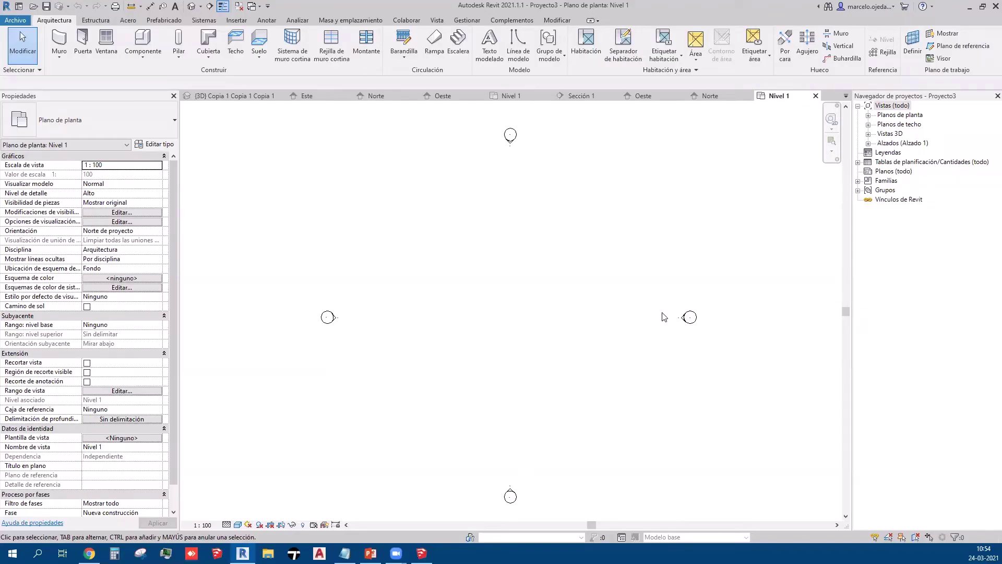
Step: Browse the 3D and Nivel 1 views, the San Gines elevation and 3D, and El Tranque's north elevation
left_click(192, 6)
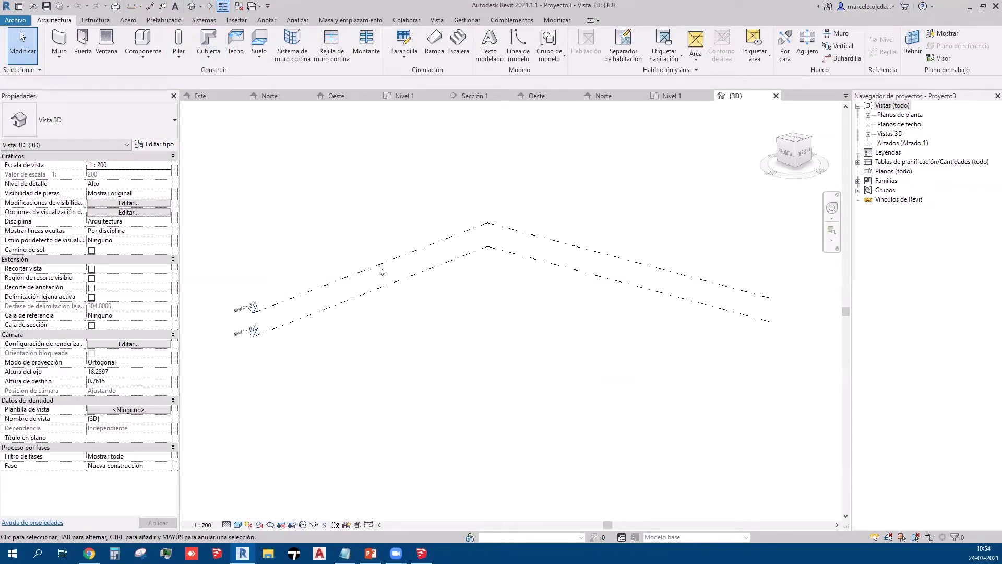
left_click(675, 98)
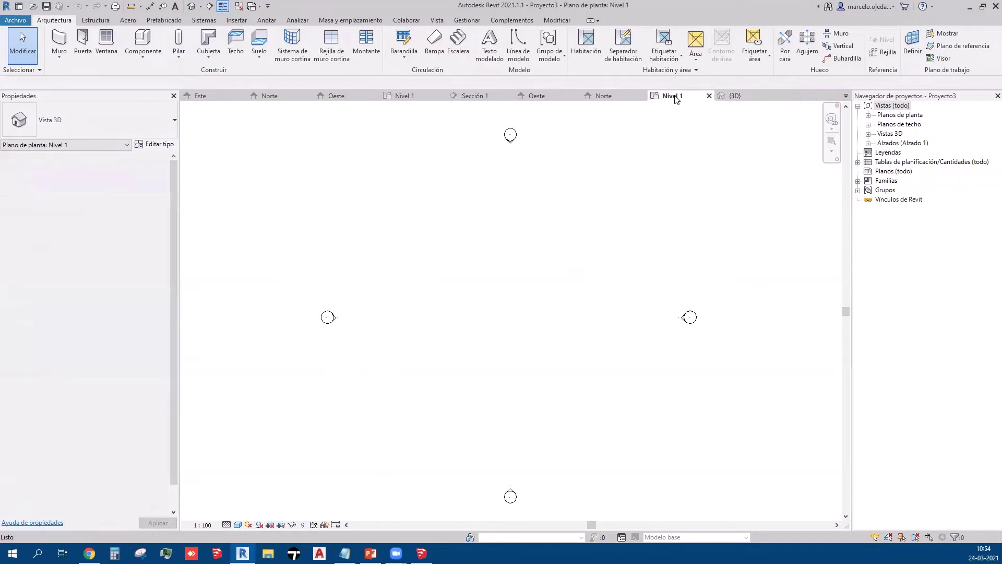
left_click(605, 97)
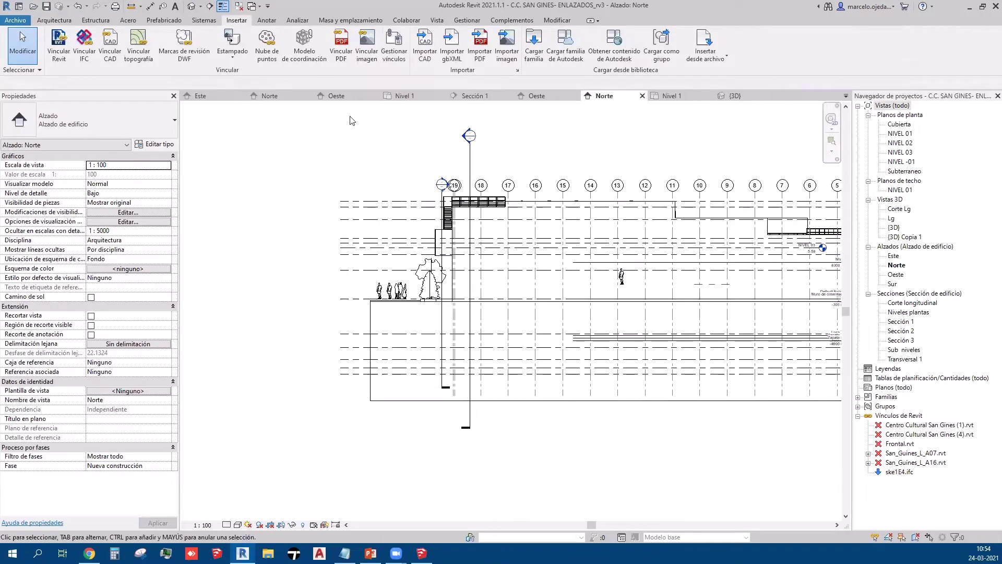
left_click(731, 97)
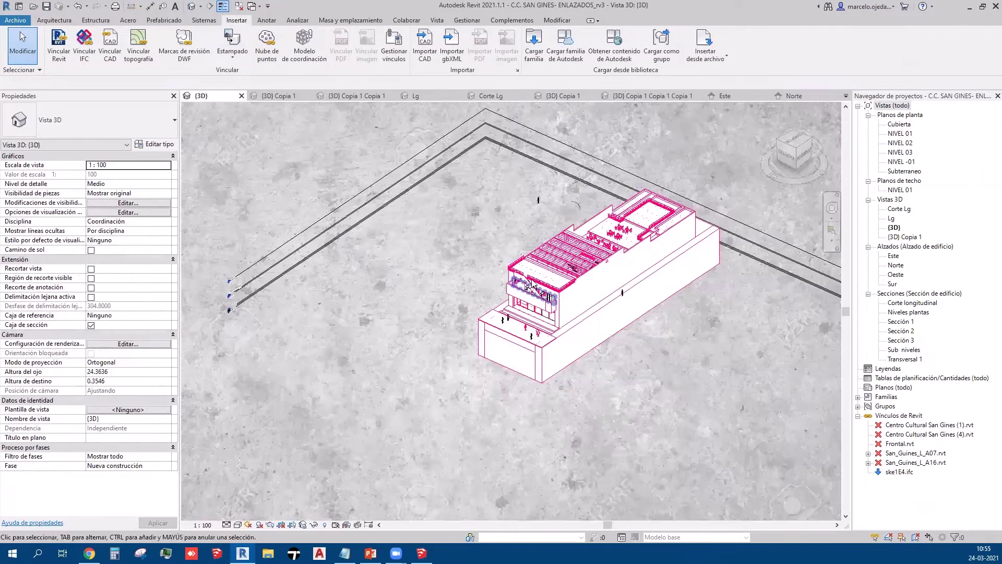
scroll(591, 272, "up", 2)
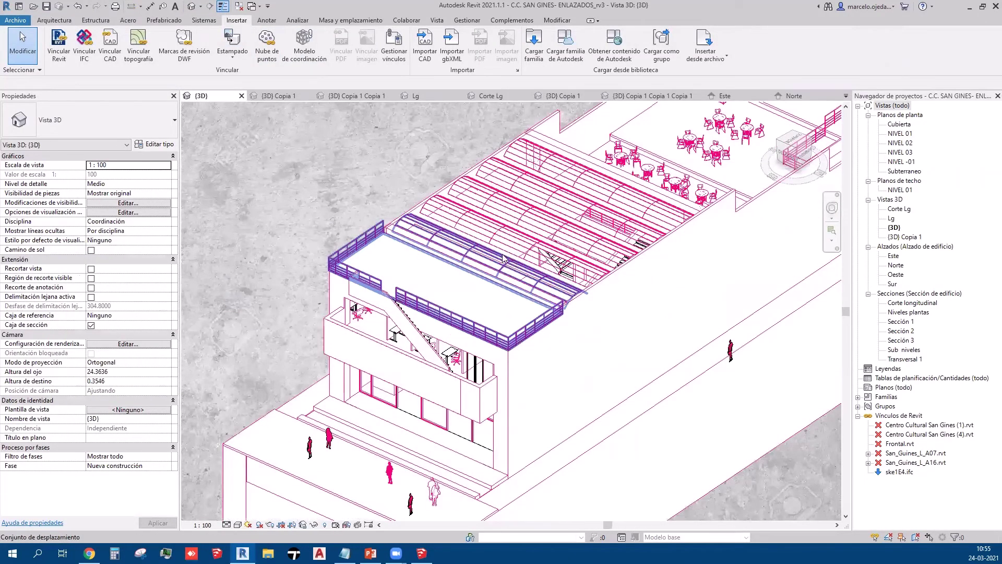
mouse_move(794, 96)
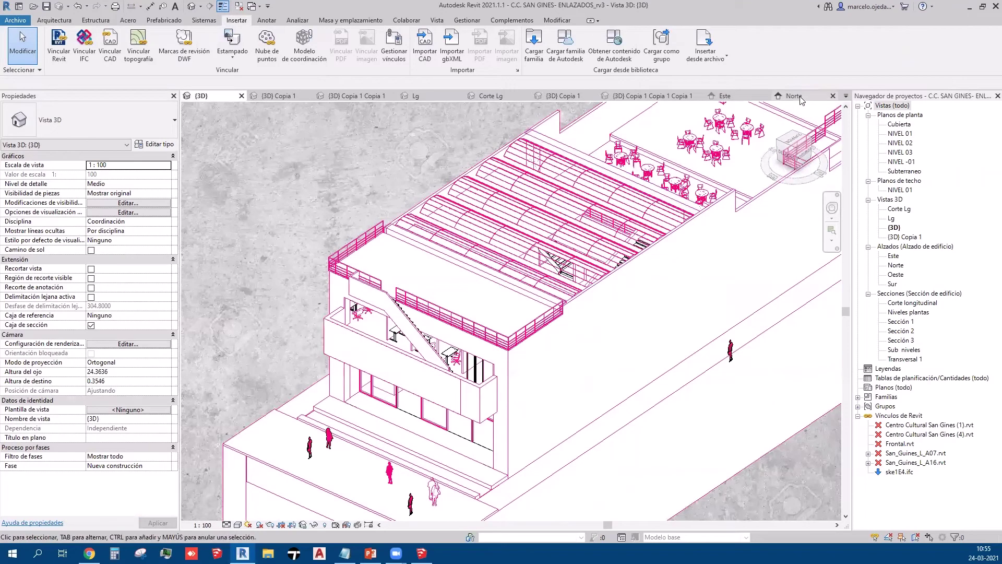
left_click(800, 97)
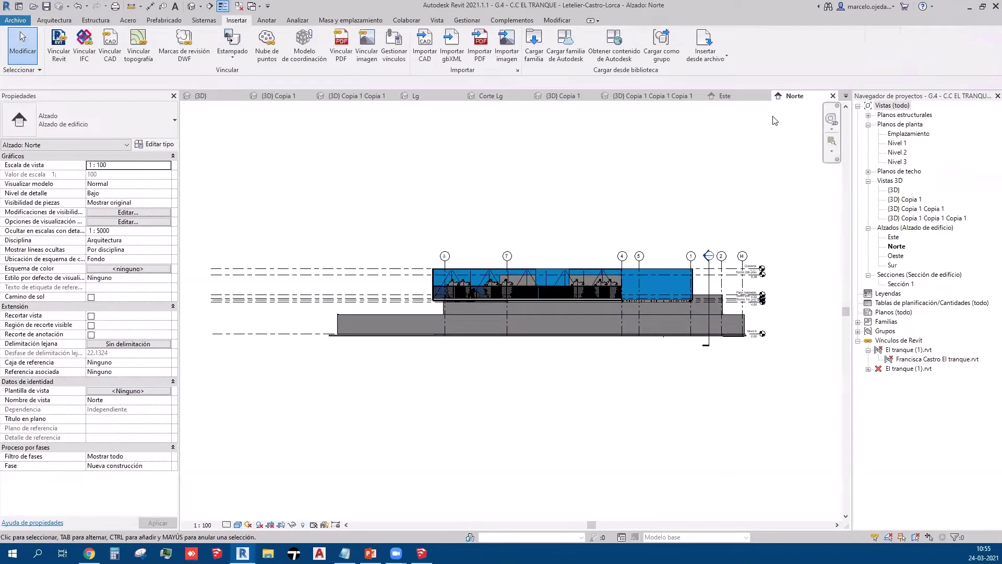
left_click(253, 6)
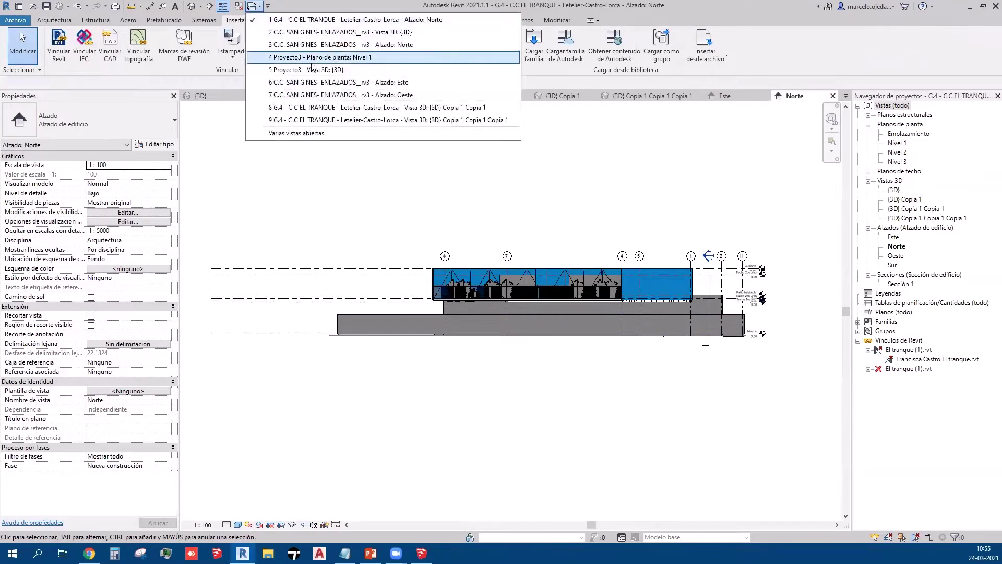
Step: Return to Proyecto3's {3D} view and show the Masa y emplazamiento tools
left_click(316, 69)
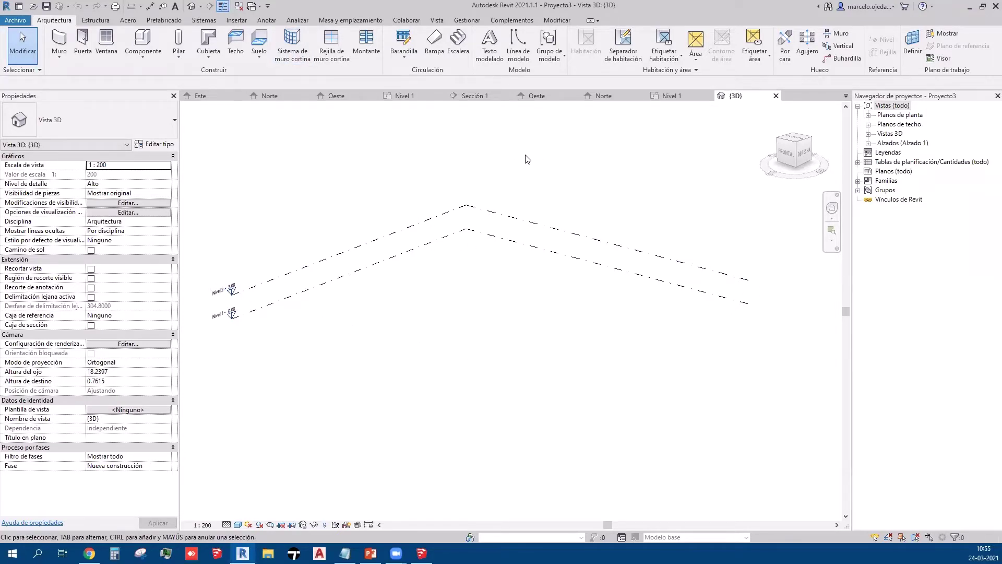
left_click(354, 22)
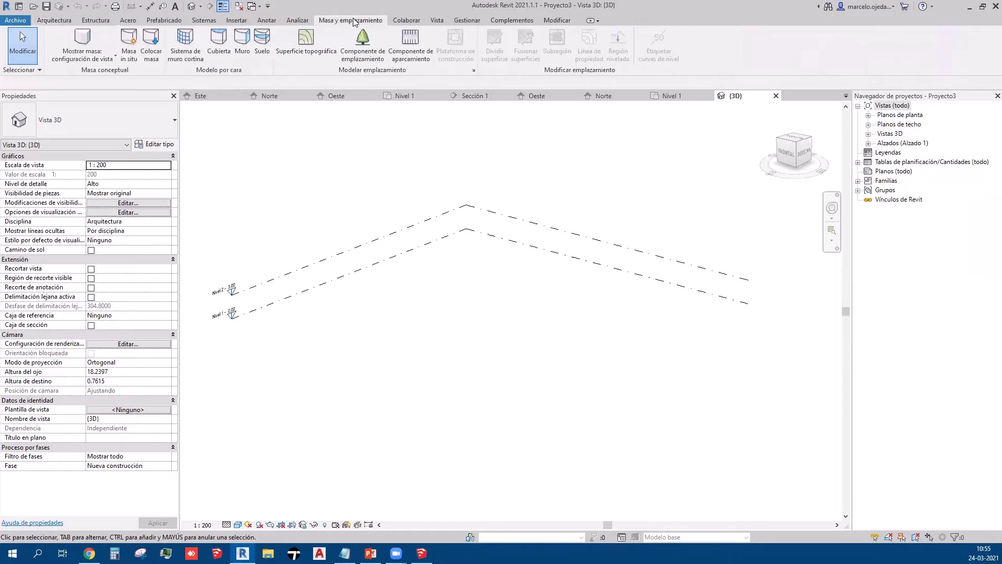
Step: Start an in-place mass, keeping the default name Masa 1
left_click(134, 65)
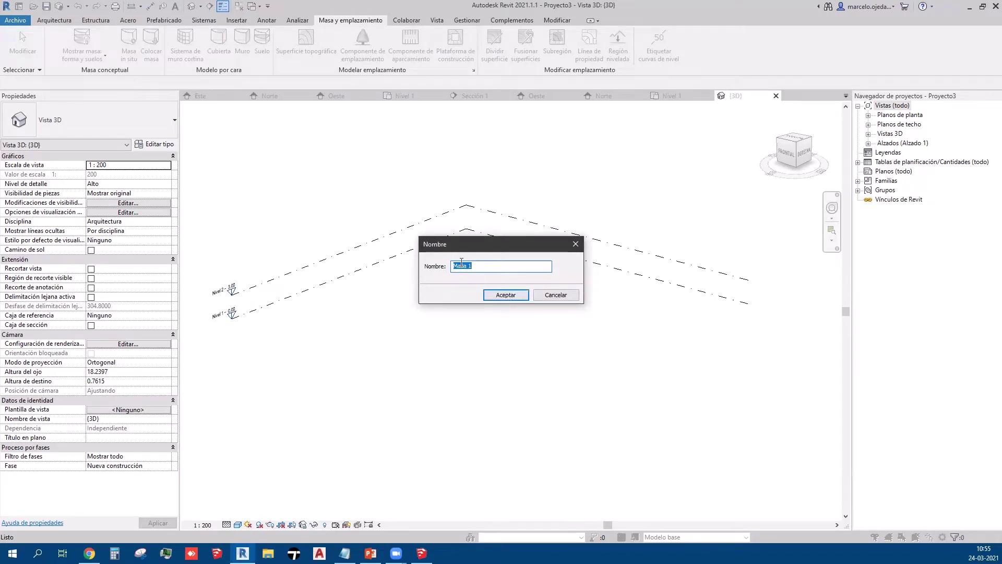
left_click(505, 299)
left_click(504, 296)
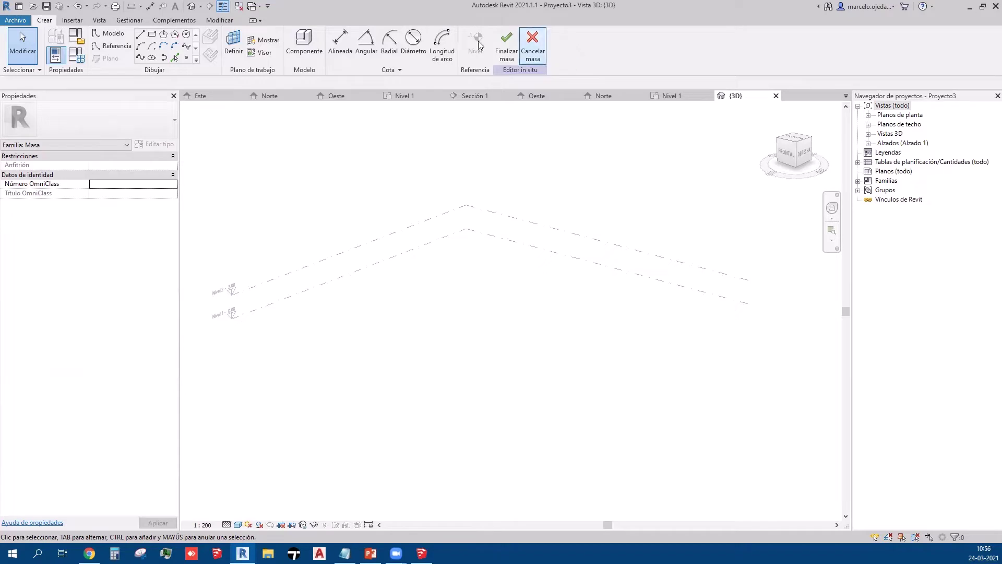
Step: Draw a rectangle of model lines on Nivel 1
left_click(103, 36)
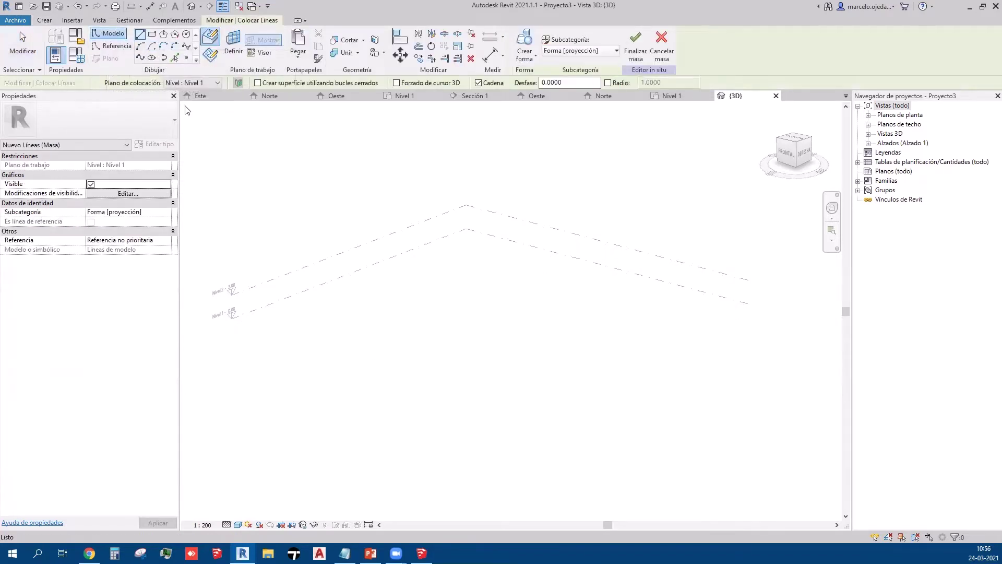
left_click(152, 35)
left_click(398, 306)
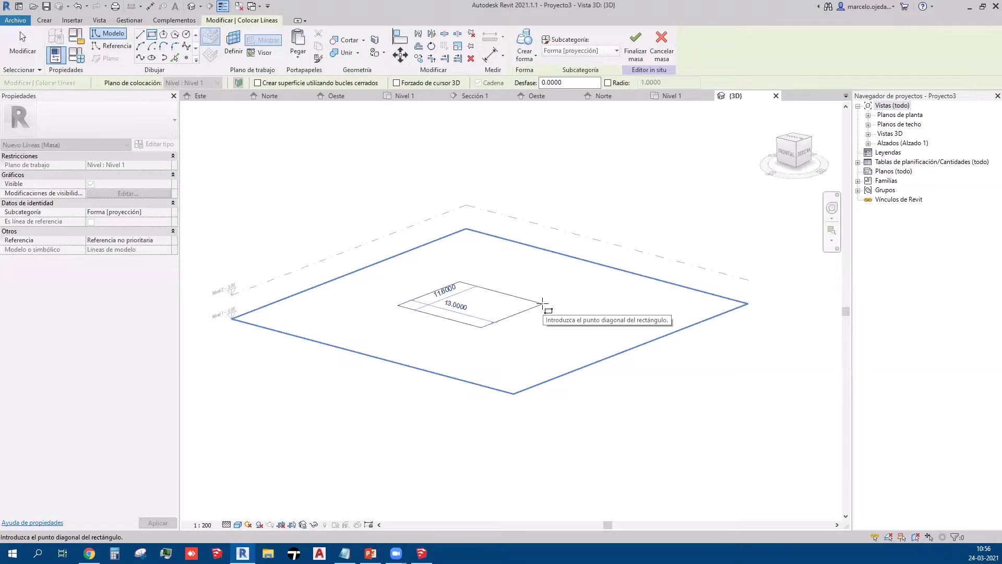
left_click(543, 303)
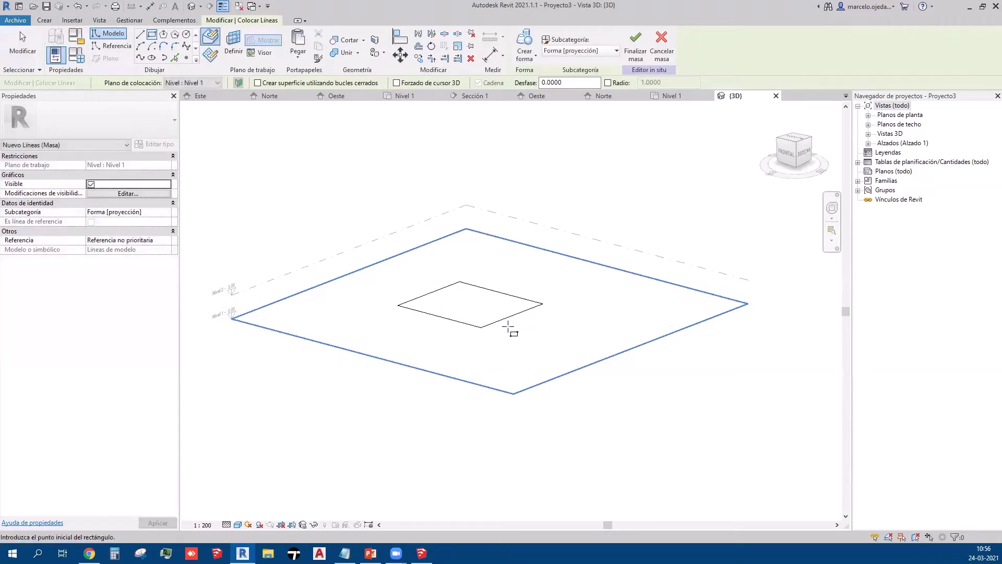
key("Escape")
key("Escape")
left_click(481, 322)
scroll(473, 324, "up", 2)
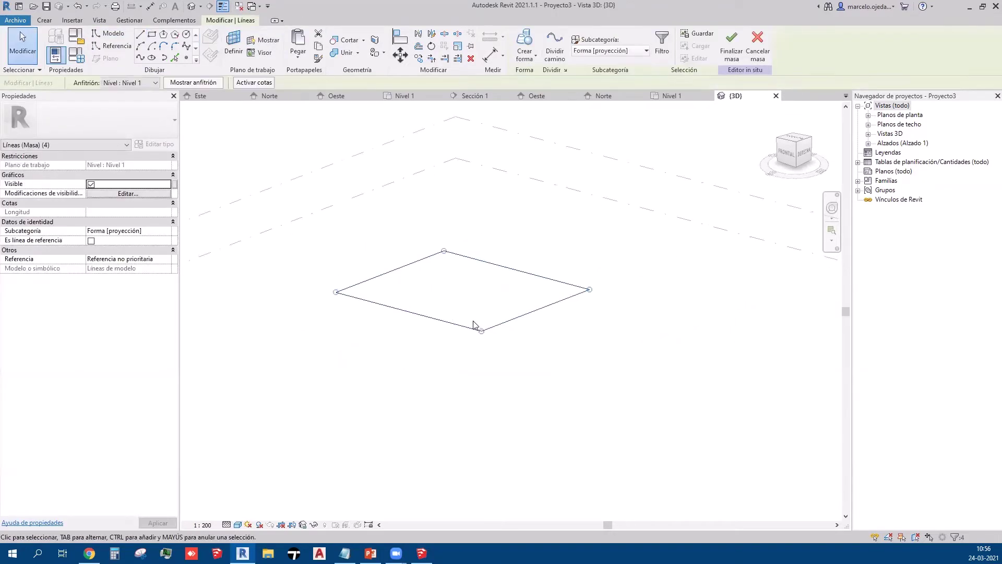
key("Escape")
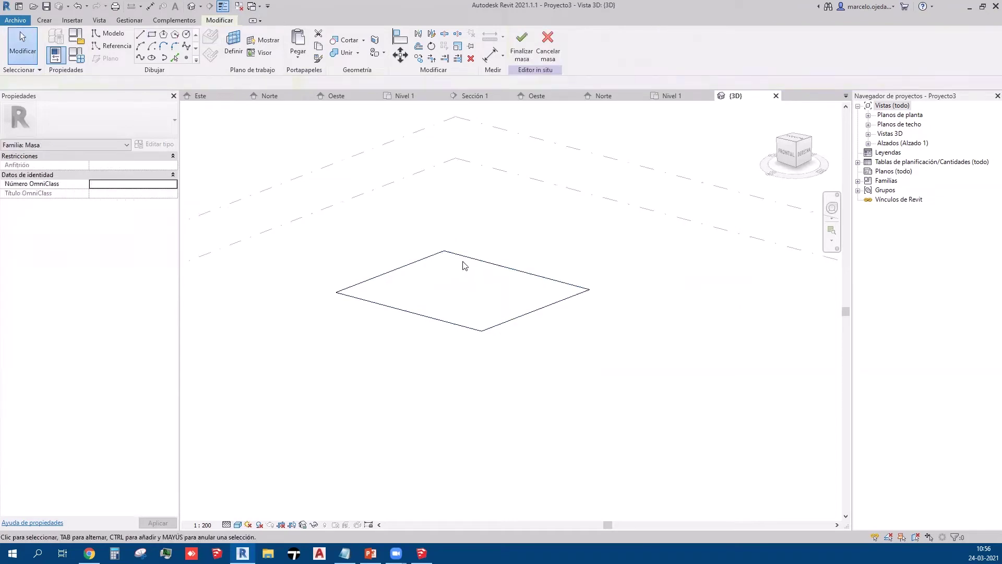
Step: Change the rectangle's 11.6000 side length to 11
left_click(474, 261)
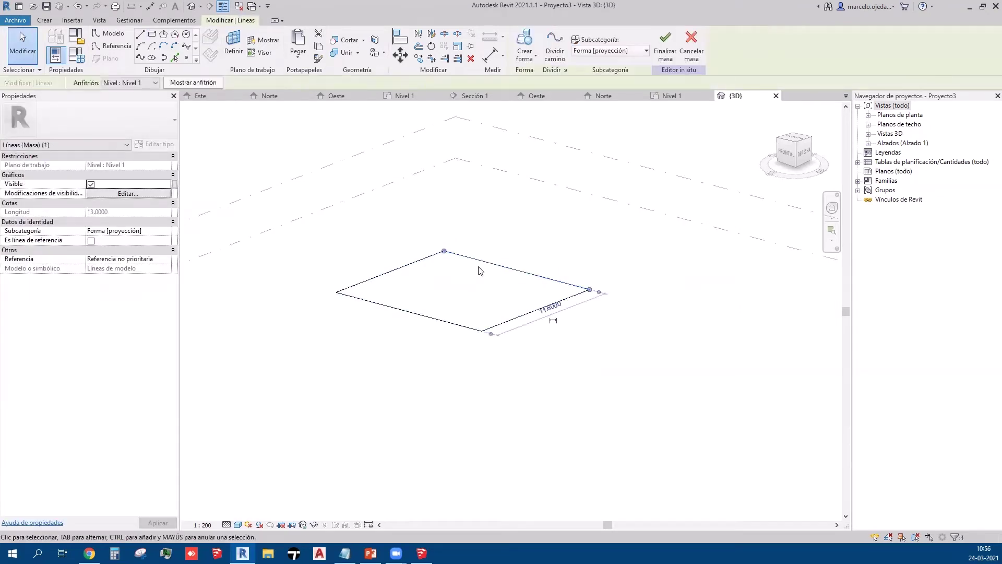
left_click(549, 308)
type("11")
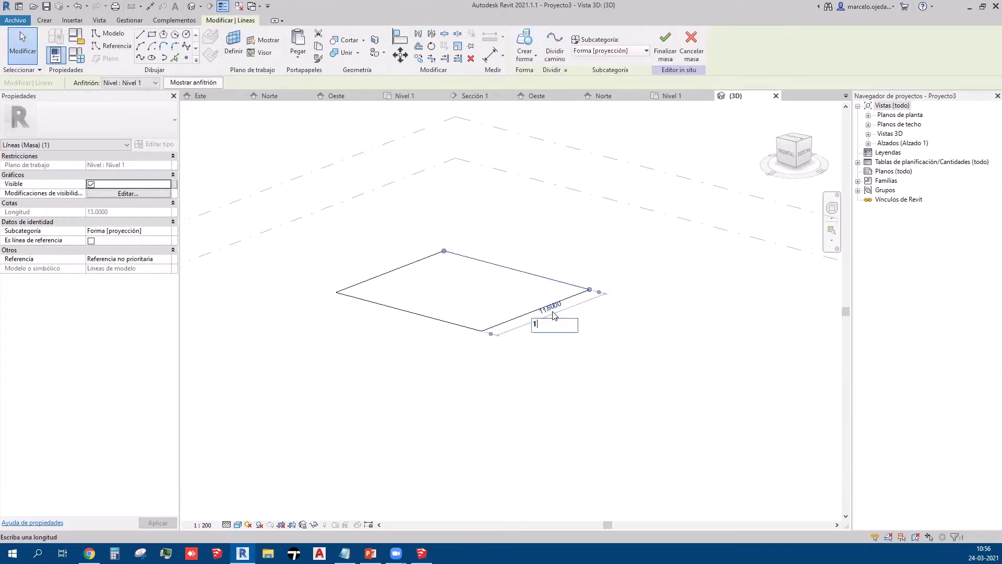
key("Return")
key("Escape")
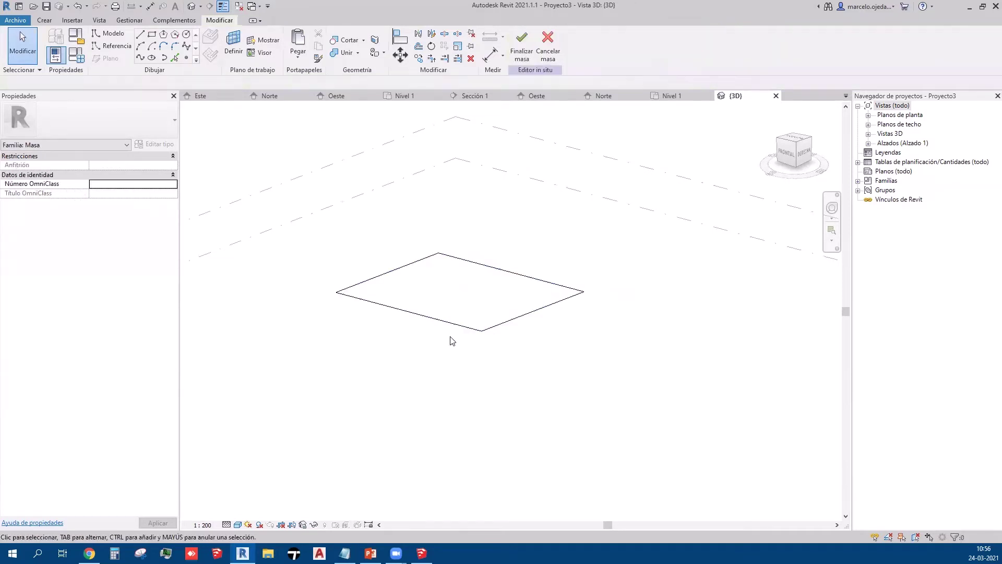
Step: Window-select all four edges of the rectangle
key("Tab")
left_click(496, 330)
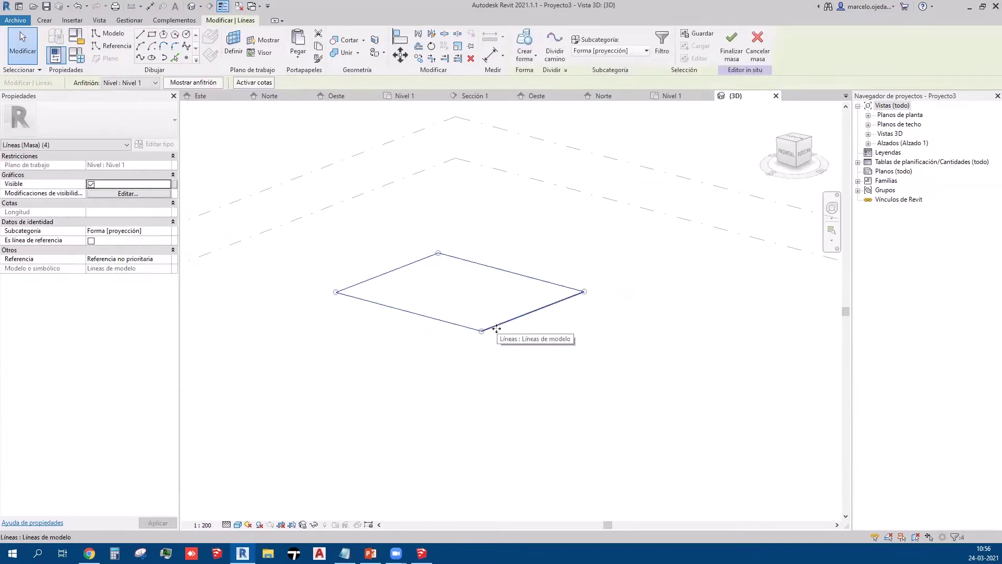
left_click(441, 369)
middle_click_drag(461, 334, 493, 390)
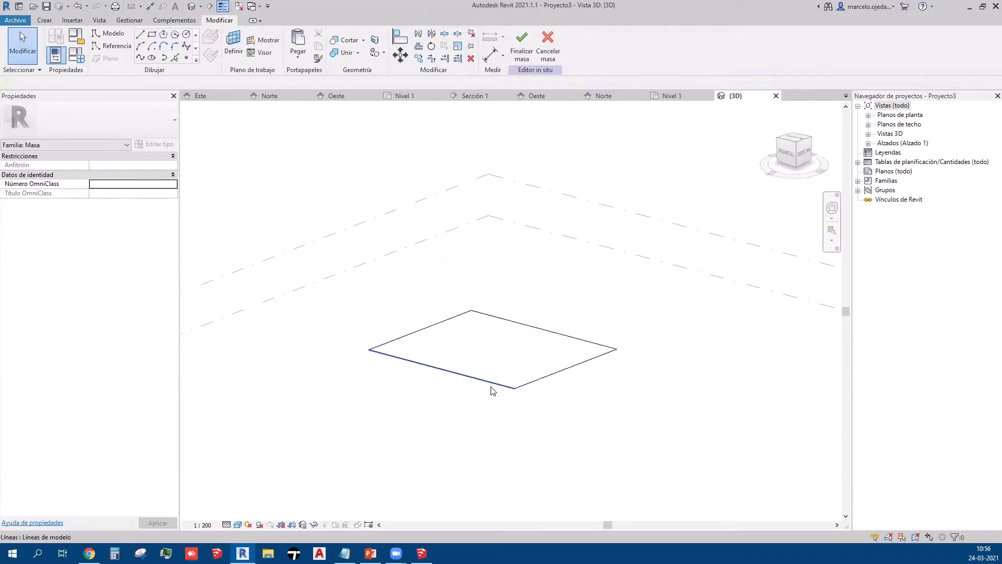
key("Tab")
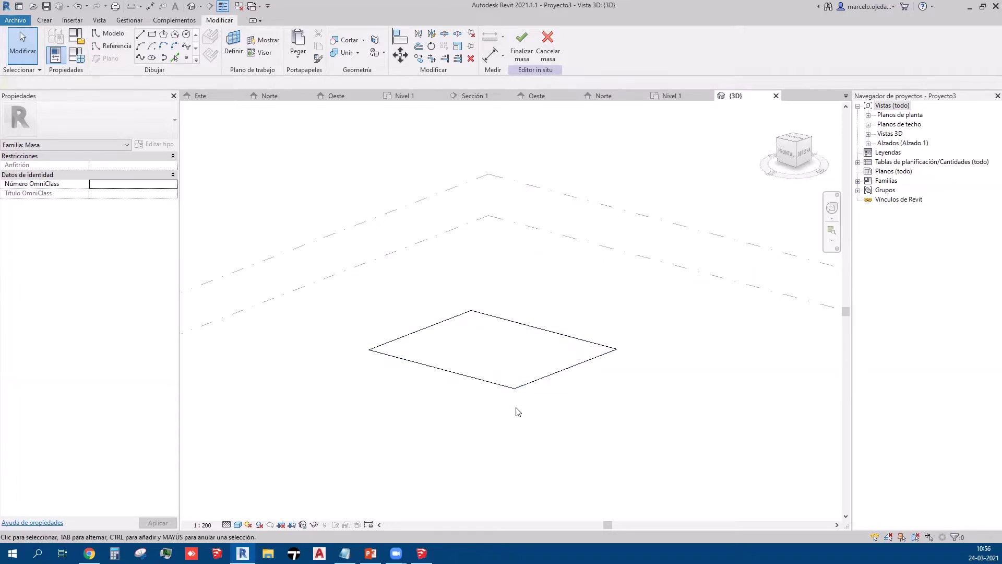
middle_click_drag(585, 390, 531, 381)
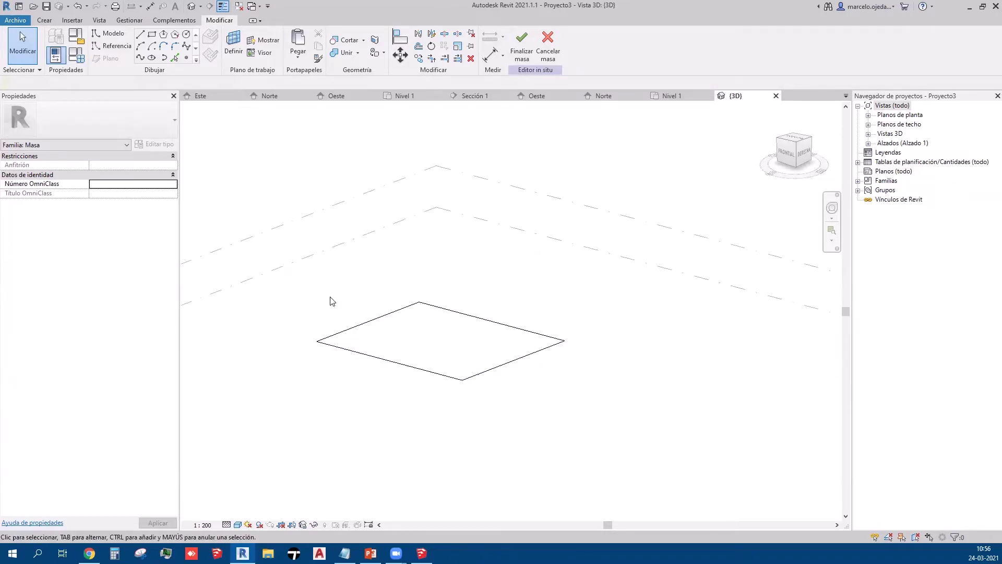
left_click_drag(308, 286, 651, 442)
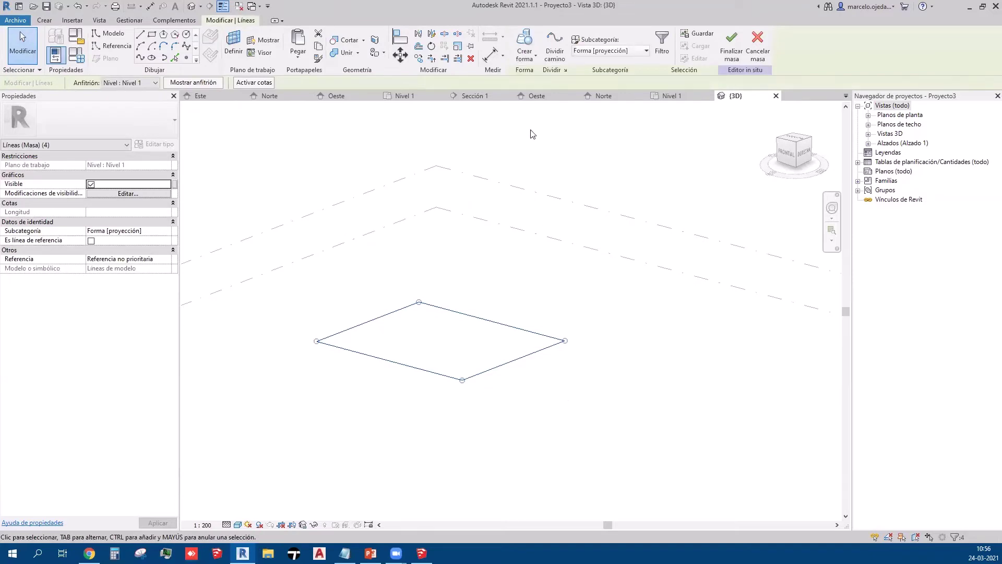
Step: Extrude the rectangle into a solid box form
left_click(533, 60)
left_click(537, 77)
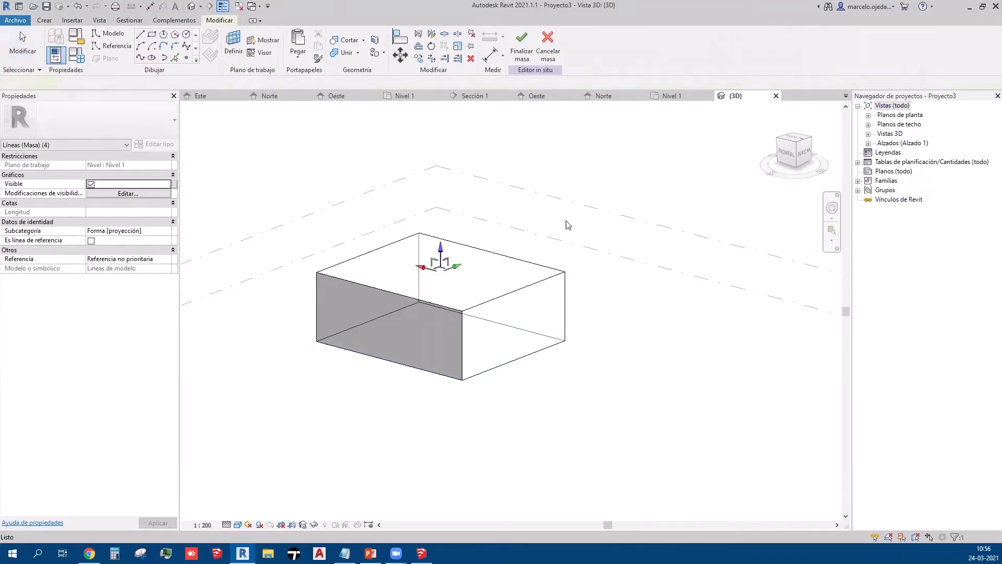
left_click(614, 287)
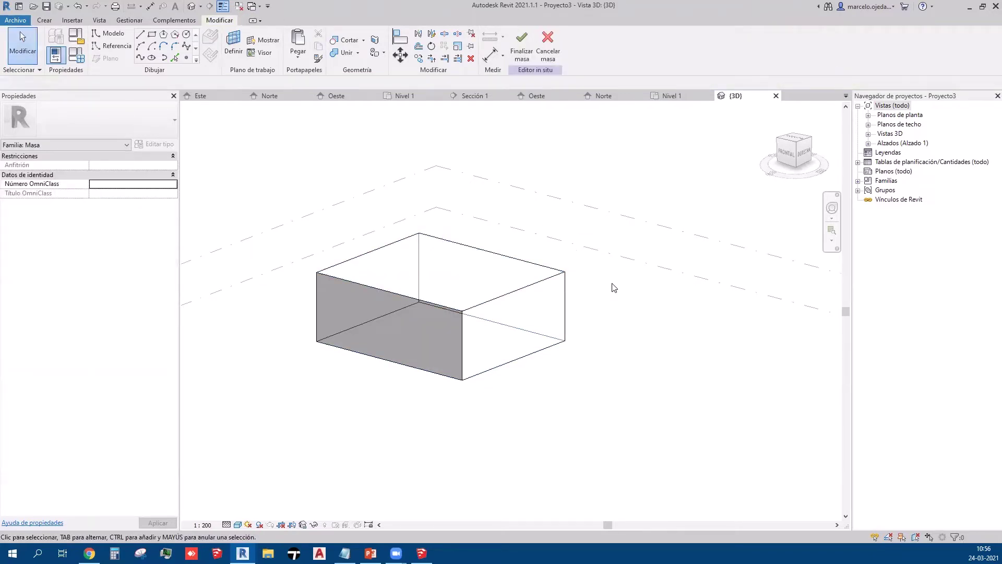
middle_click_drag(613, 367, 568, 353)
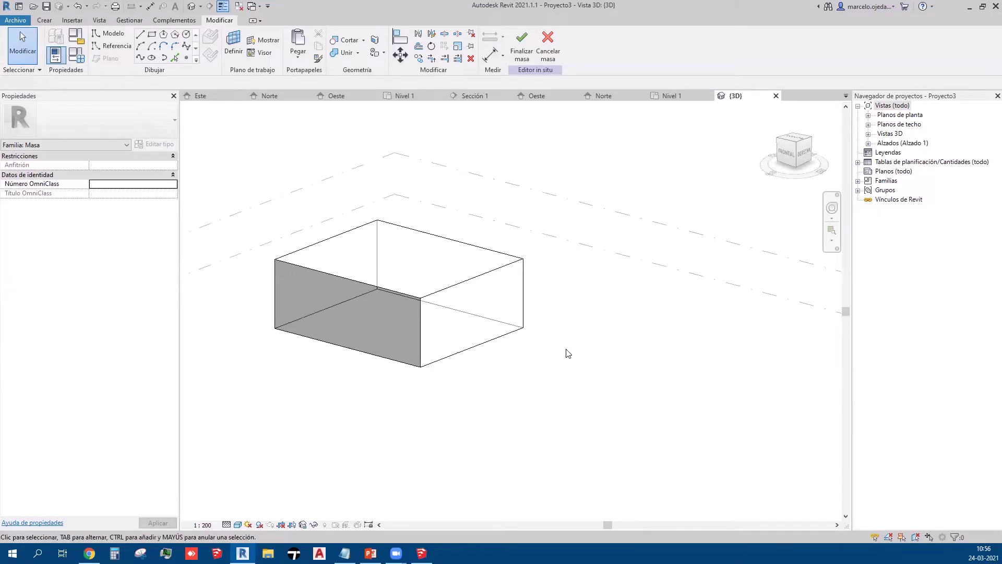
left_click(472, 289)
left_click(570, 306)
Step: Raise the box's top face, setting its height to 9
left_click(458, 243)
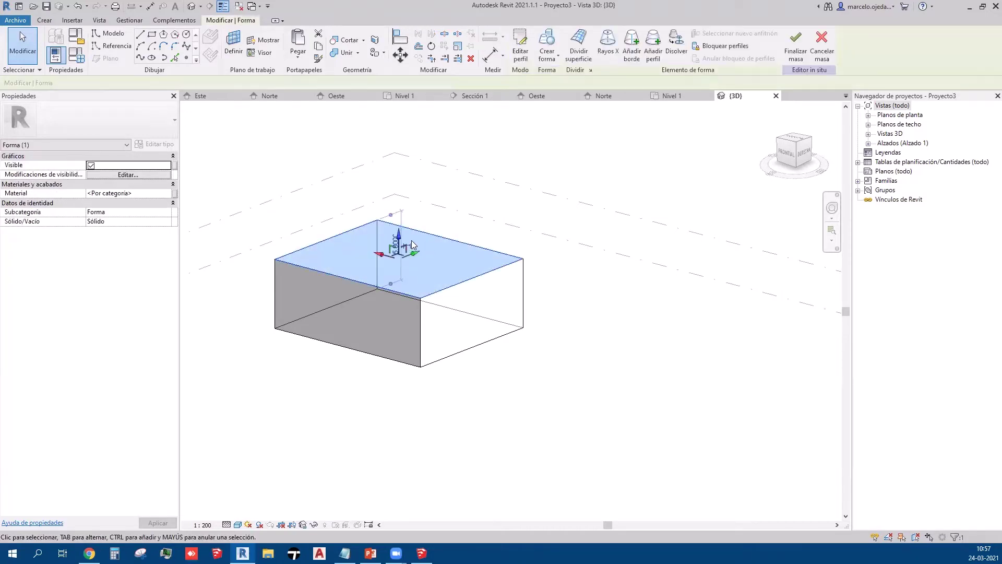
left_click_drag(396, 238, 397, 175)
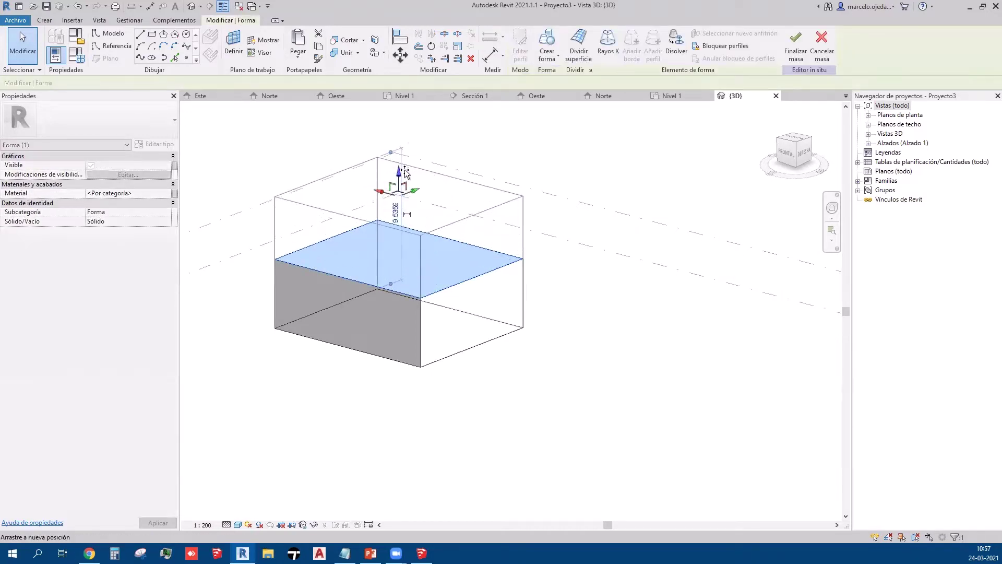
left_click(397, 213)
type("9")
key("Return")
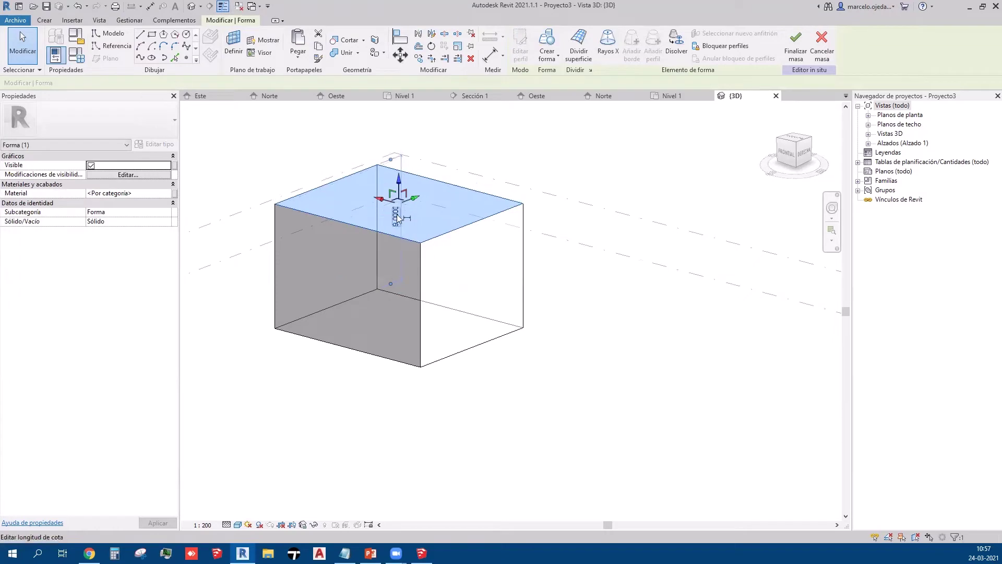
left_click(629, 385)
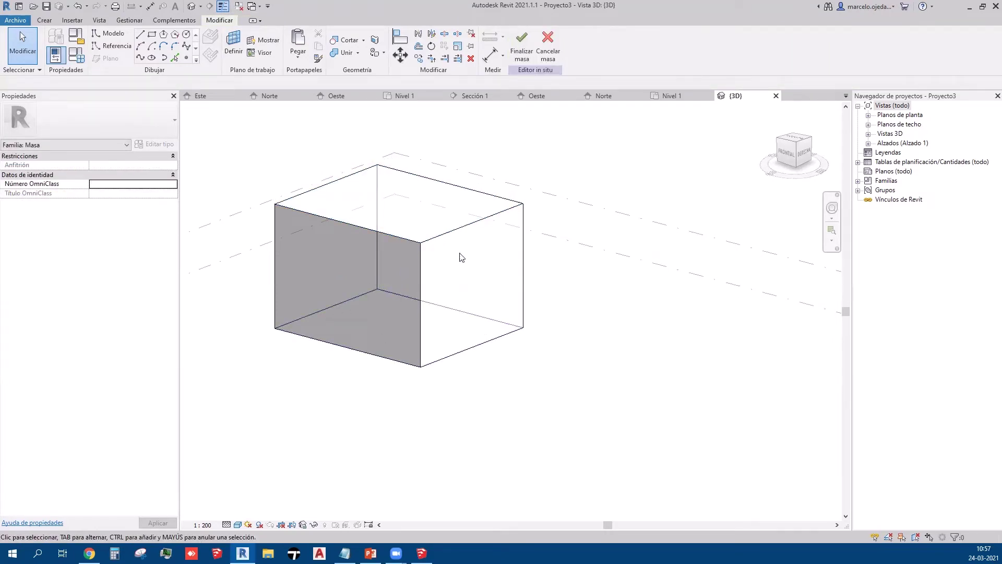
Step: Try slanting the box by dragging its right face and a top corner, undoing both
left_click(463, 235)
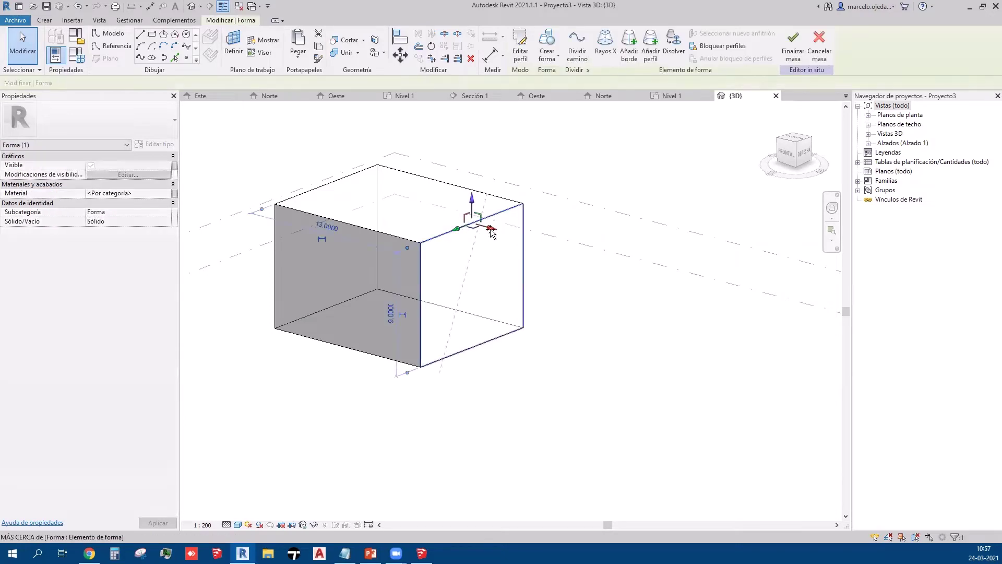
left_click_drag(499, 238, 547, 264)
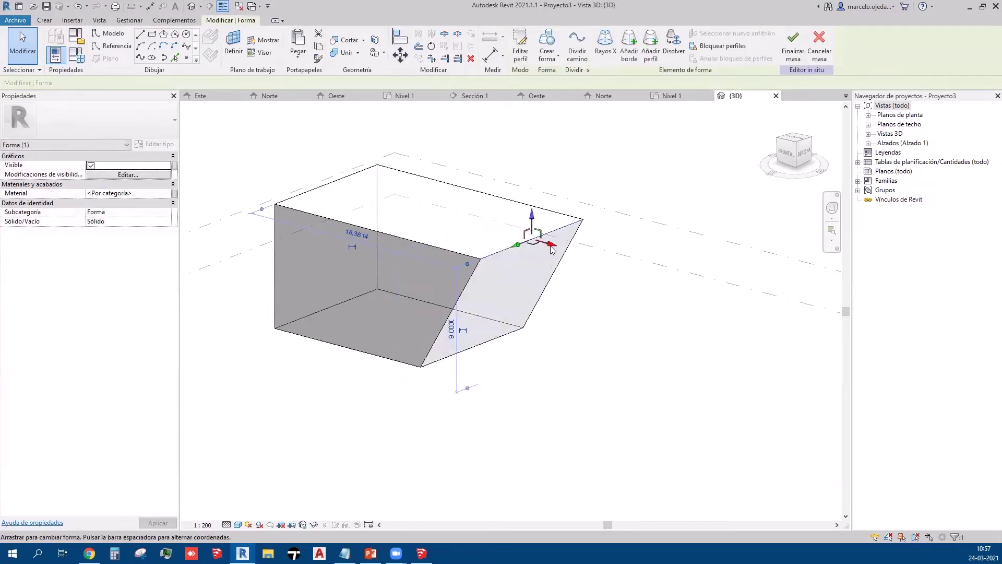
key("ctrl+z")
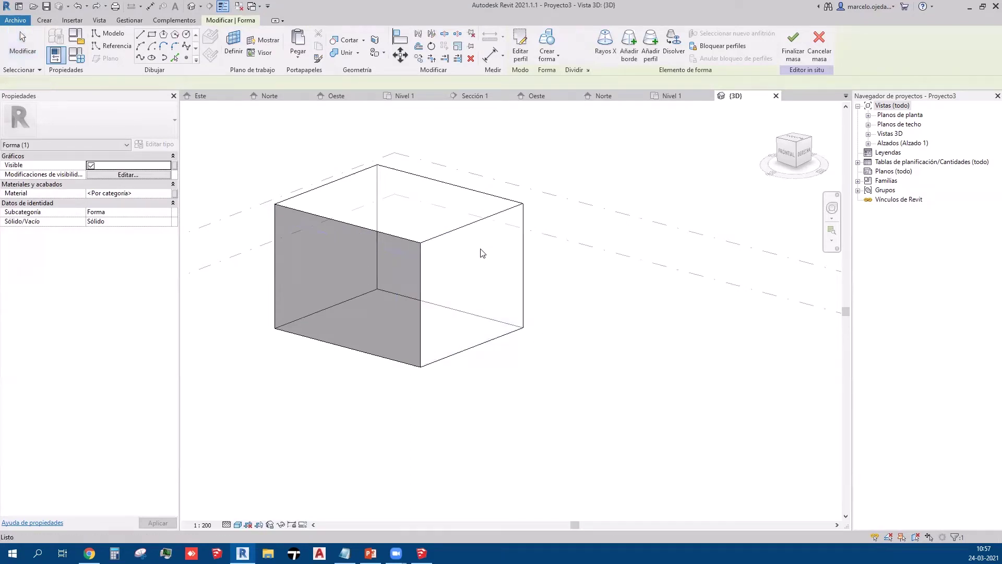
left_click(421, 243)
left_click_drag(431, 251, 510, 272)
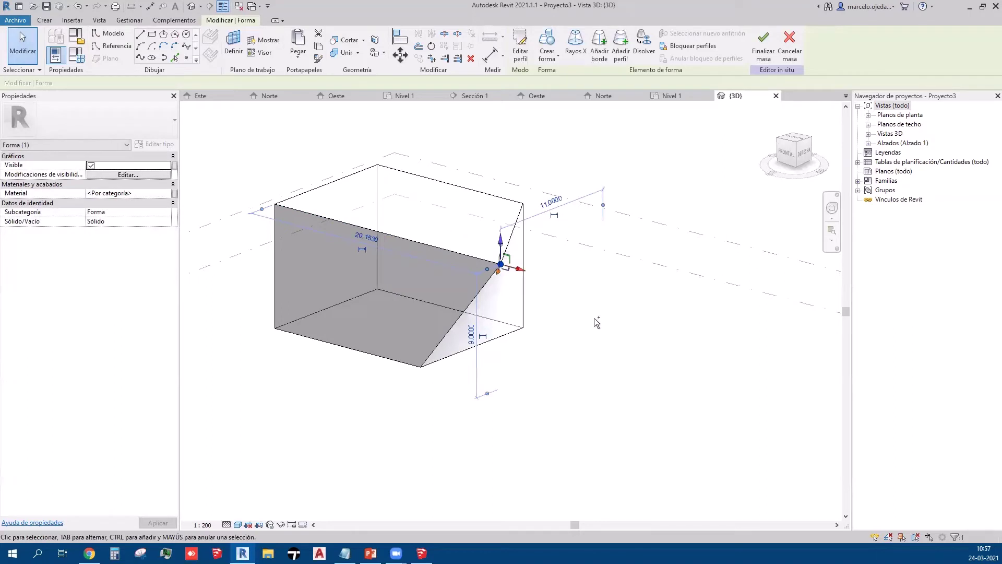
key("ctrl+z")
Step: Try raising a top corner and stretching the right edge, undoing each change
left_click(523, 203)
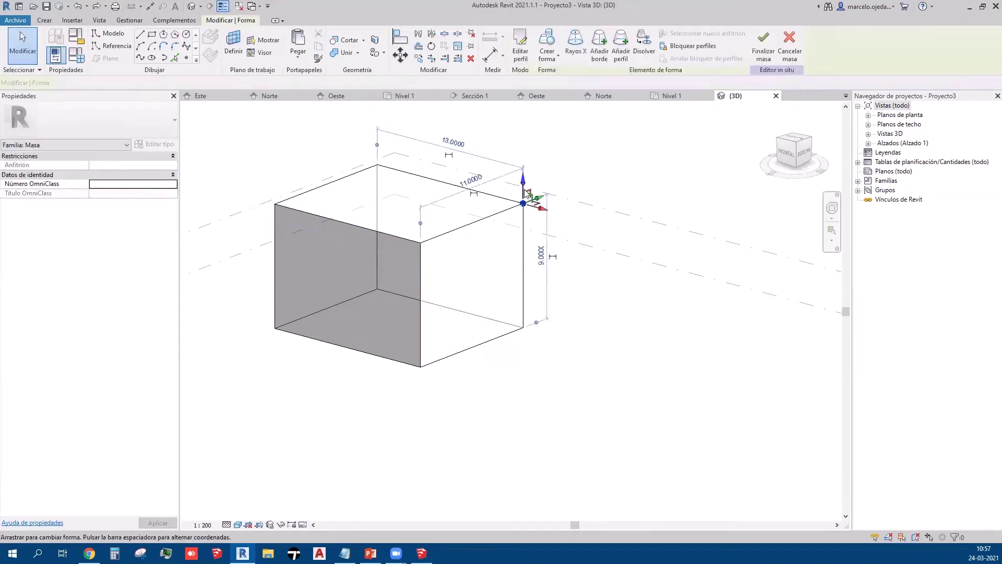
left_click_drag(523, 180, 523, 116)
left_click(603, 369)
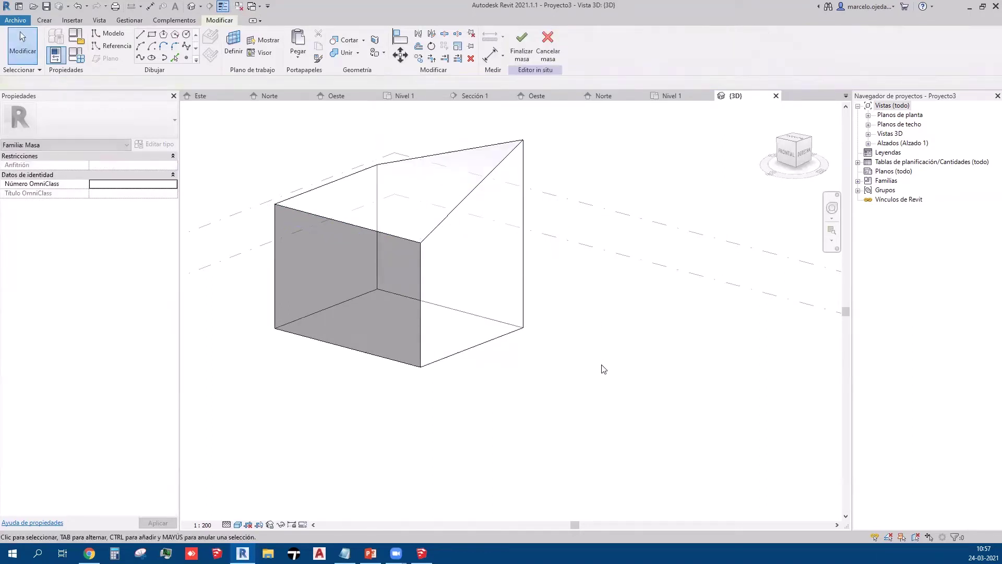
key("ctrl+z")
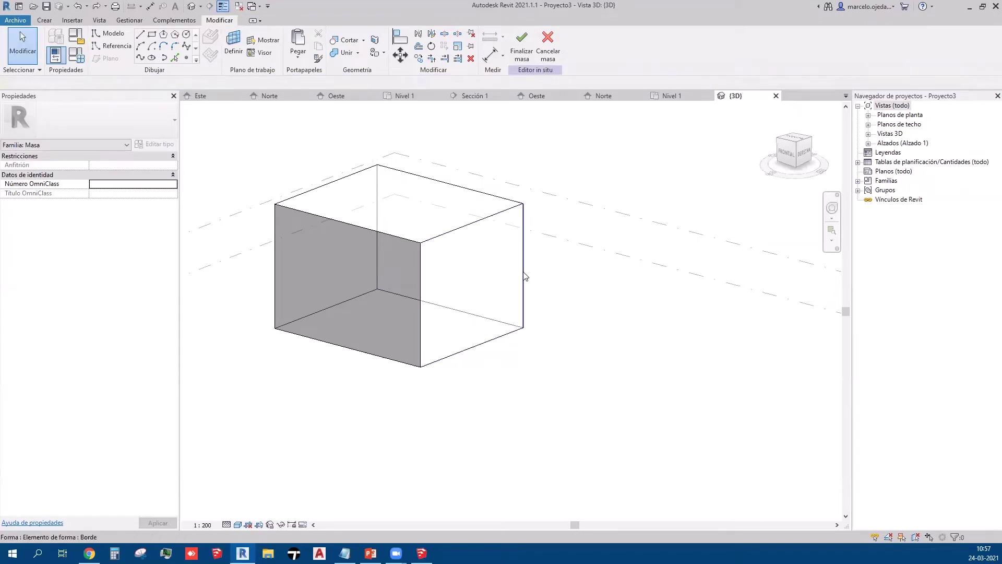
left_click(523, 275)
mouse_move(537, 265)
left_mouse_down()
mouse_move(612, 308)
mouse_move(655, 351)
left_mouse_up()
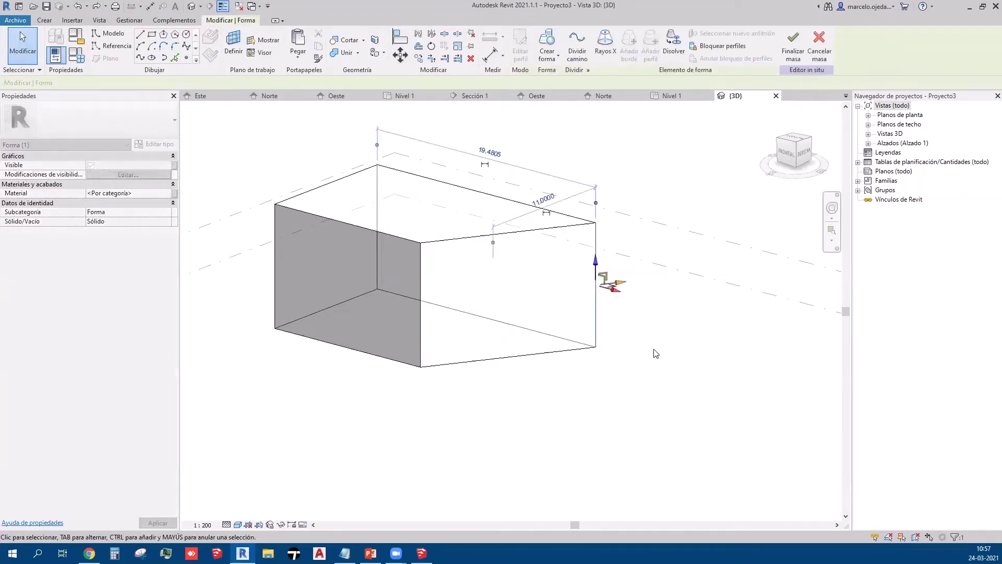
left_click(656, 353)
key("ctrl+z")
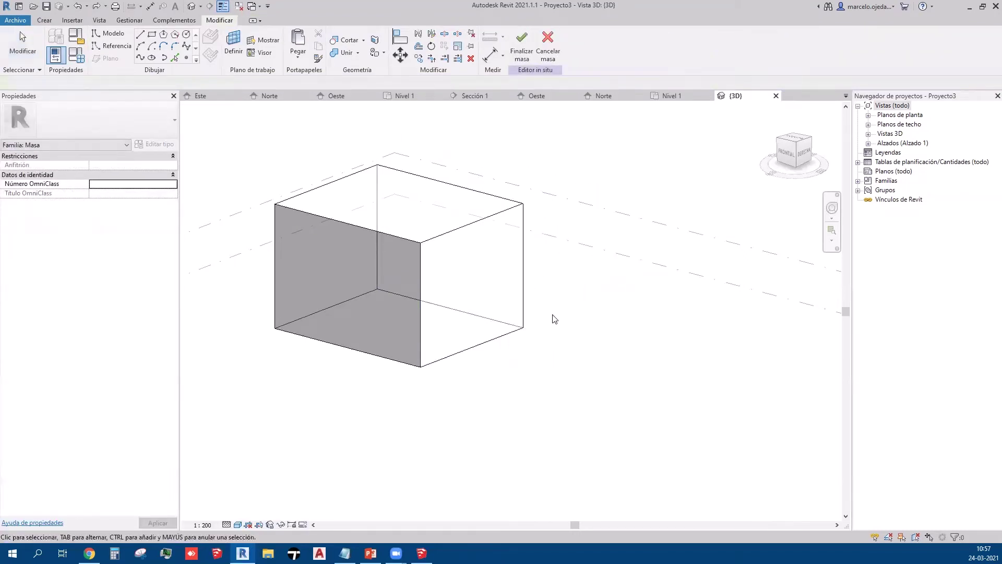
Step: Cycle the selection with Tab from edge to face to the whole box form
left_click(520, 270)
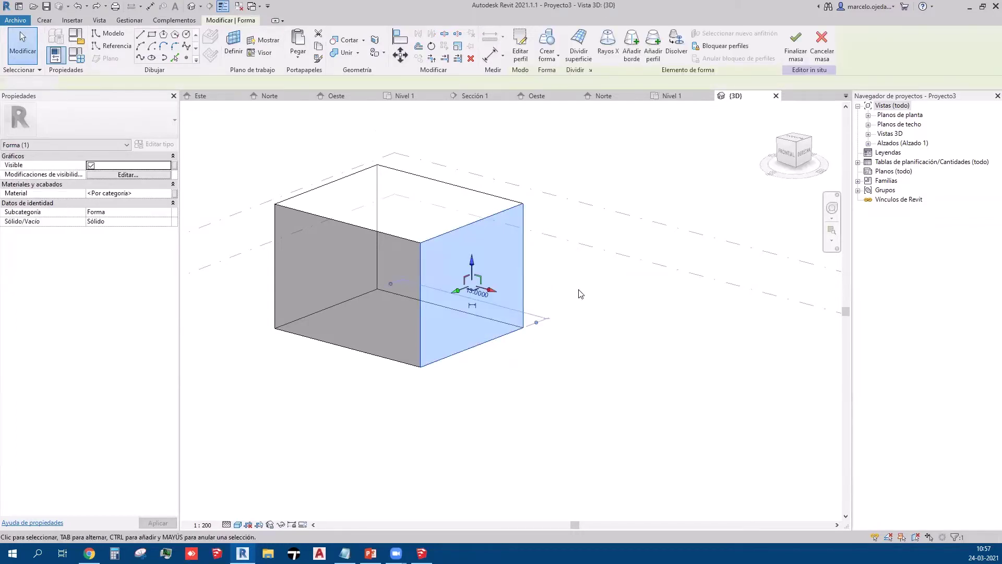
key("Escape")
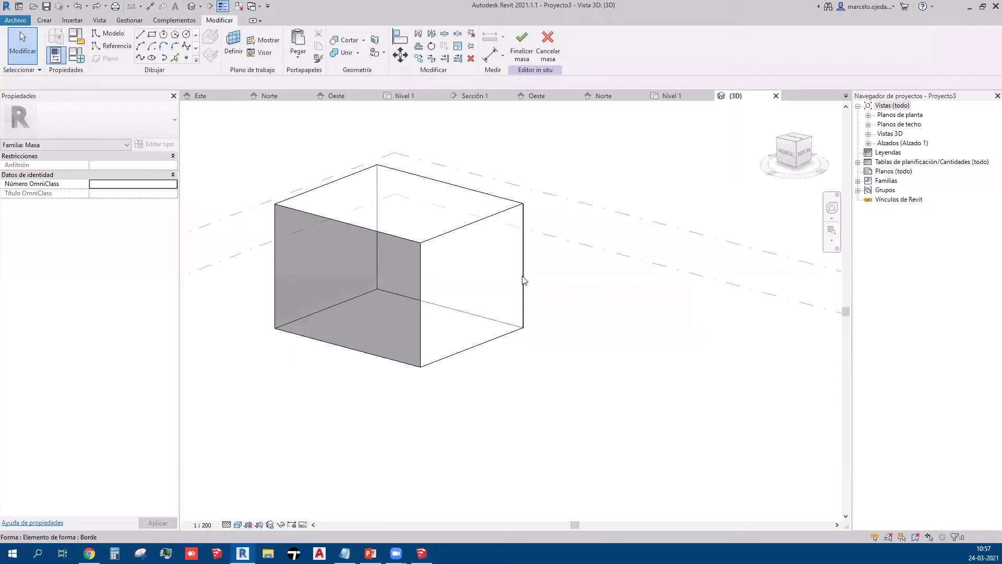
key("Tab")
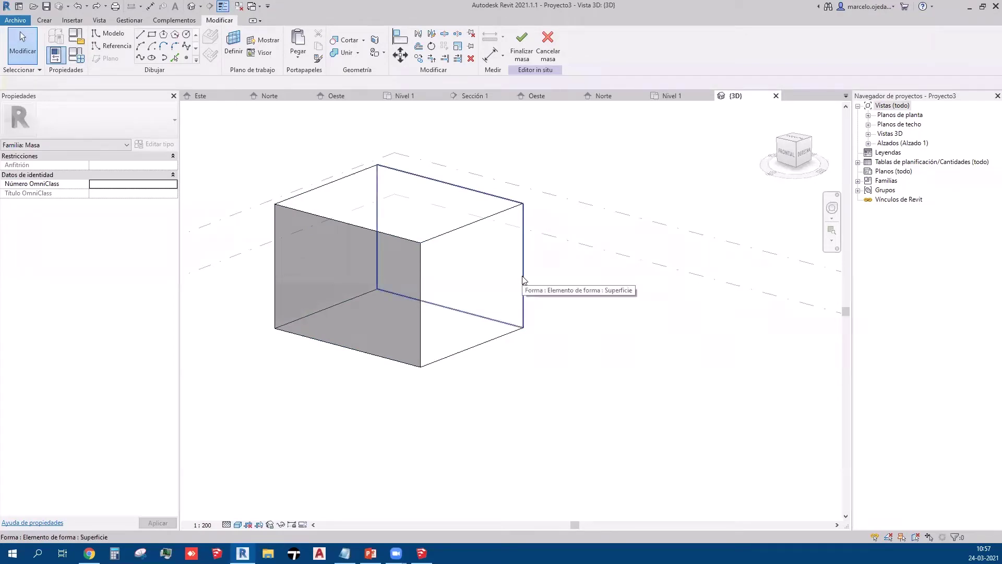
key("Tab")
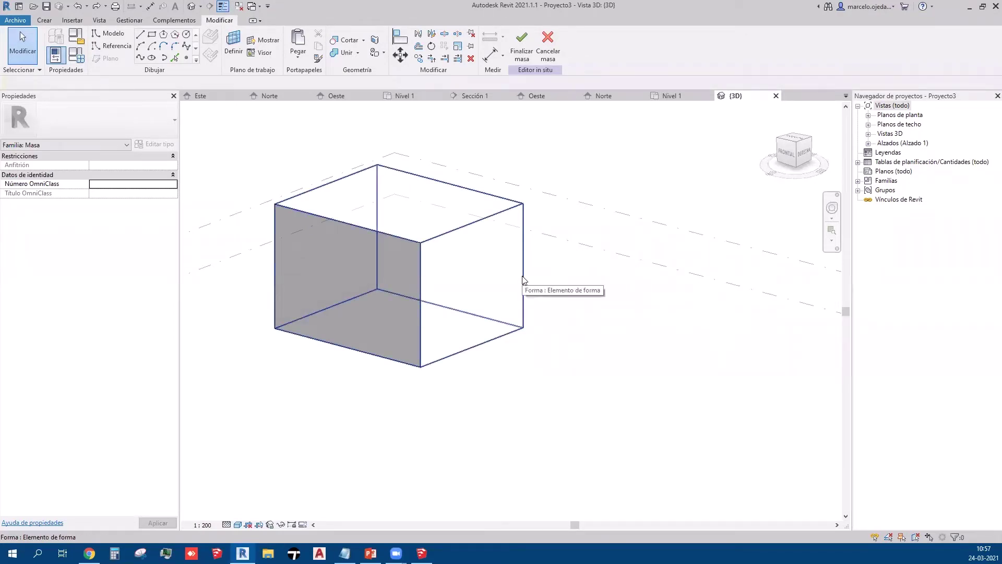
left_click(523, 280)
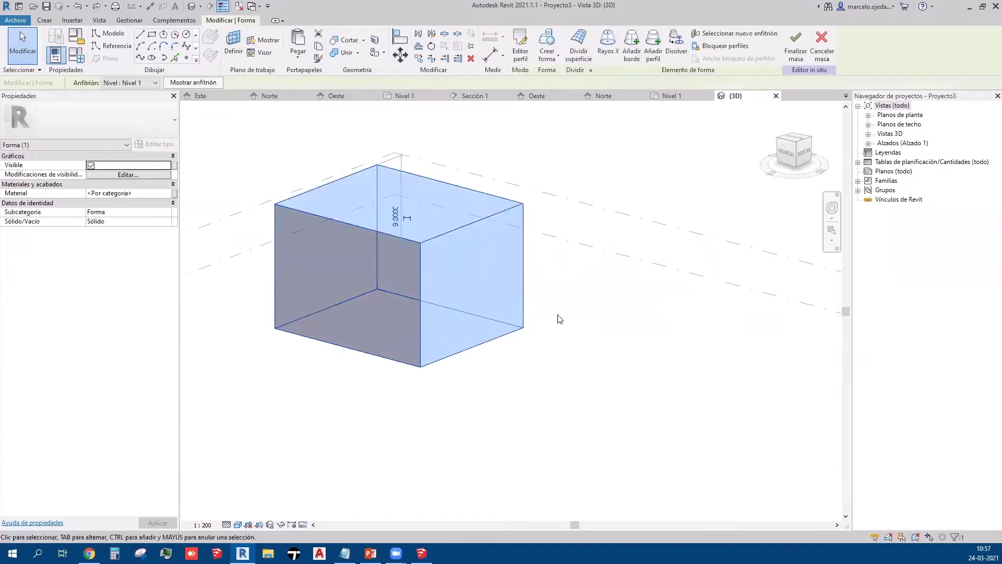
left_click(611, 327)
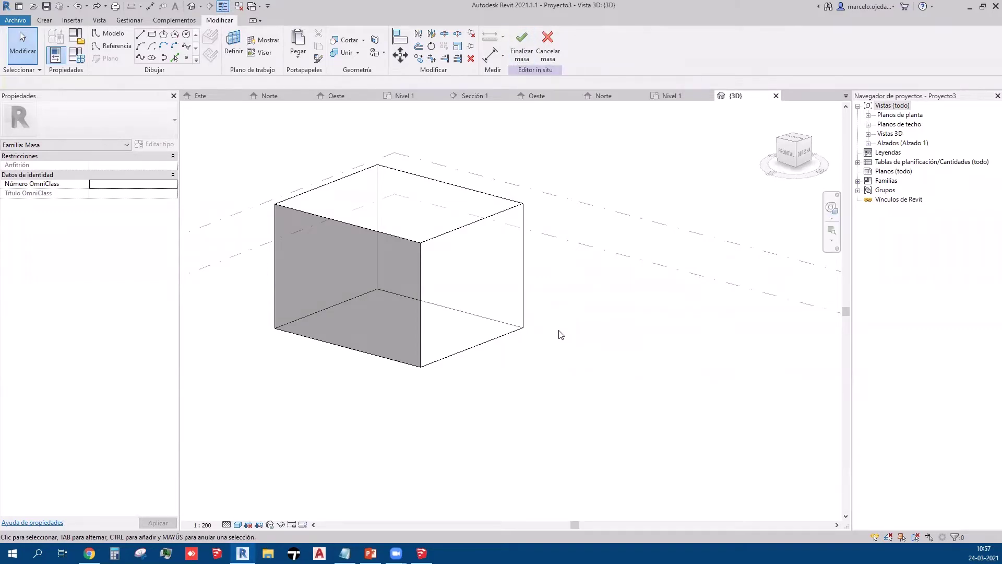
Step: Finish the mass, then drag its right face out and back to resize it
left_click(522, 44)
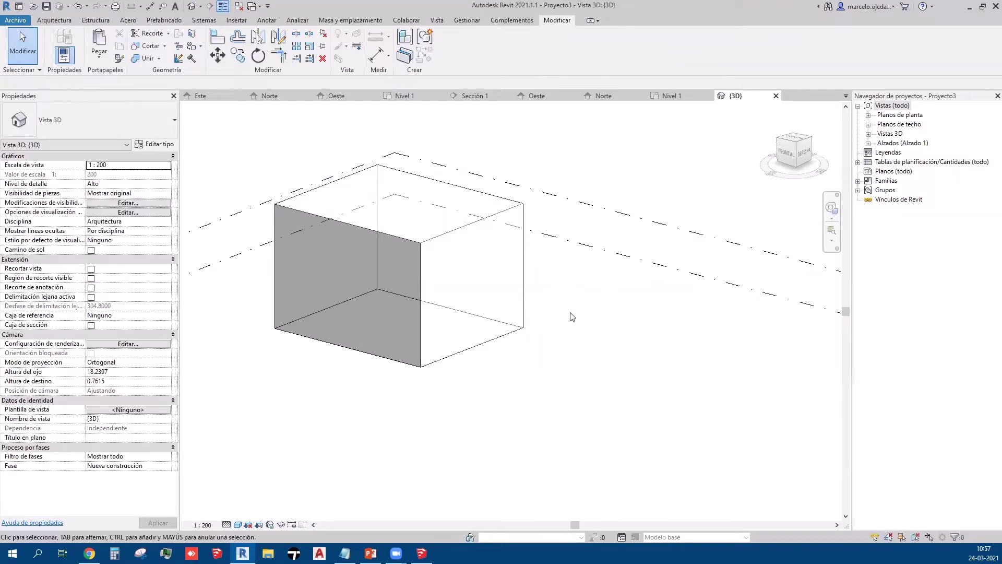
left_click(524, 286)
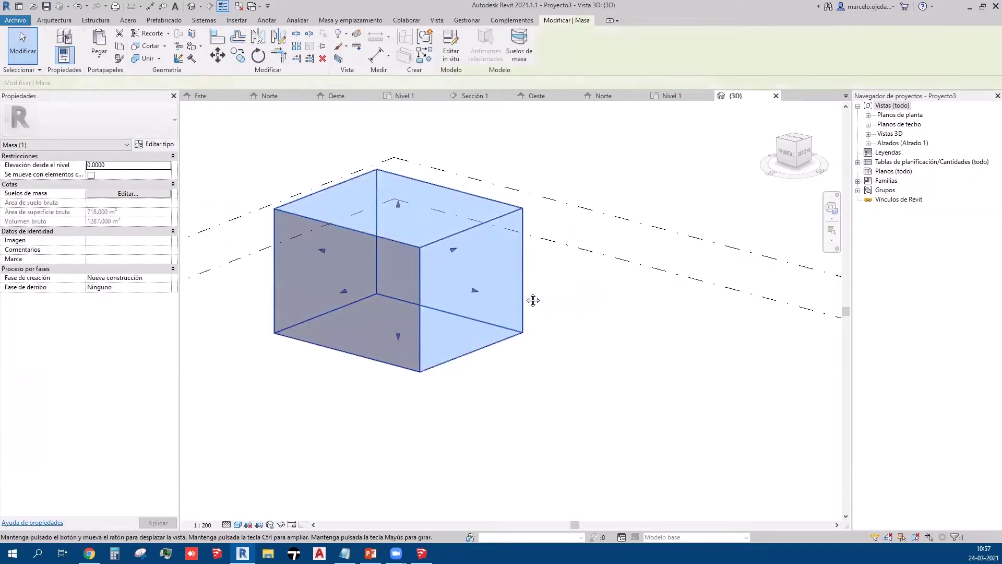
middle_click_drag(532, 296, 534, 312)
left_click_drag(477, 303, 535, 317)
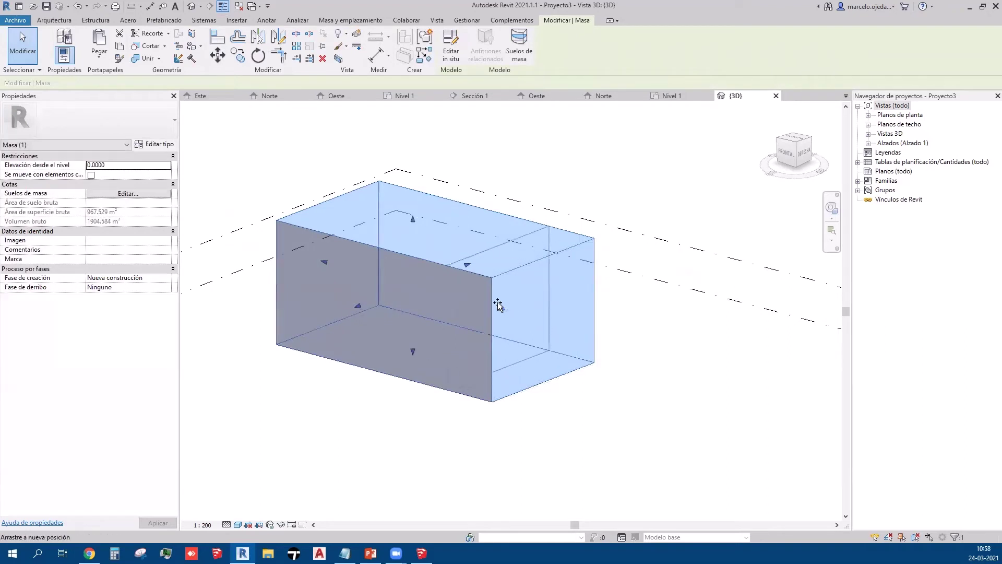
left_click_drag(535, 317, 508, 309)
Step: In front view, lower the mass's top face and narrow it by dragging the right face
left_click(787, 155)
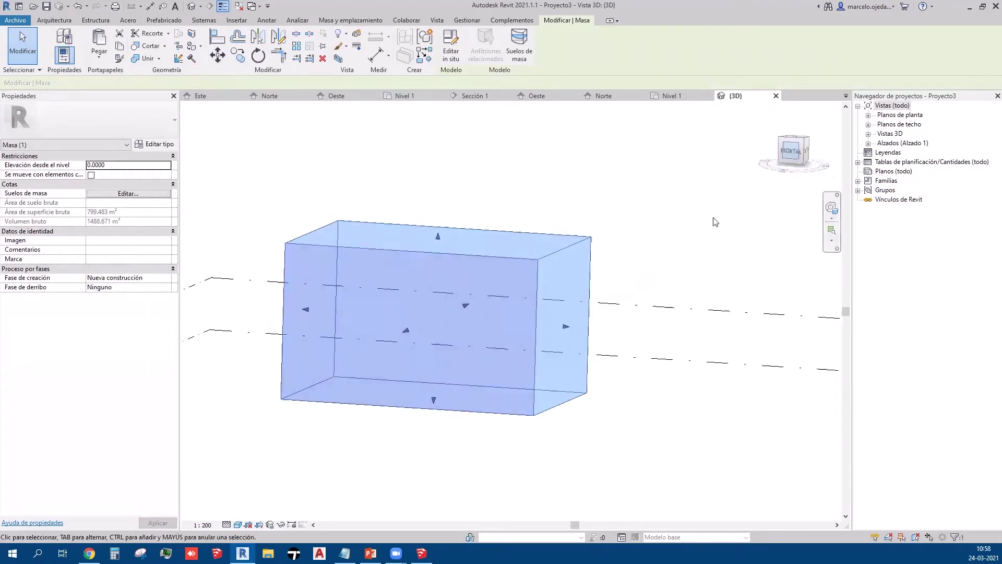
mouse_move(657, 315)
left_mouse_down()
mouse_move(636, 313)
mouse_move(679, 314)
mouse_move(634, 314)
left_mouse_up()
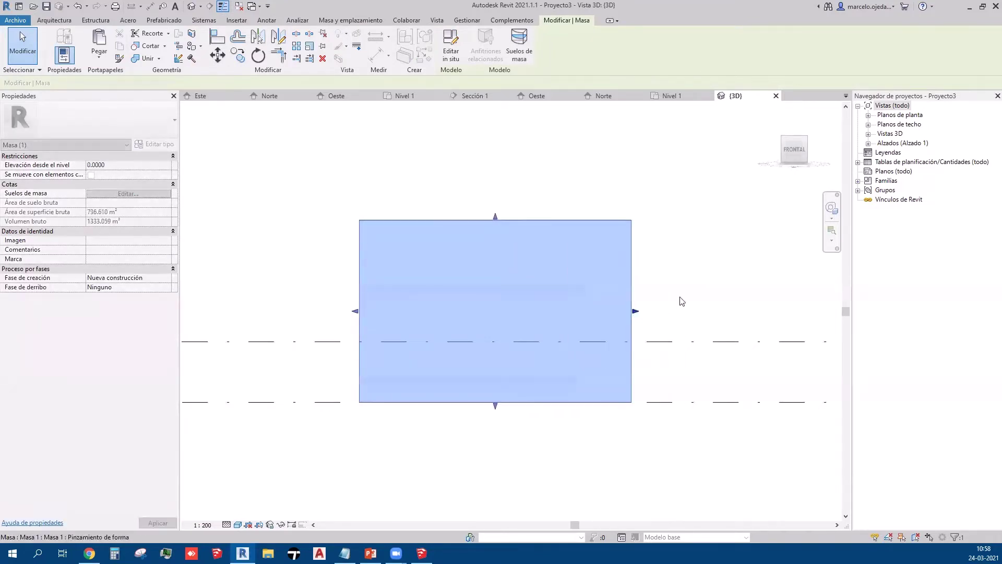
left_click_drag(495, 217, 521, 346)
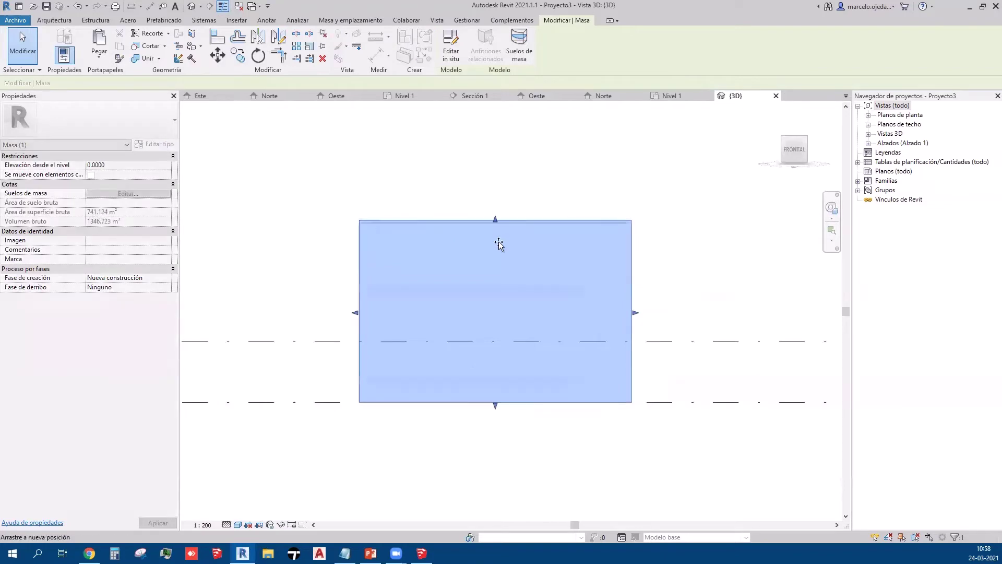
left_click(638, 275)
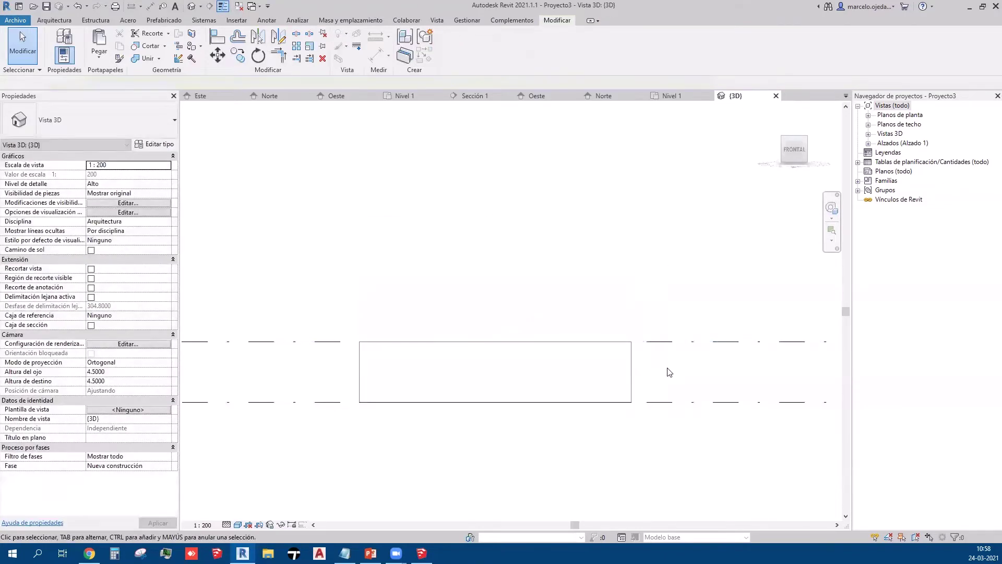
middle_click_drag(640, 375, 531, 331)
left_click(527, 329)
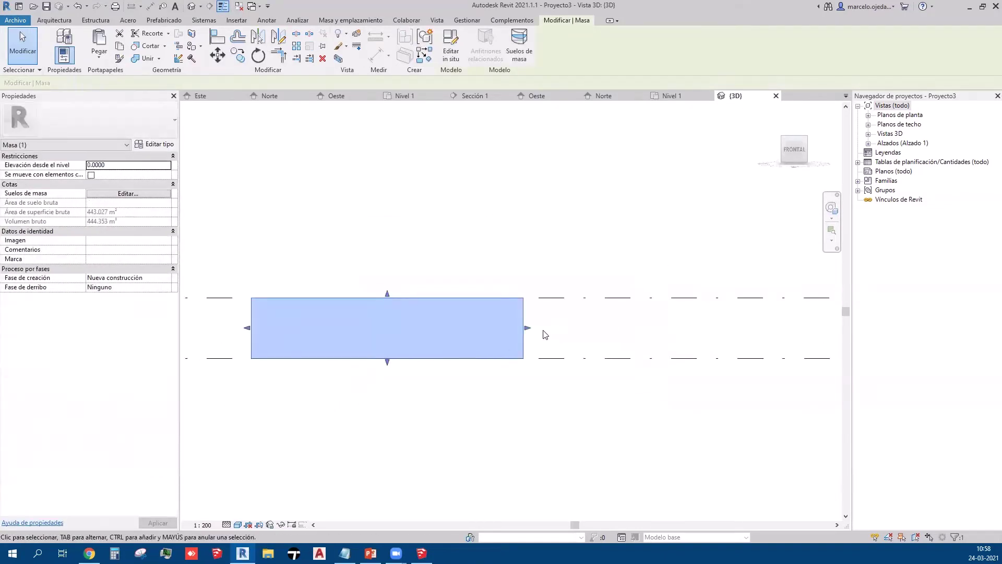
mouse_move(529, 328)
left_mouse_down()
mouse_move(610, 328)
mouse_move(474, 329)
left_mouse_up()
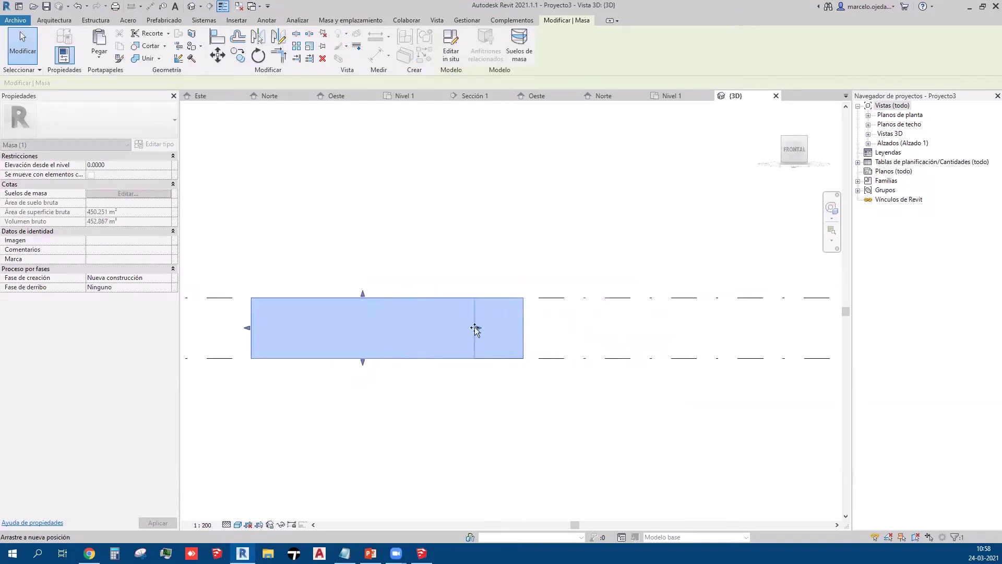
left_click(498, 254)
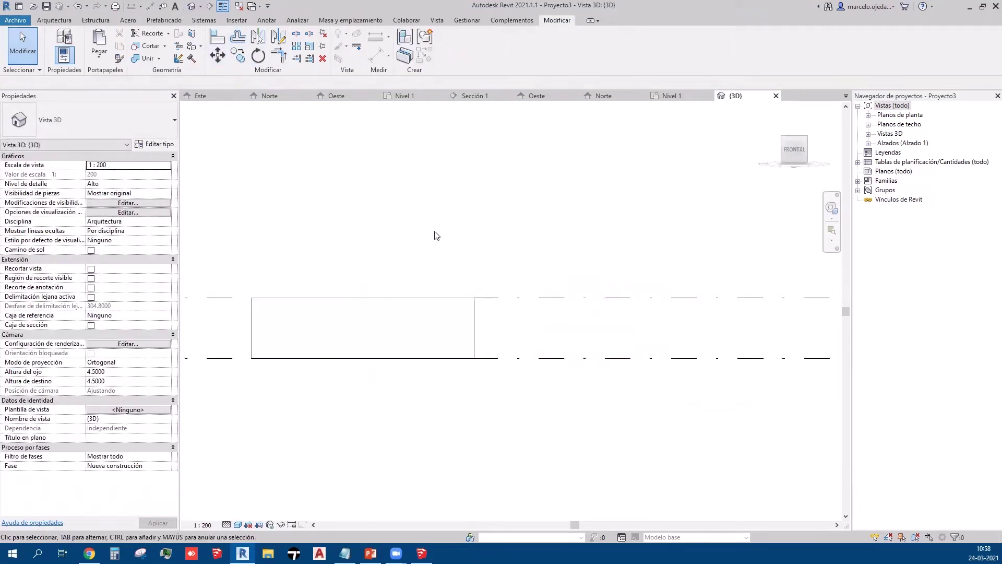
mouse_move(794, 149)
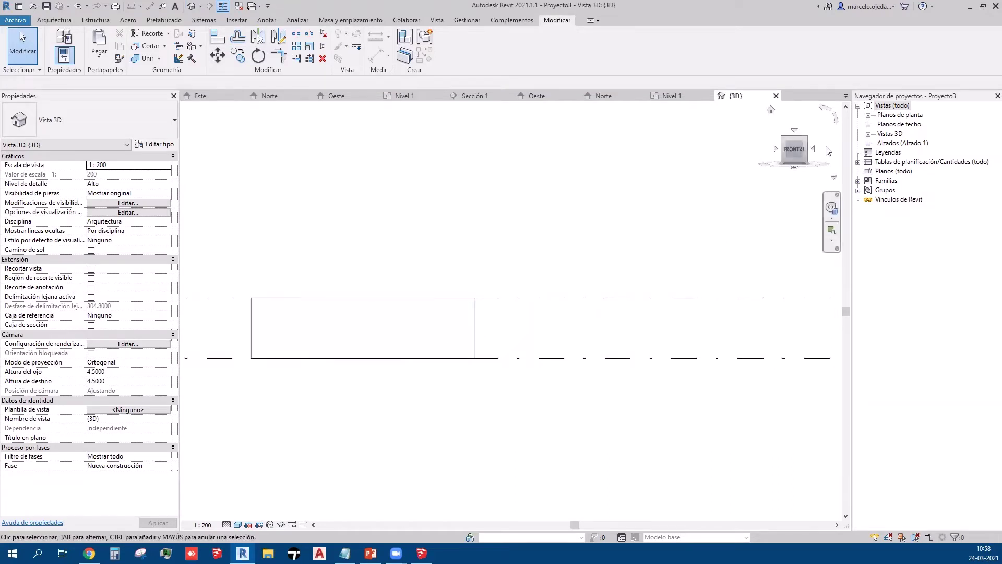
Step: Return to an isometric corner view, zoom in and select Masa 1
left_click(803, 137)
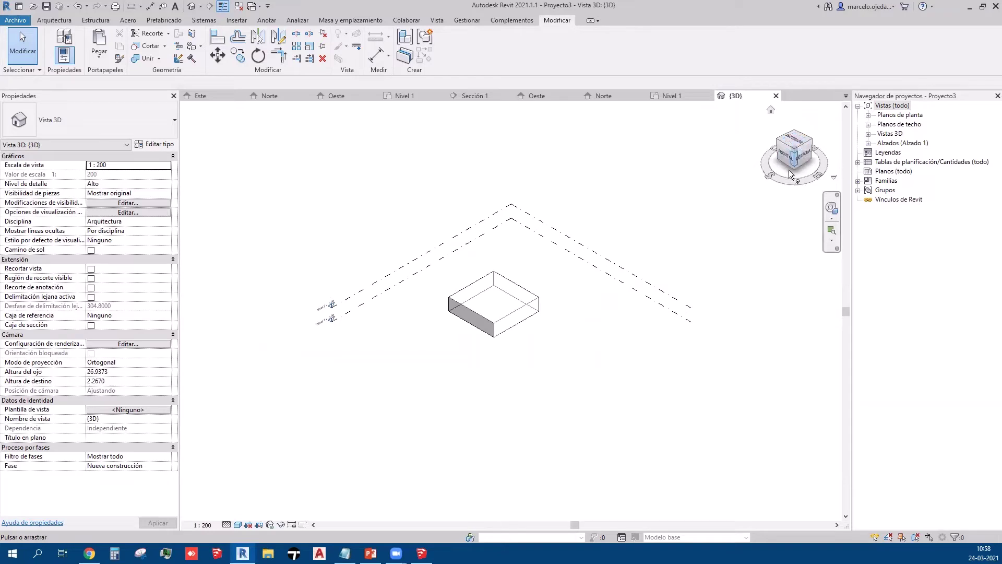
scroll(543, 334, "up", 3)
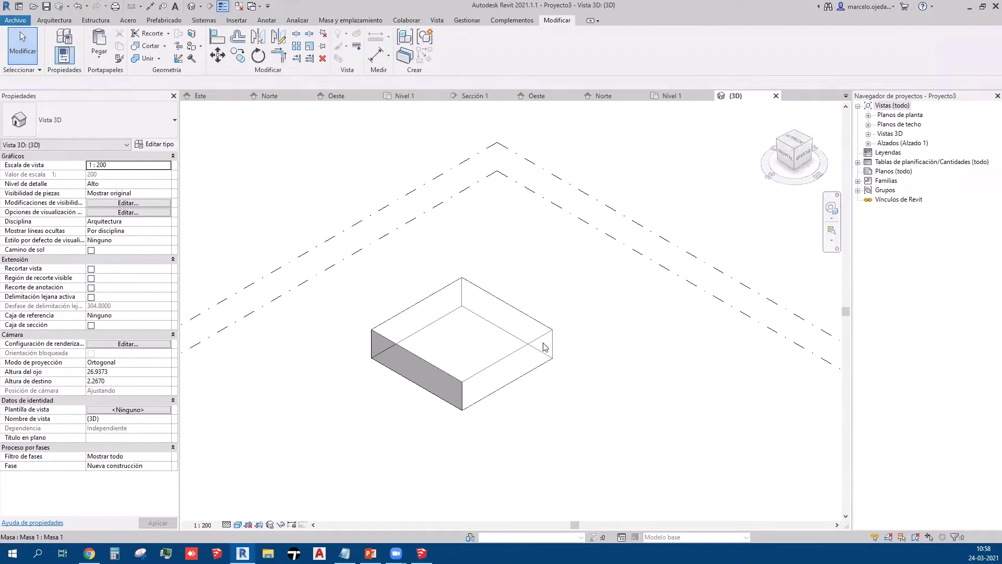
left_click(499, 367)
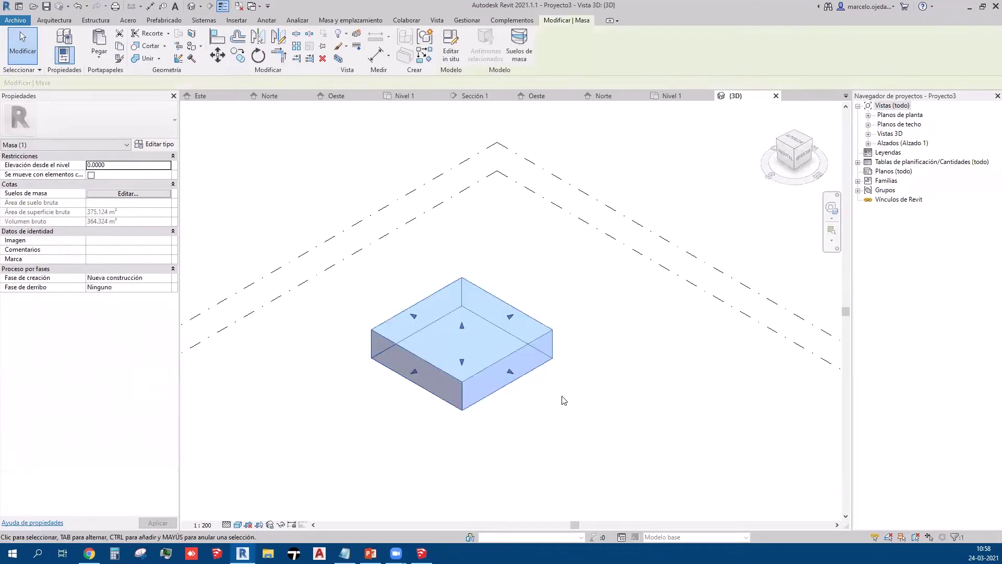
middle_click_drag(564, 402, 531, 377)
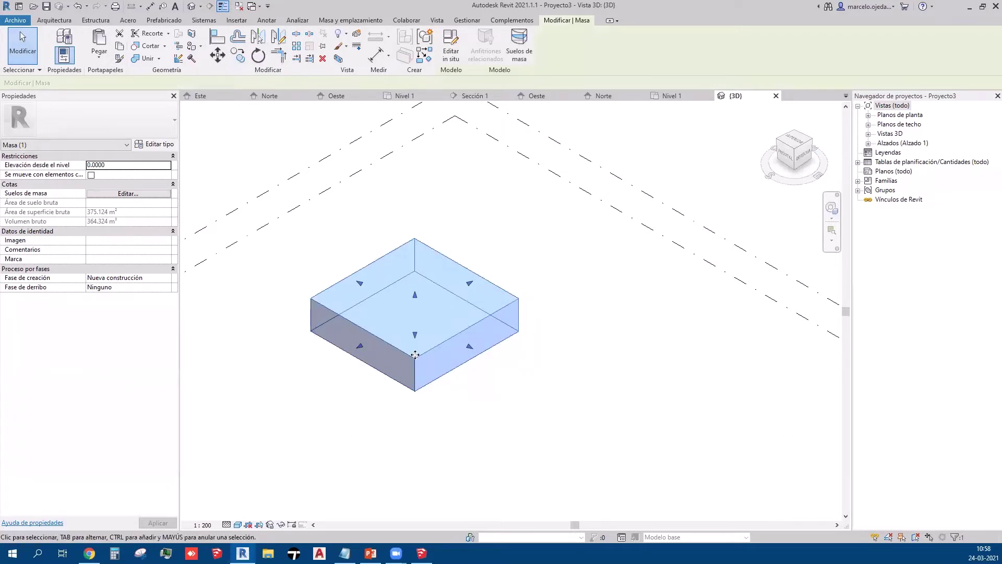
Step: Reopen the mass, stretch a box edge, undo it, and finish the mass
left_click(451, 53)
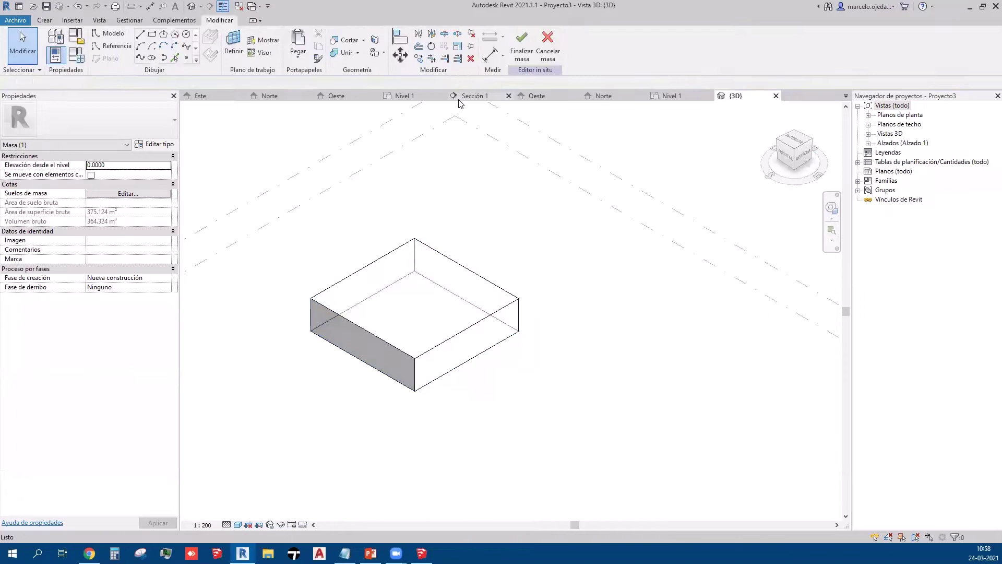
left_click(468, 334)
left_click_drag(485, 340, 532, 370)
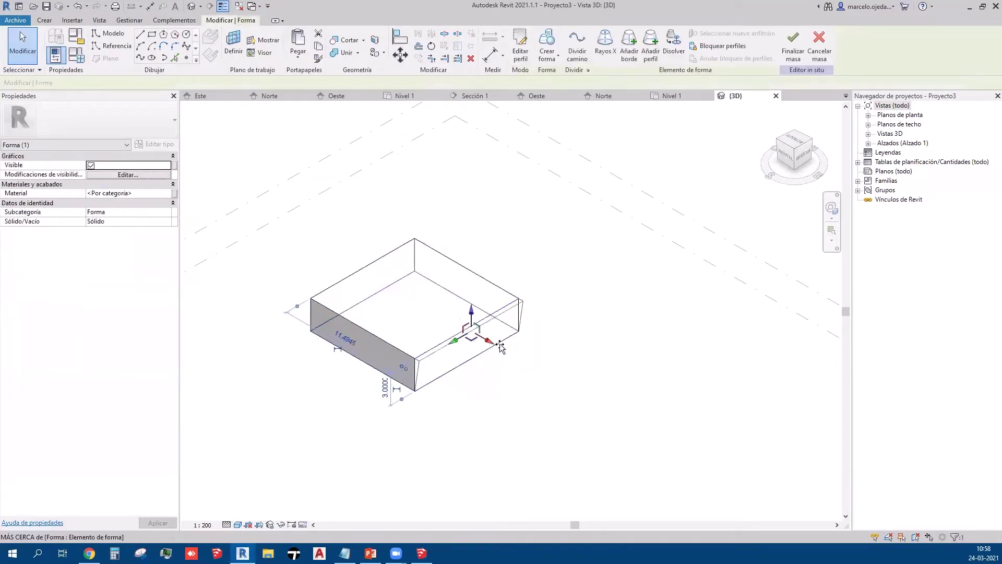
left_click(568, 404)
key("ctrl+z")
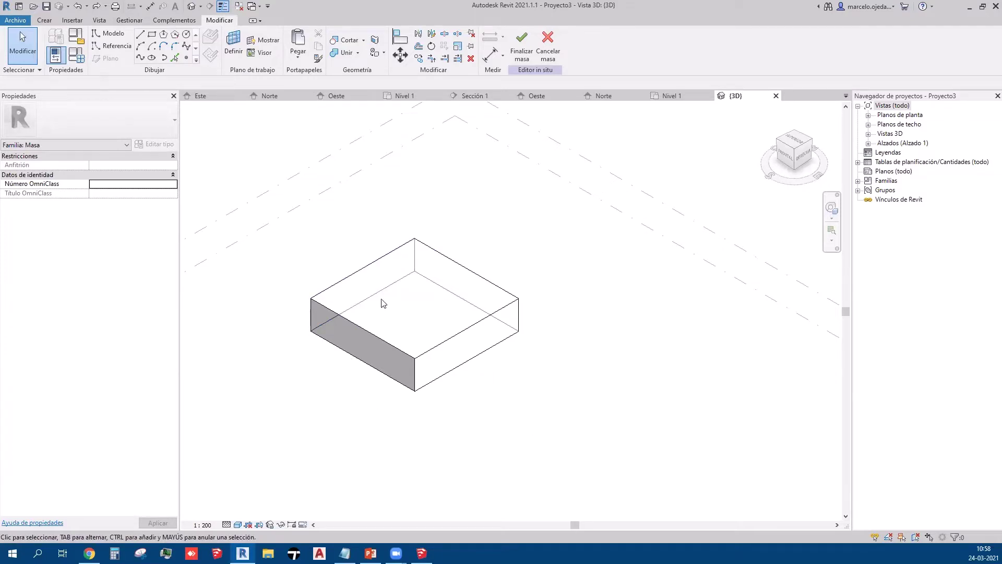
left_click(521, 44)
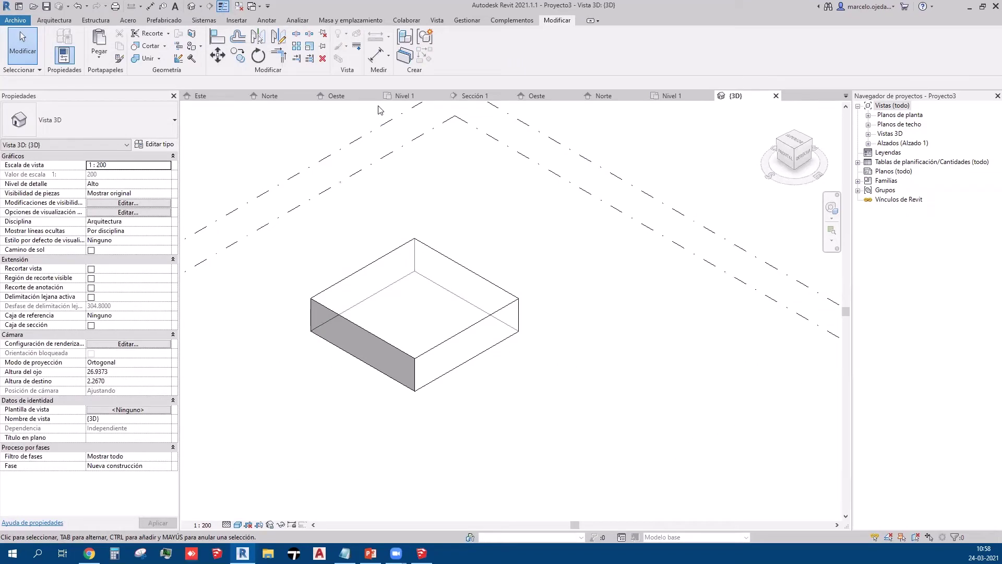
Step: Switch to the C.C. SAN GINES {3D} view and zoom out
left_click(253, 7)
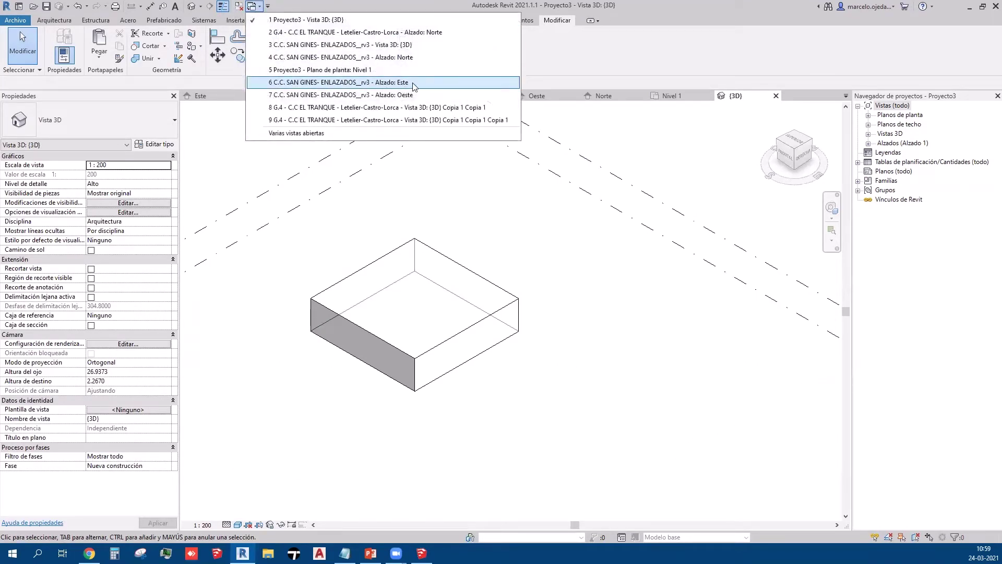
left_click(373, 46)
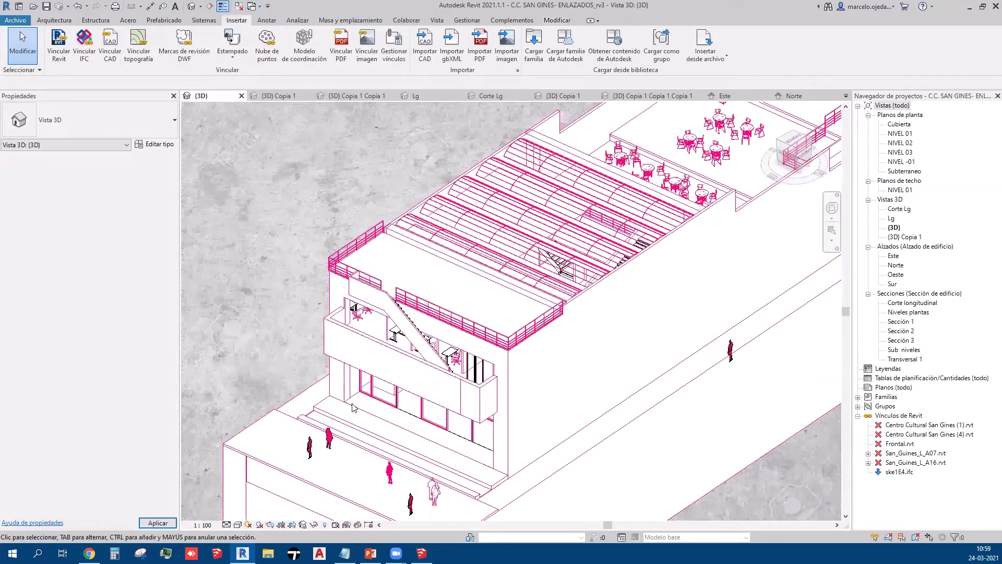
scroll(481, 413, "down", 1)
scroll(374, 372, "down", 1)
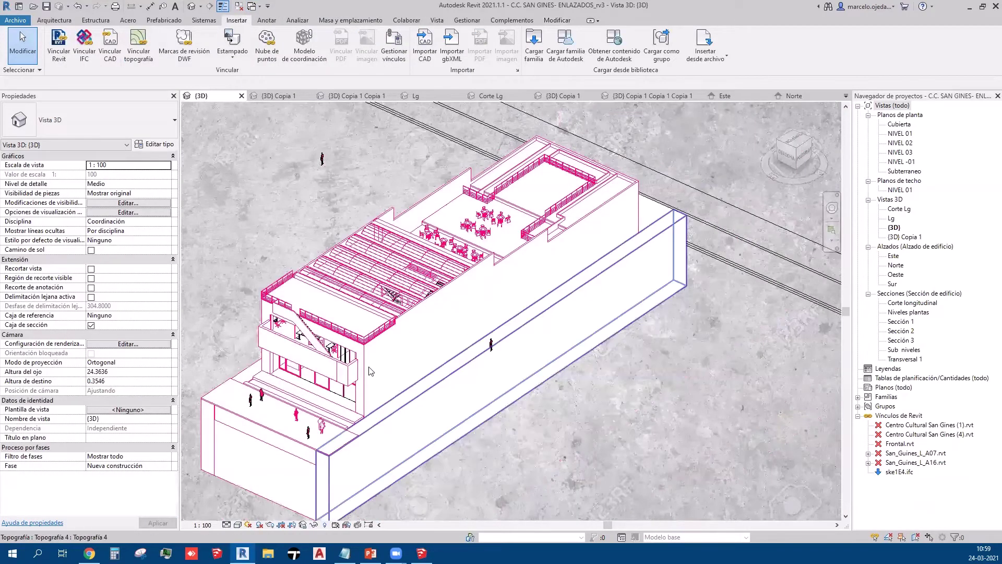
Step: Hide the long side wall and three corner walls in this view
left_click(370, 365)
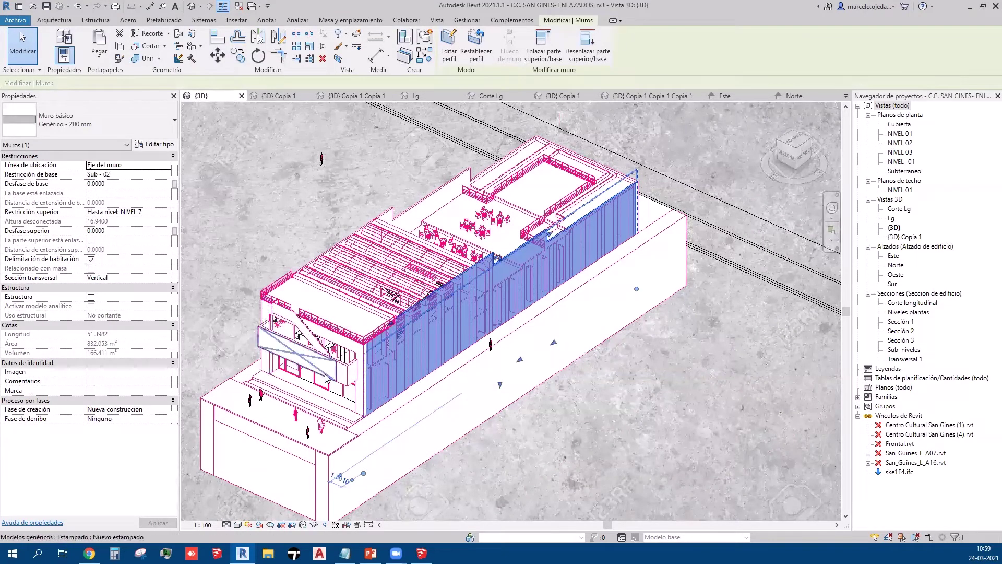
scroll(325, 355, "up", 2)
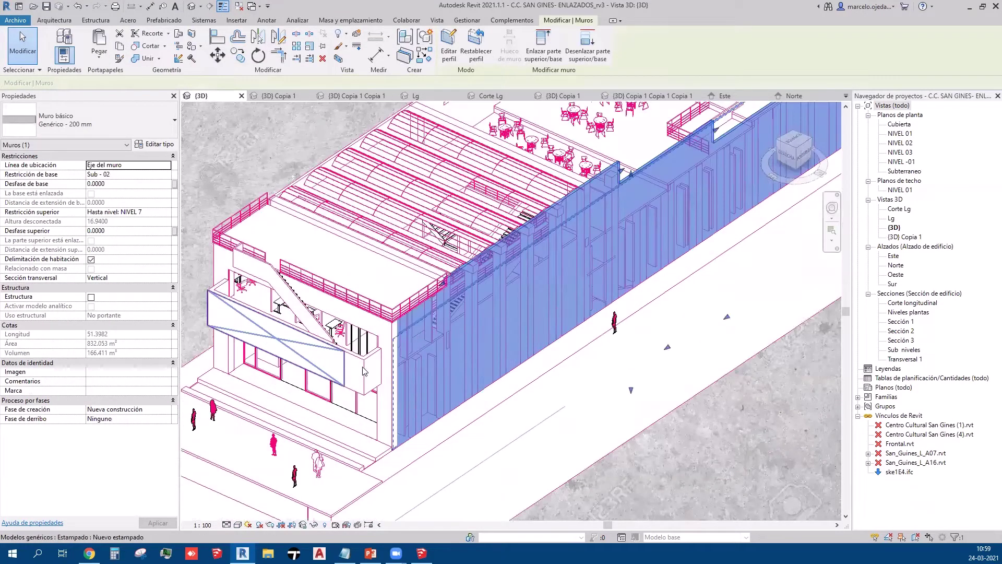
left_click(373, 332, "ctrl")
left_click(219, 270, "ctrl")
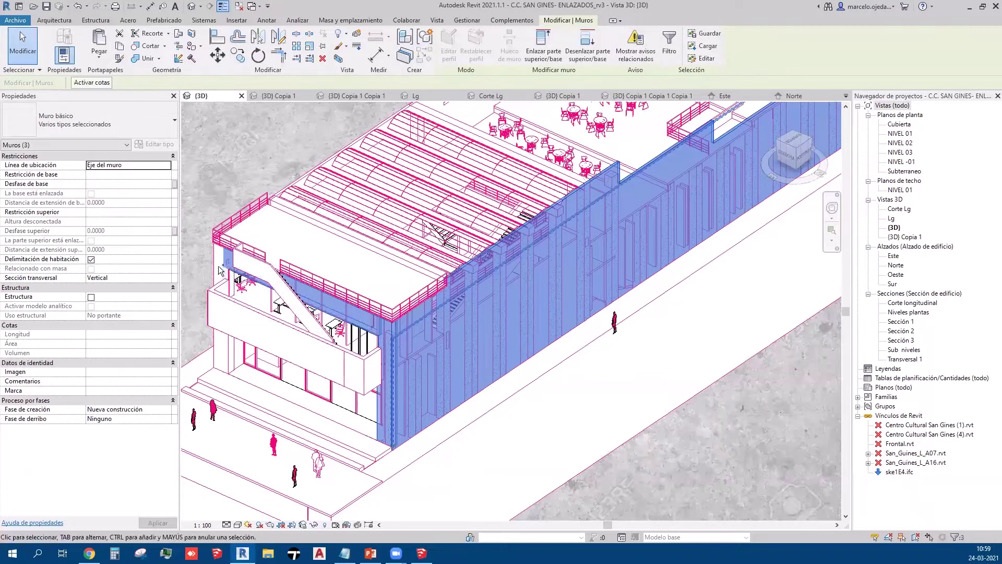
left_click(214, 264, "ctrl")
right_click(214, 264)
mouse_move(253, 333)
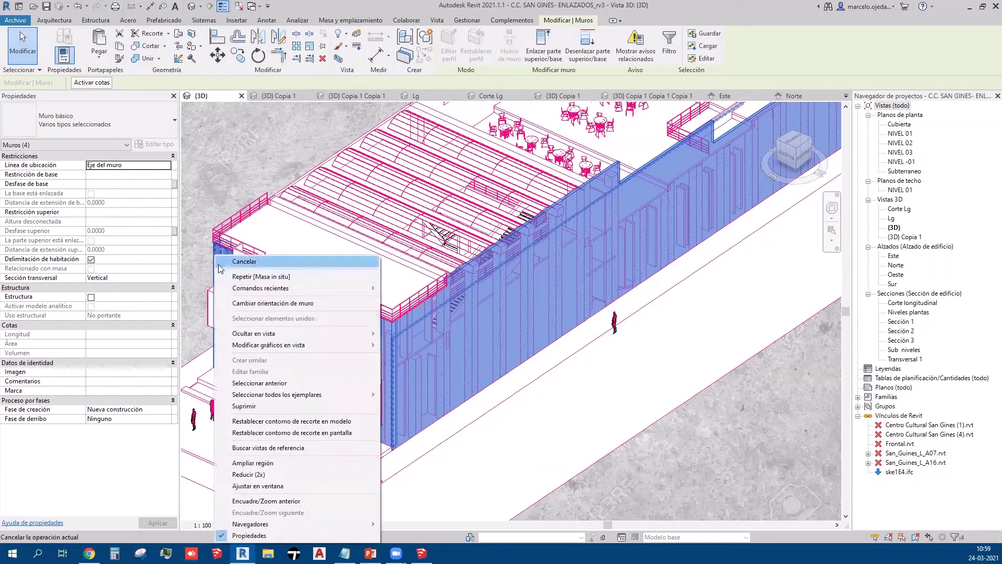
left_click(399, 334)
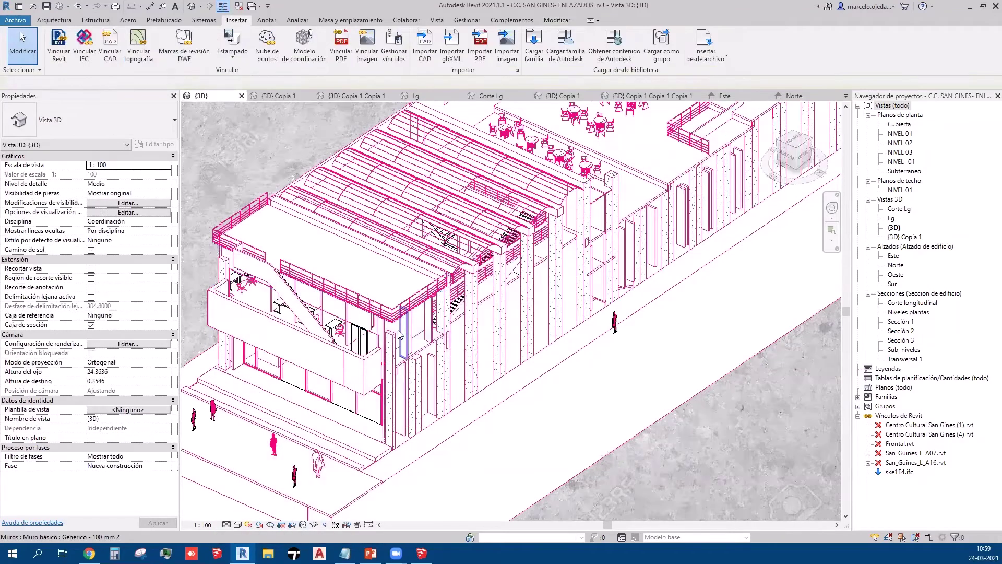
Step: Hide the row of structural columns along the building front in this view
left_click(228, 273)
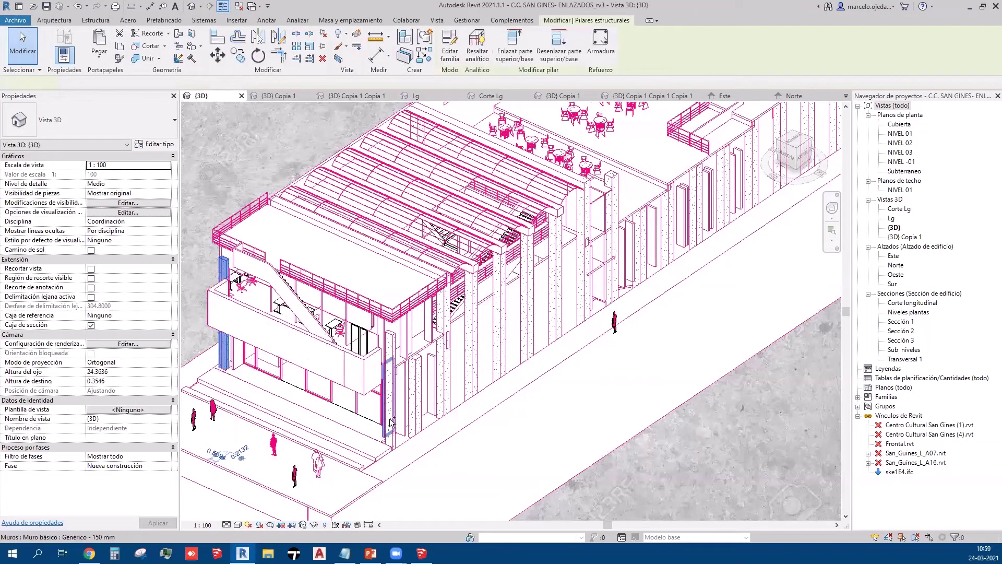
left_click(390, 376, "ctrl")
left_click(415, 387, "ctrl")
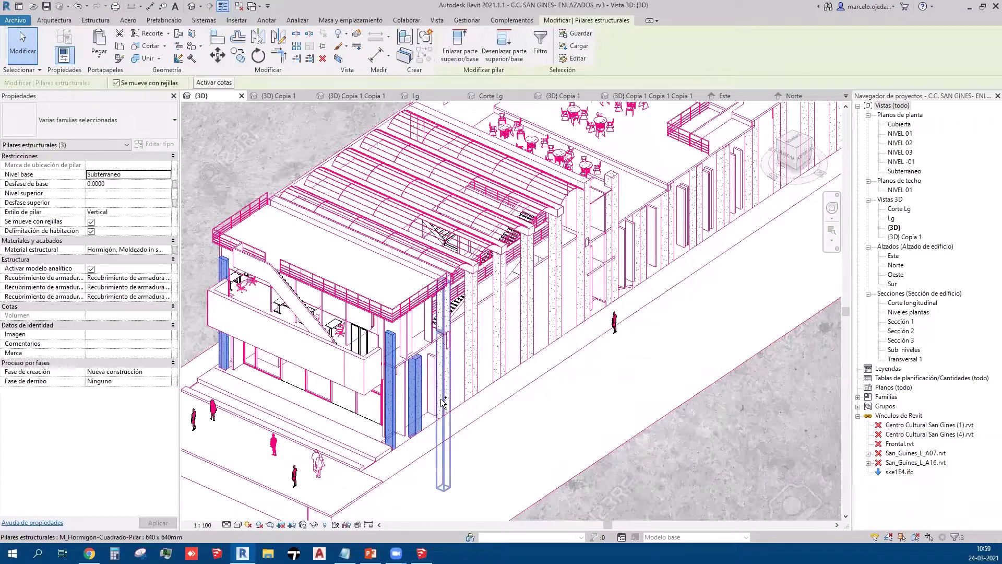
left_click(444, 360, "ctrl")
left_click(471, 340, "ctrl")
left_click(501, 365, "ctrl")
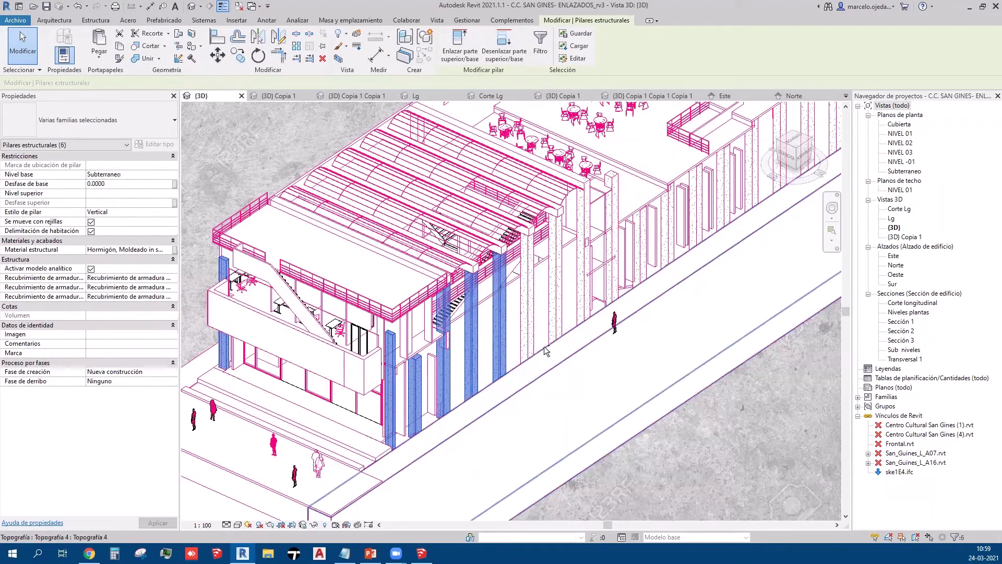
left_click(553, 324, "ctrl")
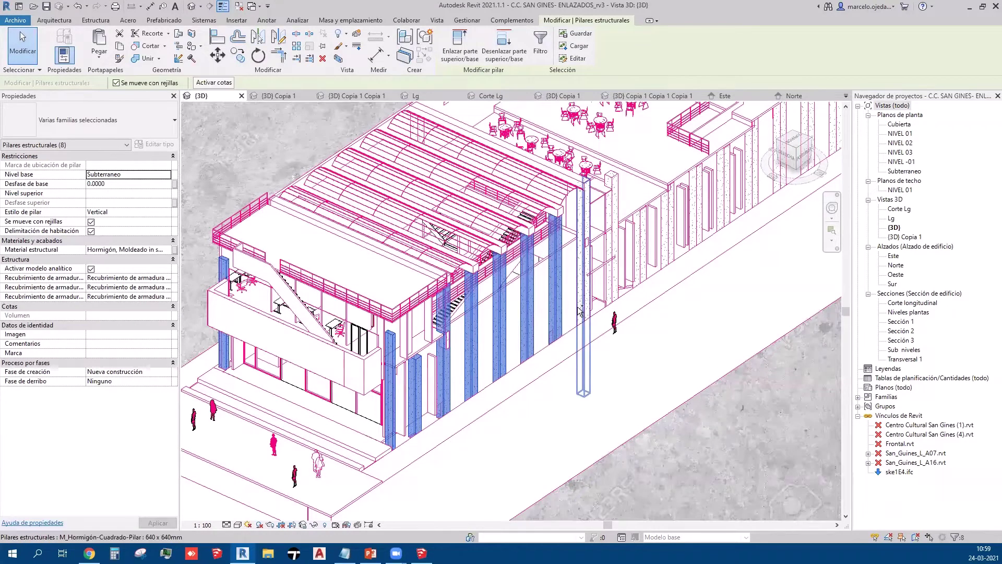
left_click(585, 271, "ctrl")
left_click(614, 283, "ctrl")
right_click(614, 284)
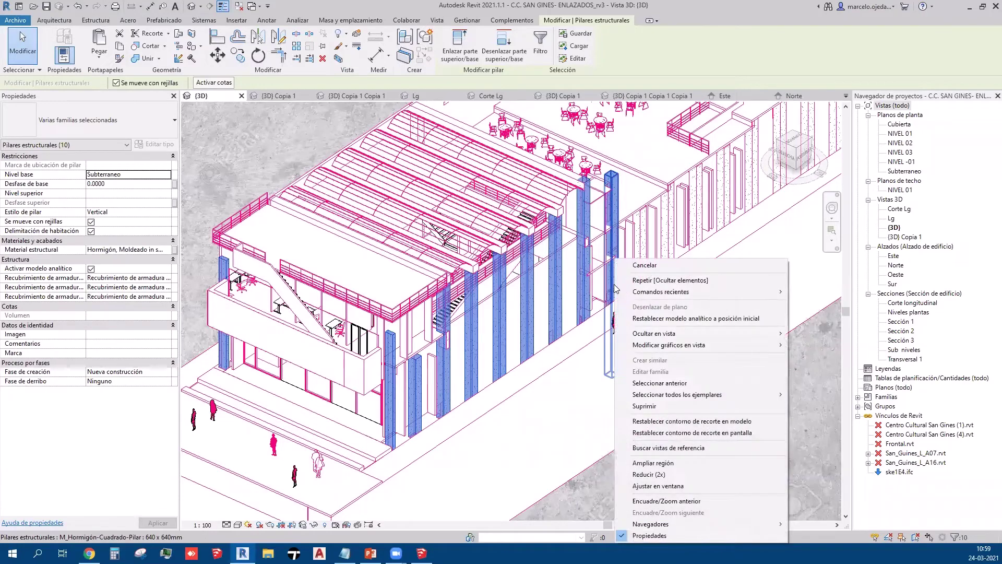
left_click(731, 342)
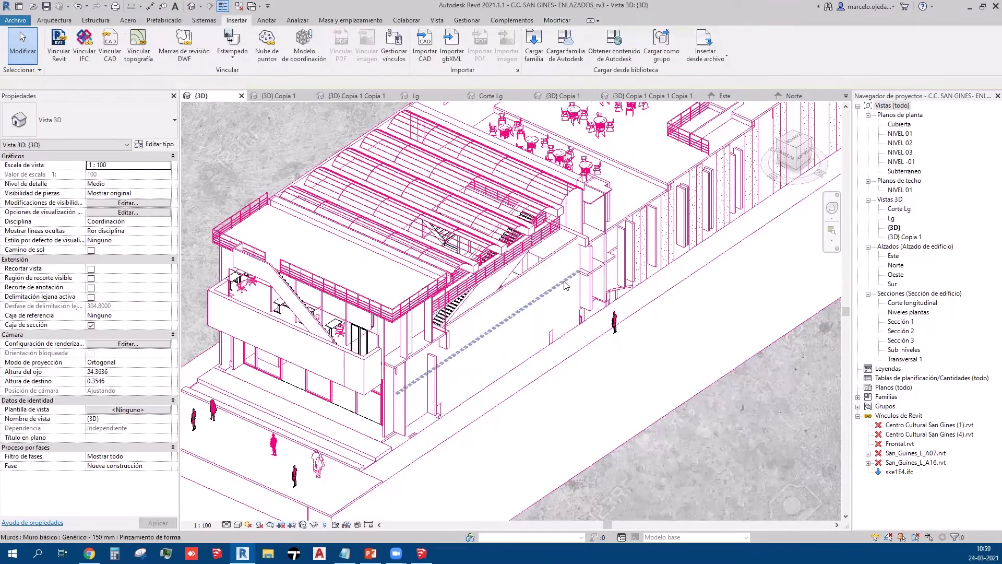
Step: Hide the remaining inner wall in this view
left_click(536, 272)
right_click(536, 272)
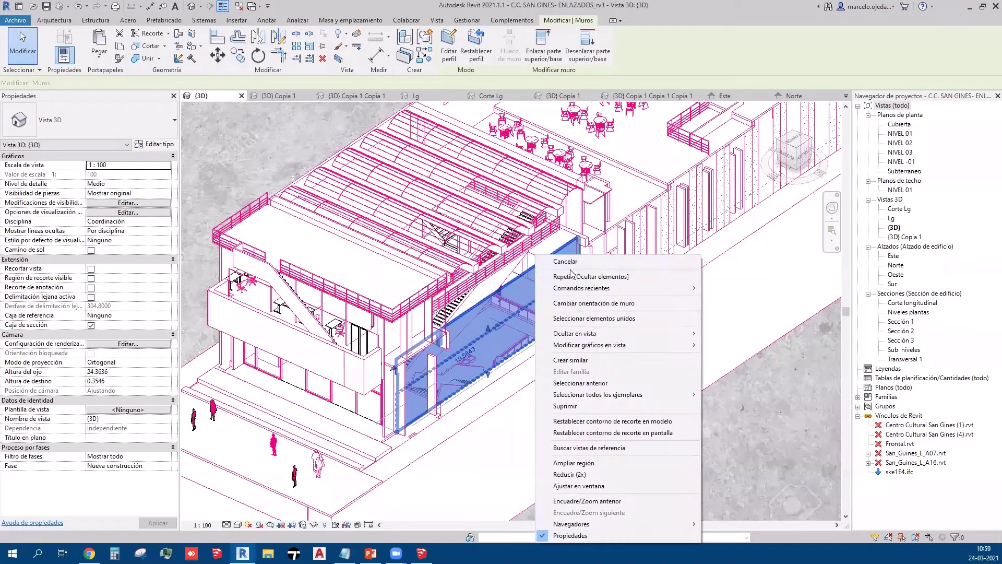
left_click(574, 277)
Step: Hide the remaining structural columns along the building's long side
middle_click_drag(543, 453, 626, 388)
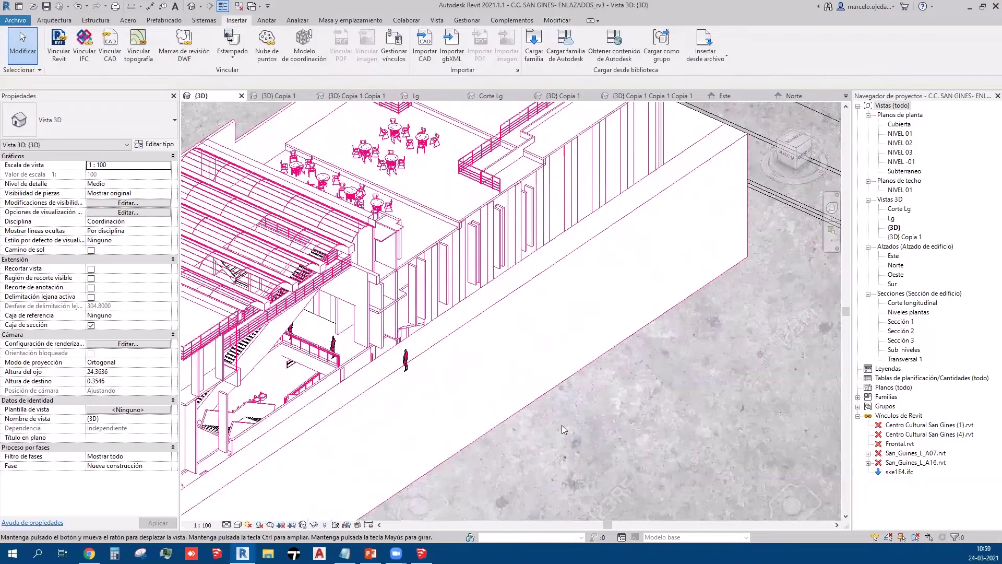
scroll(625, 387, "down", 3)
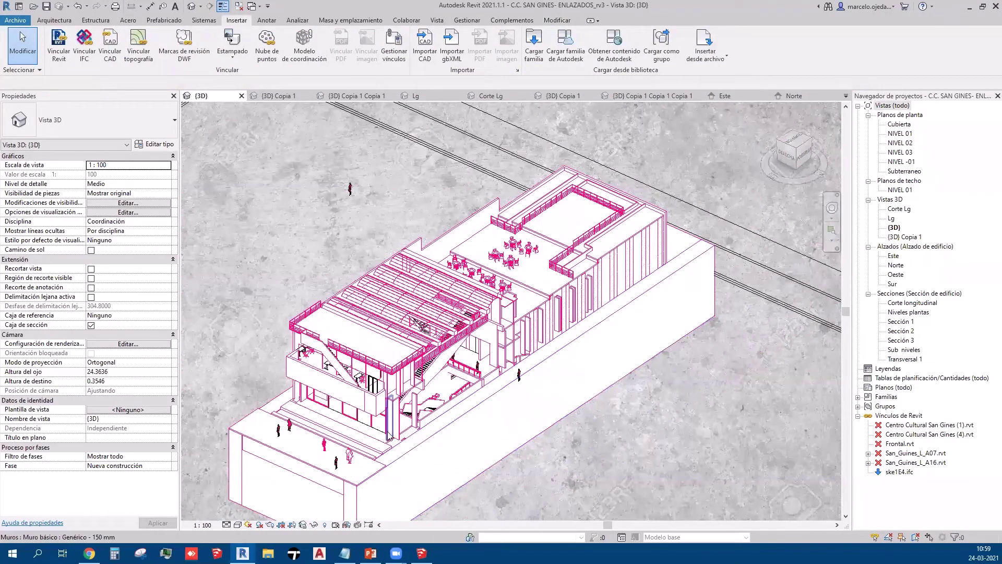
scroll(403, 444, "up", 1)
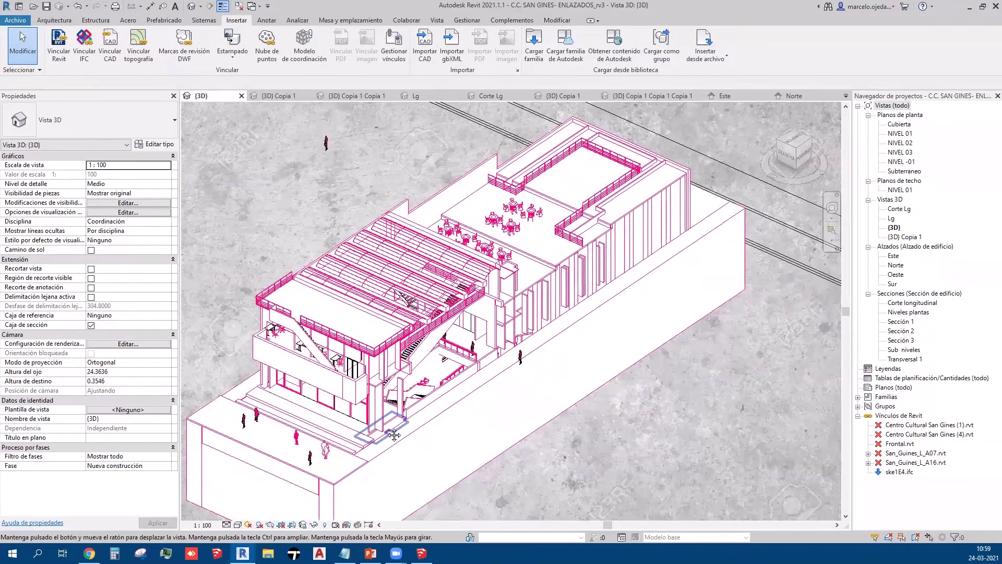
middle_click_drag(403, 445, 386, 435)
scroll(556, 308, "up", 3)
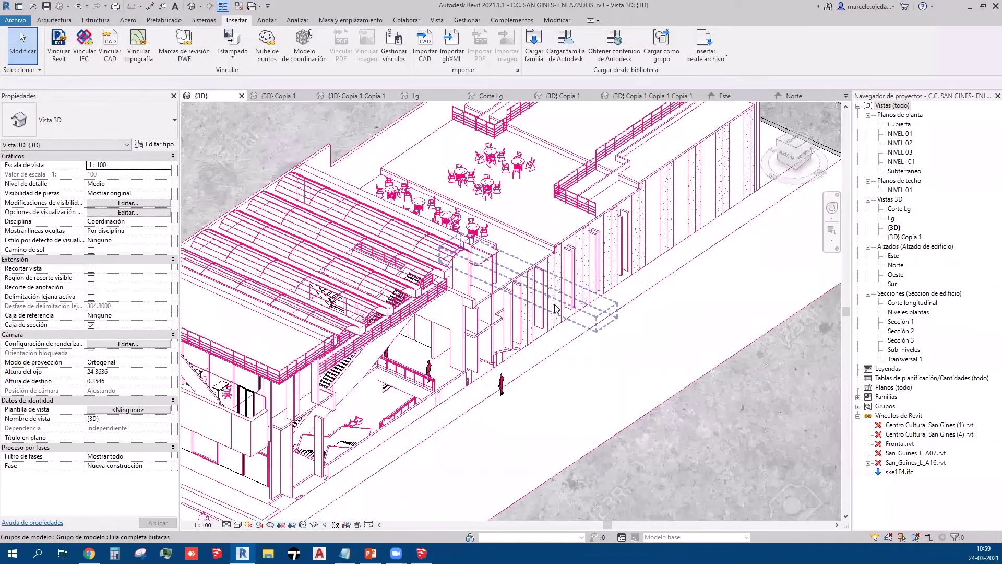
left_click(559, 288)
left_click(543, 318)
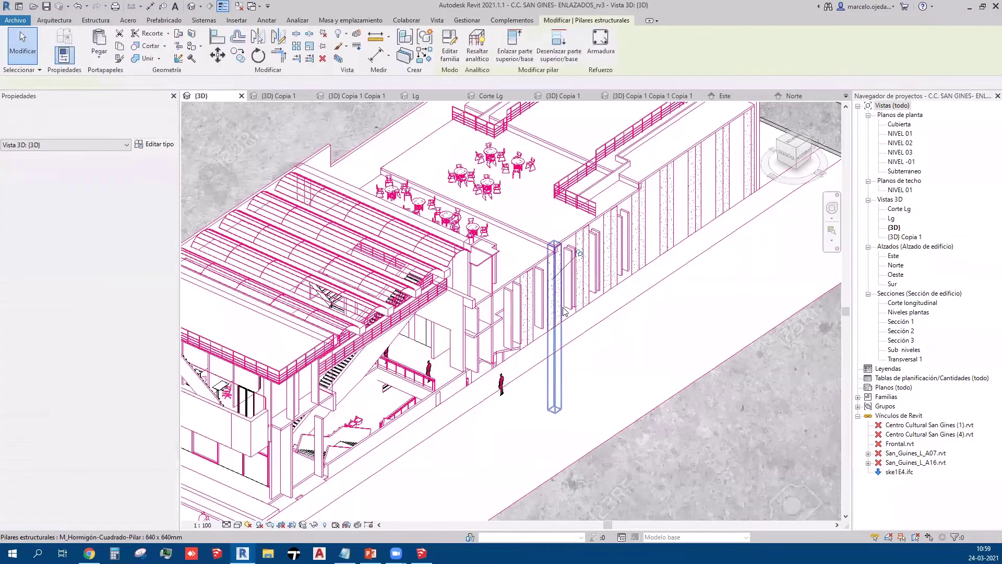
mouse_move(543, 318)
left_mouse_down()
mouse_move(527, 326)
mouse_move(703, 201)
left_mouse_up()
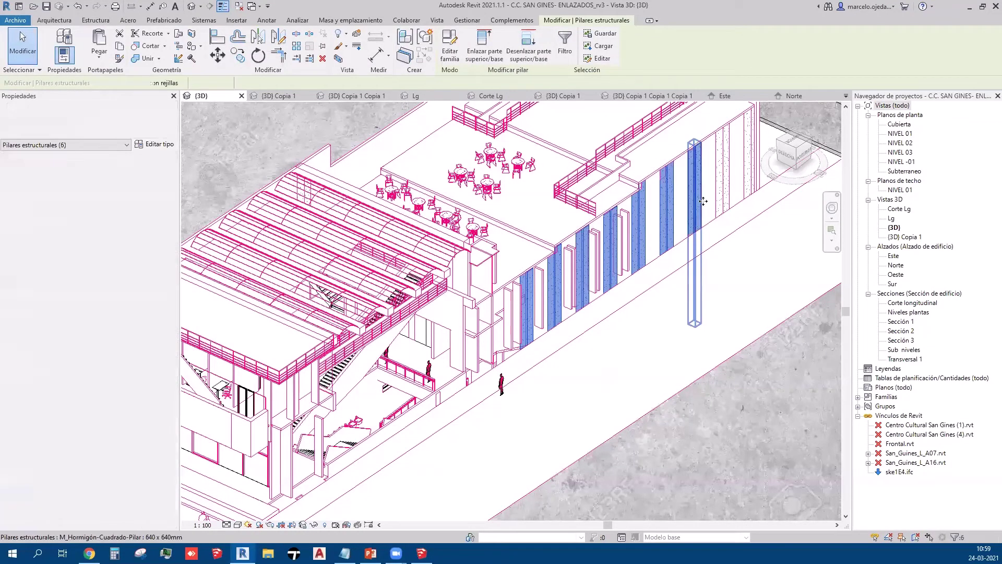
left_click(703, 201, "ctrl")
left_click(723, 172, "ctrl")
left_click(745, 189, "ctrl")
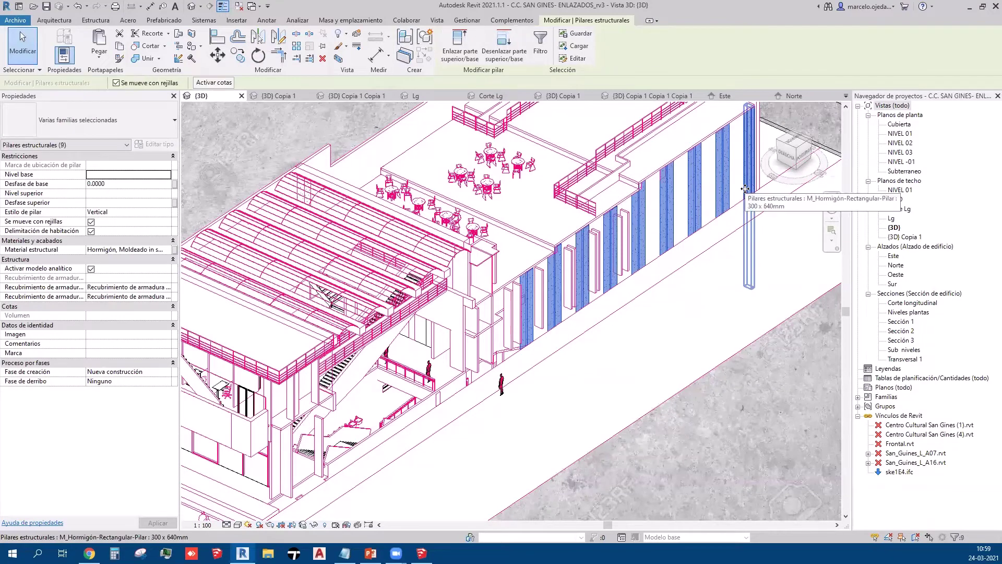
right_click(745, 189)
left_click(772, 204)
Step: Zoom out and pan to view the exposed stairs, terrace furniture and roof framing
scroll(623, 315, "down", 2)
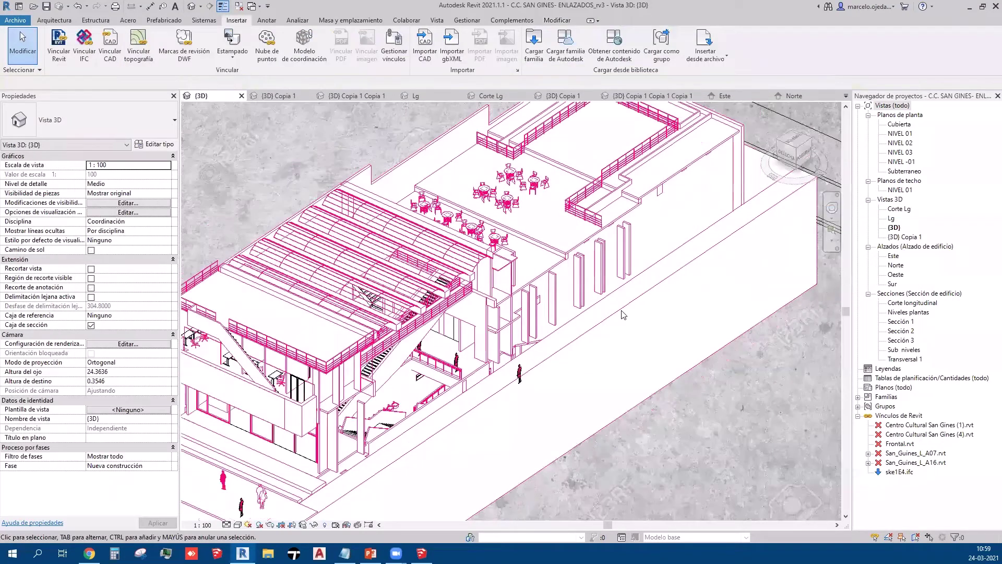
scroll(622, 315, "down", 2)
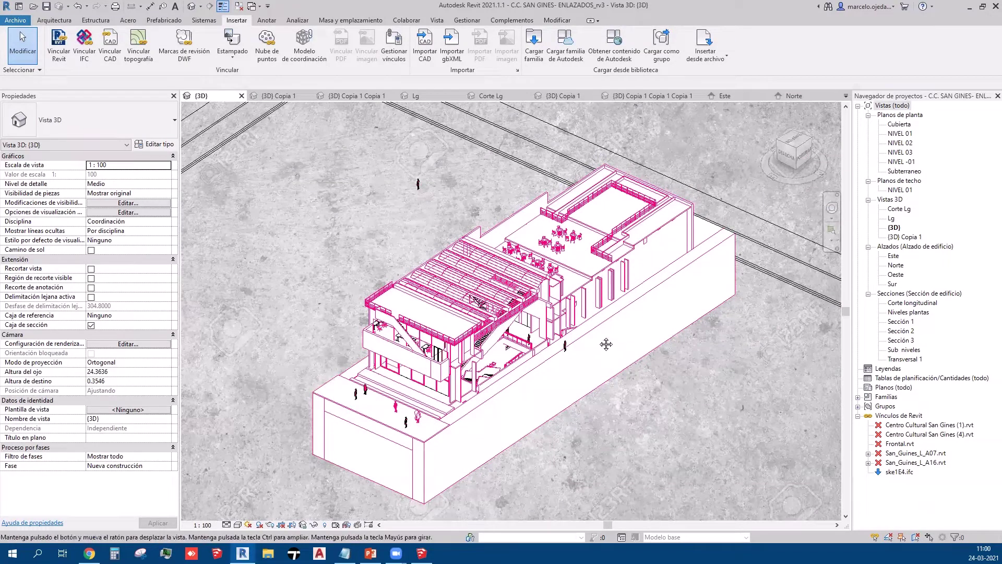
middle_click_drag(496, 413, 474, 392)
scroll(474, 393, "up", 2)
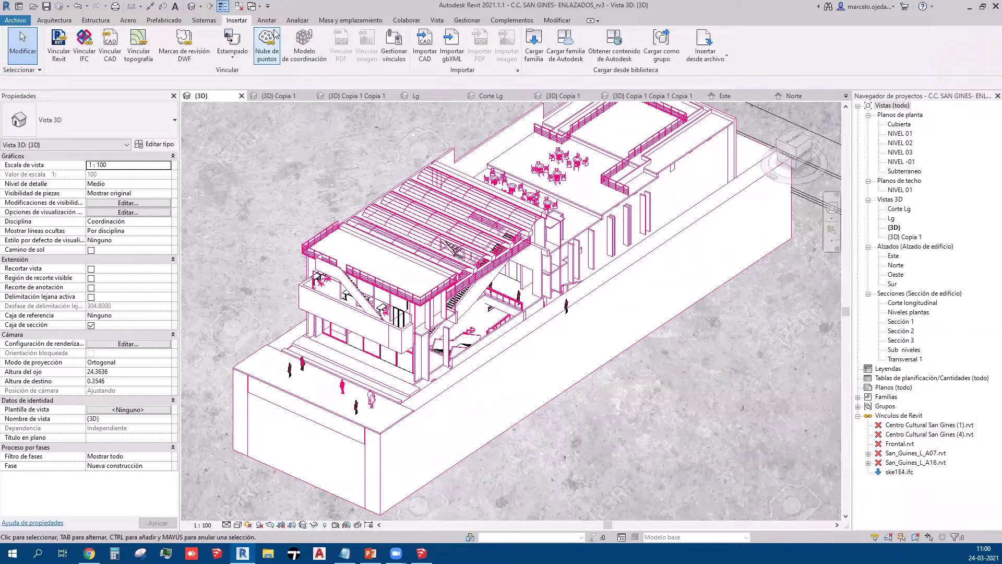
left_click(260, 8)
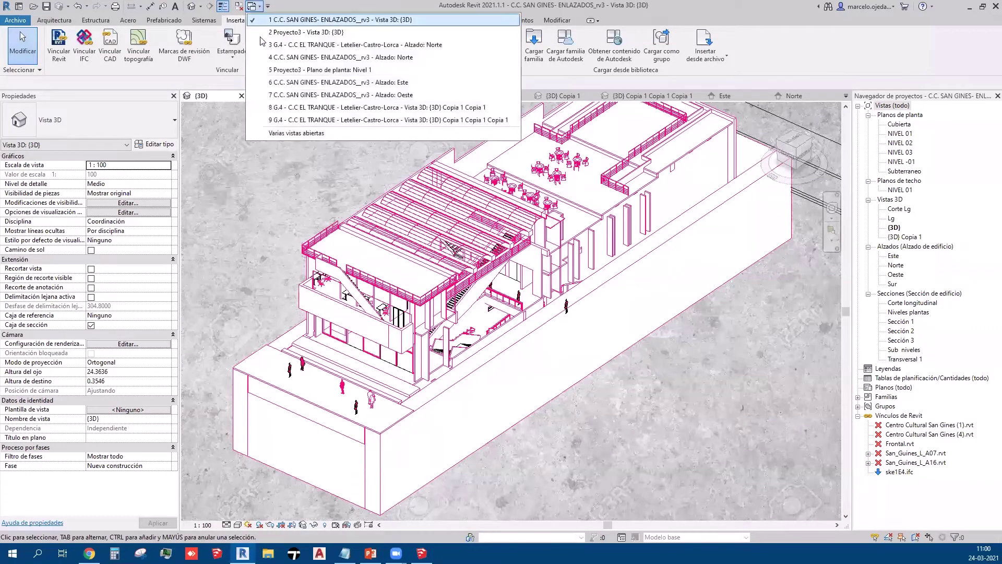
left_click(339, 70)
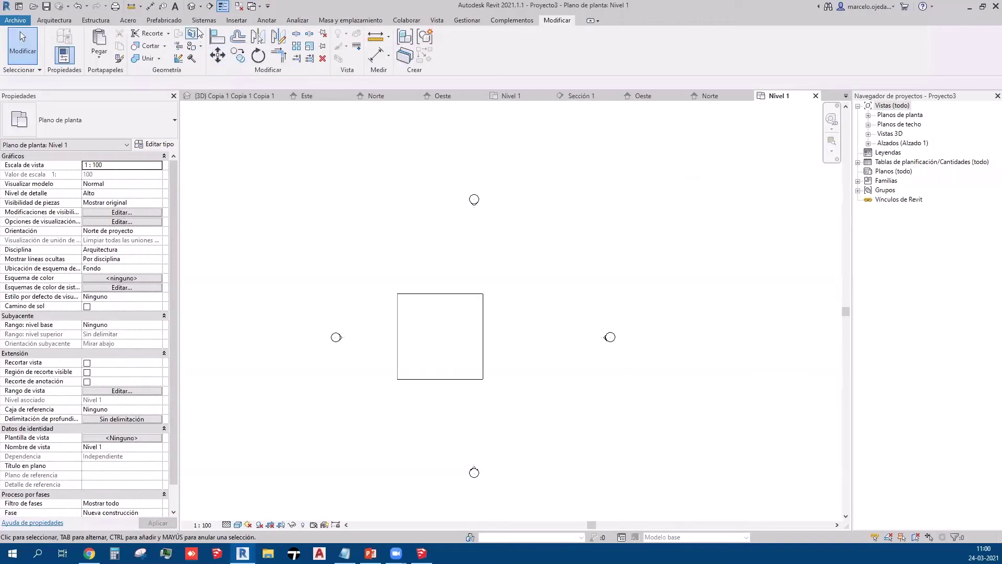
left_click(191, 6)
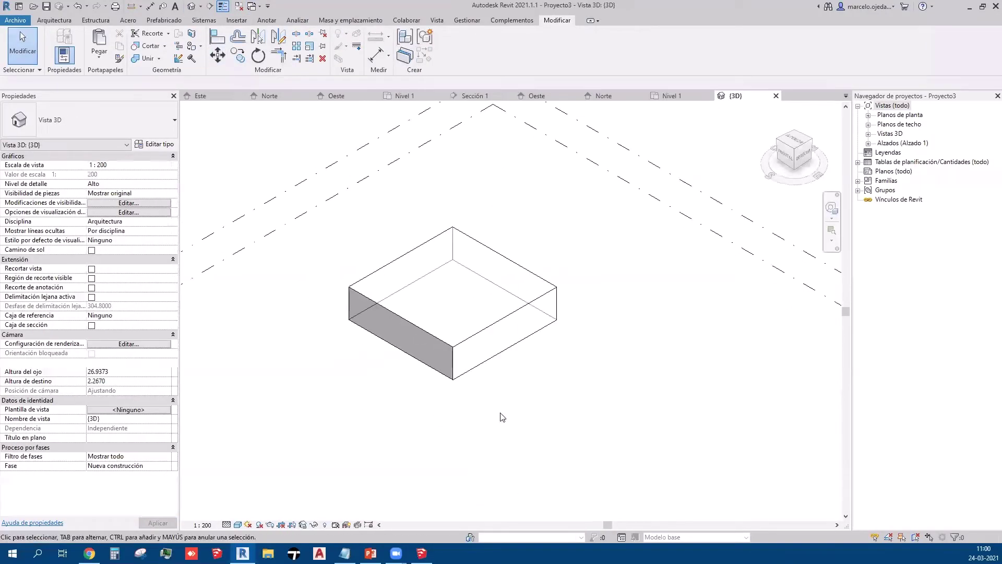
left_click(467, 354)
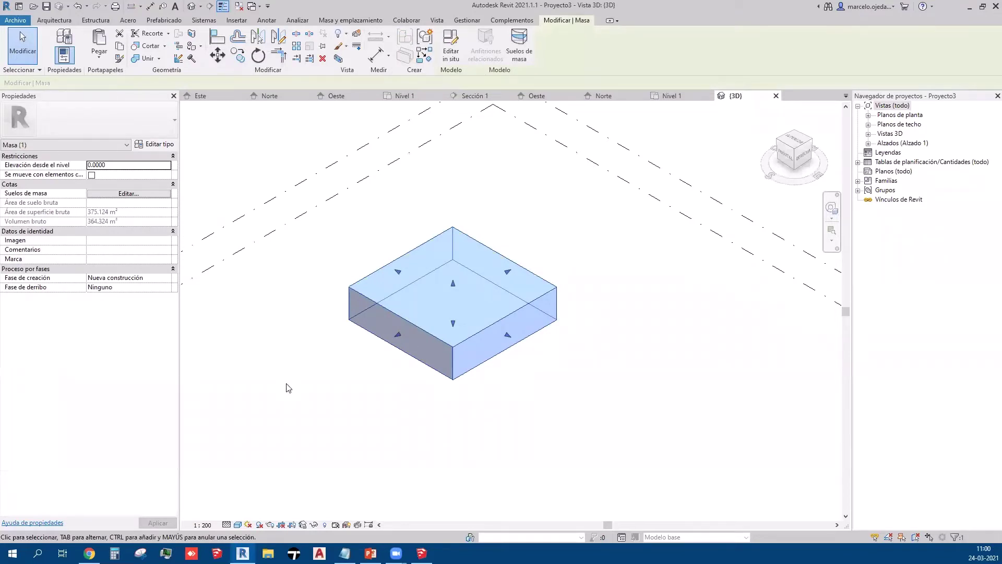
right_click(402, 303)
mouse_move(449, 268)
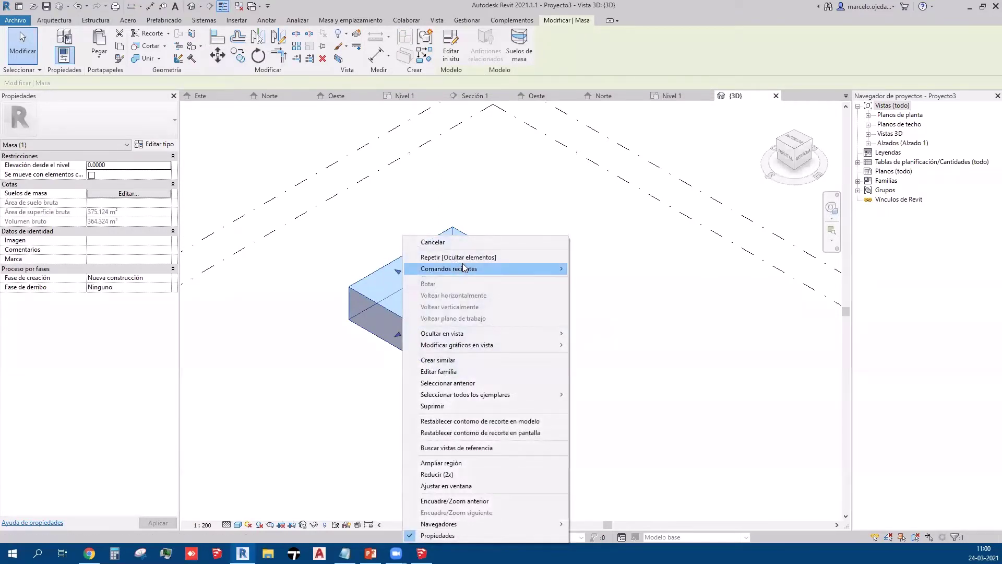
left_click(327, 241)
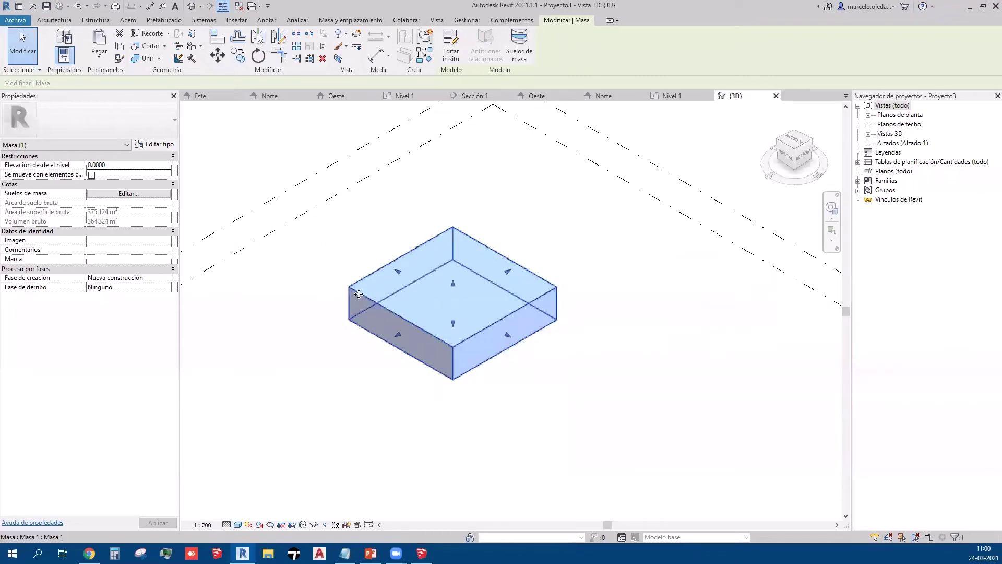
left_click(328, 290)
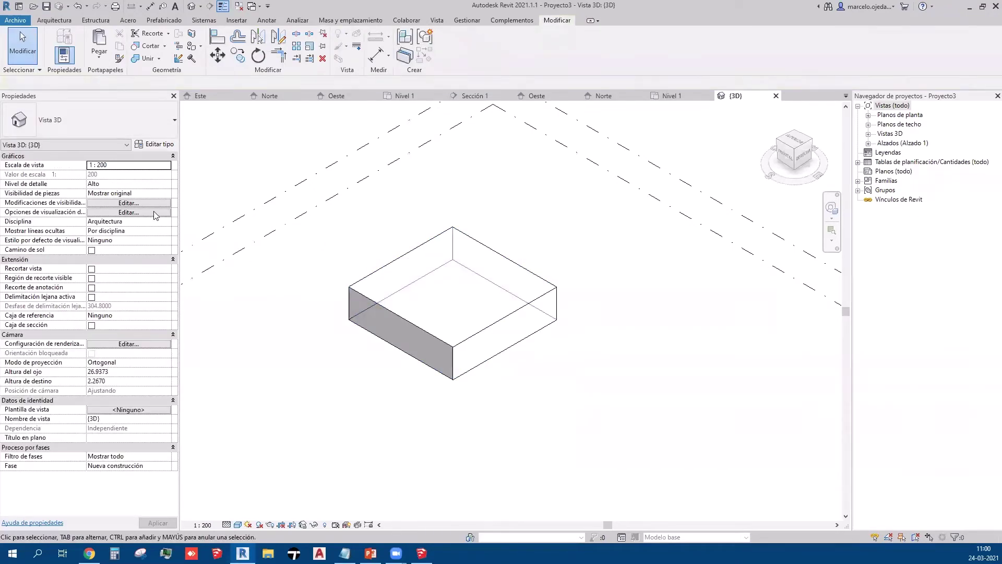
Step: Turn on the Masa category in the 3D view's visibility/graphics overrides and apply it
left_click(148, 203)
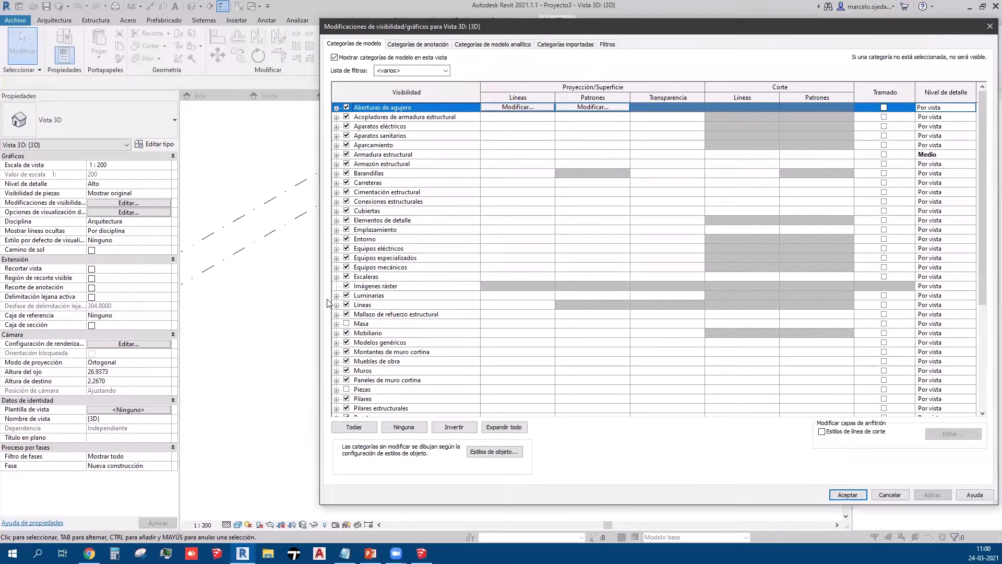
scroll(393, 353, "down", 2)
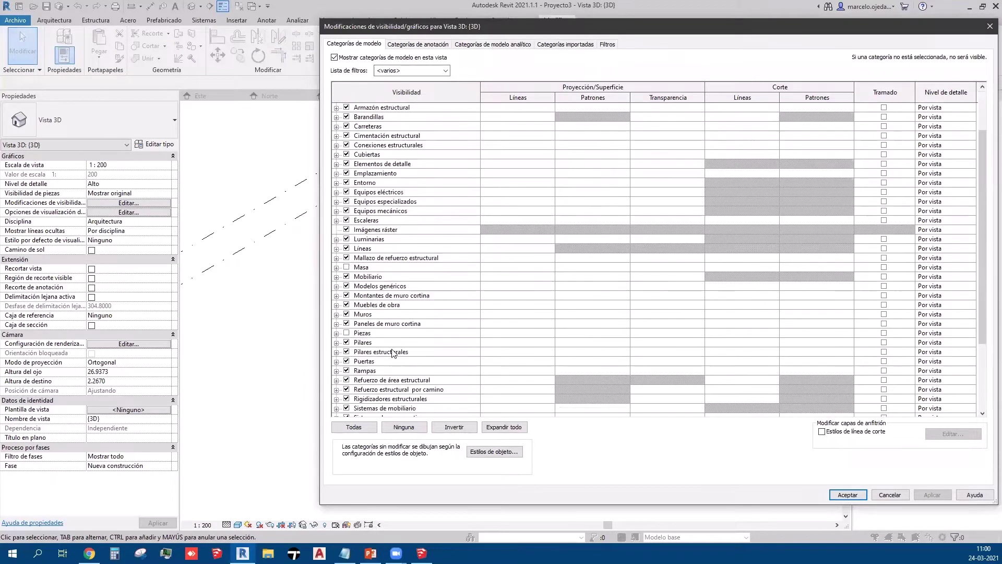
left_click(347, 267)
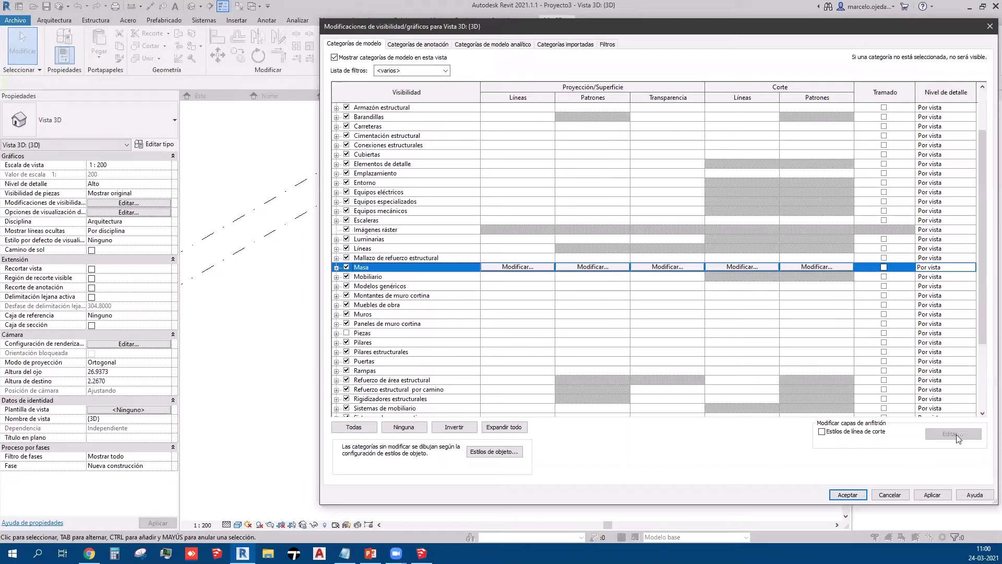
left_click(943, 496)
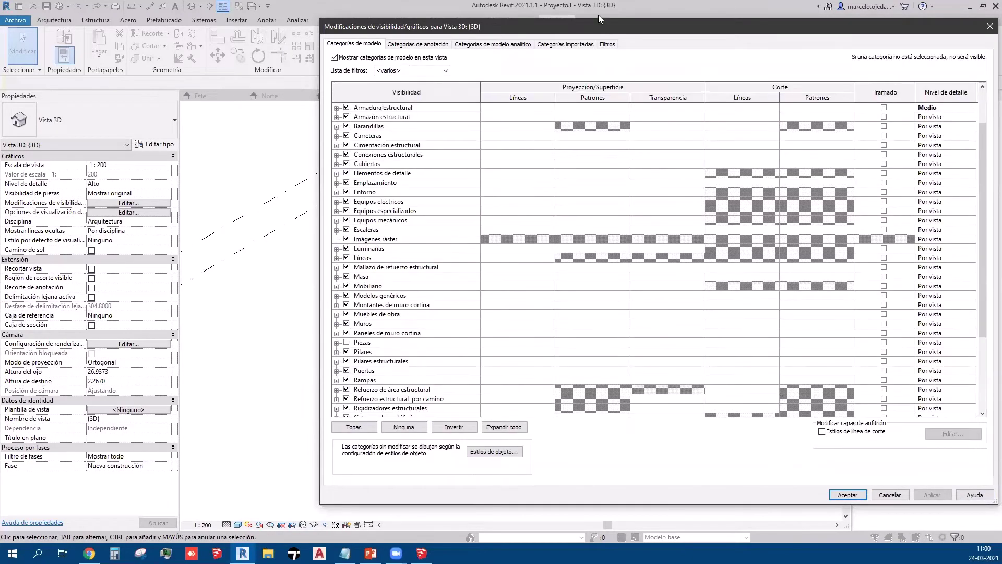
Step: Expand Masa to list its Forma, Líneas de rejilla and Suelo de masa subcategories
left_click_drag(603, 35, 826, 19)
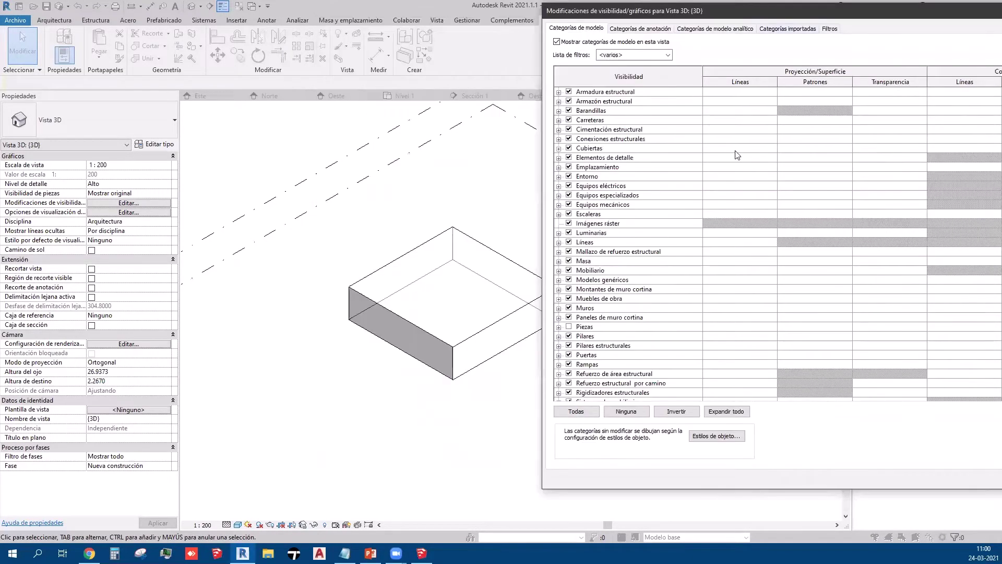
scroll(582, 336, "down", 4)
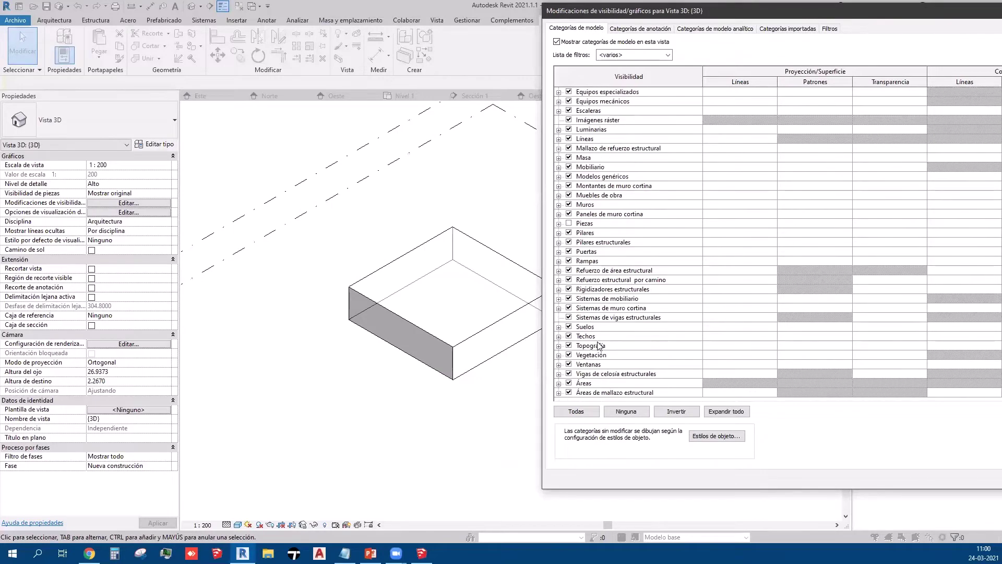
left_click(559, 158)
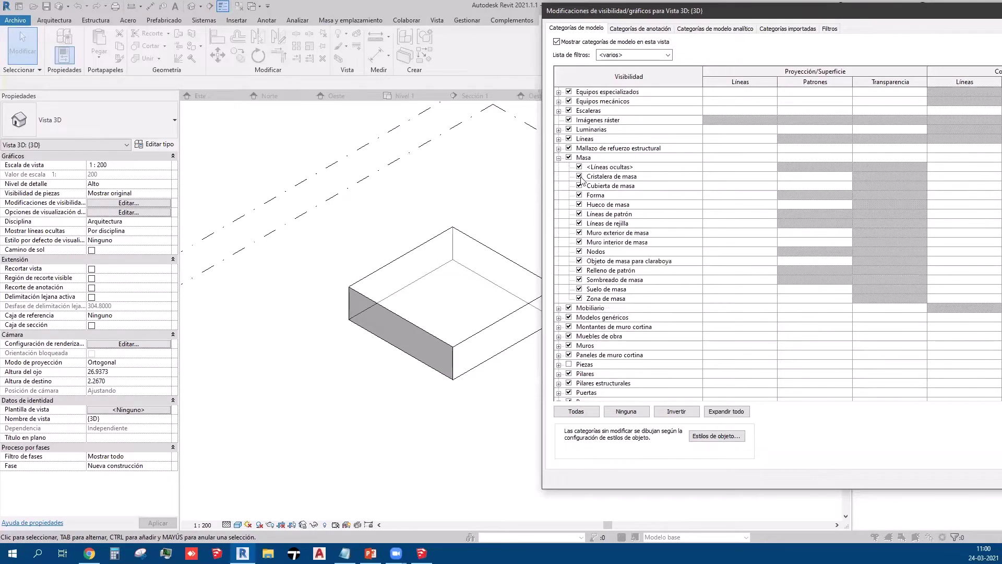
left_click(649, 196)
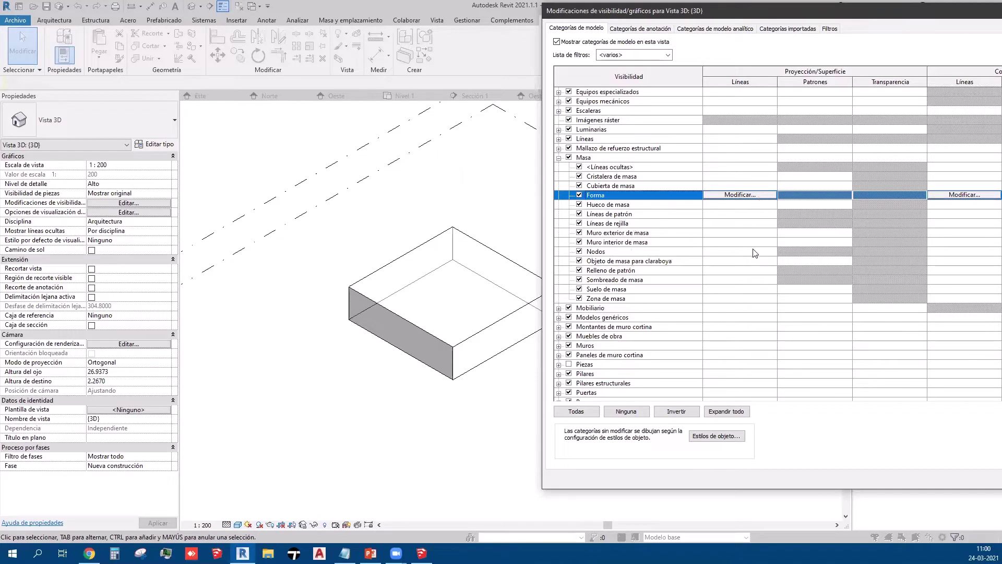
left_click(744, 223)
left_click(758, 293)
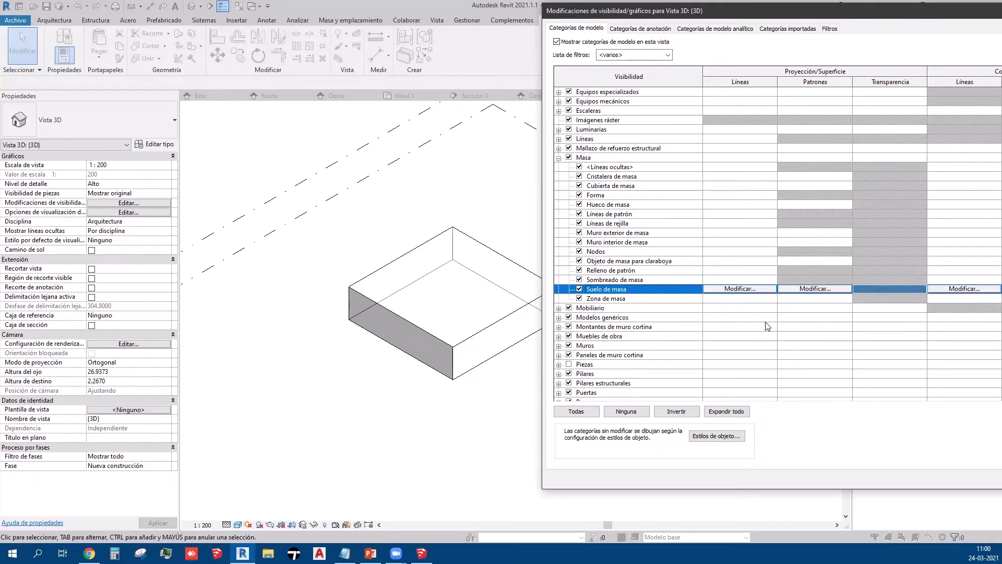
Step: Set the Masa Forma projection lines to magenta RGB 255-000-128
left_click(736, 197)
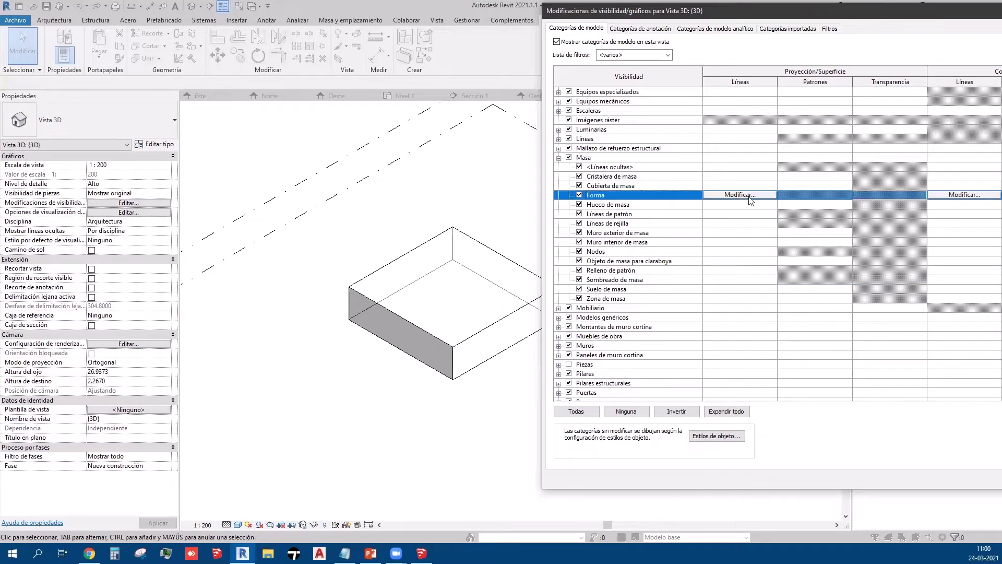
left_click(847, 230)
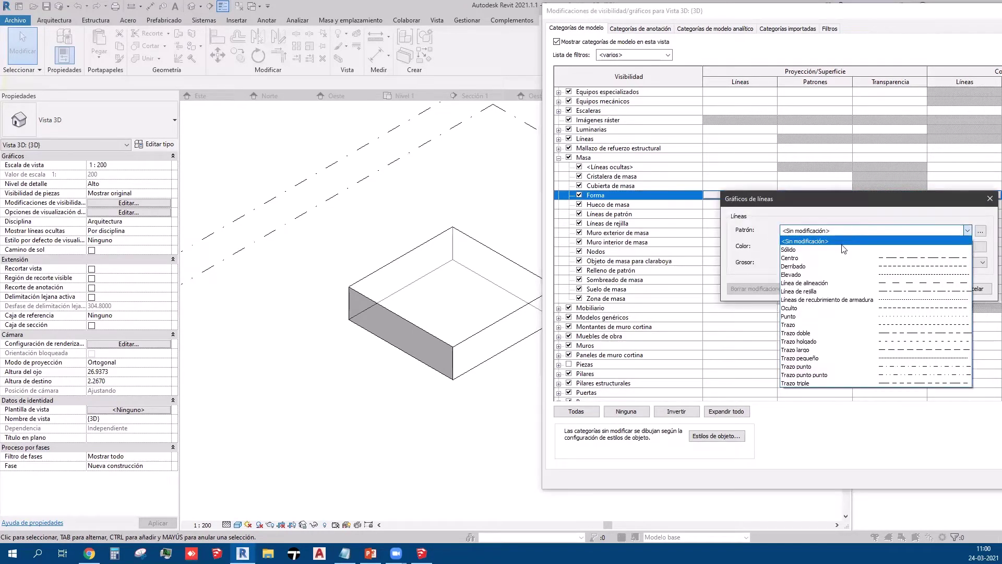
left_click(791, 250)
left_click(838, 247)
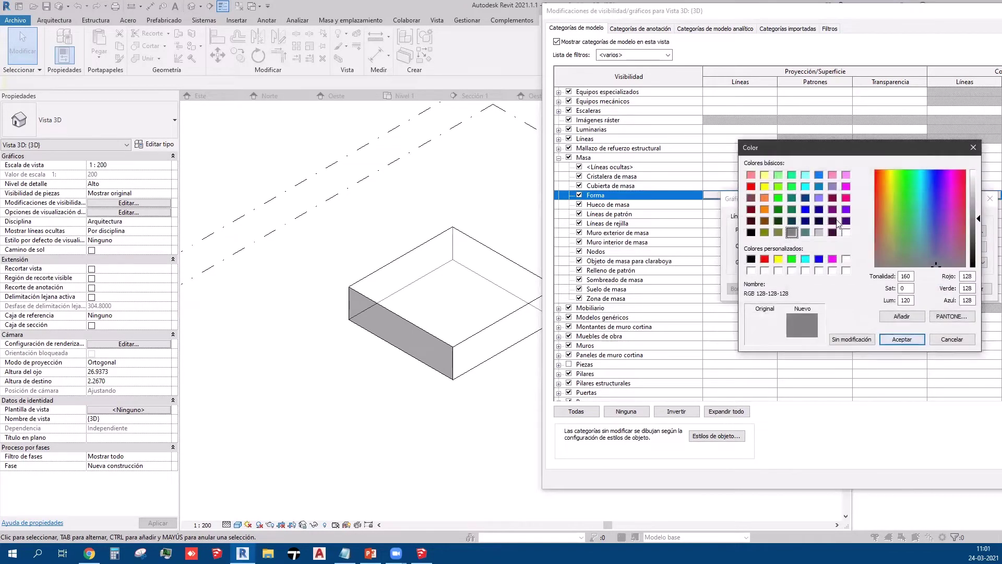
left_click(846, 198)
left_click(896, 339)
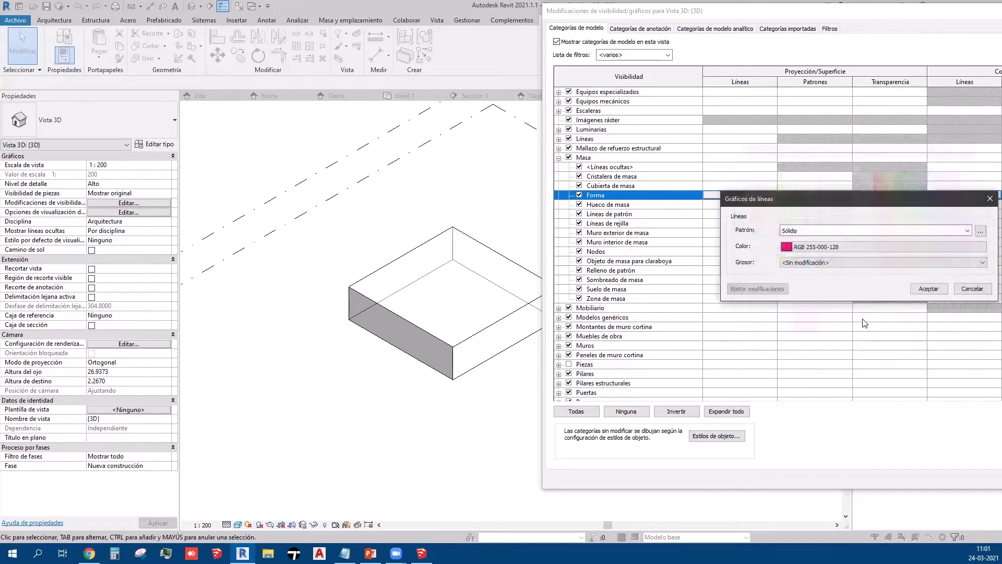
Step: Give the Forma lines weight 5 and the Derribado pattern, and apply them to the view
left_click(810, 263)
left_click(807, 279)
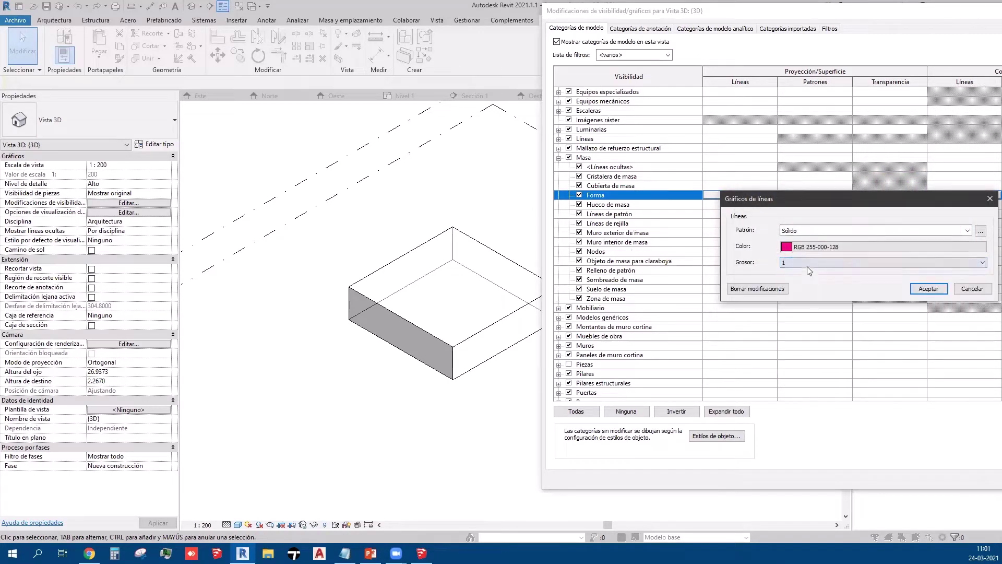
left_click(807, 293)
left_click(819, 232)
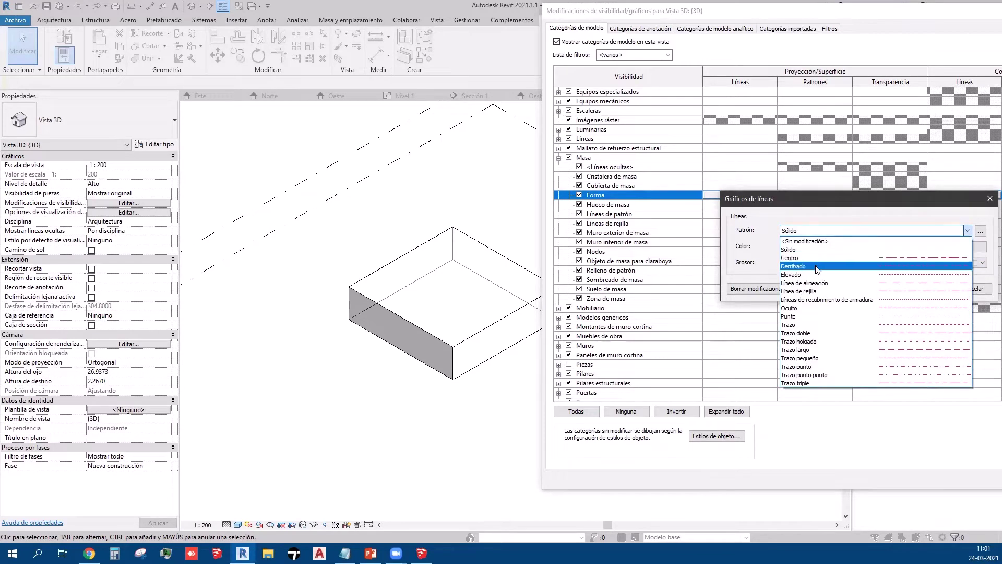
left_click(816, 272)
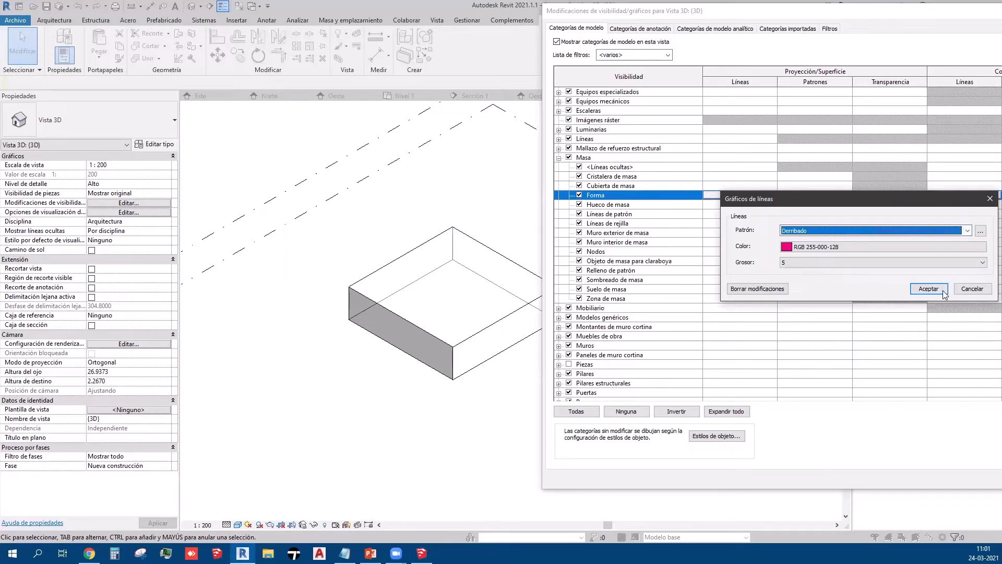
left_click(944, 292)
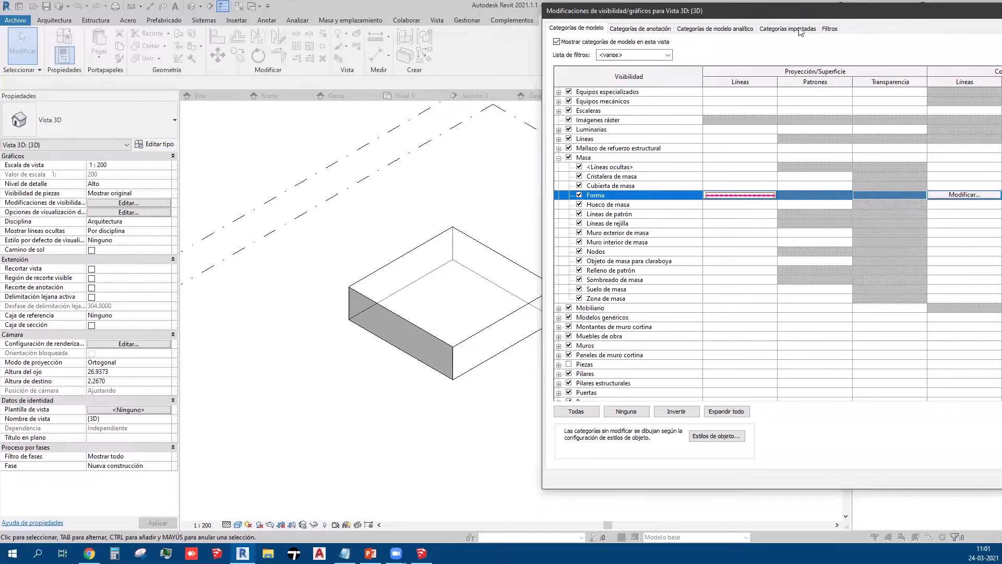
left_click_drag(789, 9, 440, 12)
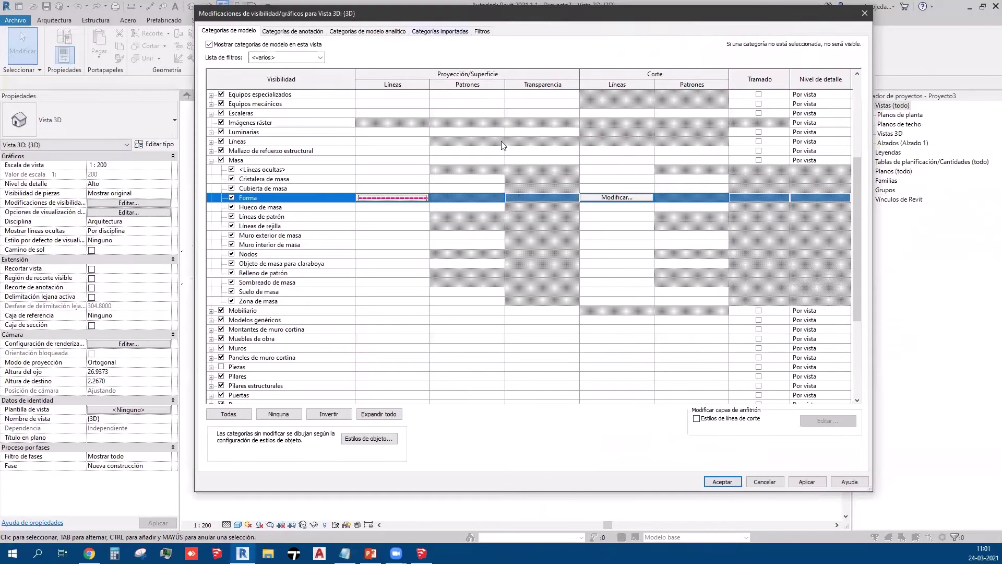
left_click(811, 484)
Step: Close the overrides and show the magenta edges at their real line weight
left_click(726, 482)
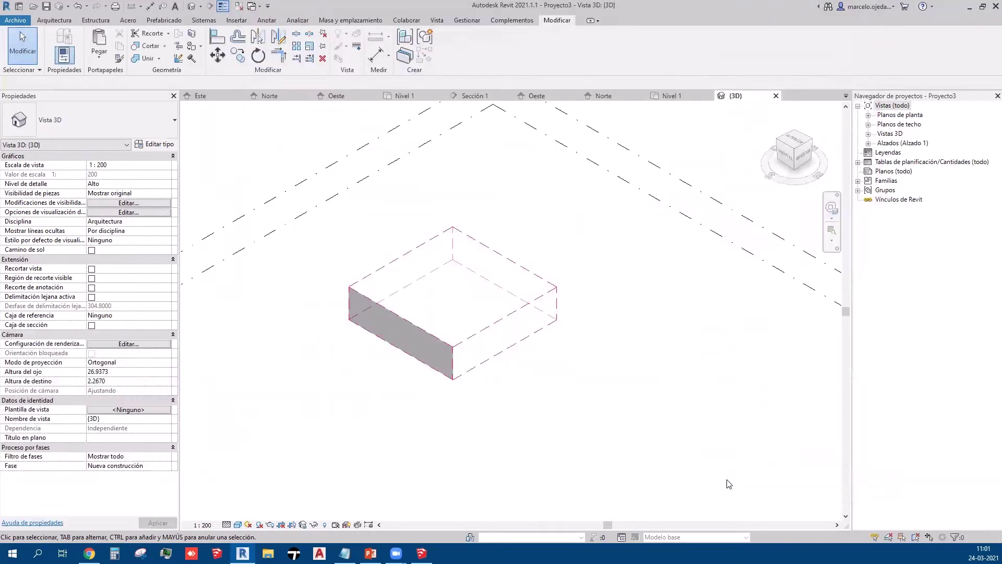
scroll(436, 377, "up", 2)
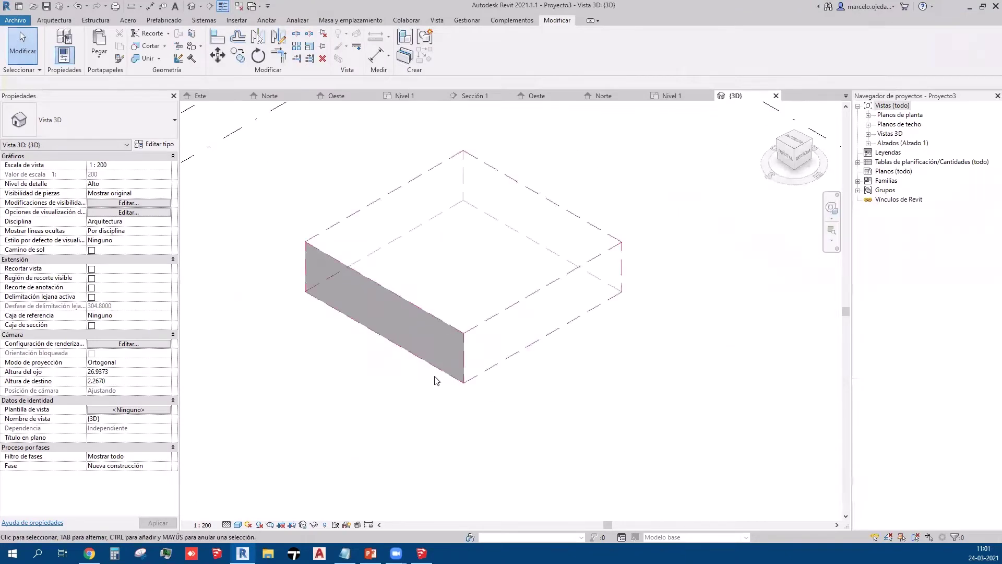
left_click(227, 12)
scroll(485, 401, "down", 1)
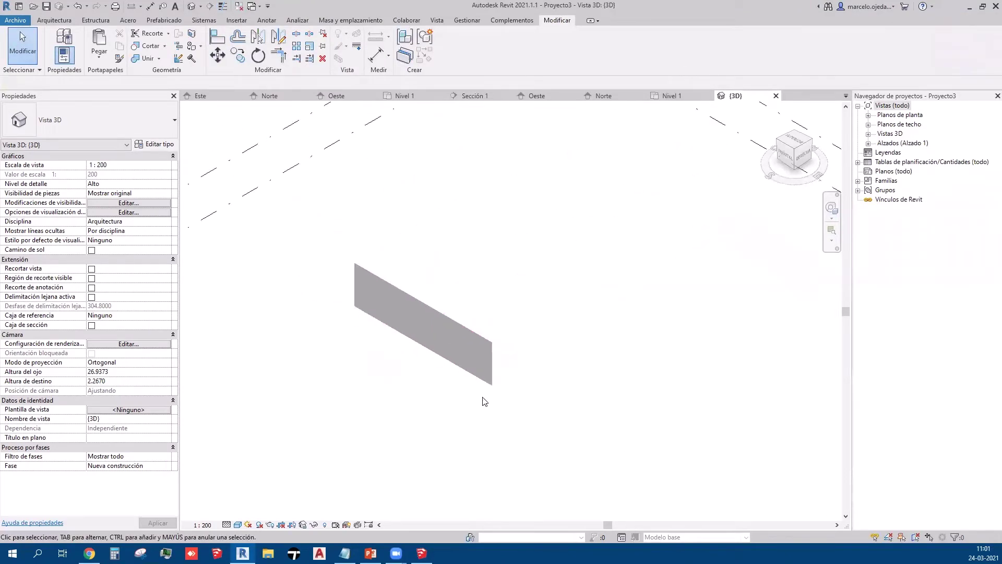
Step: Raise the mass box's top face so its volume grows to 840.790 m³
left_click(532, 324)
left_click(585, 443)
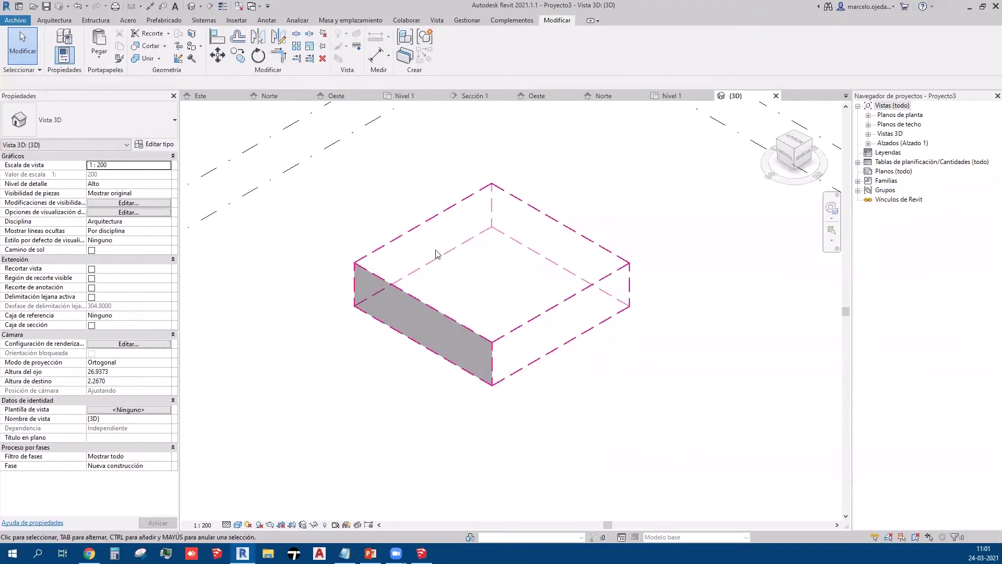
left_click(426, 263)
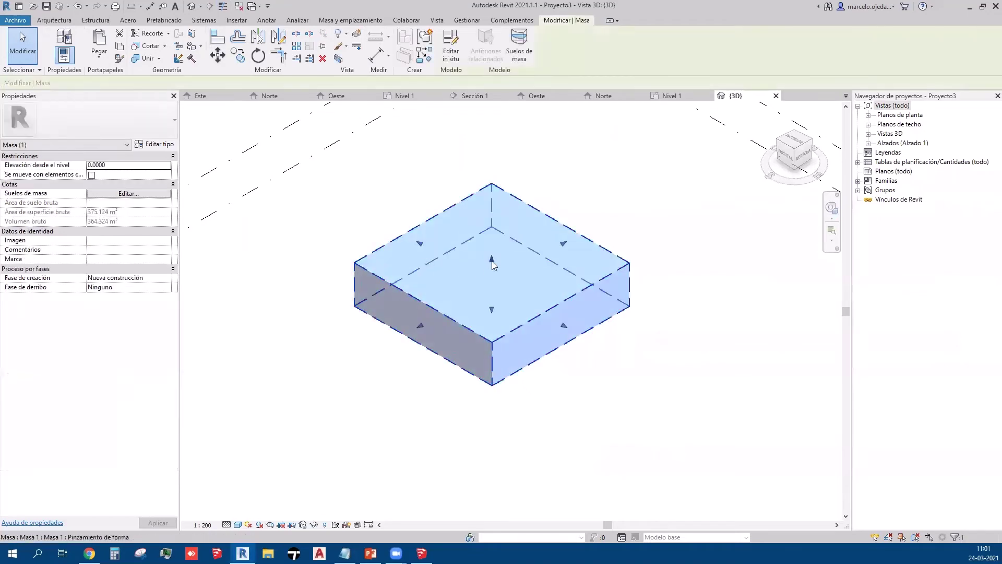
left_click_drag(492, 258, 491, 203)
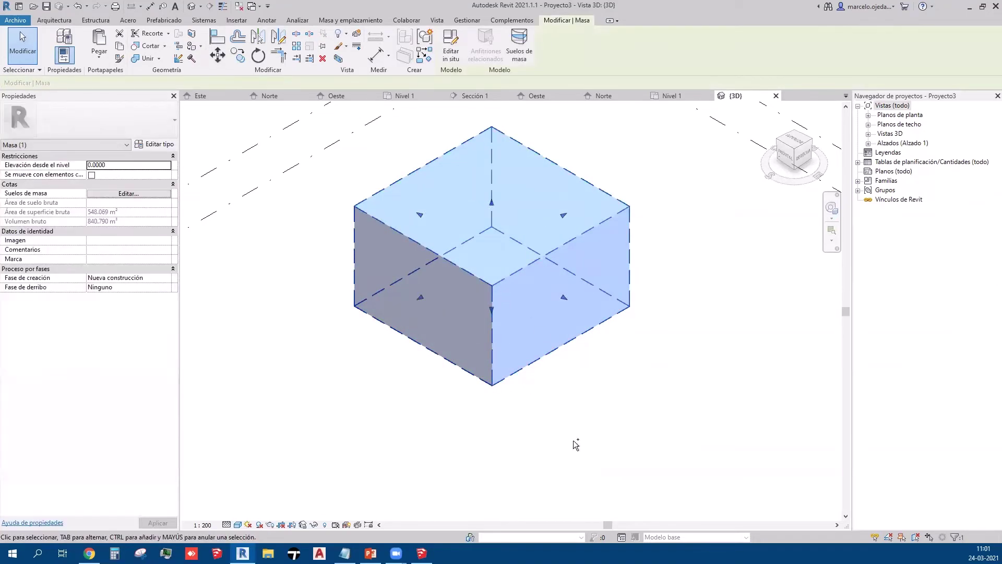
left_click(574, 444)
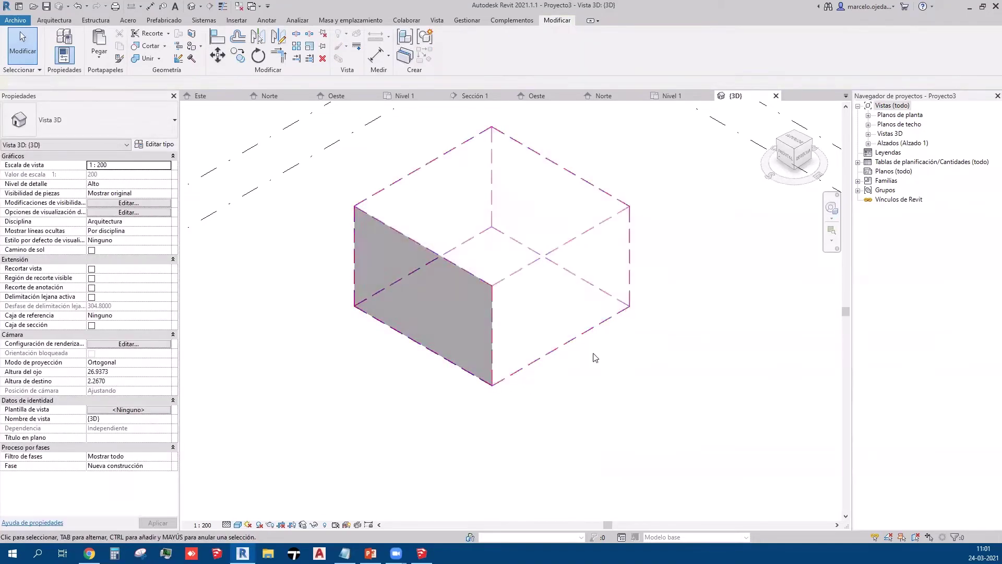
Step: Paste the copied mass into the C.C. SAN GINES 3D view and place it beside the building
left_click(254, 6)
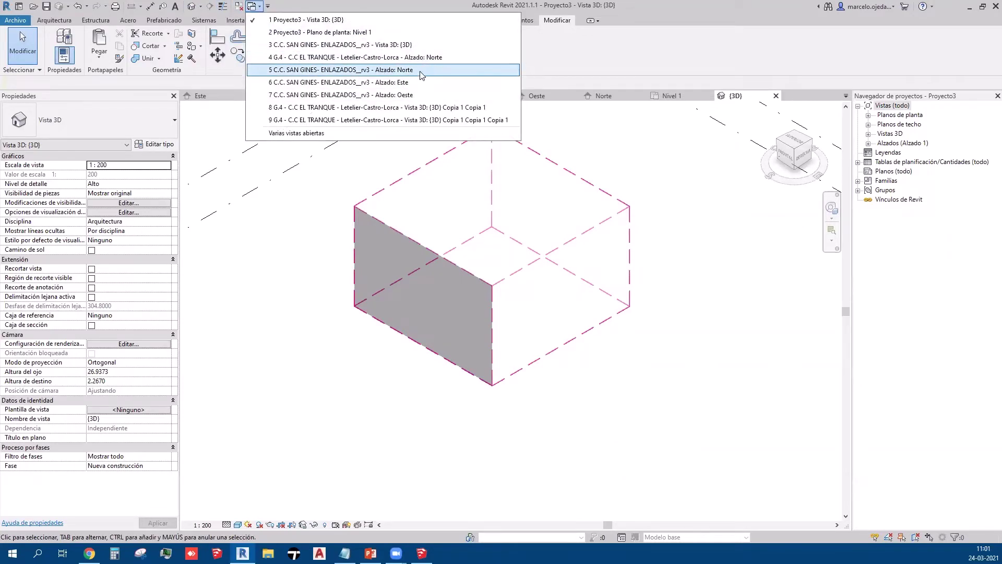
left_click(426, 46)
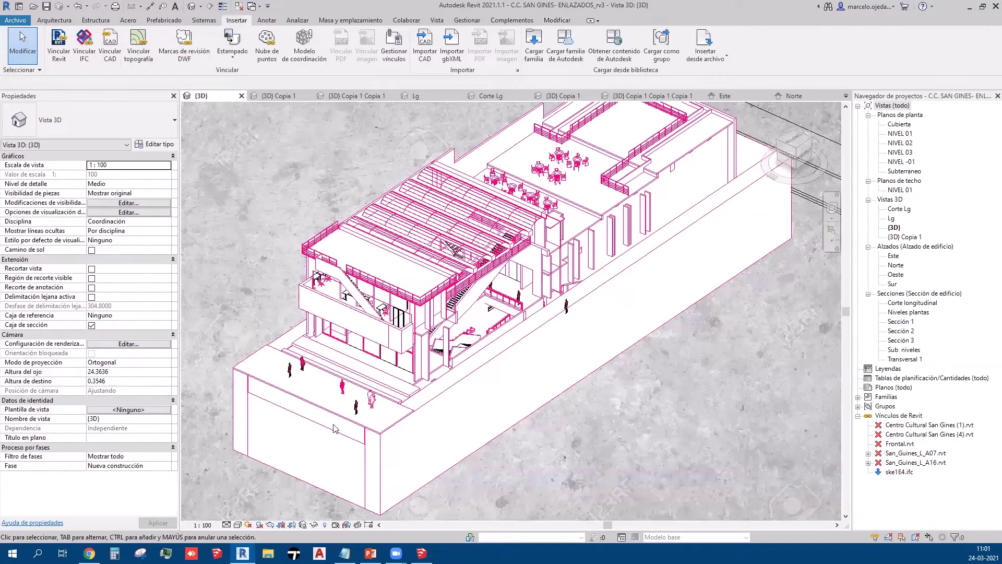
key("ctrl+v")
left_click(349, 483)
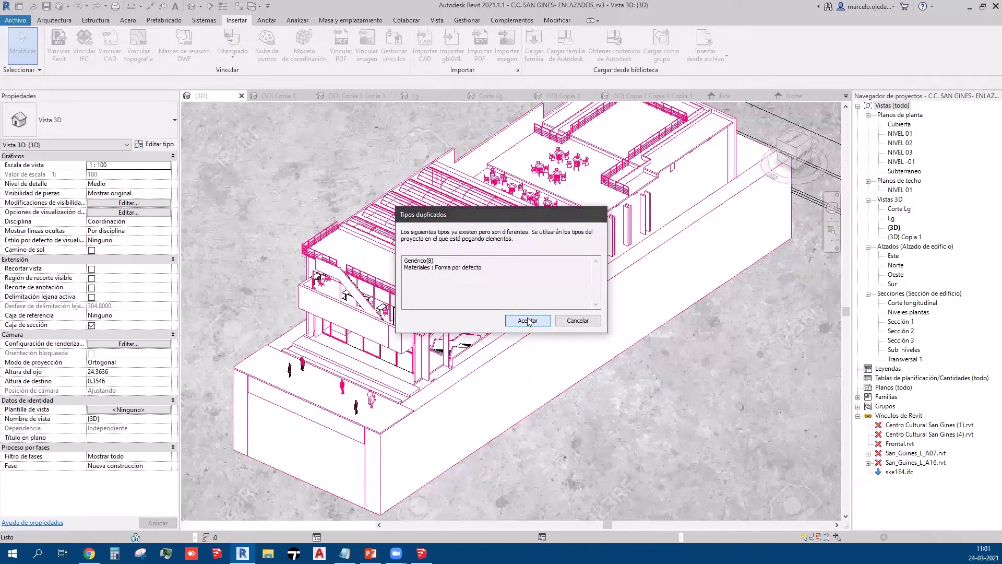
left_click(528, 321)
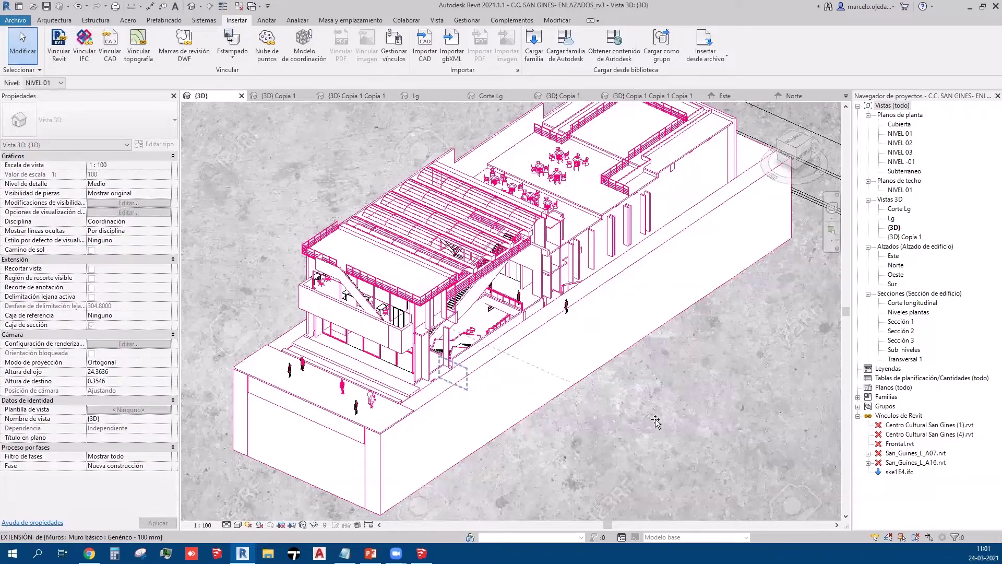
scroll(367, 372, "down", 4)
left_click(367, 372)
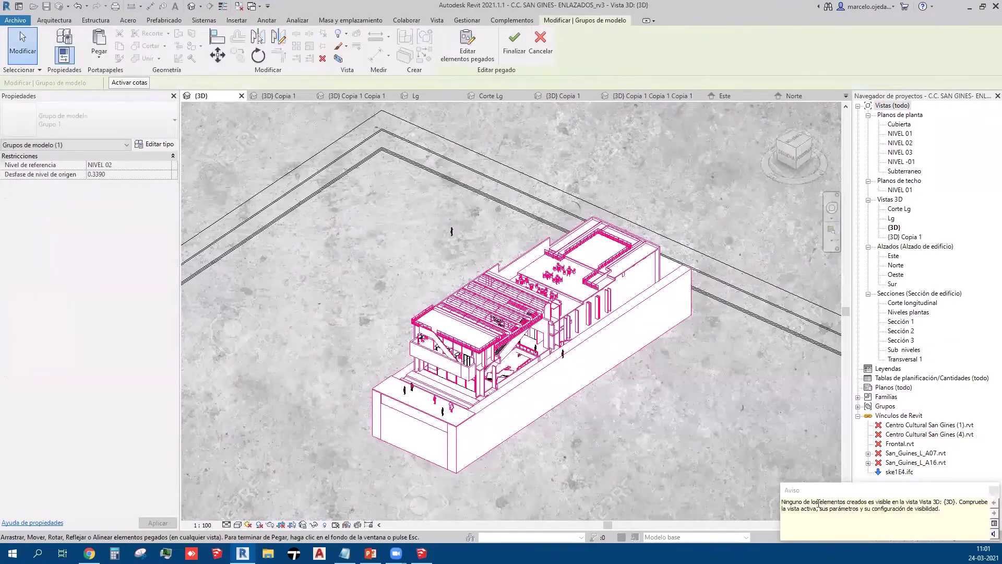
left_click(201, 370)
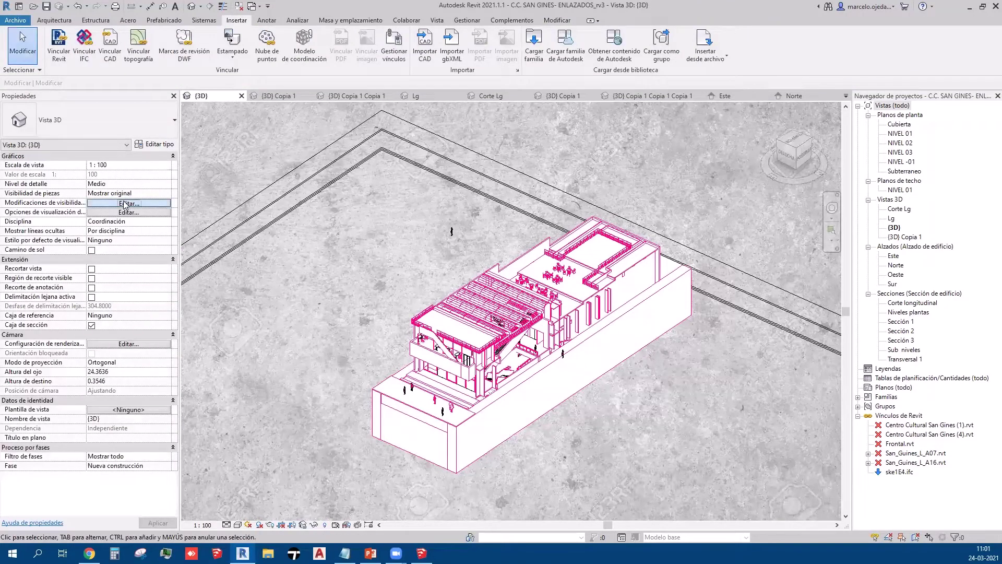
Step: Turn on the Masa category in this view's visibility settings and select the mass box
left_click(126, 203)
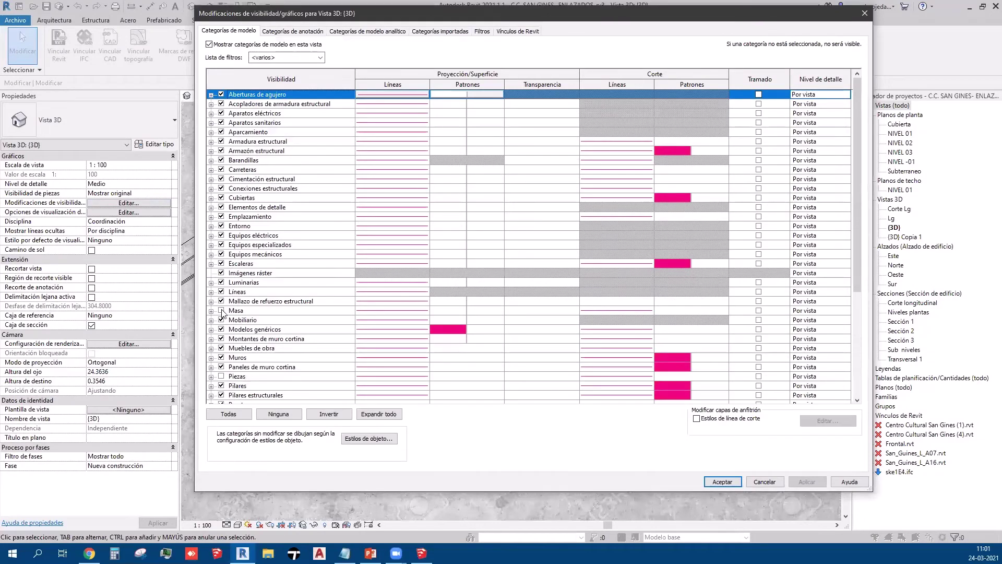
left_click(222, 311)
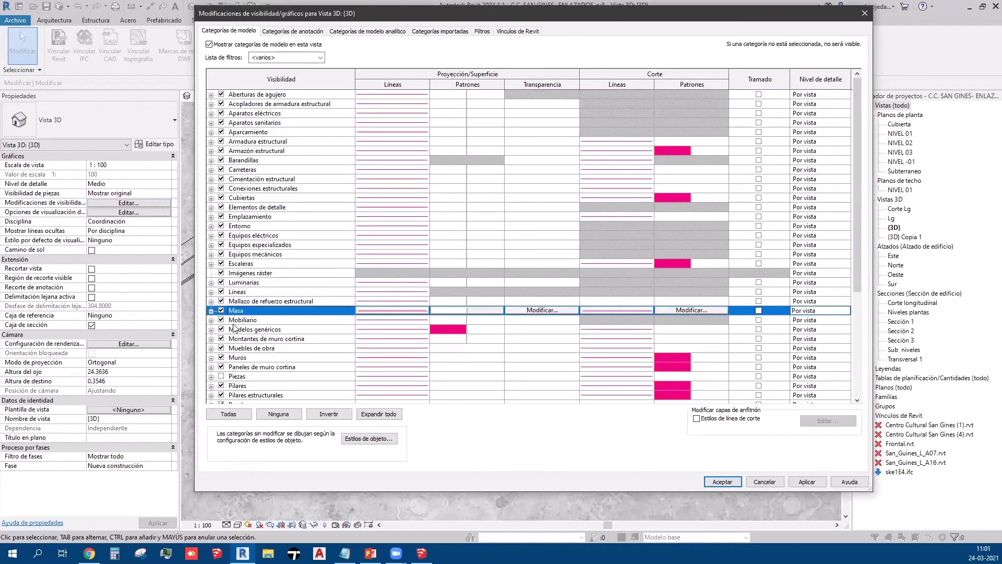
left_click(803, 482)
left_click(721, 485)
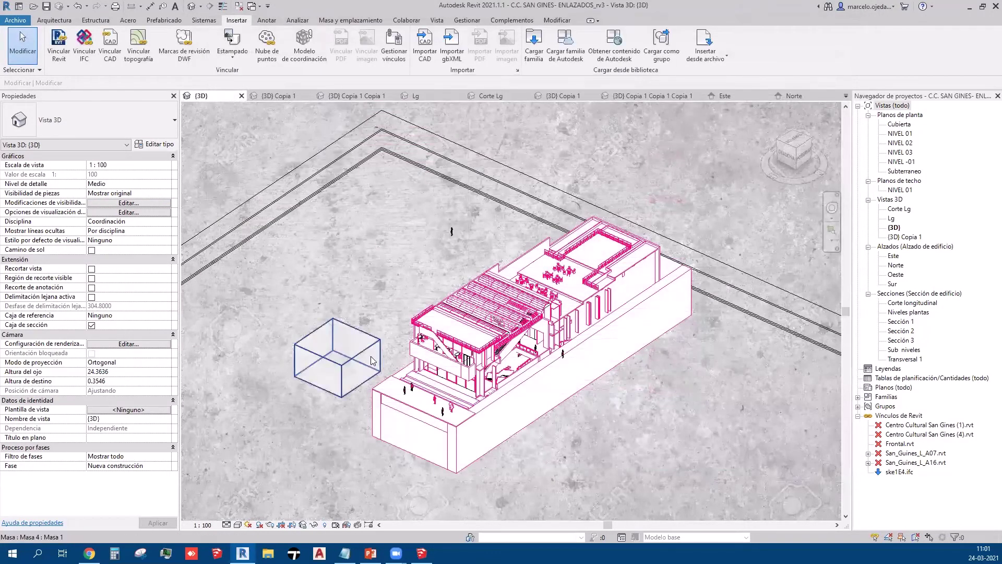
left_click(360, 376)
scroll(360, 377, "up", 2)
Step: Stretch the mass box lengthwise toward the building
left_click_drag(361, 377, 546, 388)
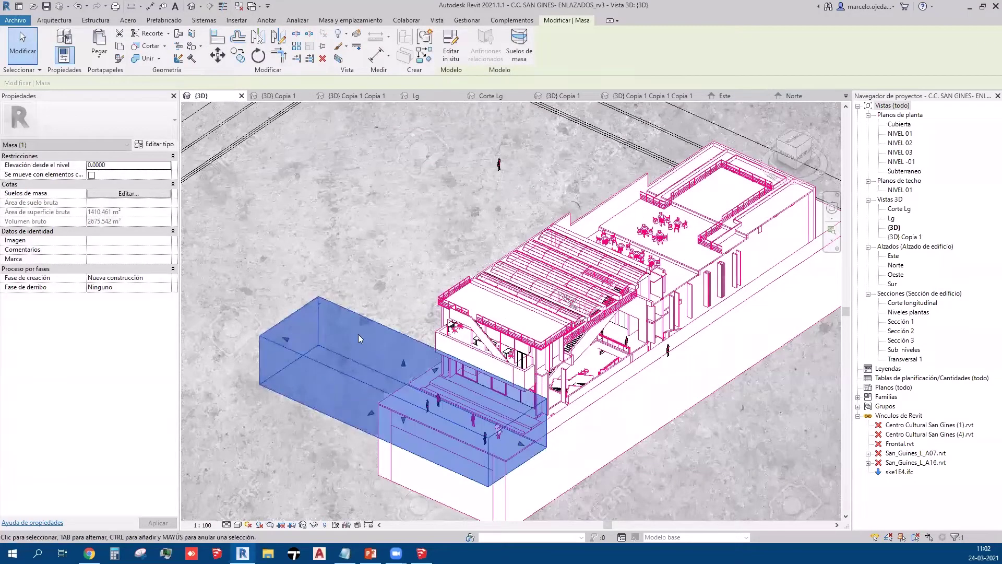
left_click(350, 279)
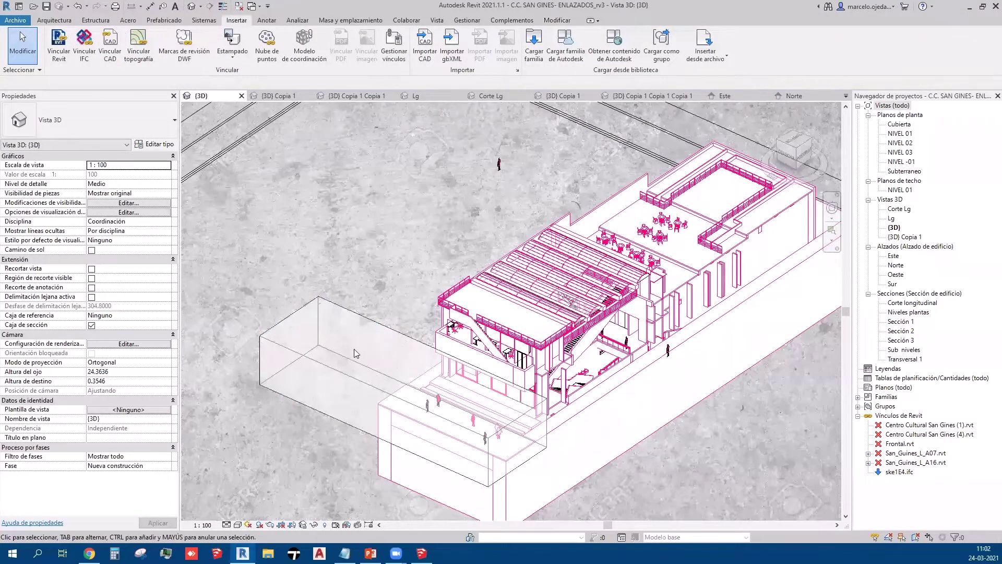
left_click(356, 324)
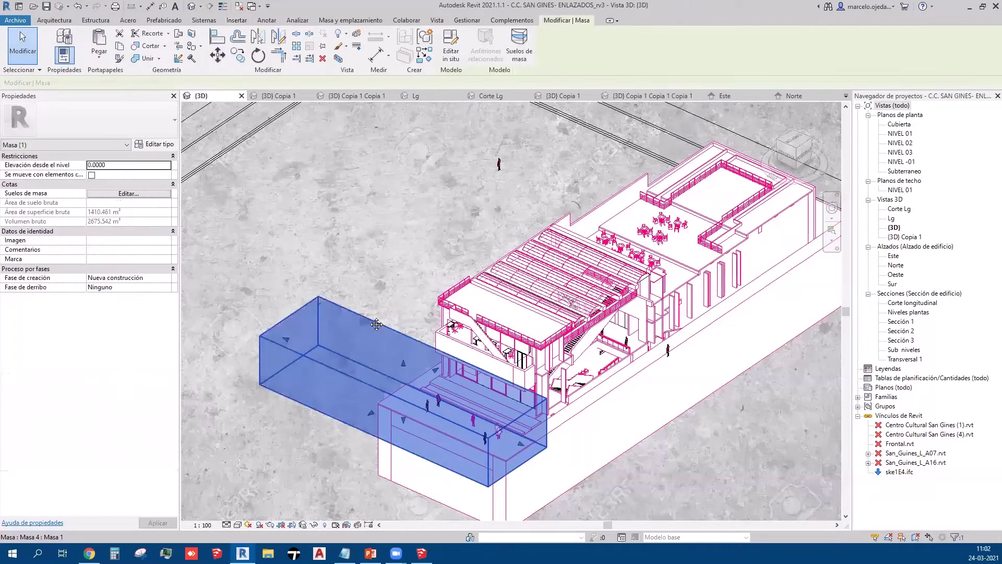
middle_click_drag(407, 261, 388, 230)
left_click(371, 202)
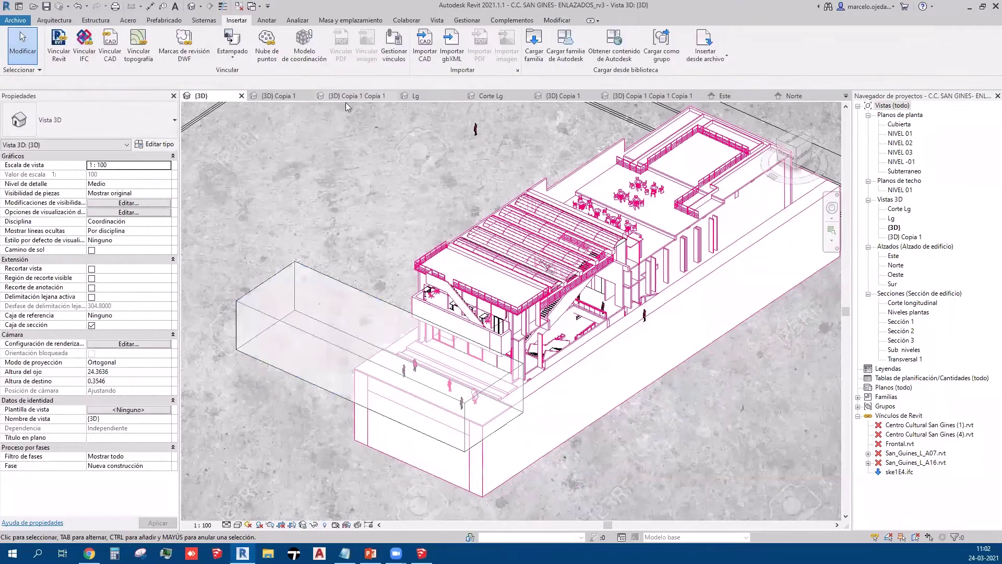
scroll(558, 376, "up", 2)
Step: Align two mass faces to the topography edges with the Align tool
left_click(560, 378)
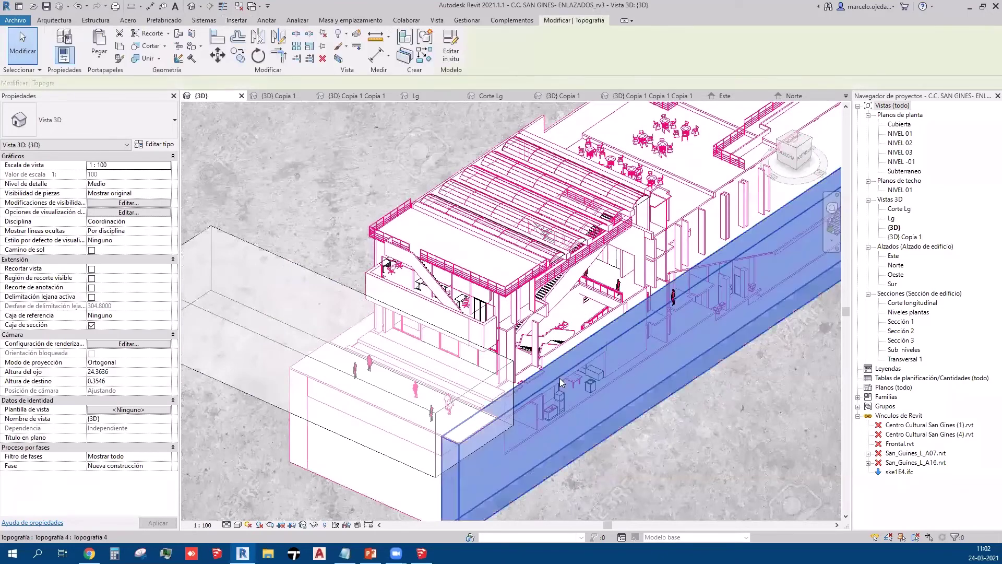
left_click(217, 38)
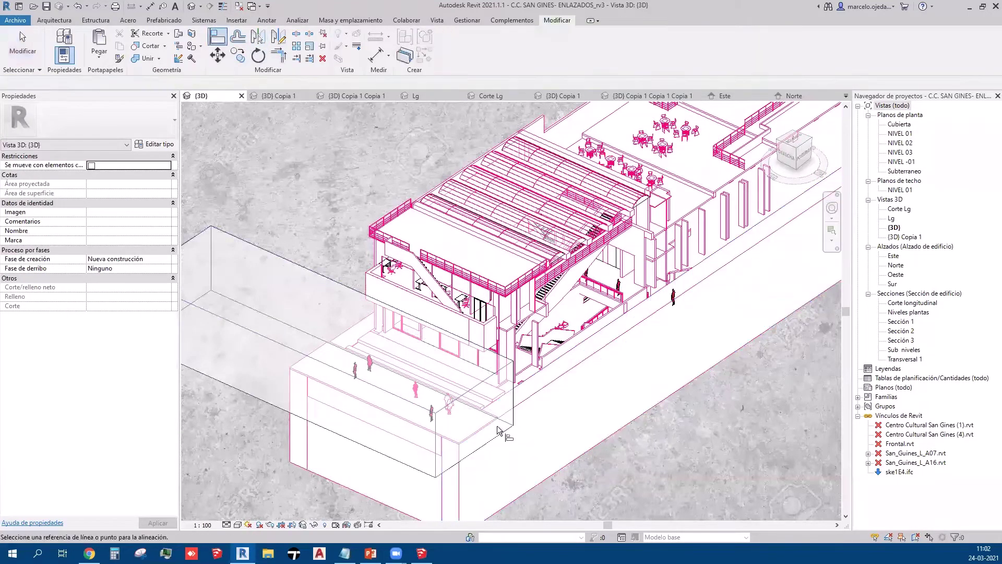
left_click(511, 392)
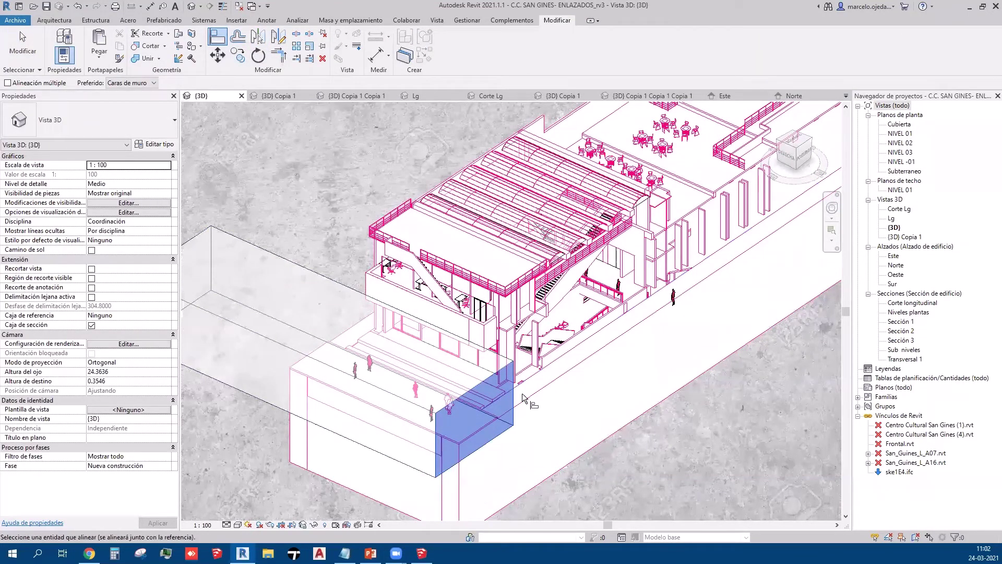
left_click(548, 410)
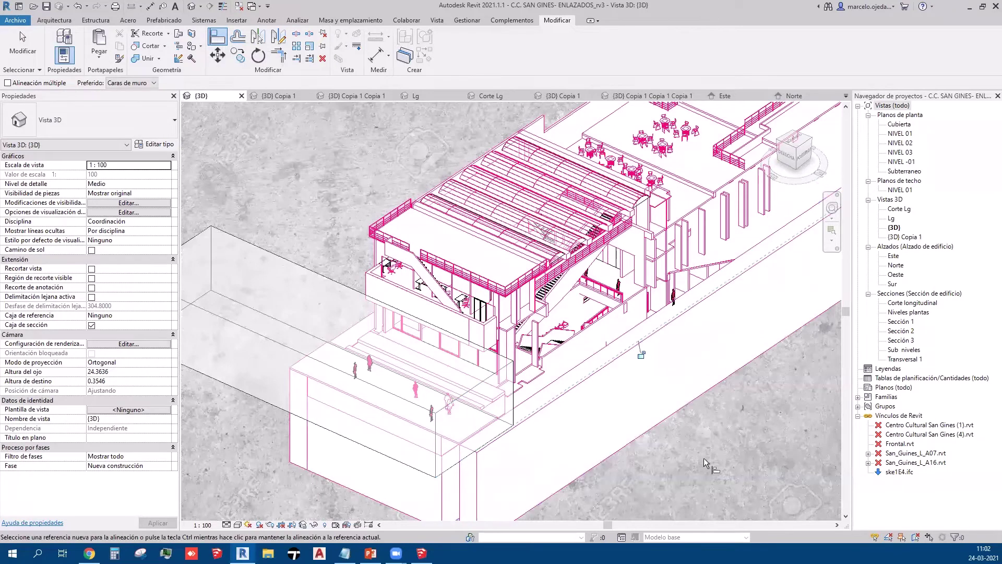
key("Escape")
key("Escape")
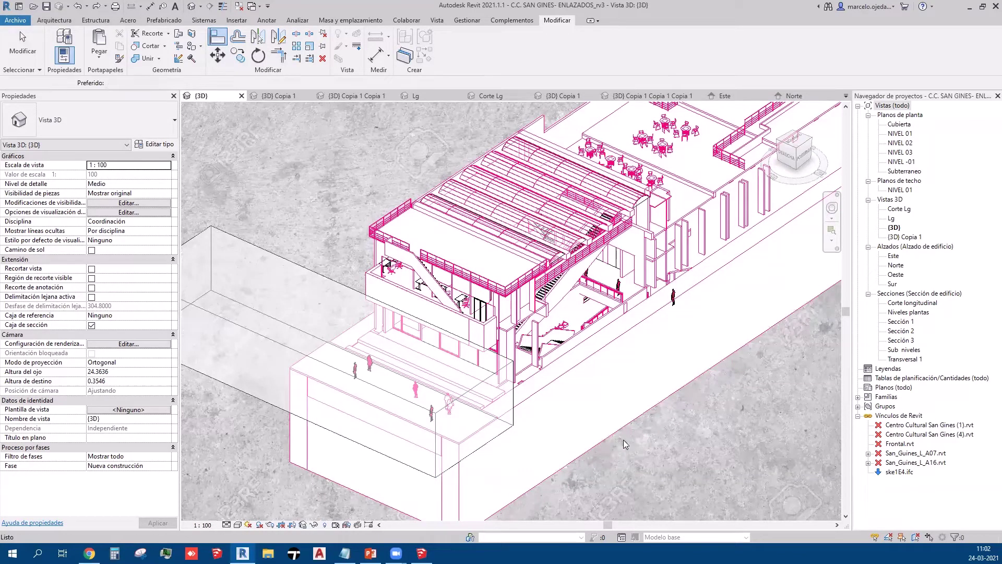
scroll(623, 440, "down", 2)
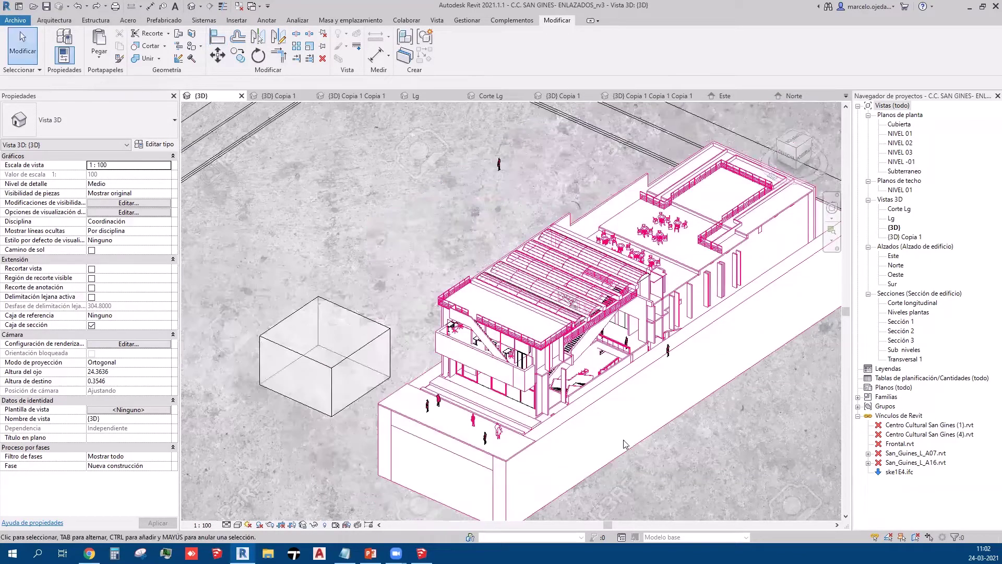
left_click(217, 36)
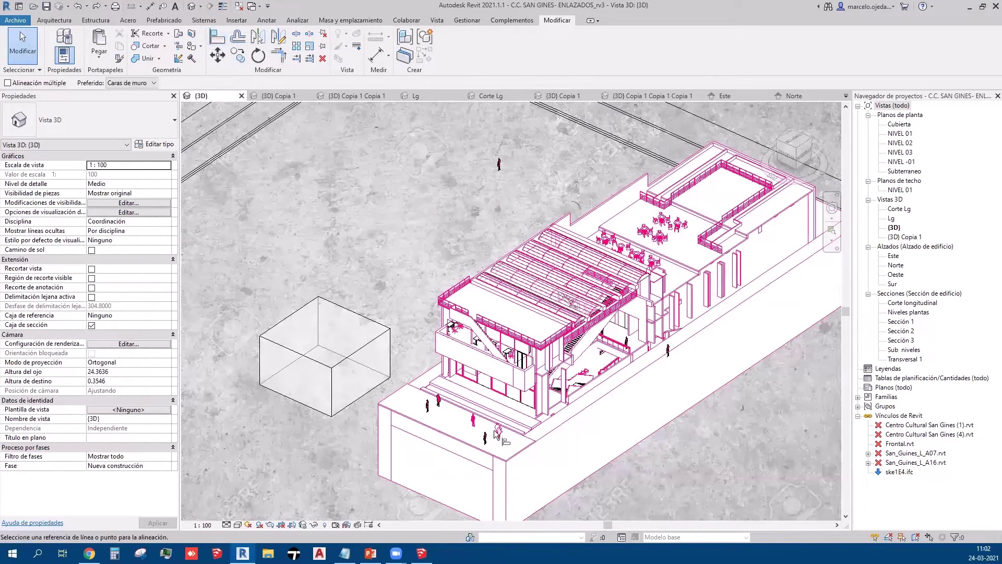
left_click(554, 435)
left_click(392, 373)
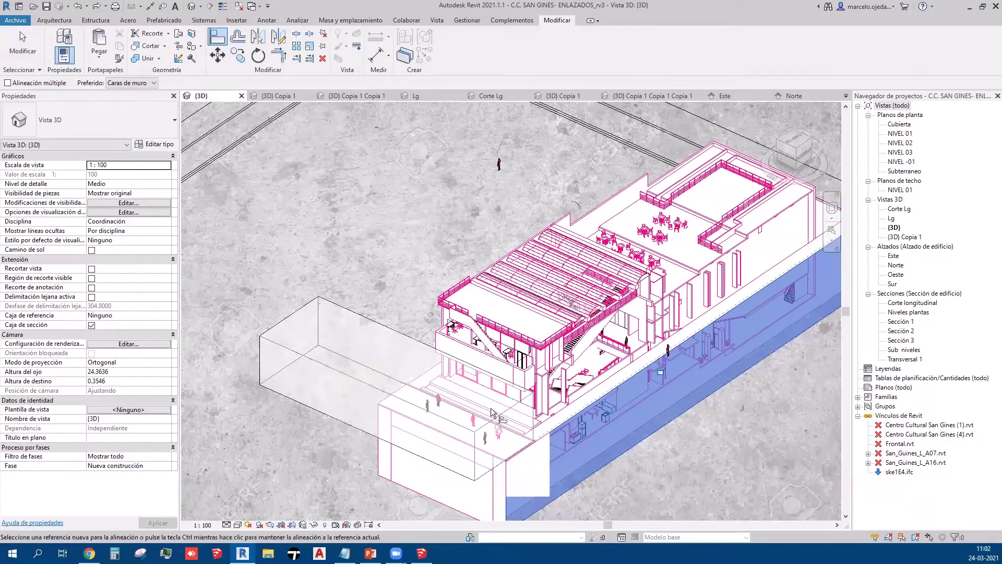
key("Escape")
key("Escape")
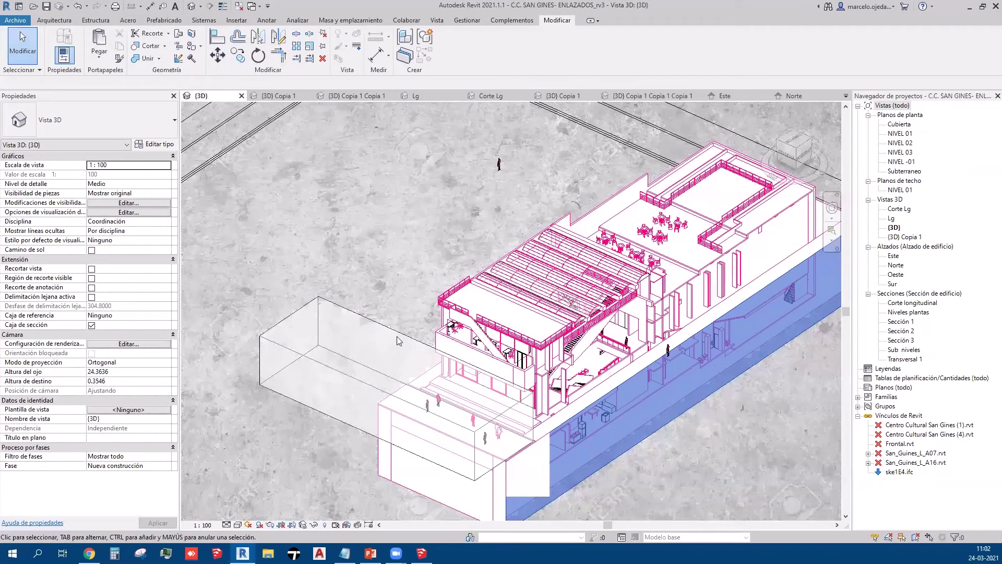
Step: Stretch the mass up over the whole building and pull one end face inward
left_click(403, 350)
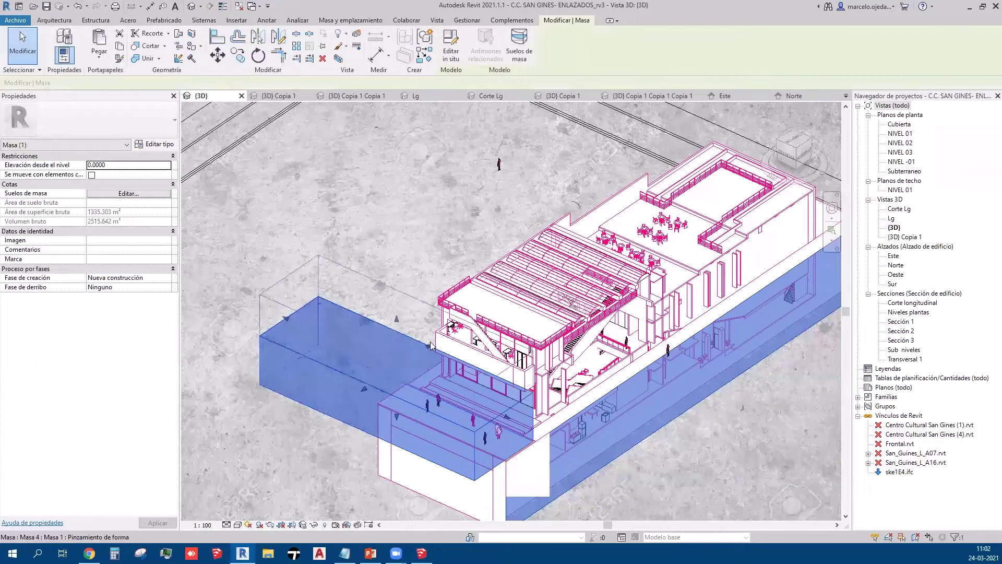
left_click_drag(431, 345, 753, 175)
left_click_drag(421, 229, 499, 258)
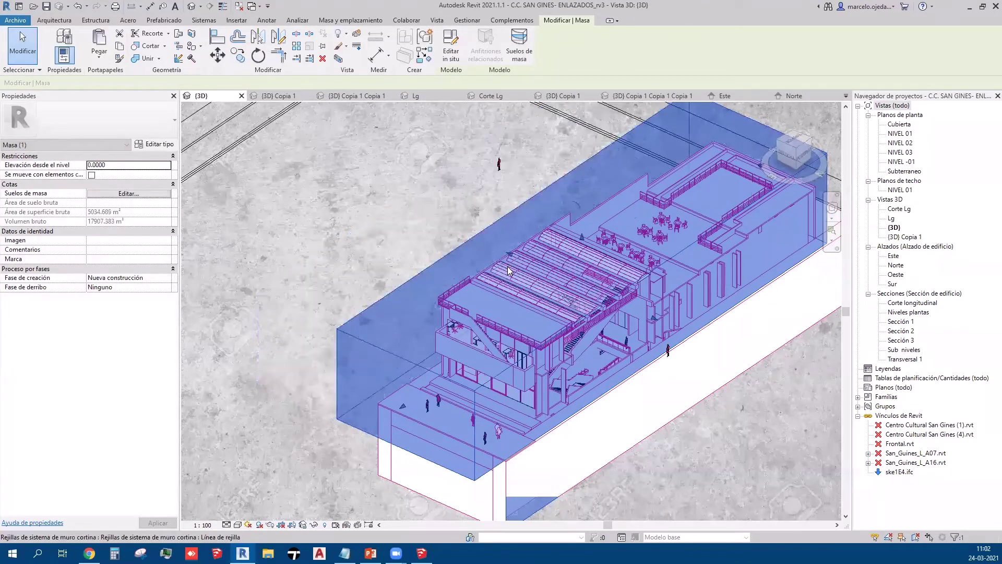
mouse_move(509, 270)
middle_mouse_down("shift")
mouse_move(637, 346)
mouse_move(565, 369)
middle_mouse_up("shift")
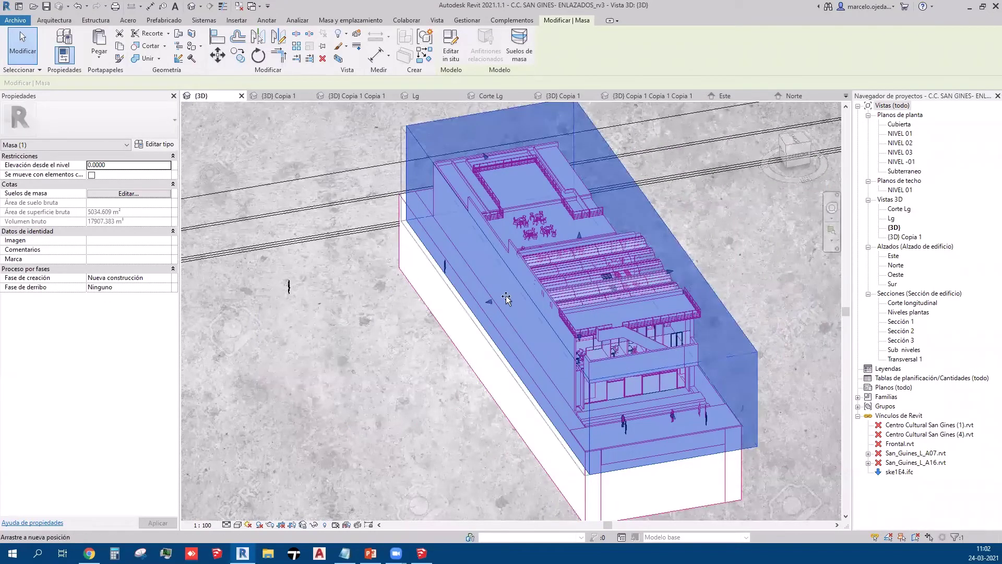
mouse_move(506, 295)
left_mouse_down()
mouse_move(522, 312)
mouse_move(486, 325)
left_mouse_up()
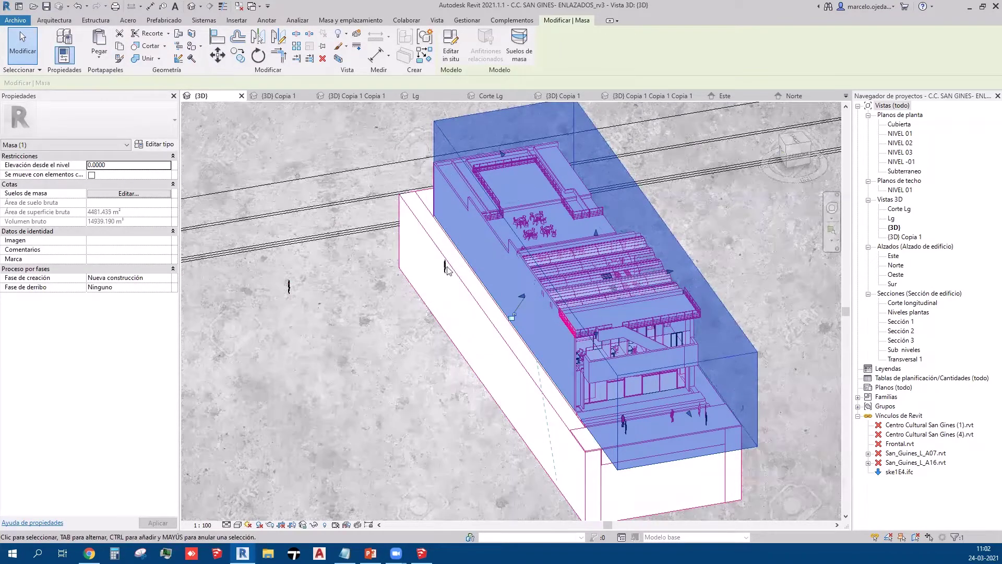
middle_click_drag(447, 270, 548, 386, "shift")
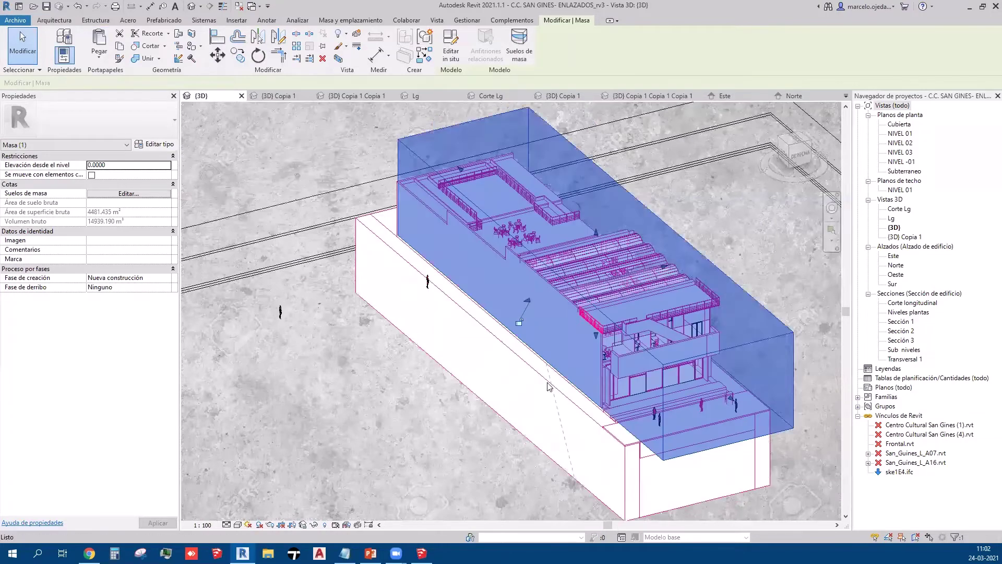
middle_click_drag(541, 335, 421, 371, "shift")
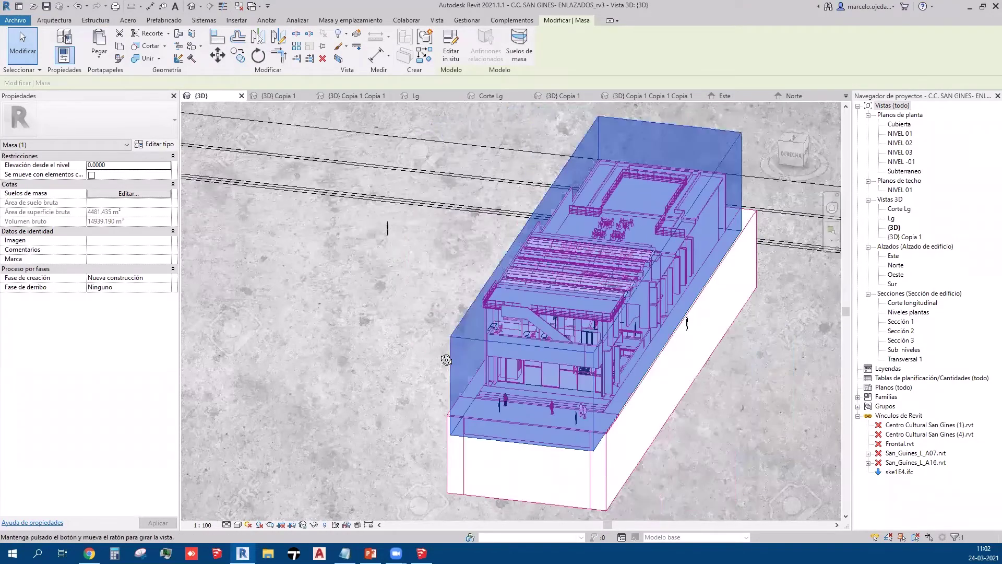
Step: Shorten the mass's opposite end face from another angle, then reselect the mass
left_click(326, 237)
mouse_move(326, 237)
middle_mouse_down("shift")
mouse_move(523, 373)
mouse_move(334, 334)
middle_mouse_up("shift")
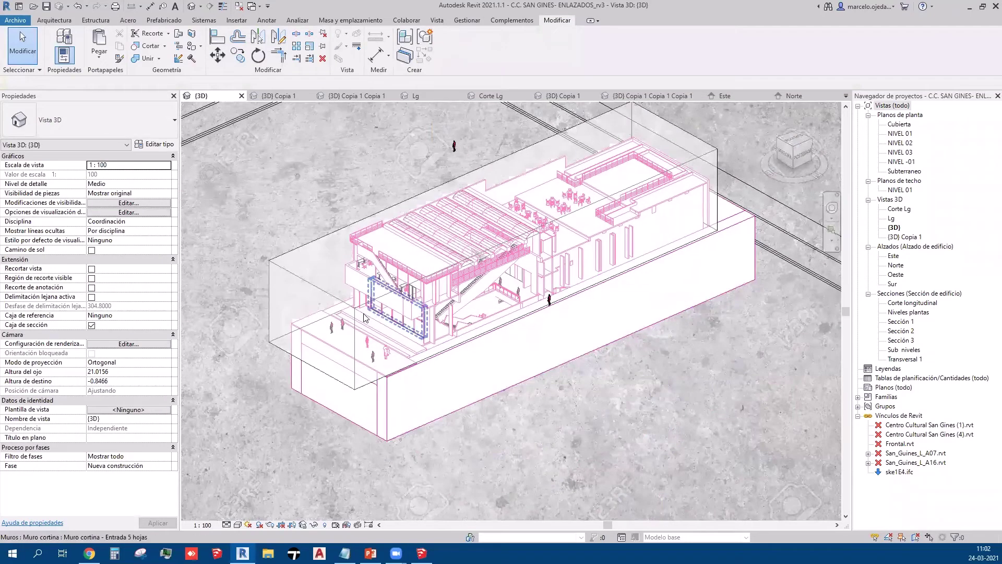
left_click(324, 330)
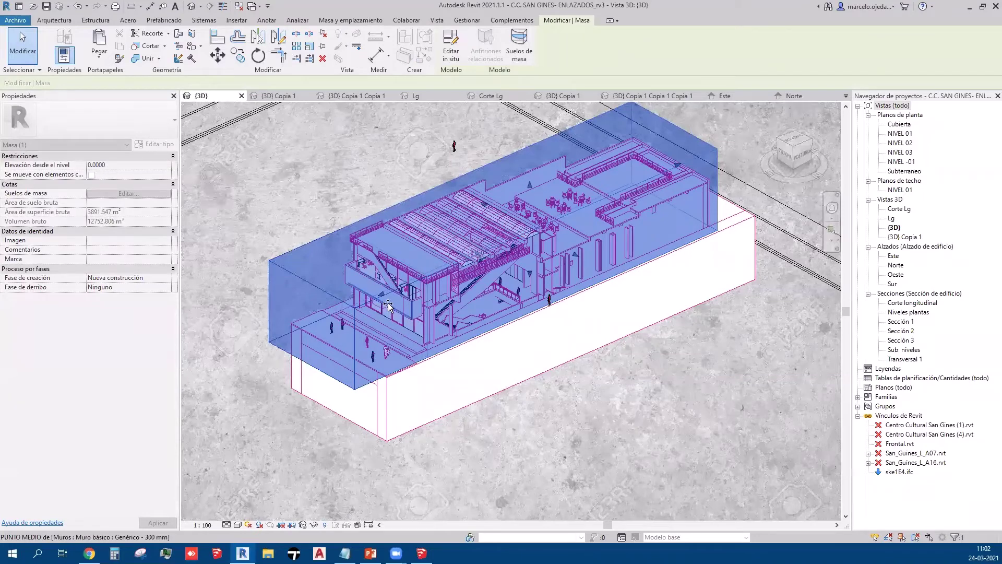
left_click_drag(381, 309, 404, 372)
left_click(572, 455)
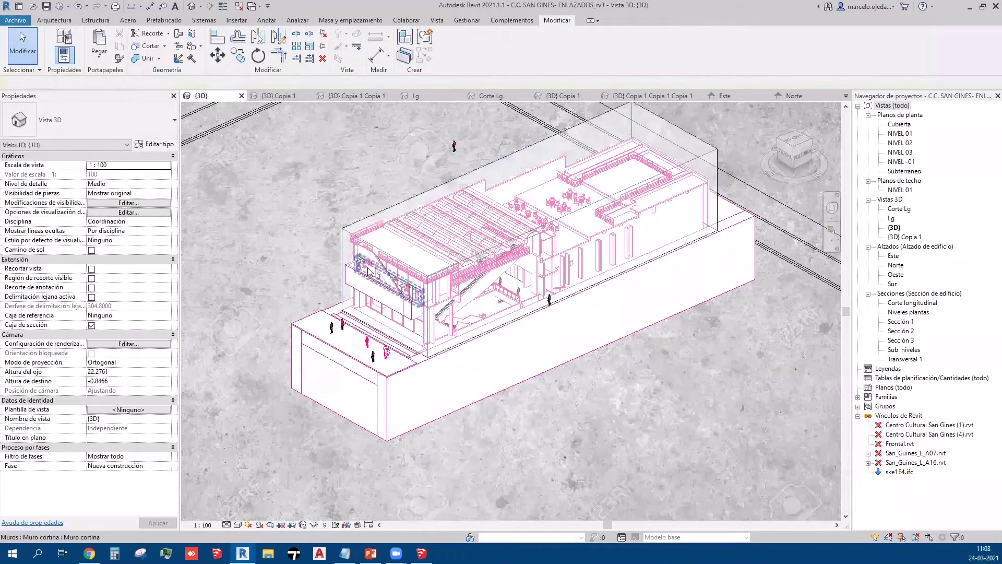
middle_click_drag(572, 454, 670, 327, "shift")
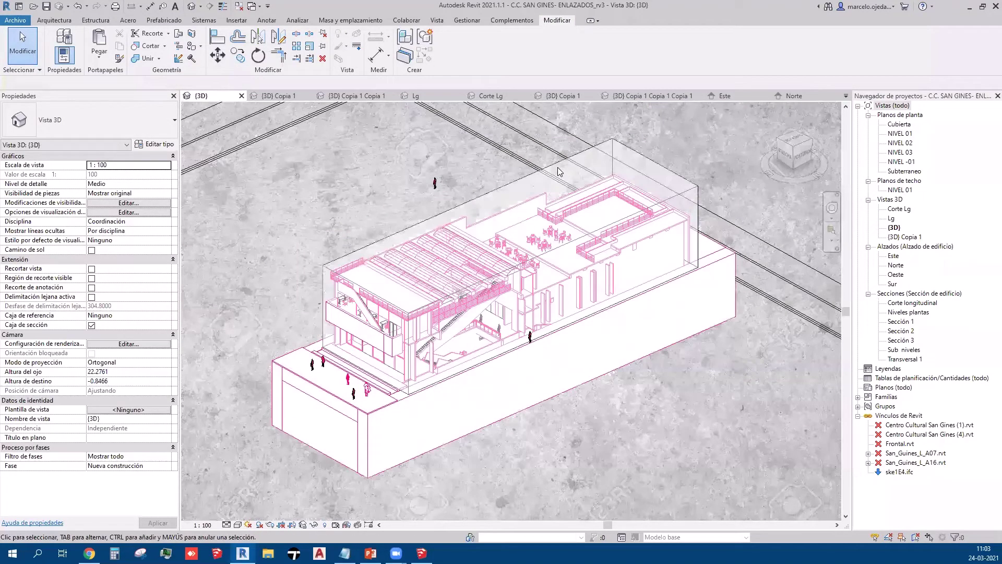
left_click(531, 191)
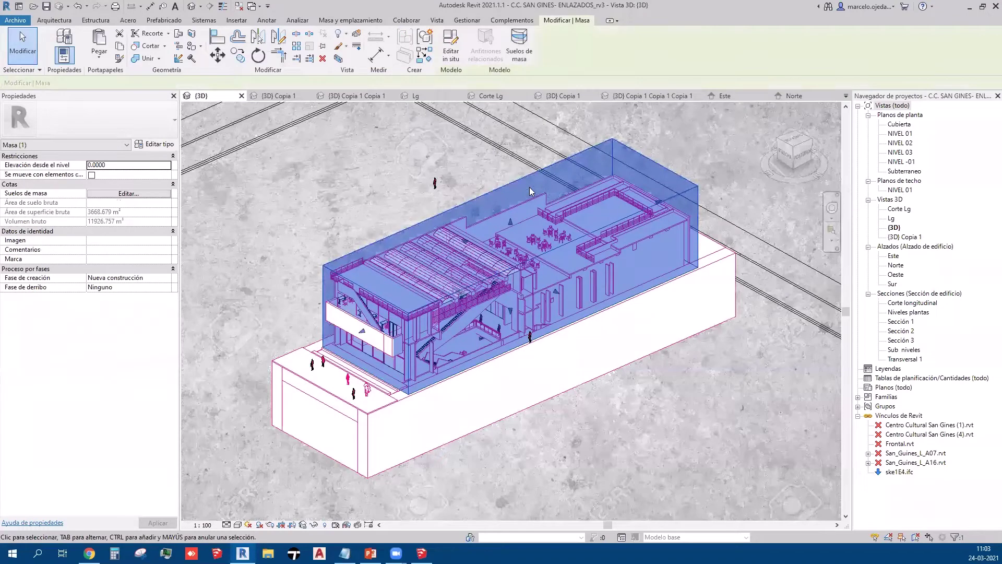
left_click(308, 179)
left_click(382, 243)
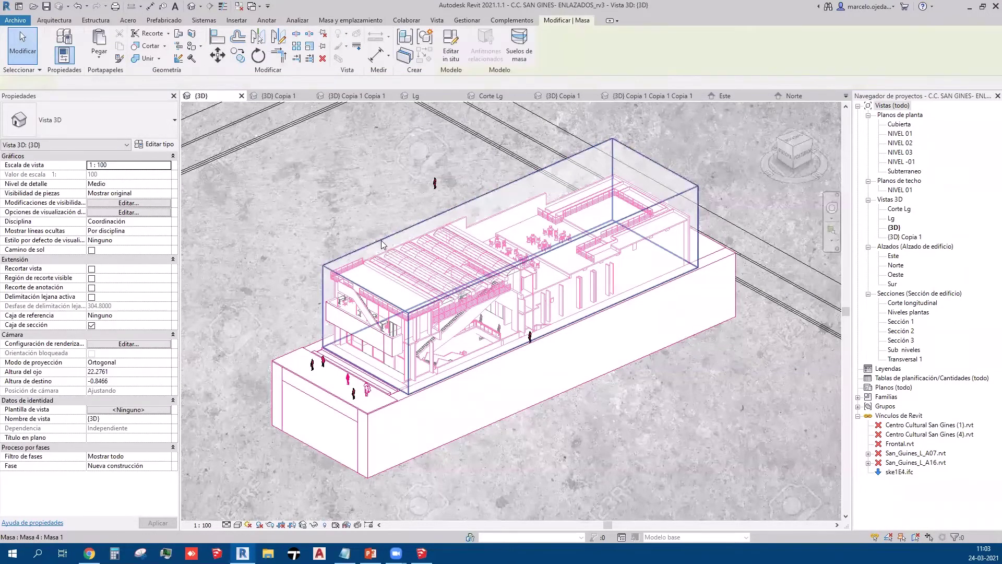
Step: Override the mass's graphics by element with a solid magenta surface background
right_click(382, 244)
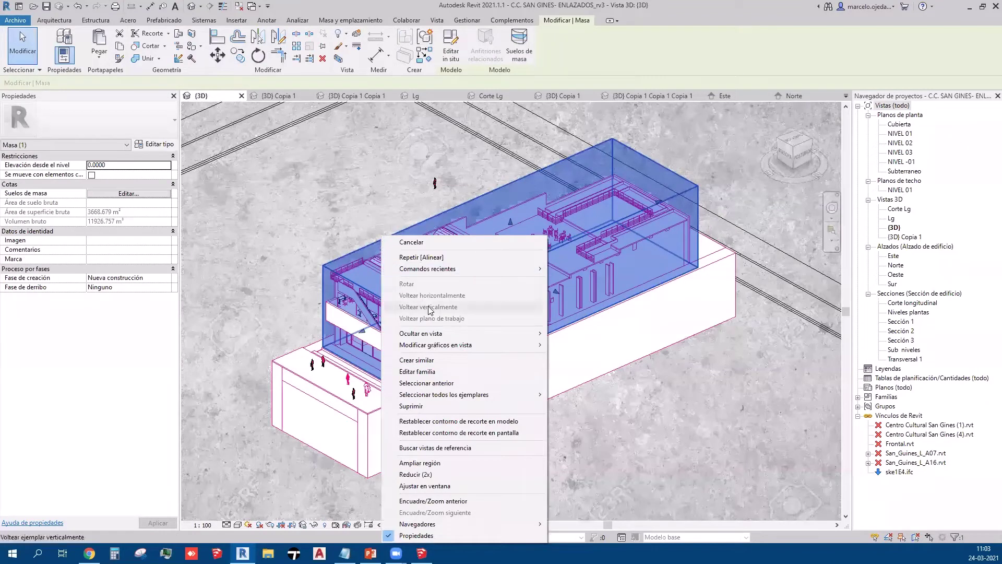
mouse_move(435, 344)
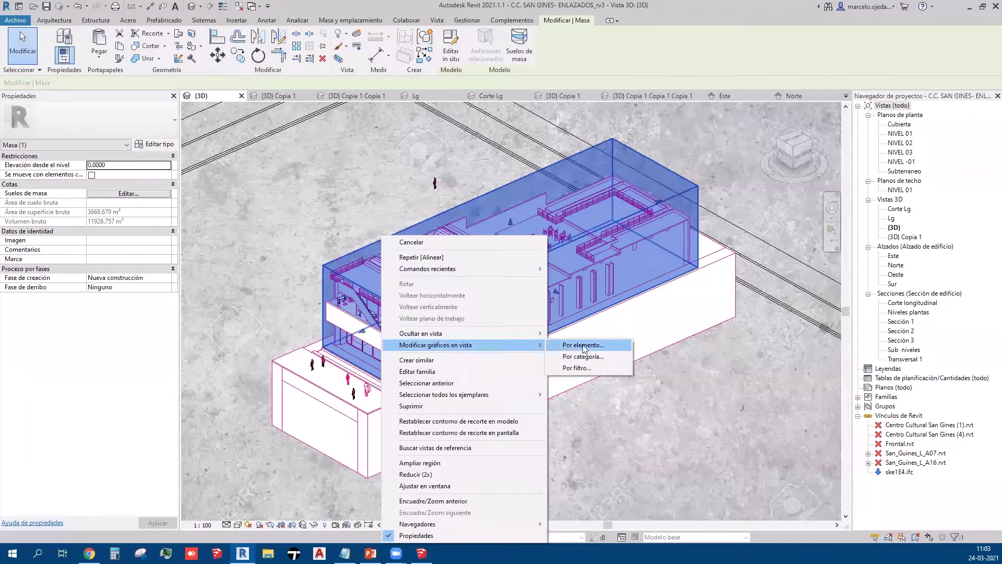
left_click(583, 345)
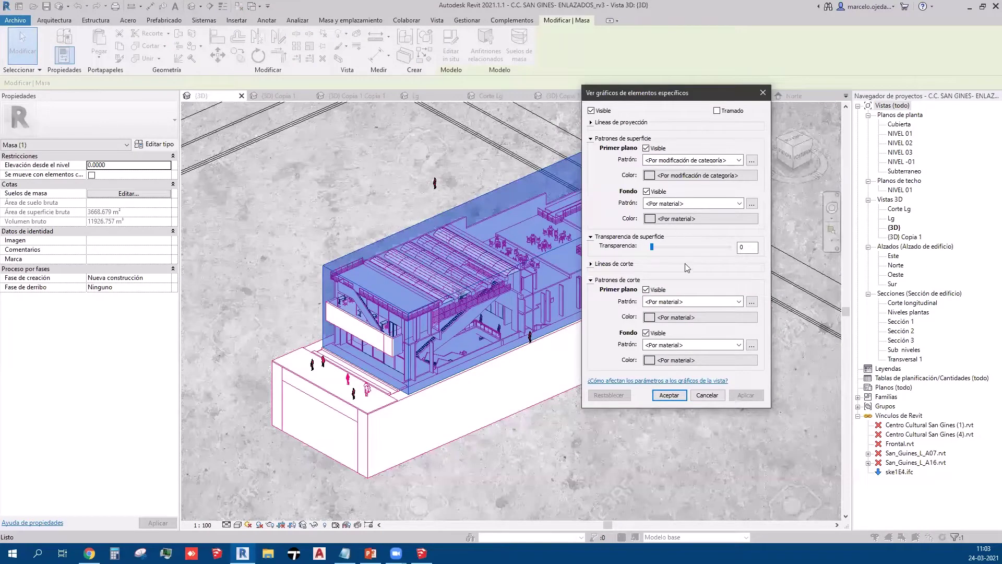
left_click(680, 204)
left_click(679, 223)
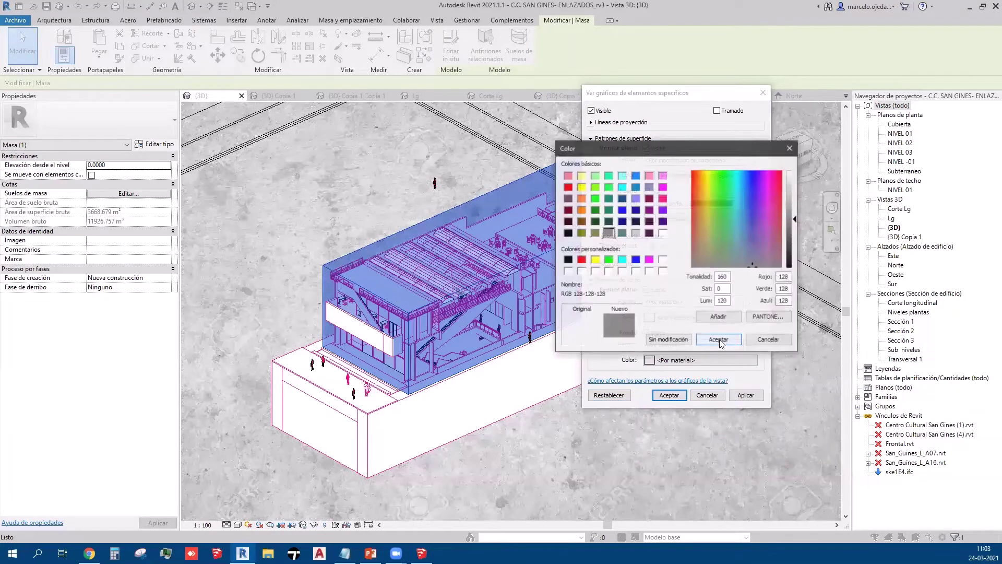
left_click(663, 198)
left_click(728, 342)
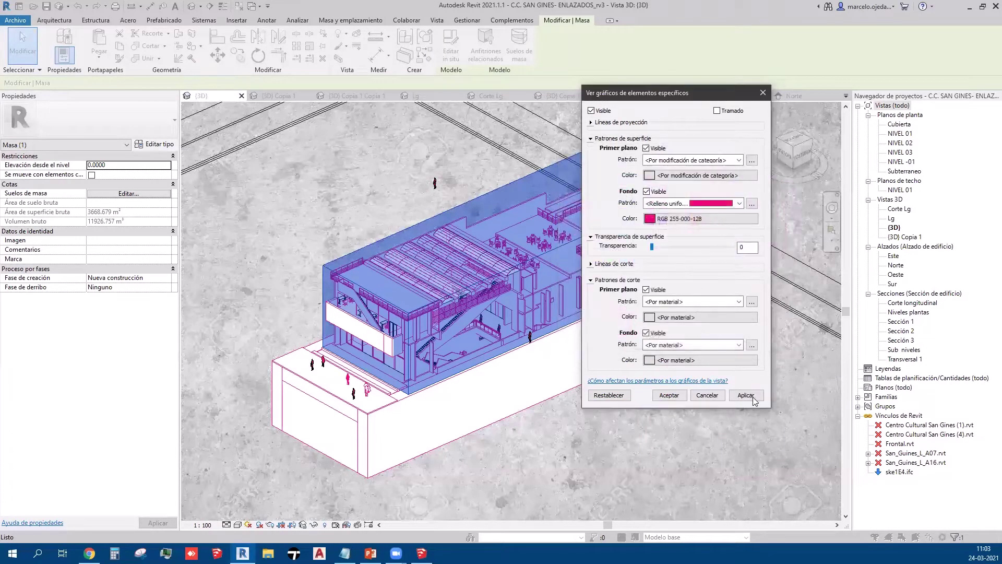
left_click(750, 398)
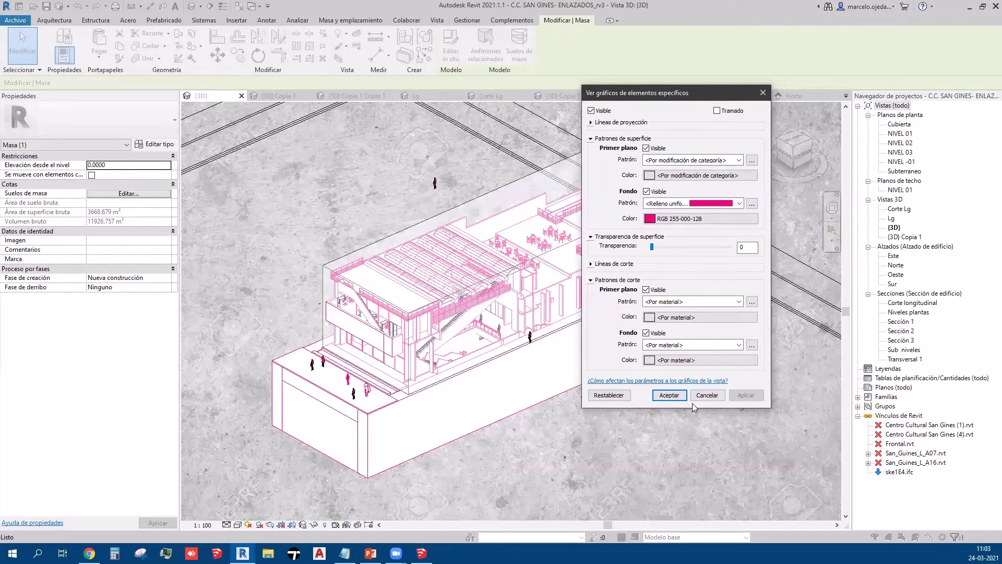
Step: Hide the background pattern and give the surface foreground a solid magenta fill
left_click(648, 193)
left_click(671, 163)
left_click(673, 179)
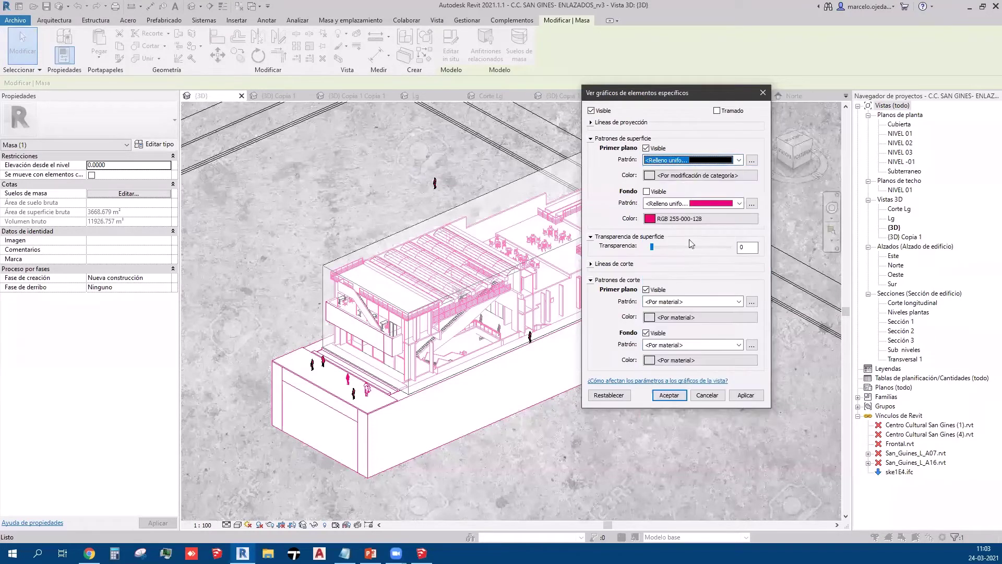
left_click(699, 176)
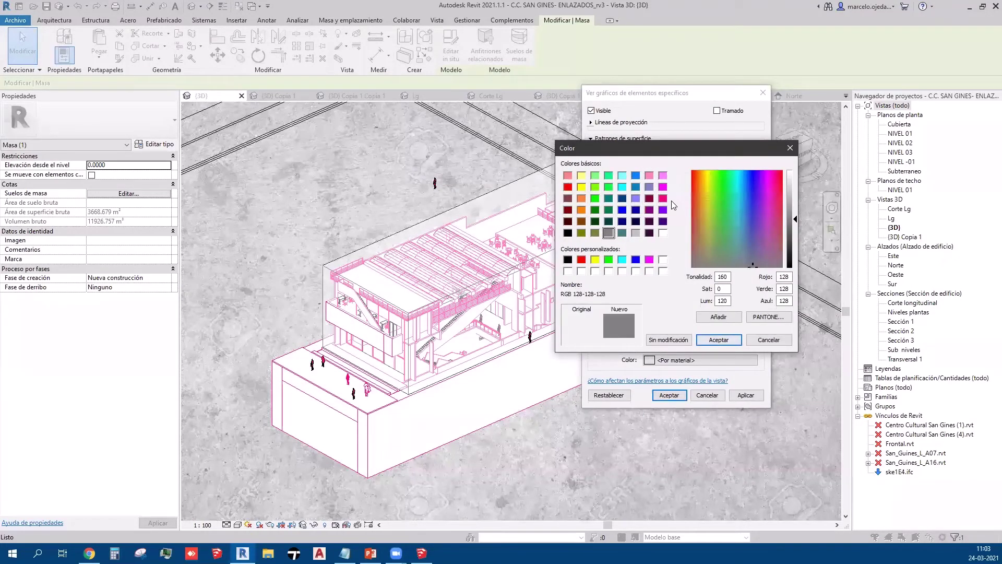
left_click(720, 340)
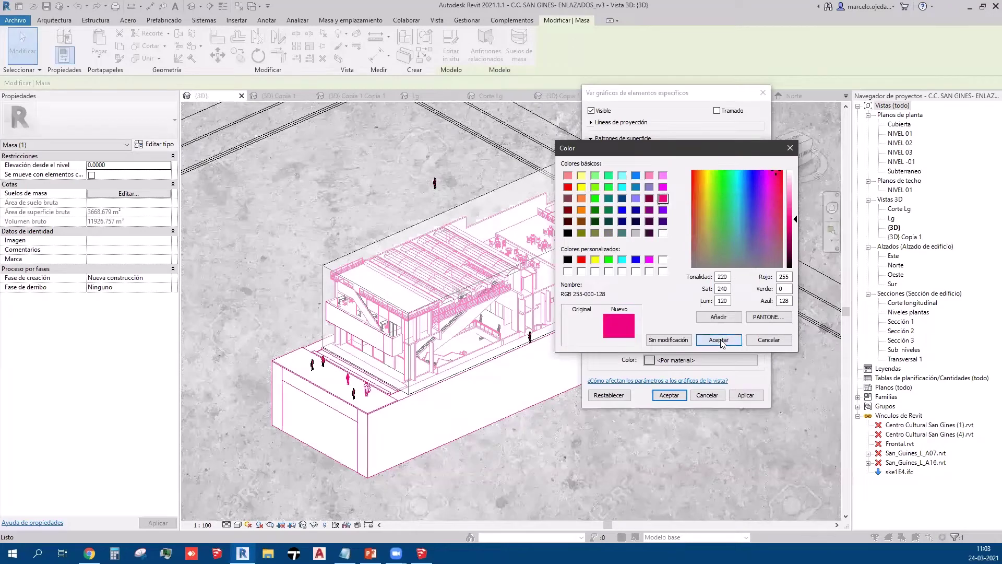
left_click(744, 395)
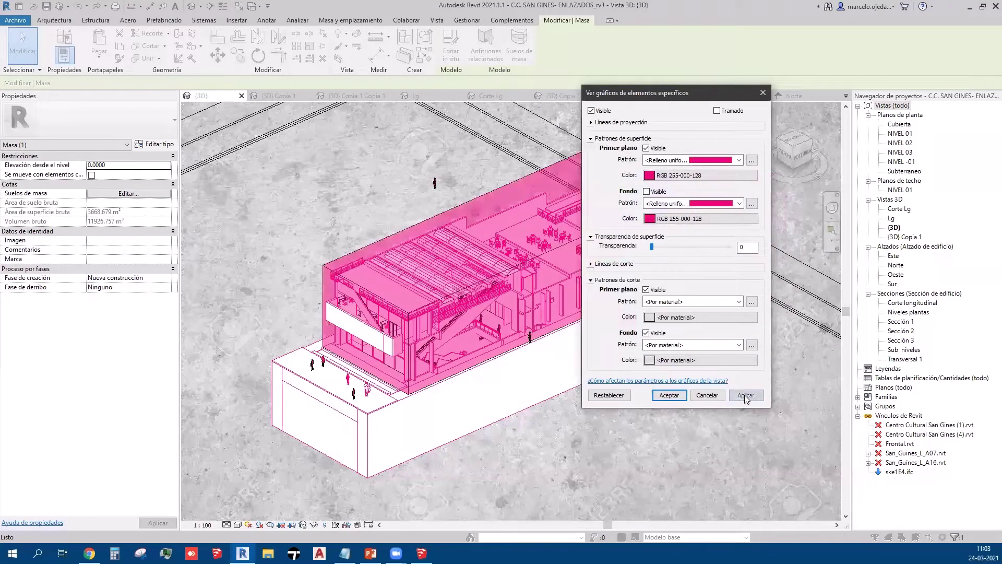
Step: Try a pale yellow foreground fill and set the surface transparency to 40
left_click(738, 160)
left_click(738, 161)
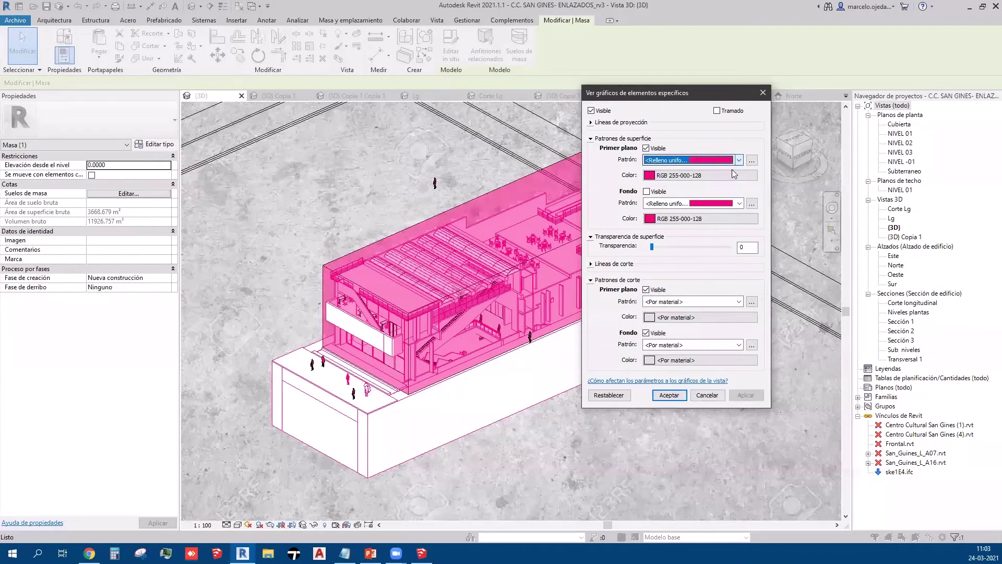
left_click(729, 176)
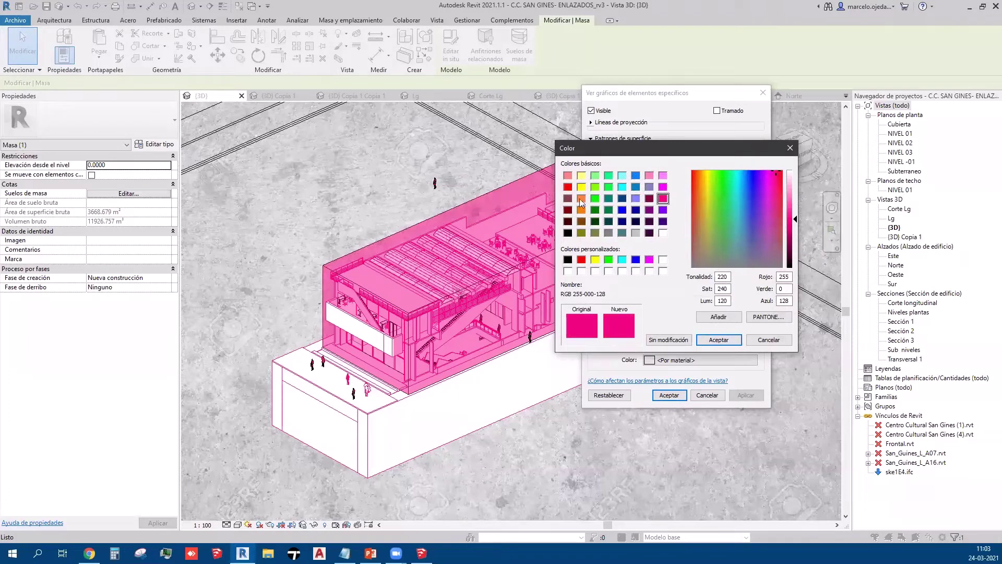
left_click(581, 176)
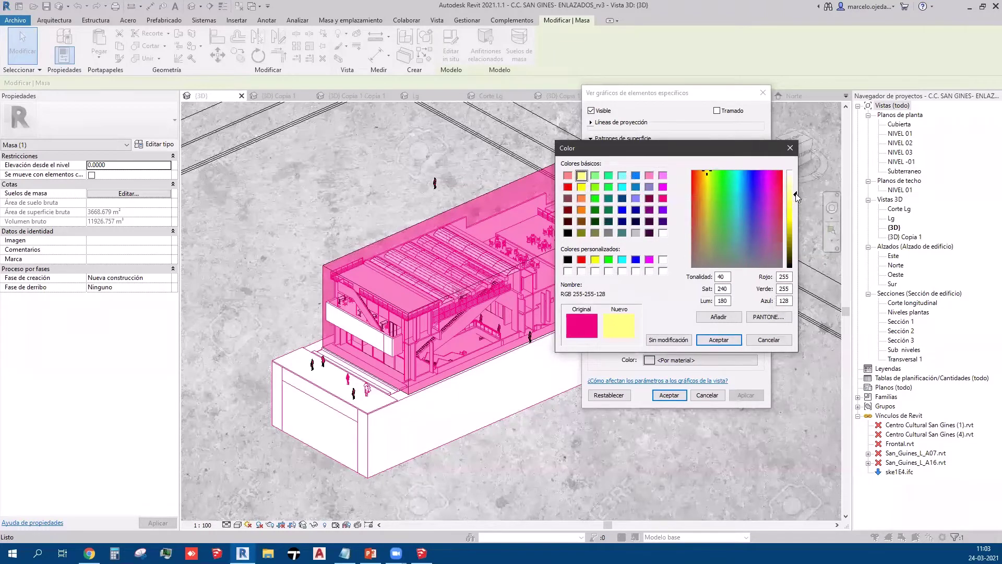
left_click_drag(794, 190, 794, 183)
left_click(731, 340)
left_click(743, 396)
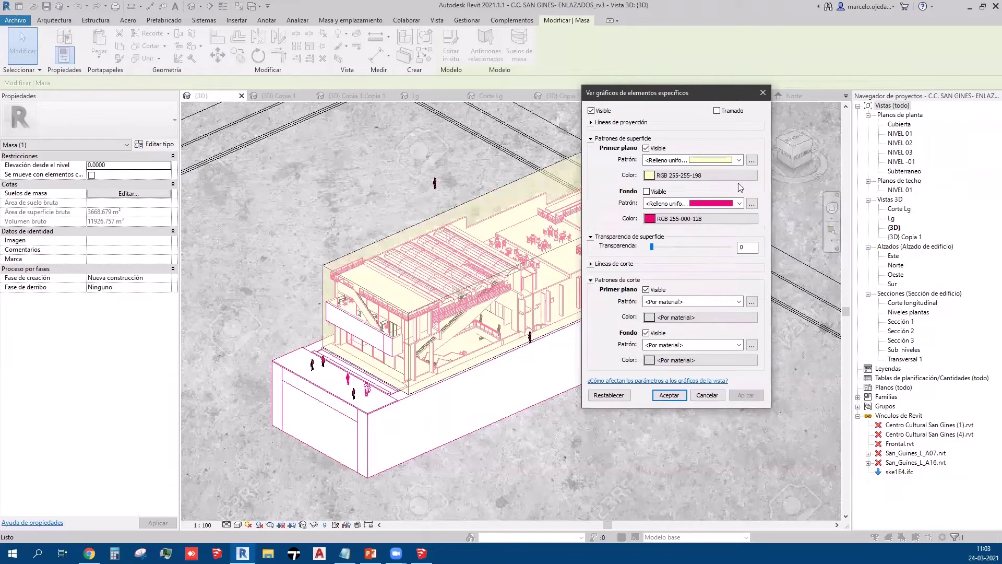
left_click(703, 175)
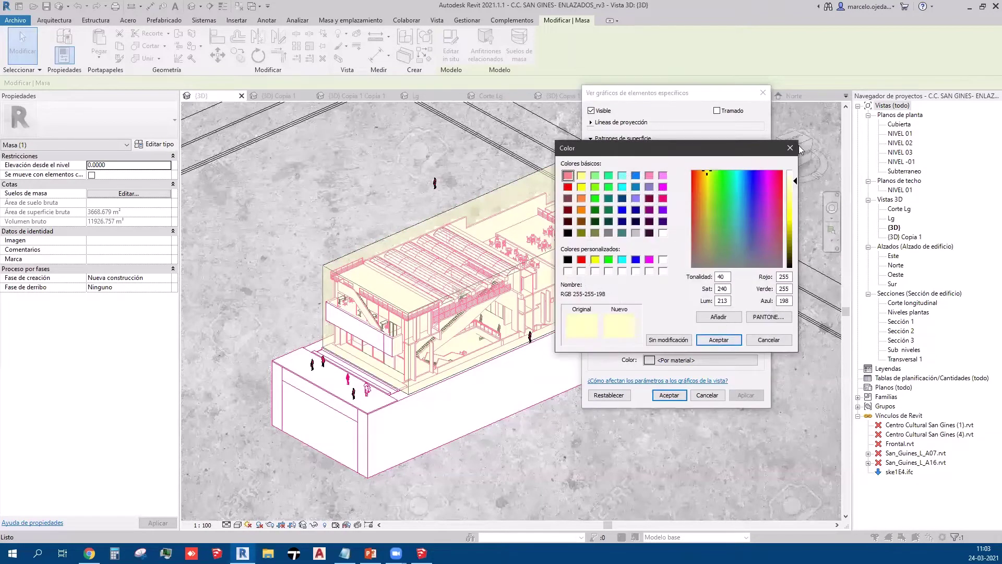
left_click(791, 148)
left_click(676, 249)
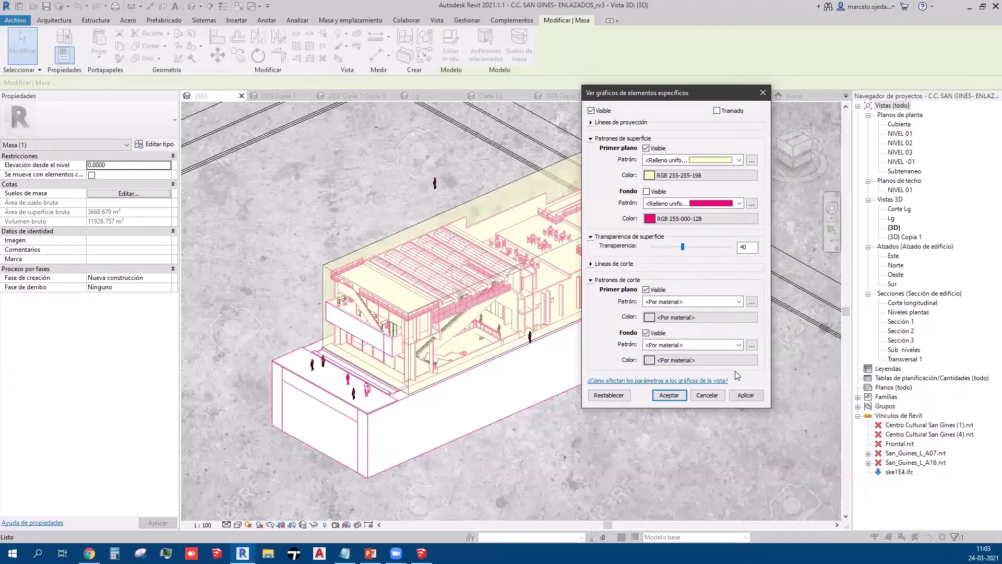
left_click(746, 396)
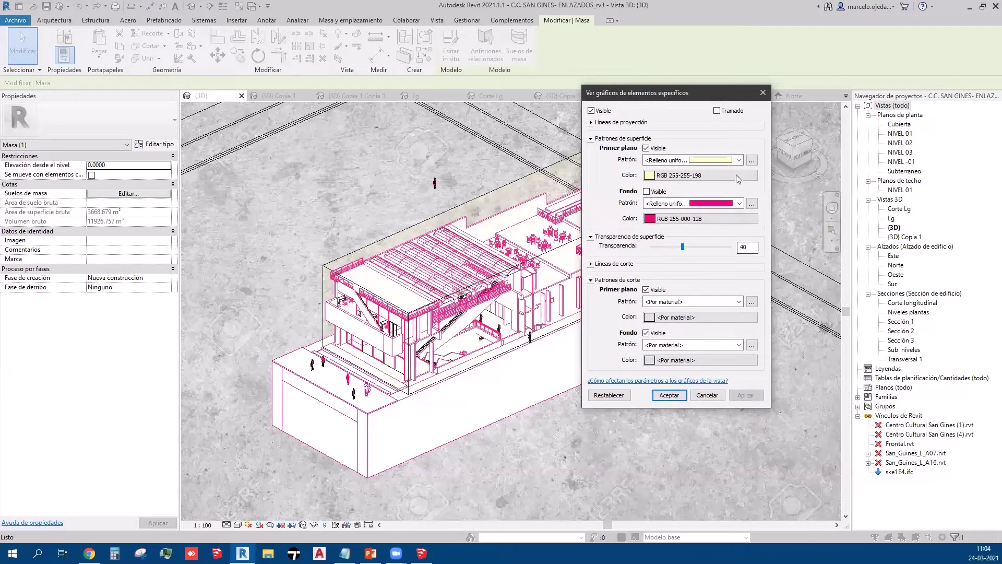
Step: Switch the foreground fill back to magenta RGB 255-000-128 and accept the overrides
left_click(705, 174)
left_click(662, 198)
left_click(715, 340)
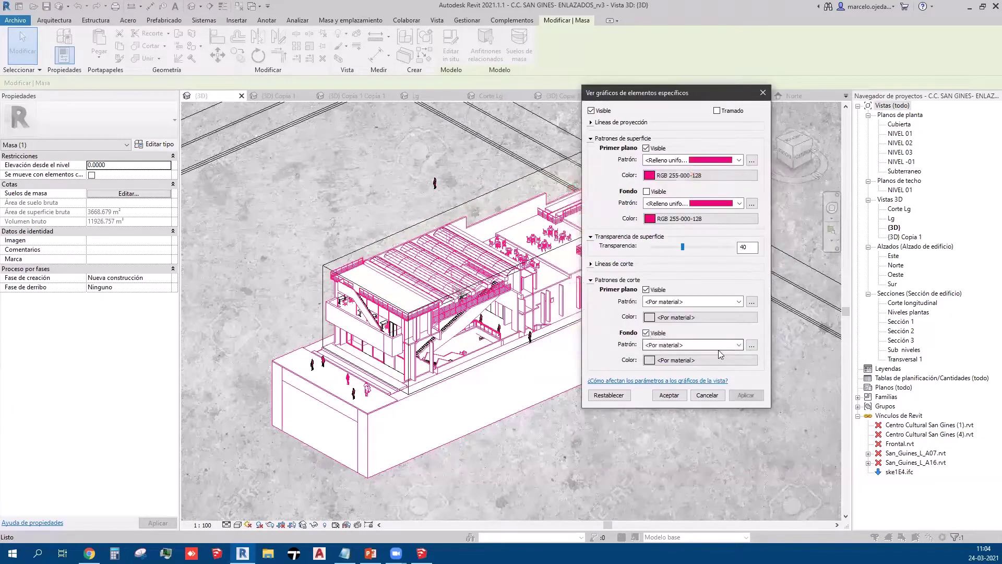
left_click(745, 395)
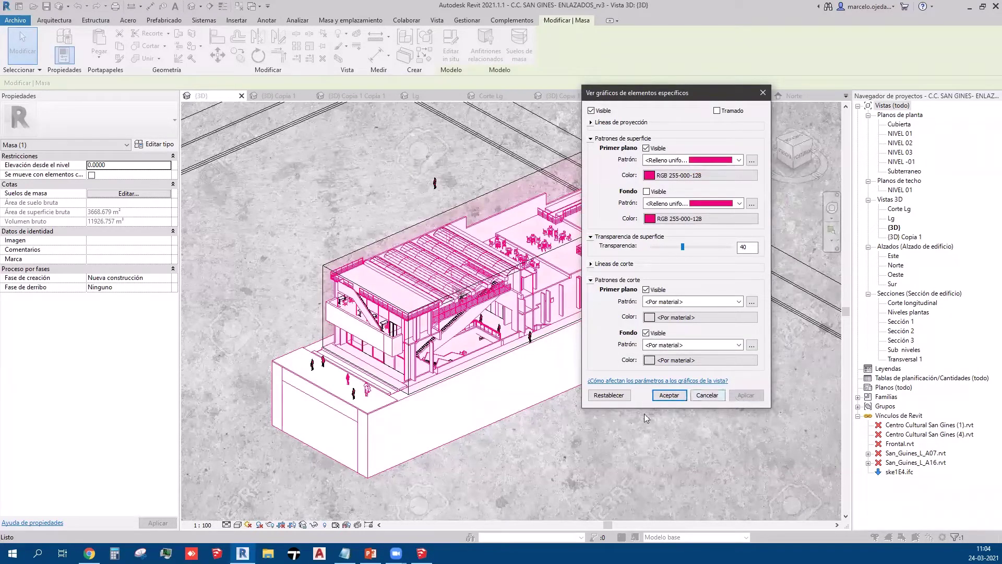
left_click(669, 395)
left_click(717, 396)
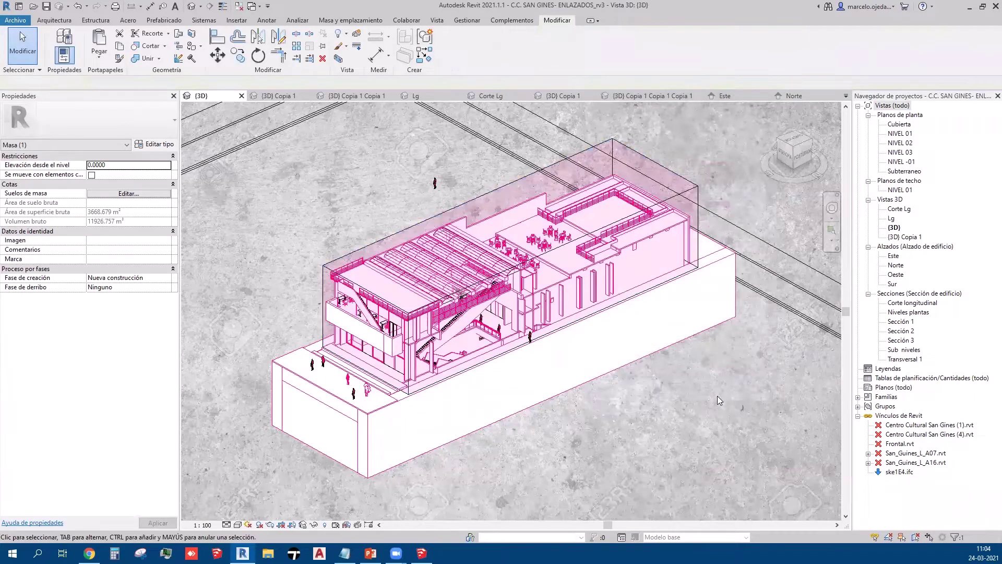
Step: Give the mass's projection lines a Basculante dashed pattern in magenta via element overrides
left_click(693, 195)
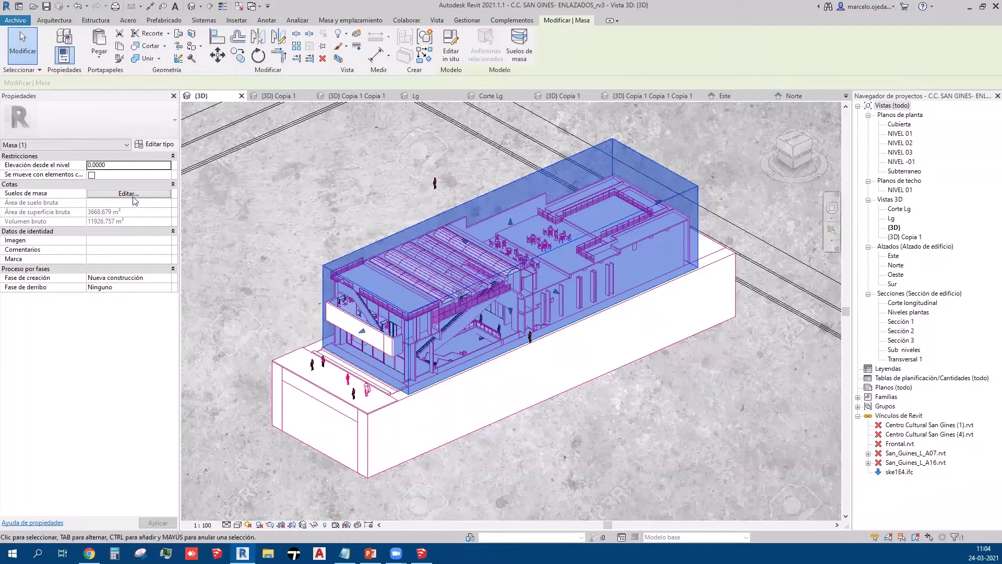
right_click(401, 231)
mouse_move(455, 342)
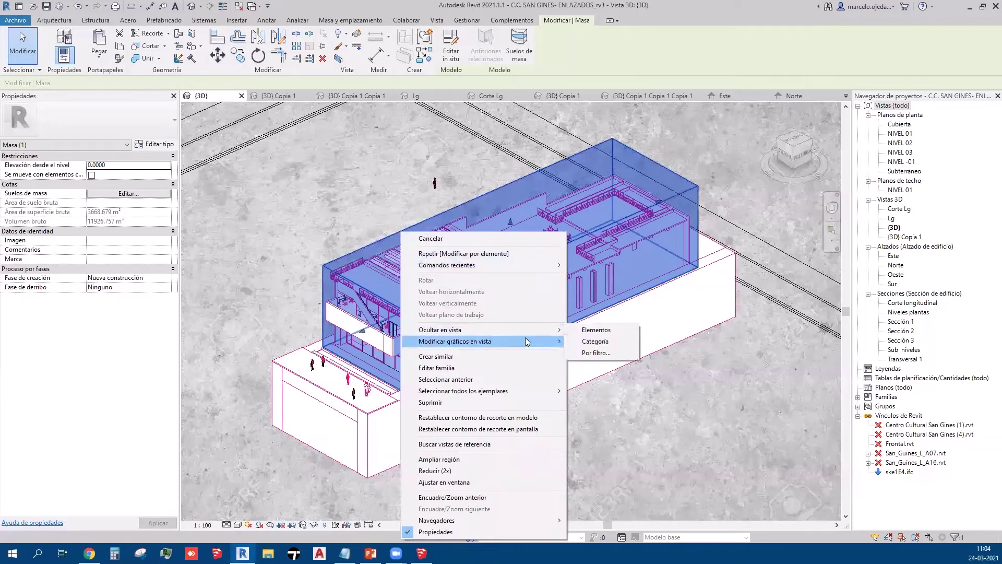
left_click(600, 342)
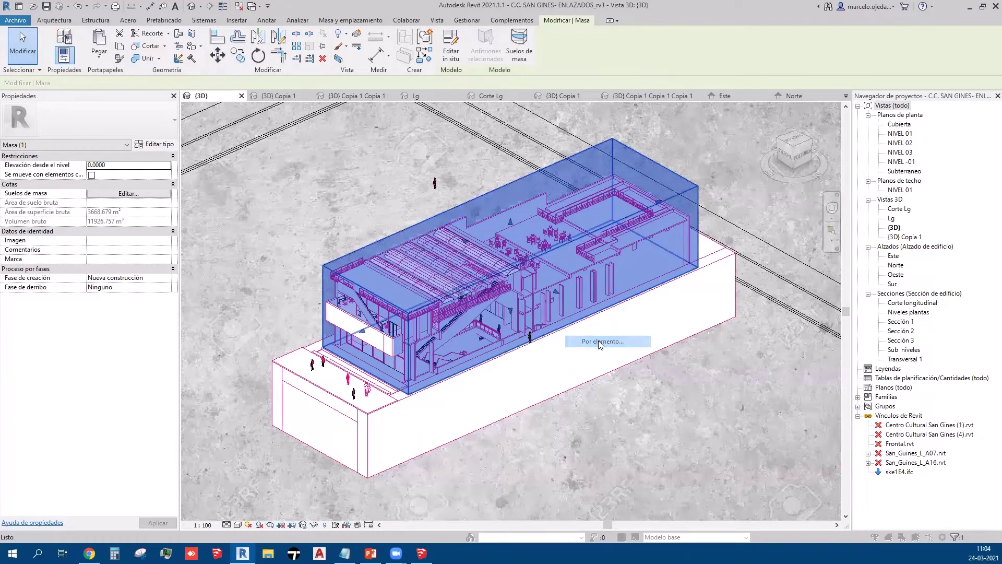
left_click(591, 123)
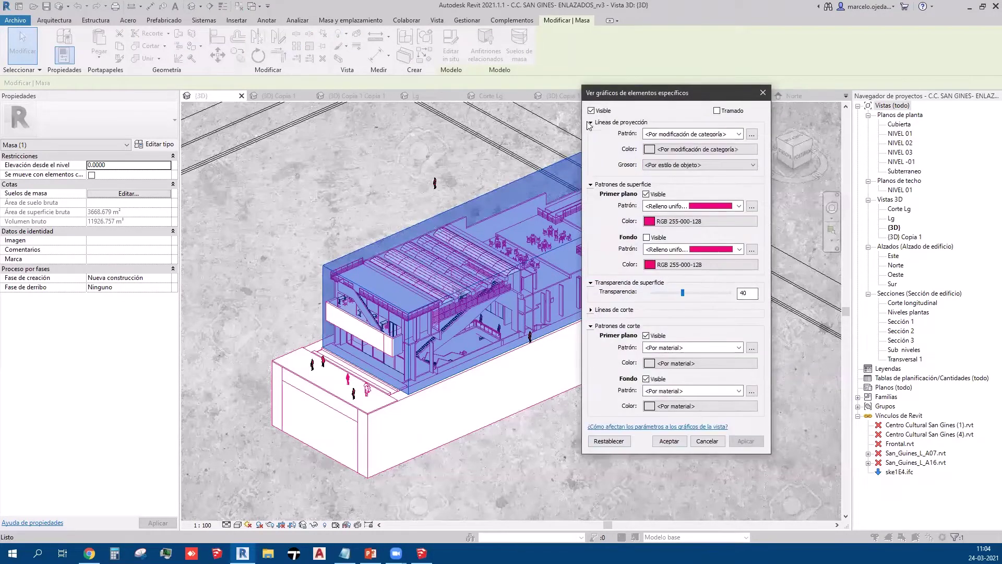
left_click(680, 134)
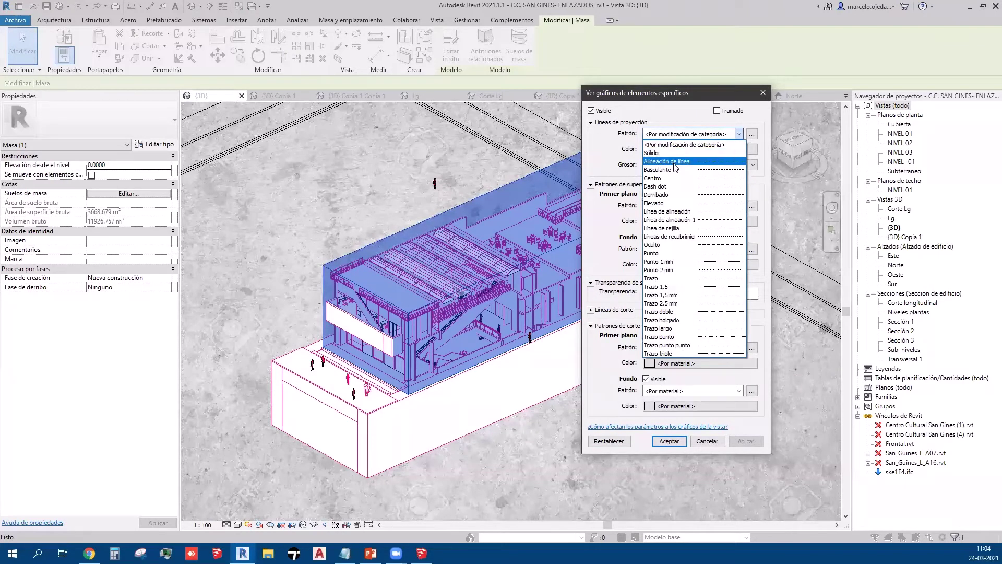
left_click(658, 169)
left_click(694, 149)
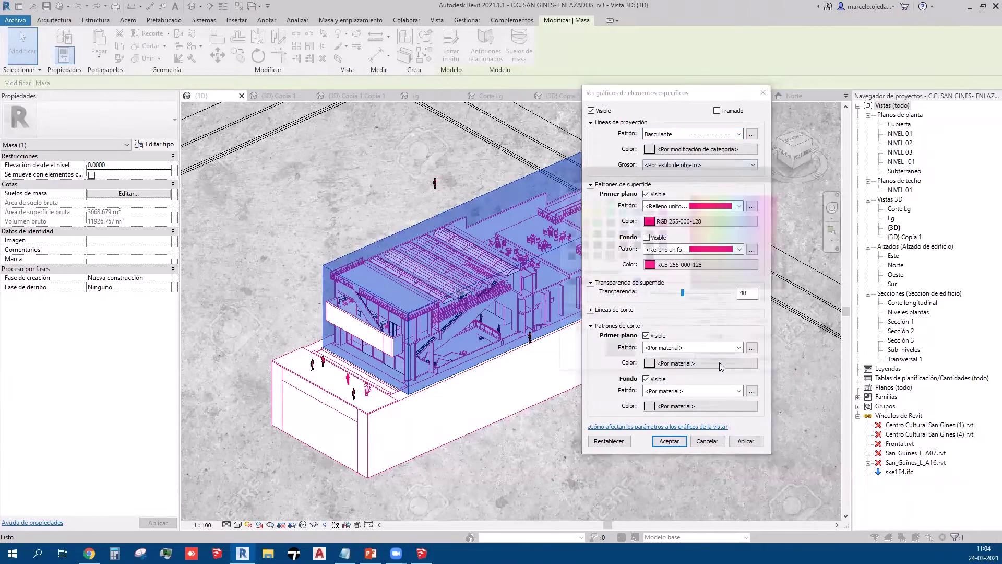
left_click(662, 221)
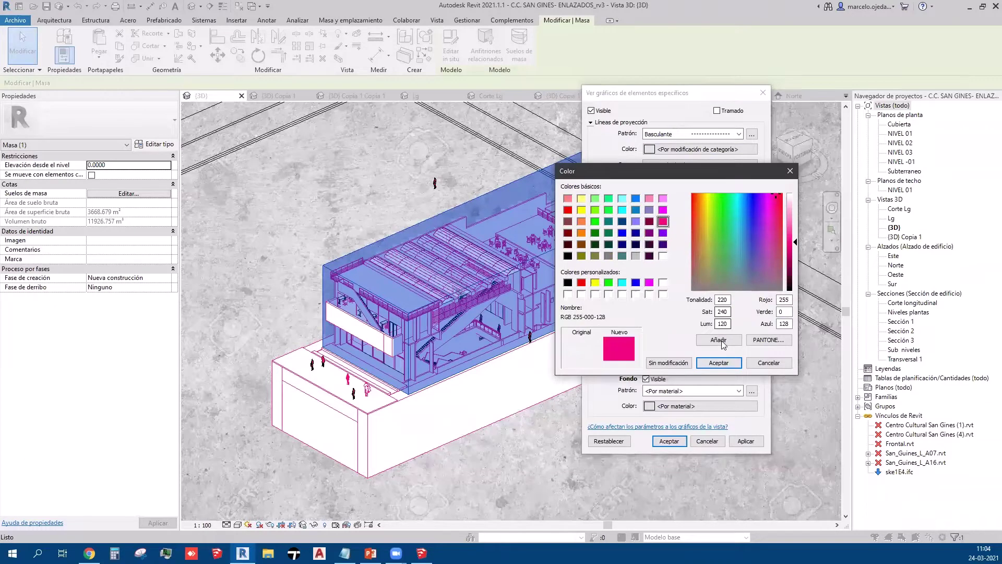
left_click(719, 362)
Step: Set the projection line weight to 8 and pattern to Alineación de línea, then confirm
left_click(673, 165)
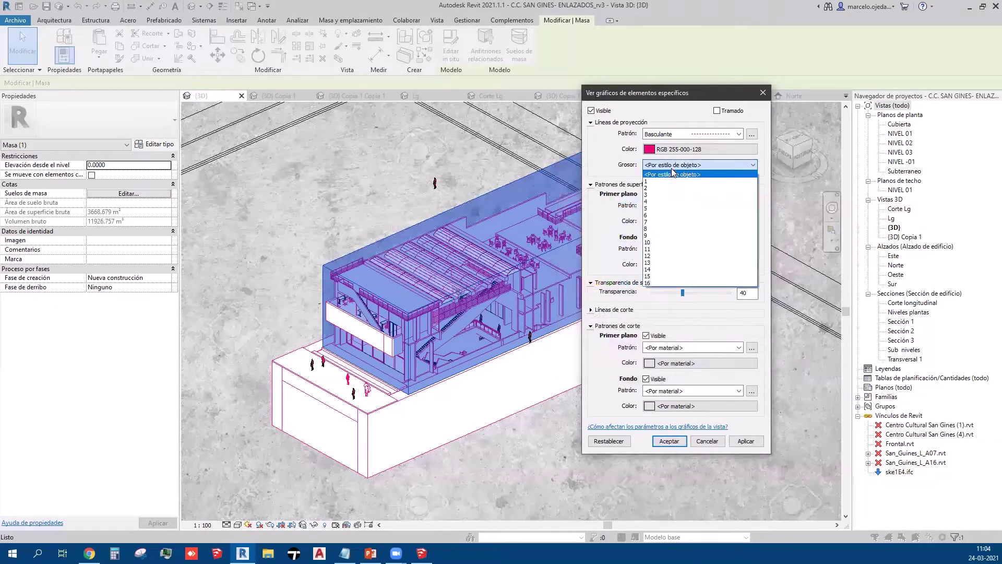
left_click(673, 229)
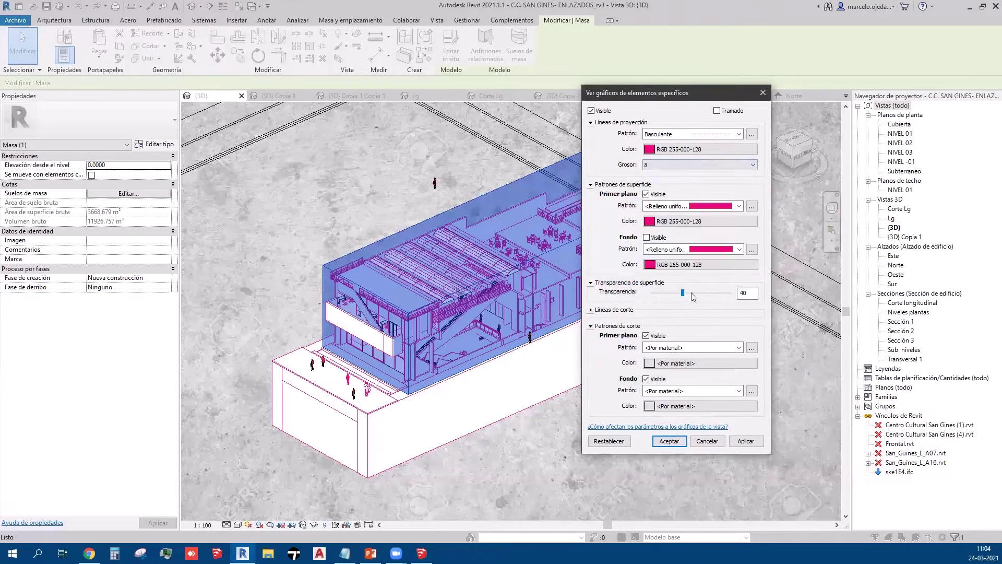
left_click(750, 439)
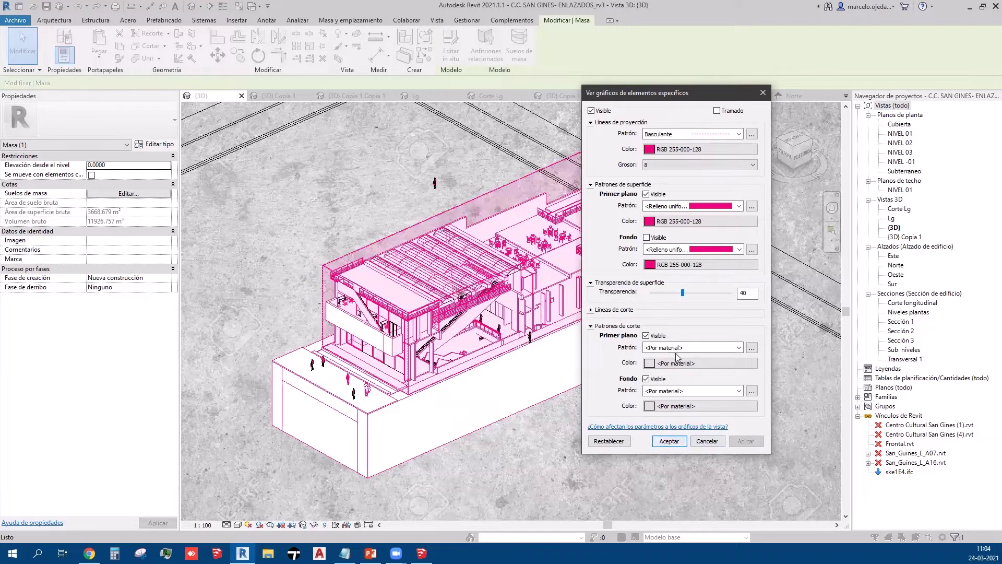
left_click(713, 135)
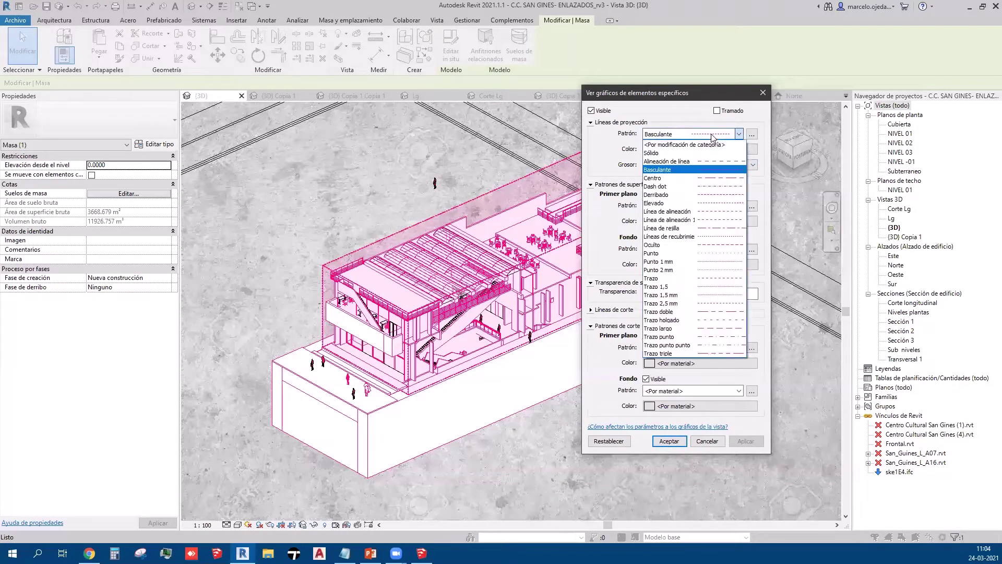
left_click(714, 161)
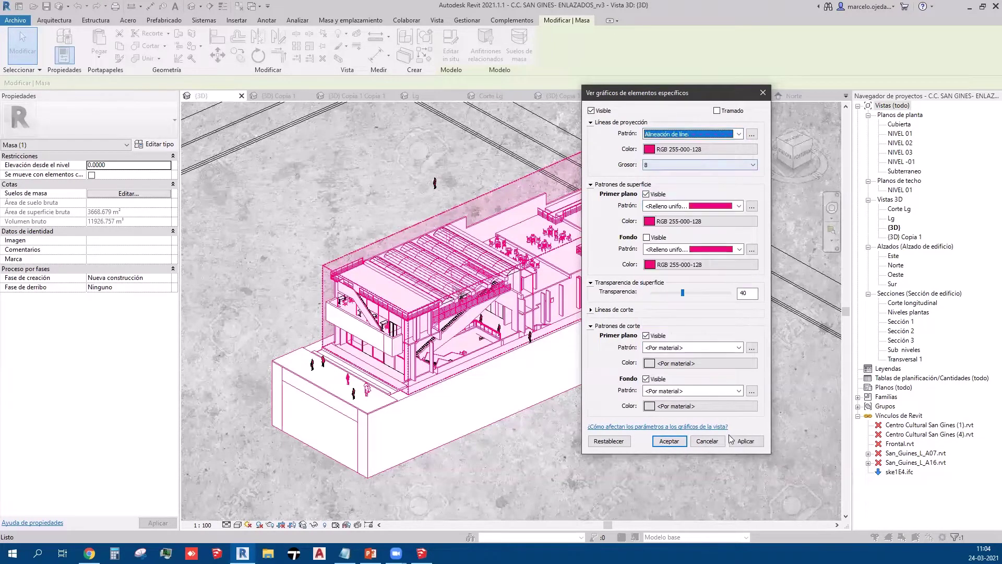
left_click(746, 442)
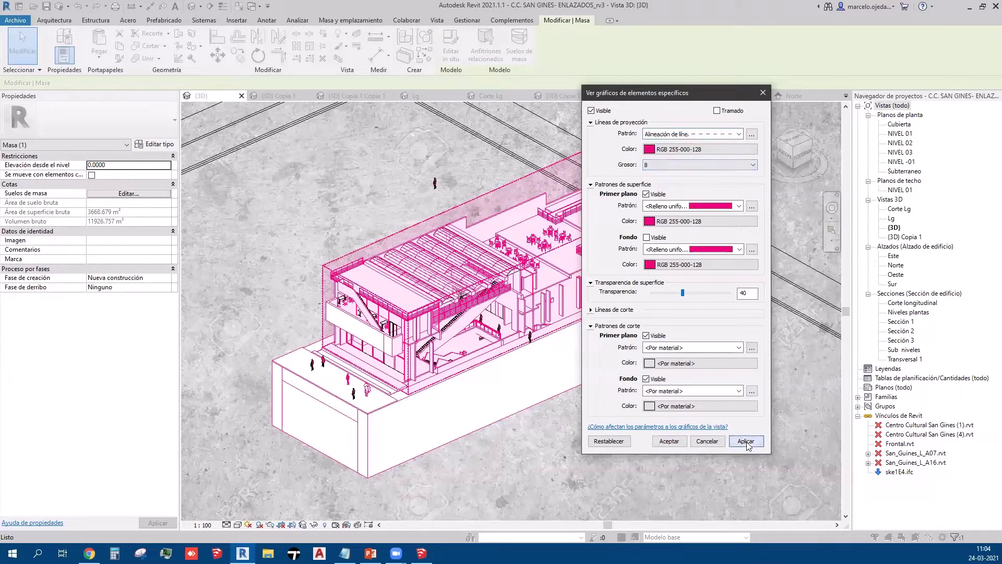
left_click(662, 442)
left_click(626, 460)
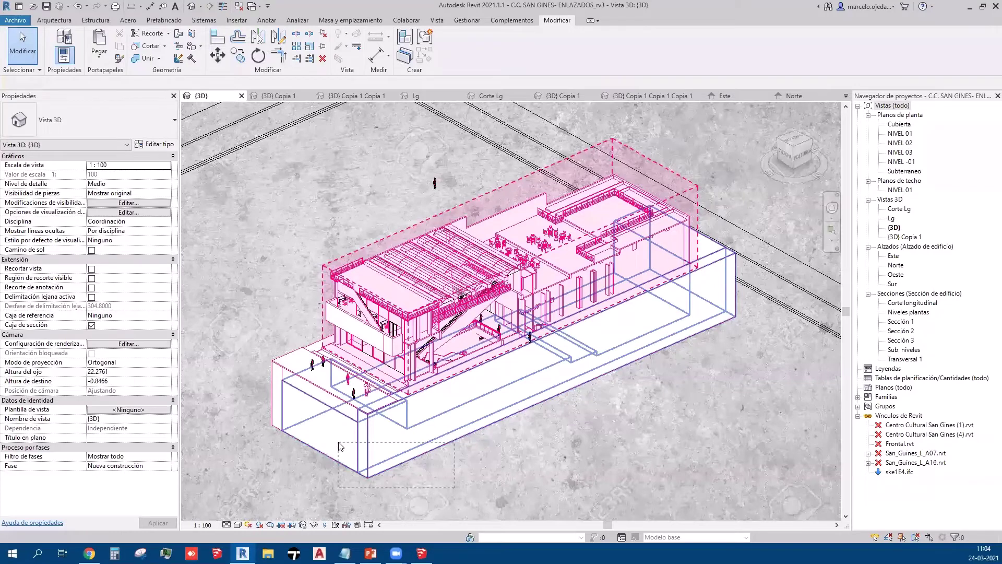
Step: Hide the two topography blocks around the building in this view
left_click_drag(454, 486, 340, 446)
right_click(371, 442)
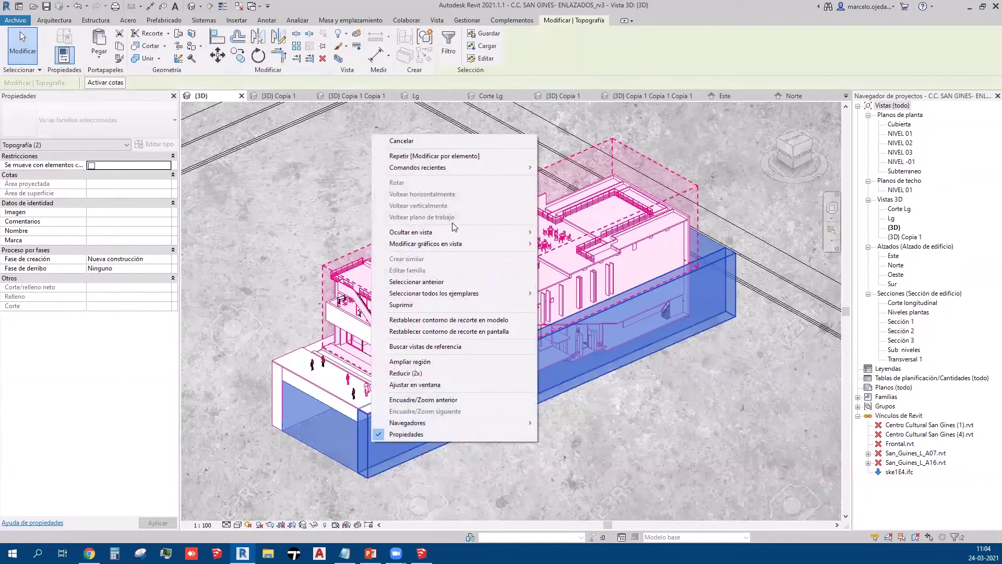
left_click(553, 233)
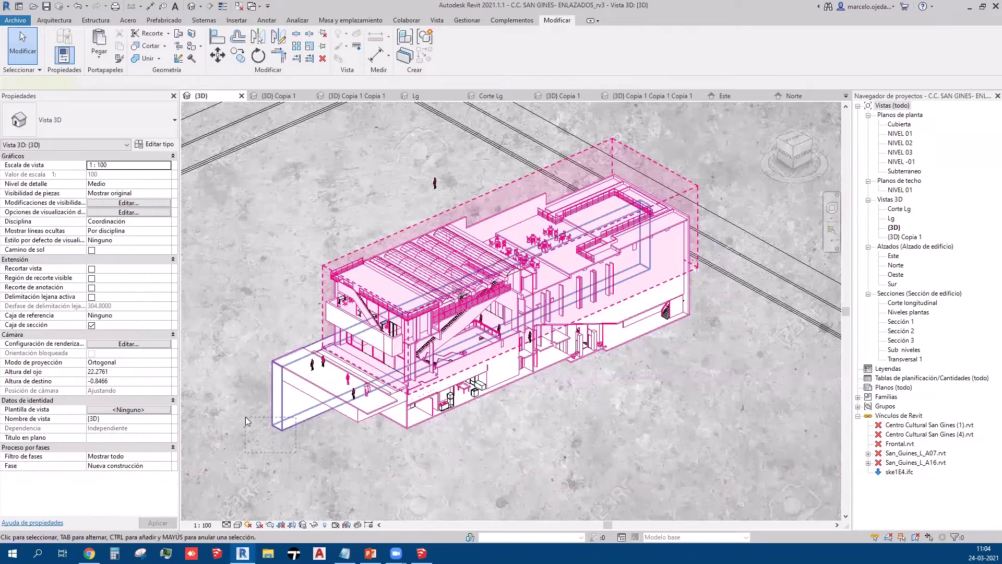
left_click(274, 415)
right_click(284, 414)
left_click(372, 129)
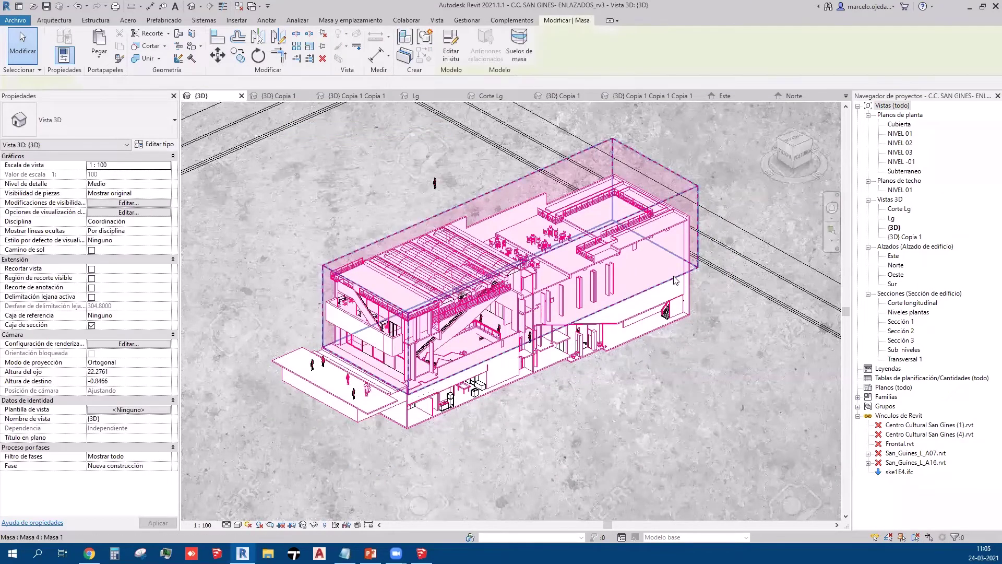
Step: Check the magenta mass box and pan the view to reframe the building
left_click(553, 317)
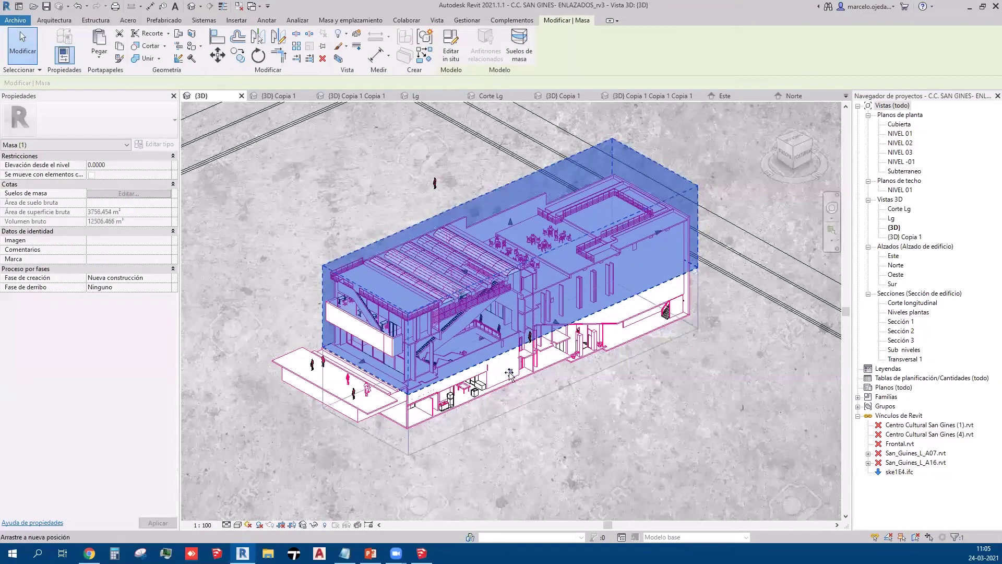
left_click(600, 456)
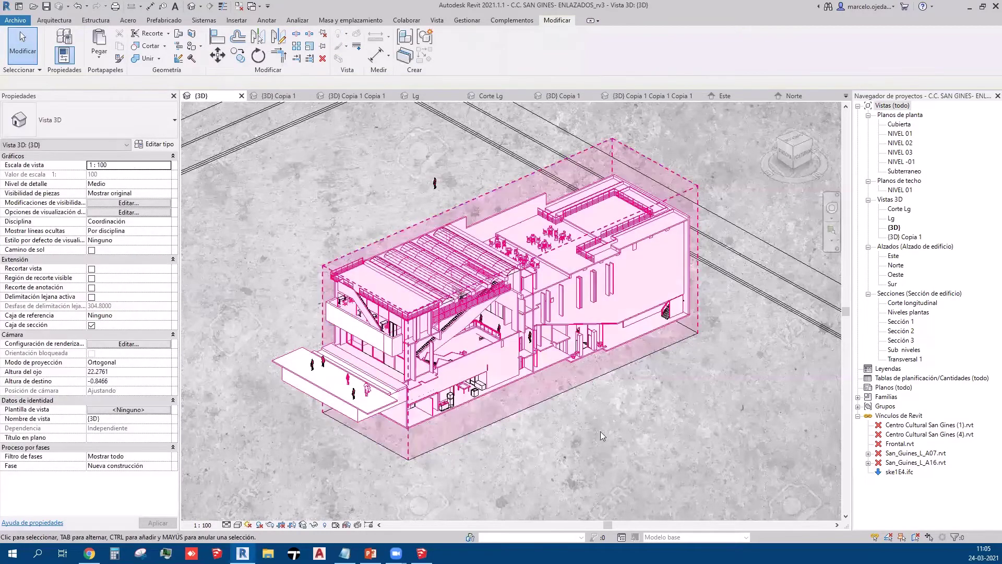
middle_click_drag(606, 416, 537, 409)
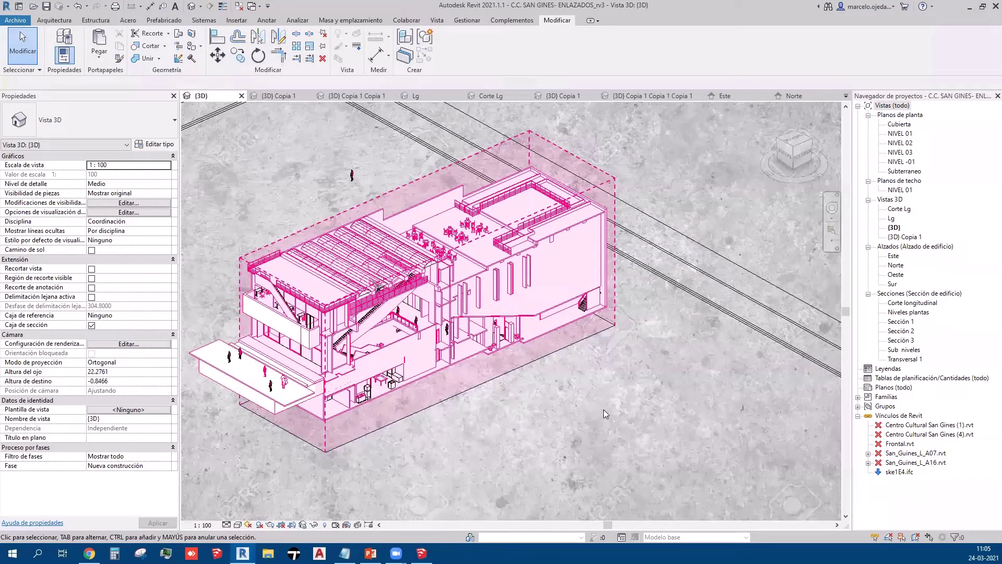
middle_click_drag(674, 415, 679, 400)
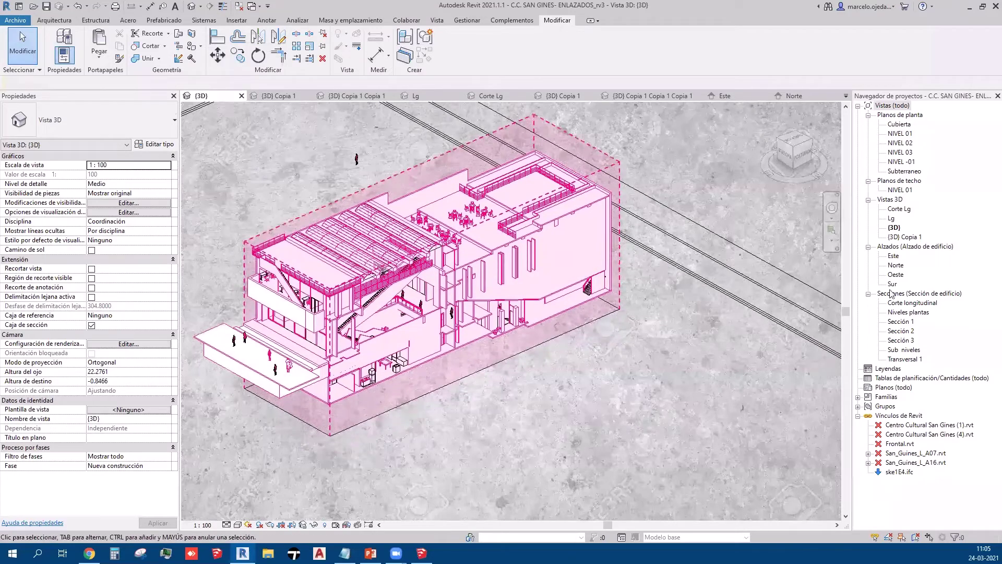
Step: Duplicate the {3D} view as {3D} Copia 2 and bring up its Visibility/Graphics overrides
right_click(898, 228)
mouse_move(870, 324)
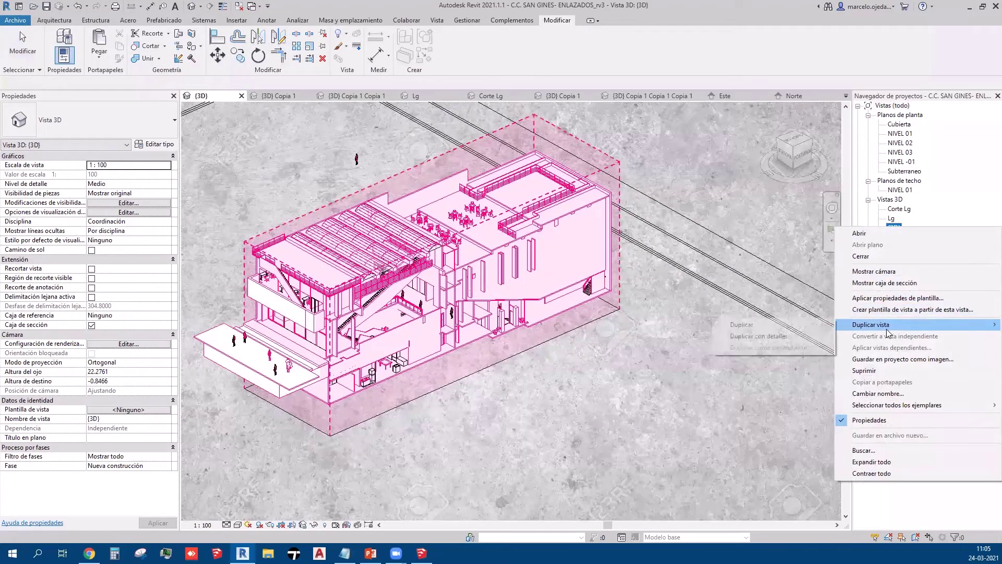
left_click(741, 325)
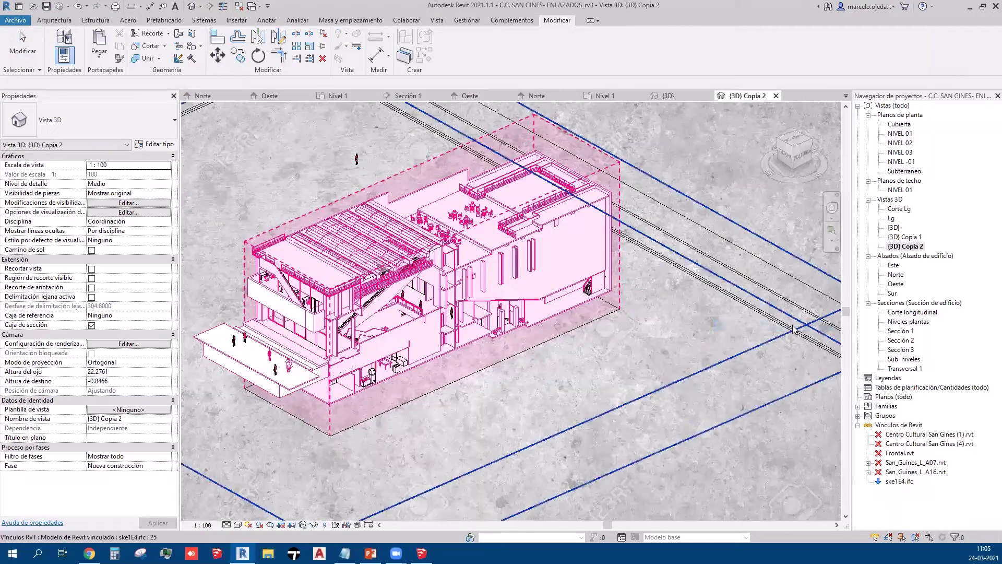
scroll(611, 344, "down", 3)
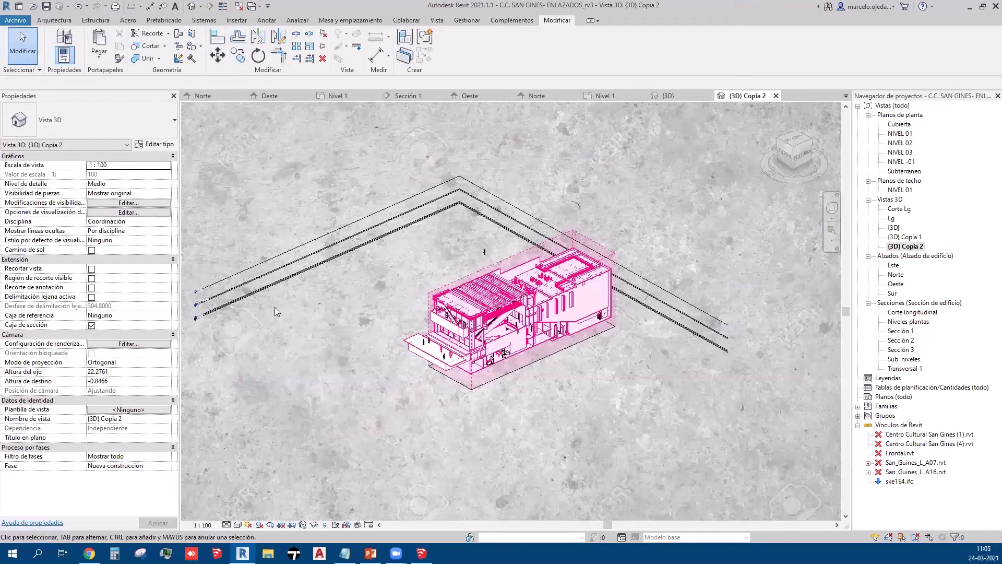
left_click(215, 300)
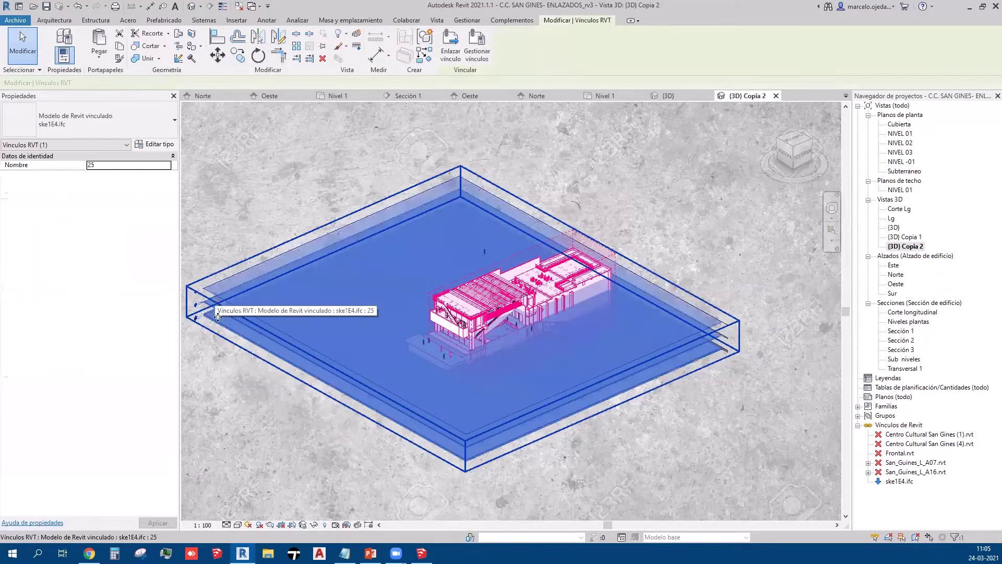
left_click(220, 382)
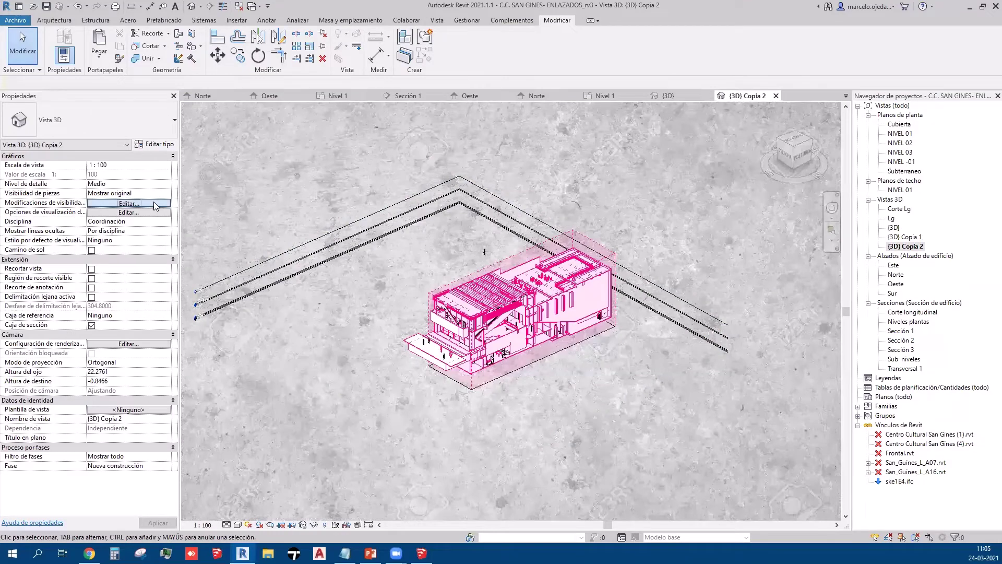
left_click(155, 204)
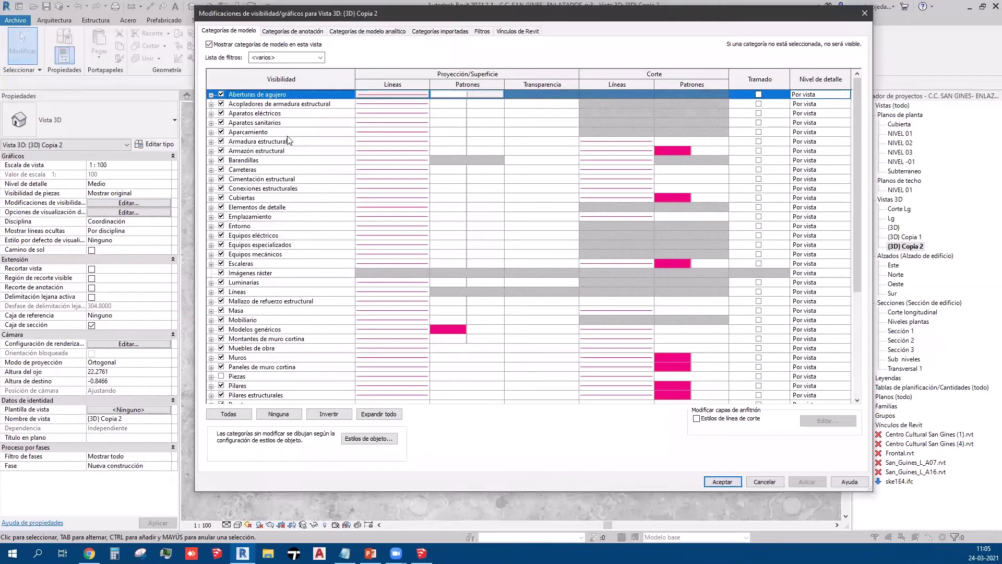
Step: Hide the categories from Aberturas de agujero through Conexiones estructurales, including Cubiertas, and apply
left_click(221, 94)
left_click(220, 104)
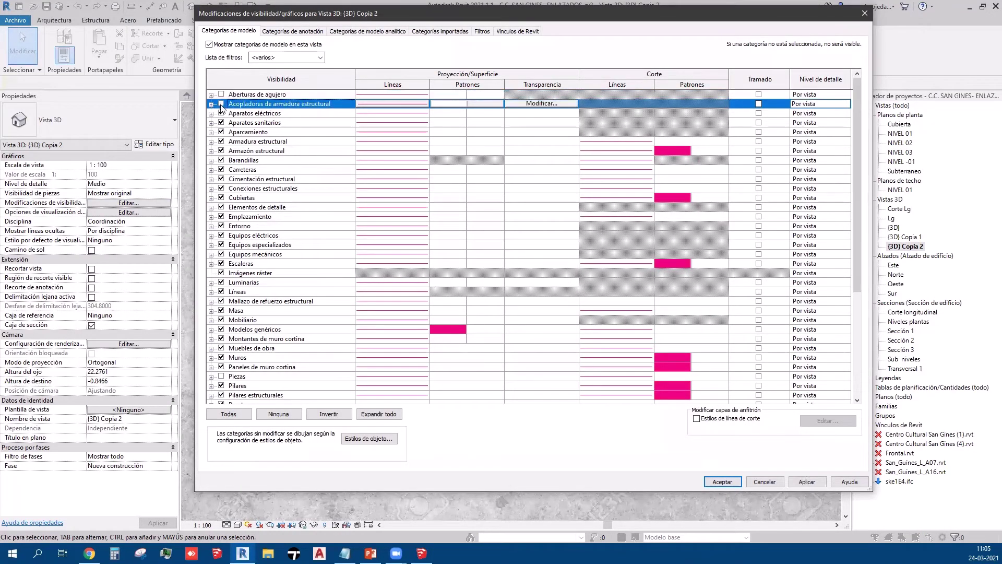
left_click(221, 123)
left_click(221, 141)
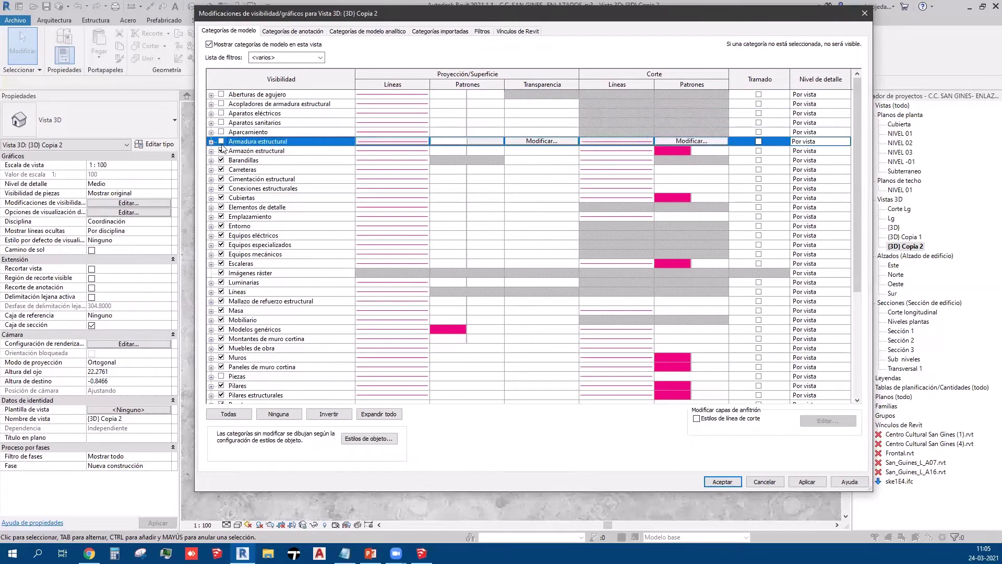
left_click(222, 160)
left_click(222, 179)
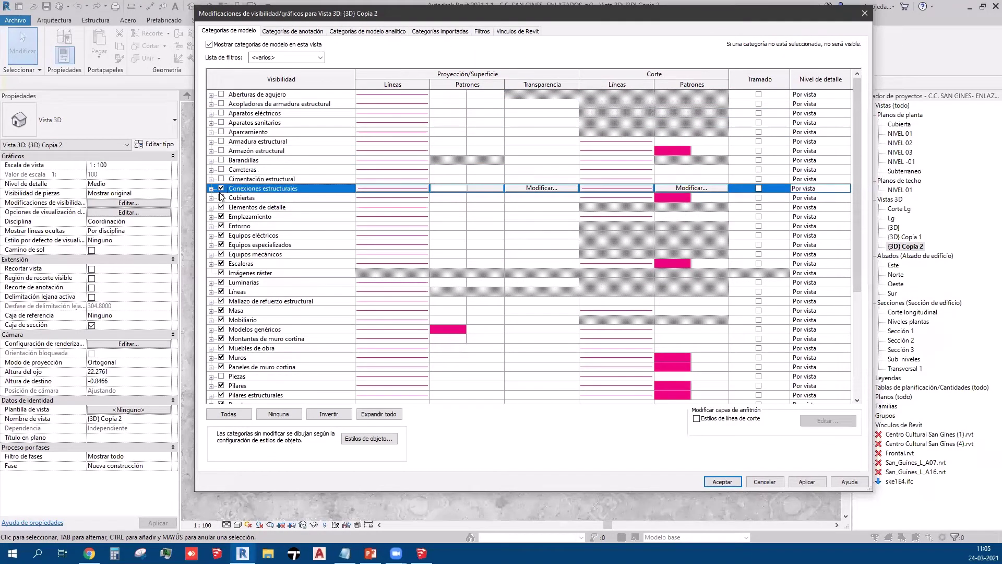
left_click(221, 198)
left_click(222, 188)
left_click(807, 482)
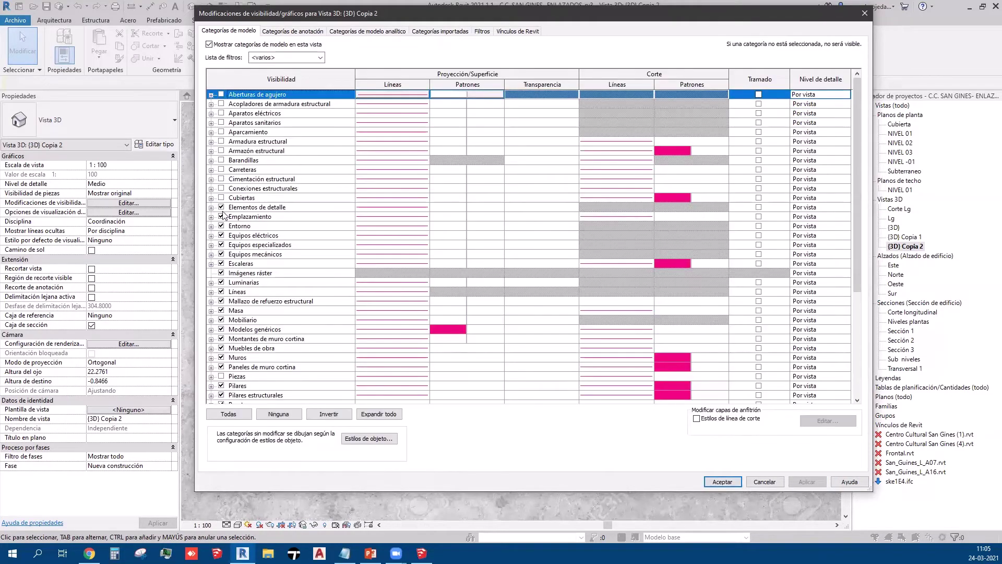
Step: Hide Elementos de detalle through Mobiliario, including equipment, Luminarias, Líneas and Imágenes ráster
left_click(221, 207)
left_click(222, 226)
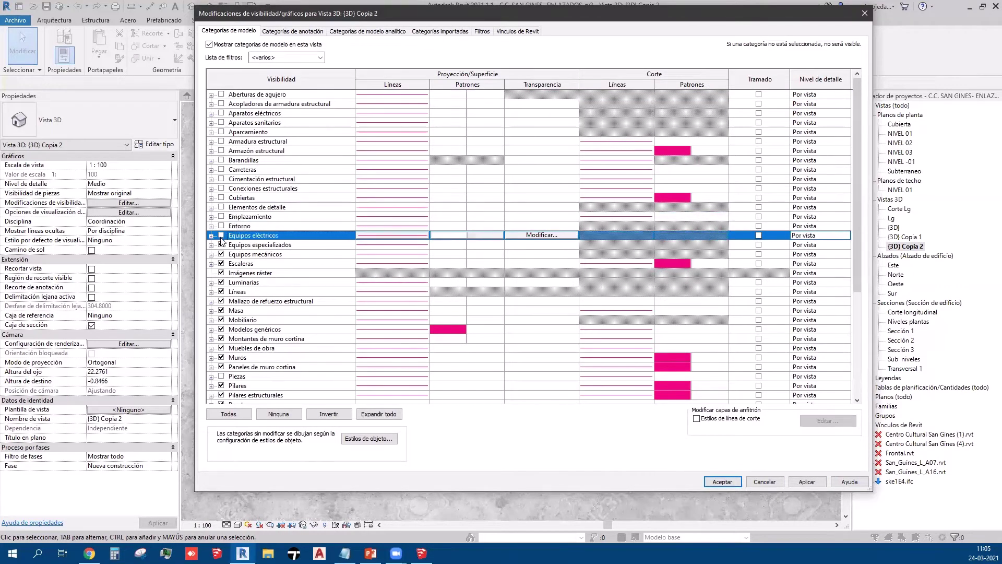
left_click(221, 245)
left_click(221, 255)
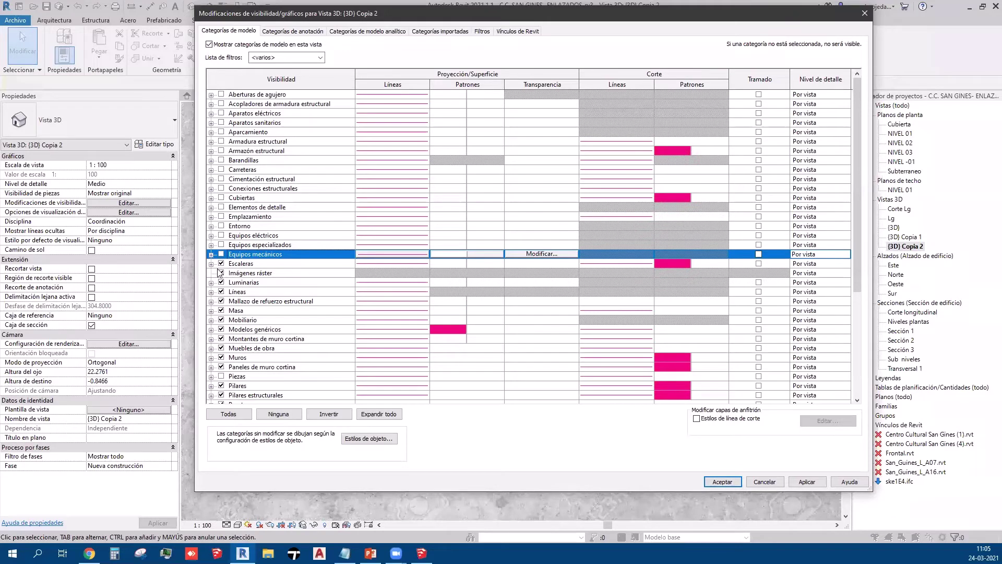
left_click(222, 273)
left_click(221, 283)
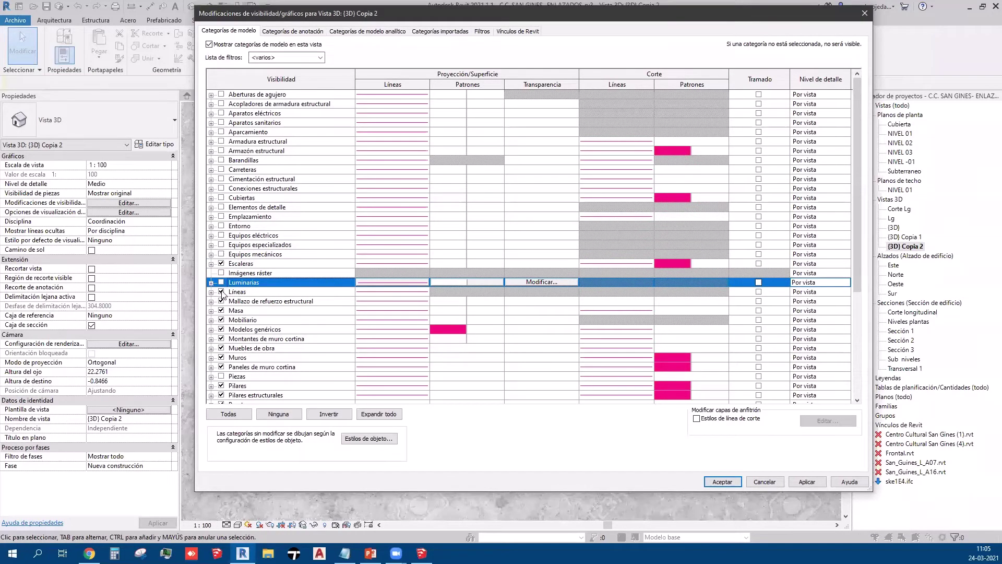
left_click(222, 292)
left_click(222, 320)
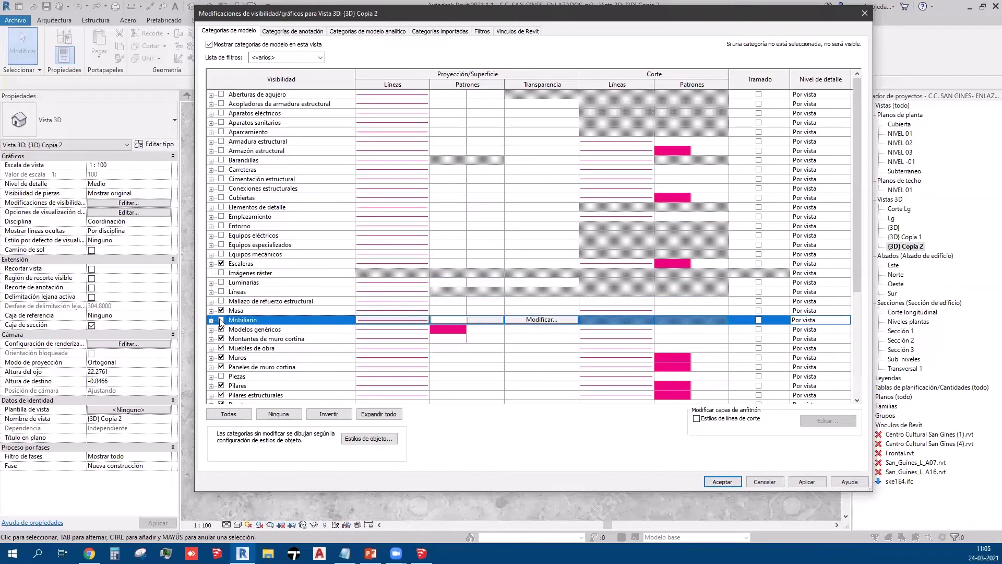
Step: Hide Montantes de muro cortina through Puertas, including Muros, Piezas and Pilares
scroll(223, 321, "down", 2)
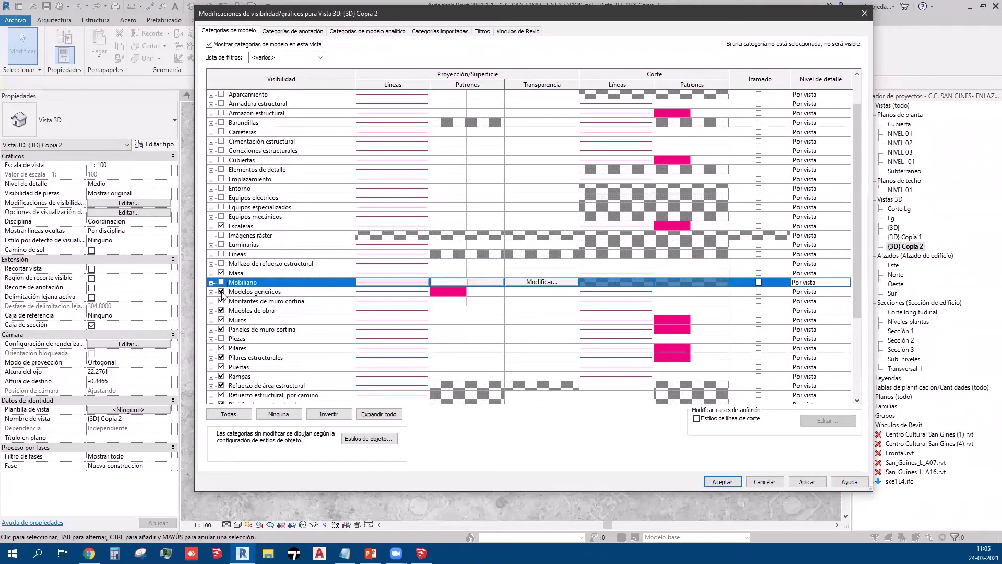
left_click(222, 301)
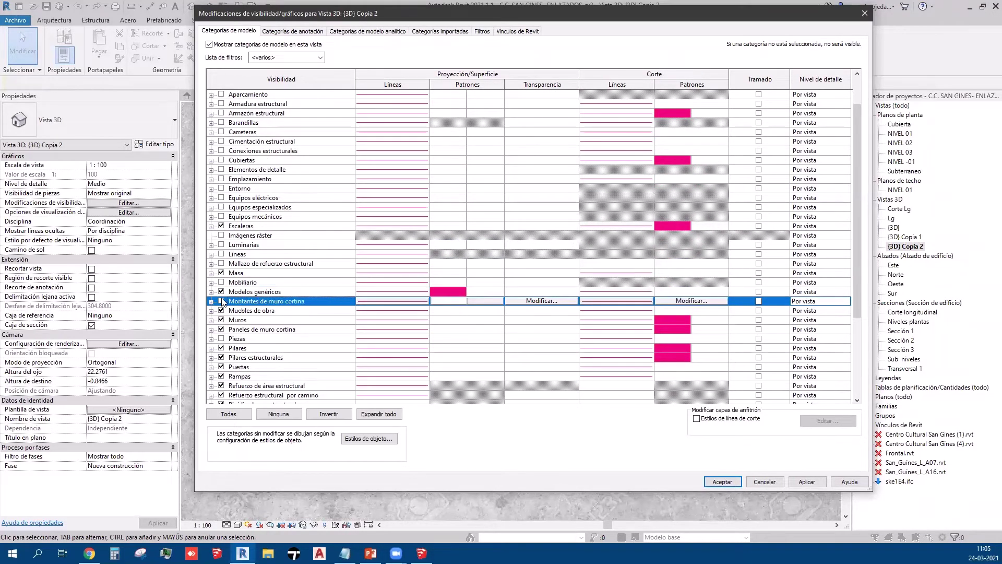
left_click(221, 311)
left_click(221, 320)
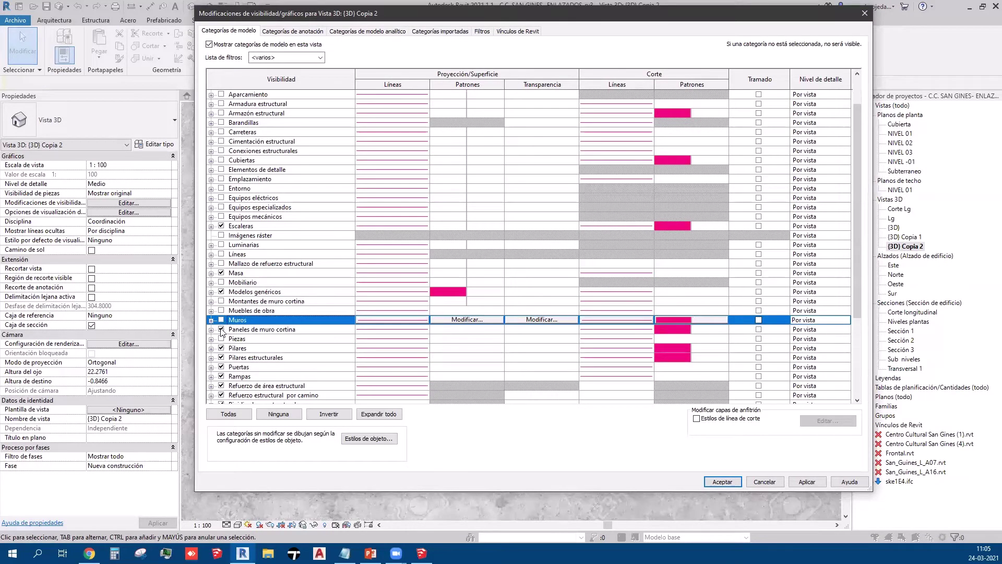
left_click(221, 348)
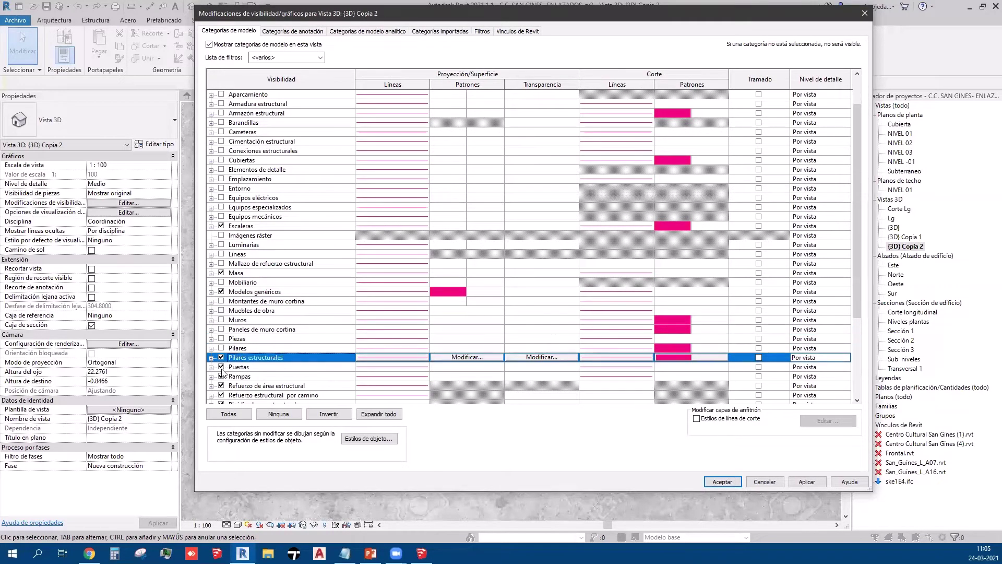
left_click(222, 367)
Step: Hide the structural reinforcement, stiffener and system categories, leaving Techos visible
scroll(221, 365, "down", 1)
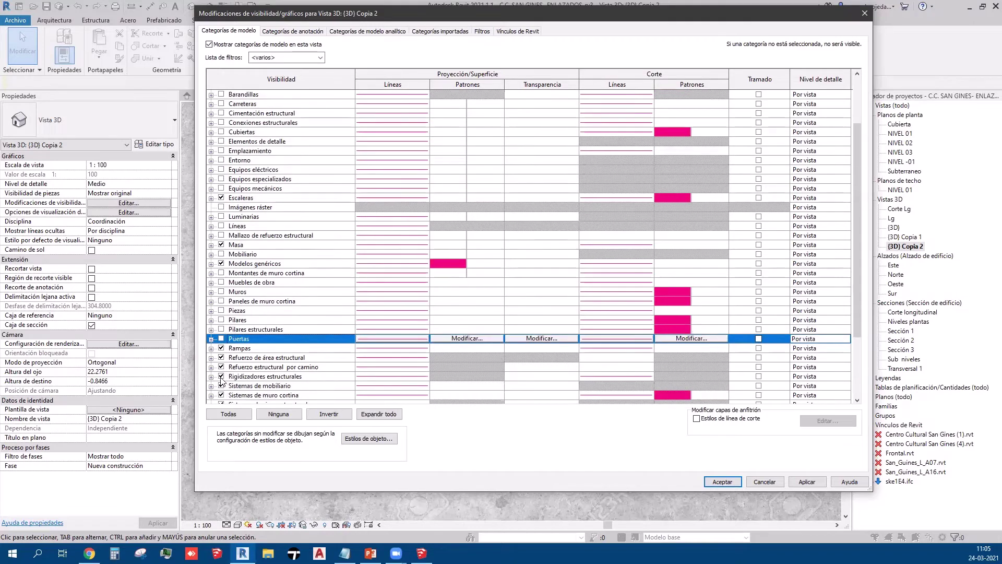
scroll(221, 345, "down", 2)
left_click(221, 311)
left_click(221, 320)
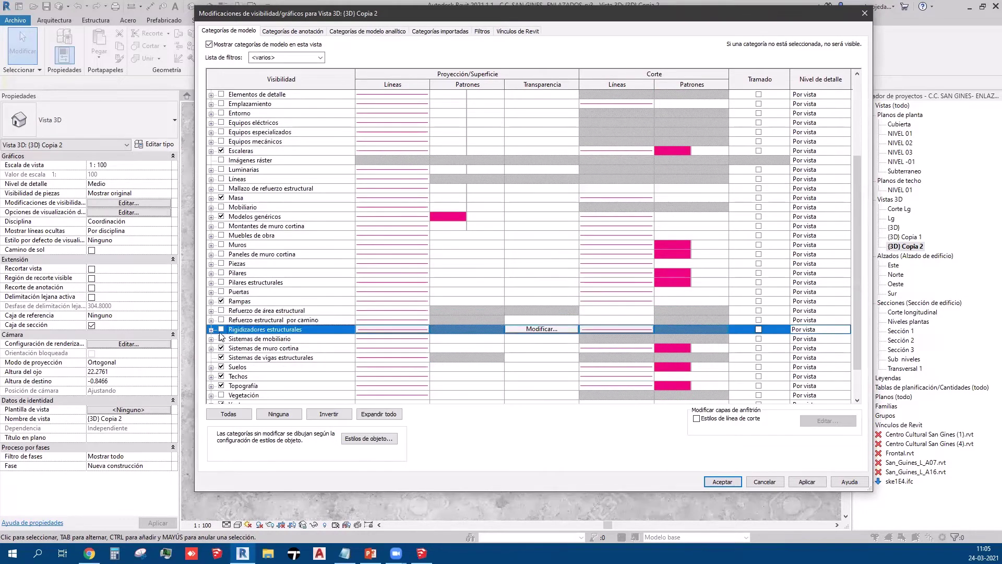
left_click(221, 338)
left_click(221, 357)
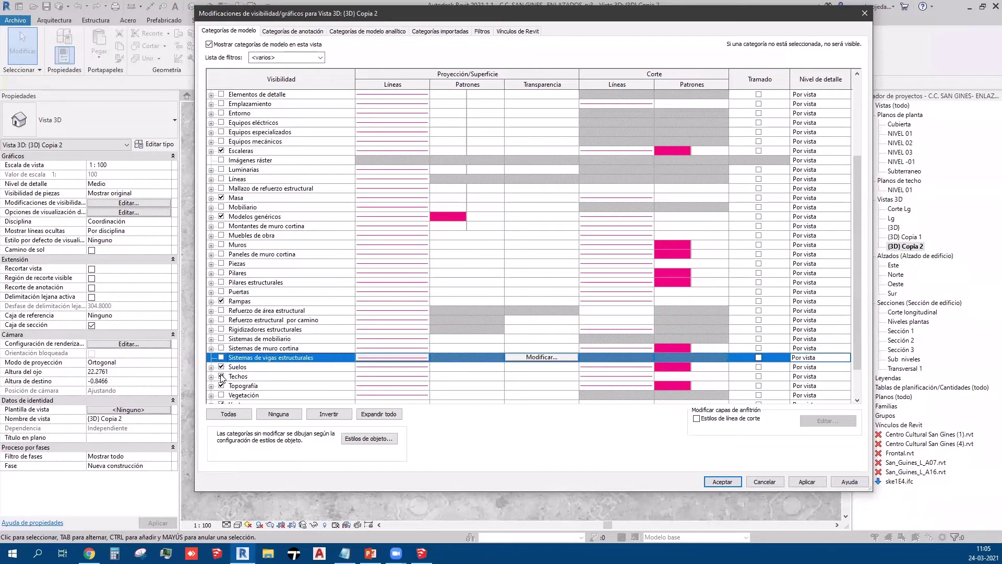
left_click(221, 376)
scroll(230, 355, "down", 2)
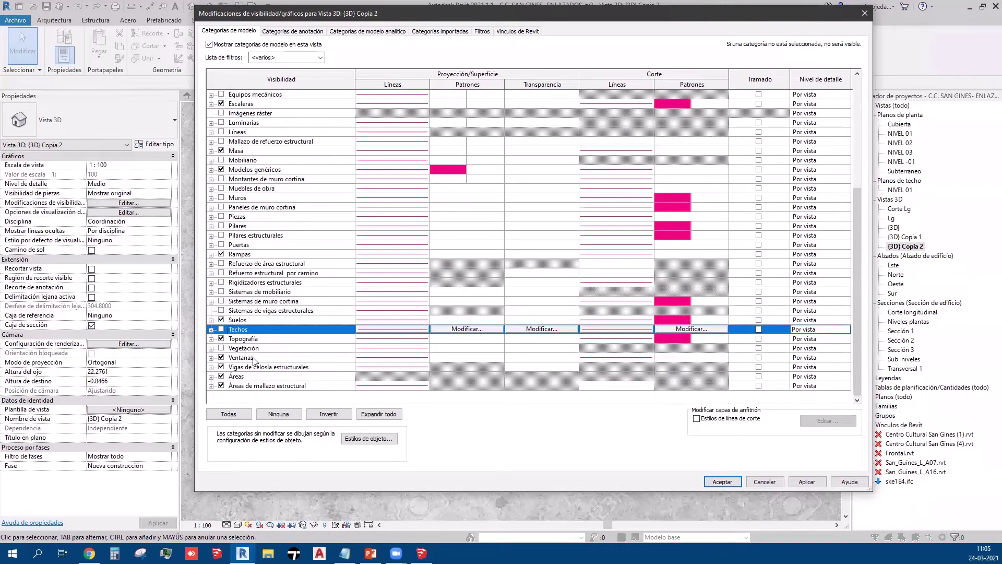
scroll(221, 333, "up", 1)
left_click(222, 338)
Step: Turn off Topografía, Ventanas and Vigas de celosía, restore Cubiertas, and apply the changes
left_click(221, 348)
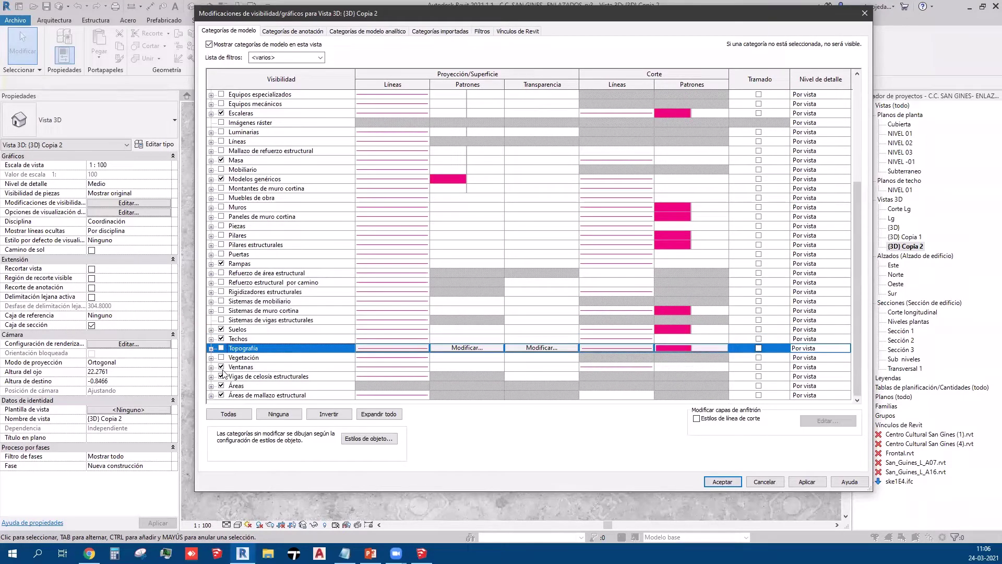
left_click(222, 366)
left_click(221, 385)
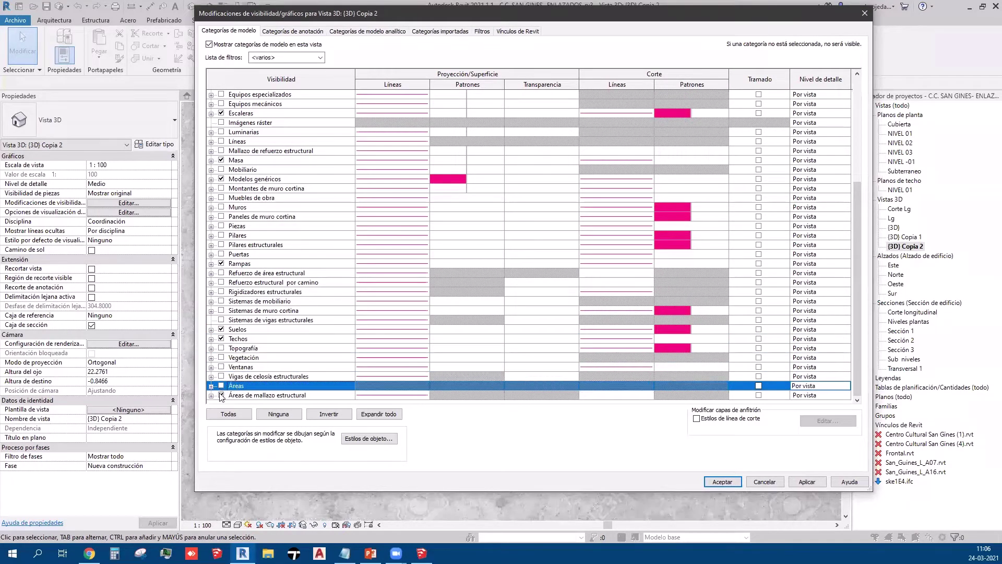
scroll(235, 324, "up", 5)
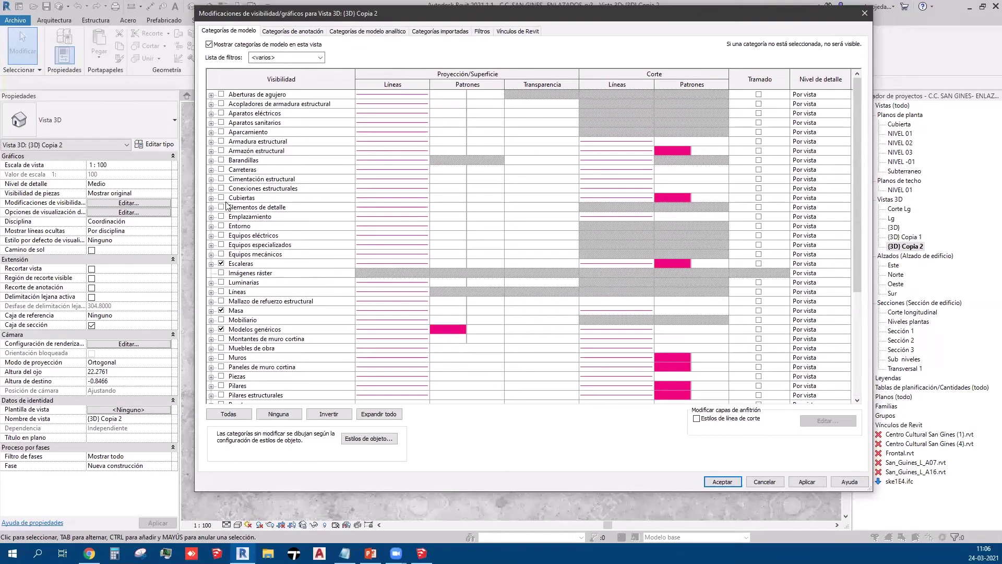
left_click(221, 198)
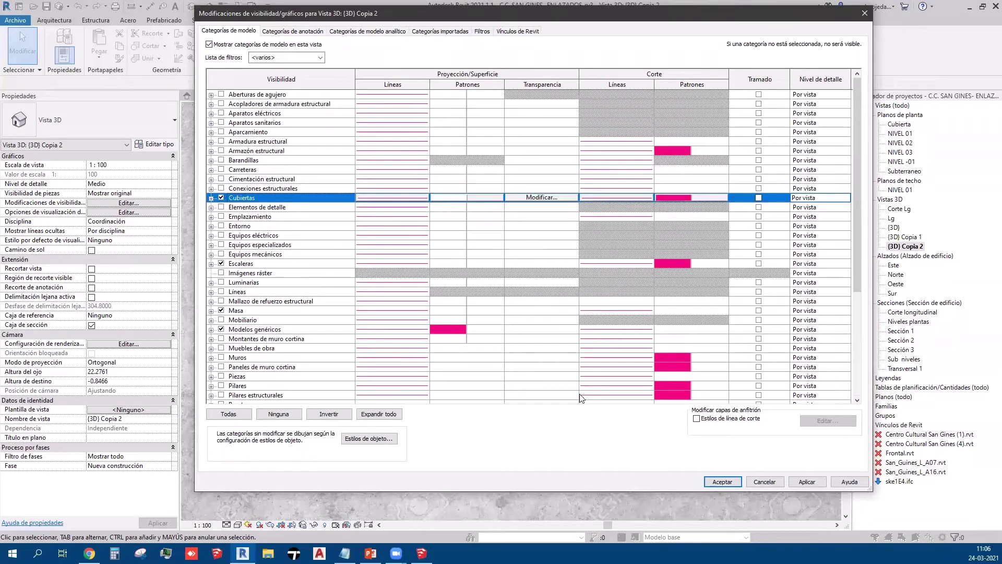
left_click(827, 482)
left_click(733, 478)
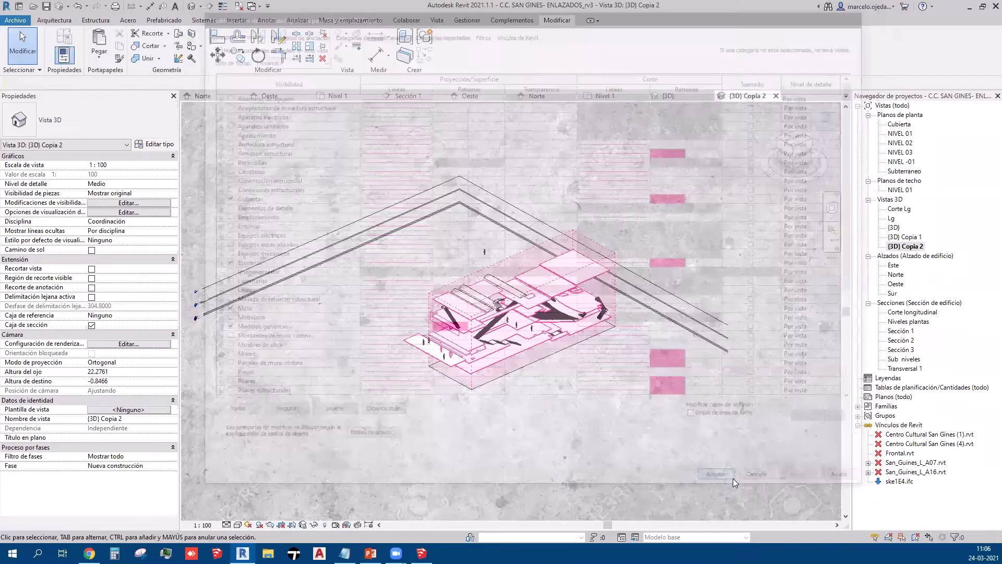
Step: Hide the three long curved tubular masses above the upper floors with Ocultar en vista > Elementos
scroll(594, 408, "up", 1)
scroll(594, 408, "up", 2)
scroll(577, 420, "up", 2)
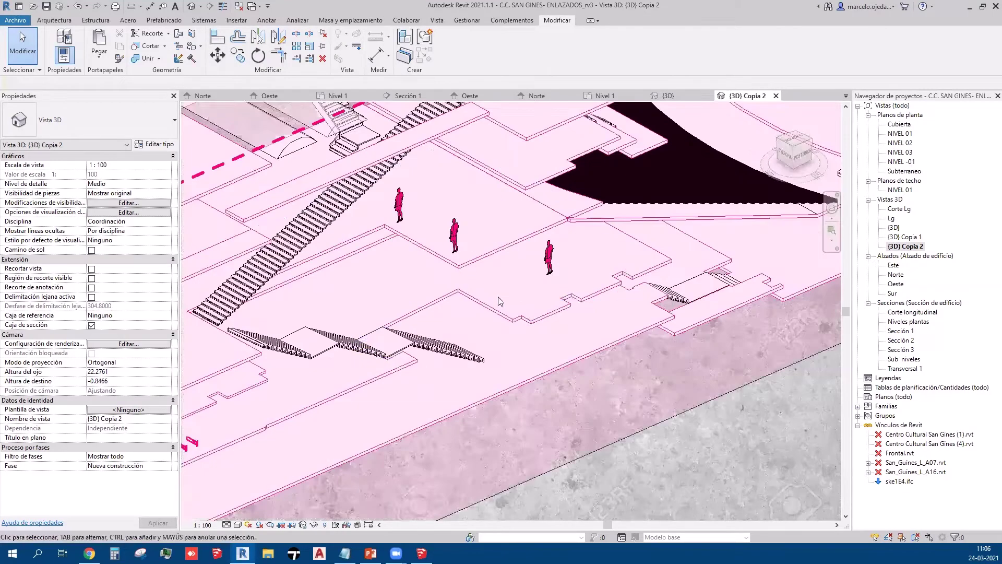
scroll(448, 313, "up", 3)
scroll(626, 397, "down", 2)
scroll(541, 345, "down", 1)
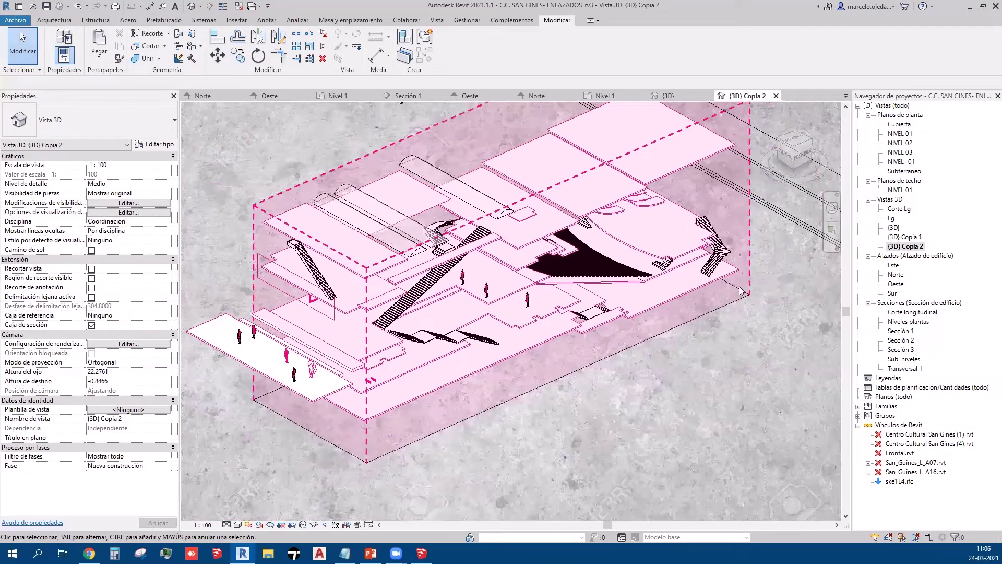
left_click(503, 209)
left_click(418, 225, "ctrl")
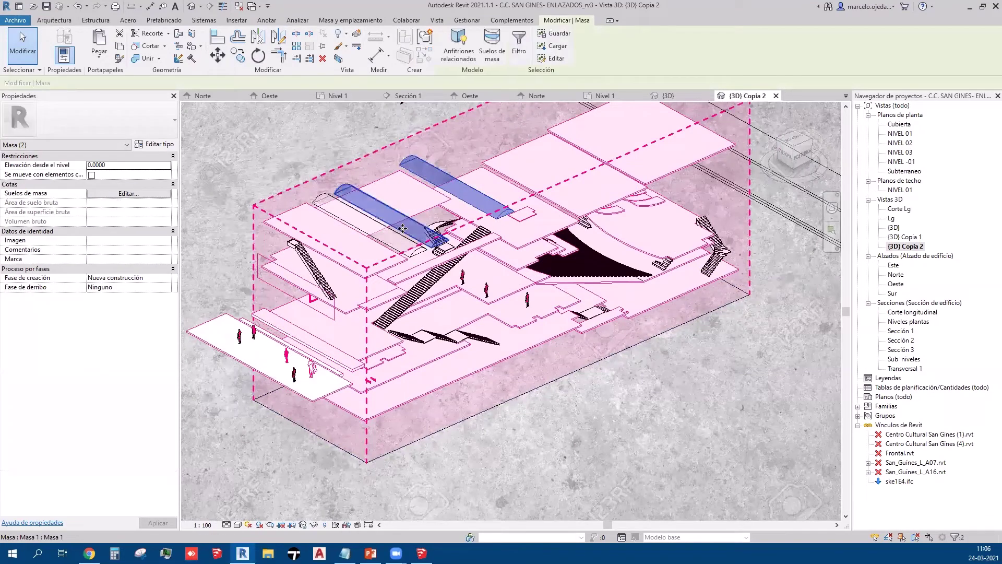
left_click(415, 255, "ctrl")
right_click(415, 254)
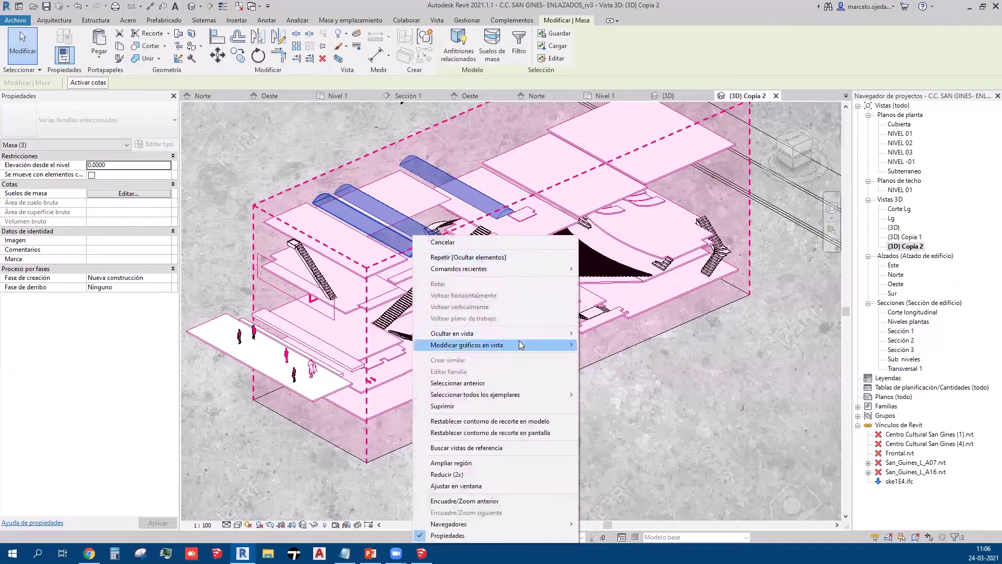
mouse_move(452, 334)
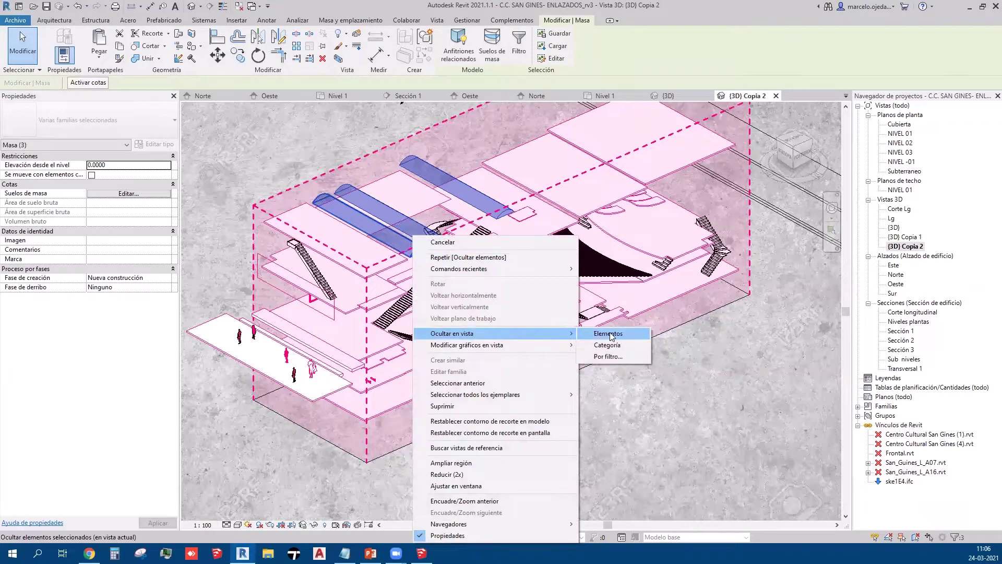
left_click(610, 335)
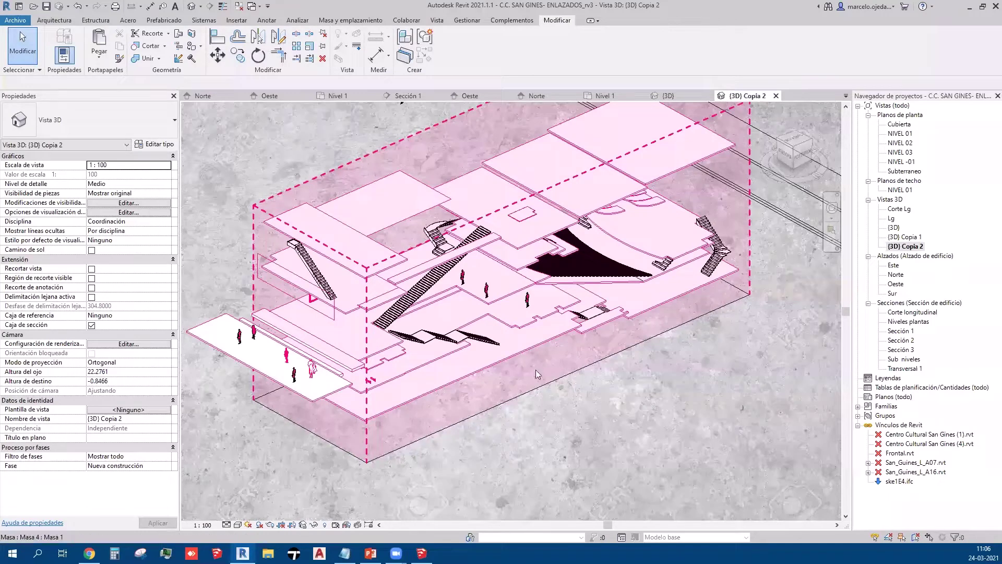
Step: Select all nine stairs in the view and bring up Modificar gráficos en vista for them
left_click(438, 261)
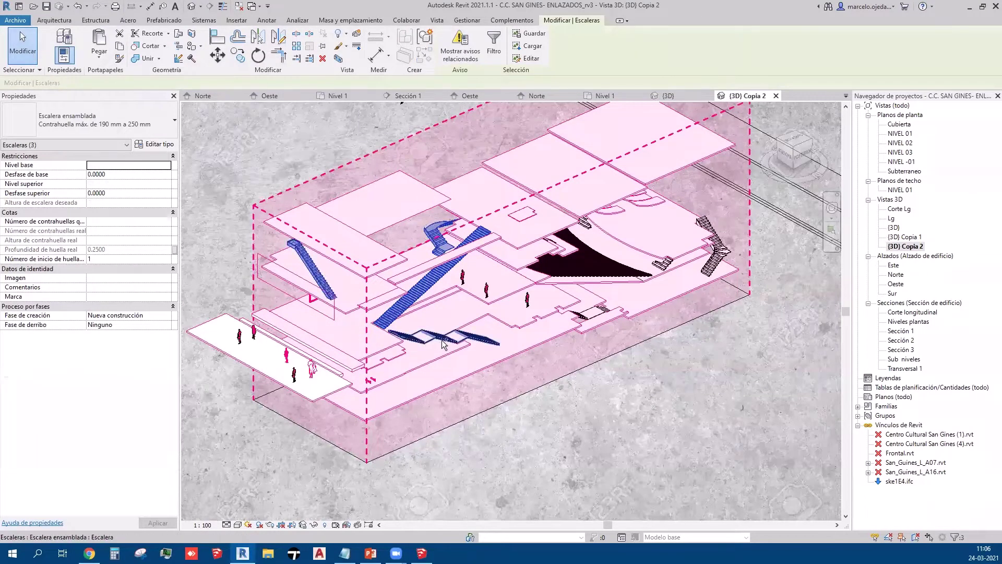
left_click(600, 259, "ctrl")
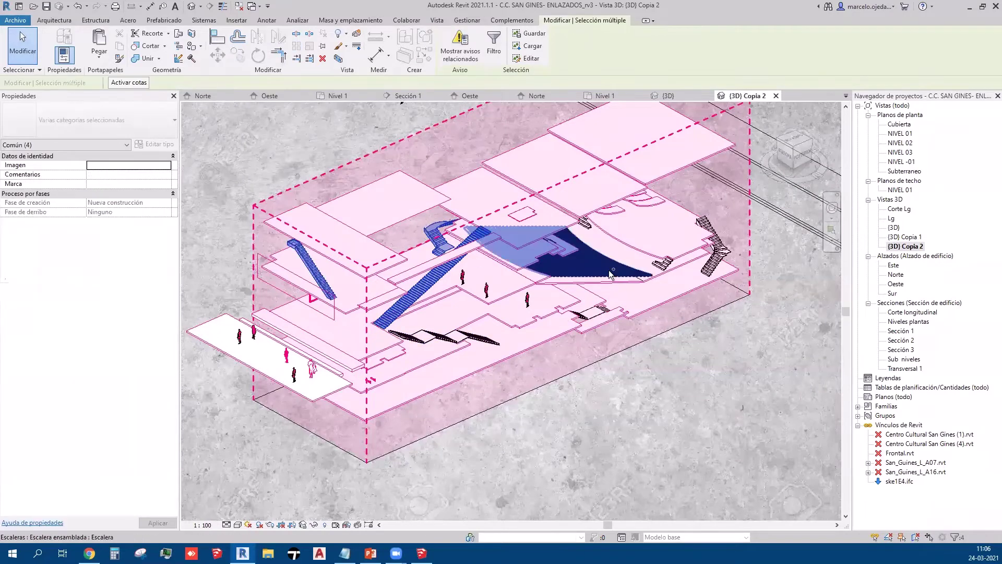
left_click(664, 262, "ctrl")
left_click(715, 245, "ctrl")
left_click(586, 223, "ctrl")
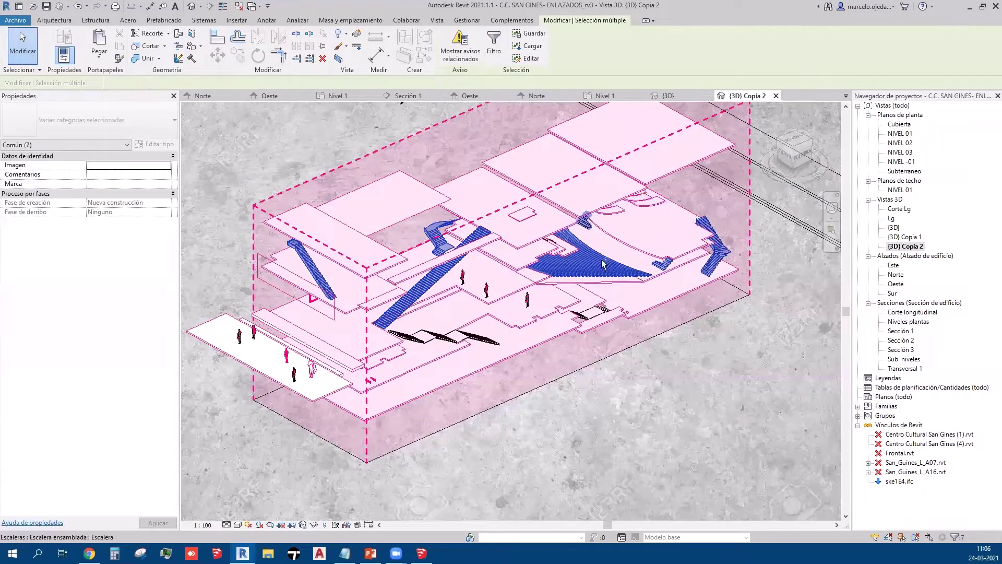
left_click(591, 313, "ctrl")
left_click(454, 337, "ctrl")
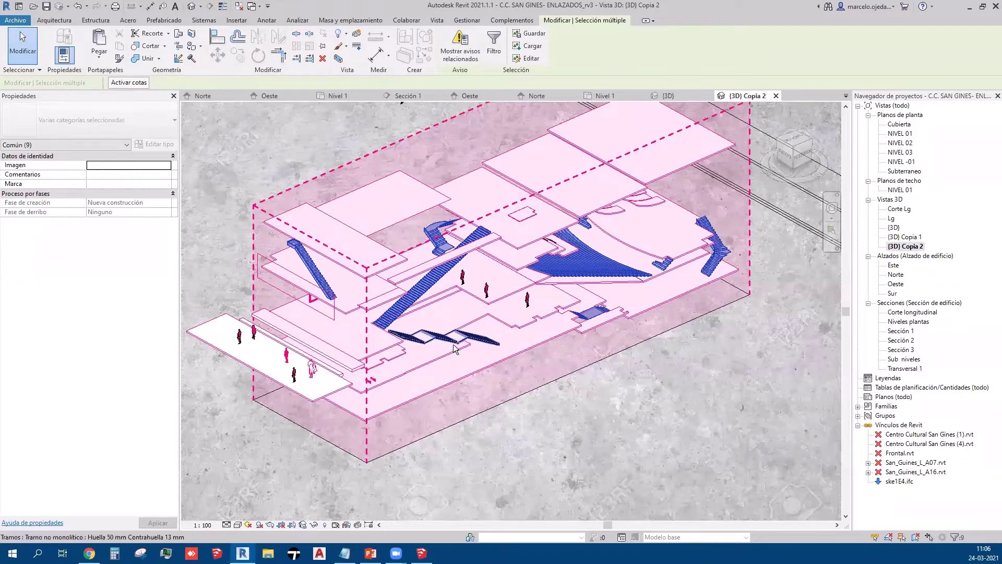
right_click(449, 339)
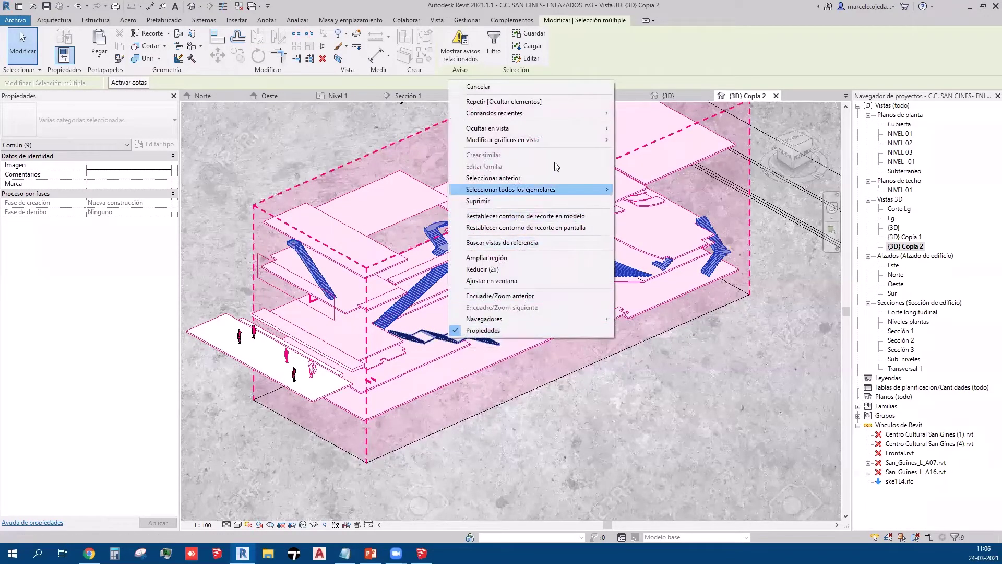
mouse_move(517, 139)
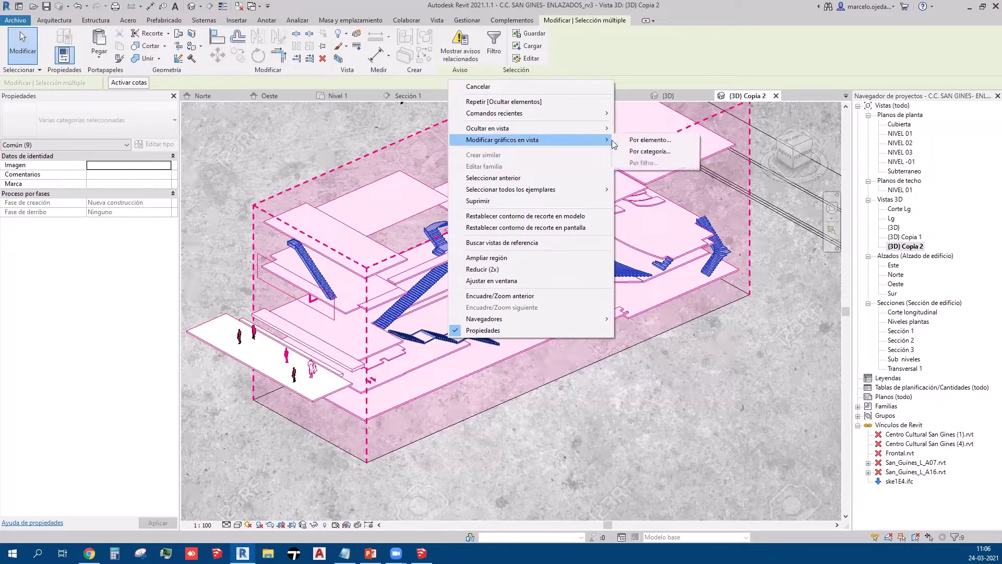
Step: Give the stairs a Relleno uniforme surface pattern in magenta RGB 255-000-128
left_click(650, 140)
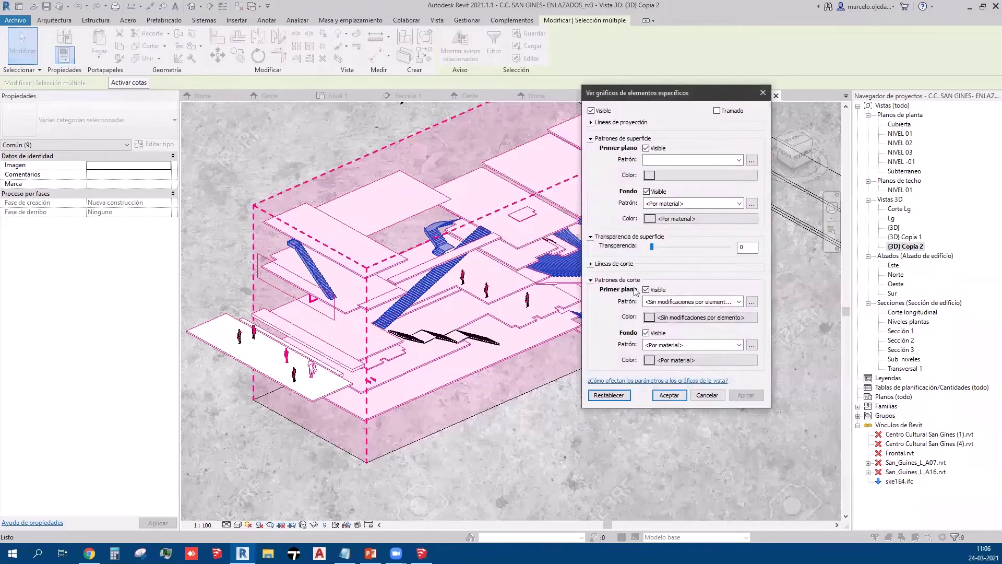
left_click(671, 162)
left_click(679, 174)
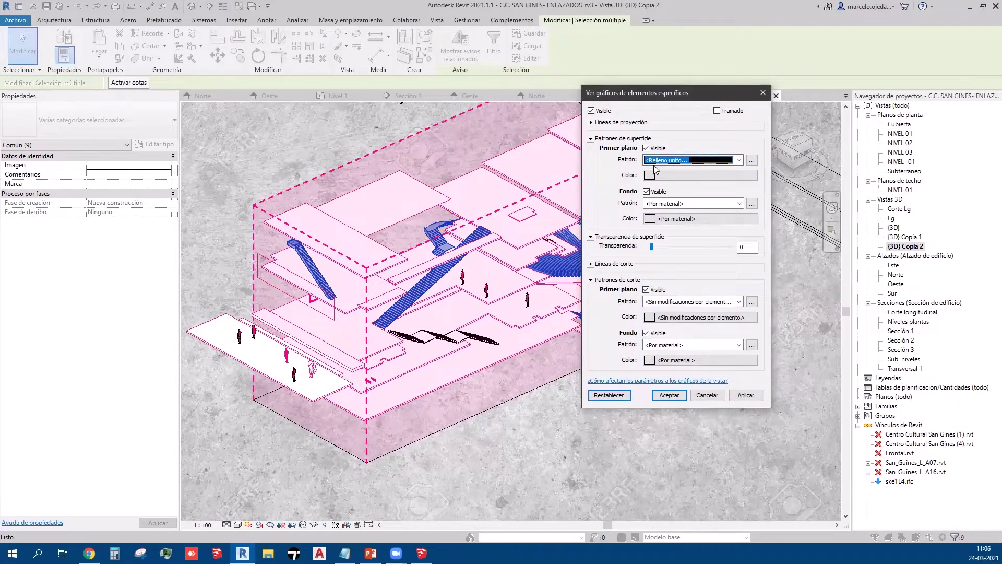
left_click(656, 175)
left_click(663, 198)
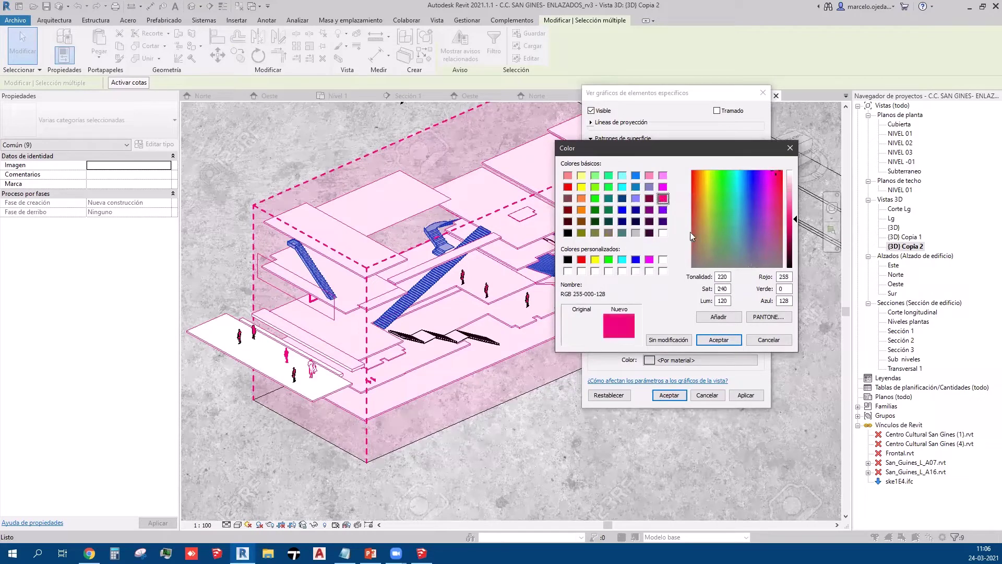
left_click(720, 342)
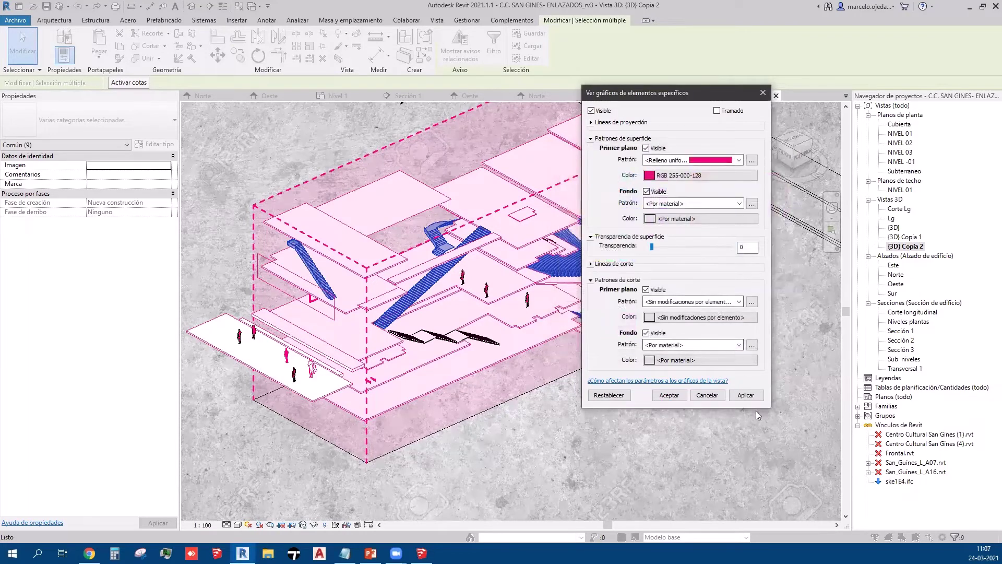
left_click(746, 397)
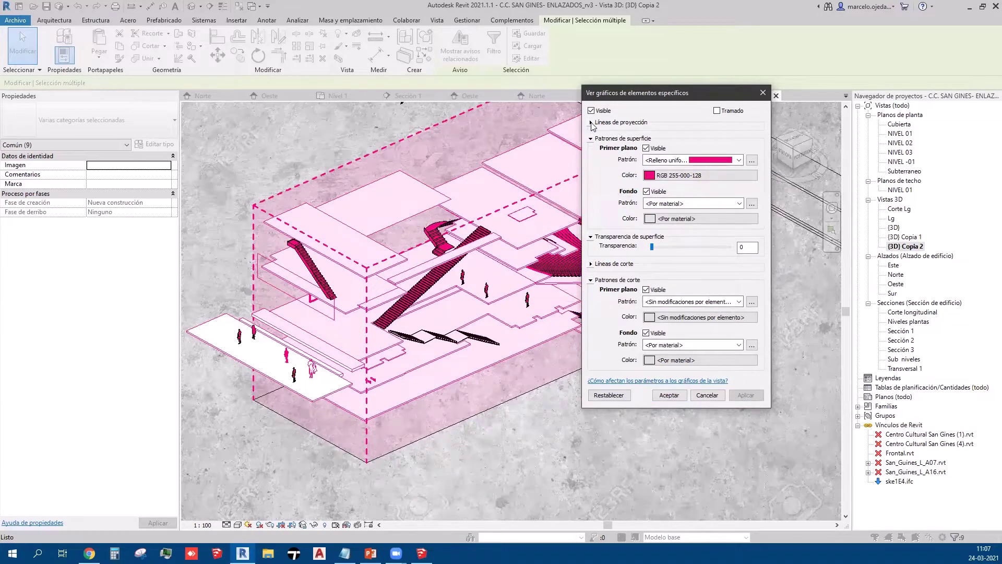
Step: Set the stair projection lines to Sólido, magenta RGB 255-000-128, weight 1, and accept
left_click(592, 123)
left_click(721, 134)
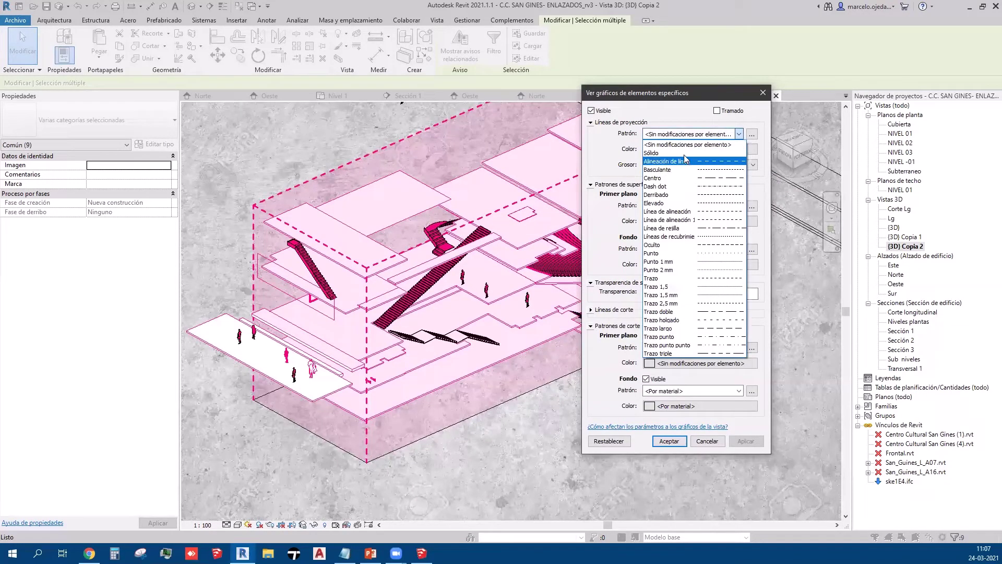
left_click(689, 155)
left_click(662, 221)
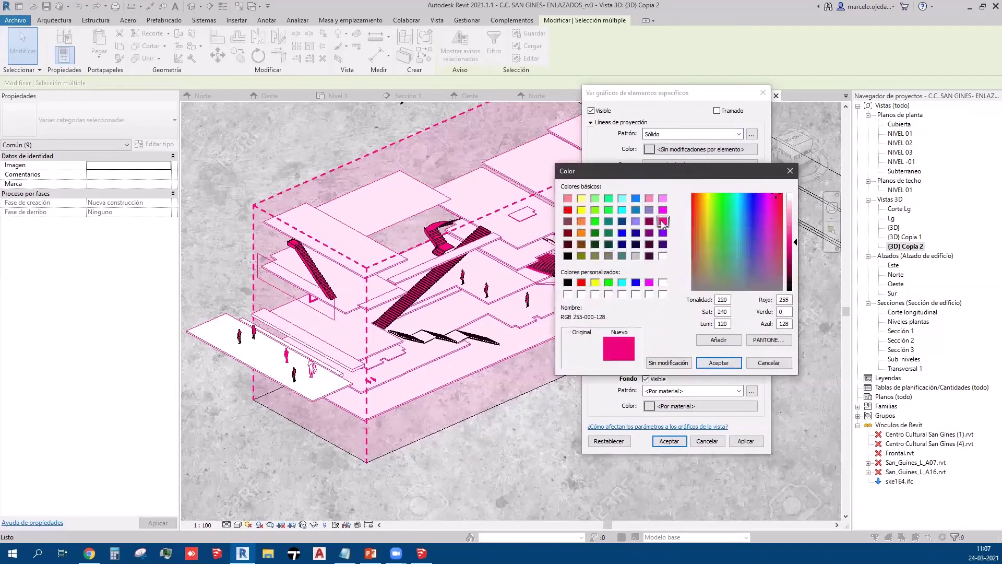
left_click(718, 362)
left_click(700, 165)
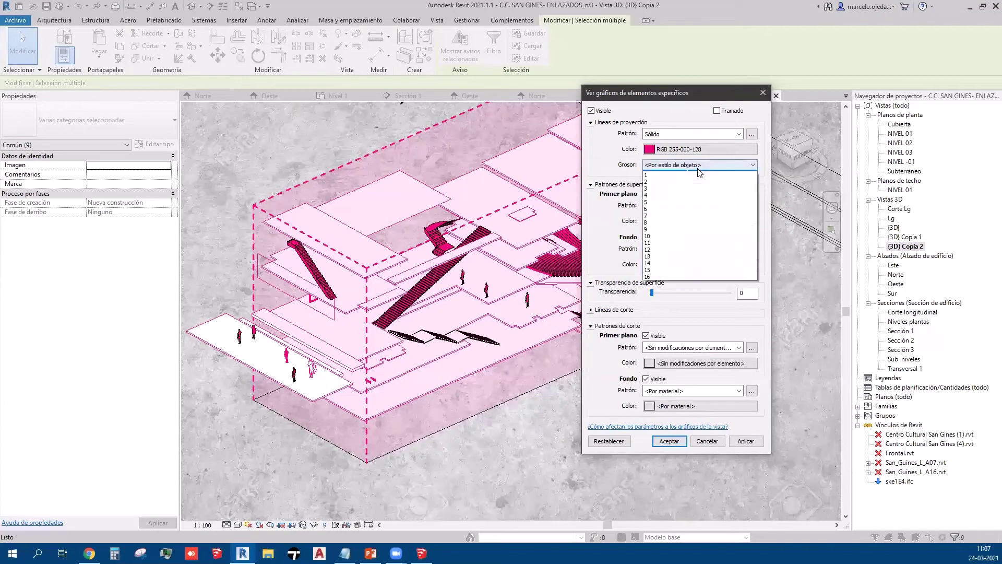
left_click(688, 182)
left_click(749, 442)
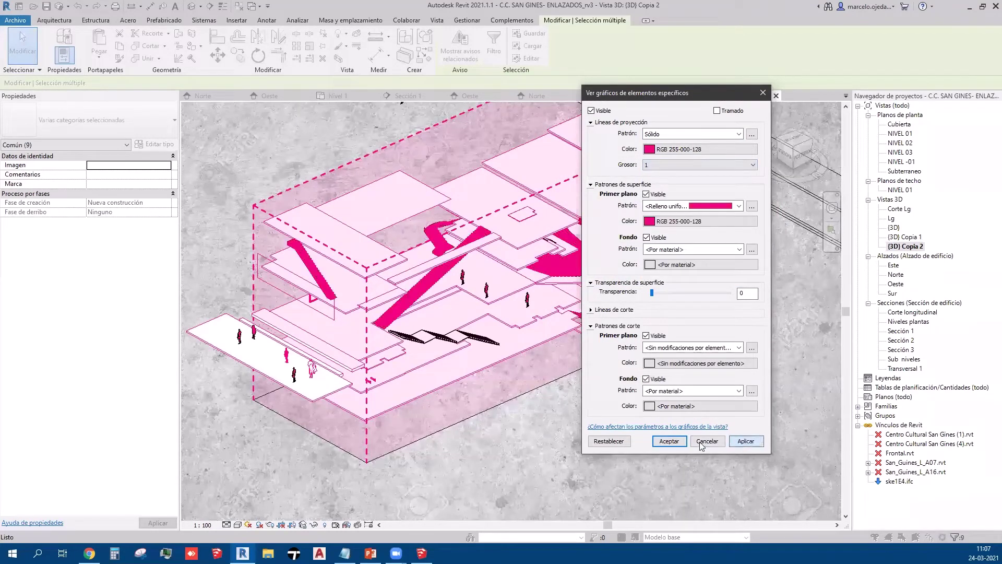
left_click(668, 442)
Step: Deselect the stairs, select all 22 floors, and give them 50 surface transparency
left_click(664, 434)
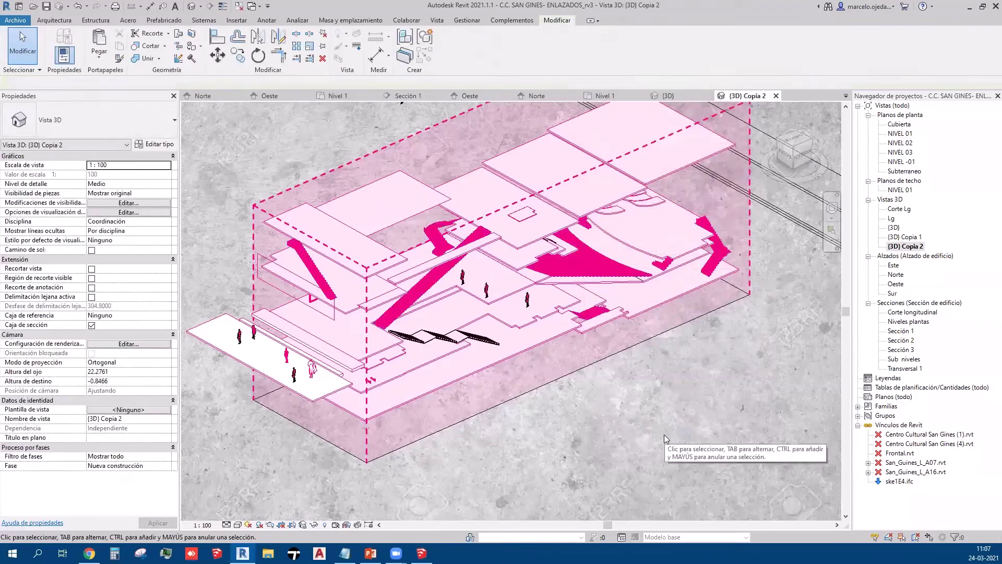
scroll(615, 463, "down", 1)
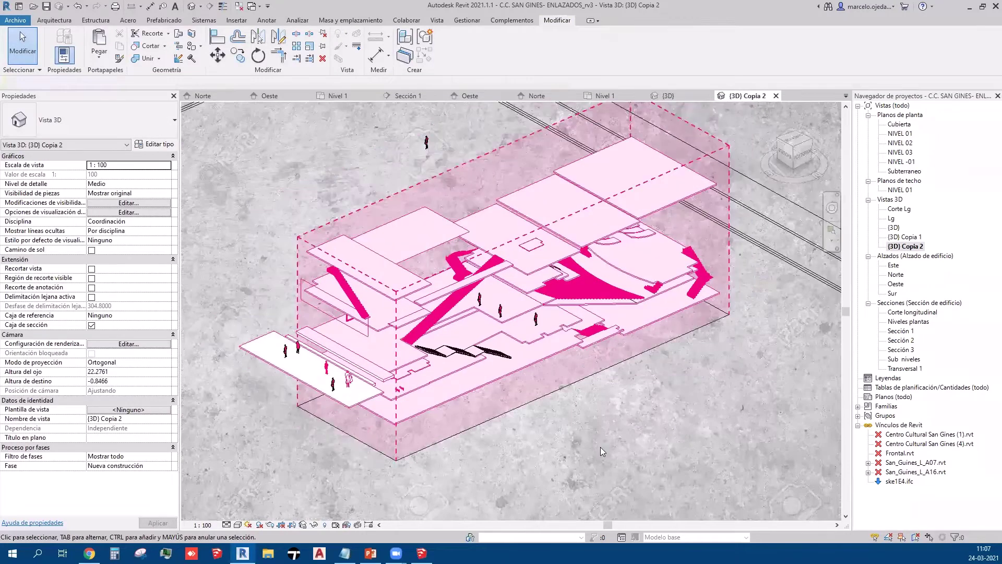
left_click(482, 391)
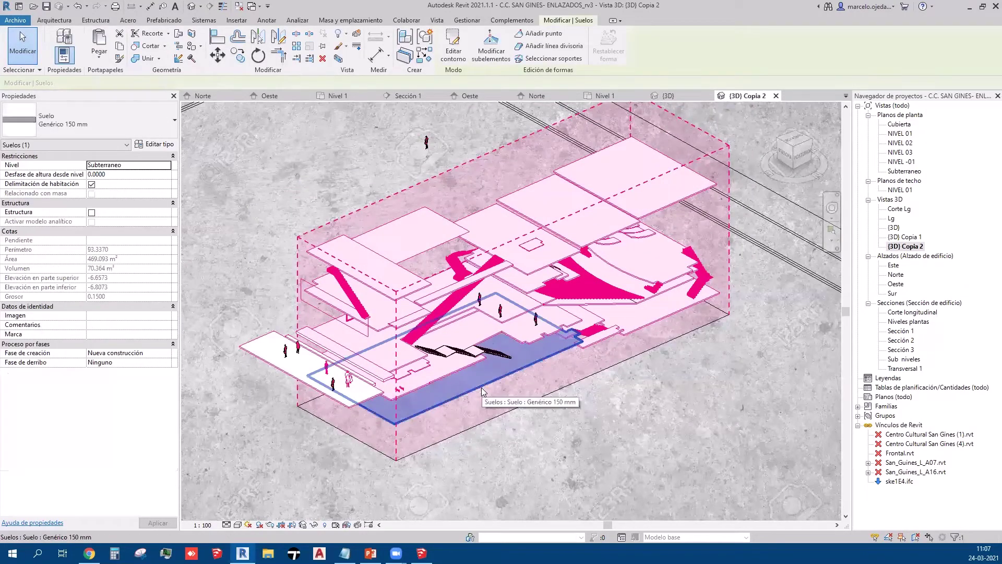
right_click(482, 391)
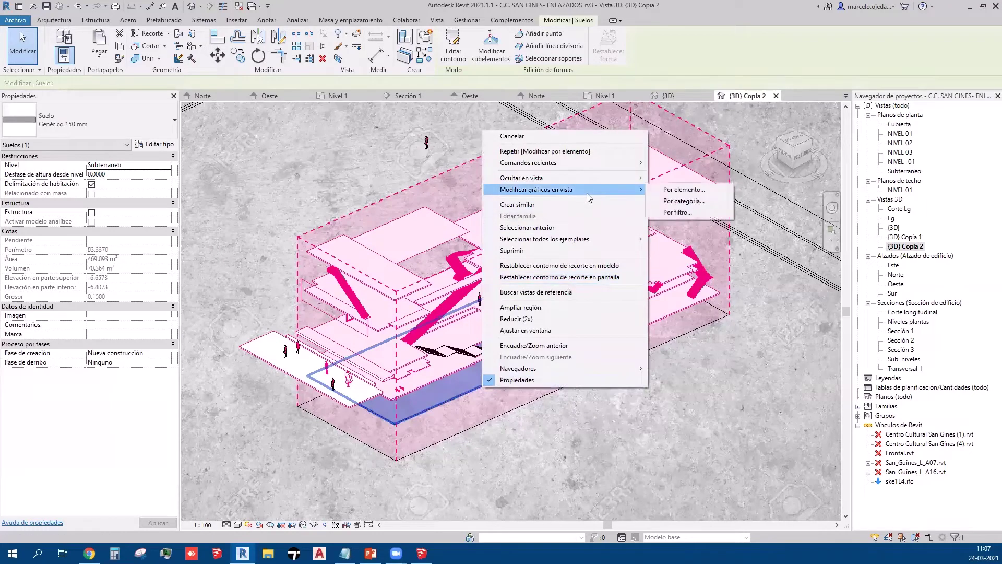
mouse_move(548, 239)
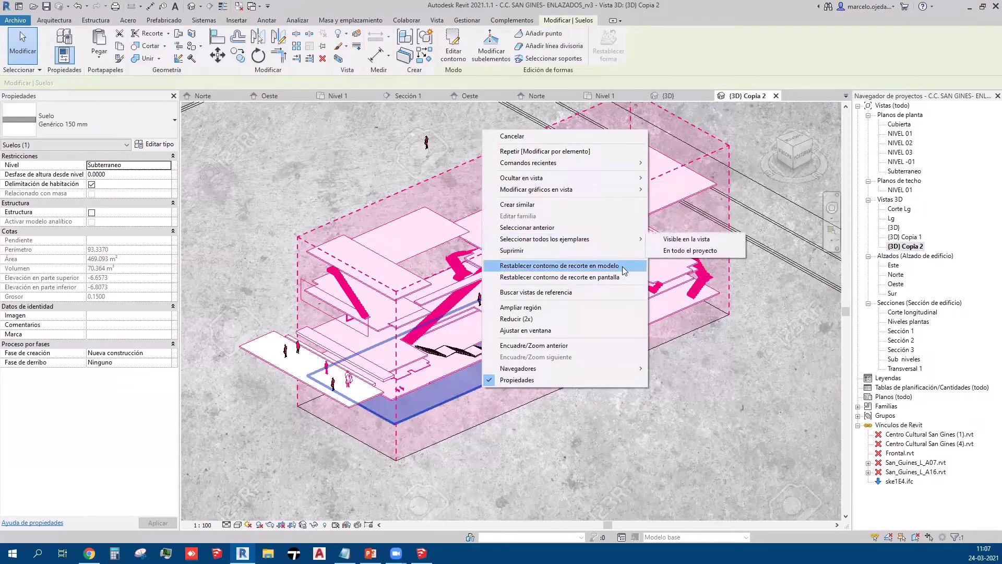
left_click(685, 240)
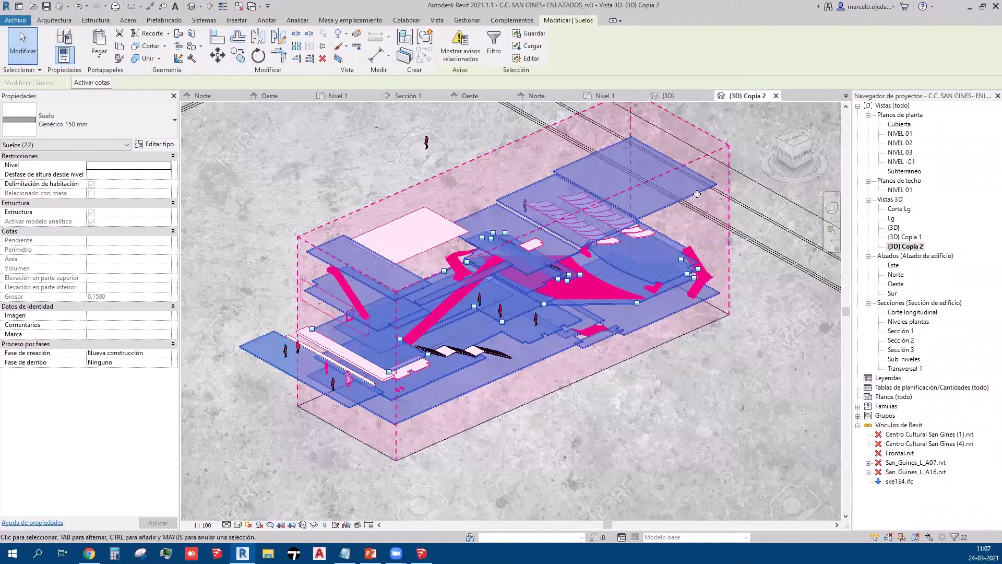
right_click(522, 226)
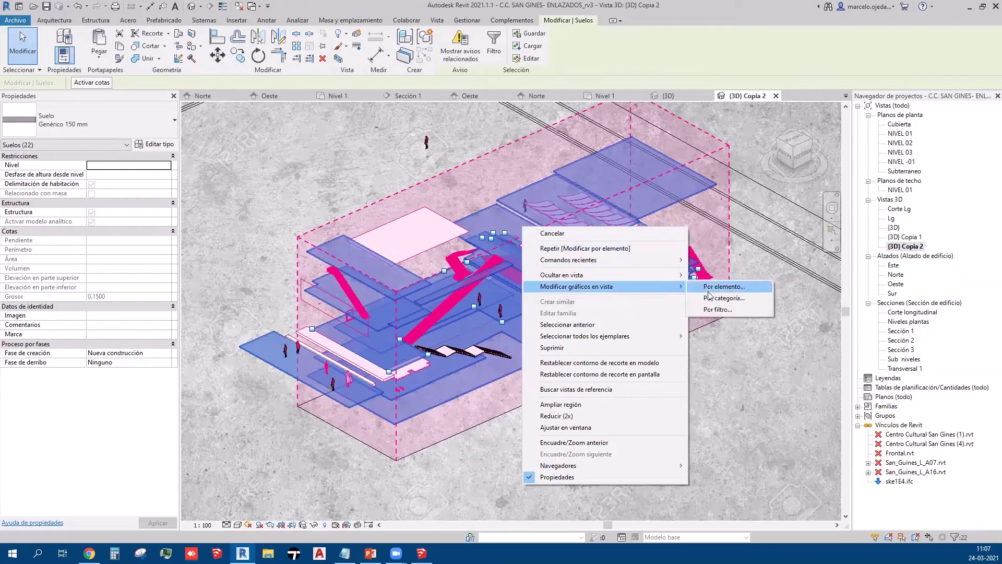
mouse_move(576, 286)
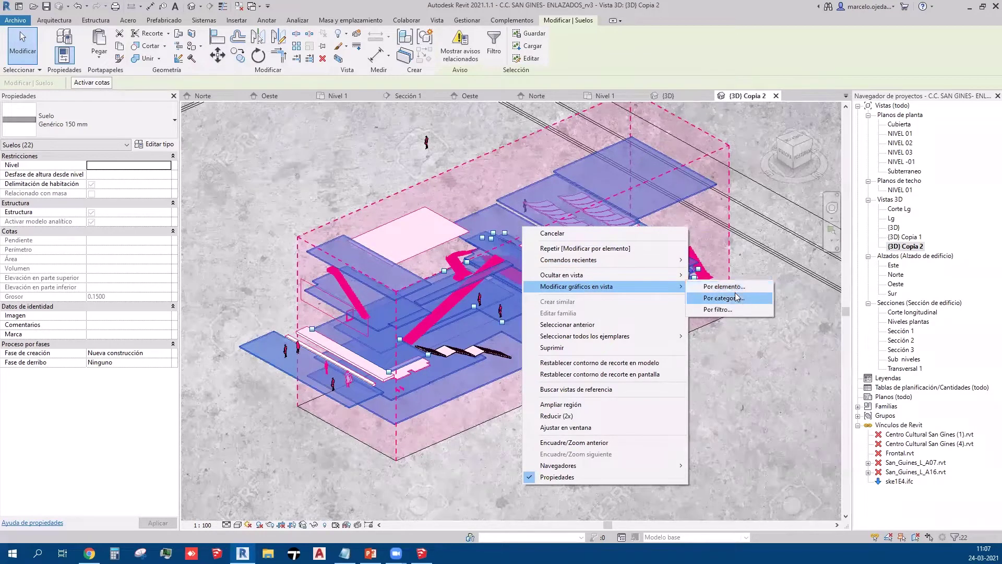
left_click(736, 290)
type("50")
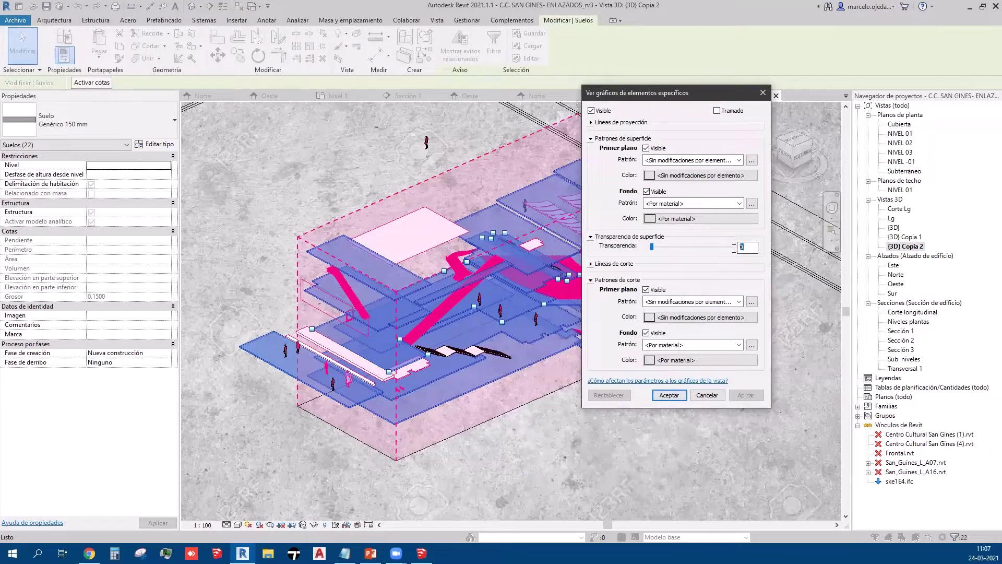
left_click(700, 395)
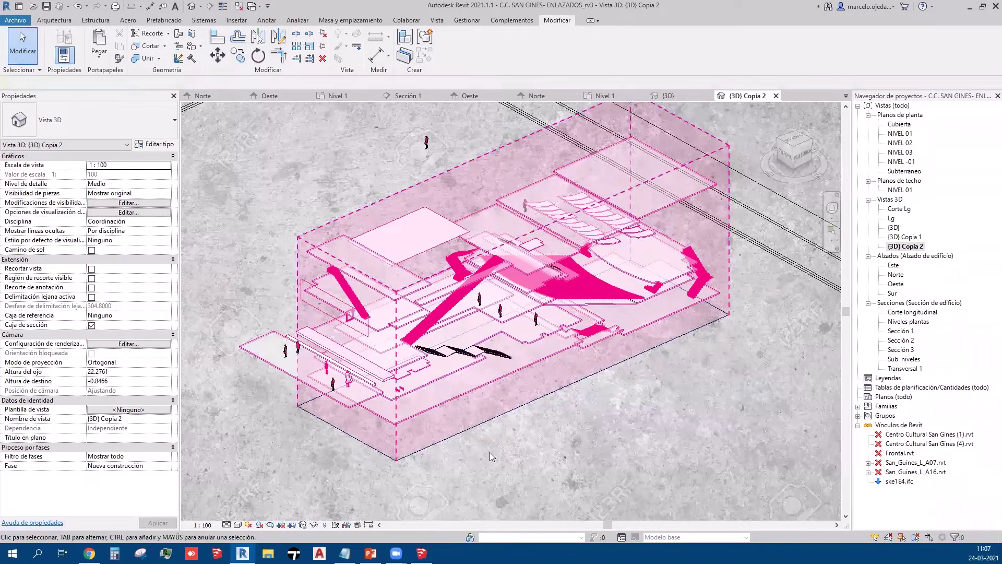
Step: Resize the translucent mass box around the building, then deselect it and pan the view
left_click(422, 450)
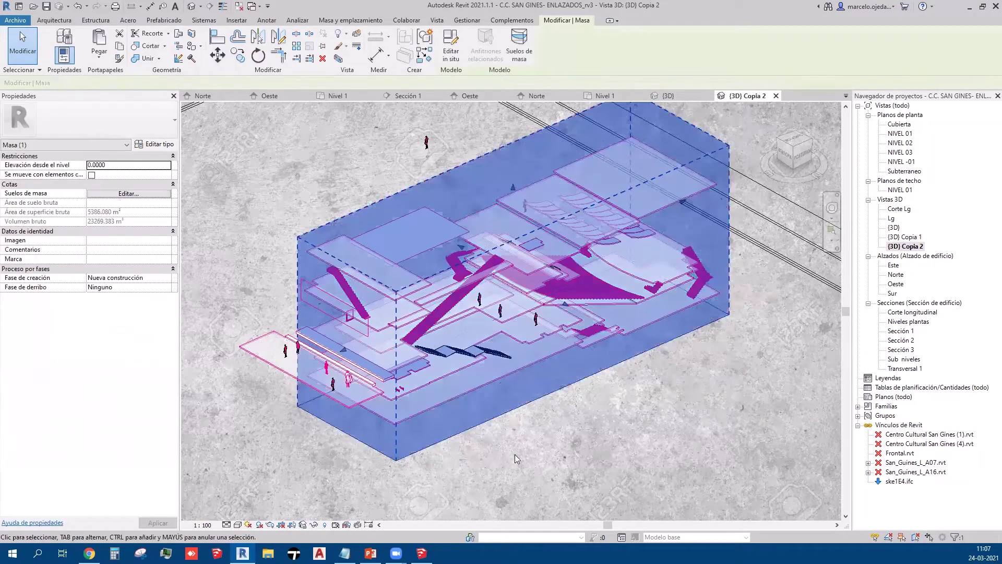
left_click(578, 453)
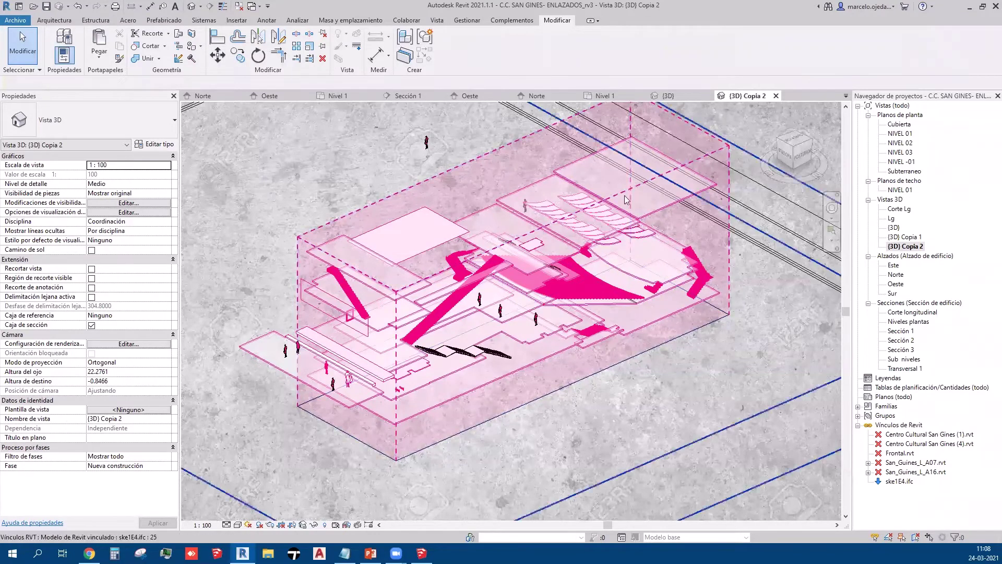
left_click(404, 196)
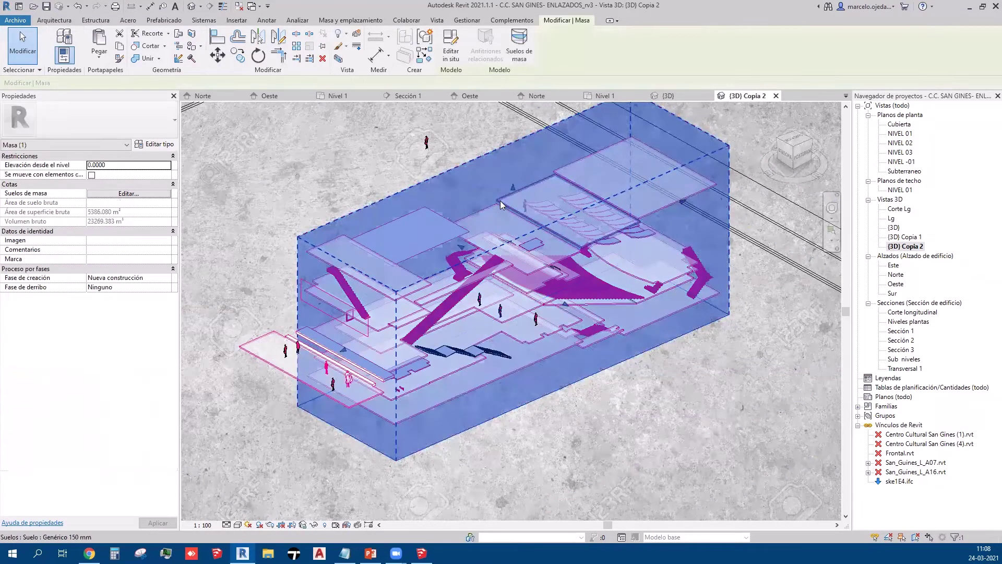
left_click_drag(512, 196, 513, 201)
left_click(656, 422)
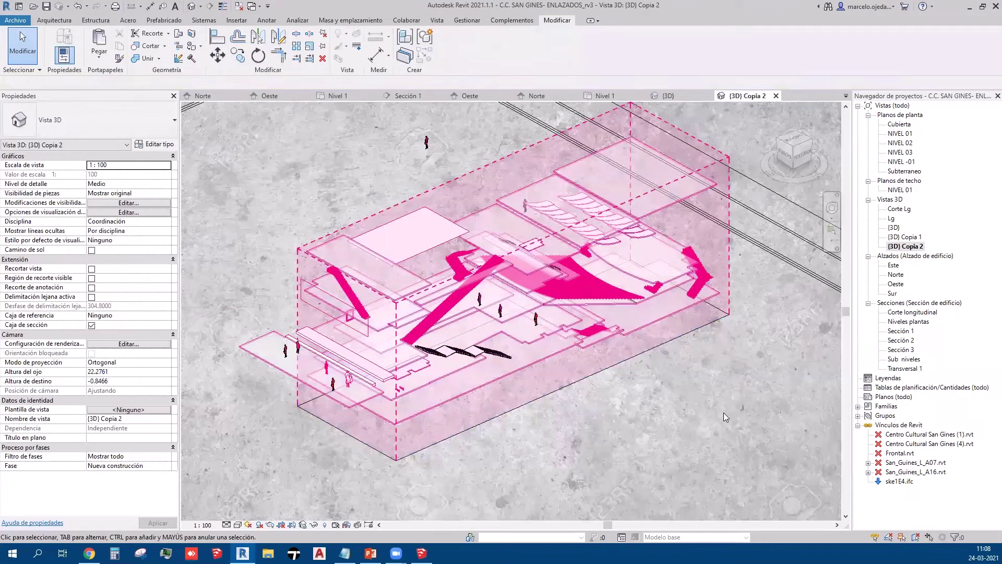
middle_click_drag(723, 412, 672, 420)
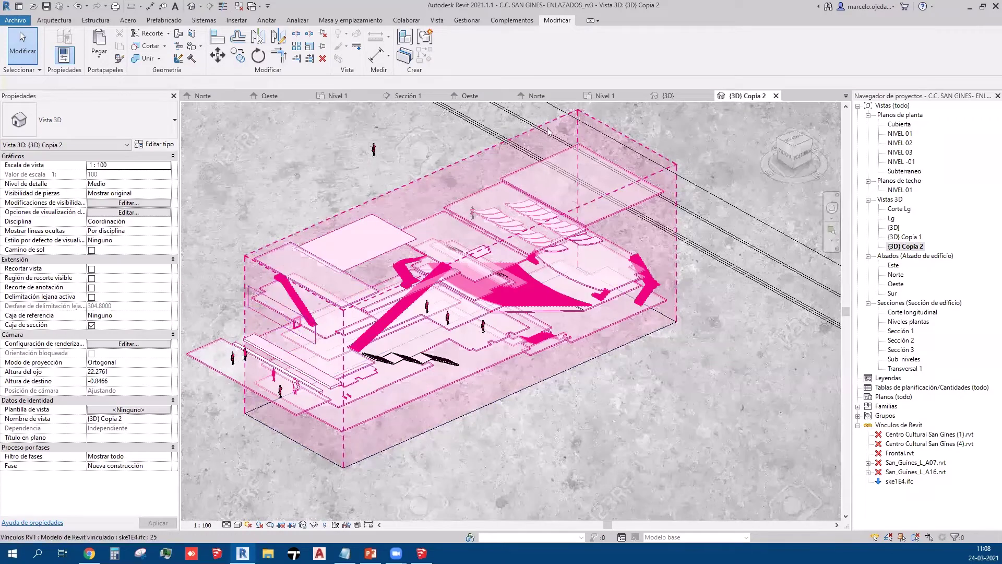
Step: Switch to Proyecto3's {3D} view and put the Masa 1 box into in-place editing
left_click(686, 98)
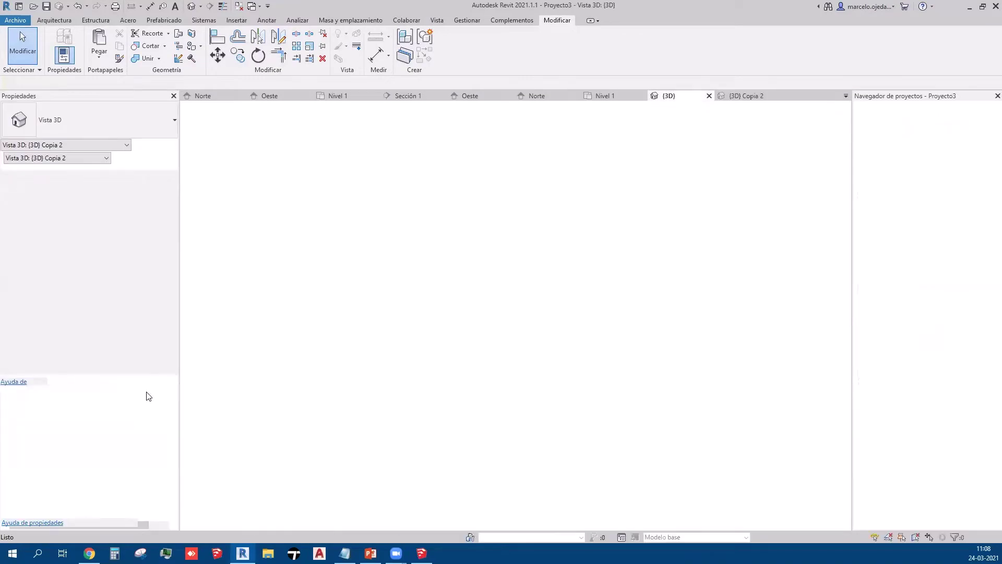
middle_click_drag(388, 386, 443, 413)
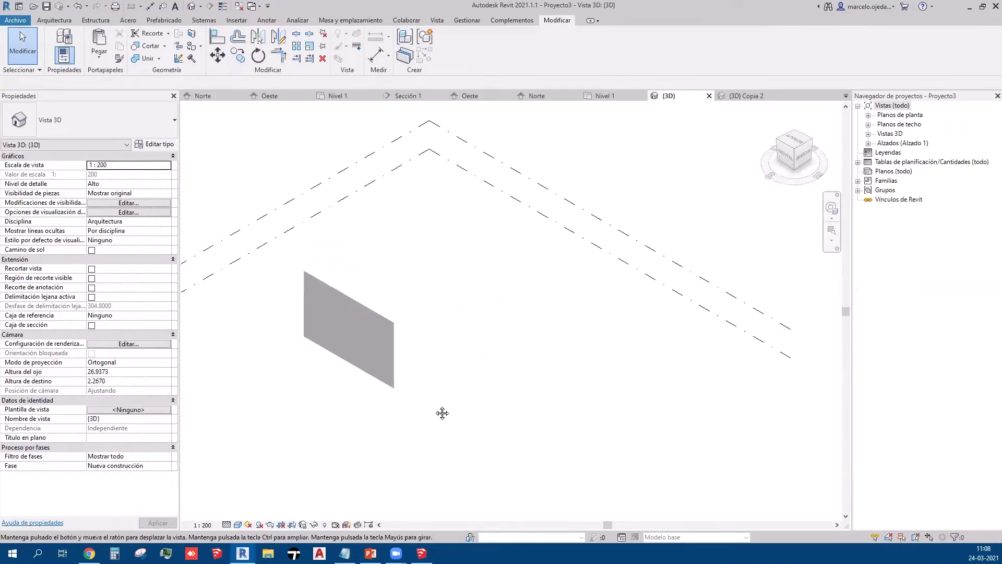
left_click(424, 377)
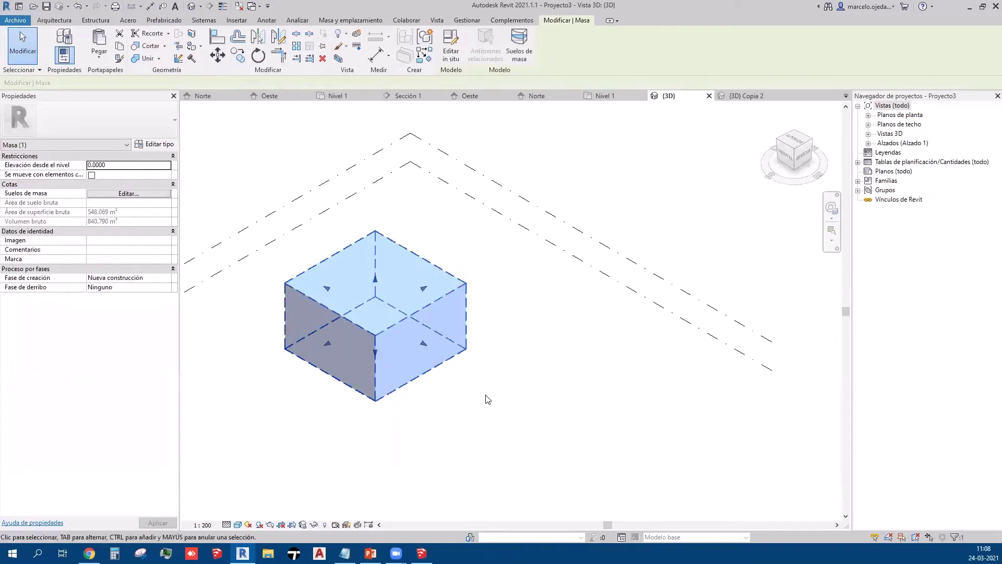
middle_click_drag(498, 401, 522, 376)
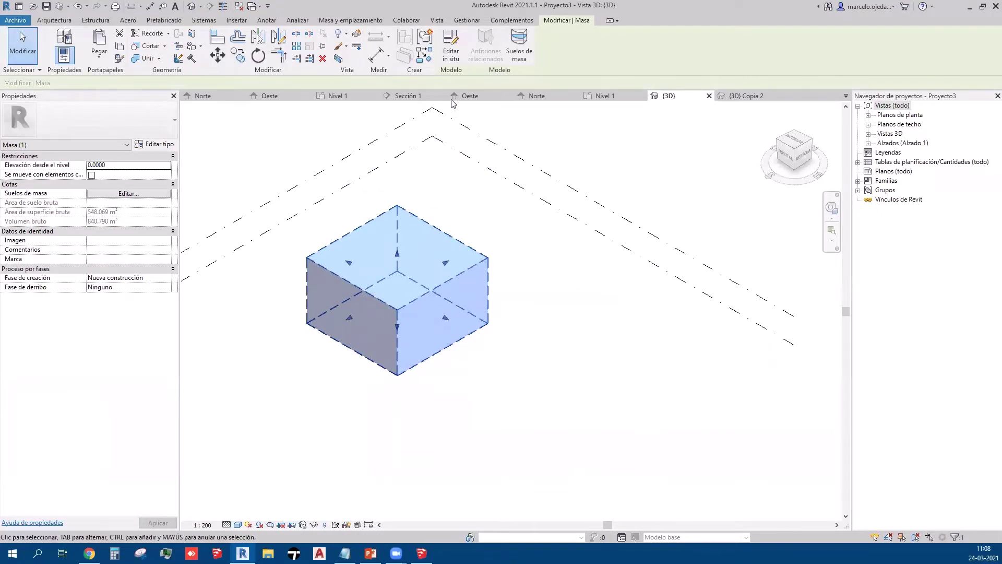
left_click(451, 52)
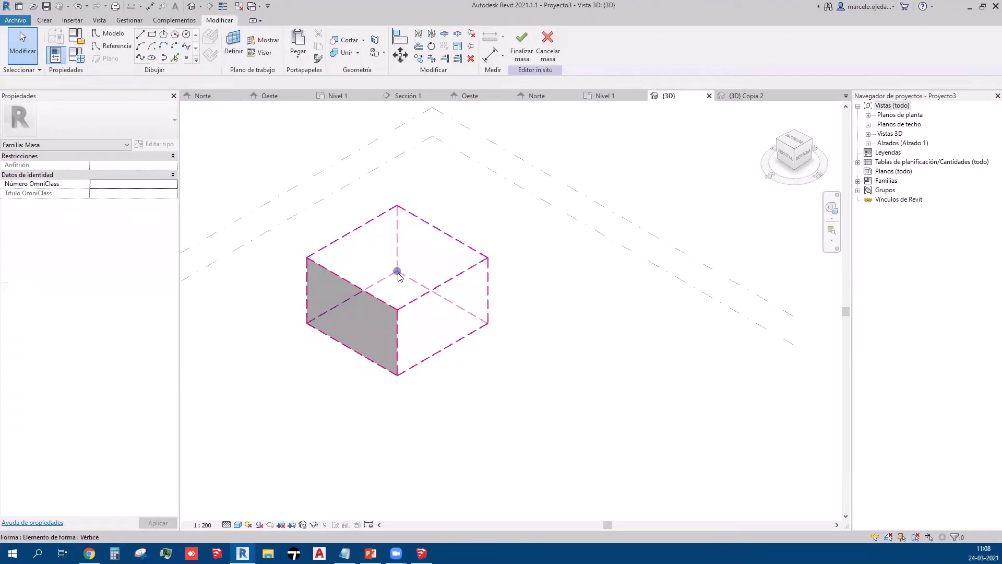
scroll(397, 272, "up", 2)
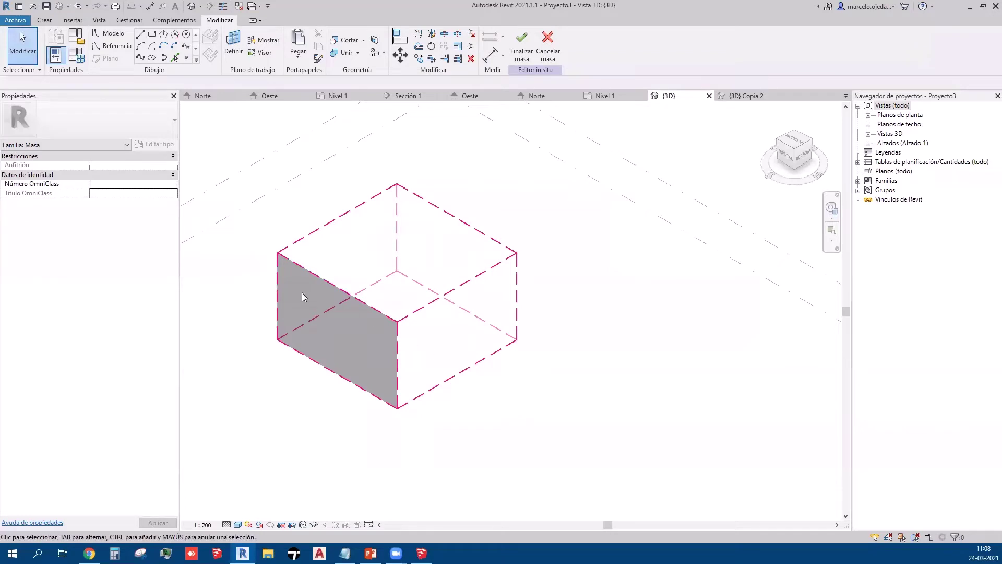
Step: Draw a small rectangle of model lines on the box's front face
left_click(111, 34)
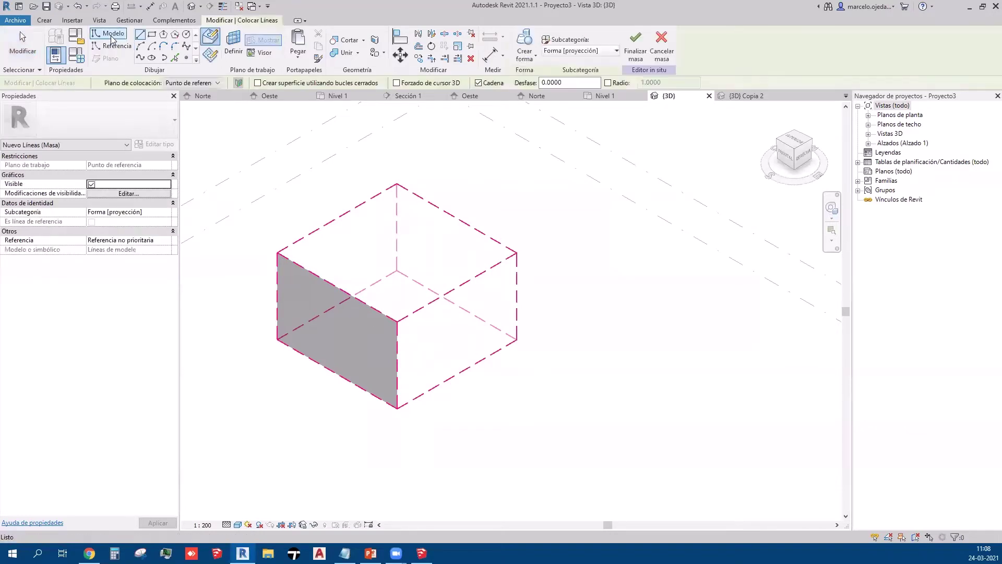
left_click(346, 306)
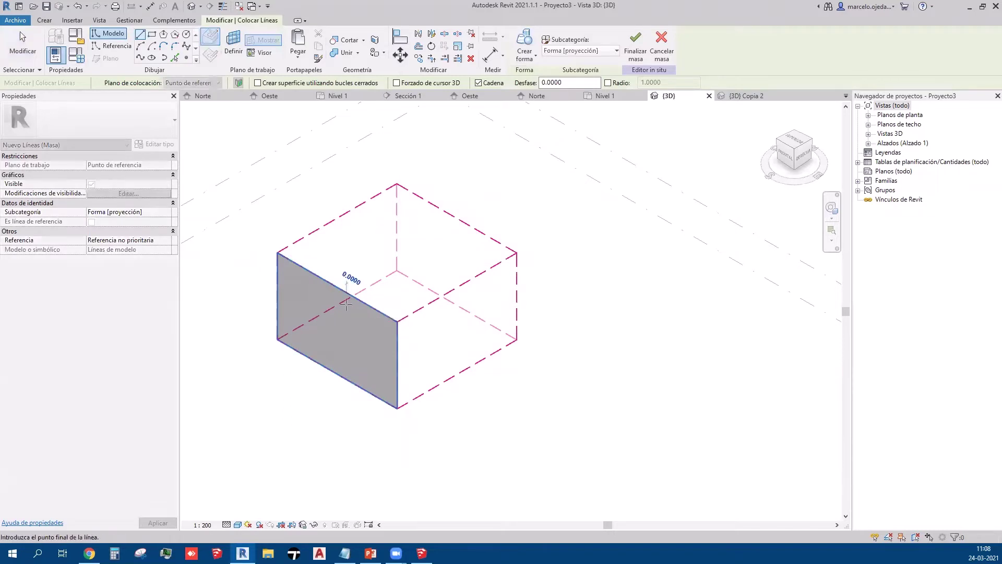
left_click(345, 334)
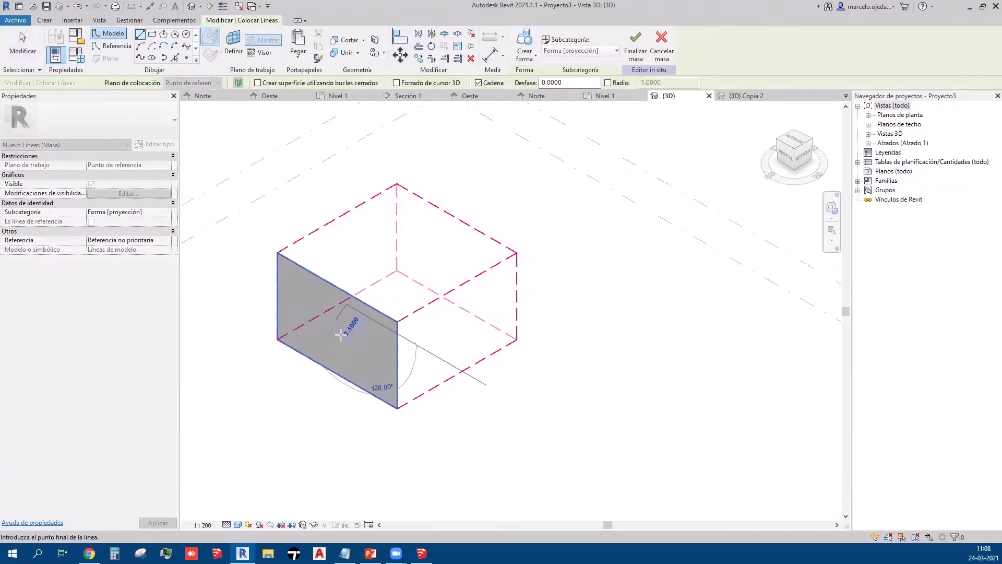
left_click(310, 306)
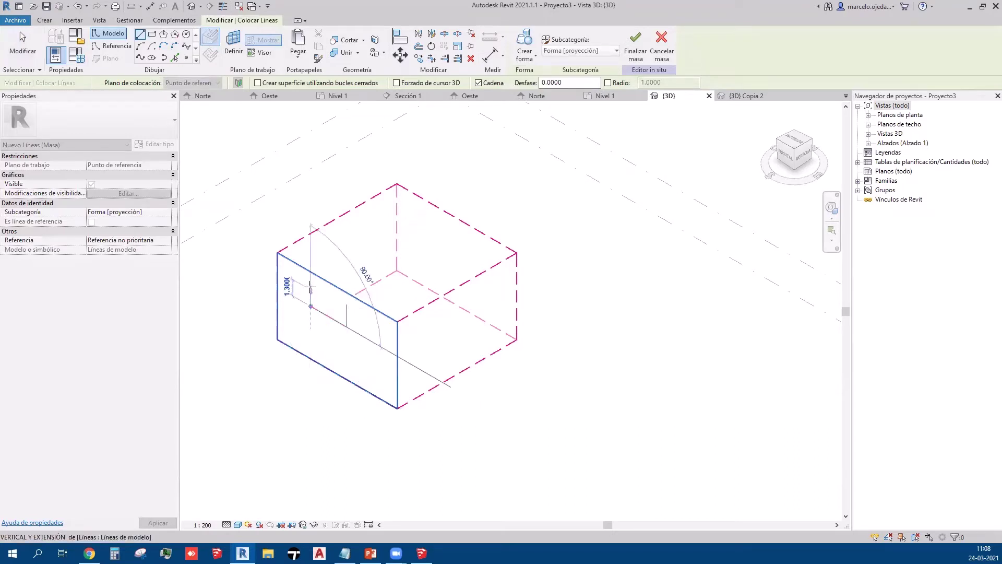
left_click(310, 285)
left_click(347, 304)
key("Escape")
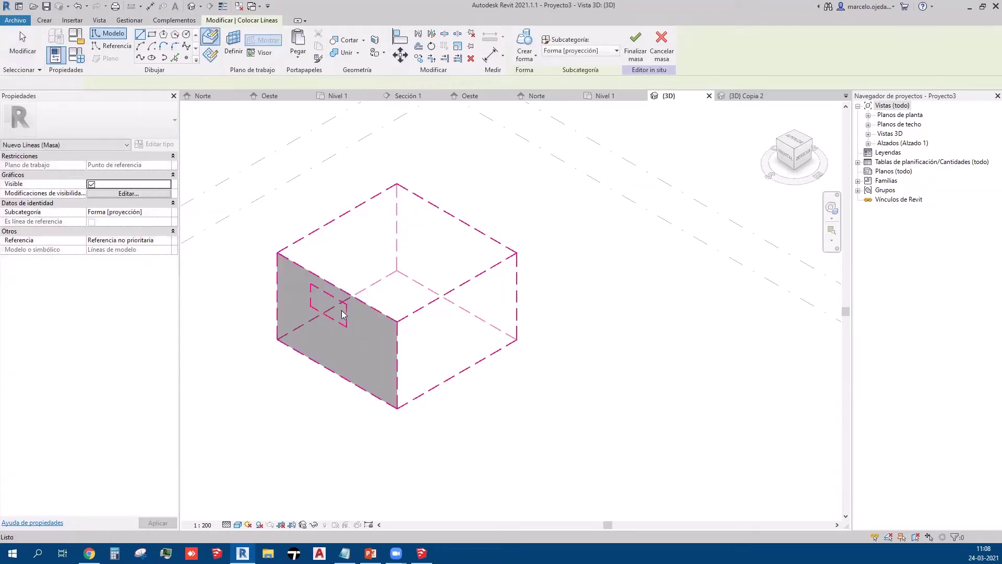
key("Escape")
Step: Select the four rectangle lines and make them a Forma sólida extrusion
left_click_drag(305, 255, 355, 341)
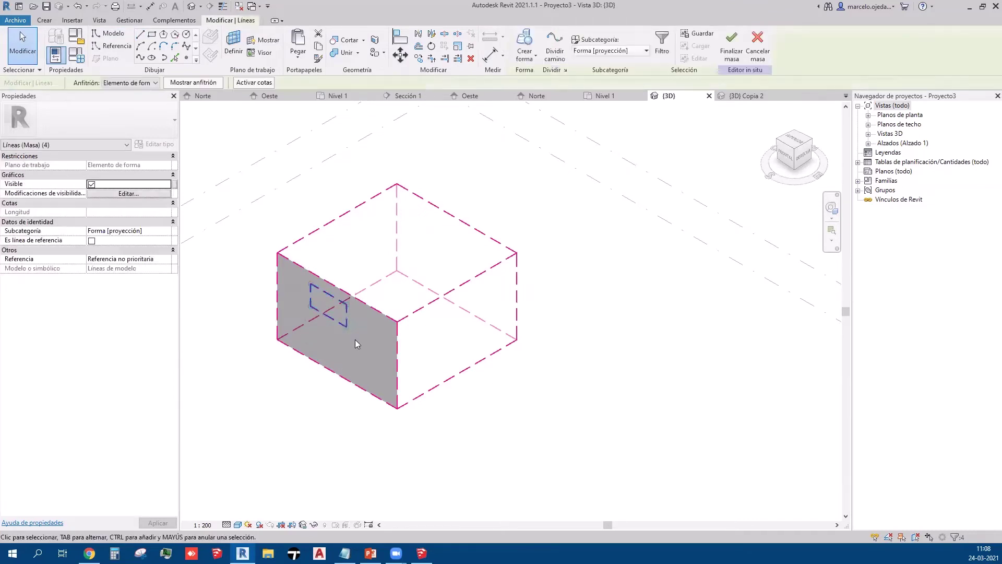
left_click(525, 58)
left_click(535, 78)
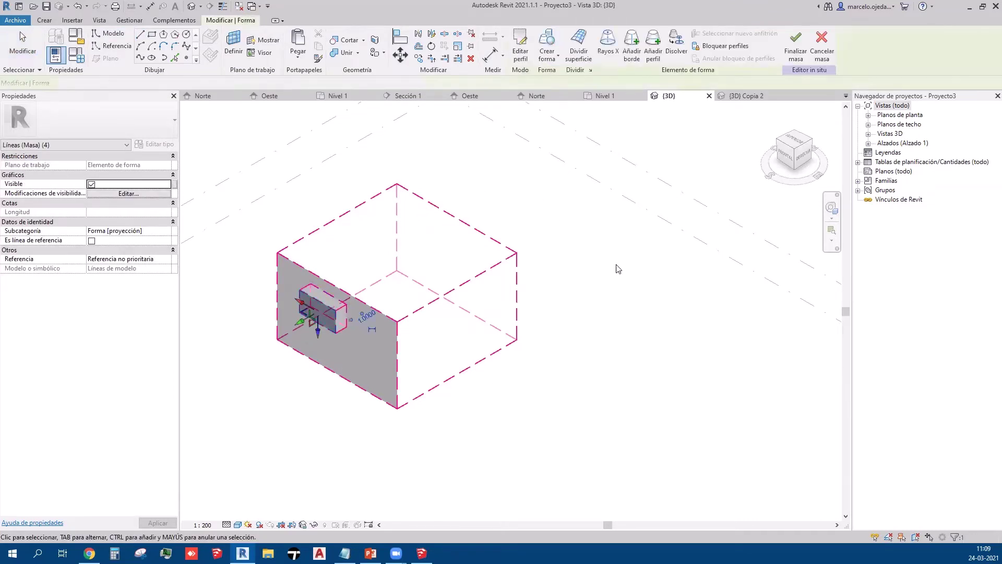
Step: Drag the extrusion's end face to lengthen the form to about 6.9, past the box
key("Escape")
left_click(335, 334)
scroll(335, 333, "up", 2)
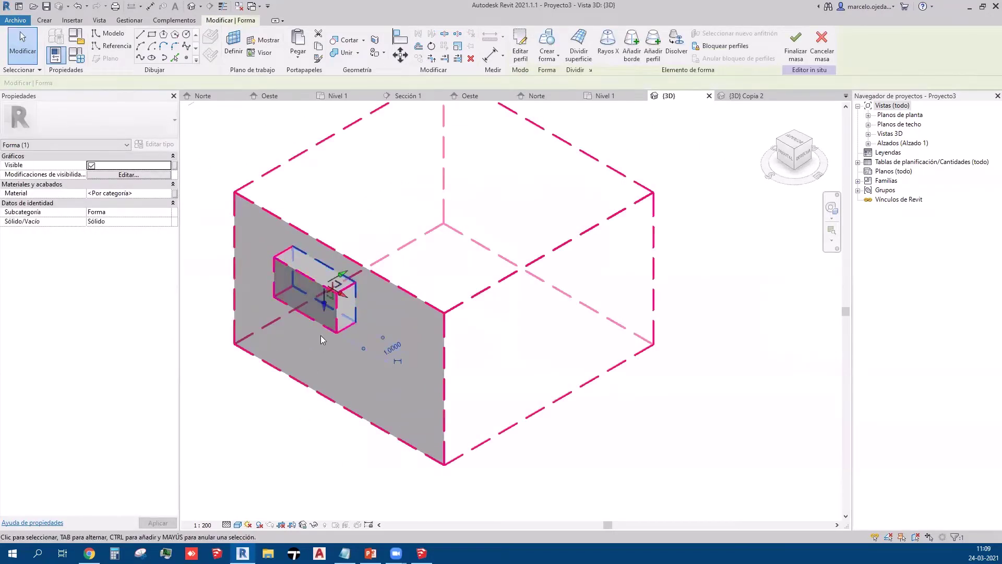
left_click(347, 292)
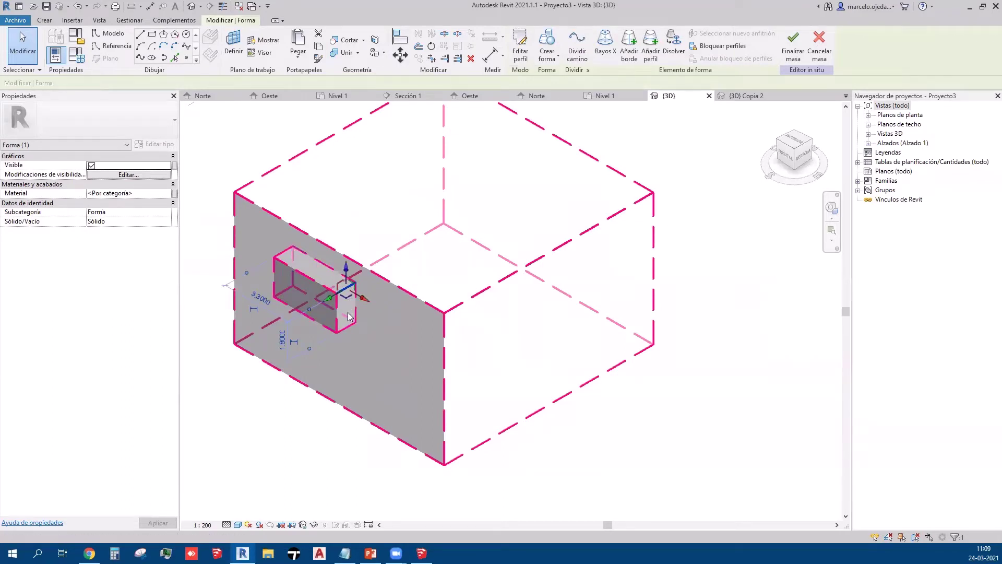
left_click(351, 317)
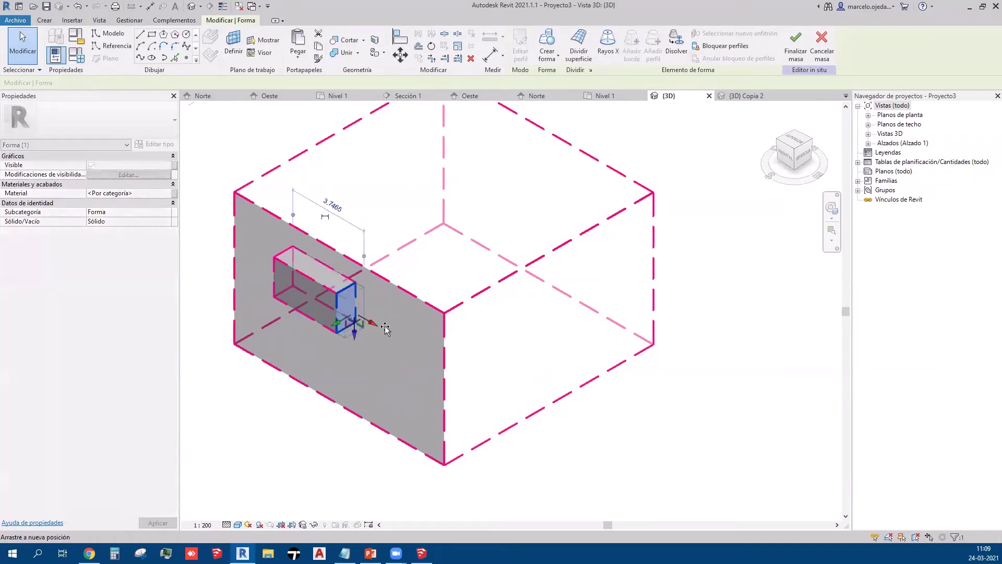
left_click_drag(360, 319, 417, 359)
middle_click_drag(332, 360, 366, 361)
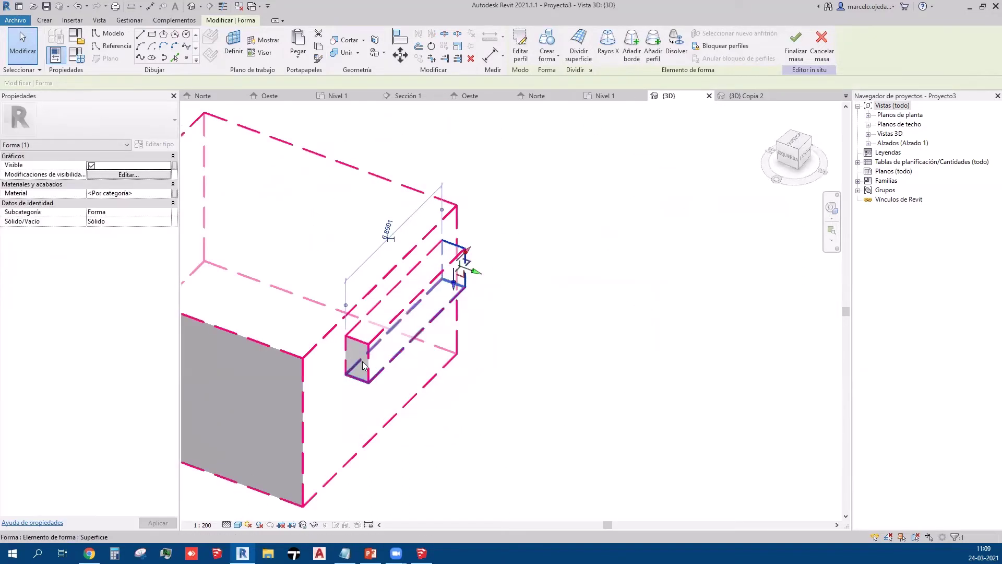
Step: Reselect the extrusion's end face with Tab, then deselect and recentre the view on the mass
key("Escape")
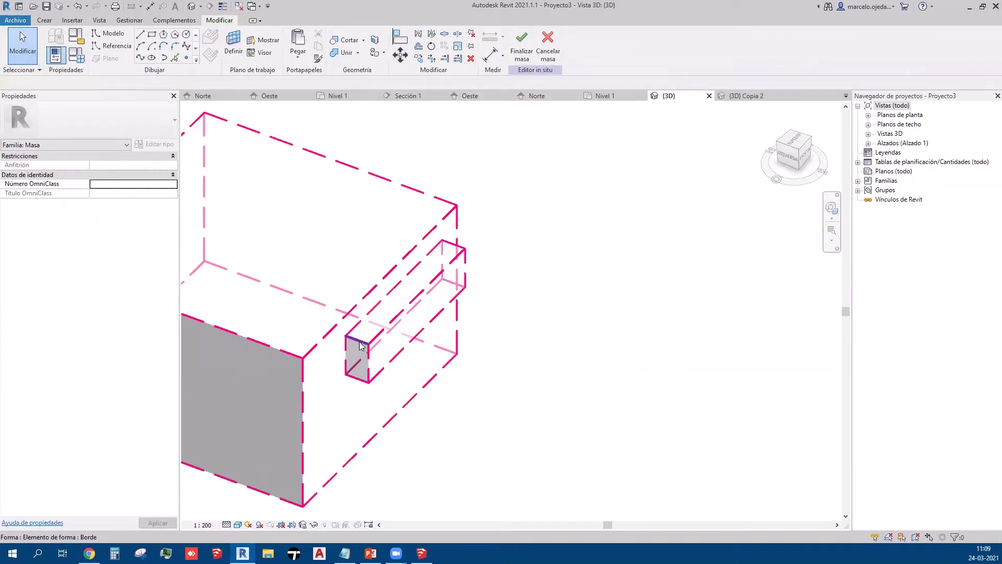
key("Tab")
key("Tab")
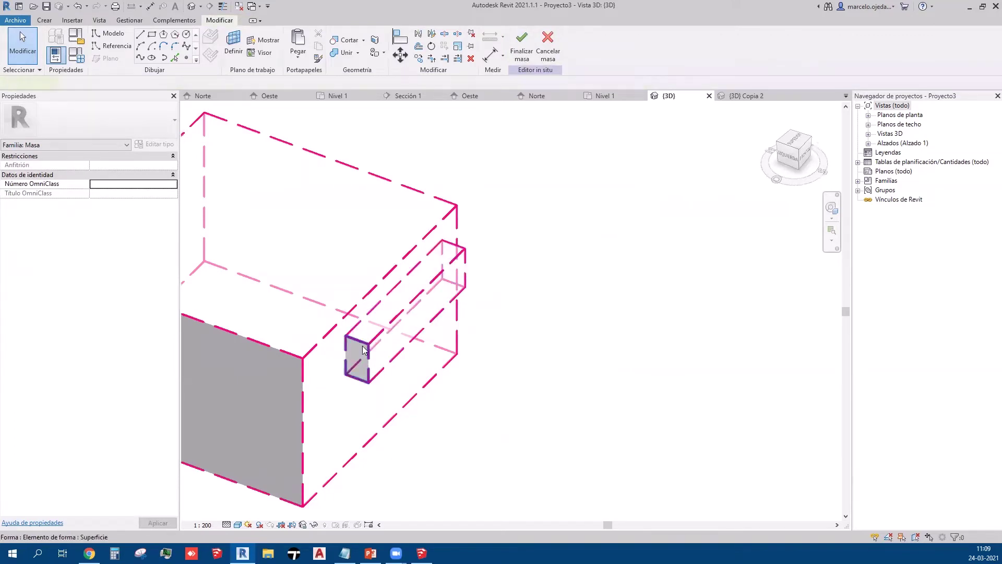
left_click(364, 349)
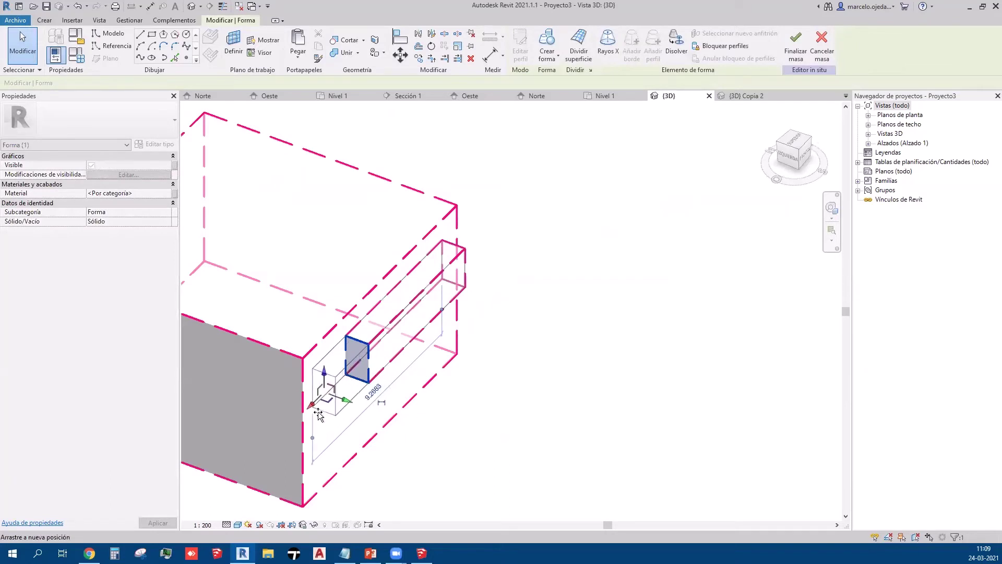
key("Escape")
scroll(485, 397, "down", 3)
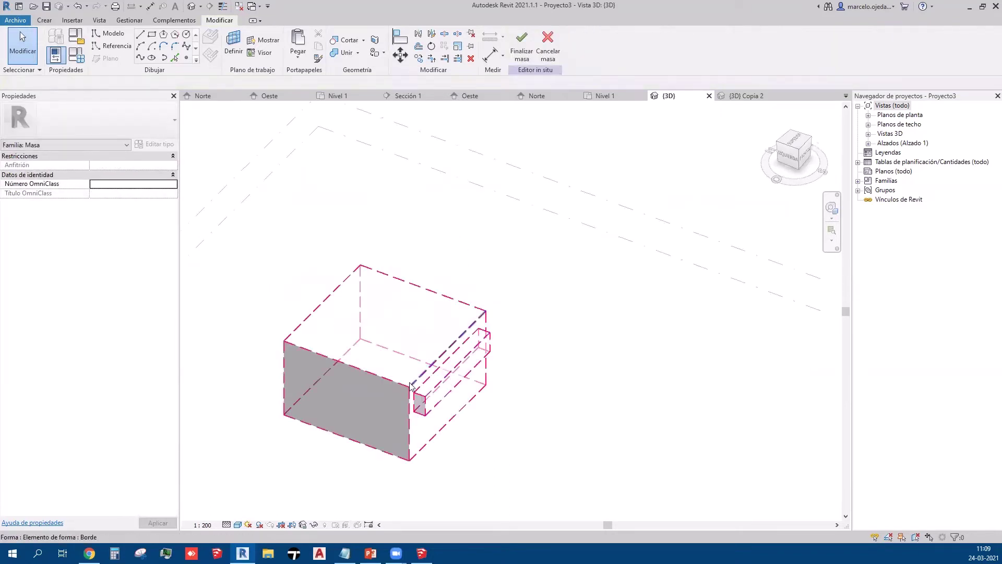
mouse_move(290, 376)
middle_mouse_down()
mouse_move(443, 404)
mouse_move(428, 417)
middle_mouse_up()
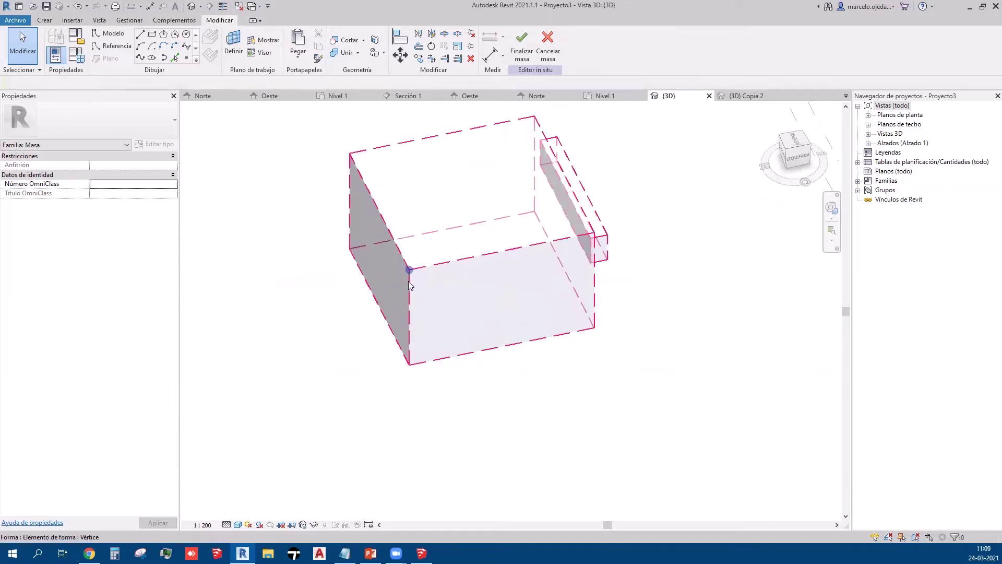
Step: Switch back to the C.C. SAN GINES {3D} view showing the translucent magenta mass
left_click(200, 7)
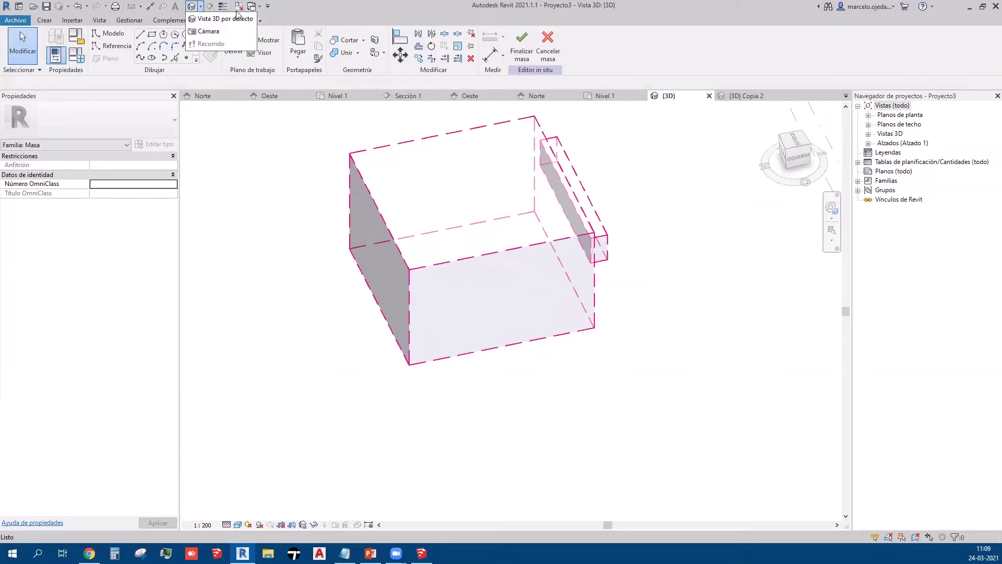
left_click(259, 6)
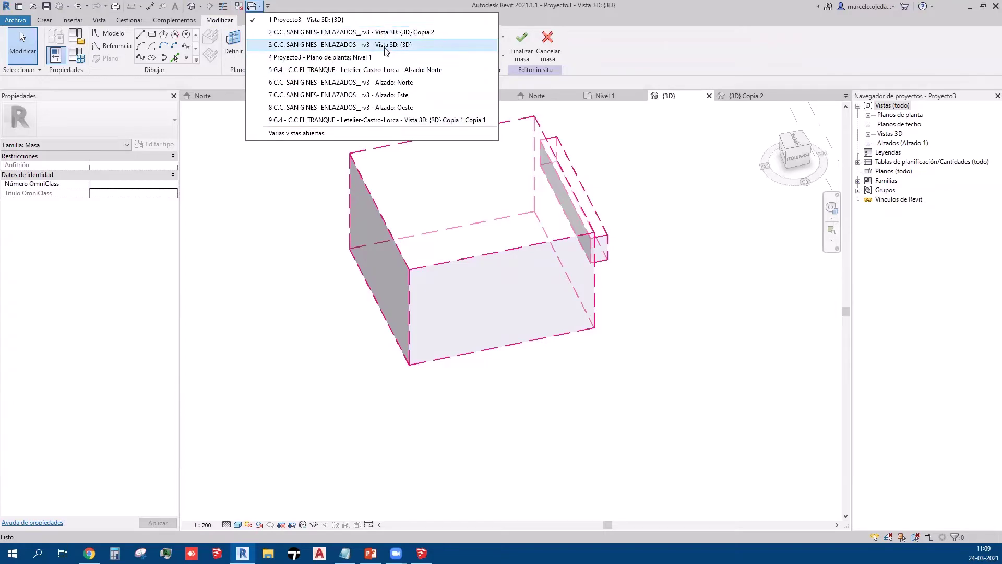
left_click(386, 45)
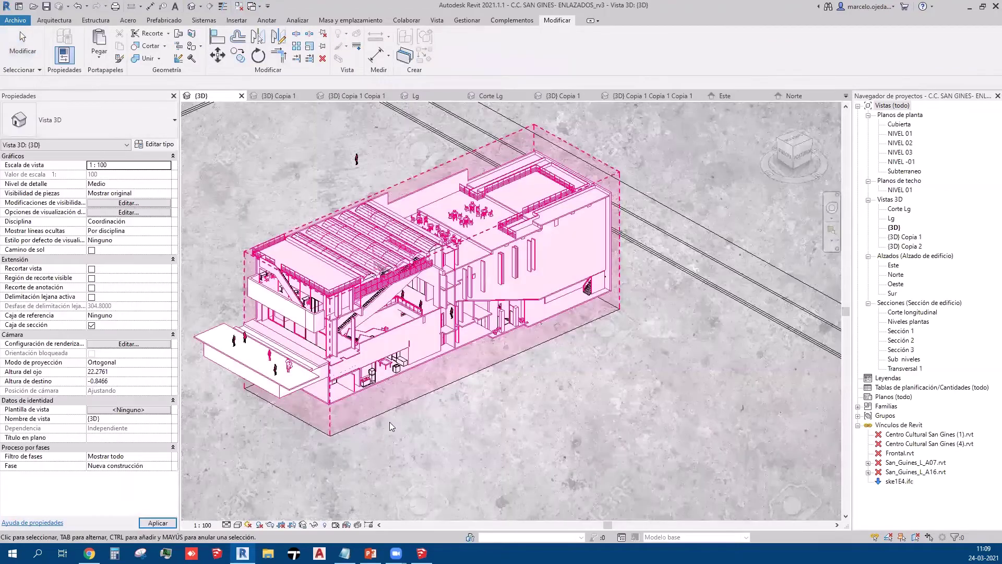
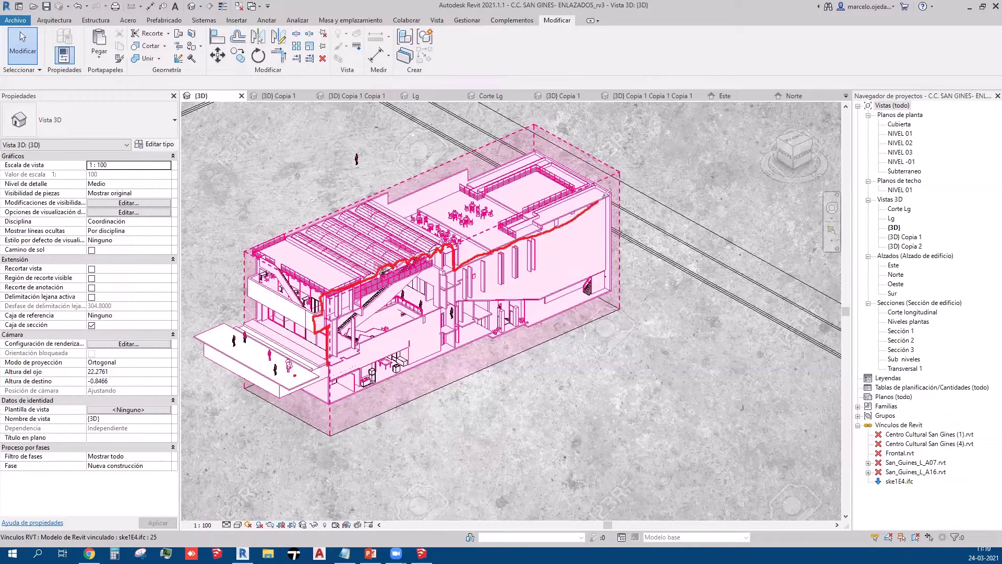
Step: Switch to the '2 Proyecto3 - Vista 3D' window, where the in-place mass is open
left_click_drag(605, 271, 477, 333)
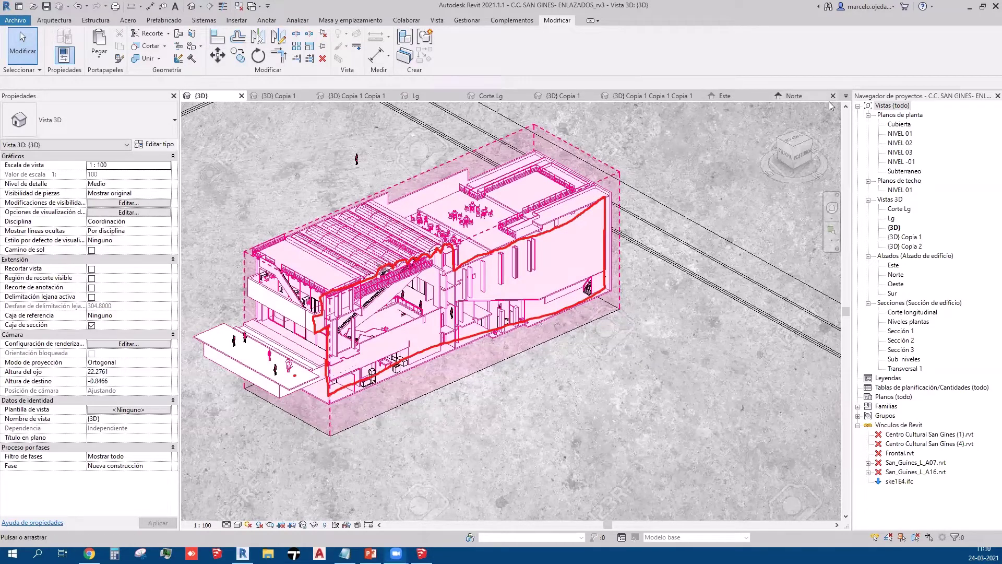
mouse_move(794, 151)
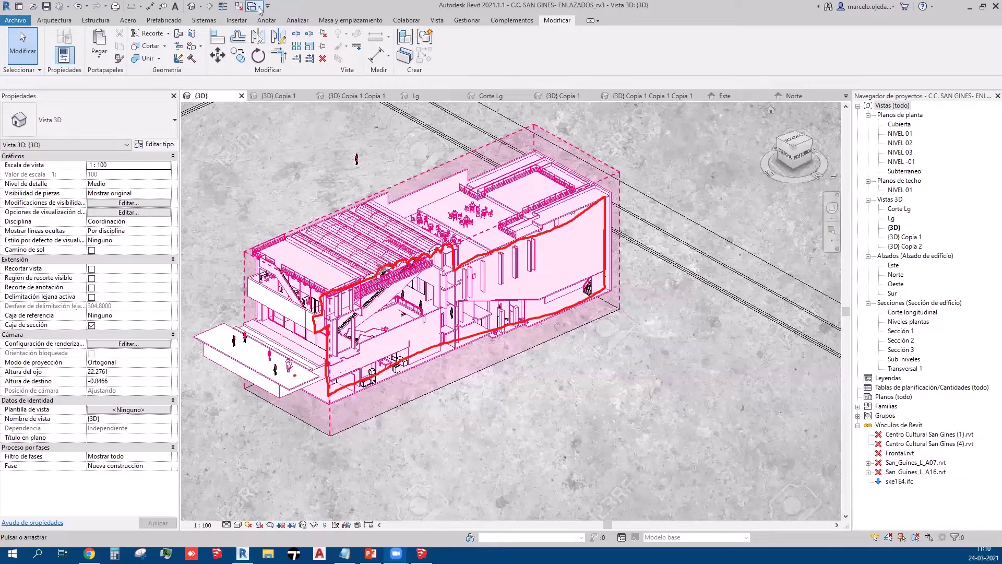
left_click(258, 7)
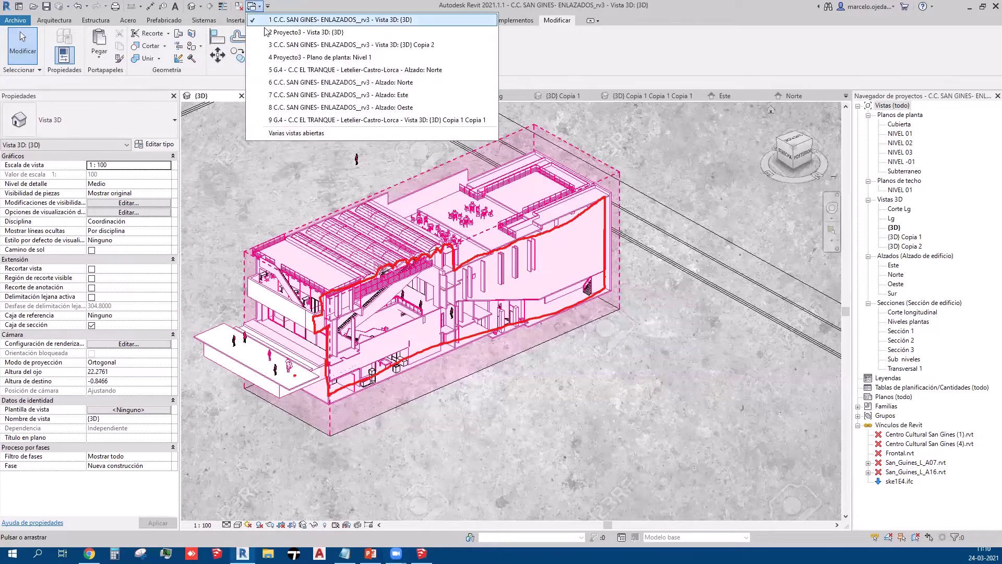
left_click(342, 34)
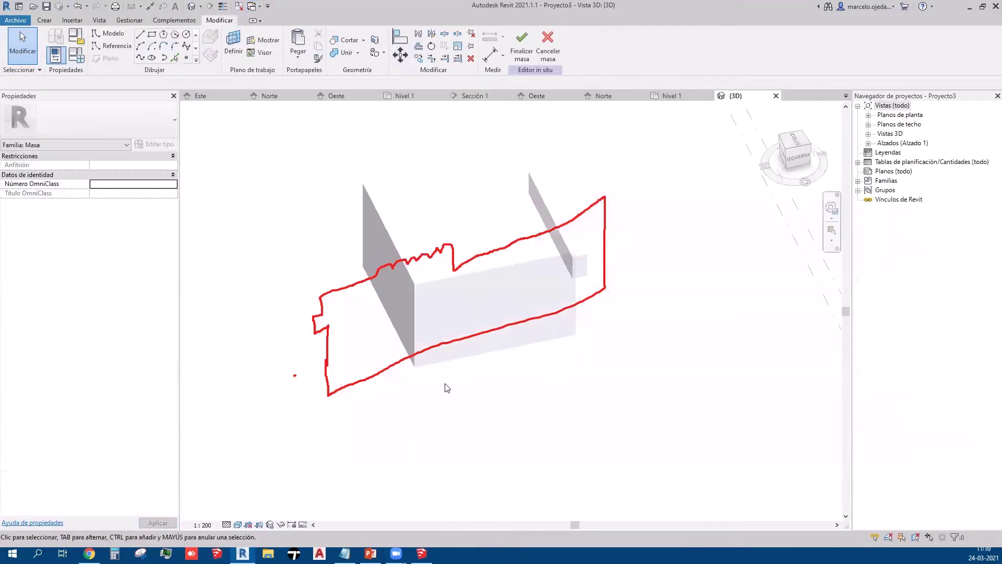
Step: Frame the mass box from behind with the ViewCube and start a model-line rectangle
left_click(791, 153)
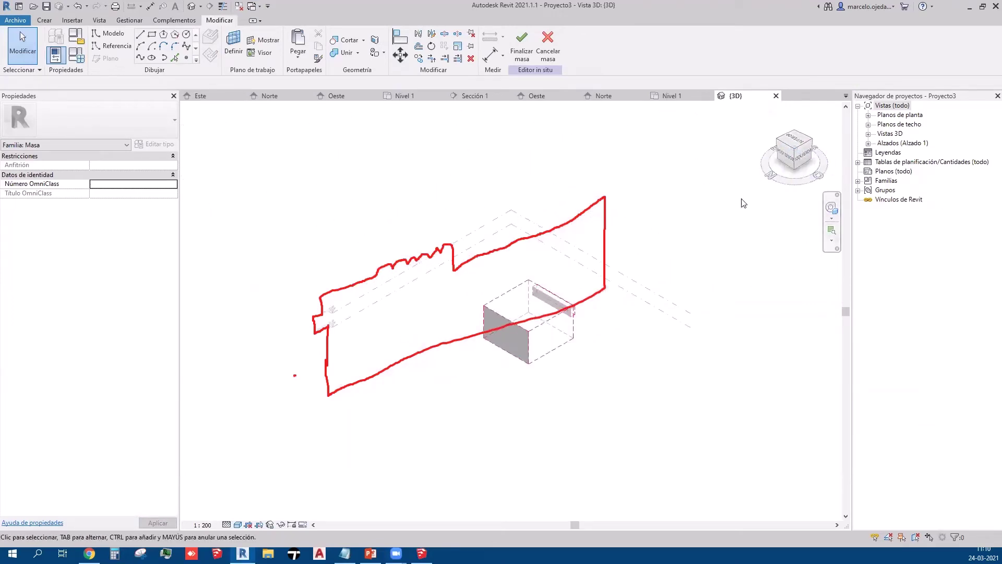
left_click(804, 130)
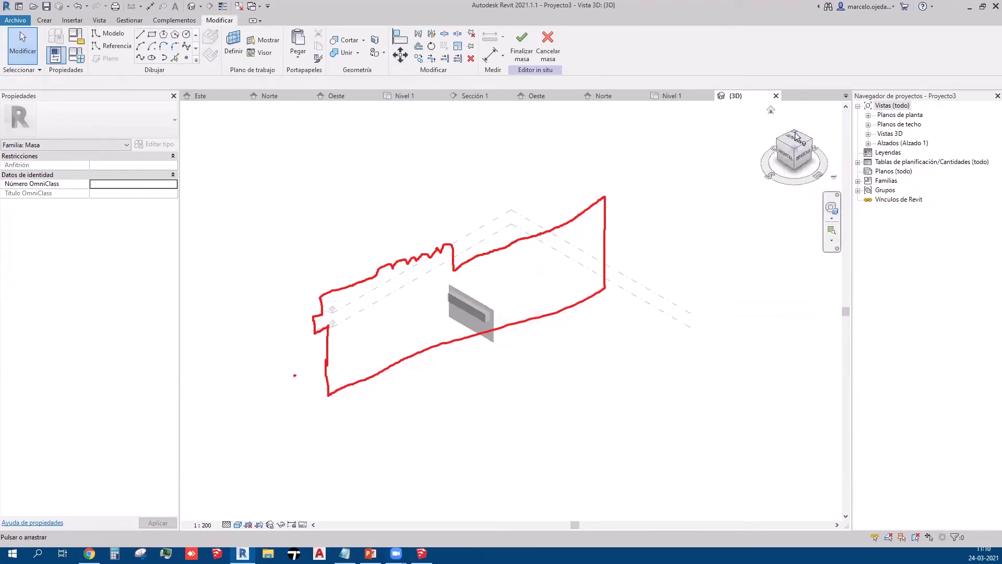
middle_click_drag(527, 325, 497, 351)
scroll(497, 351, "up", 2)
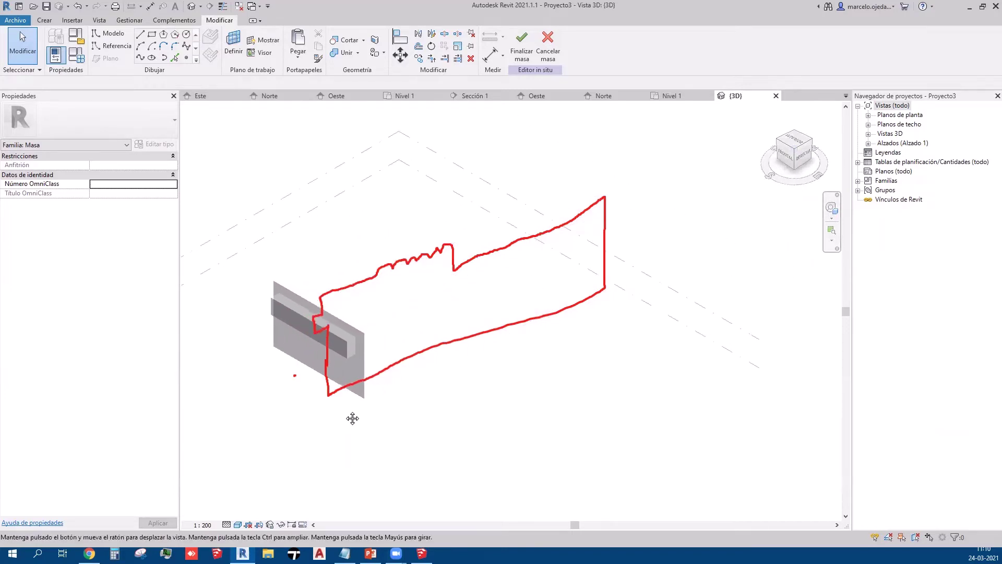
middle_click_drag(405, 403, 329, 370)
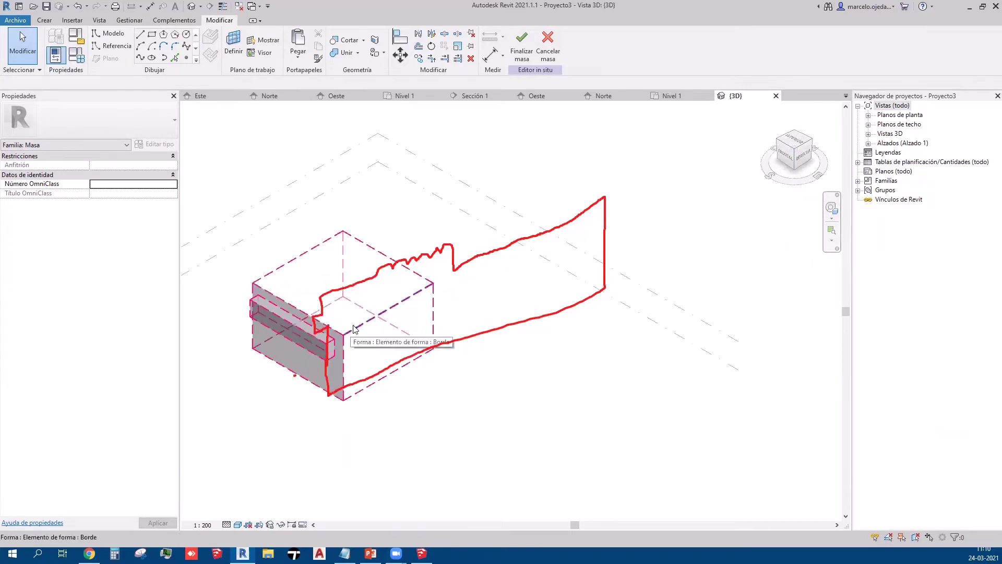
mouse_move(457, 339)
middle_mouse_down("shift")
mouse_move(226, 340)
mouse_move(488, 411)
middle_mouse_up("shift")
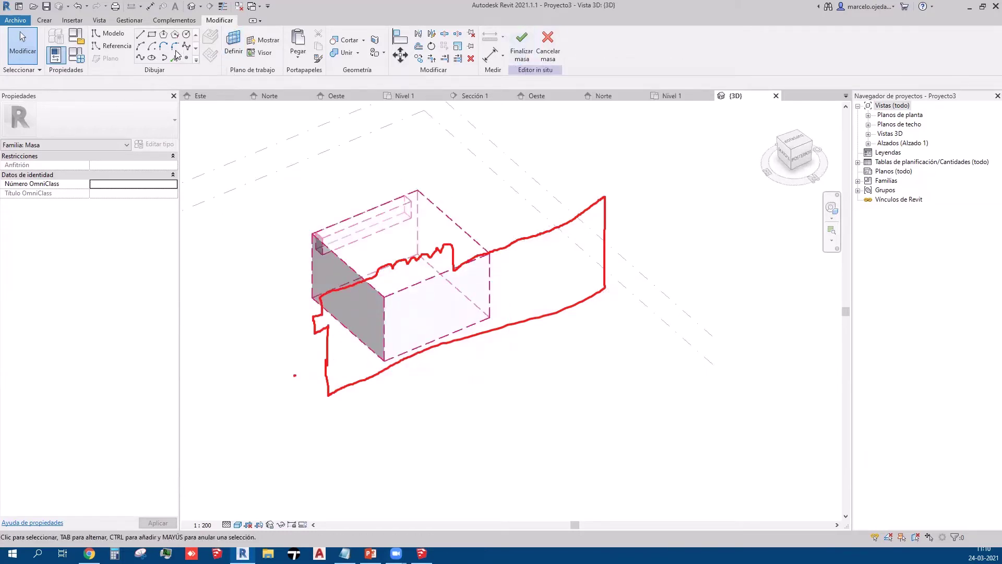
left_click(152, 36)
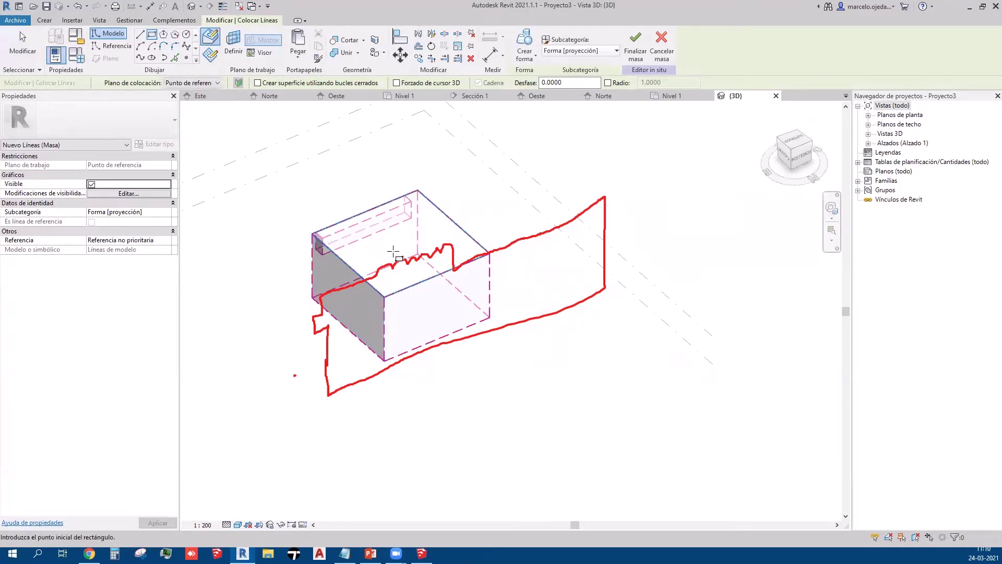
Step: Draw a rectangle of model lines on the box's front face
left_click(385, 317)
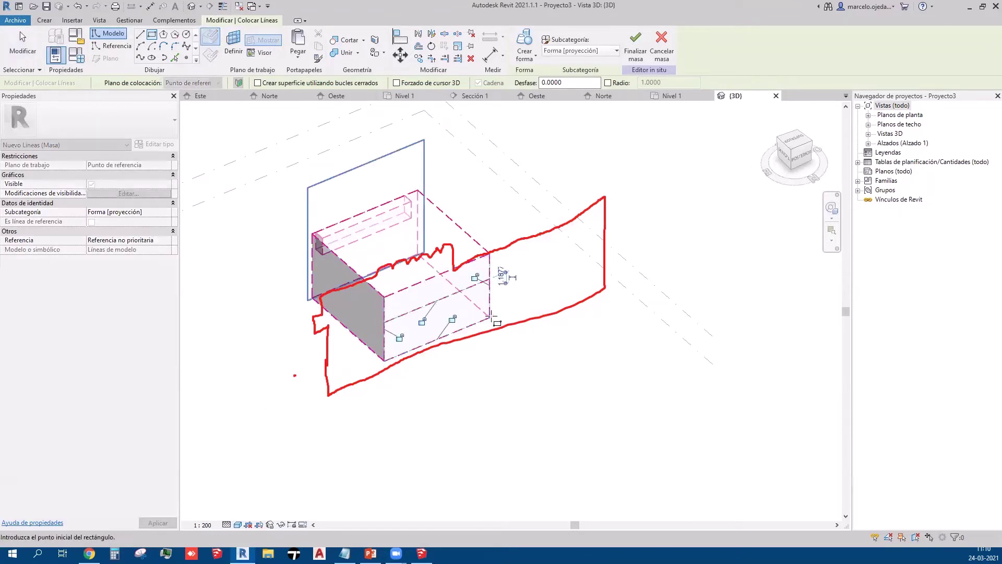
key("Escape")
key("Escape")
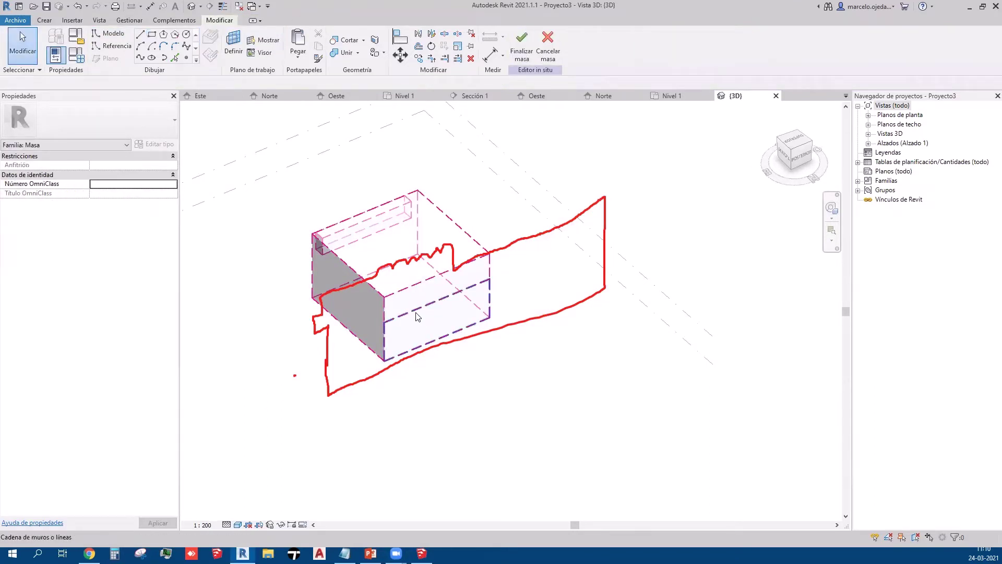
left_click(417, 316)
key("Escape")
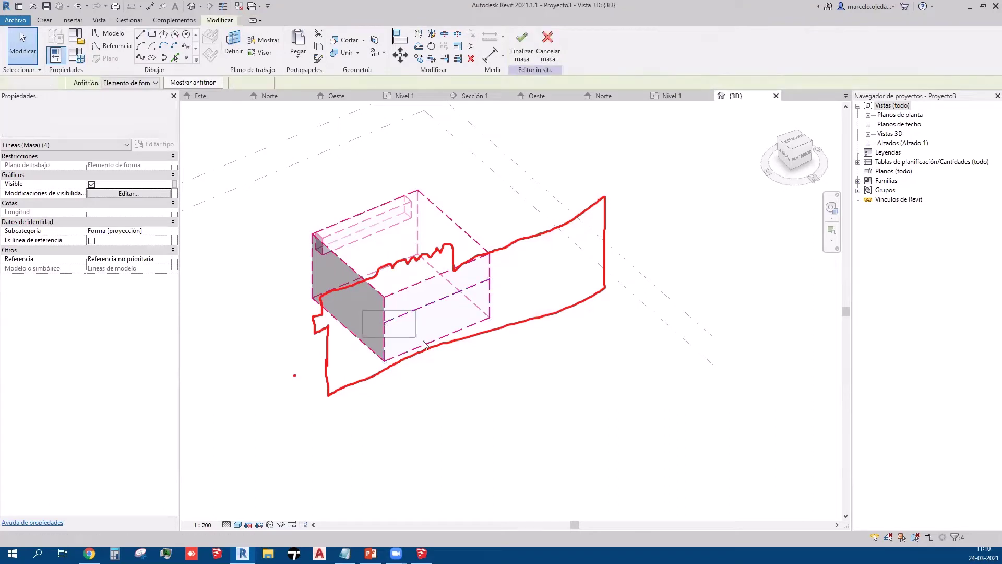
Step: Extrude the rectangle lines into a new solid box 4.0000 deep
mouse_move(506, 393)
middle_mouse_down("ctrl")
mouse_move(503, 407)
mouse_move(443, 418)
mouse_move(435, 393)
middle_mouse_up("ctrl")
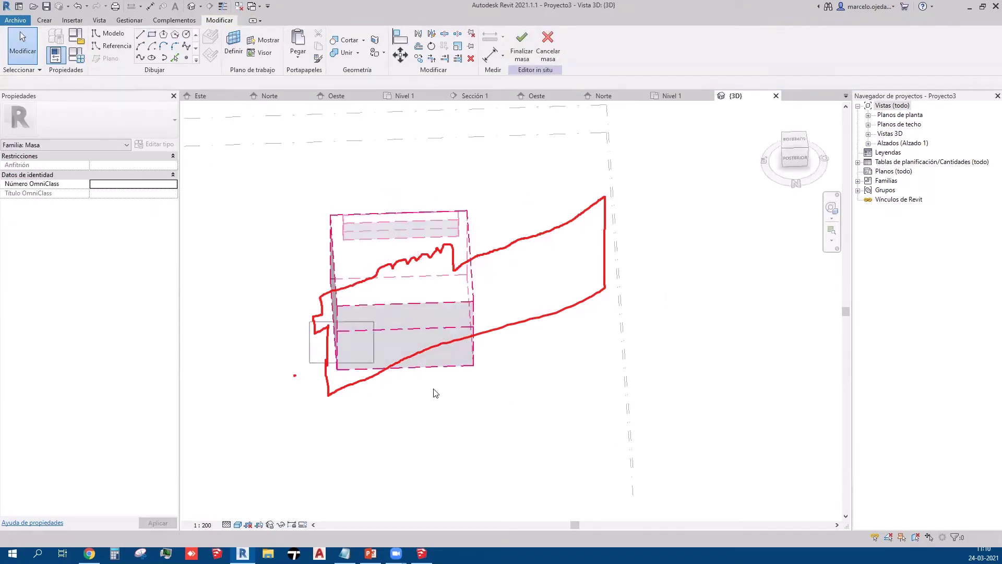
left_click_drag(436, 393, 521, 414)
middle_click_drag(502, 416, 525, 302, "shift")
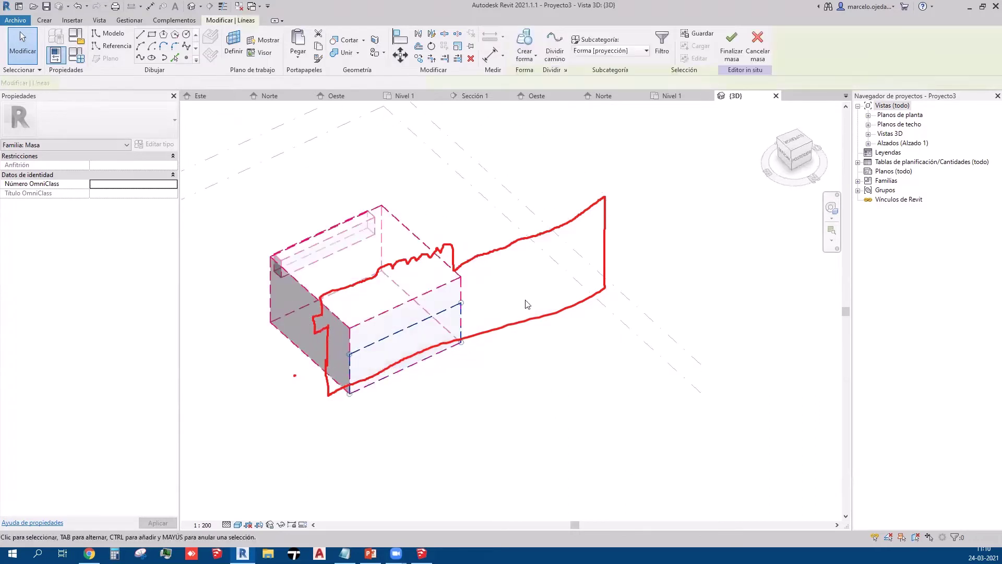
left_click(536, 55)
left_click(533, 99)
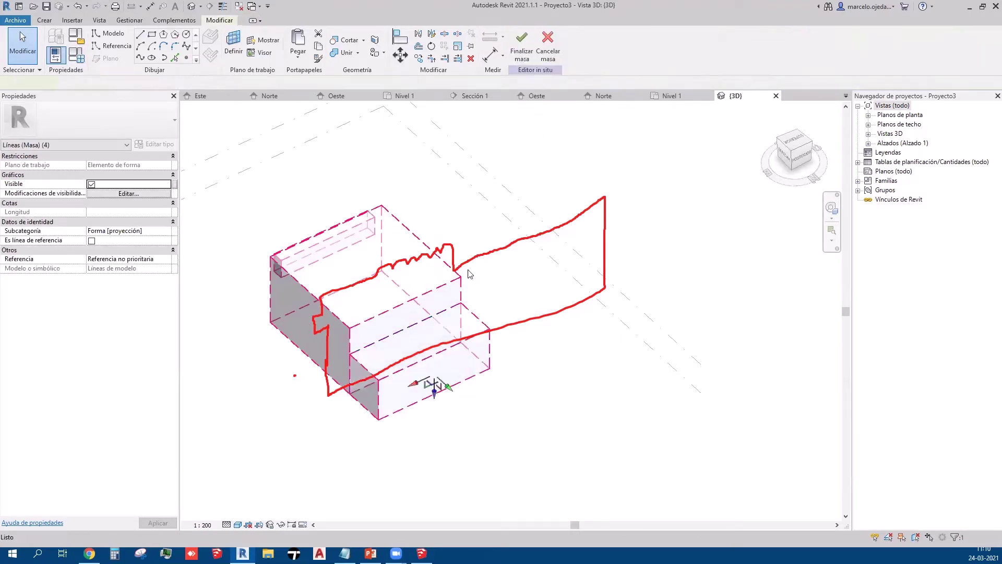
left_click(441, 384)
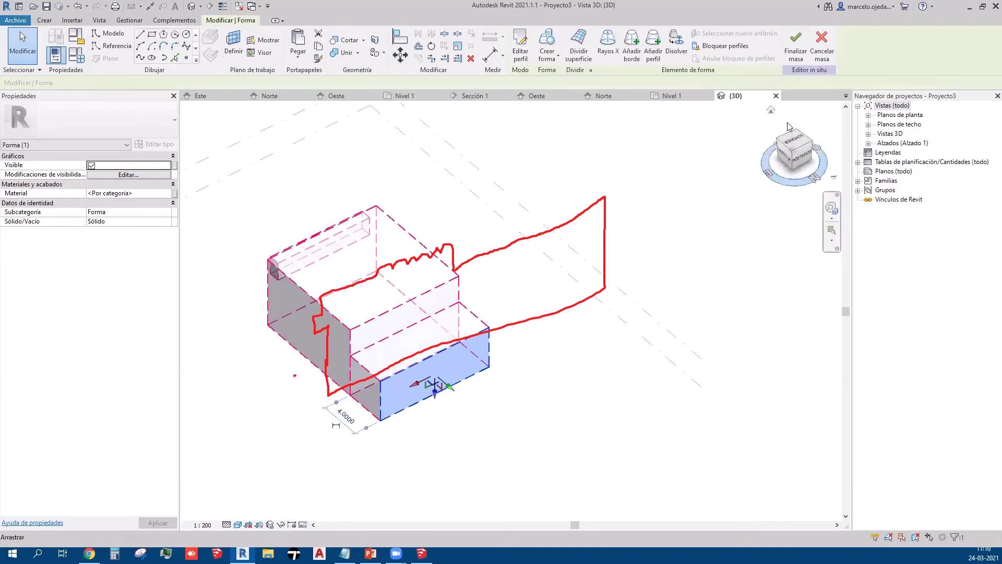
Step: Lengthen the new box's end face out to 18.4348
left_click(781, 143)
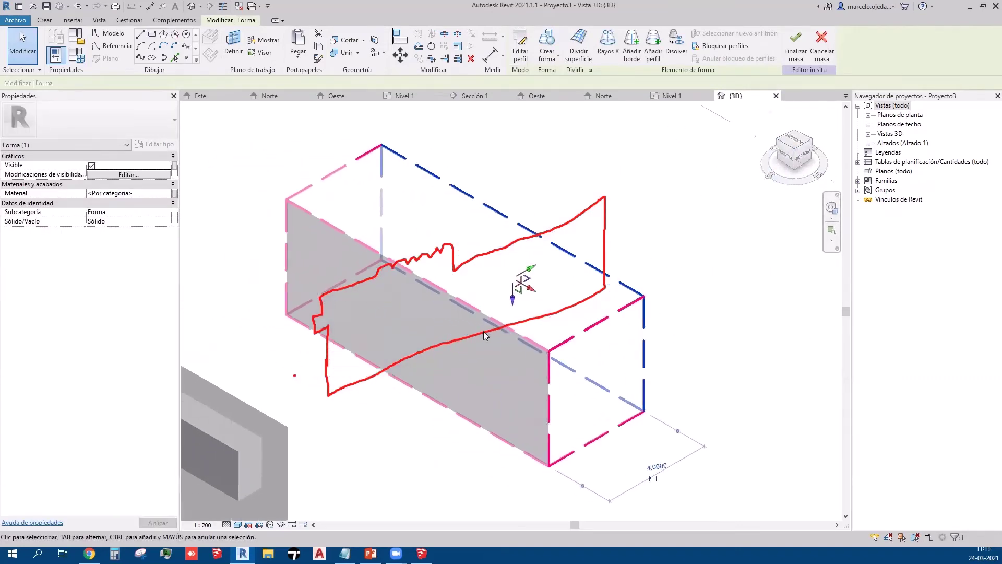
middle_click_drag(487, 416, 454, 387)
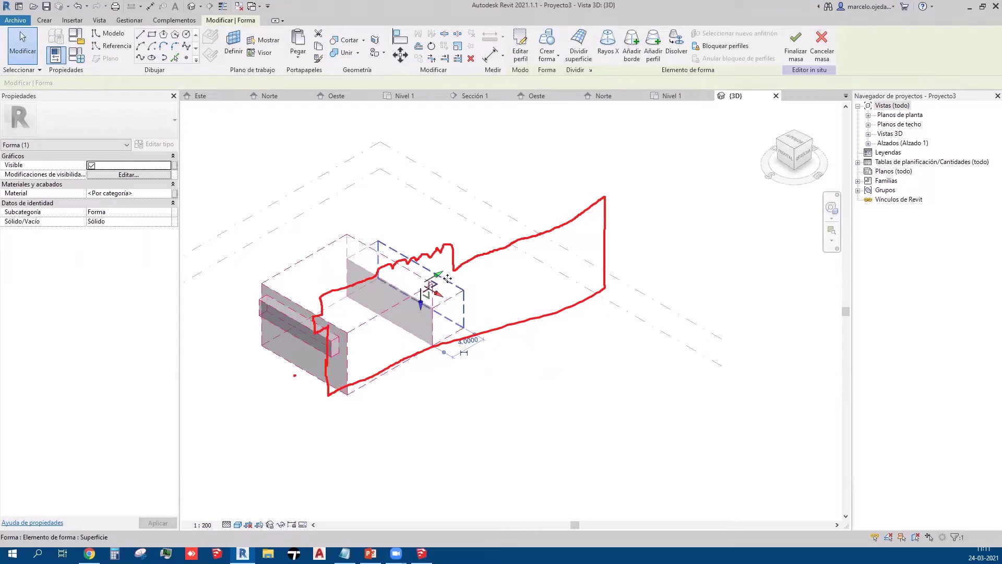
left_click_drag(448, 278, 546, 196)
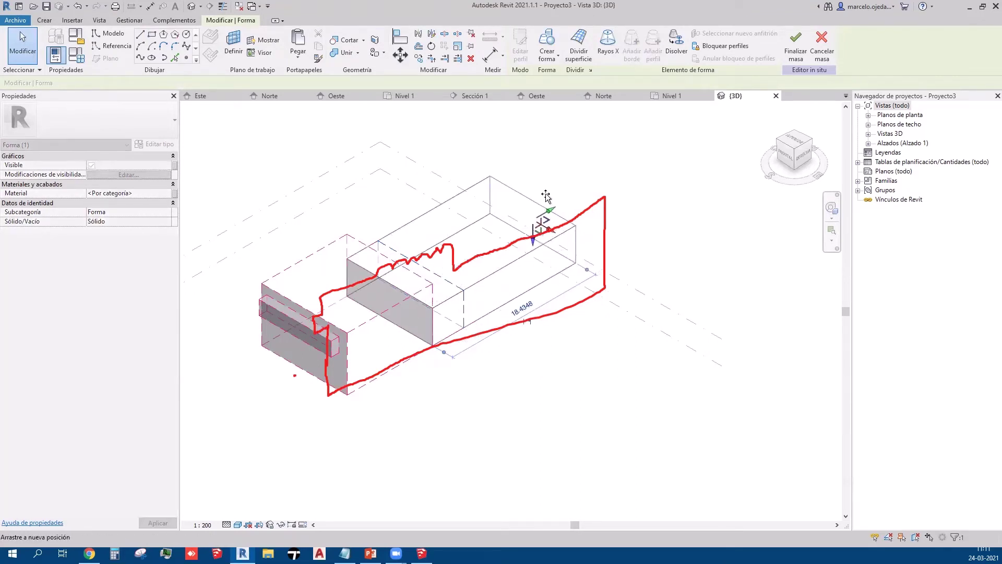
left_click(637, 195)
Step: Recentre the view on the mass and finish the in-place mass
middle_click_drag(597, 344, 631, 379)
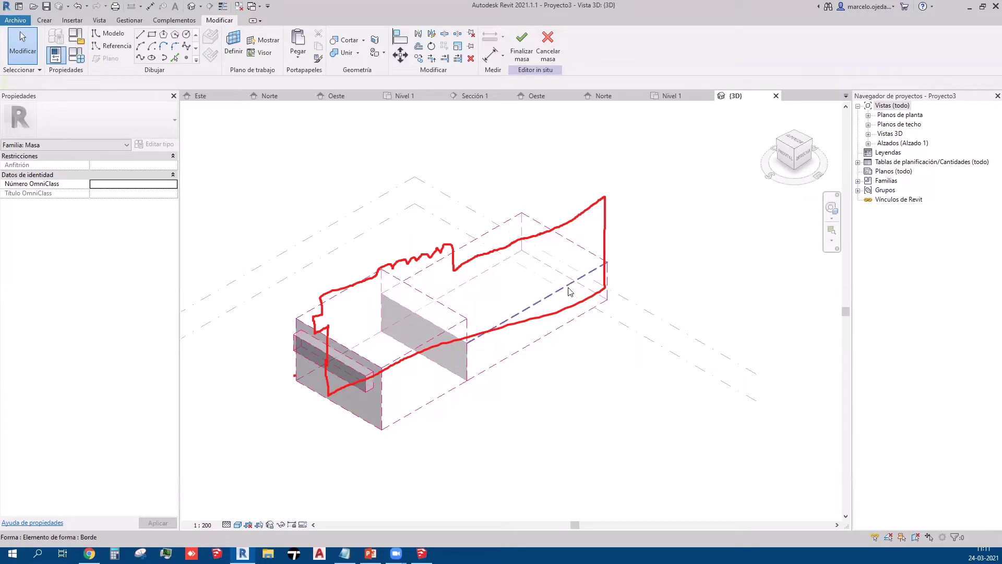
left_click(493, 250)
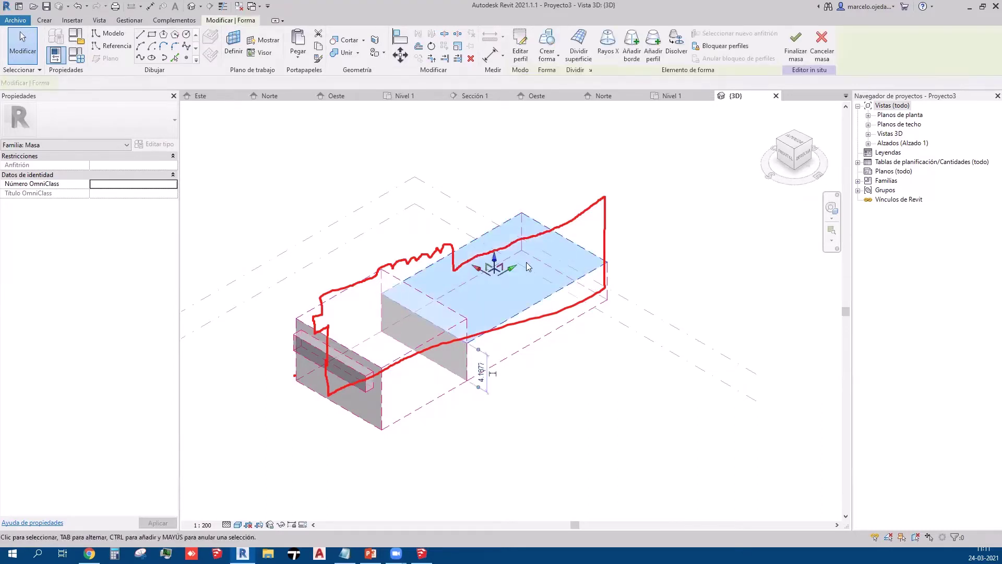
left_click(558, 398)
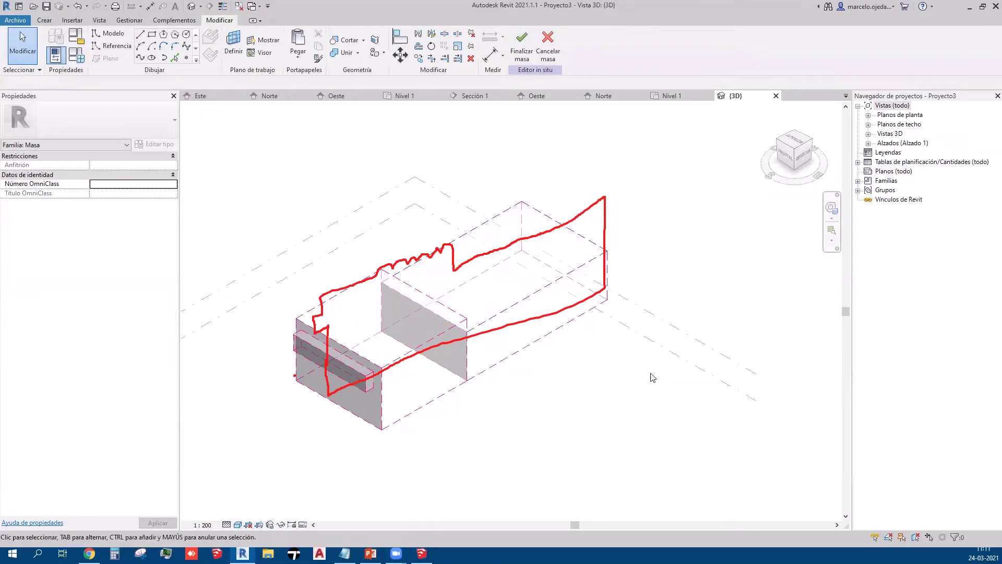
middle_click_drag(478, 289, 467, 268)
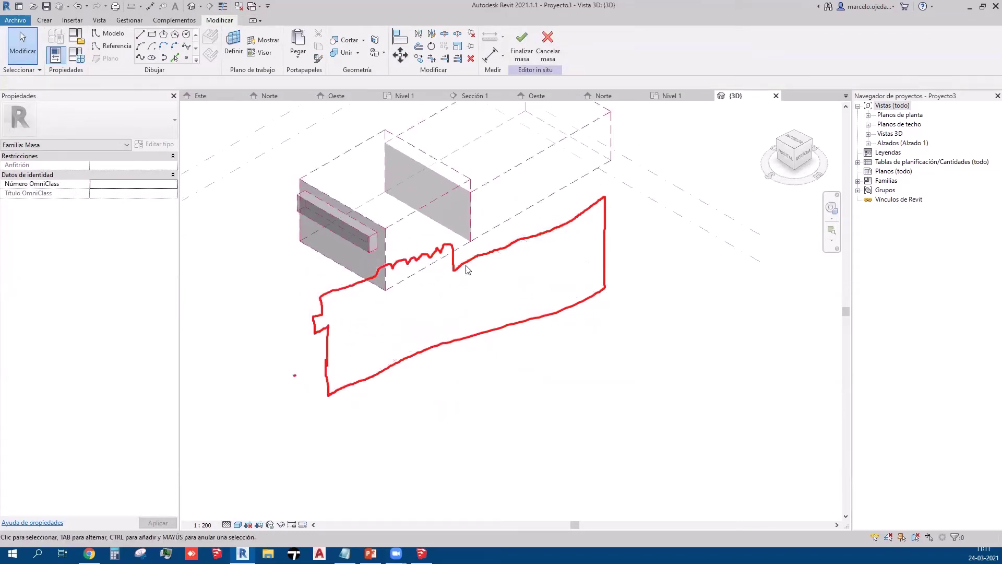
left_click(524, 56)
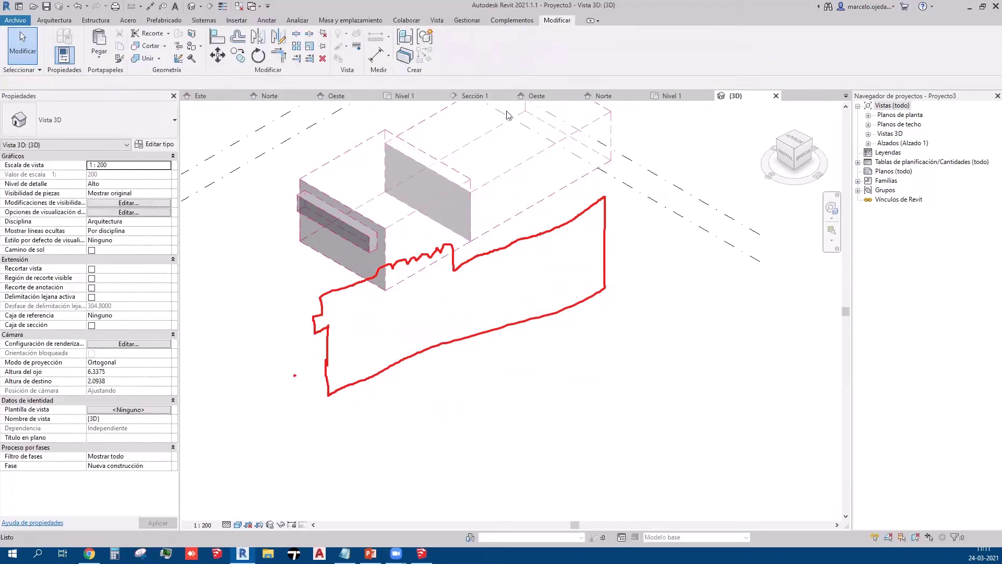
left_click(477, 222)
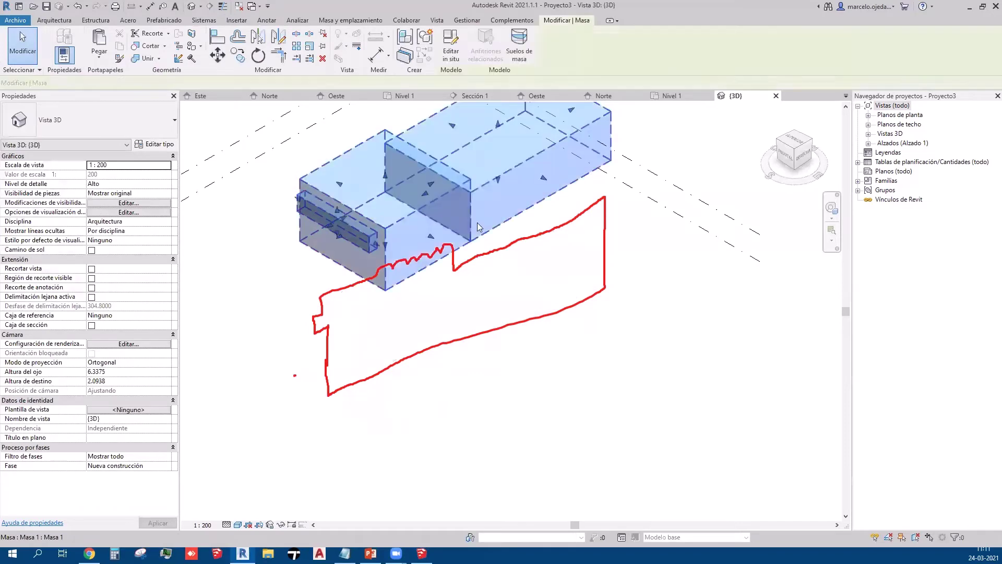
left_click(355, 50)
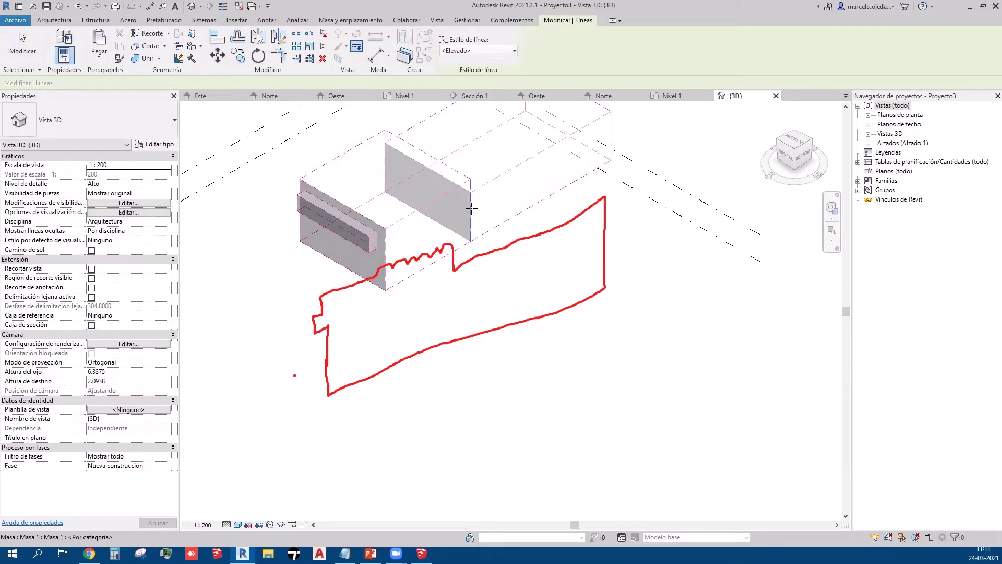
left_click(475, 50)
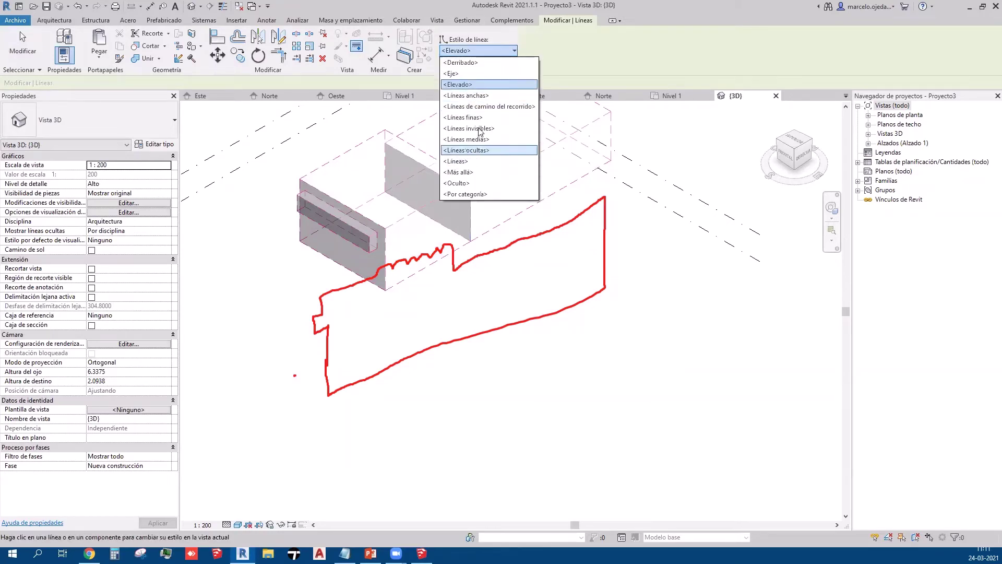
left_click(464, 171)
key("Escape")
left_click(475, 238)
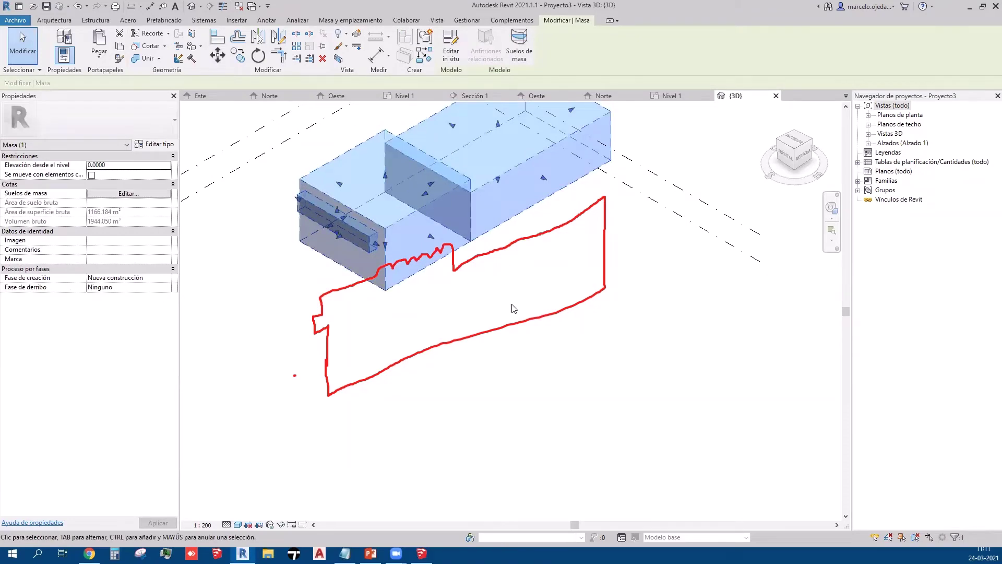
left_click(476, 252)
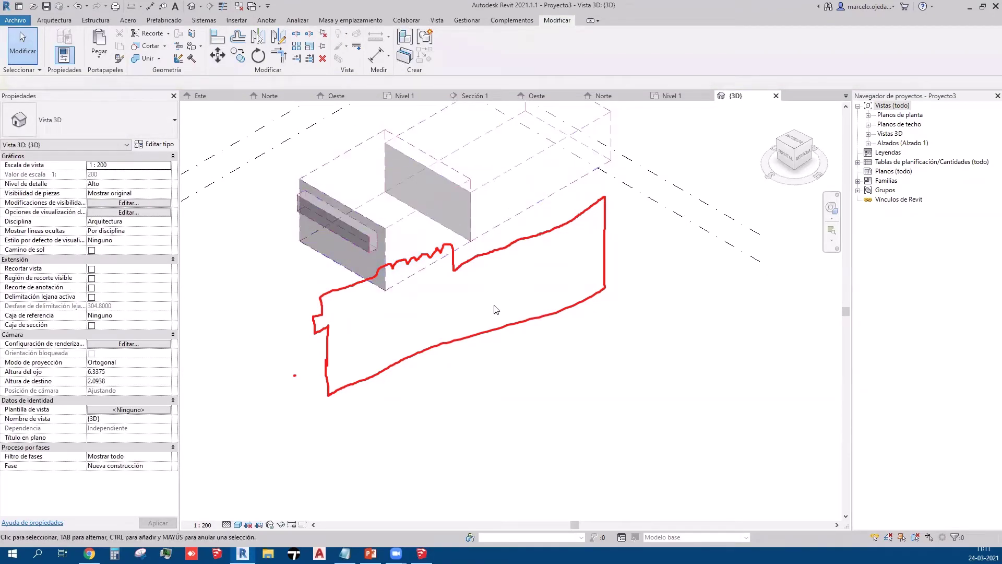
middle_click_drag(493, 308, 422, 407)
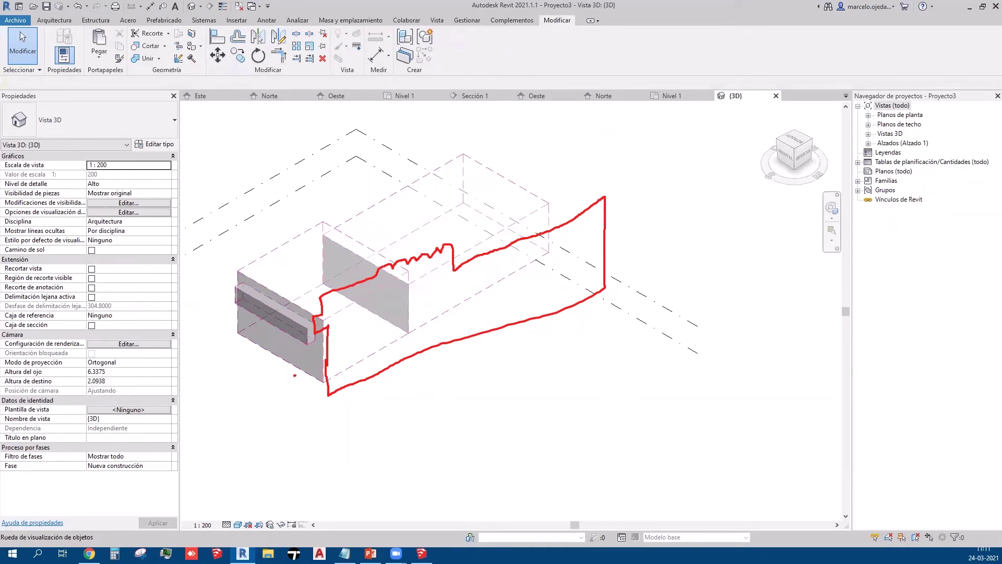
mouse_move(574, 360)
middle_mouse_down("shift")
mouse_move(429, 351)
mouse_move(524, 327)
middle_mouse_up("shift")
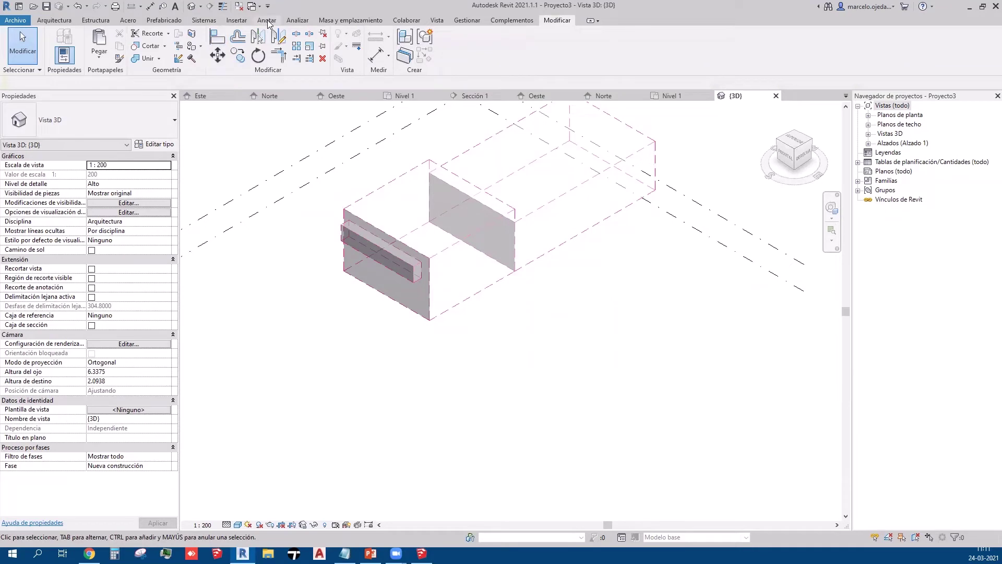
Step: Start a new in-place mass named Masa 2 and draw its rectangular footprint
left_click(321, 21)
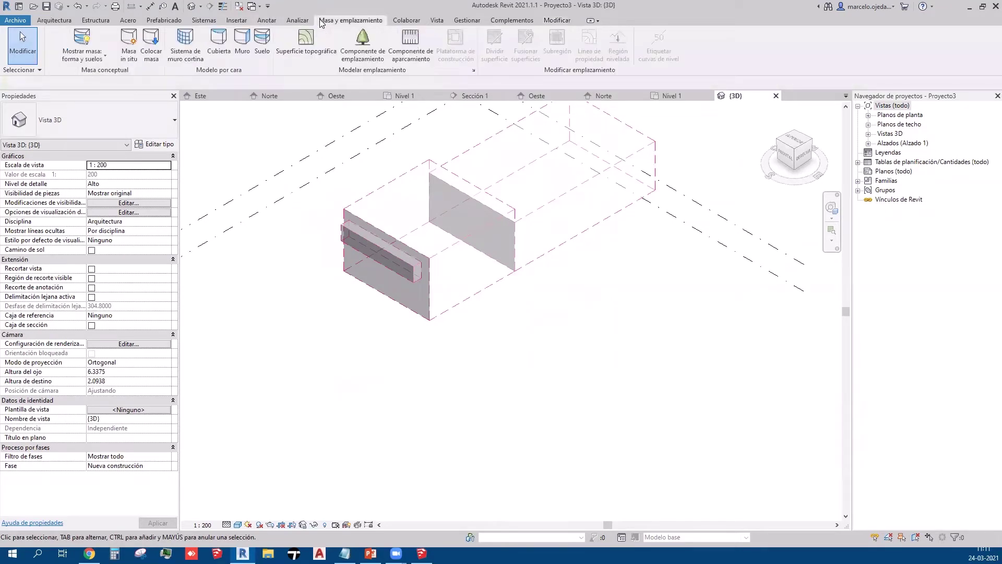
left_click(128, 44)
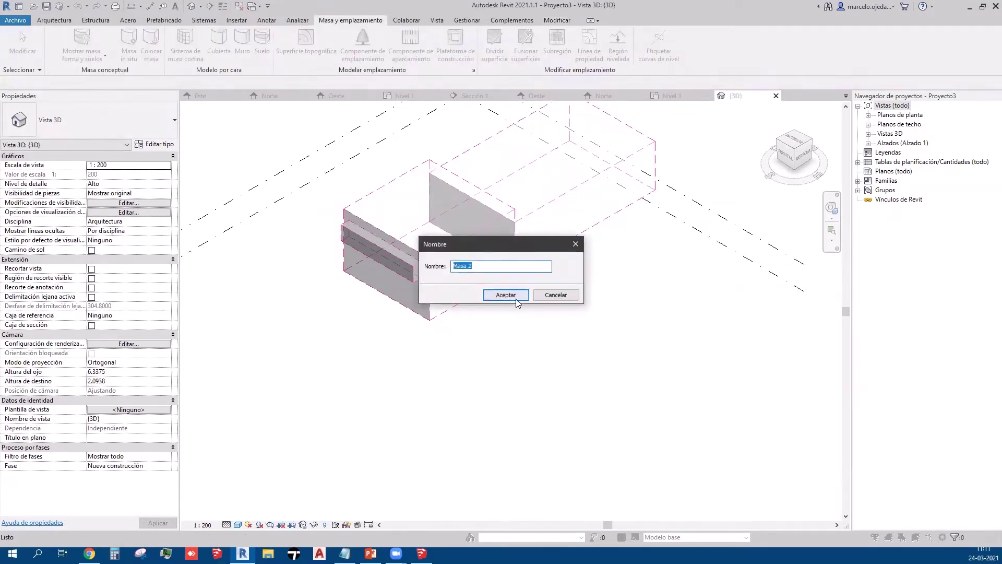
left_click(505, 295)
scroll(339, 214, "down", 2)
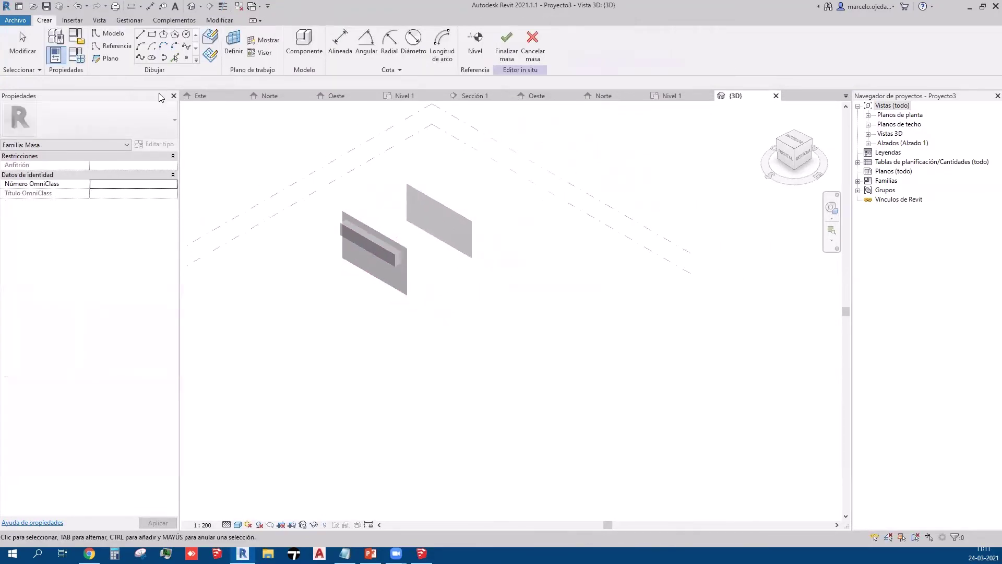
left_click(152, 35)
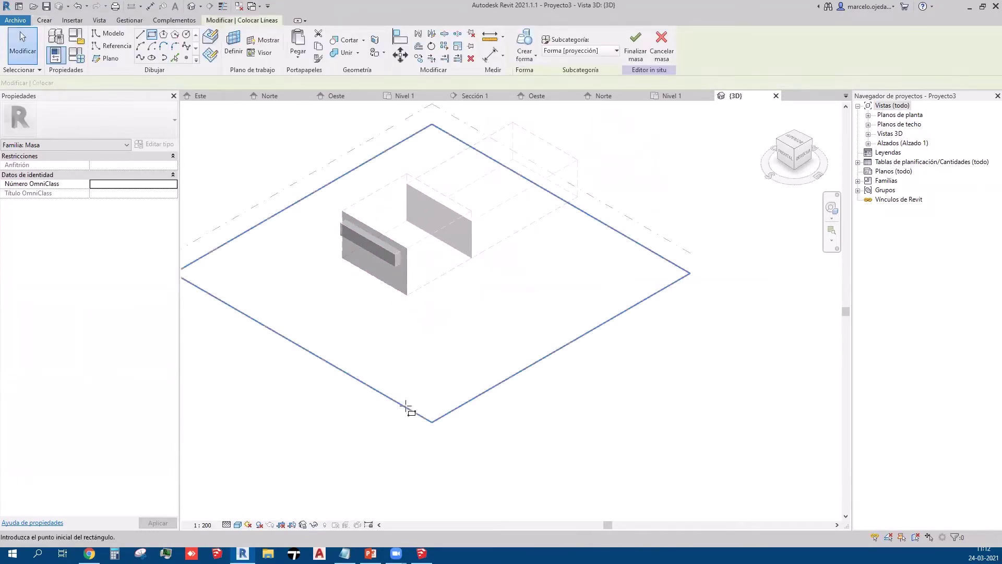
left_click(457, 332)
left_click(551, 332)
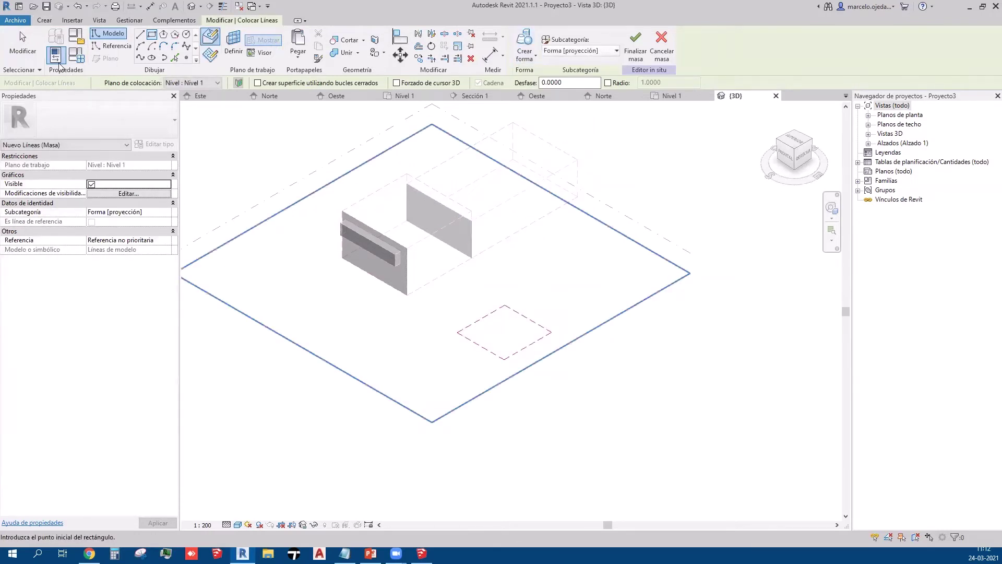
Step: Extrude the footprint into a solid box, finish Masa 2, and make it taller
left_click(22, 46)
left_click_drag(425, 300, 609, 403)
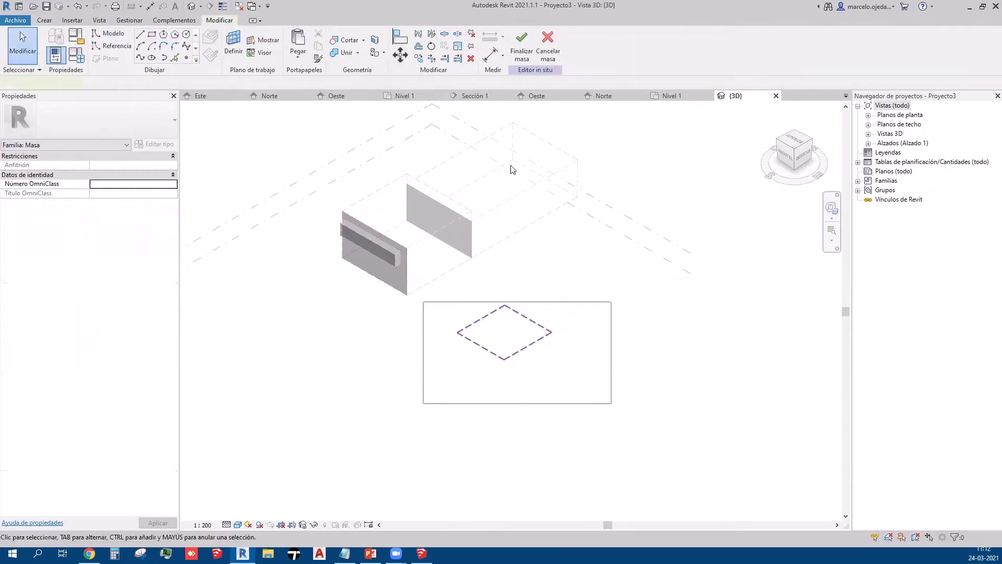
left_click(526, 55)
left_click(548, 75)
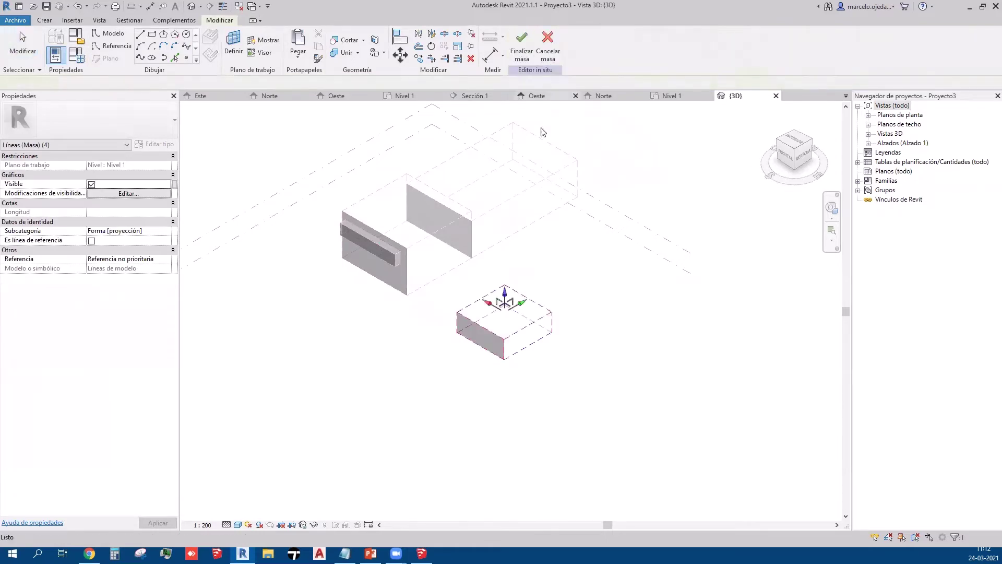
left_click(786, 50)
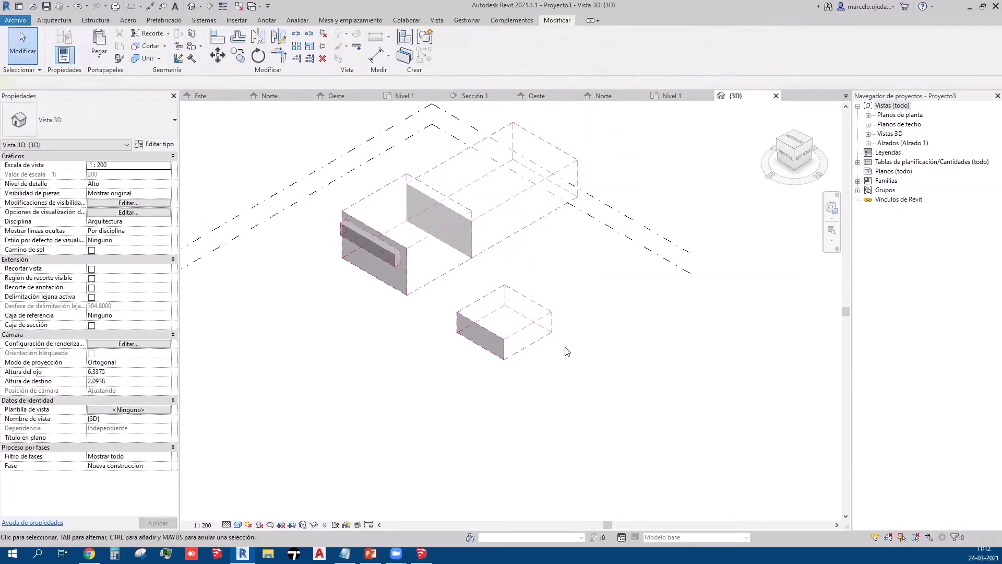
left_click(511, 308)
left_click_drag(511, 308, 511, 276)
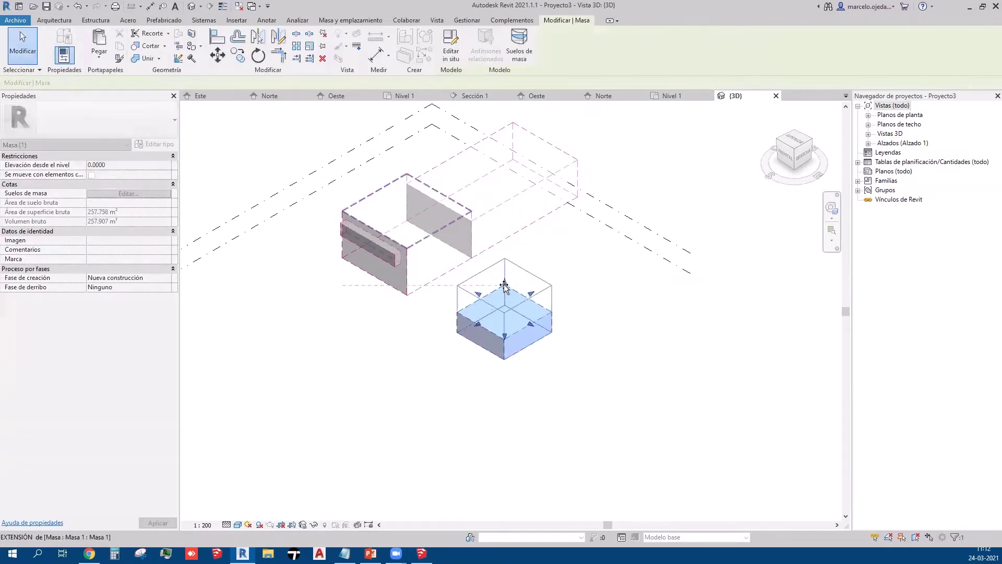
left_click(609, 382)
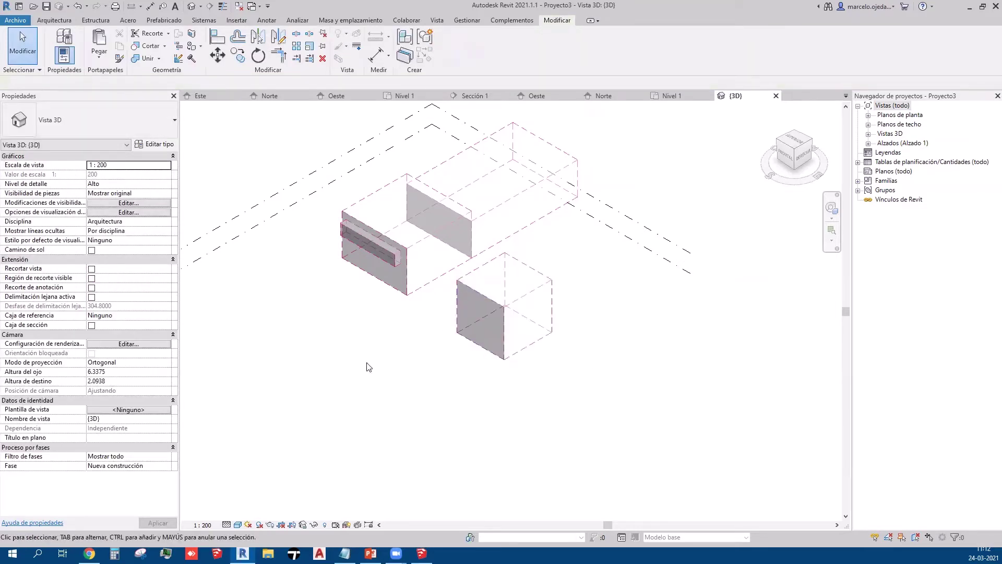
Step: Start in-place mass Masa 3 and draw a rectangle from the box corner
left_click(340, 20)
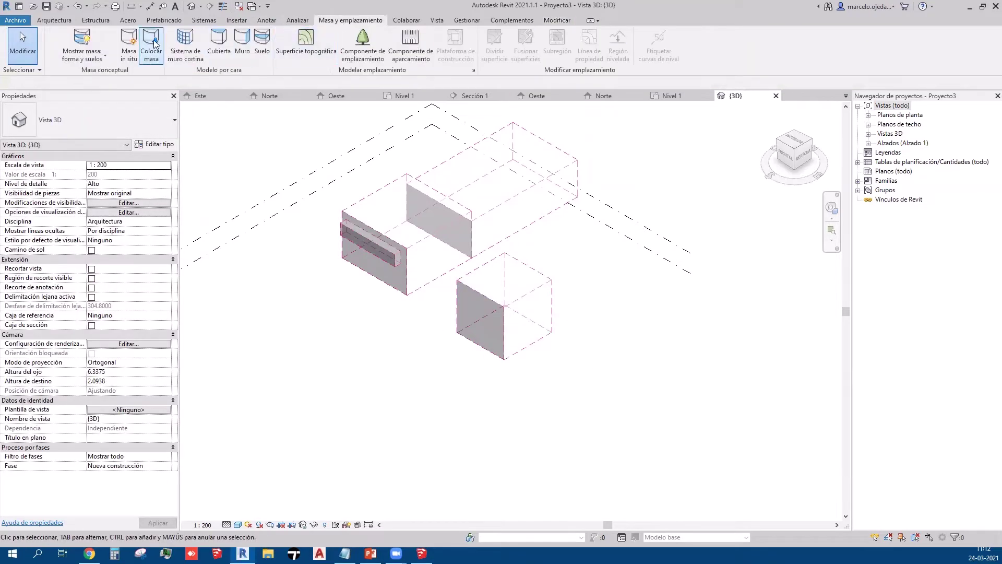
left_click(129, 55)
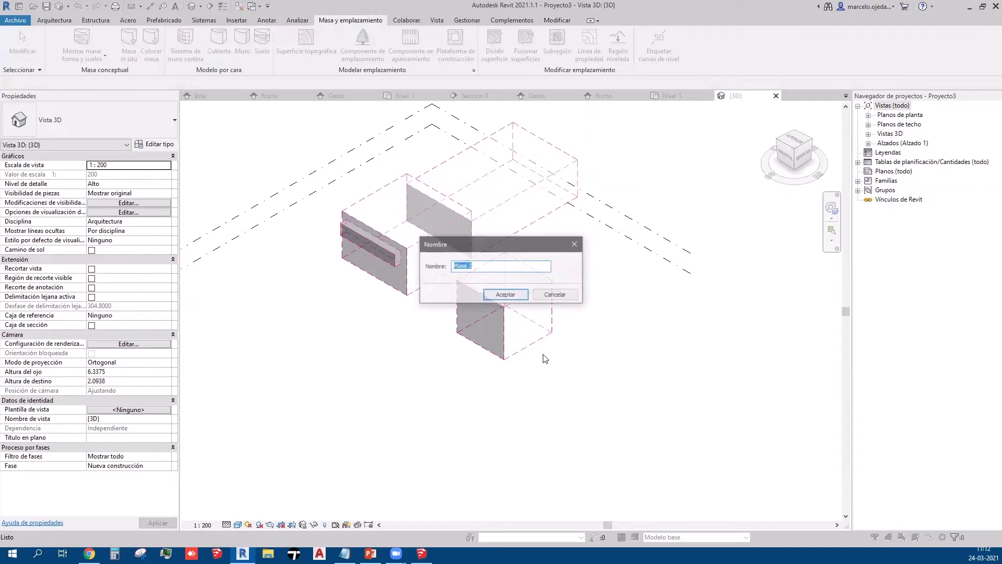
left_click(505, 295)
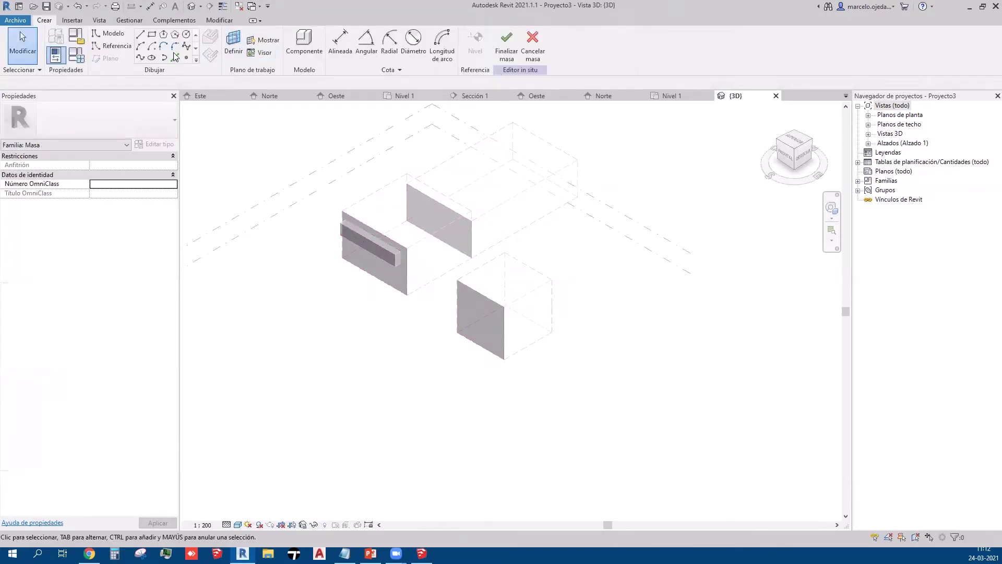
left_click(152, 36)
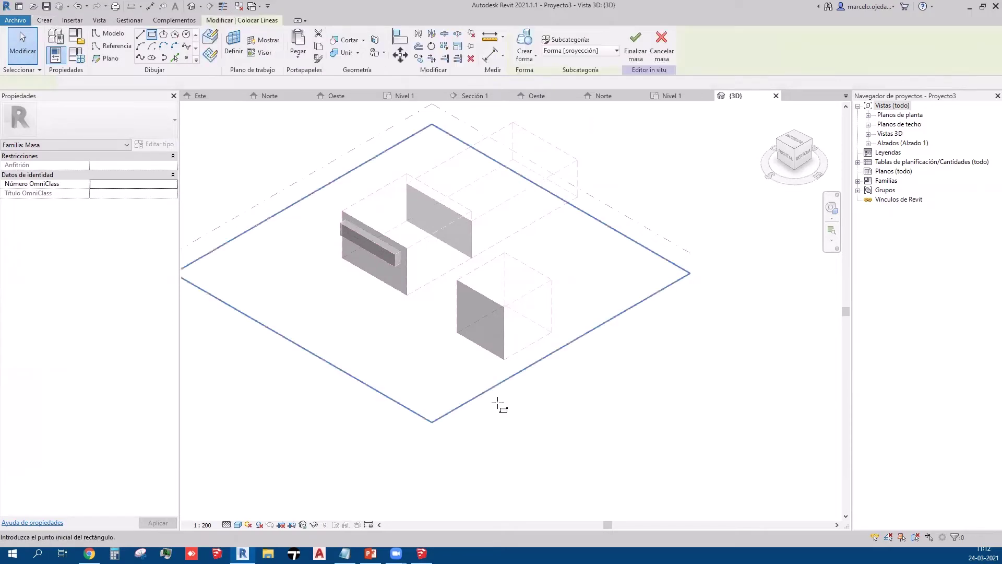
left_click(504, 359)
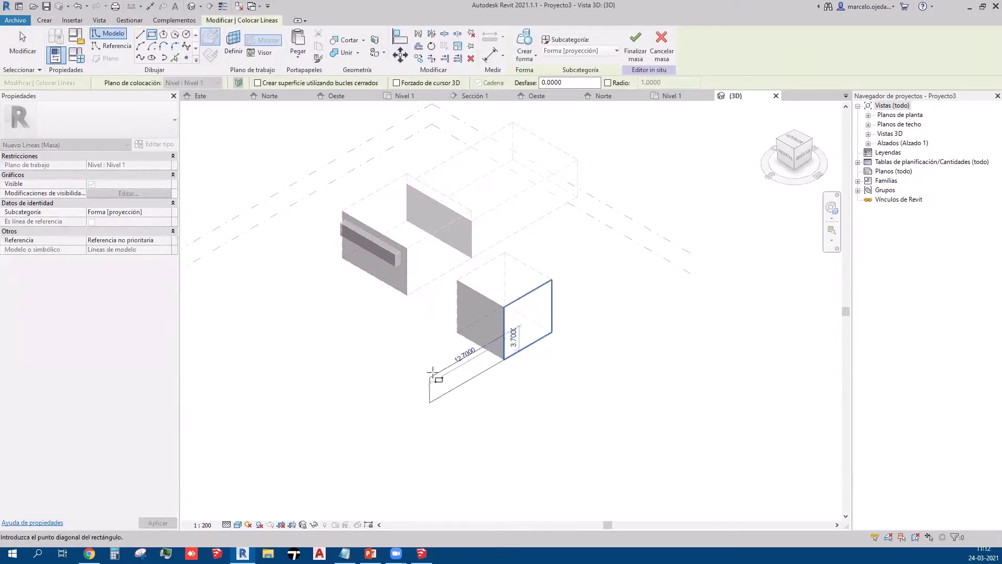
left_click(446, 363)
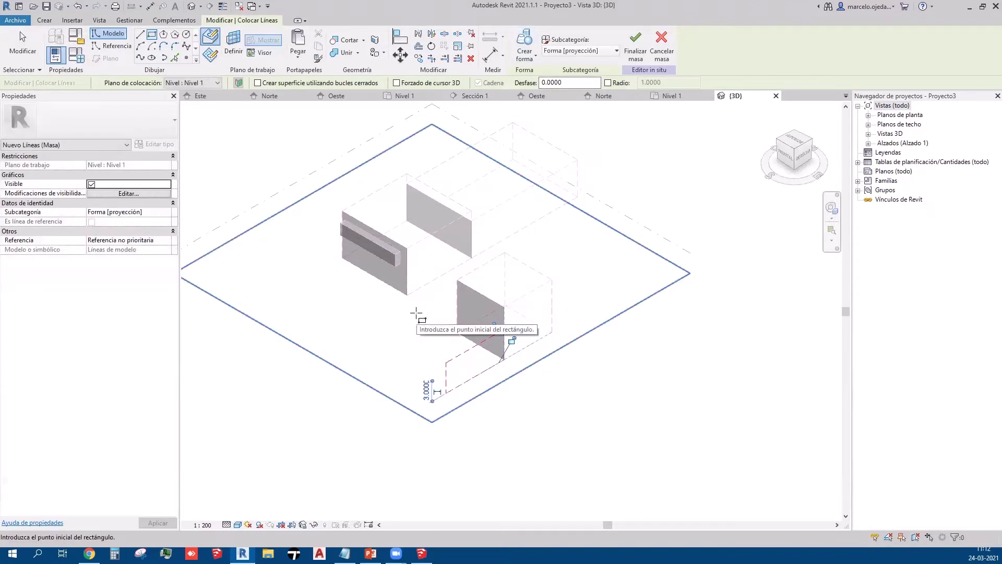
key("Escape")
key("Escape")
Step: Extrude the Masa 3 rectangle into a solid 8.0000 long
left_click_drag(414, 312, 589, 474)
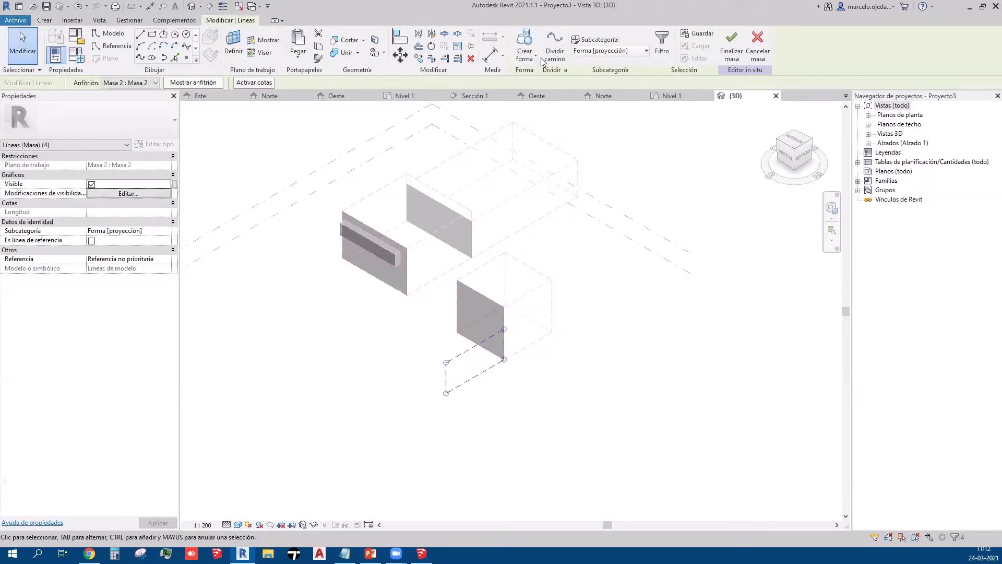
left_click(538, 62)
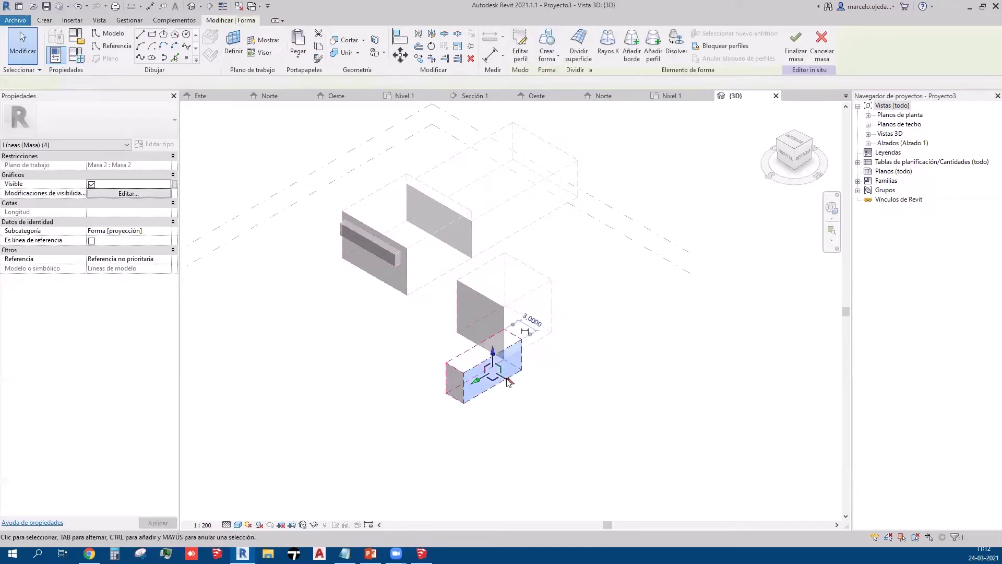
left_click_drag(509, 385, 415, 334)
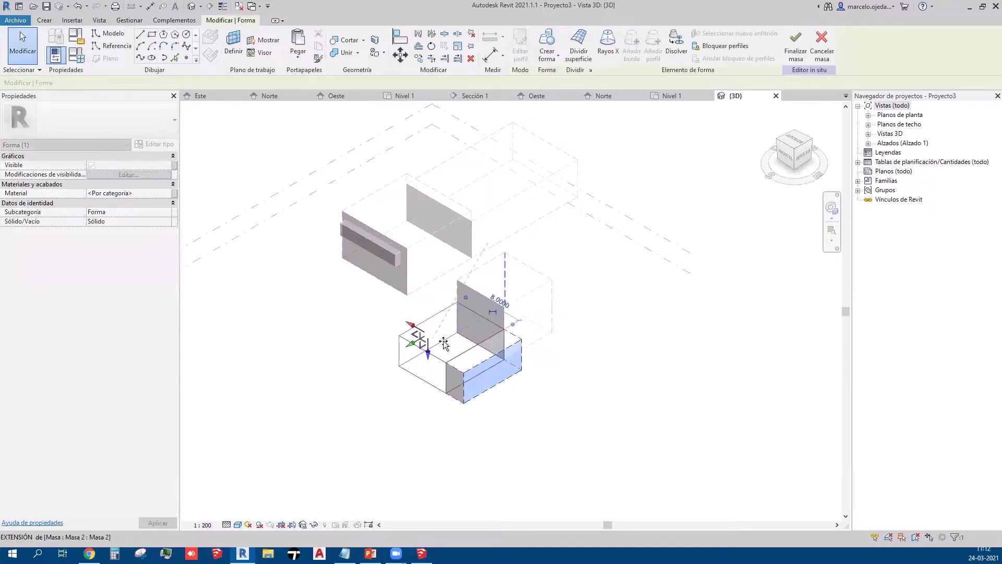
left_click(516, 395)
scroll(559, 414, "up", 3)
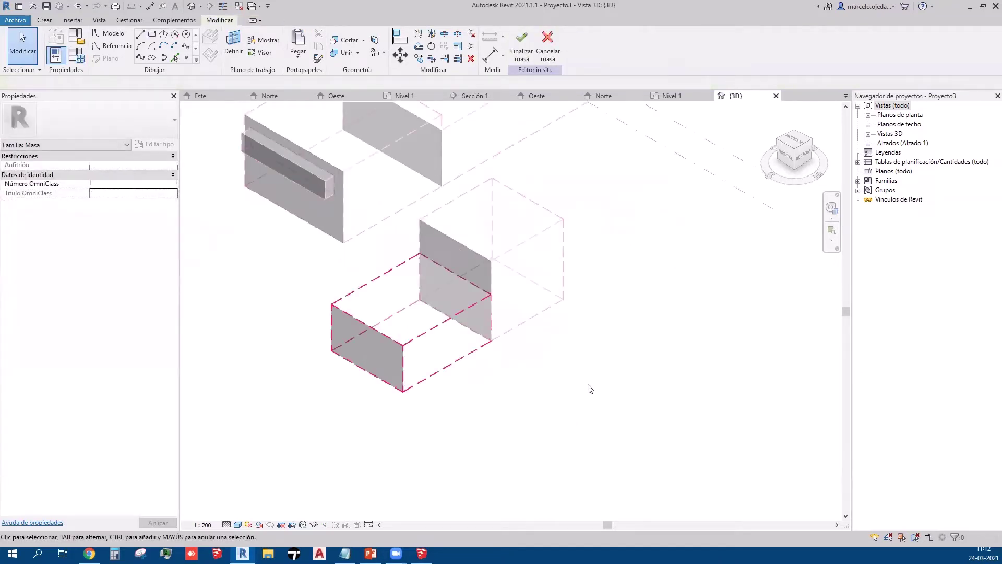
middle_click_drag(616, 414, 656, 470)
Step: Finish Masa 3 and raise the top face of the upper Masa 1 block
left_click(523, 47)
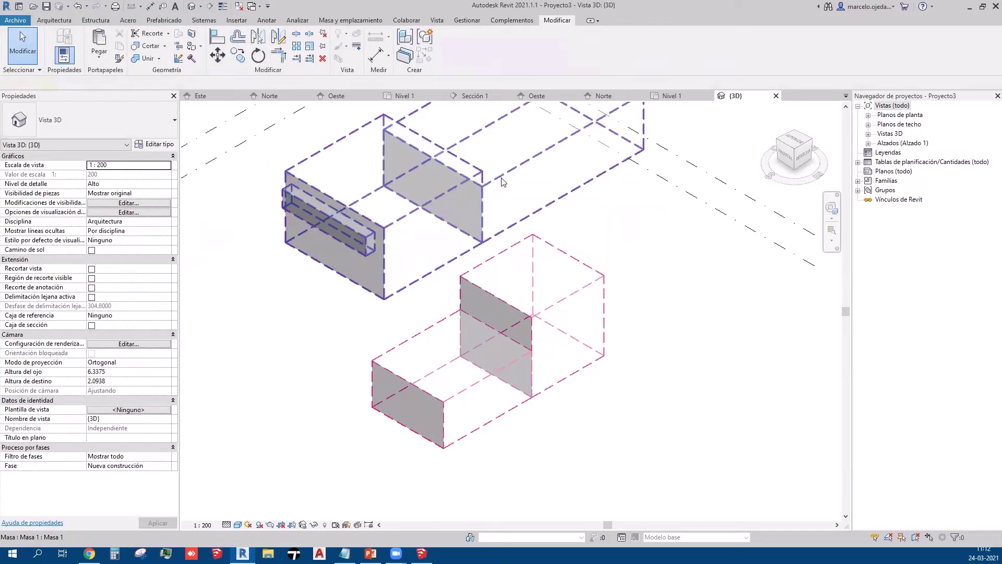
left_click(503, 203)
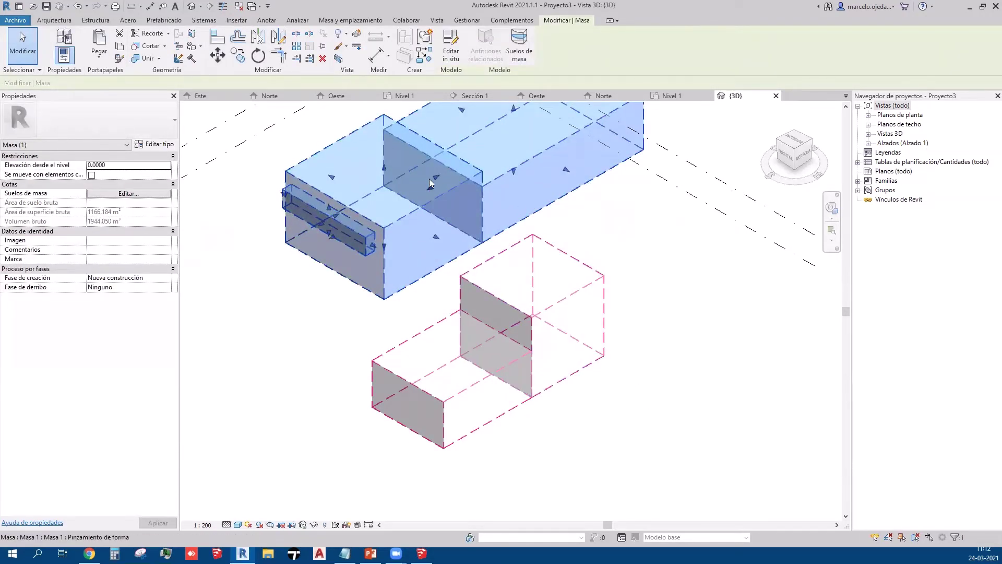
left_click_drag(382, 148, 383, 120)
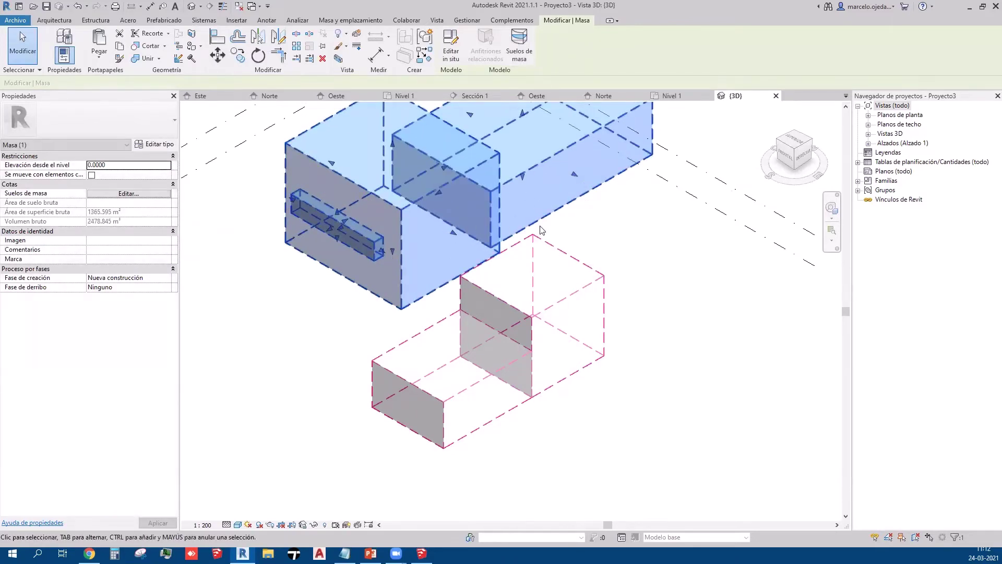
left_click(619, 238)
Step: Resize the Masa 2 cube into a smaller box of 497.191 m³
scroll(405, 284, "down", 2)
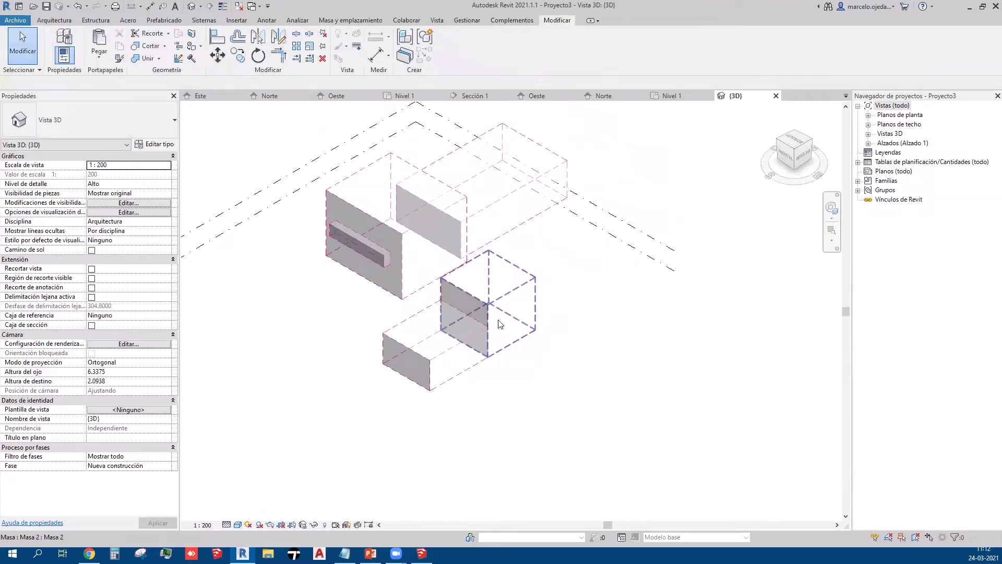
left_click(514, 333)
left_click_drag(514, 318, 542, 334)
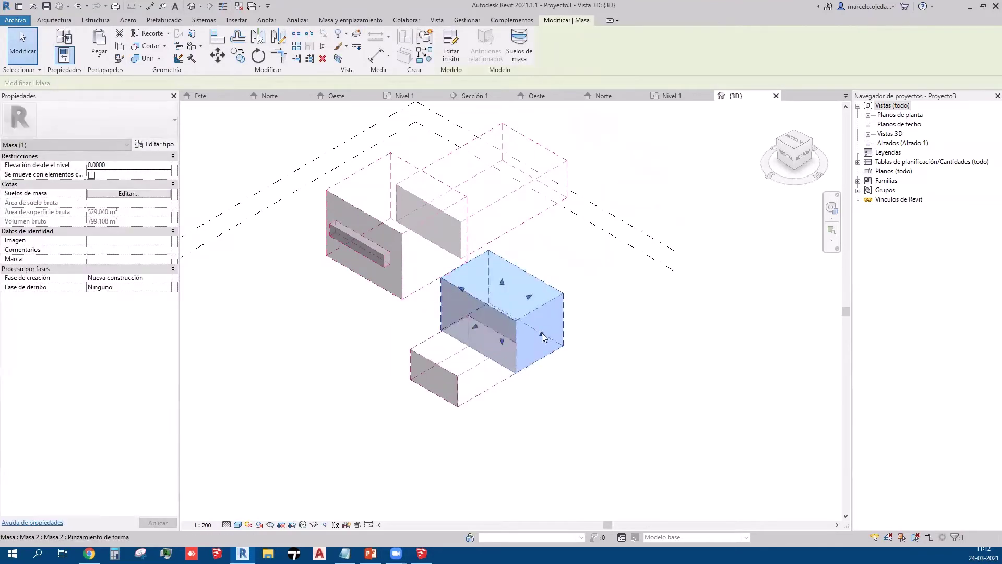
key("Escape")
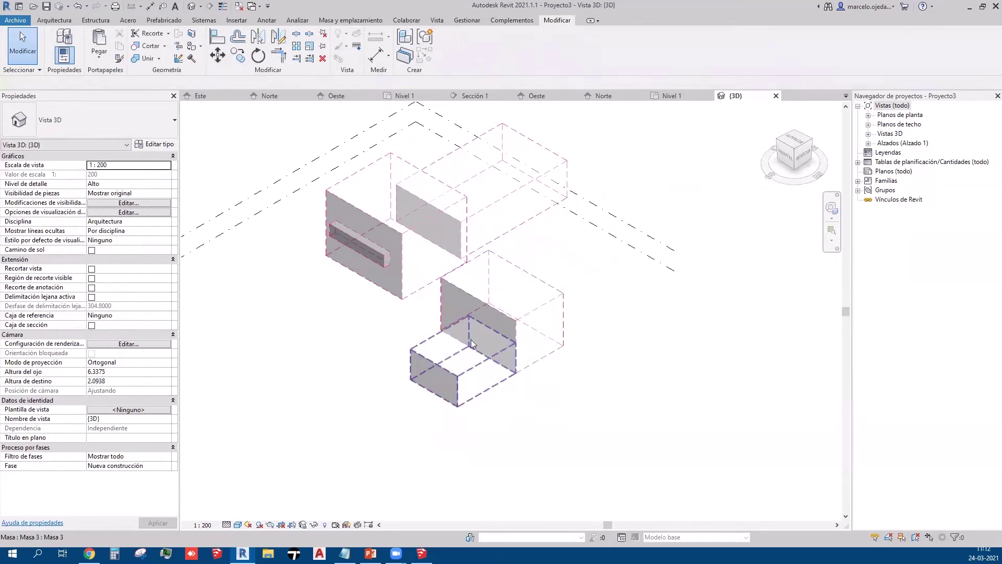
left_click(467, 288)
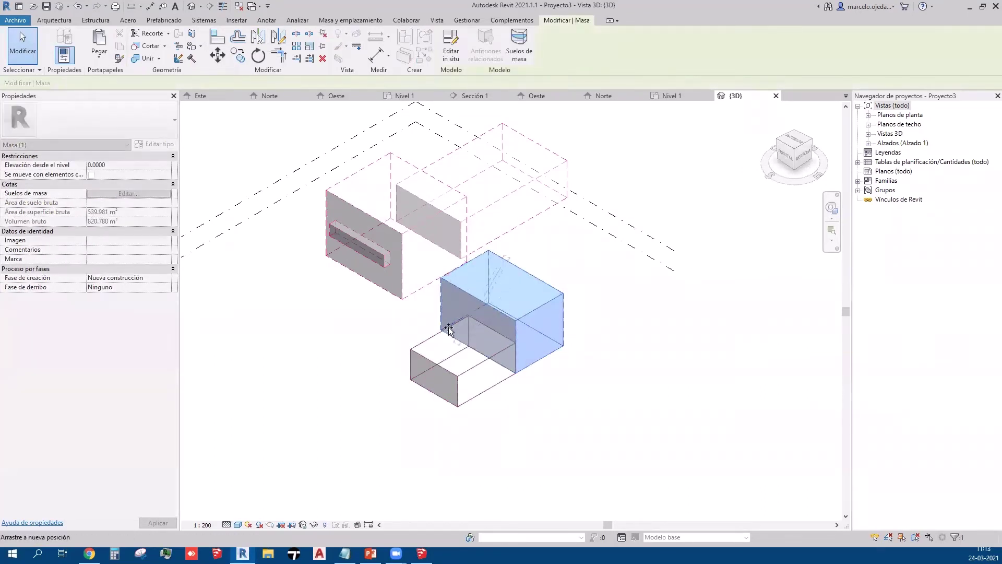
left_click_drag(434, 341, 472, 349)
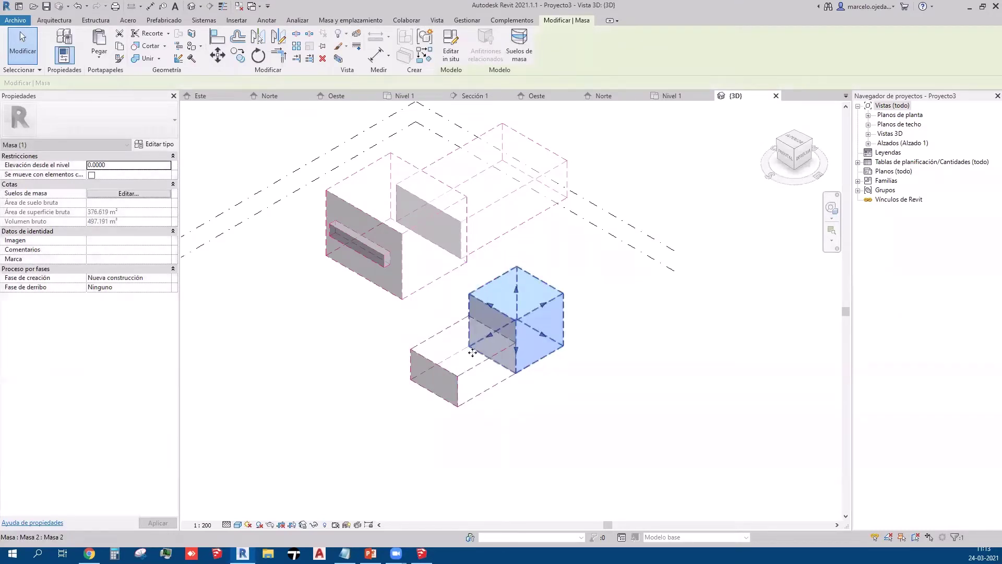
key("Escape")
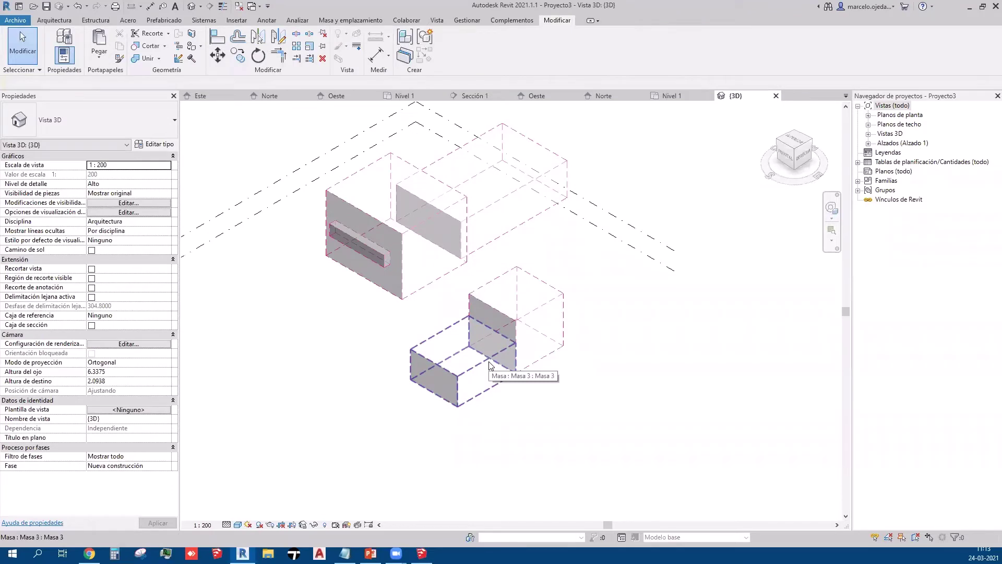
left_click(489, 364)
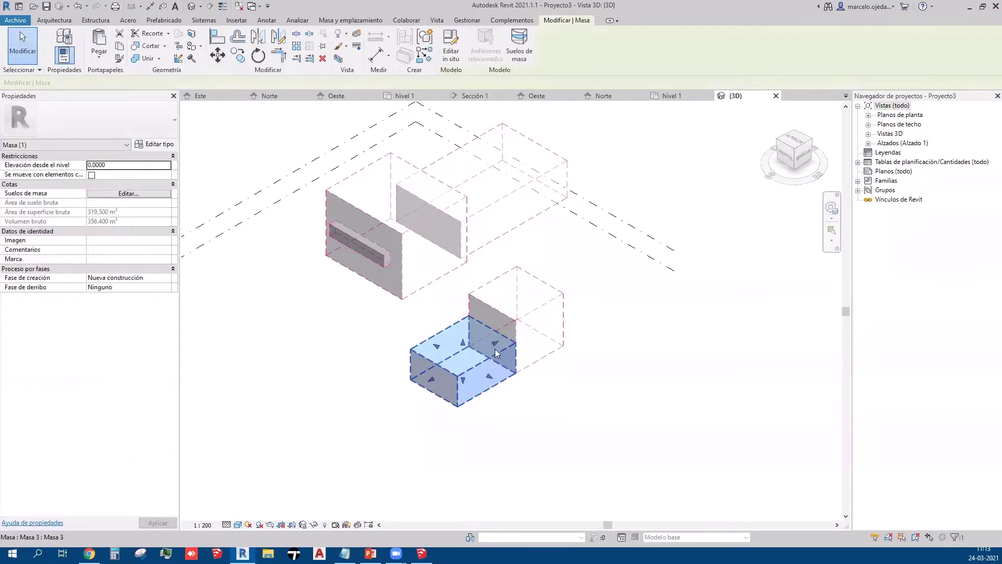
Step: Reopen Masa 3, set its box length to 8.0000, and finish the mass
left_click(455, 52)
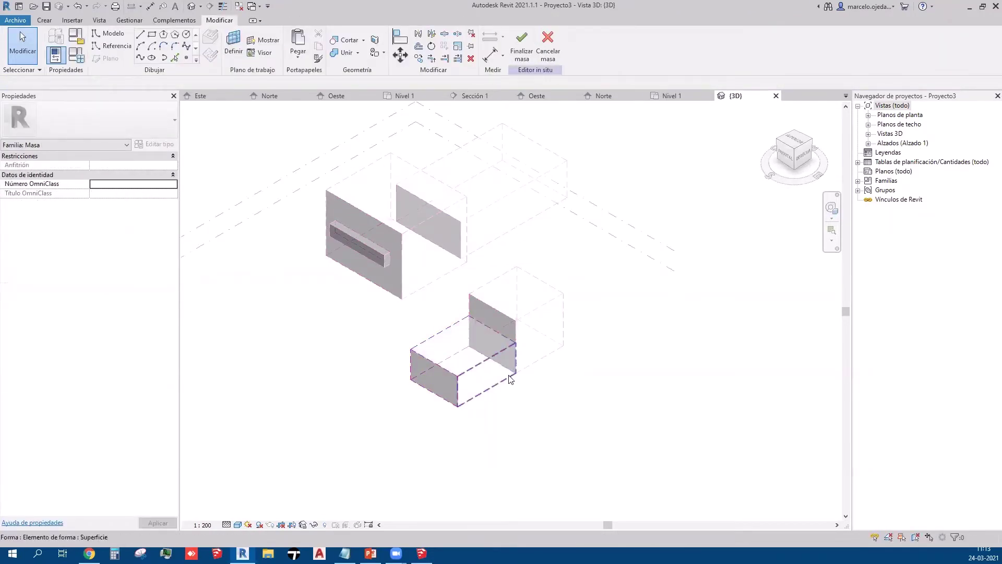
left_click(510, 380)
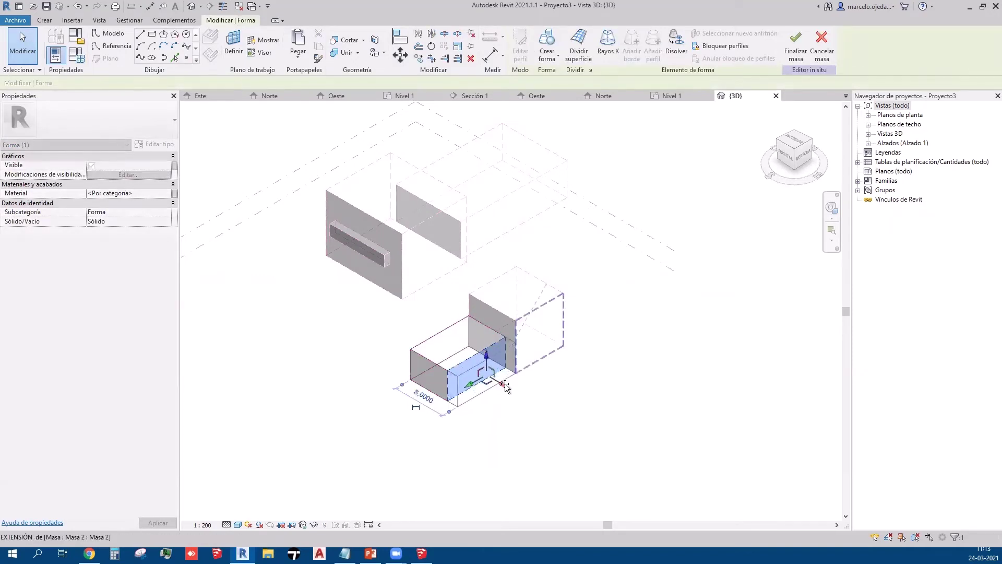
left_click_drag(496, 385, 507, 387)
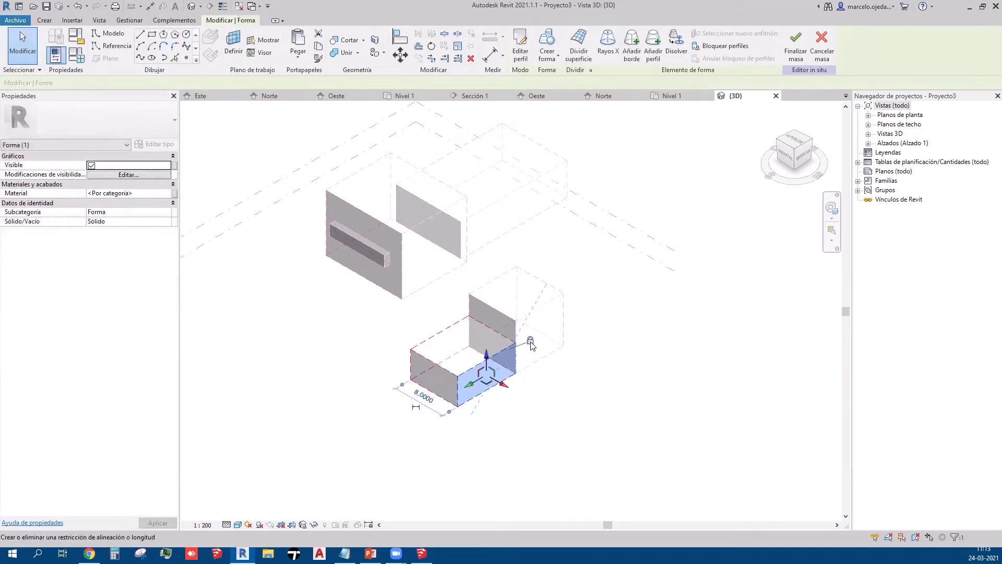
left_click(562, 401)
left_click(522, 44)
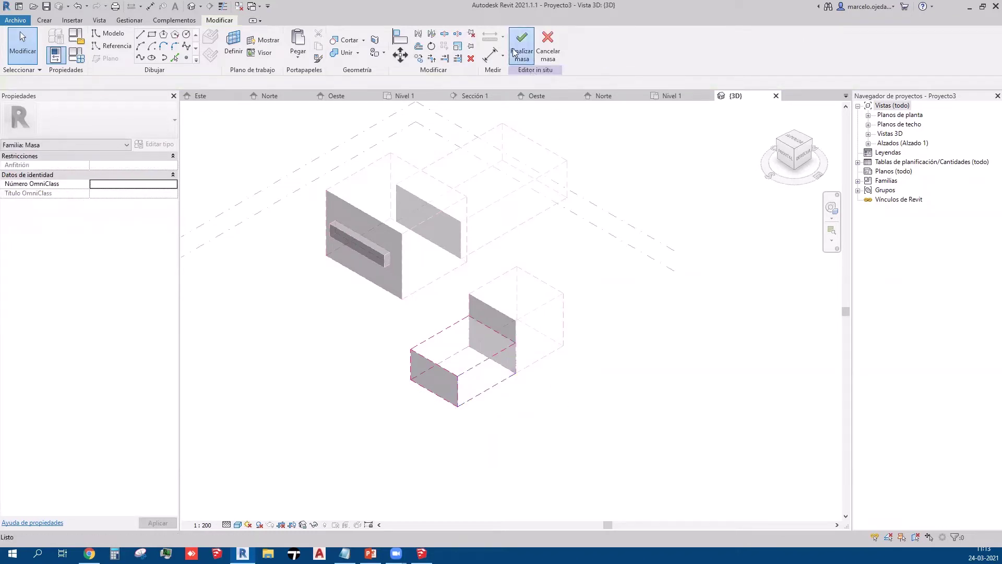
Step: Stretch the upper mass box's face outward, then orbit to another side
left_click(549, 340)
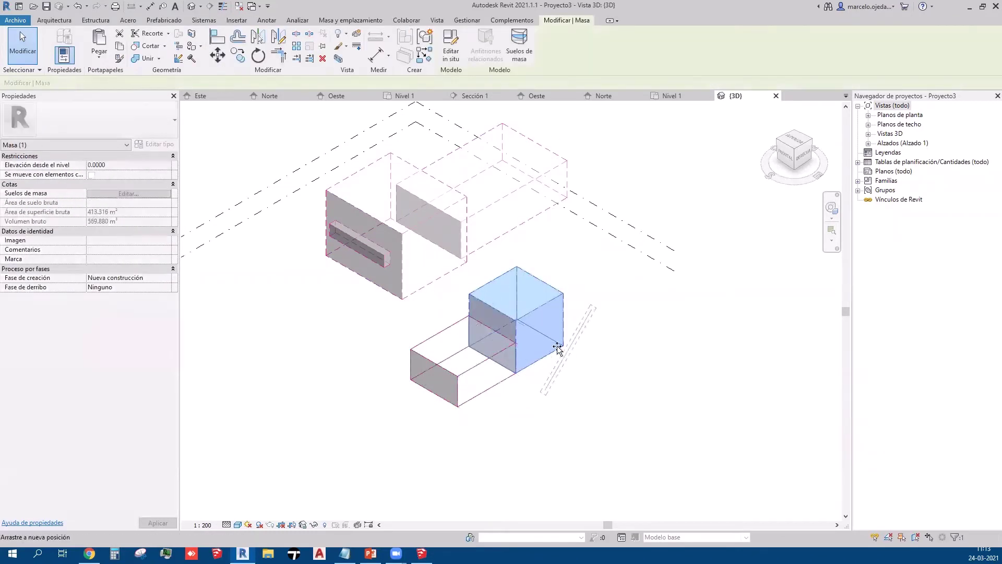
left_click_drag(549, 340, 570, 336)
left_click(630, 391)
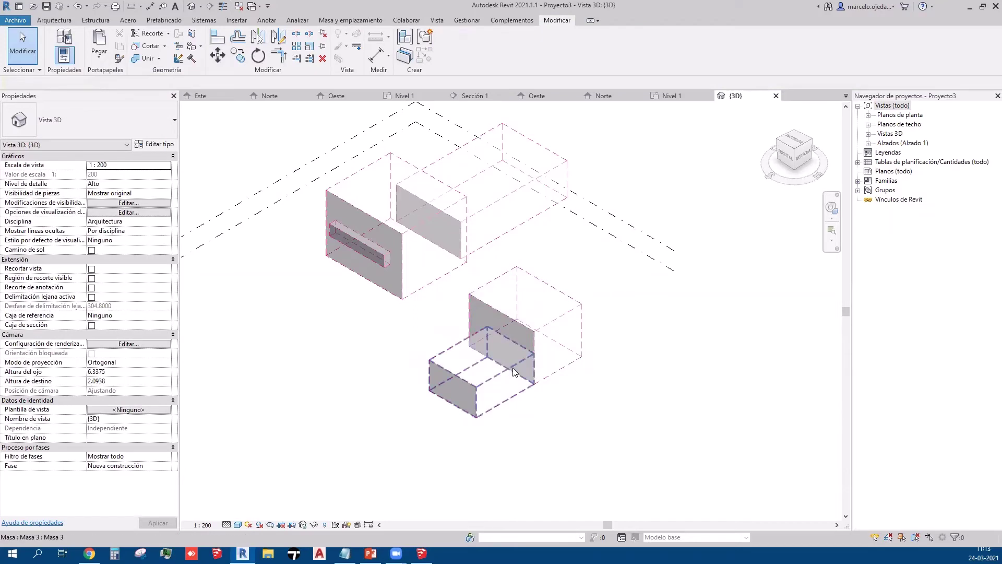
middle_click_drag(514, 372, 535, 343, "shift")
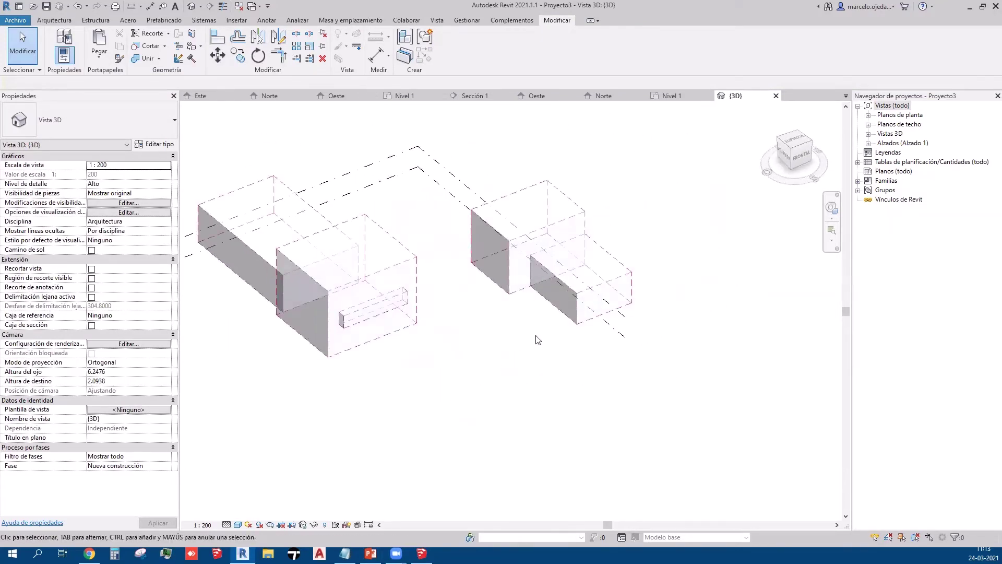
Step: Pull the lower mass box's end face out to 11.1006 and finish the mass
left_click(557, 306)
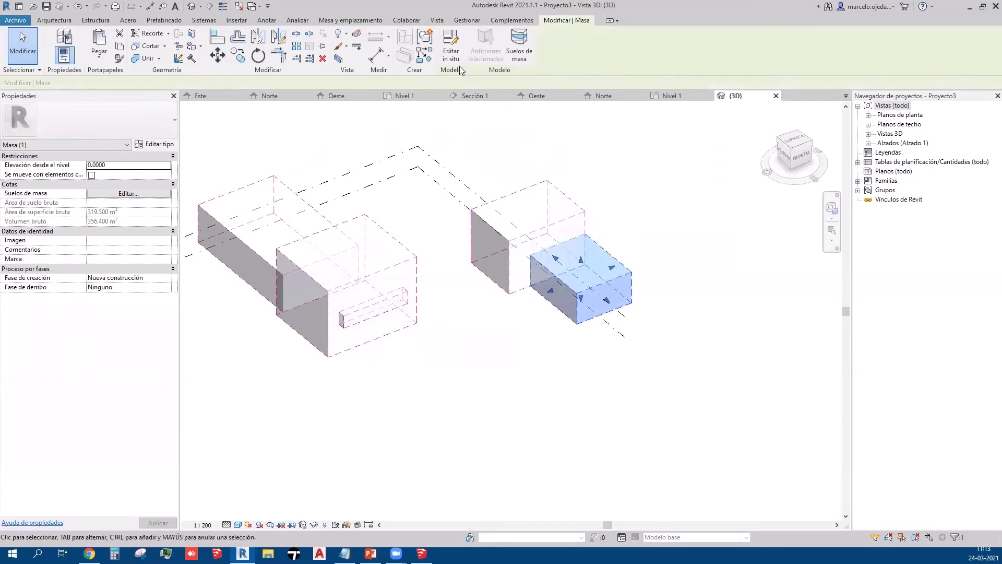
double_click(541, 284)
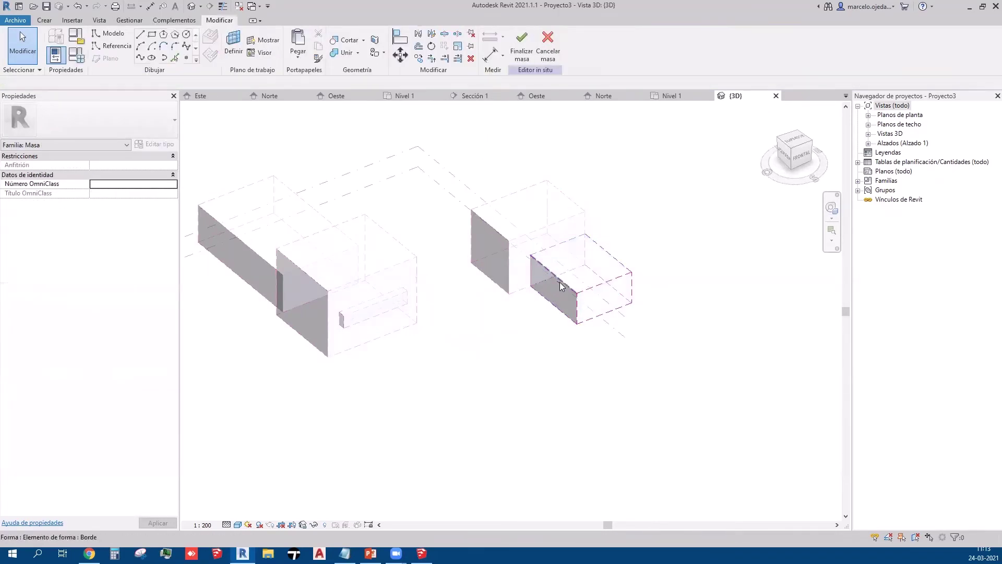
left_click(557, 305)
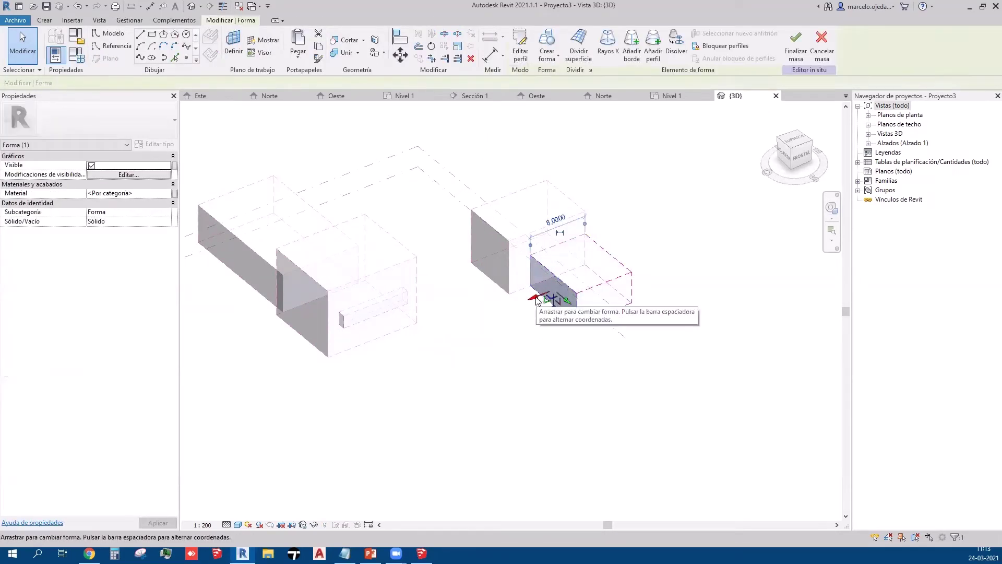
left_click_drag(523, 300, 507, 297)
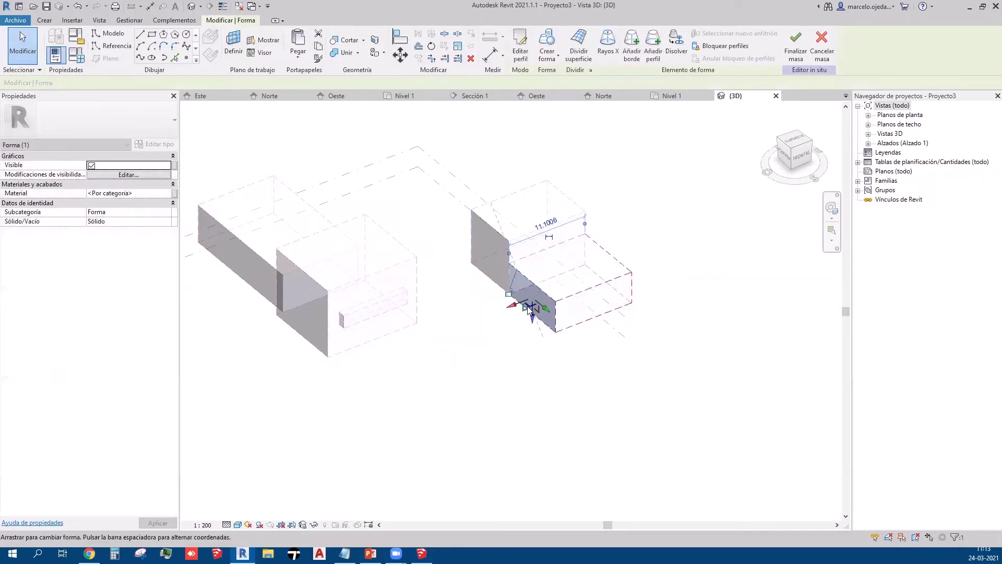
left_click(791, 51)
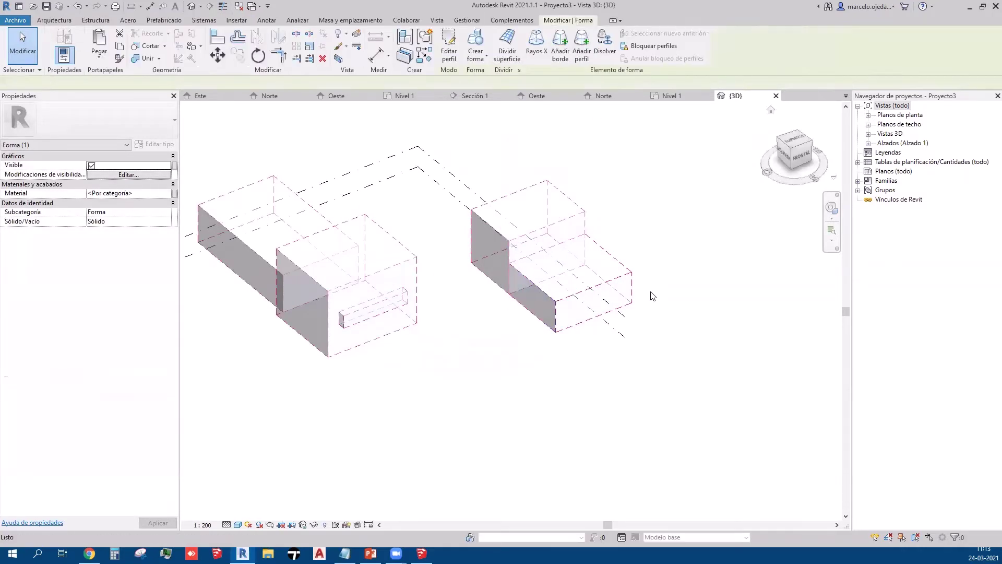
left_click(523, 238)
Step: Make the upper box much taller and enlarge the lower box toward the front-right
mouse_move(489, 259)
left_mouse_down()
mouse_move(466, 271)
mouse_move(482, 264)
left_mouse_up()
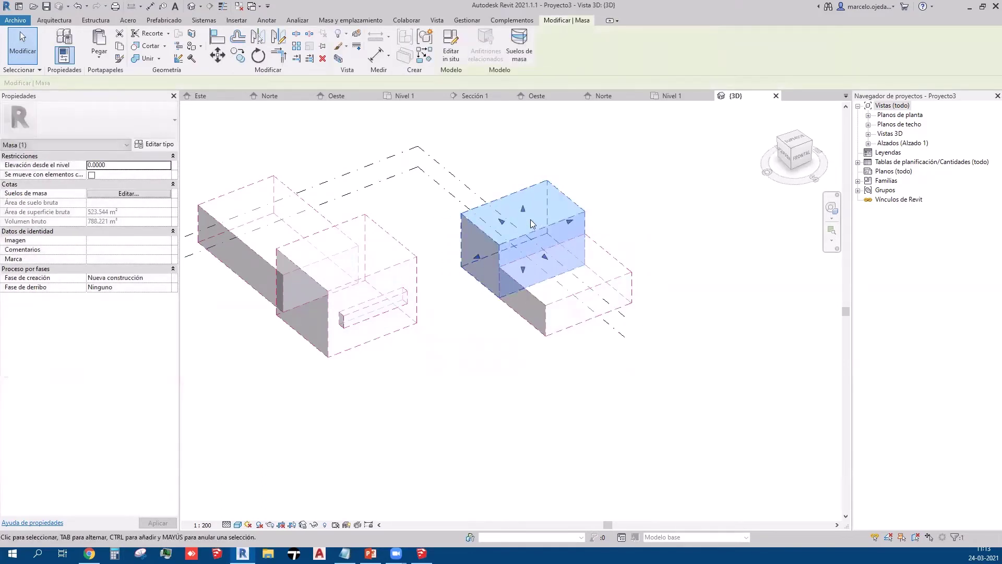
left_click_drag(522, 196, 531, 128)
left_click(578, 290)
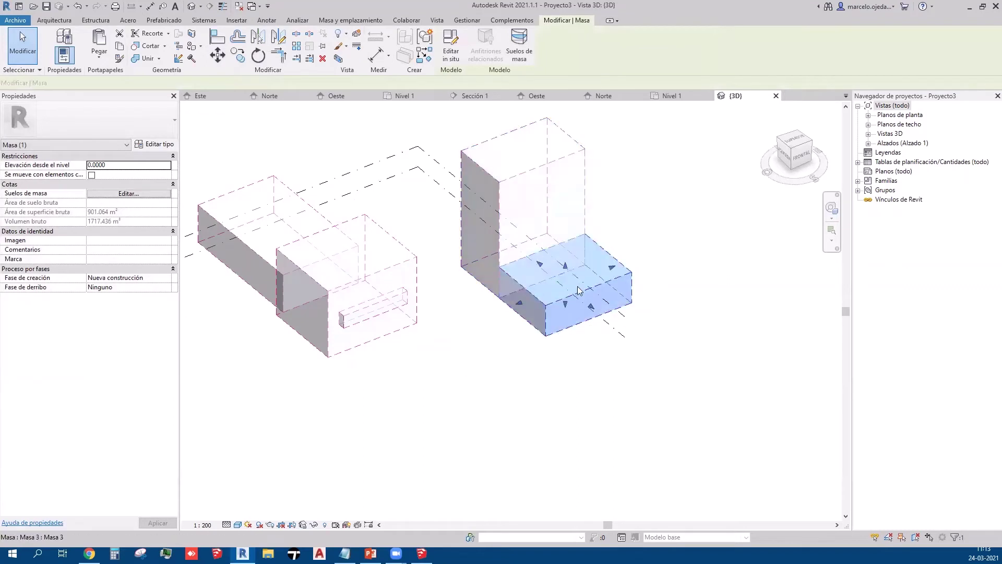
left_click_drag(566, 268, 566, 228)
left_click_drag(591, 288, 616, 309)
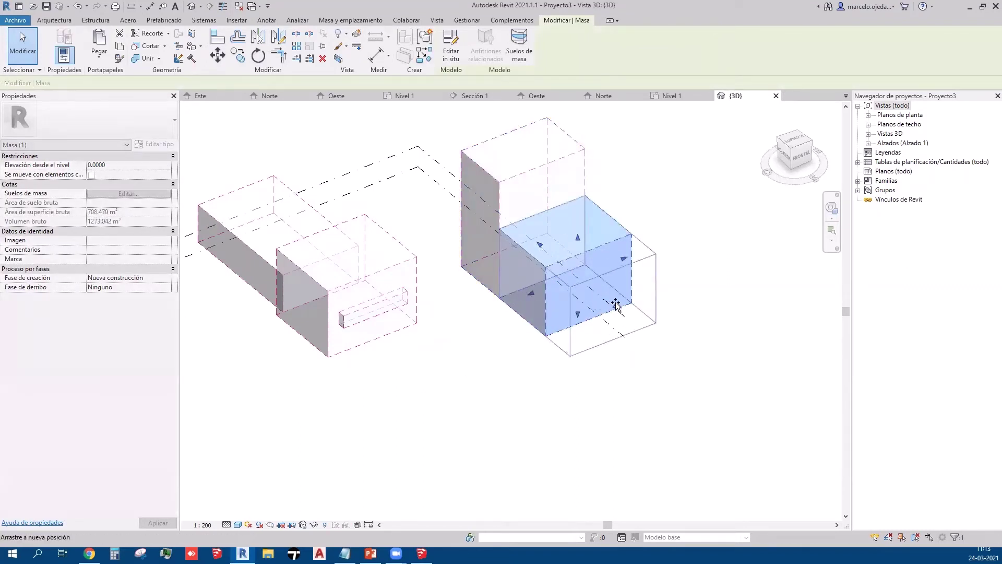
left_click(667, 375)
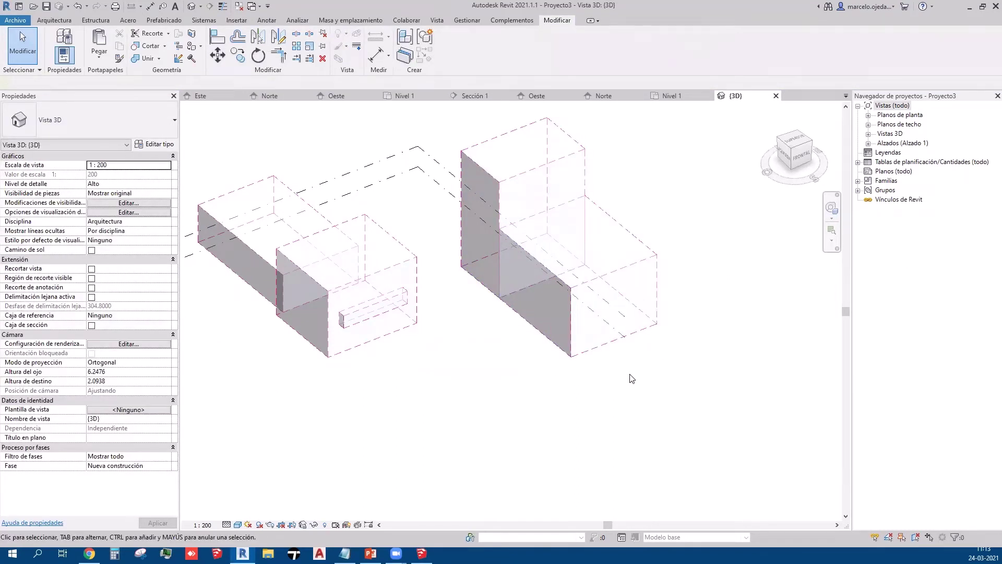
Step: Undo an accidental move of the lower mass box made after orbiting
middle_click_drag(631, 378, 650, 396, "shift")
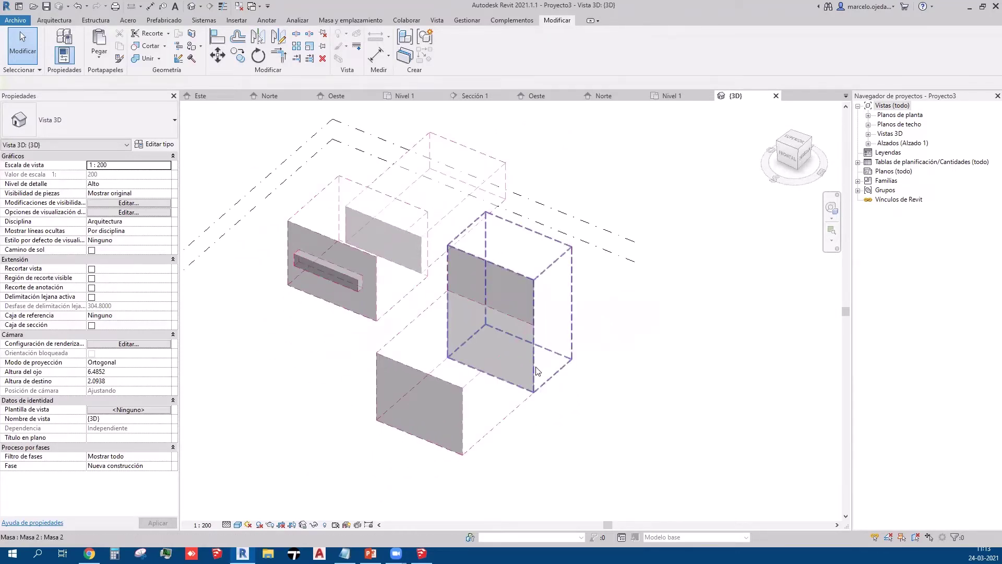
left_click_drag(535, 369, 580, 372)
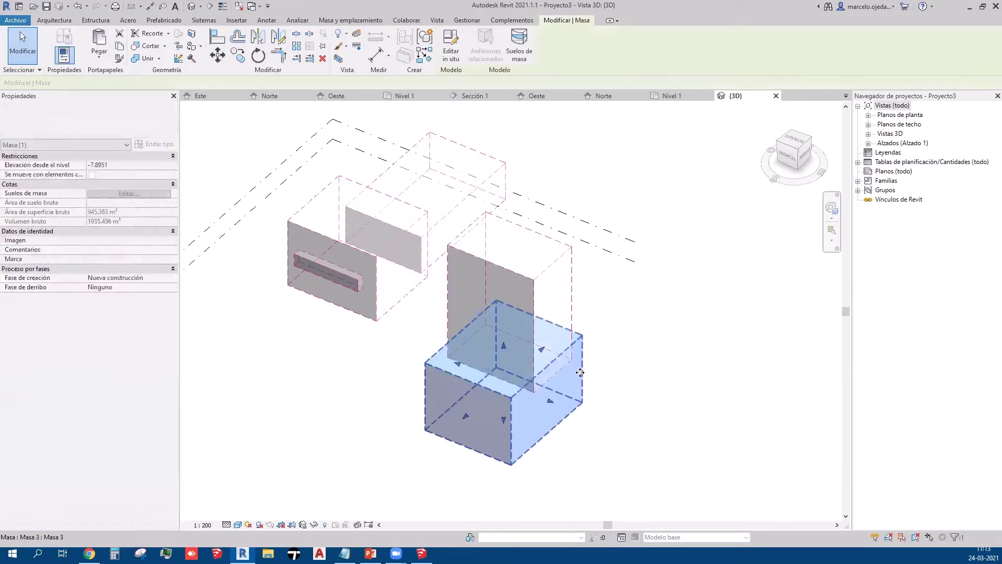
key("ctrl+z")
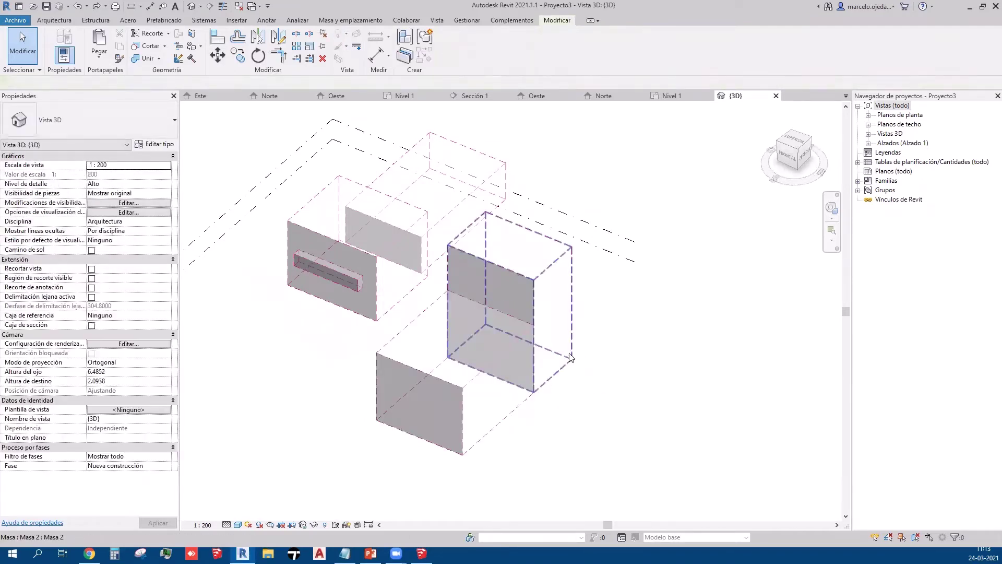
Step: Try joining the upper and lower masses with Unir in both orders, then exit
left_click(576, 357)
left_click(498, 353, "ctrl")
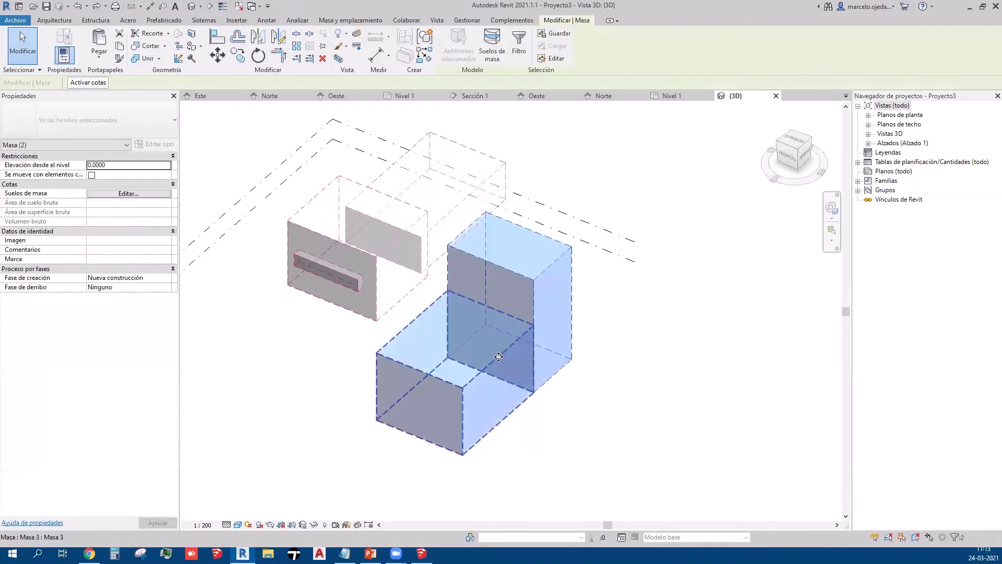
left_click(144, 59)
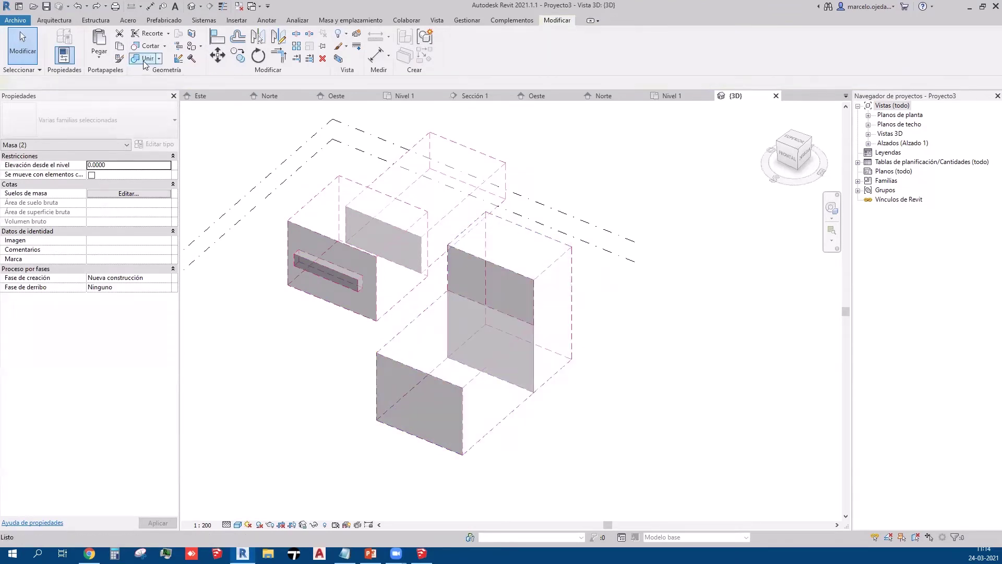
left_click(567, 342)
left_click(510, 343)
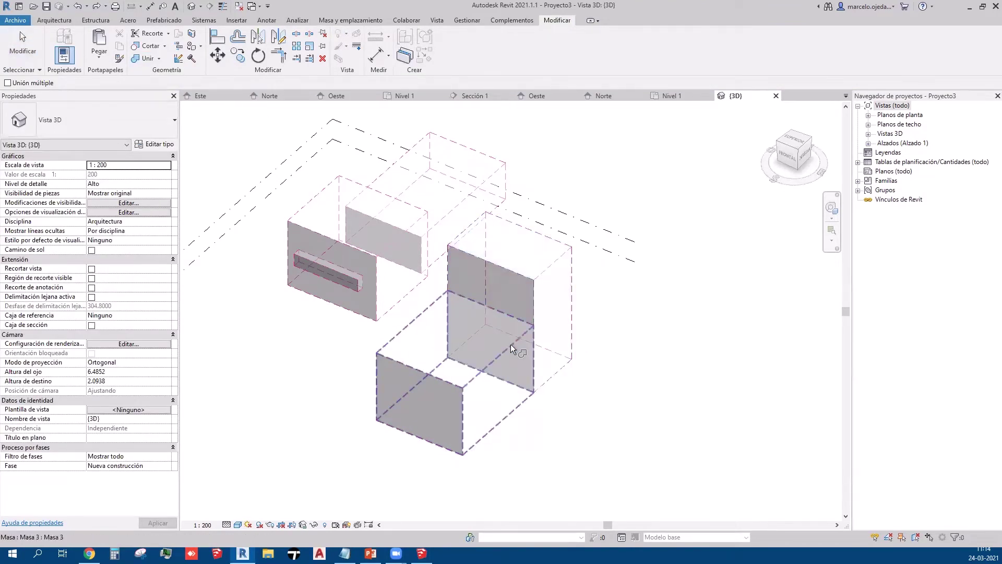
left_click(511, 343)
left_click(572, 314)
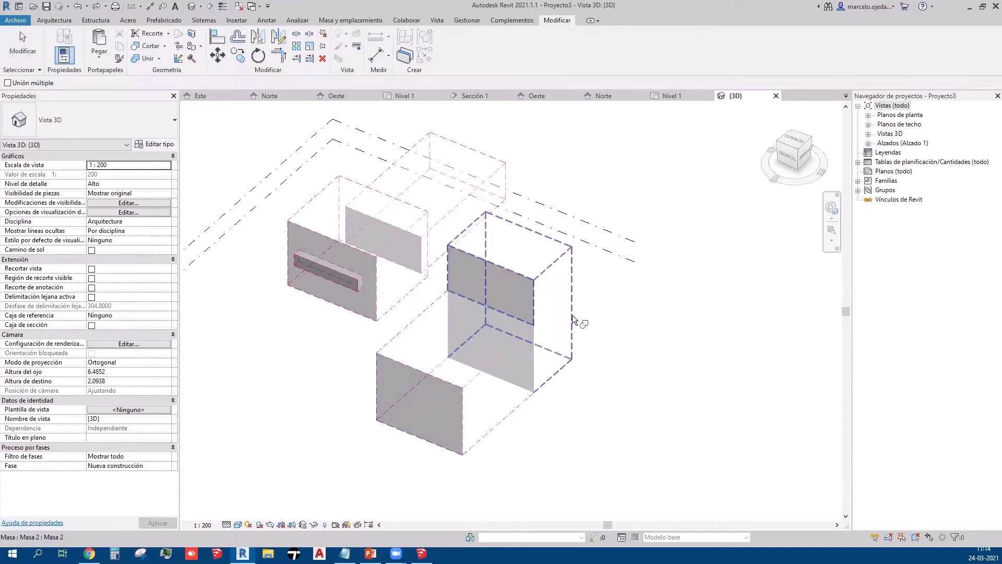
scroll(567, 409, "up", 3)
scroll(569, 409, "down", 1)
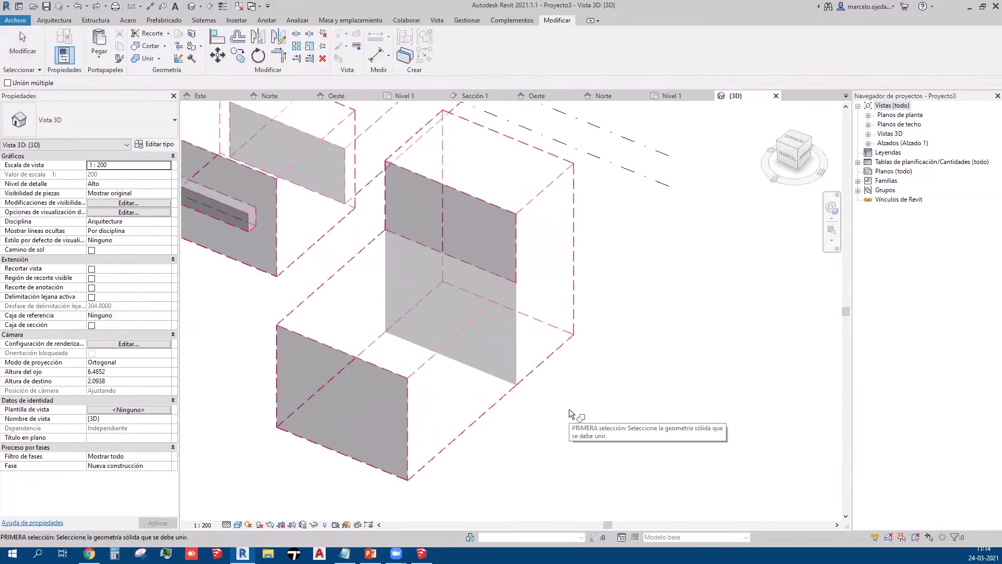
scroll(569, 409, "down", 1)
scroll(586, 405, "up", 2)
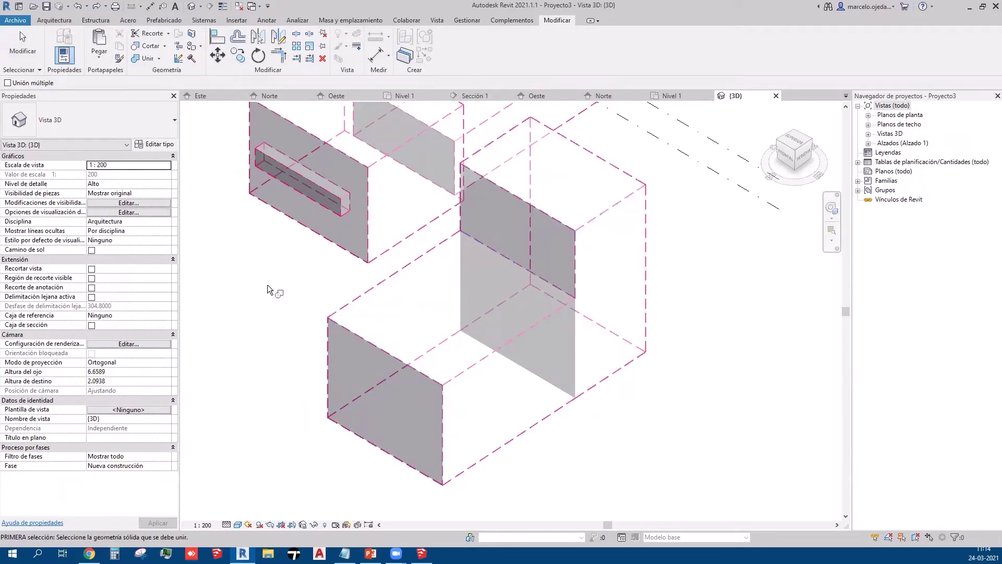
key("Escape")
key("Escape")
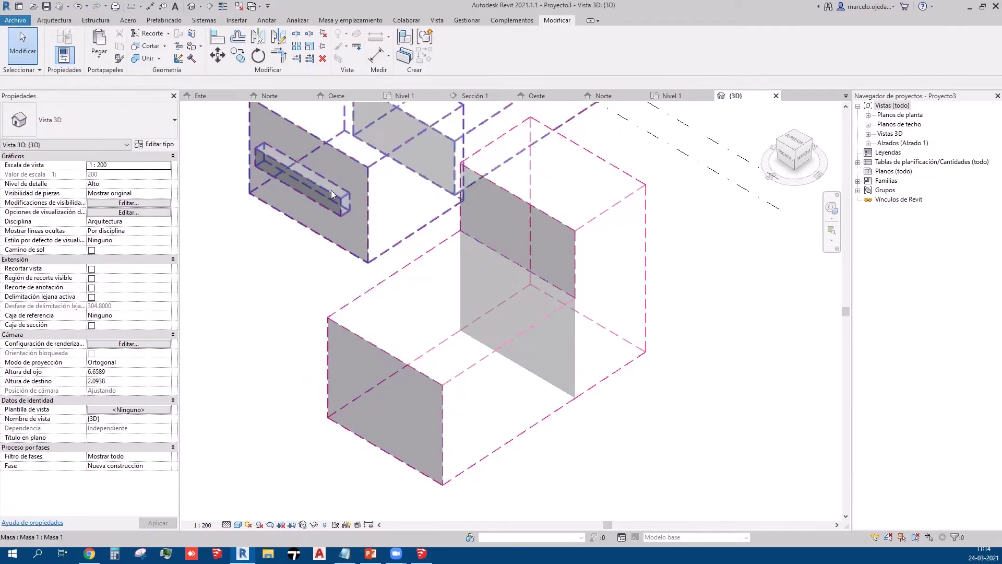
Step: Apply the <Líneas anchas> line style to three vertical edges of the tall box
left_click(359, 46)
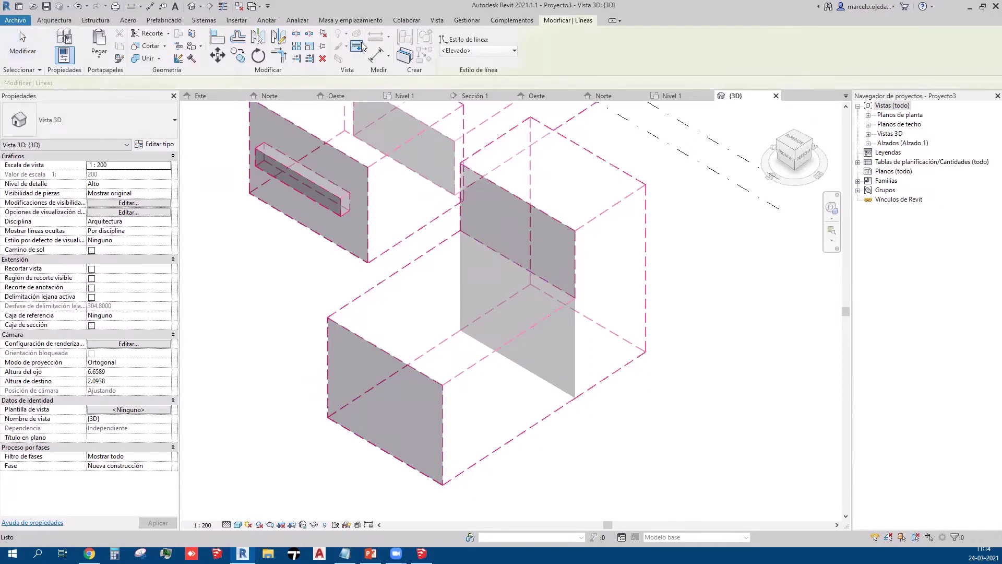
left_click(462, 50)
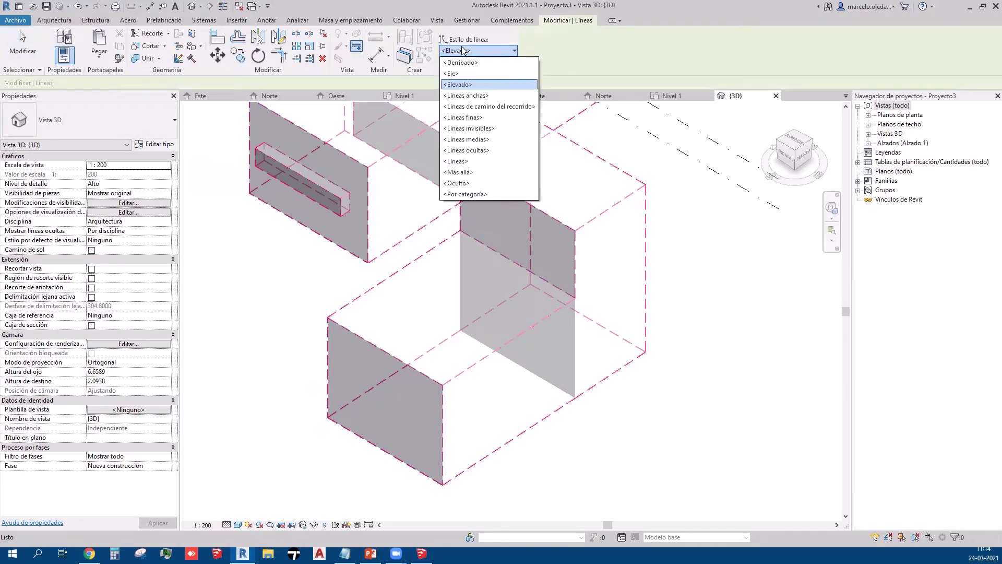
left_click(467, 93)
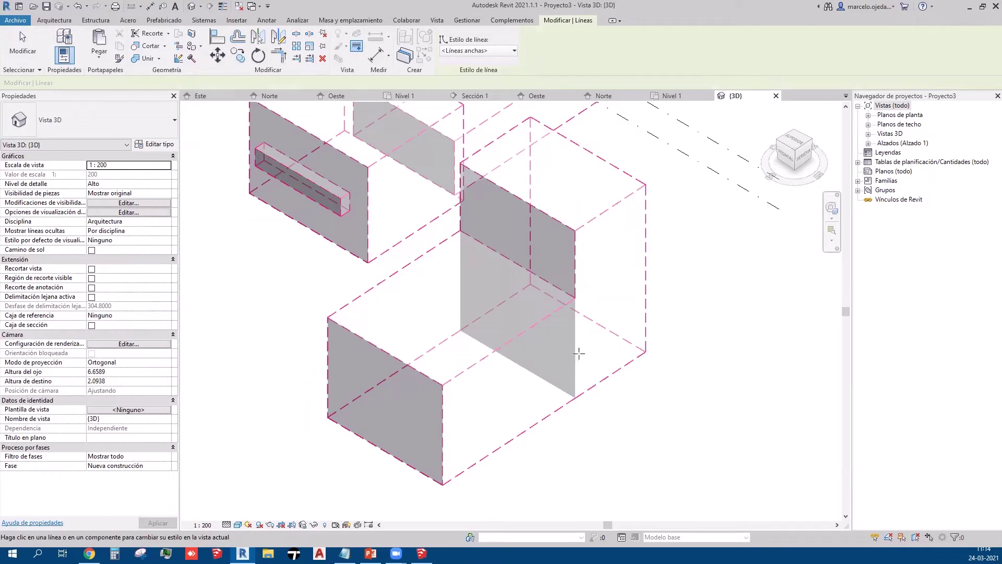
left_click(576, 272)
left_click(647, 220)
left_click(467, 202)
key("Escape")
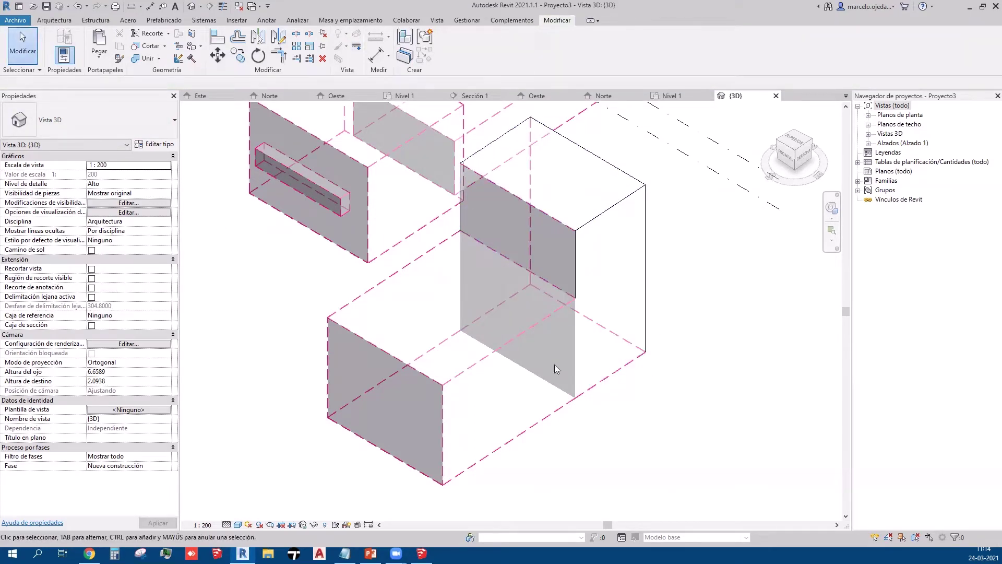
Step: Select the lower and tall mass boxes, then clear the selection
scroll(555, 365, "down", 3)
left_click(555, 304)
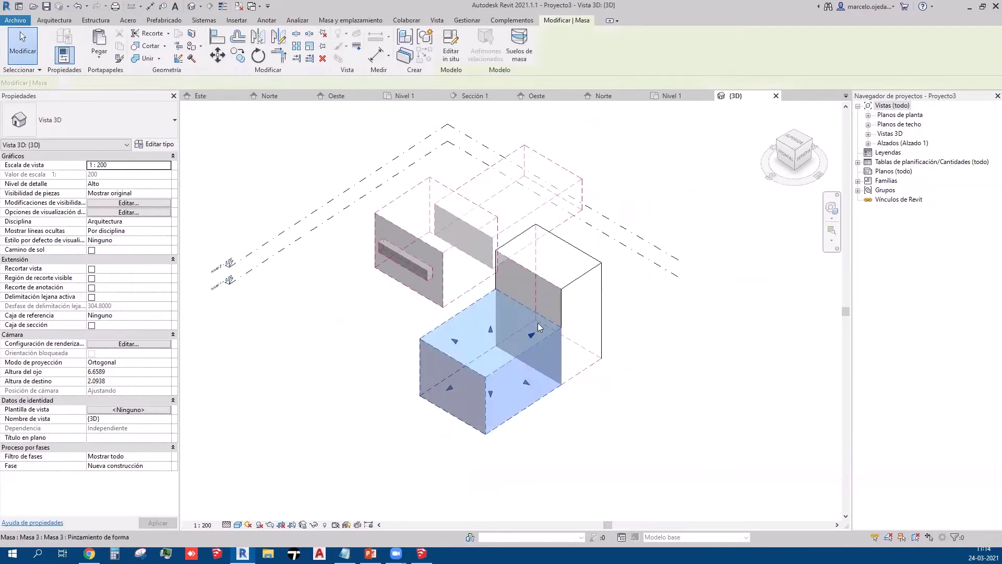
left_click(560, 301)
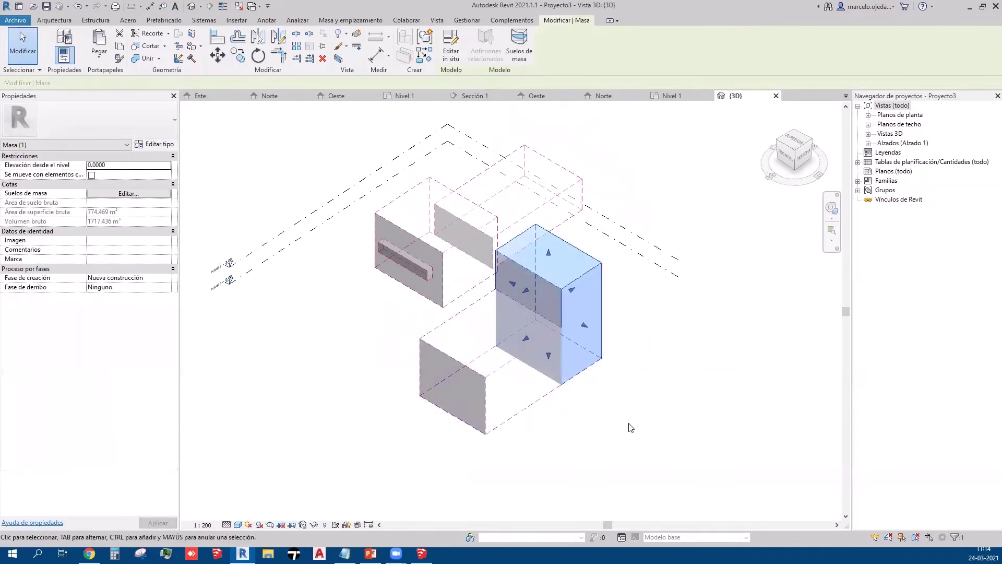
key("Escape")
scroll(558, 348, "up", 3)
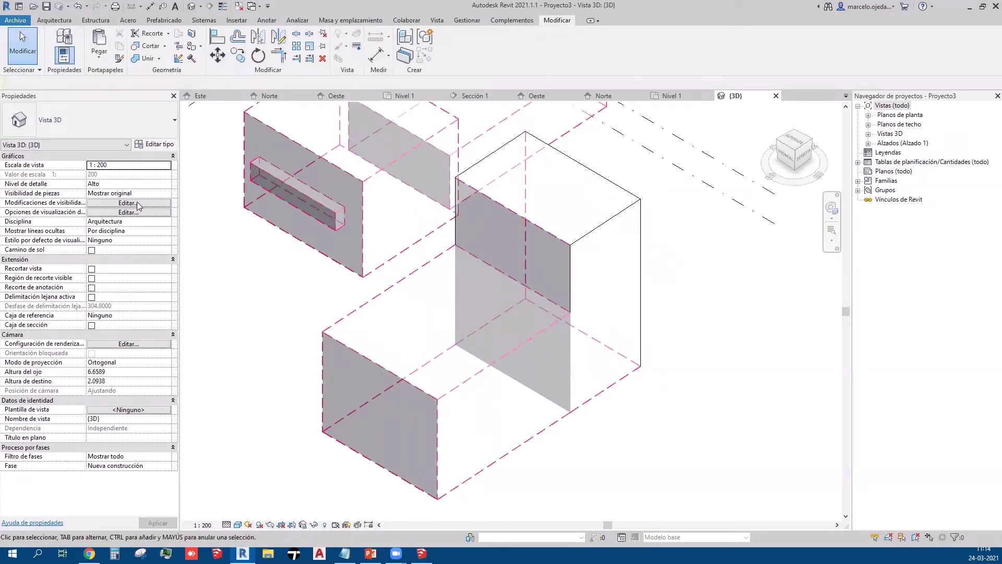
Step: Open the Visibility/Graphics overrides with VG and close them without changes
key("v")
key("g")
scroll(307, 357, "down", 2)
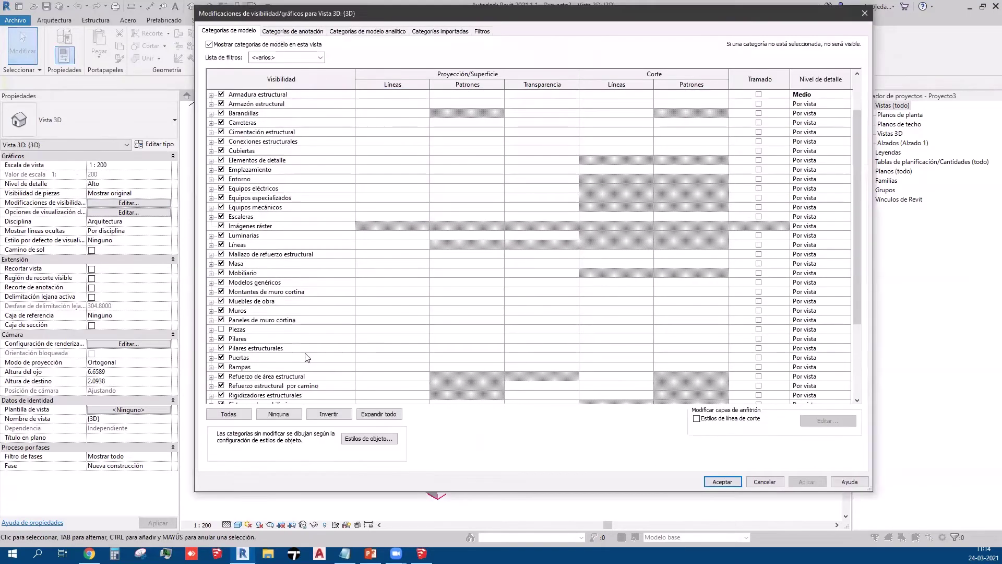
left_click(867, 14)
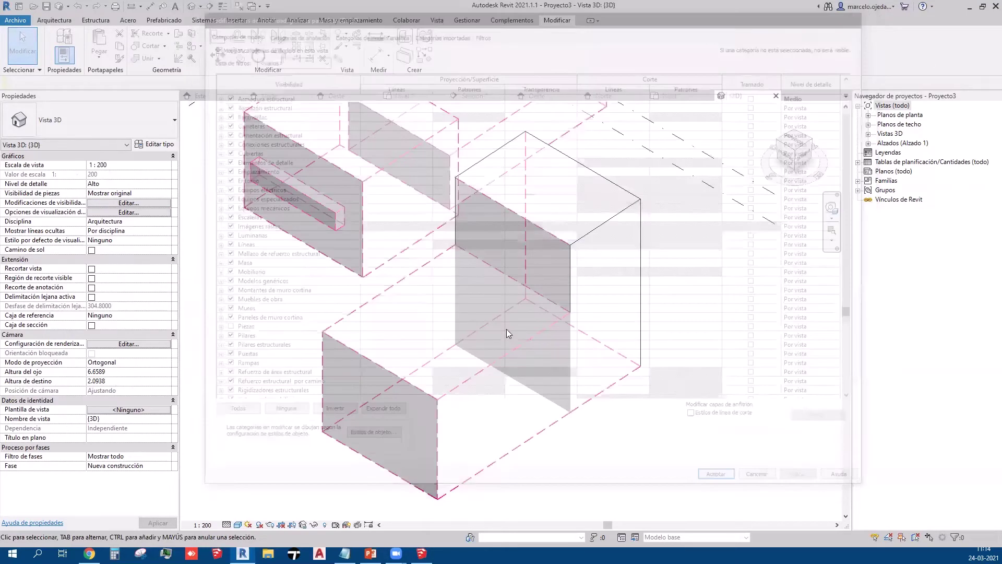
Step: Switch the 3D view to the Estructura alámbrica (wireframe) visual style
left_click(238, 525)
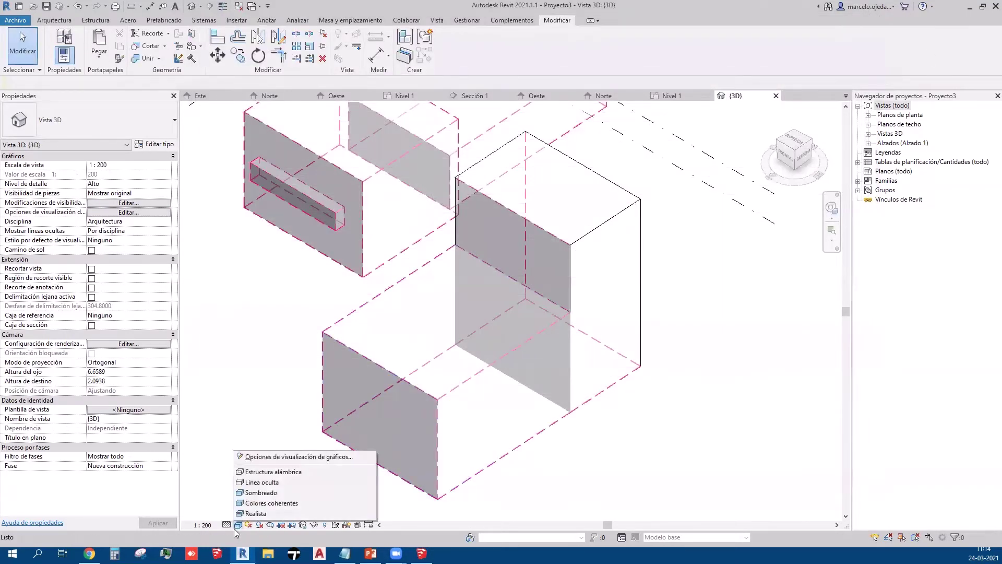
left_click(270, 476)
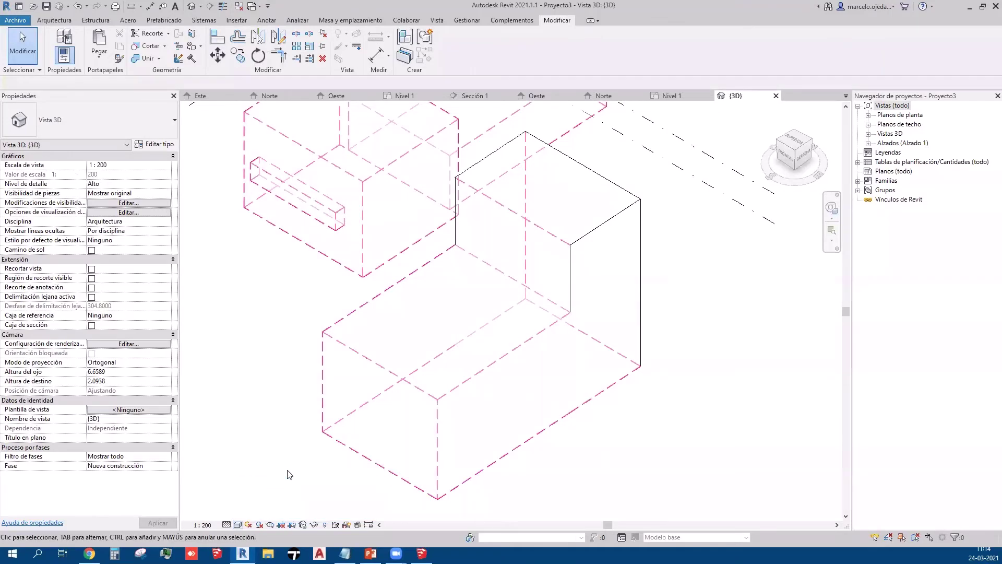
scroll(336, 458, "down", 3)
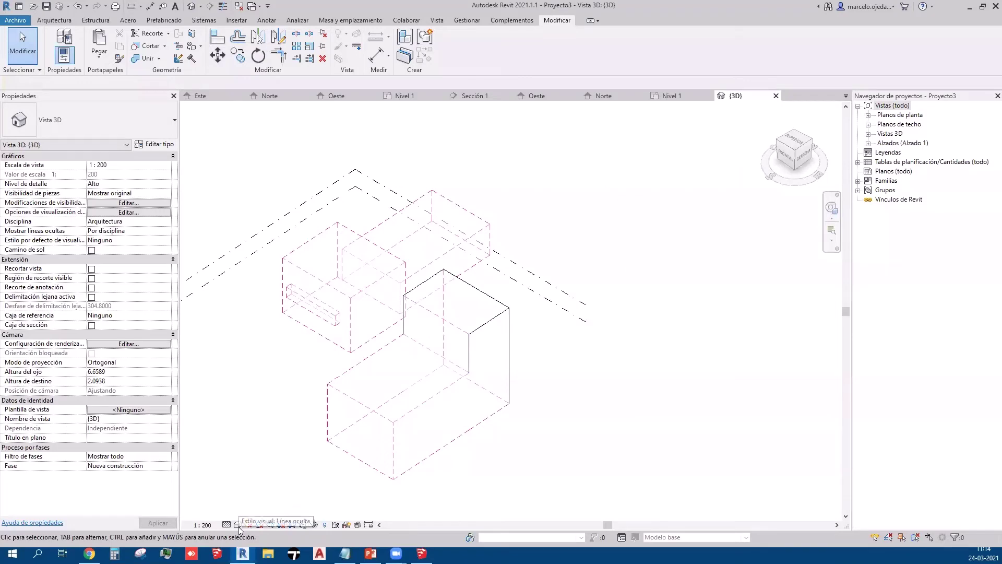
Step: Drag the back slotted mass left, clear of the front stepped masses
scroll(334, 481, "up", 2)
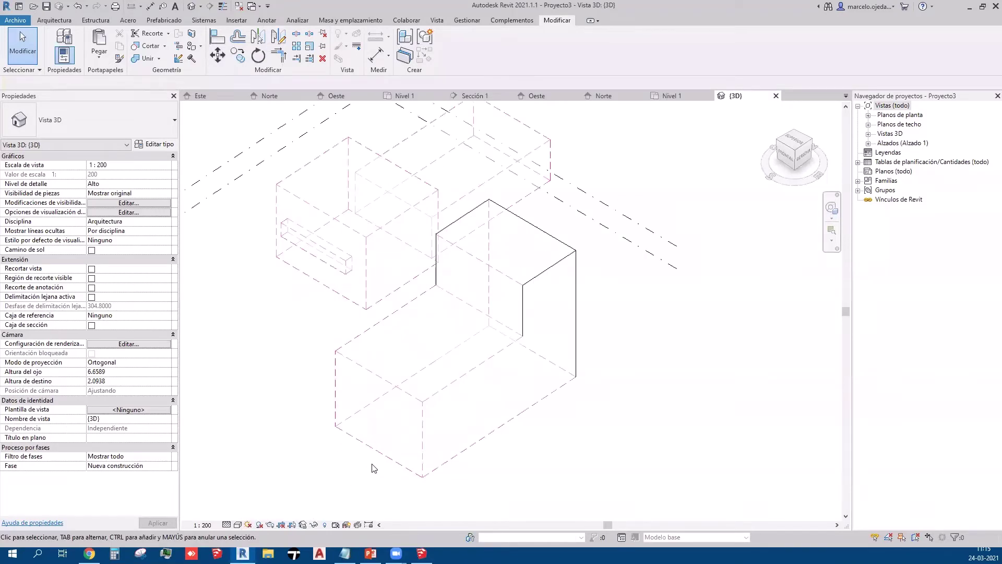
scroll(374, 469, "up", 2)
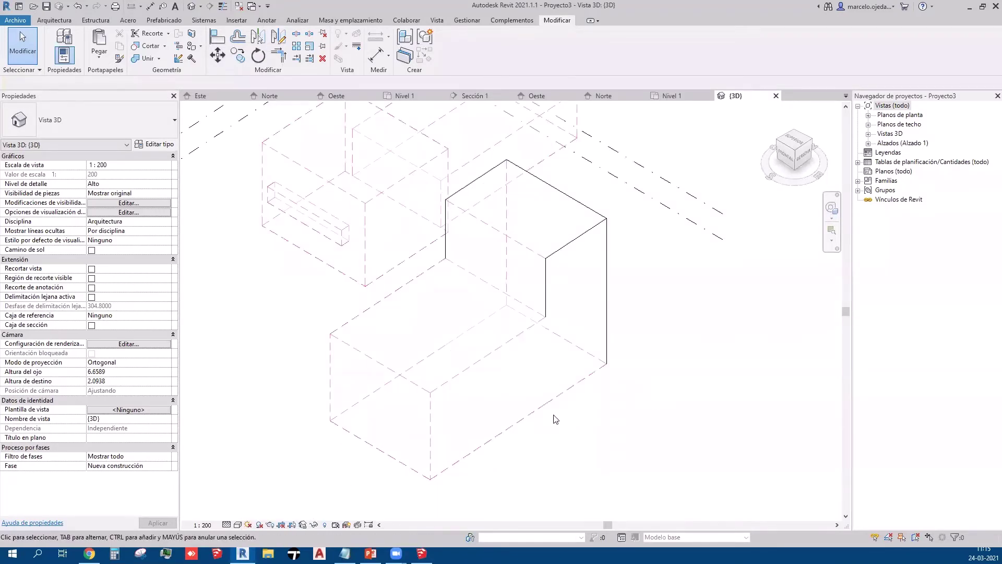
middle_click_drag(700, 443, 714, 465)
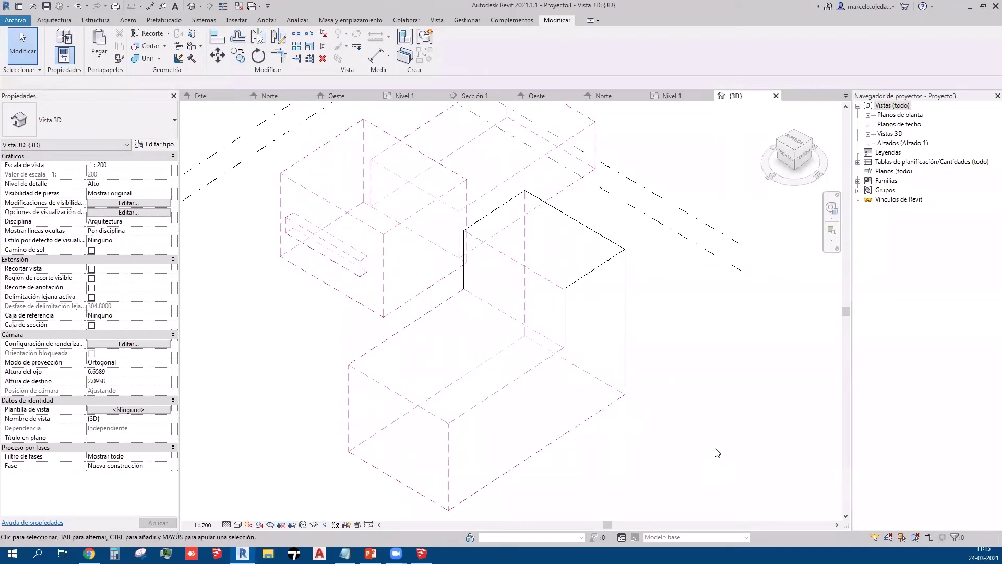
left_click(555, 355)
left_click(649, 346)
left_click_drag(466, 199, 391, 239)
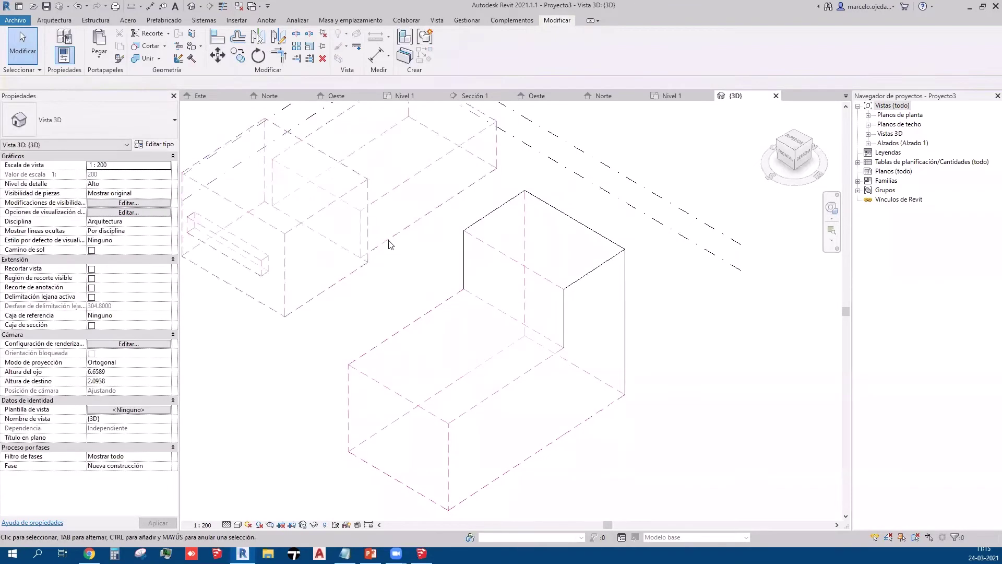
left_click_drag(431, 190, 380, 269)
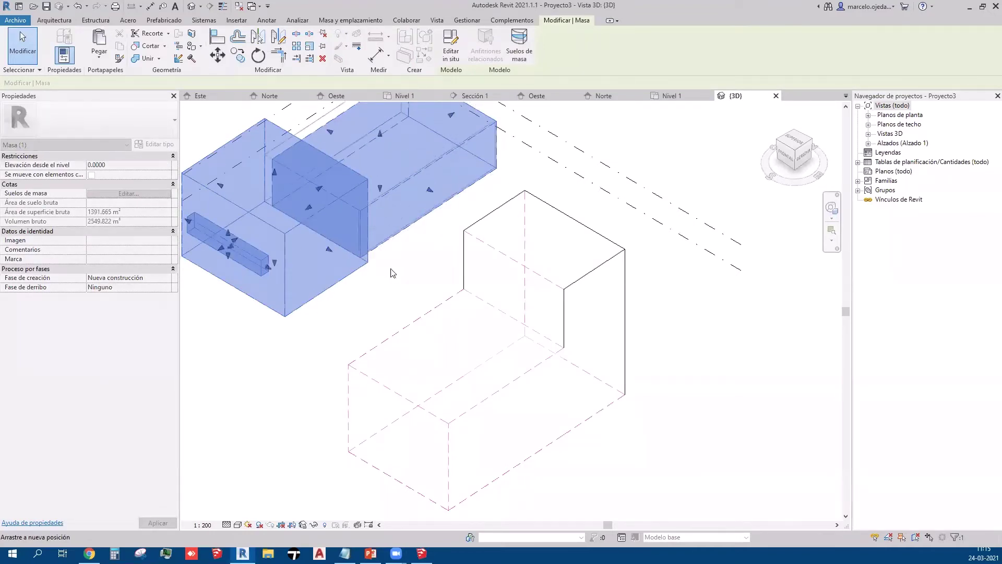
left_click(403, 294)
scroll(404, 293, "down", 2)
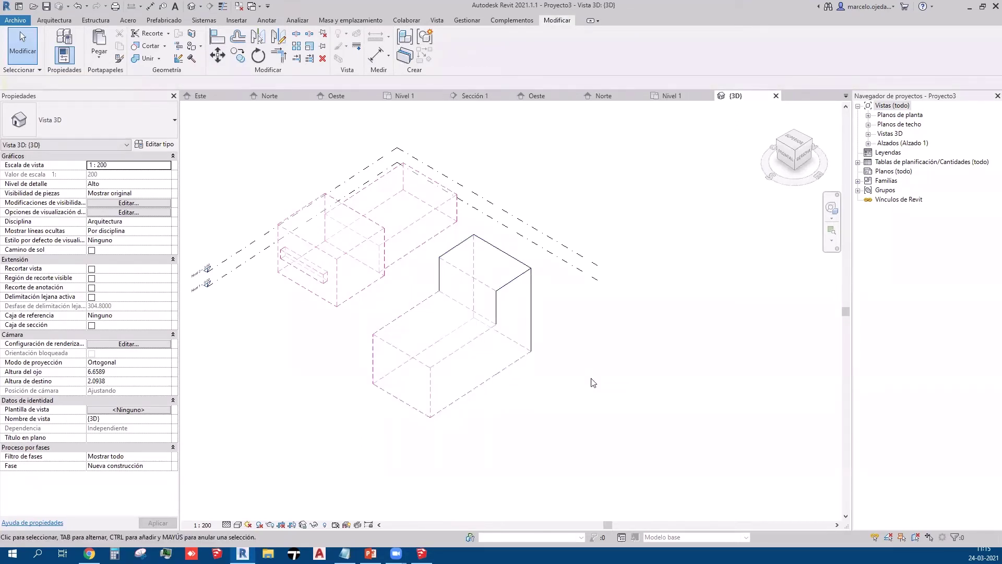
middle_click_drag(660, 409, 680, 372)
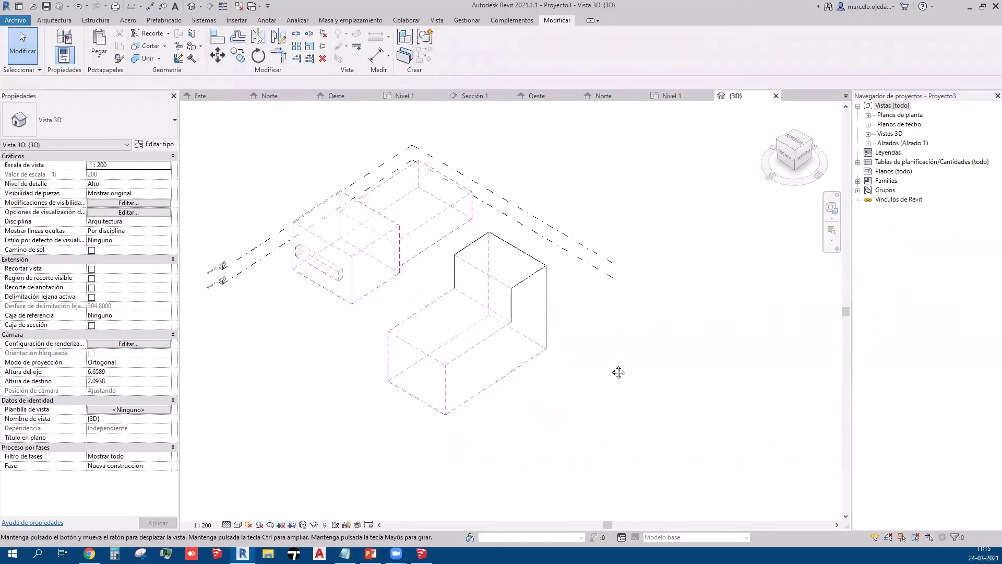
left_click(479, 332)
Step: Move the short front box up and to the right
key("Escape")
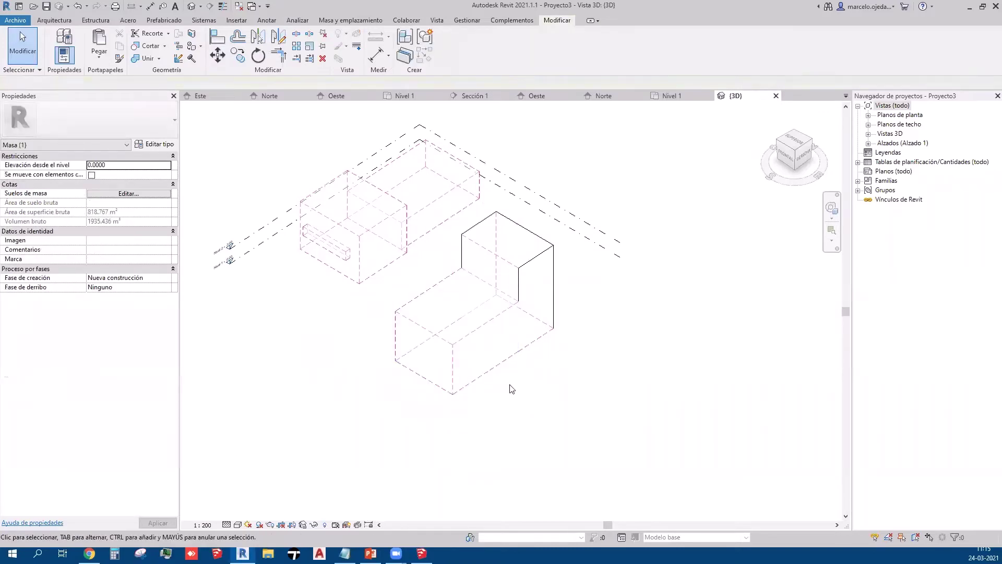
left_click(473, 329)
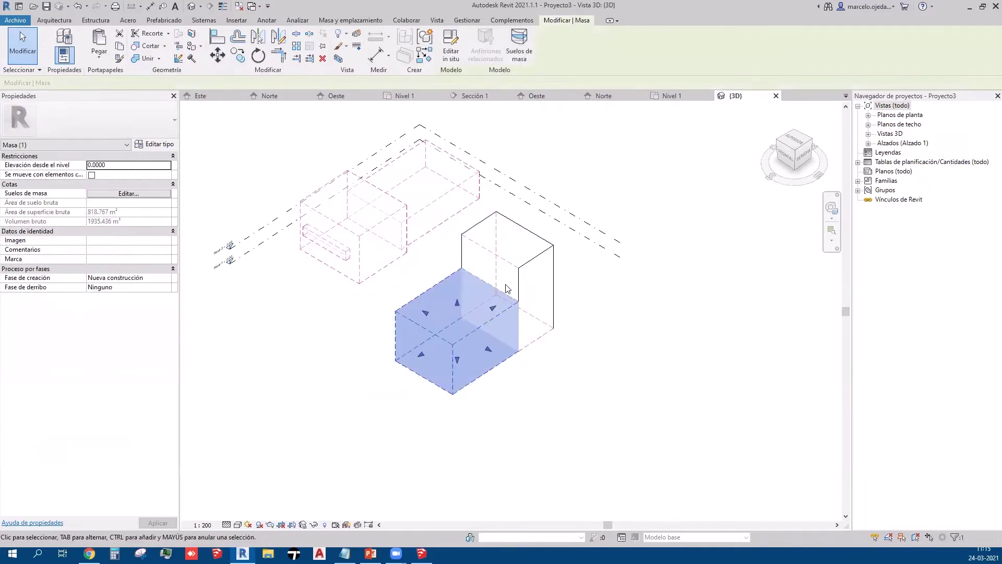
left_click(583, 340)
left_click(464, 307)
left_click(509, 271)
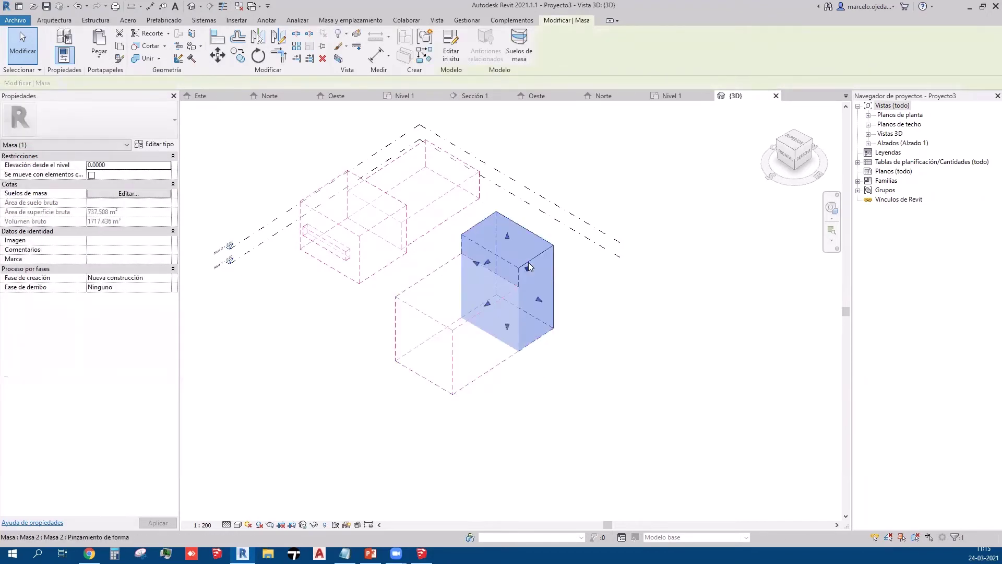
left_click(537, 305)
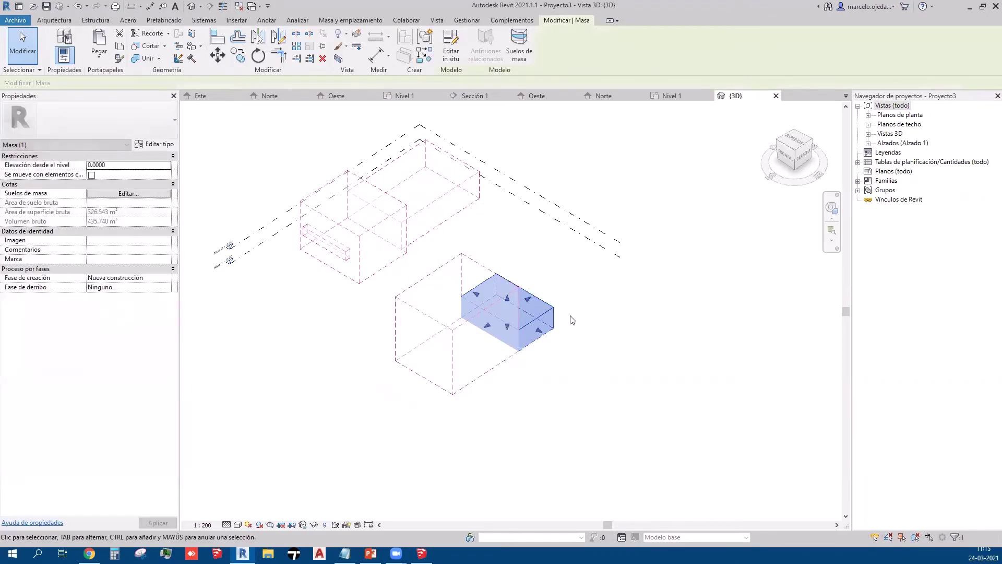
left_click_drag(566, 274, 600, 251)
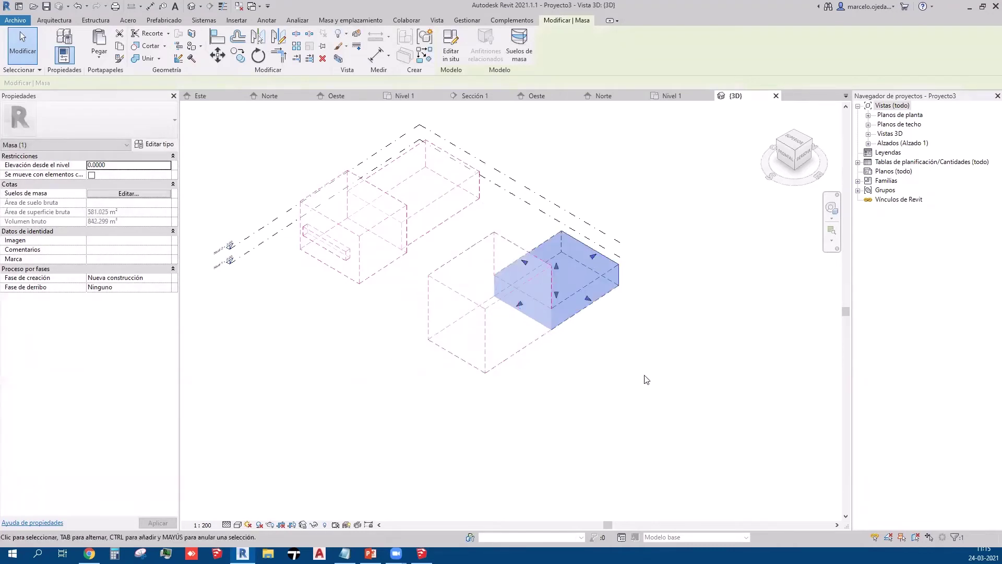
left_click(647, 380)
left_click(557, 307)
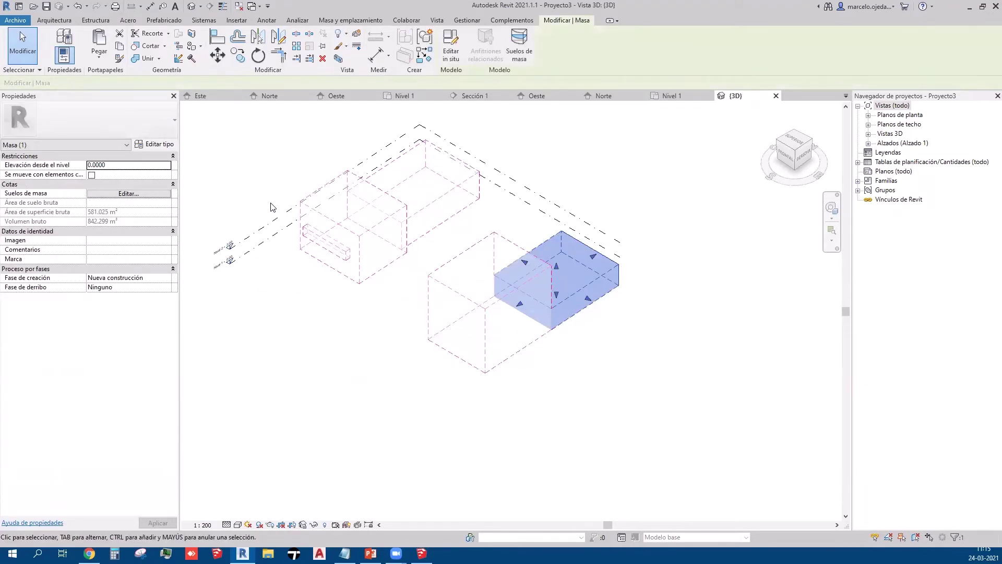
left_click(578, 381)
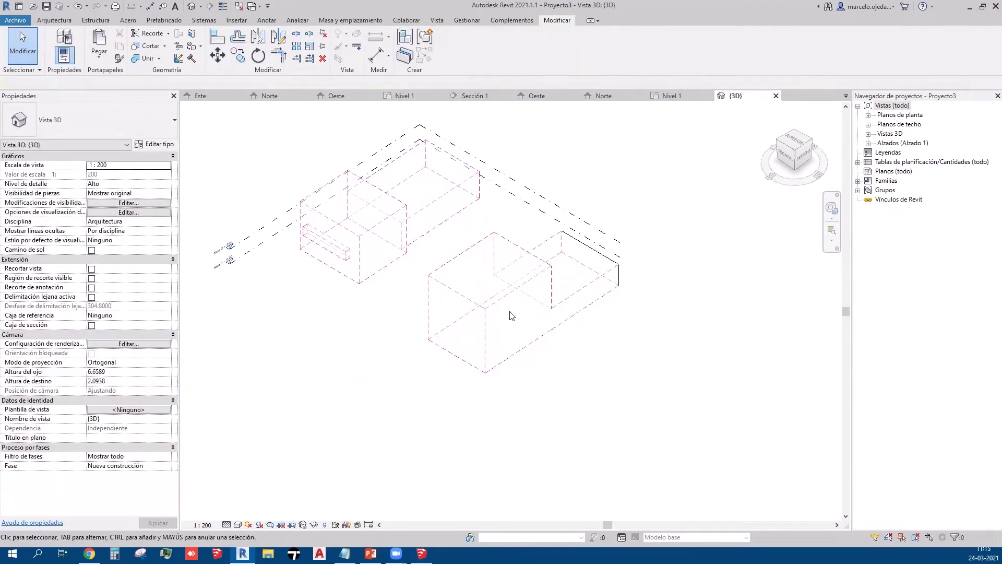
Step: Shift the lower box mass to a new position, keeping the masses separate
left_click(490, 316)
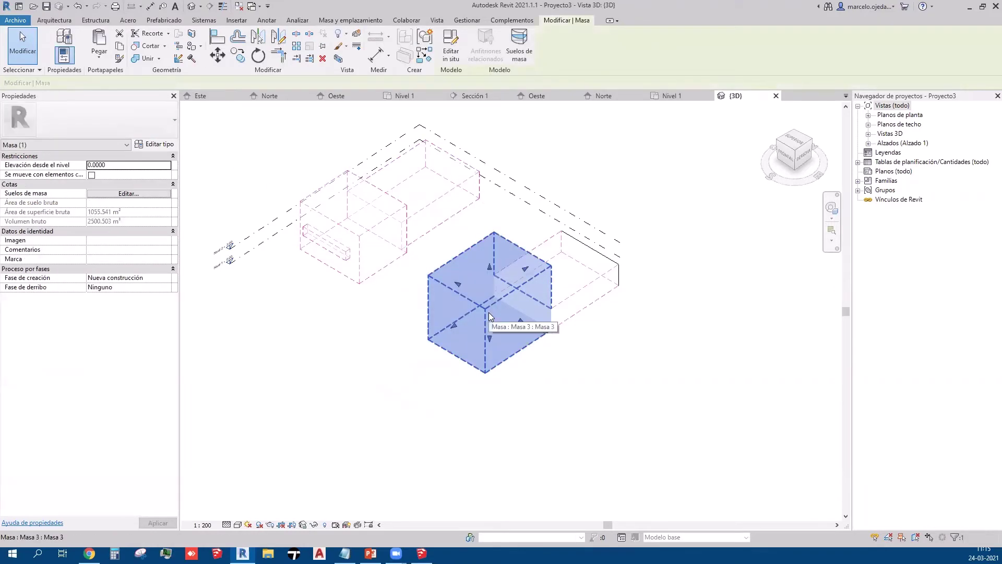
left_click_drag(490, 316, 454, 339)
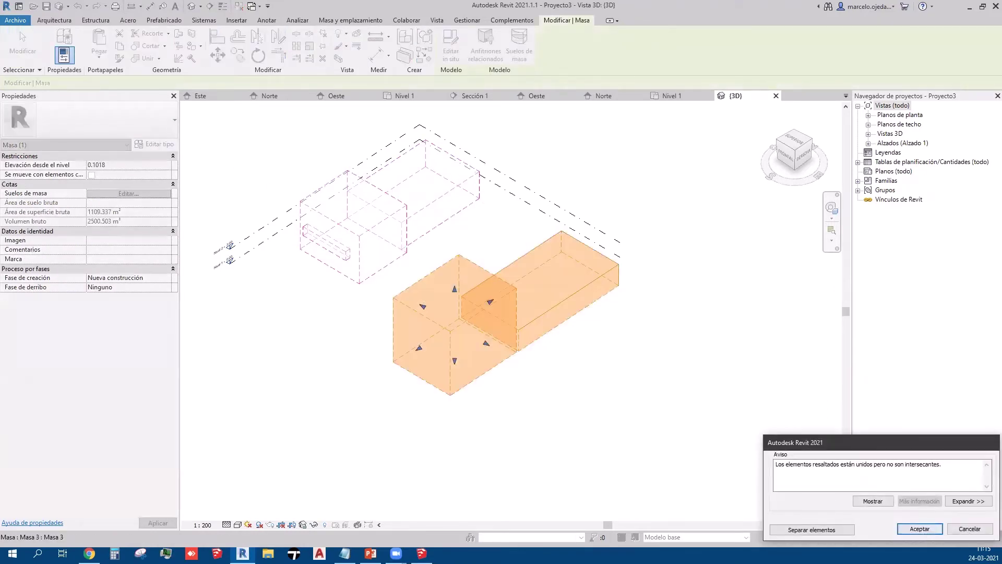
left_click(823, 530)
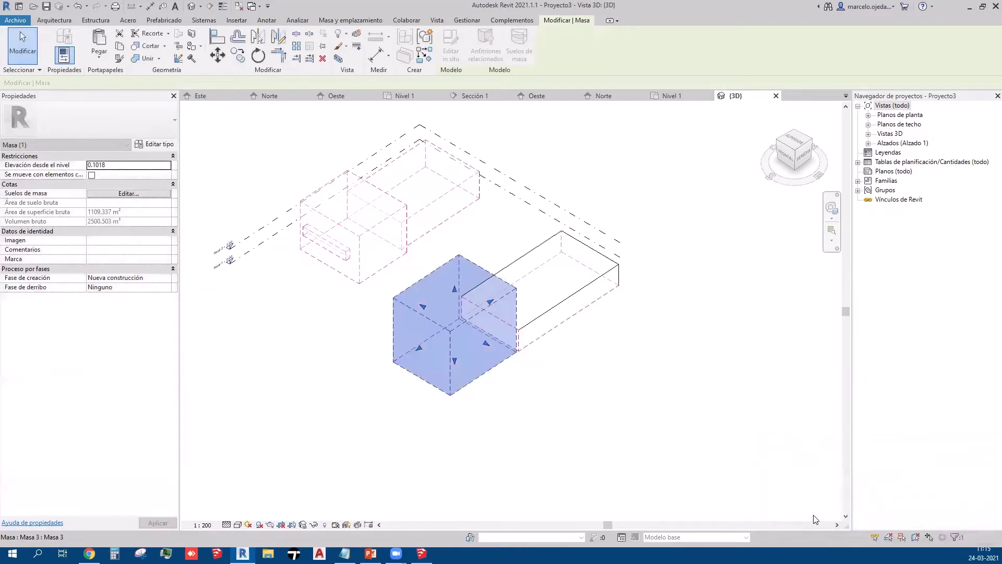
left_click(573, 373)
scroll(535, 365, "up", 2)
Step: Shorten the right-hand long box from its left end
left_click(526, 323)
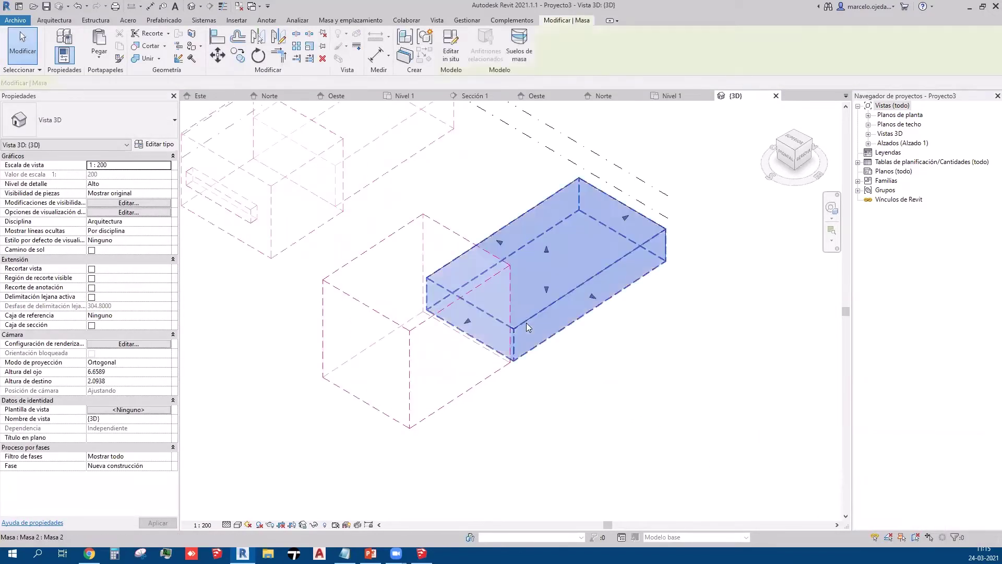
mouse_move(470, 323)
left_mouse_down()
mouse_move(493, 334)
mouse_move(509, 313)
left_mouse_up()
scroll(570, 380, "down", 3)
left_click(570, 381)
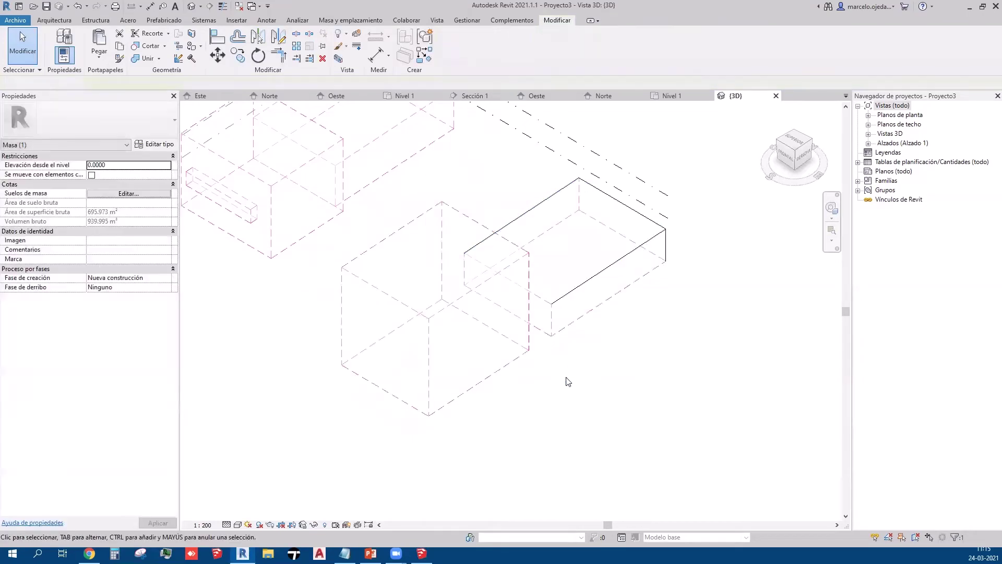
Step: Delete the right box and stretch the remaining cube into a long box
left_click(578, 347)
key("Delete")
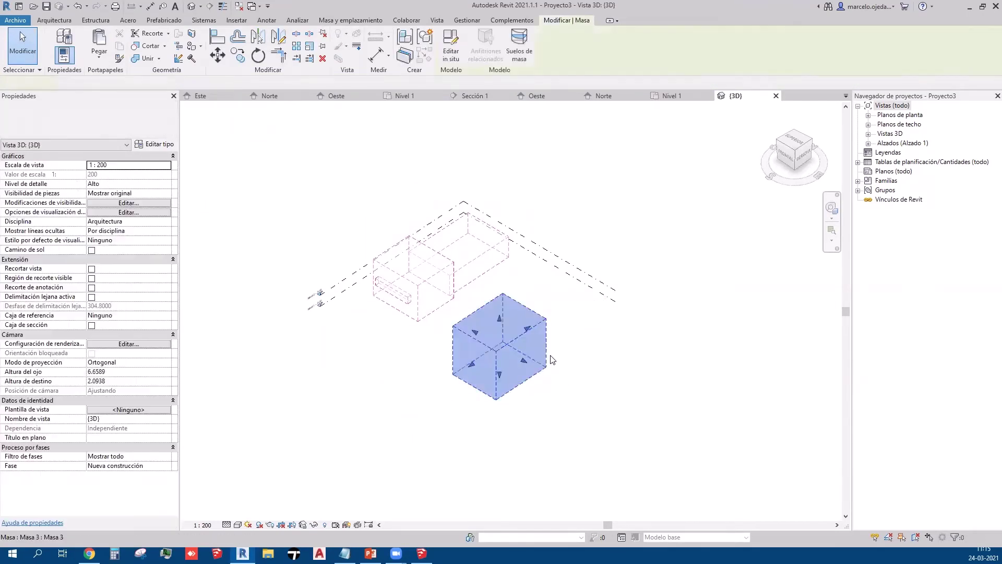
left_click(548, 361)
left_click_drag(551, 343, 574, 286)
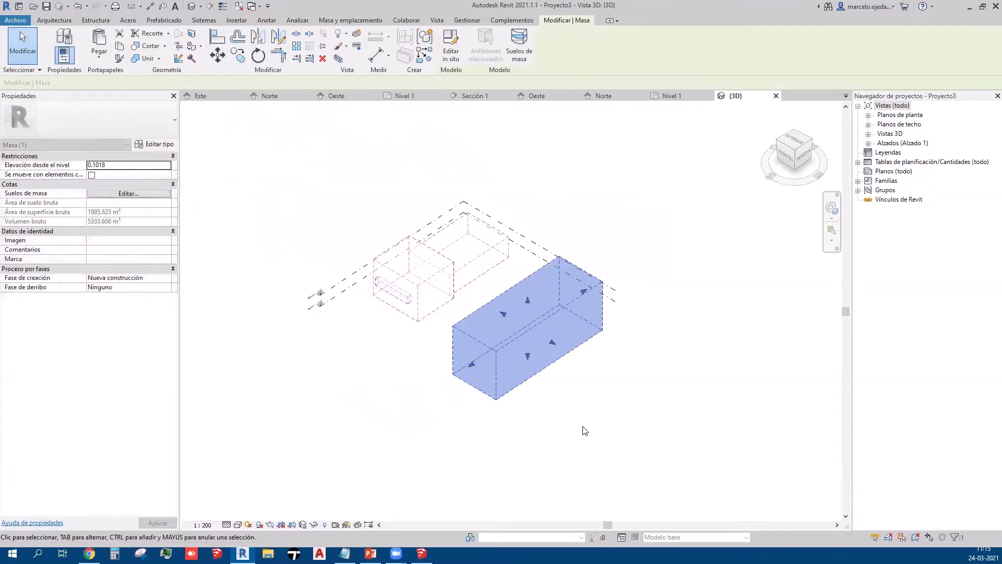
left_click(580, 436)
scroll(564, 451, "up", 2)
scroll(472, 432, "up", 1)
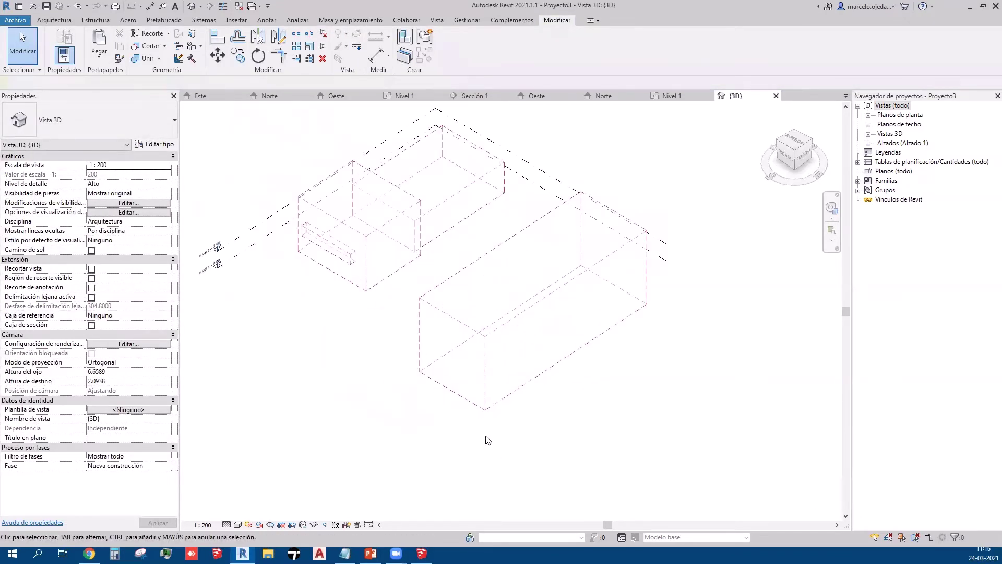
left_click(492, 412)
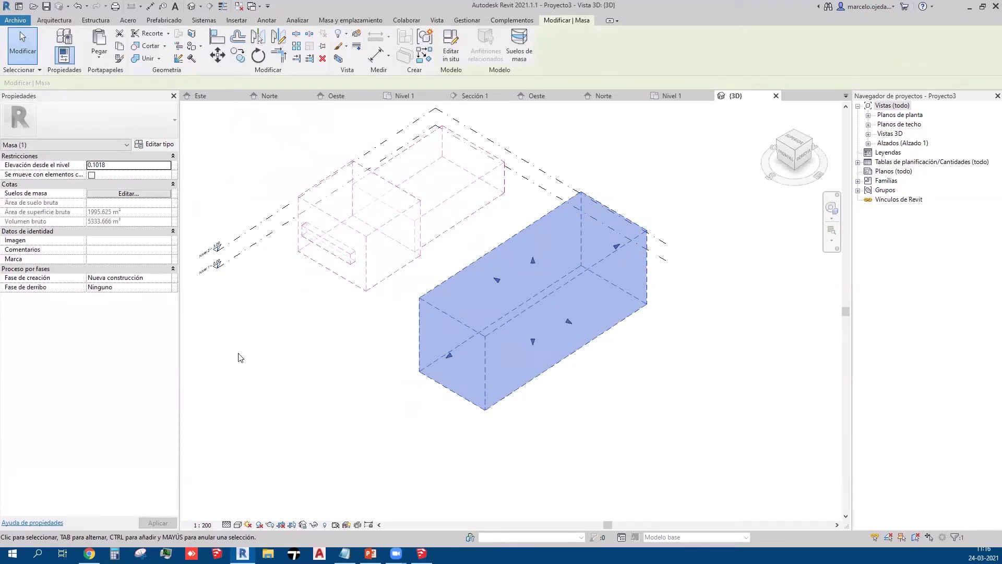
left_click(347, 366)
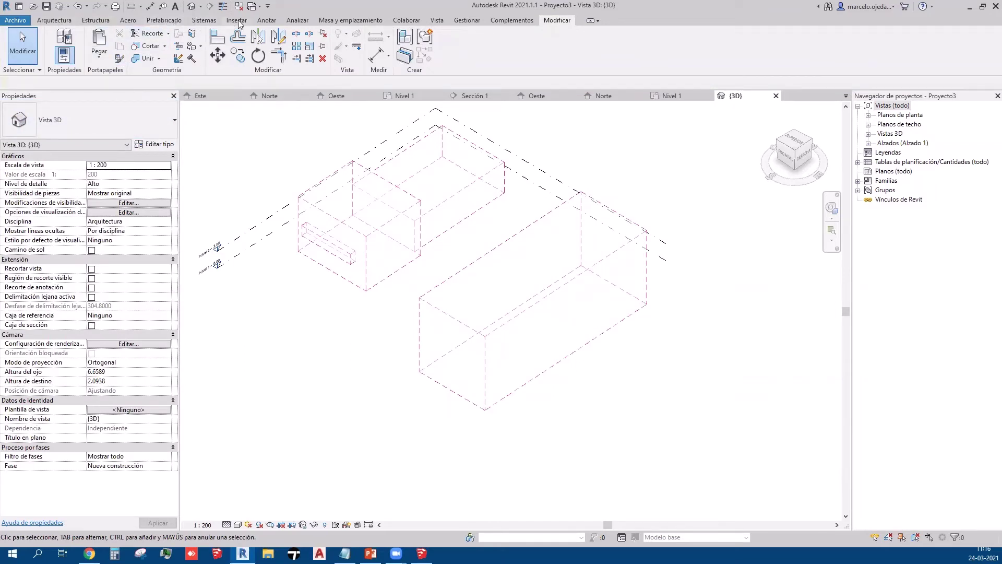
Step: Start a new in-place mass named Masa 2 and sketch a rectangle on the box's side
left_click(326, 21)
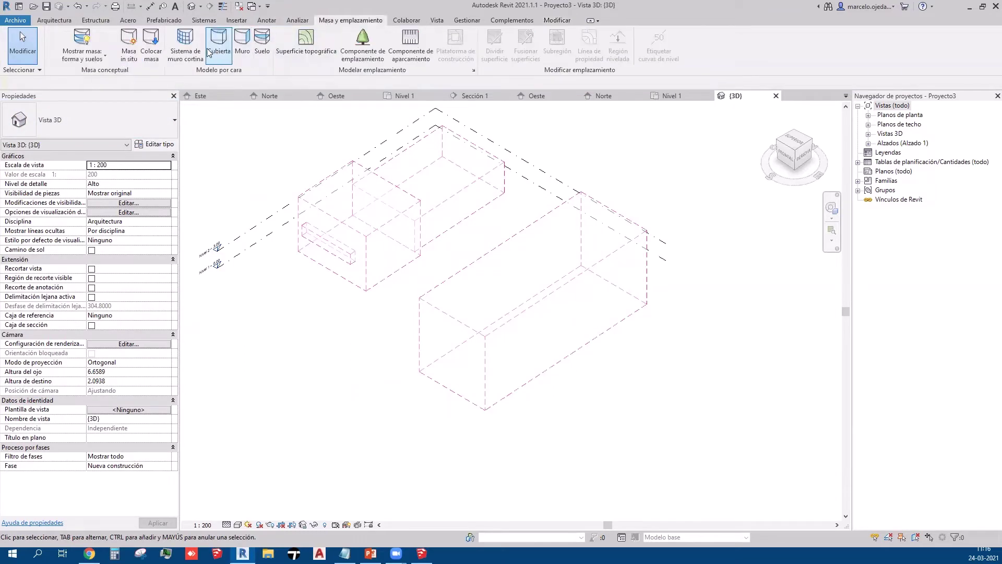
left_click(128, 47)
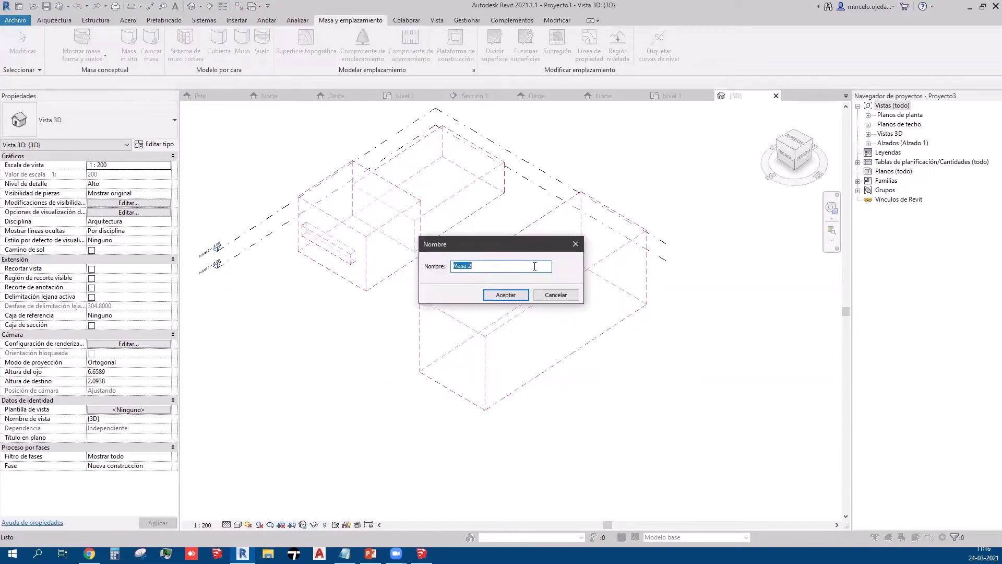
left_click(501, 295)
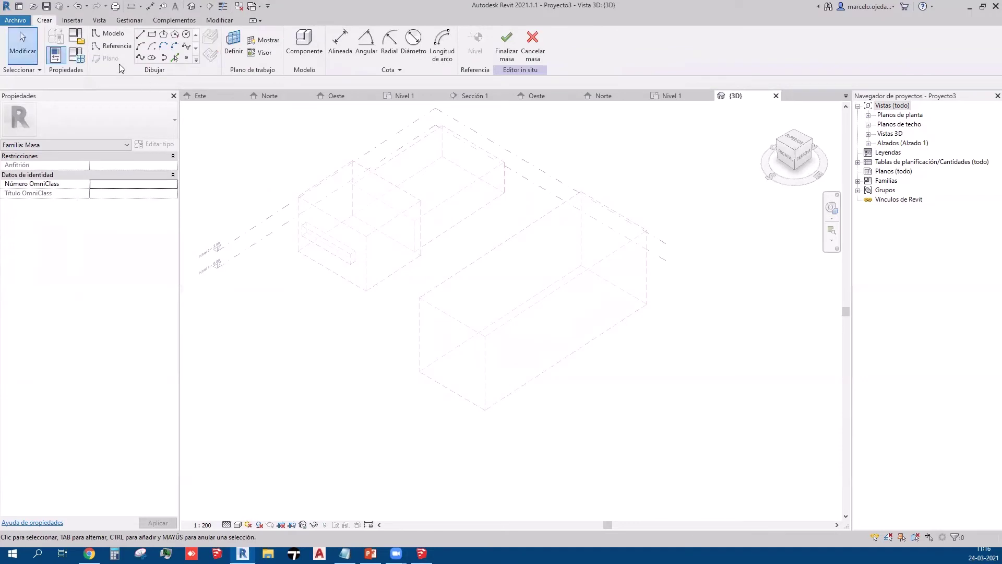
left_click(153, 35)
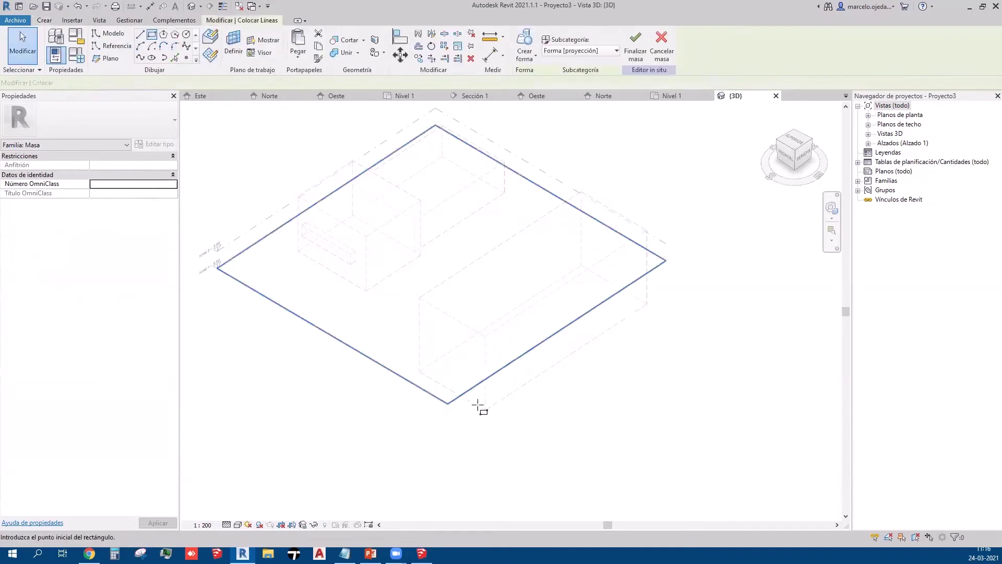
left_click(424, 372)
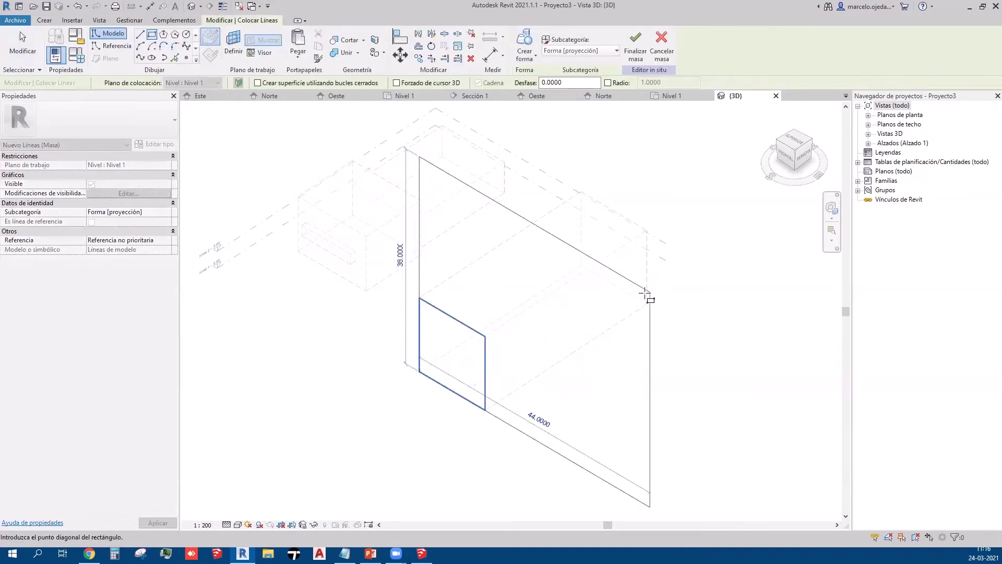
key("Escape")
left_click(648, 301)
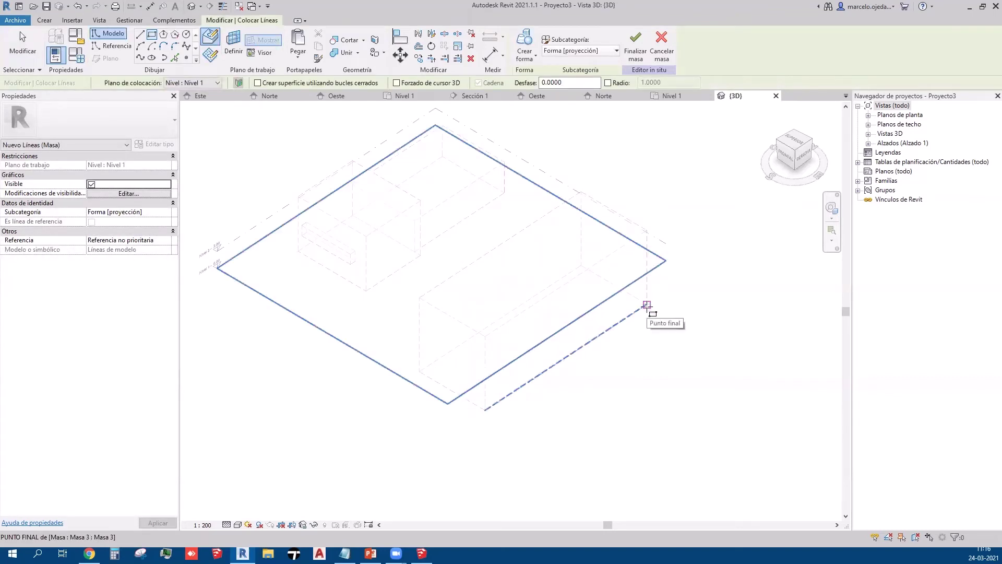
left_click(648, 230)
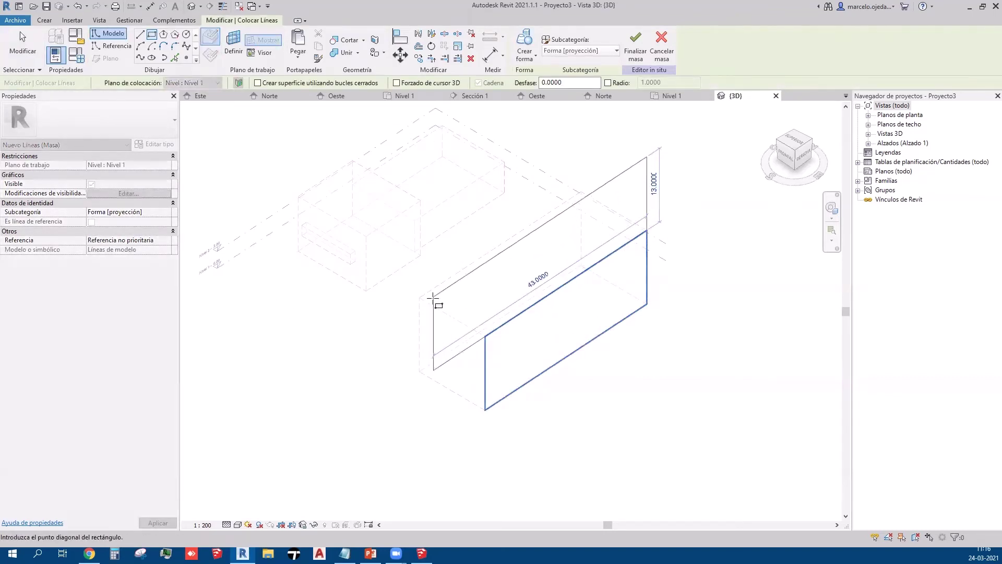
key("Escape")
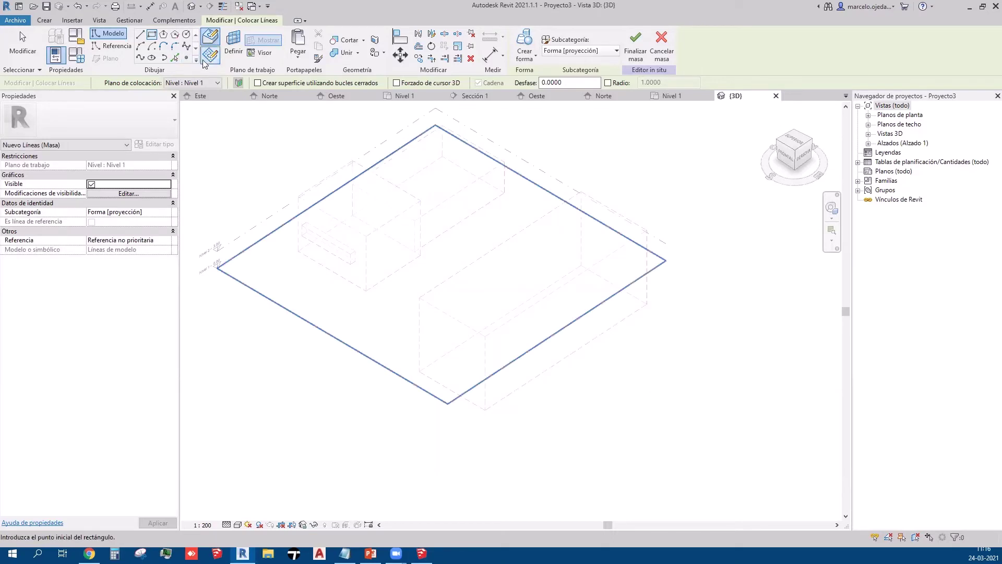
Step: Set the box's top face as work plane and draw a rectangle on it
left_click(237, 53)
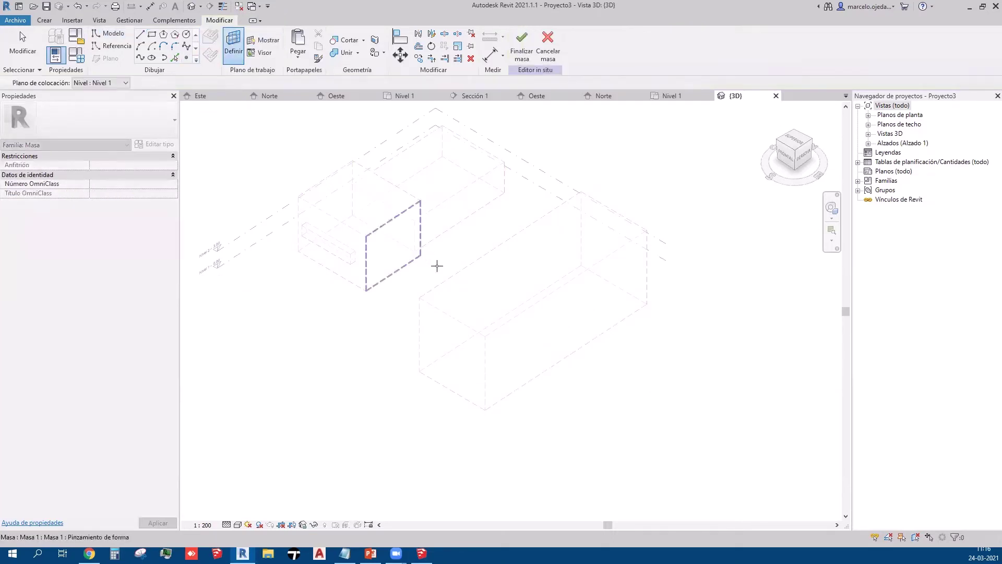
left_click(449, 284)
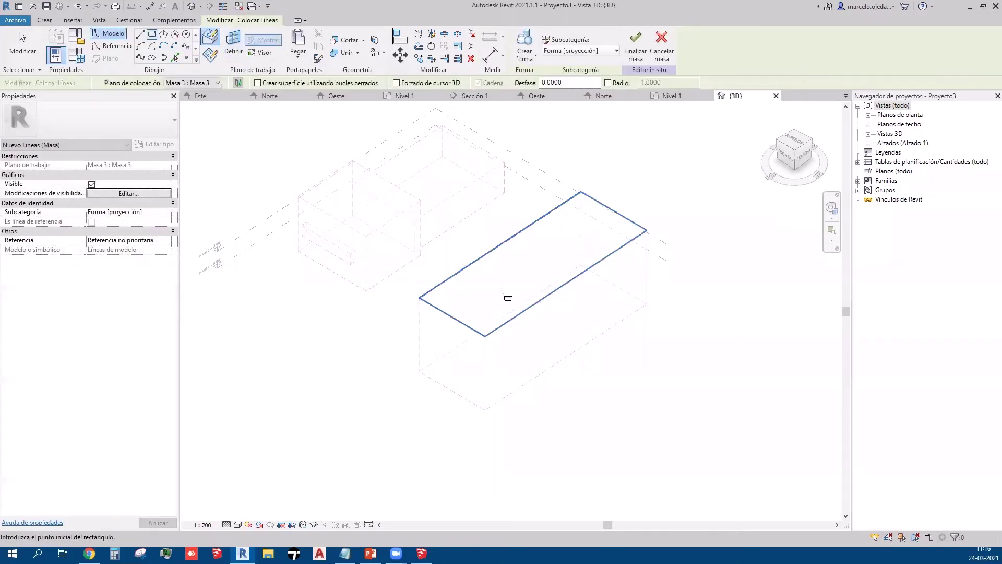
left_click(419, 298)
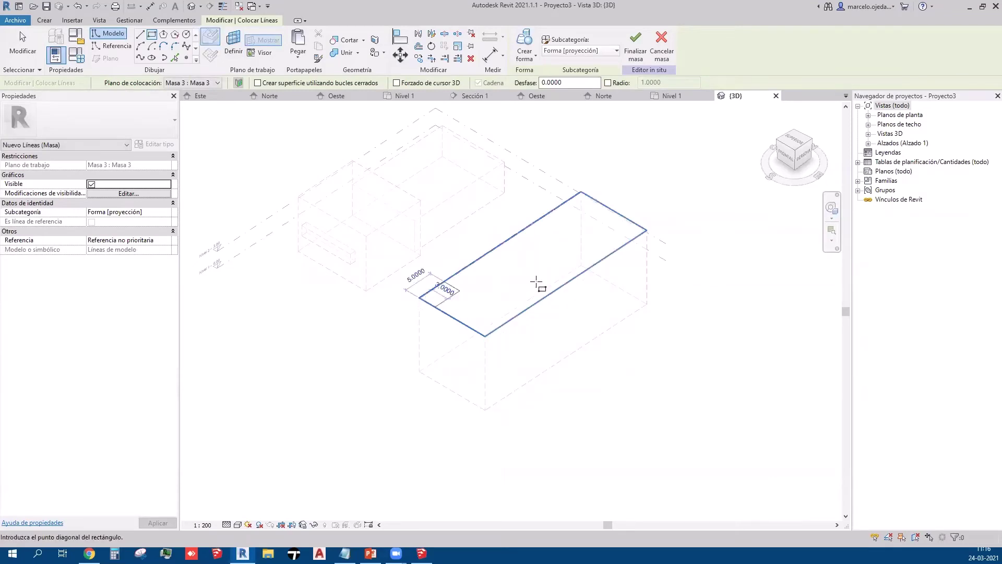
left_click(647, 231)
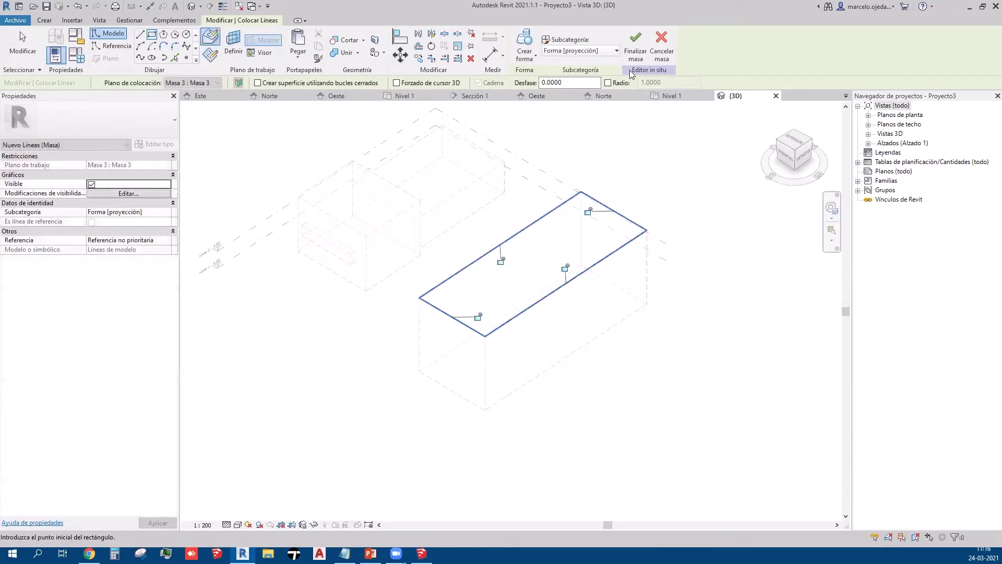
key("Escape")
key("Escape")
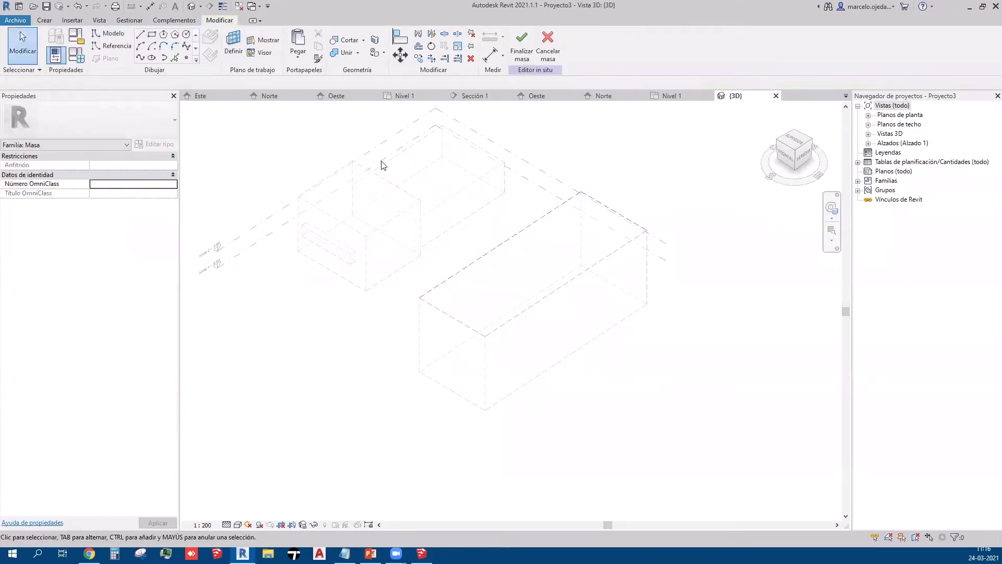
Step: Extrude the rectangle as a solid form and lower its top face
left_click_drag(373, 148, 707, 392)
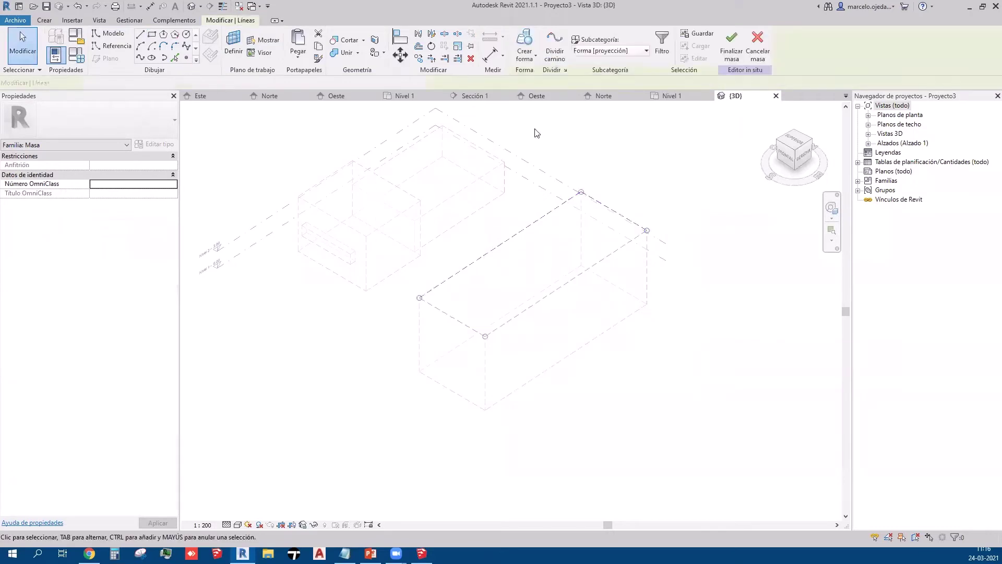
left_click(533, 58)
left_click(536, 77)
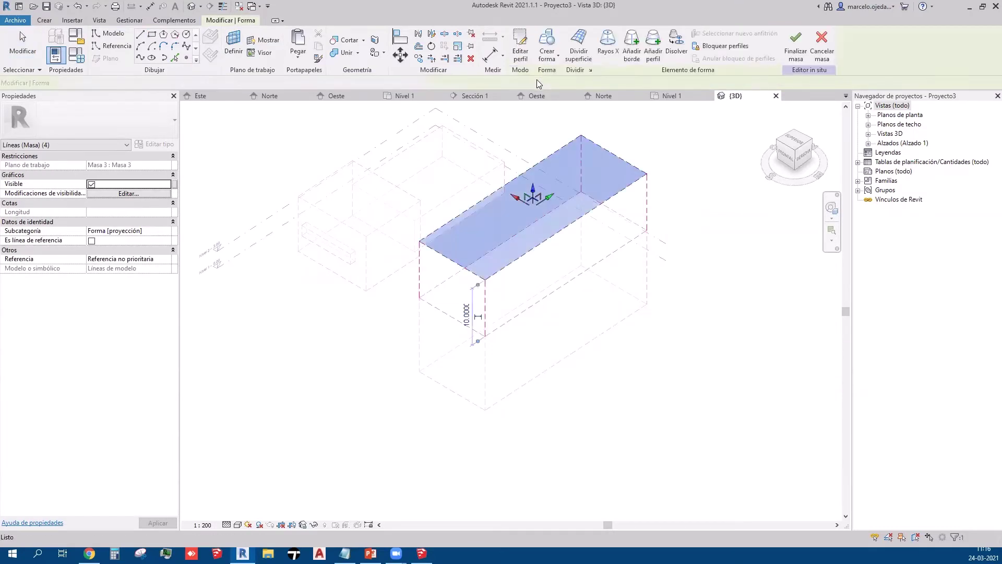
left_click(670, 232)
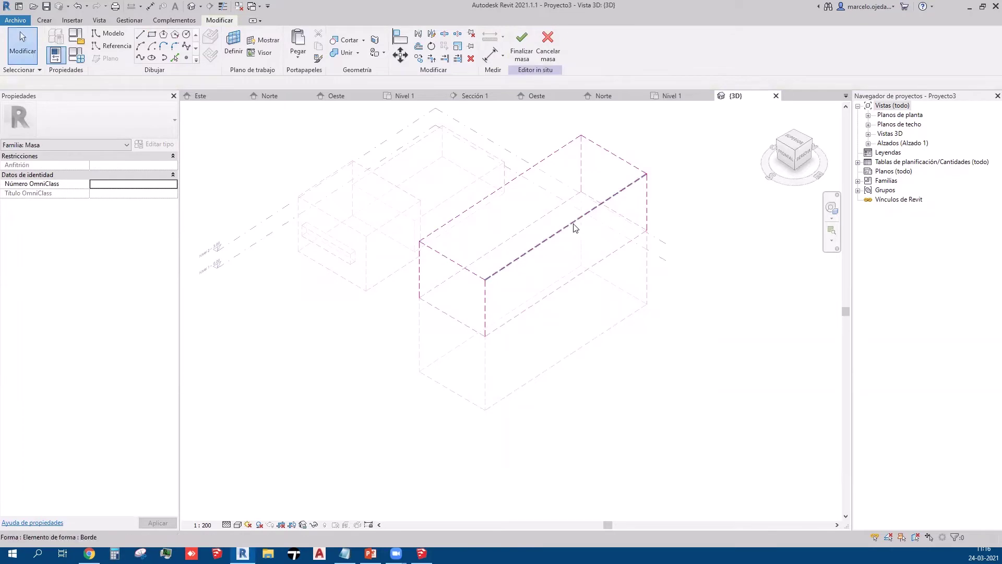
left_click(609, 157)
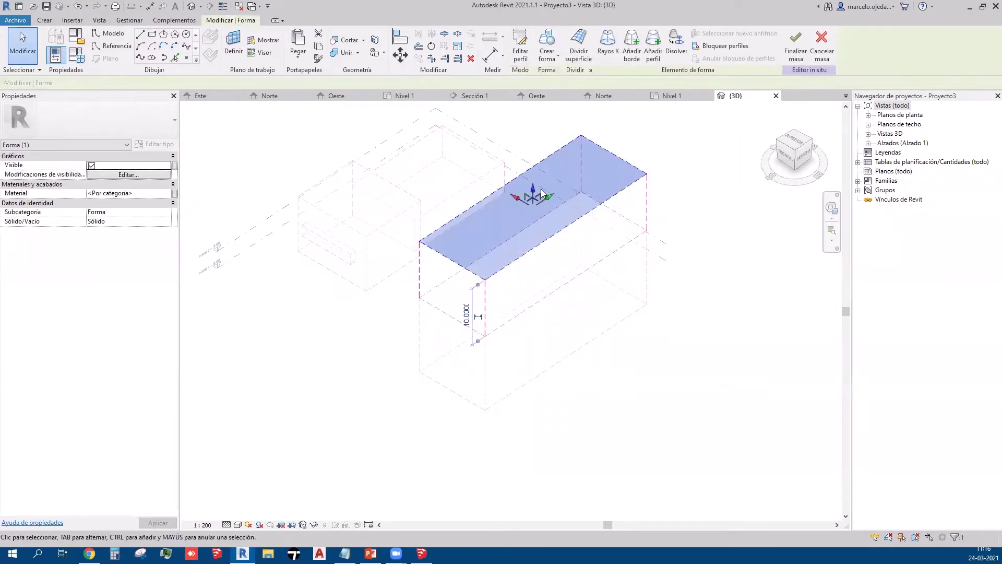
left_click_drag(533, 272, 542, 286)
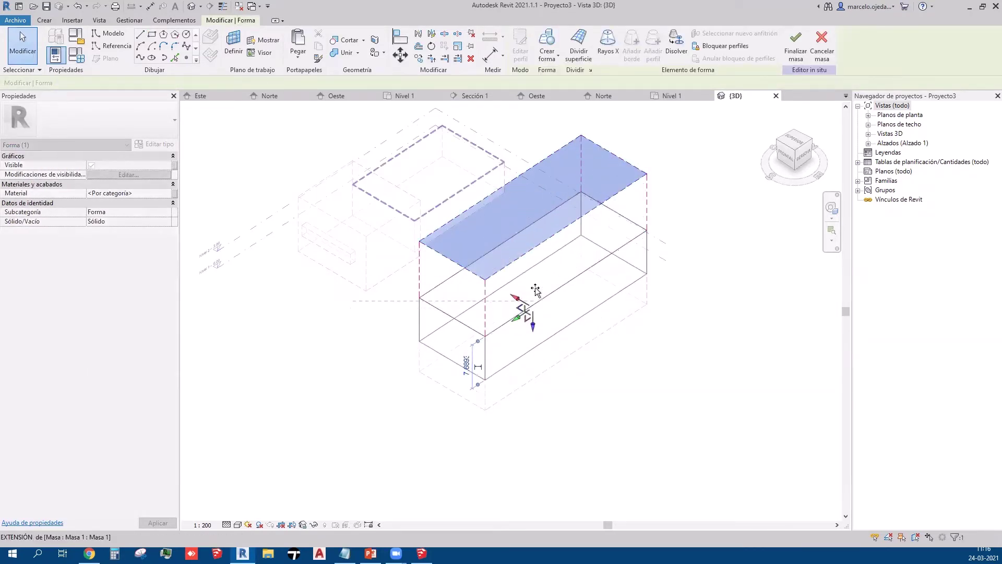
left_click(595, 371)
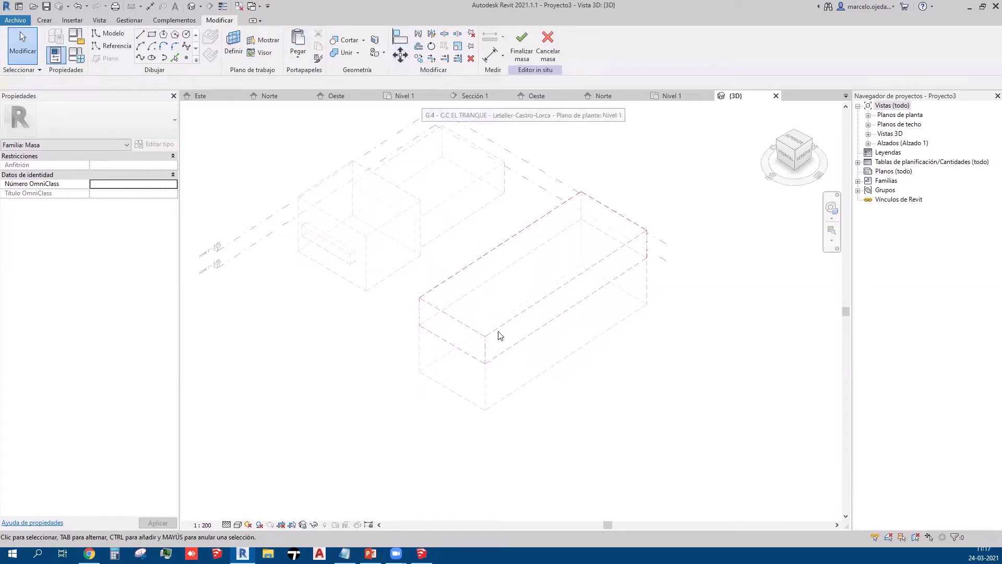
Step: Extrude a new top-face rectangle as a solid form and finish the in-place mass
left_click(152, 36)
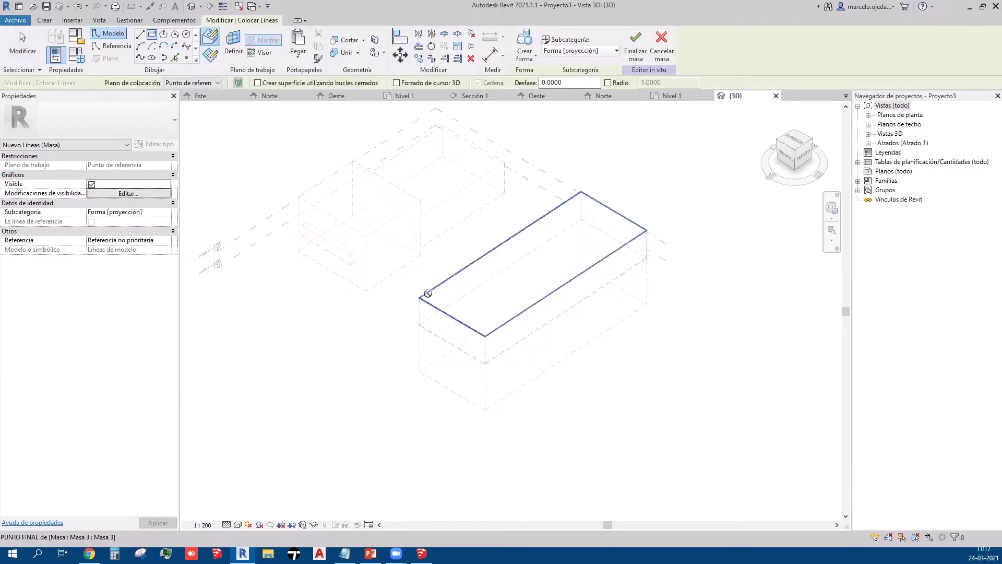
left_click(428, 294)
left_click(647, 230)
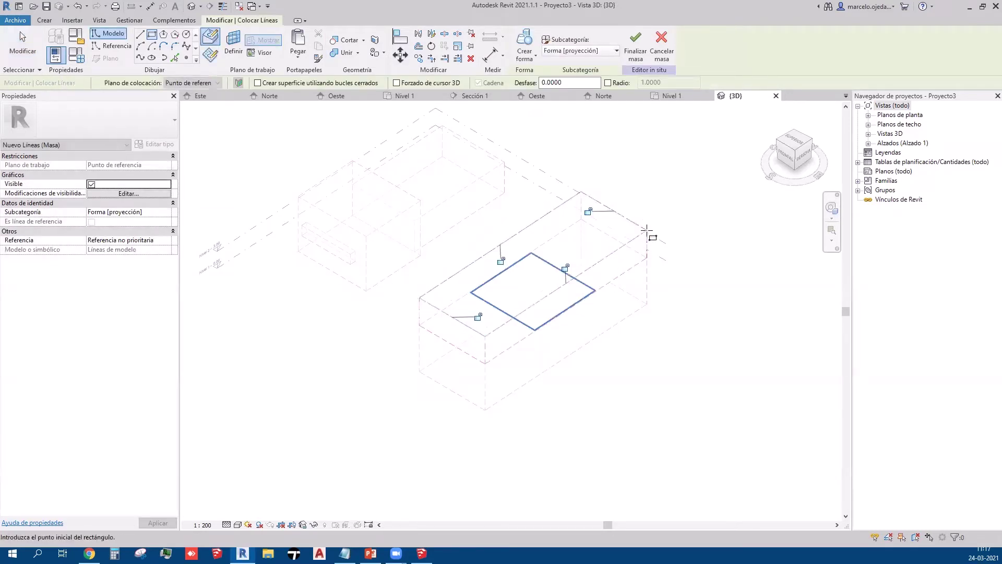
key("Escape")
key("Escape")
mouse_move(330, 116)
left_mouse_down()
mouse_move(630, 328)
mouse_move(671, 342)
left_mouse_up()
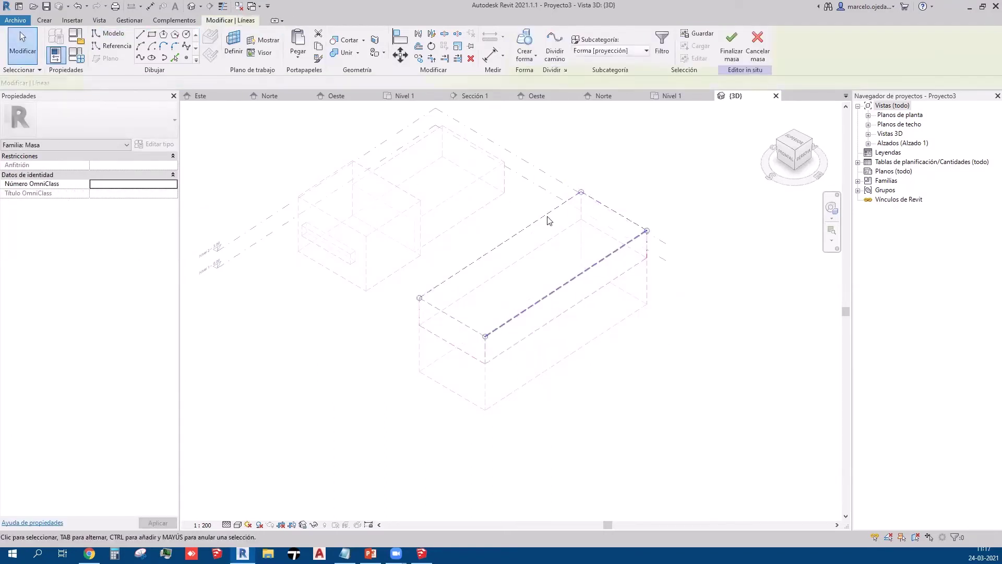
left_click(533, 57)
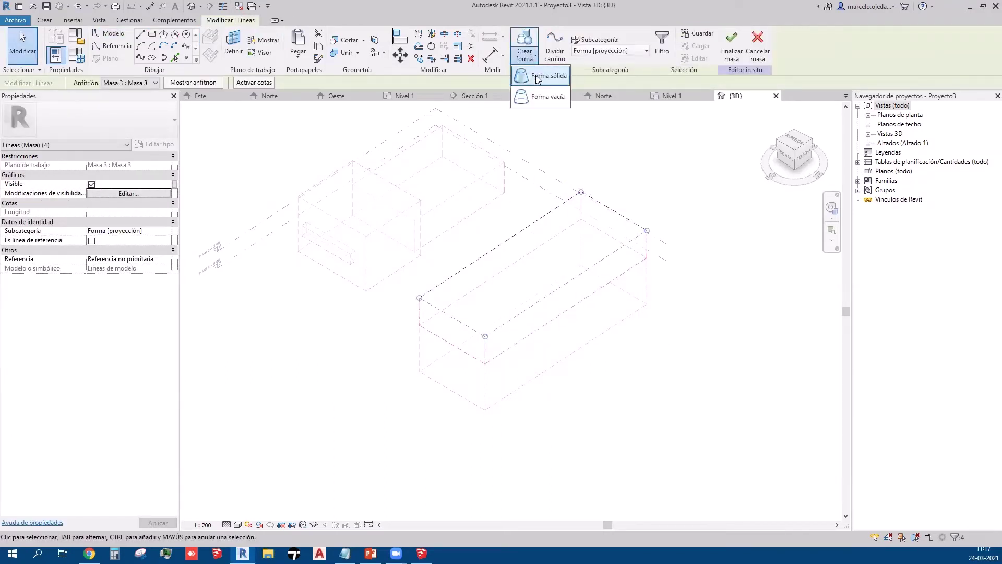
left_click(537, 78)
left_click(703, 291)
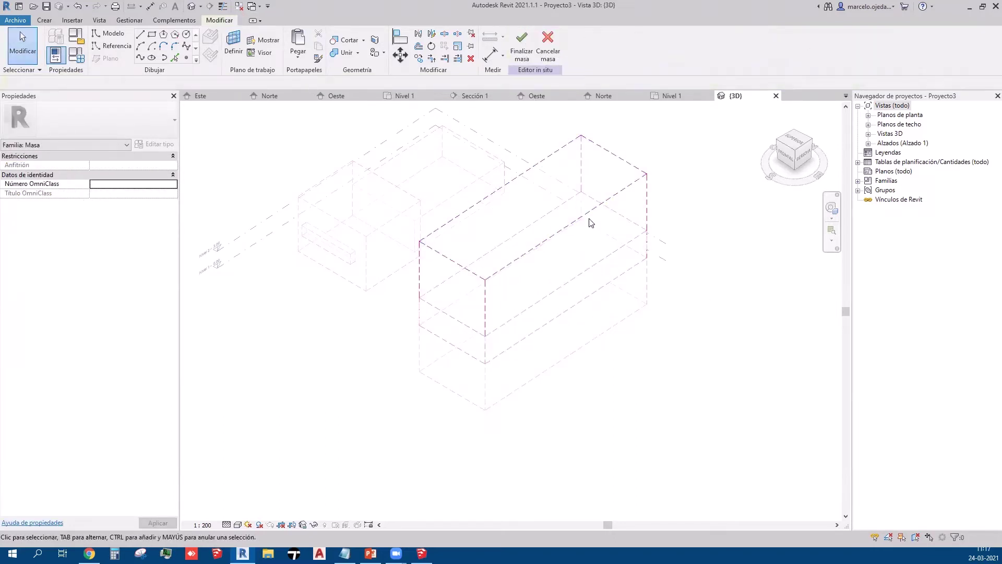
left_click(519, 50)
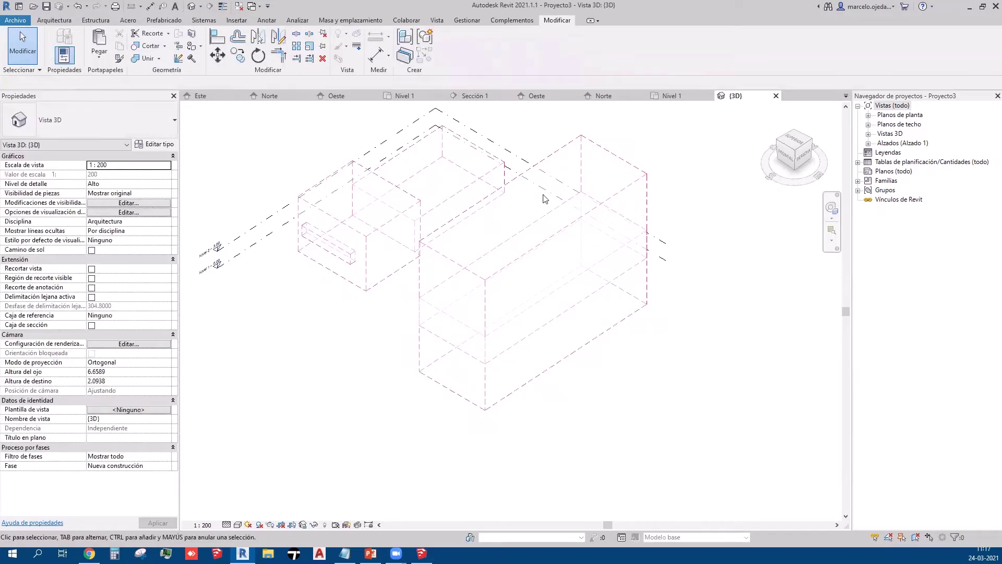
Step: Move Masa 3 toward the lower left, then back to the right
left_click(550, 374)
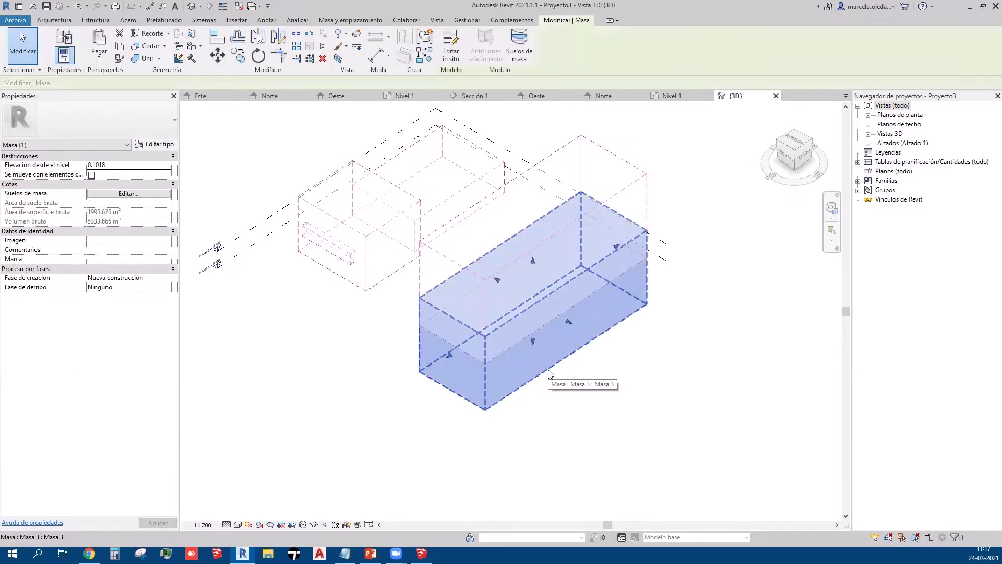
scroll(549, 374, "down", 2)
mouse_move(549, 374)
left_mouse_down()
mouse_move(456, 430)
mouse_move(407, 431)
left_mouse_up()
left_click(494, 440)
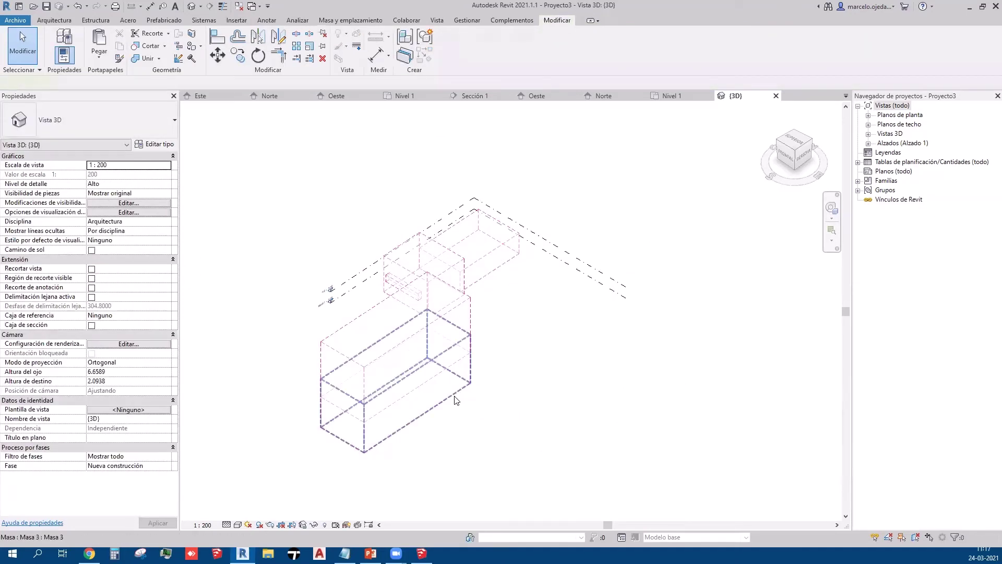
left_click_drag(455, 399, 603, 365)
left_click(624, 396)
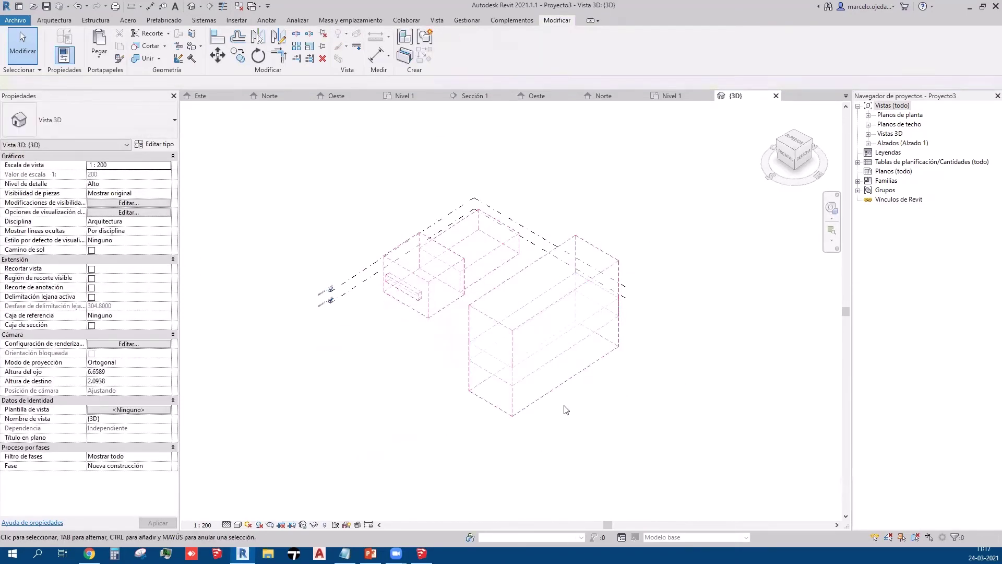
Step: Adjust the large mass's height by dragging its shape handles
left_click(516, 346)
scroll(502, 360, "up", 1)
scroll(502, 360, "up", 1)
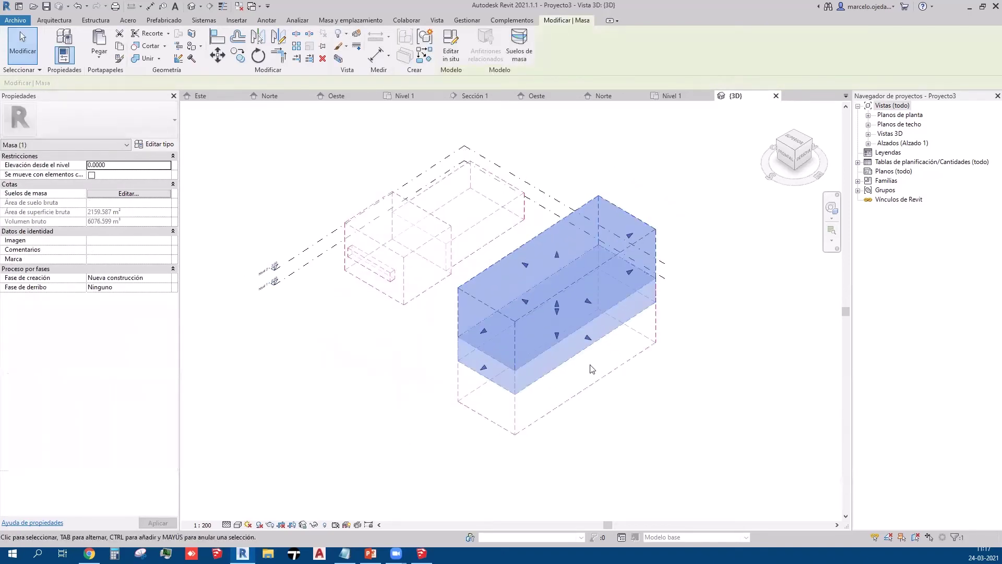
mouse_move(588, 337)
left_mouse_down()
mouse_move(558, 380)
mouse_move(529, 355)
left_mouse_up()
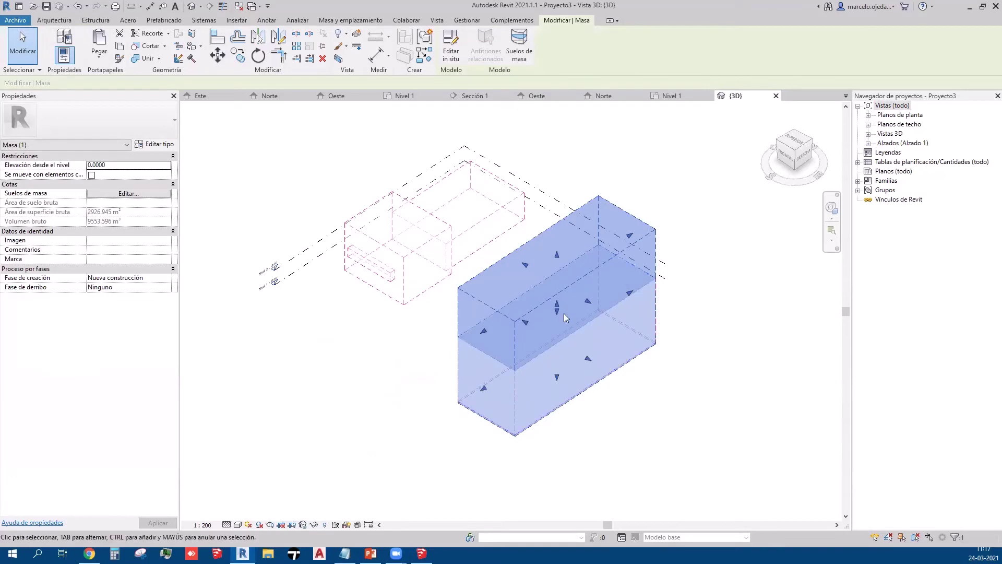
left_click_drag(564, 318, 563, 292)
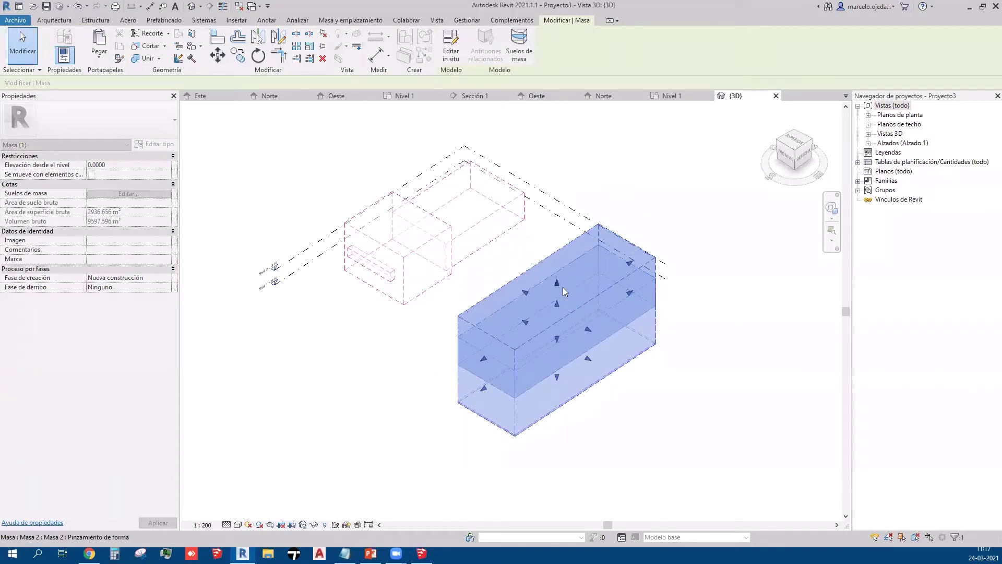
left_click(717, 416)
scroll(719, 417, "up", 1)
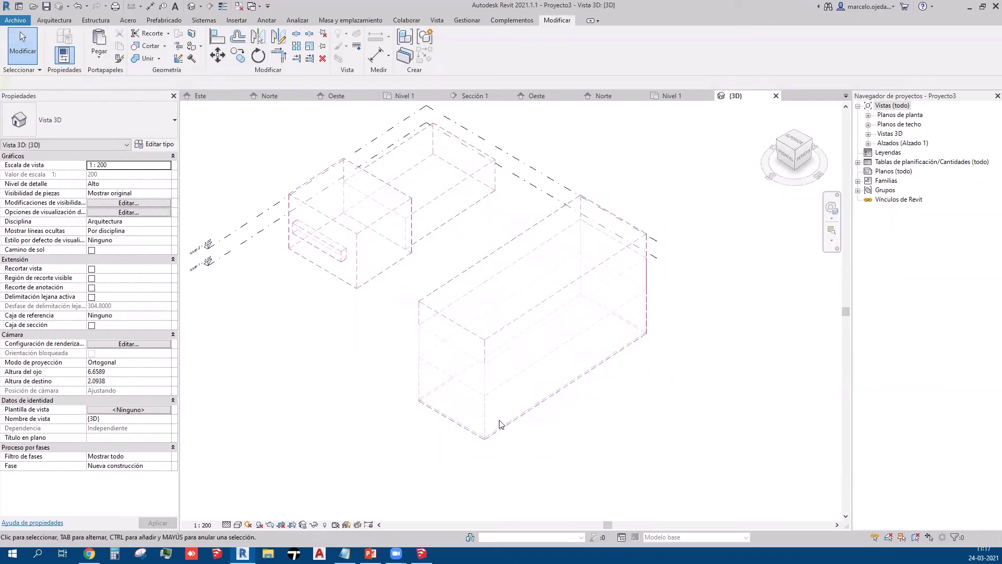
Step: Lower the top of the large mass box
left_click(487, 337)
left_click(632, 435)
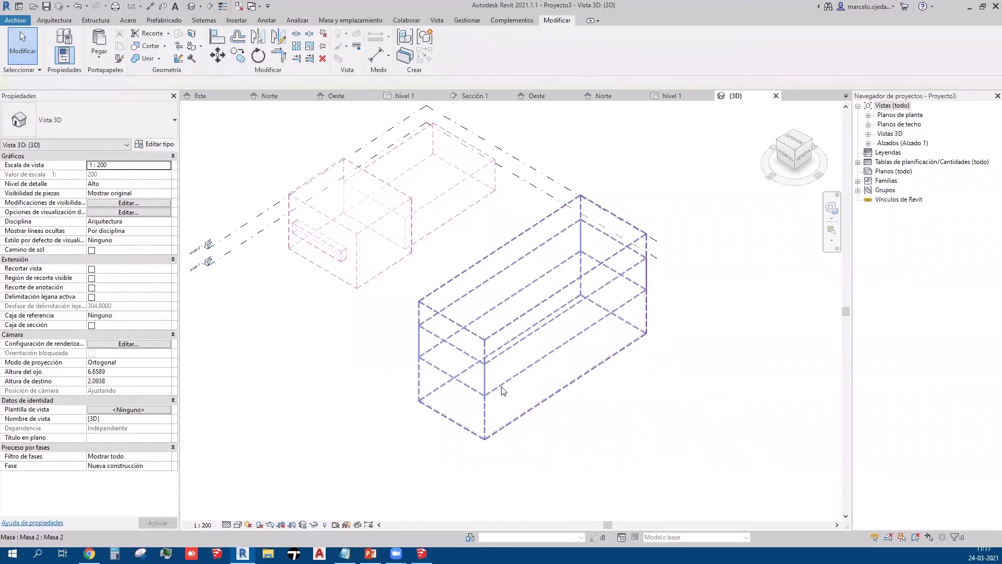
left_click(377, 279)
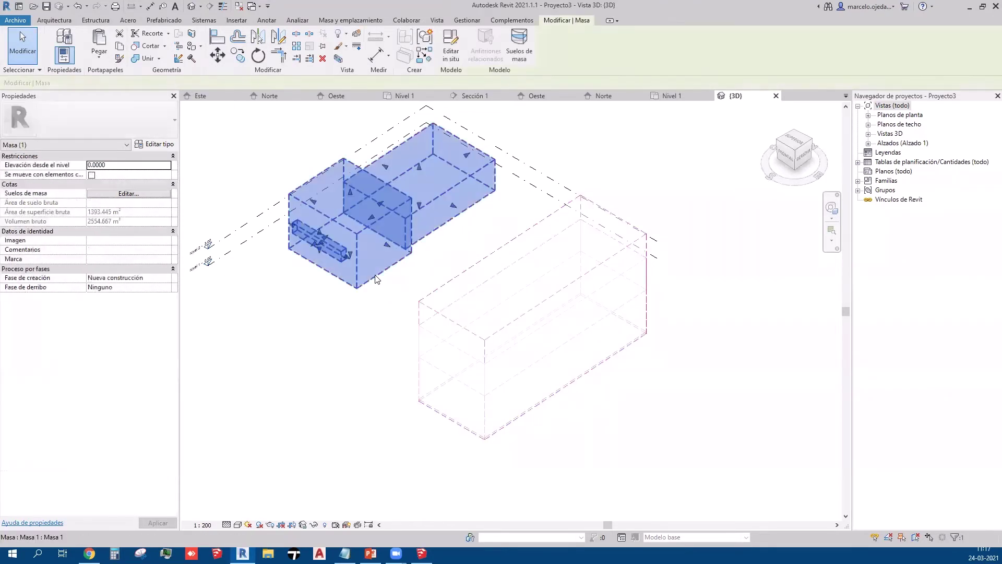
left_click(397, 331)
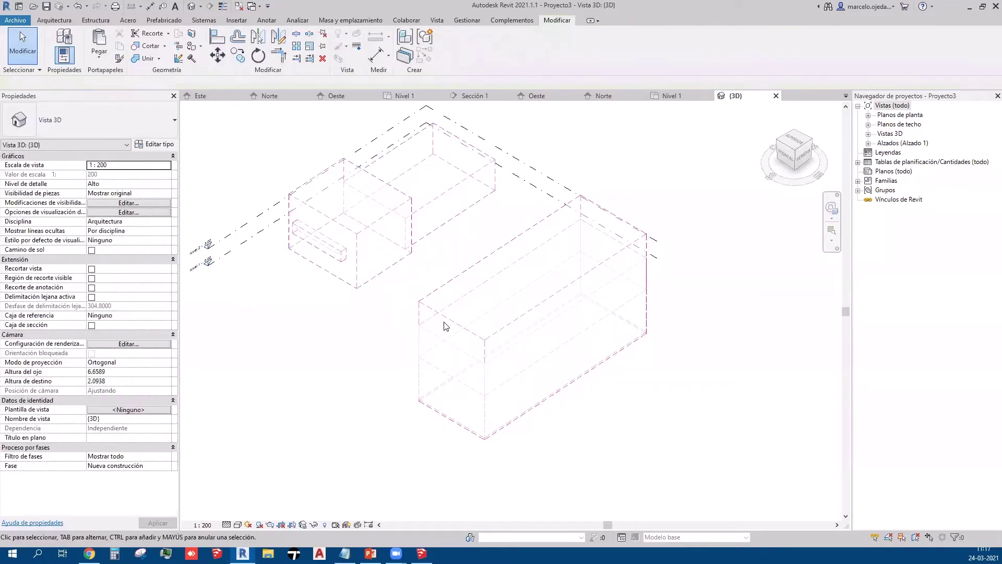
left_click(473, 338)
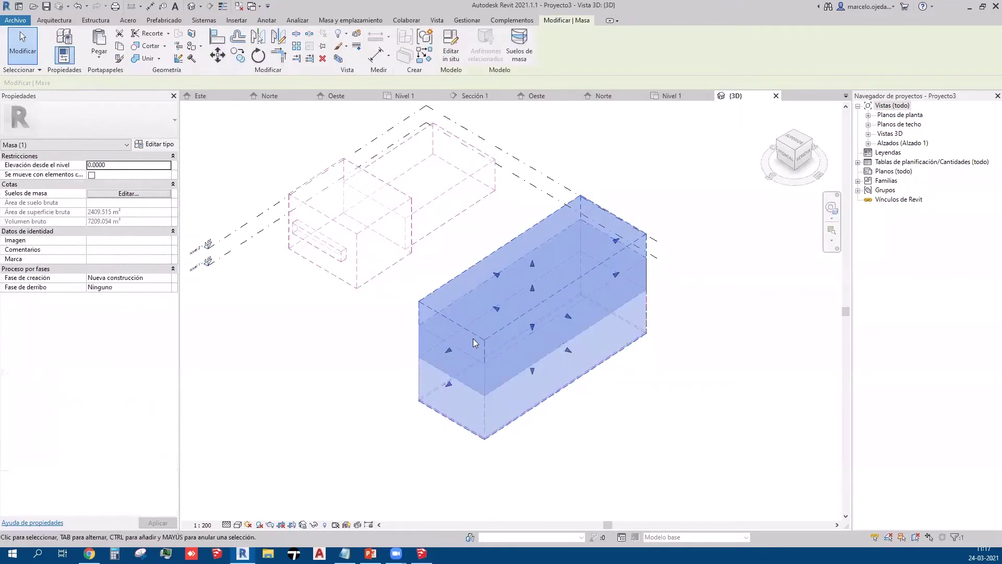
left_click(503, 196)
left_click(494, 277)
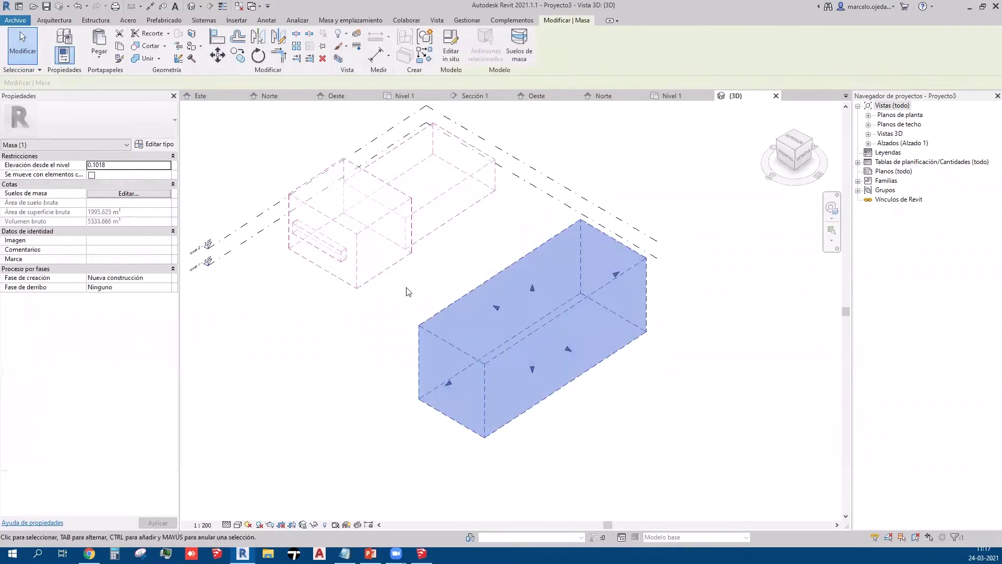
middle_click_drag(407, 287, 423, 264)
left_click(417, 286)
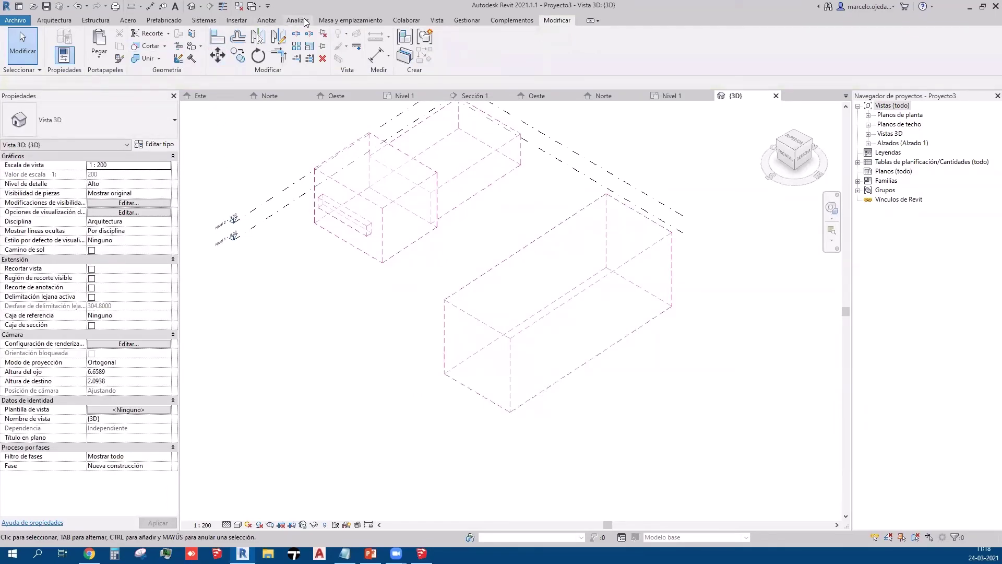
Step: Flatten the lower mass box into a low slab of 1998.897 m³
left_click(549, 268)
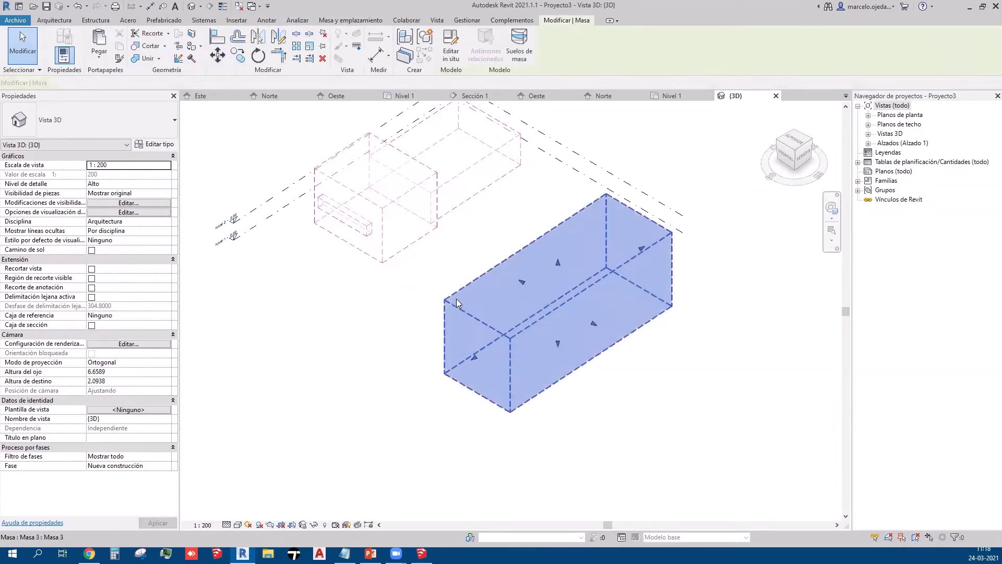
left_click_drag(556, 264, 469, 301)
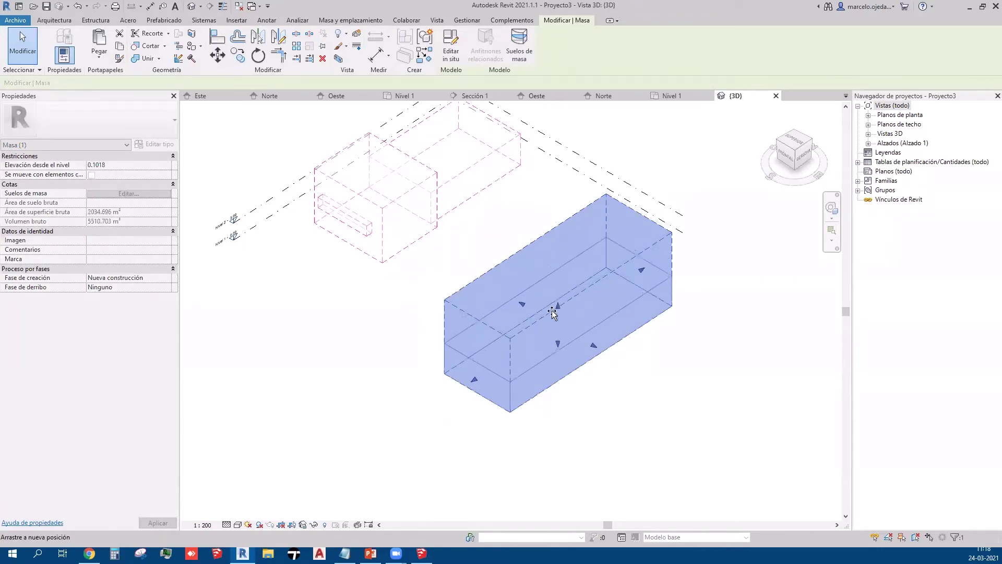
left_click(469, 302)
left_click(460, 333)
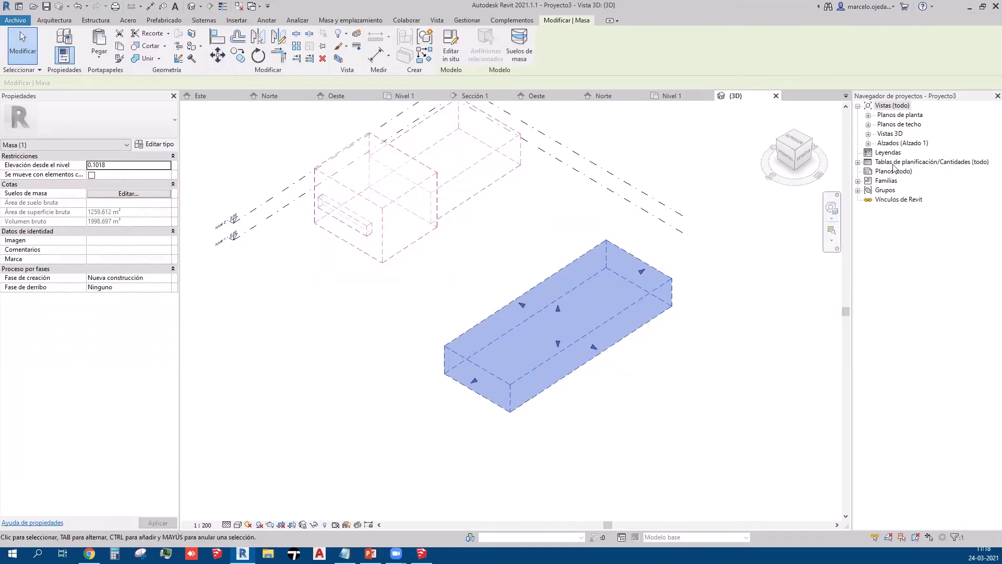
left_click(868, 143)
Step: In the Norte elevation, copy the slab directly on top of itself
double_click(896, 161)
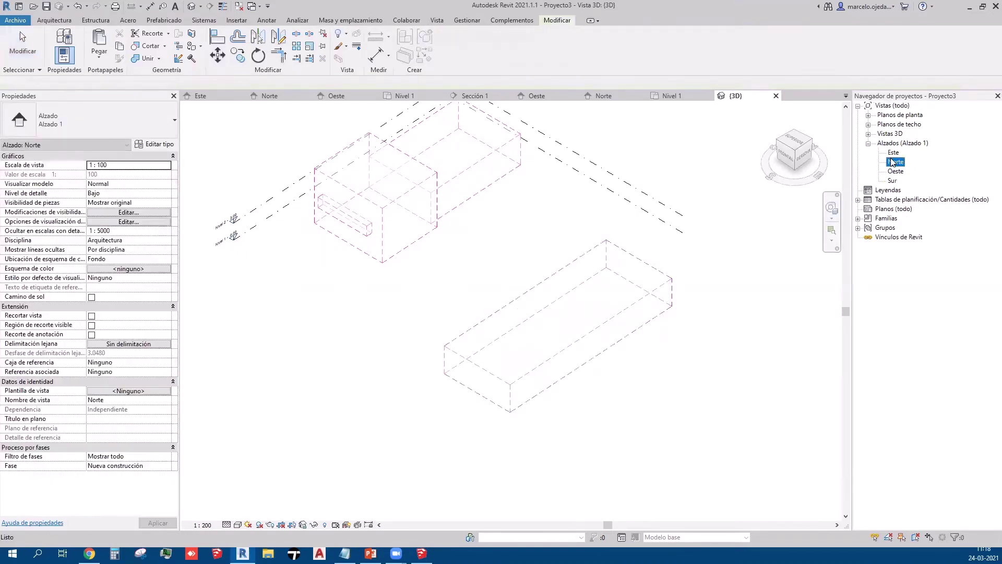
left_click(316, 346)
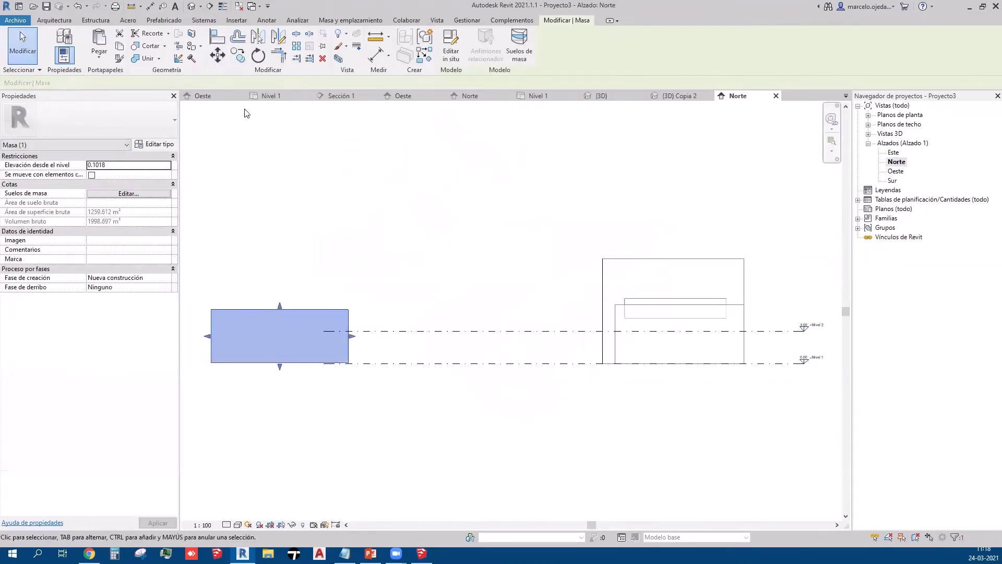
left_click(238, 55)
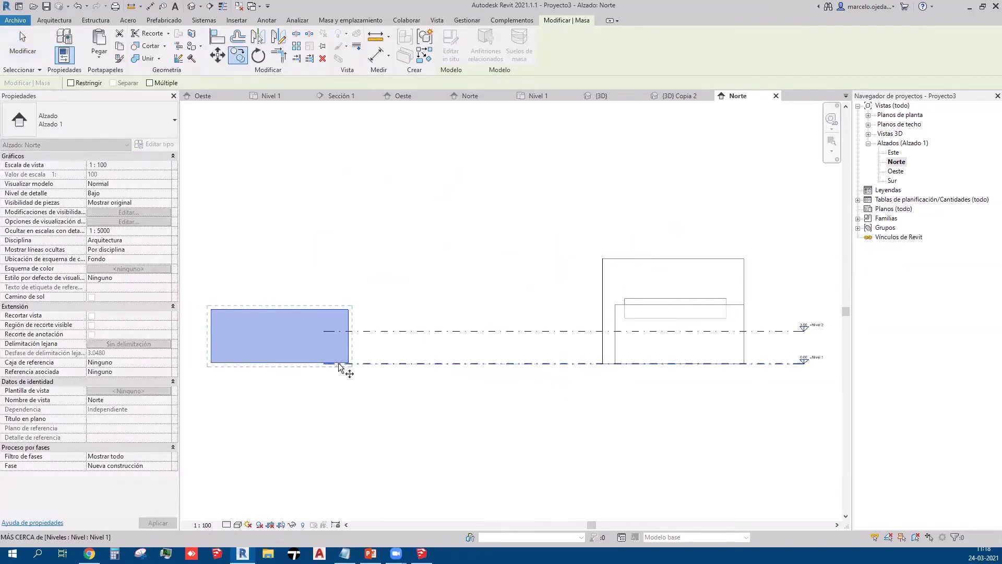
left_click(338, 362)
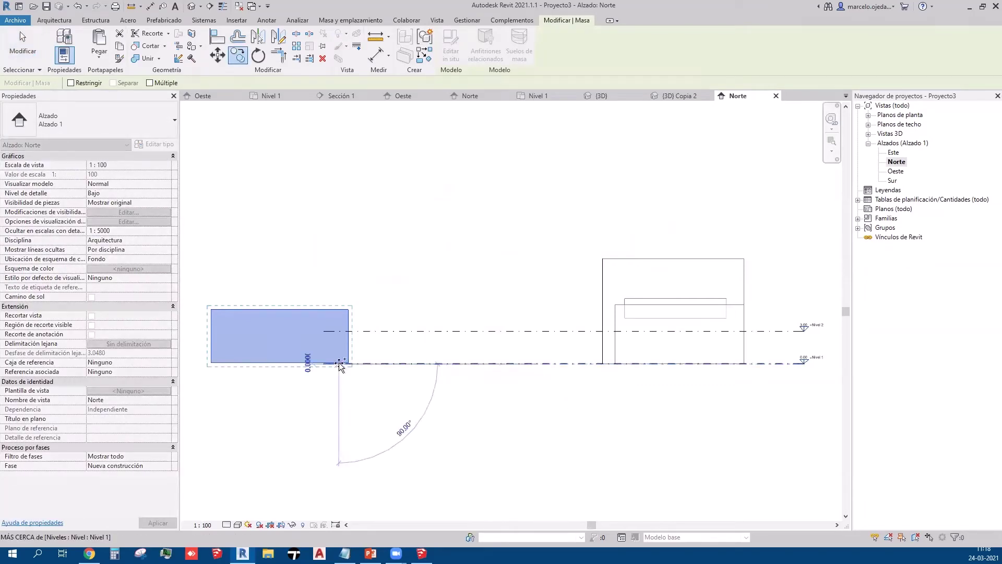
left_click(339, 308)
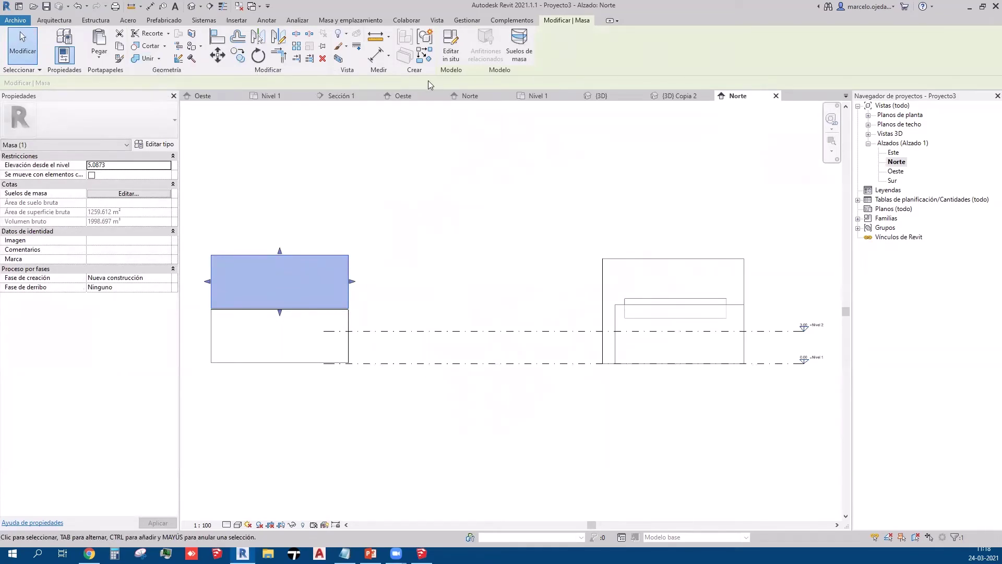
Step: Copy the top slab twice more to stack four slabs, then return to {3D}
left_click(238, 54)
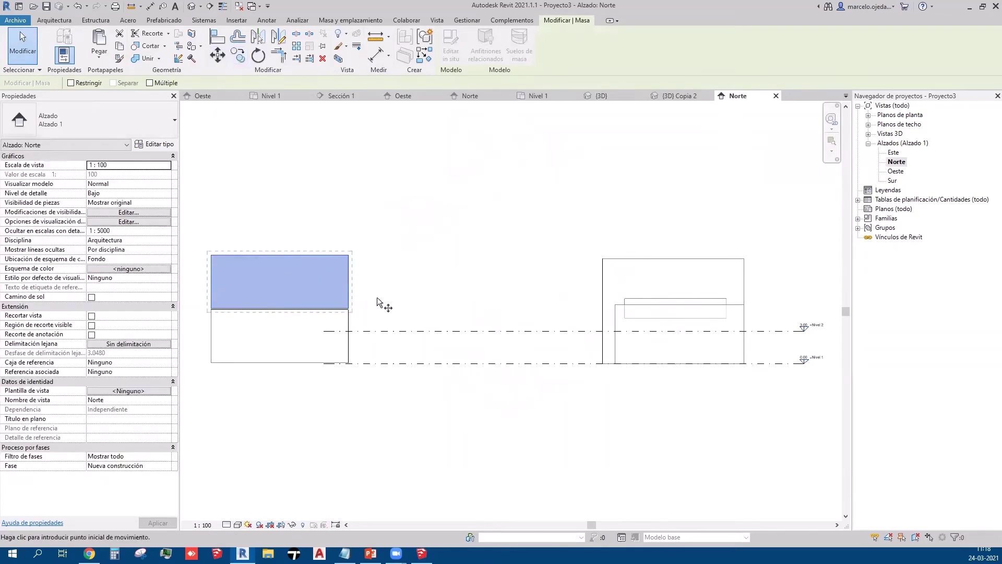
left_click(347, 309)
left_click(336, 257)
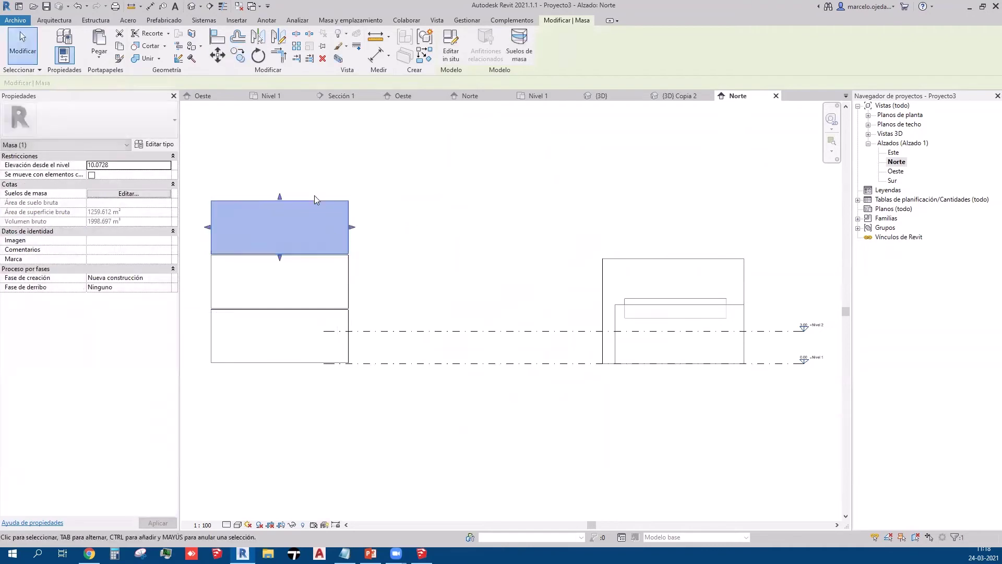
left_click(218, 55)
left_click(319, 256)
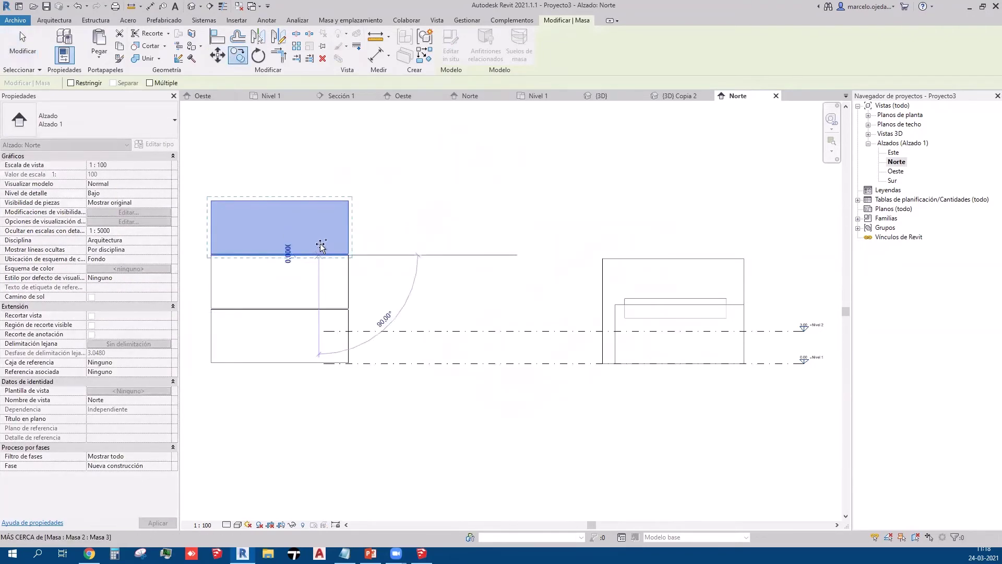
left_click(322, 204)
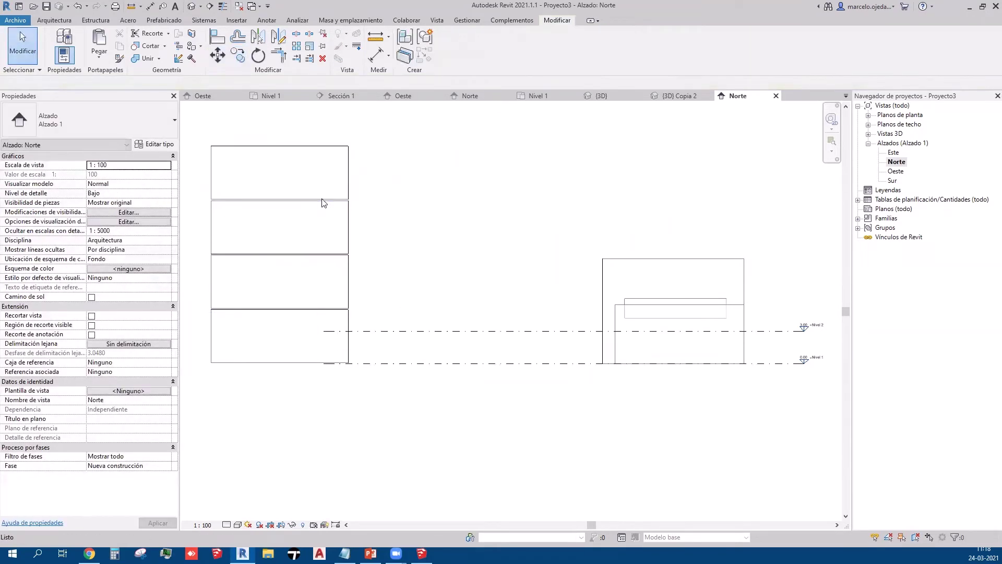
left_click(191, 7)
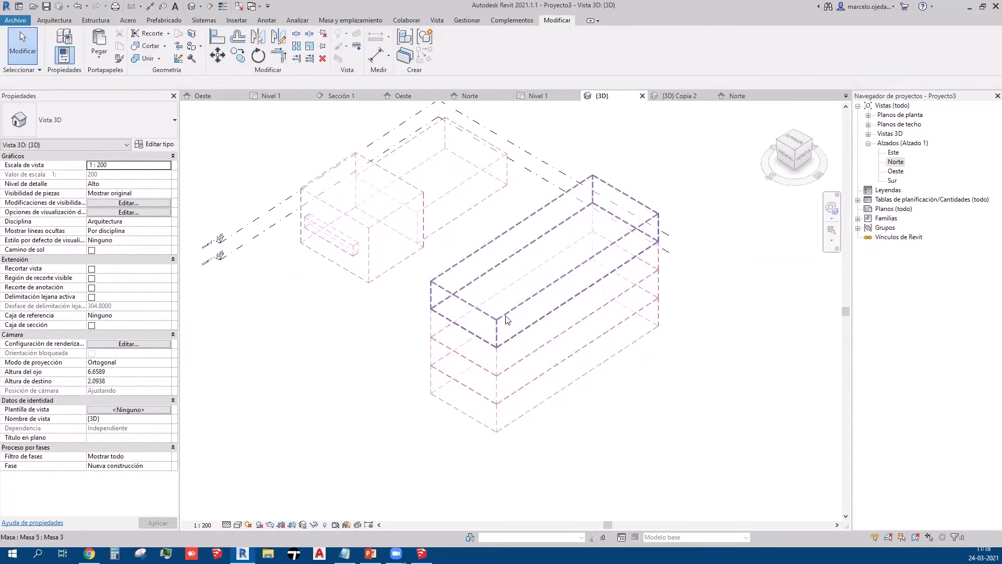
Step: Override the top box's graphics with a solid-fill magenta surface
left_click(505, 315)
right_click(506, 316)
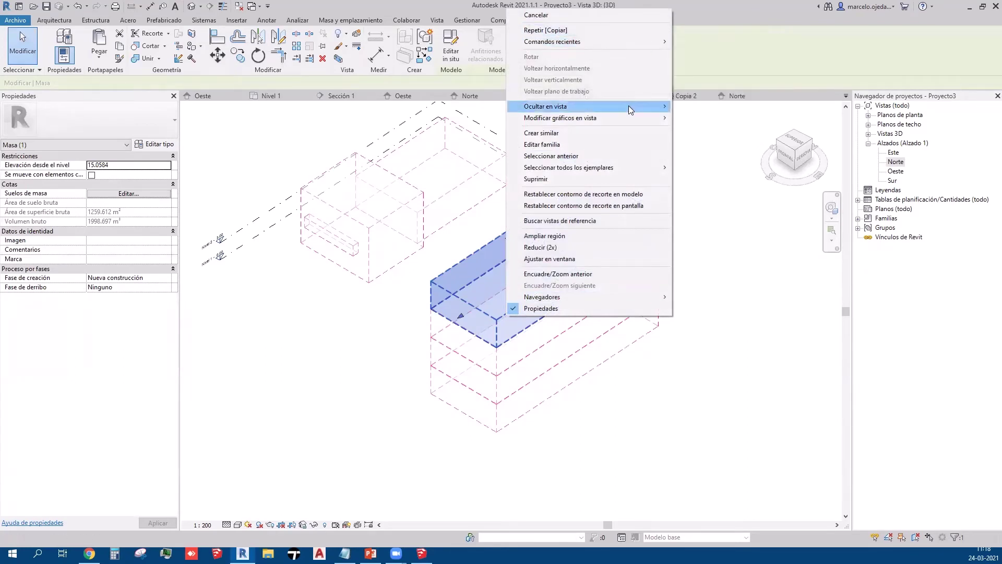
mouse_move(560, 118)
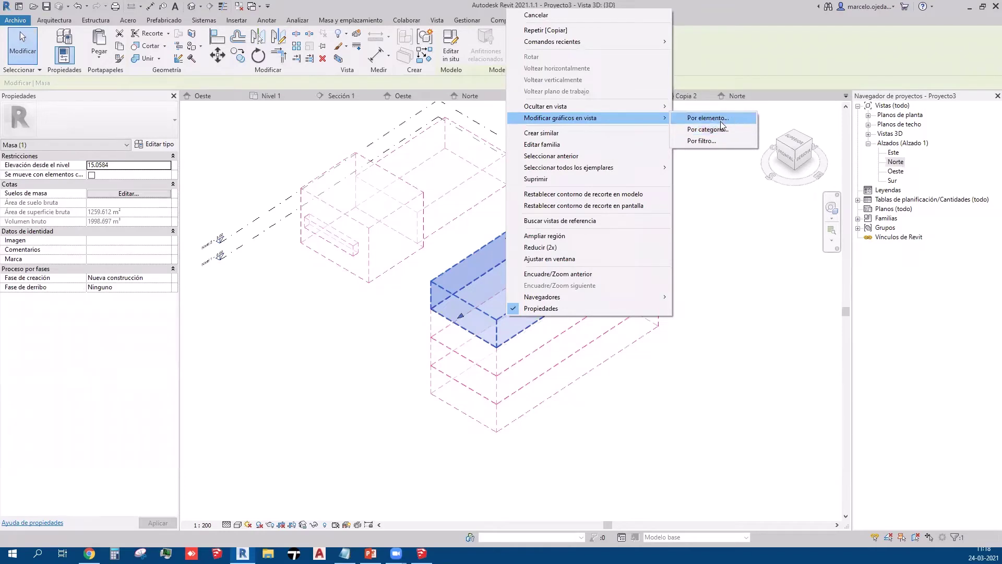
left_click(723, 118)
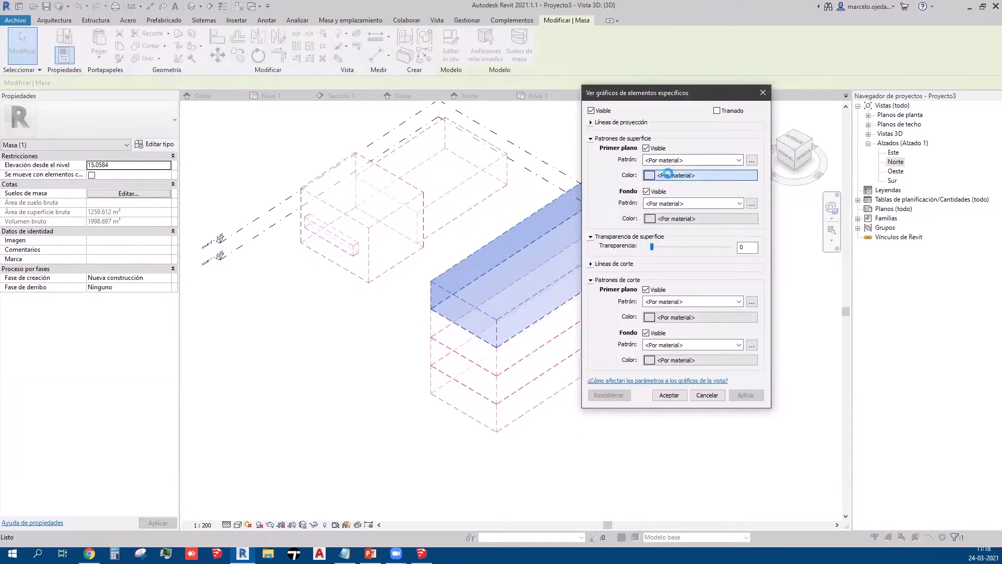
left_click(673, 175)
left_click(662, 198)
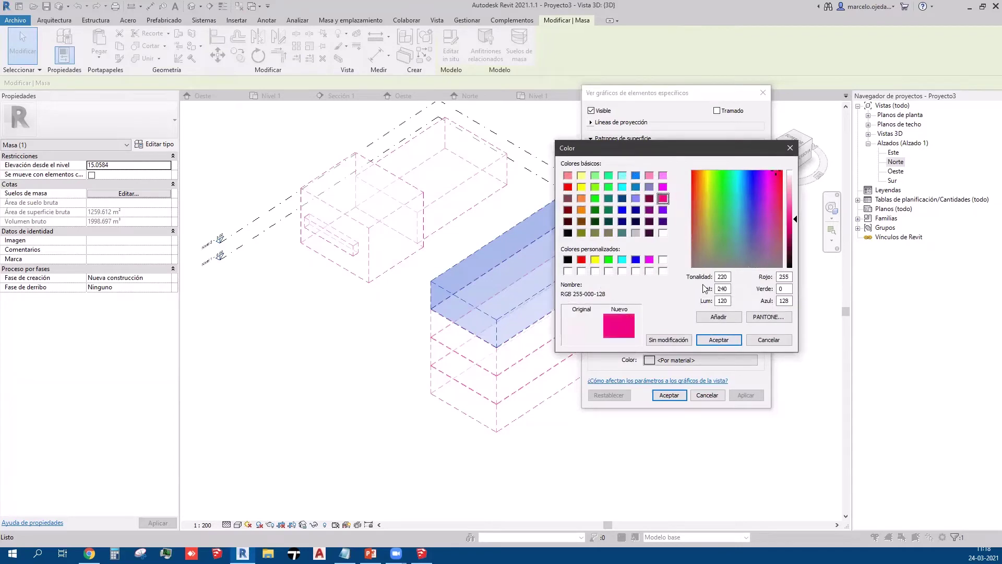
left_click(719, 340)
left_click(689, 161)
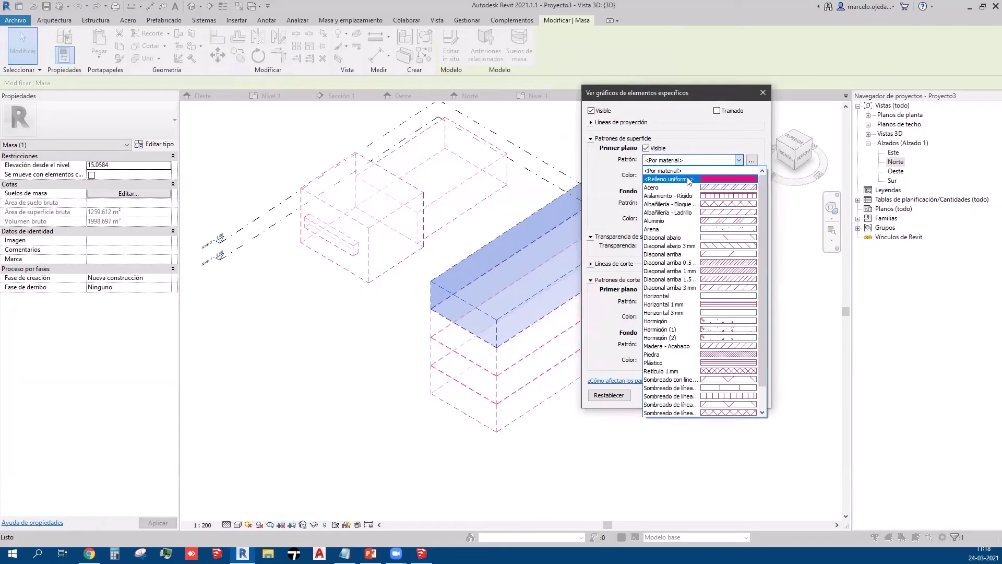
left_click(668, 179)
left_click(746, 395)
left_click(669, 395)
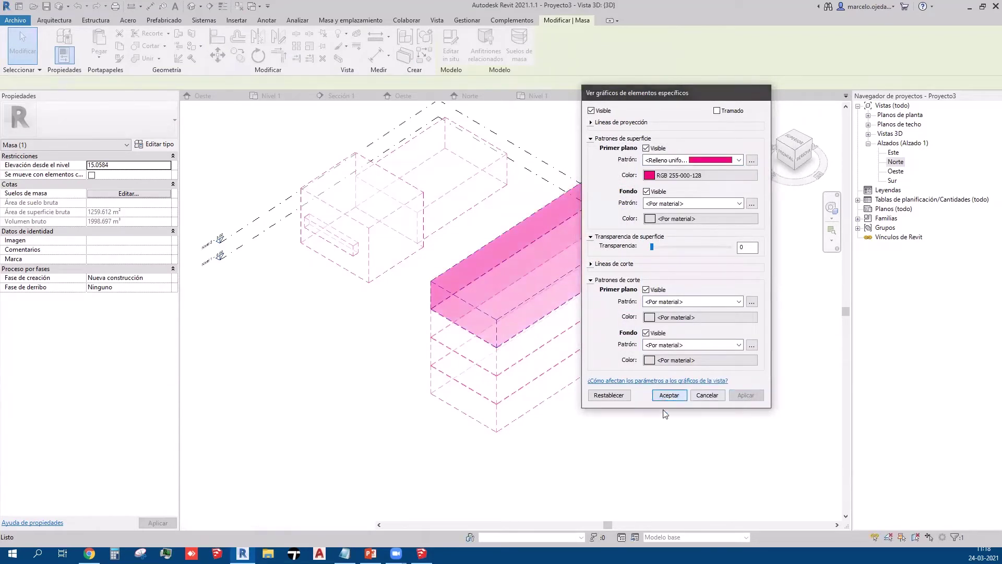
Step: Hide the second box from the top in the view
left_click(499, 365)
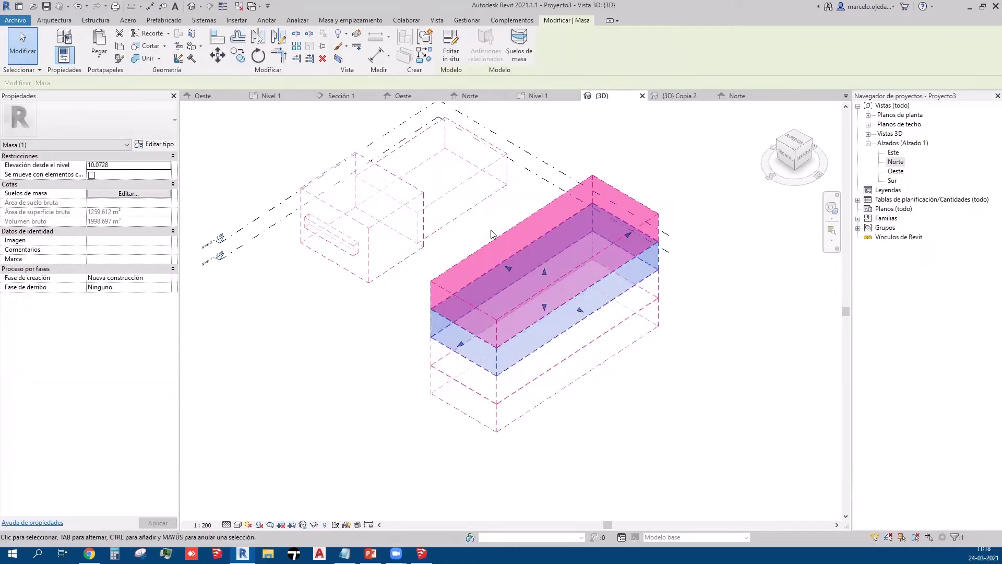
right_click(498, 351)
mouse_move(548, 141)
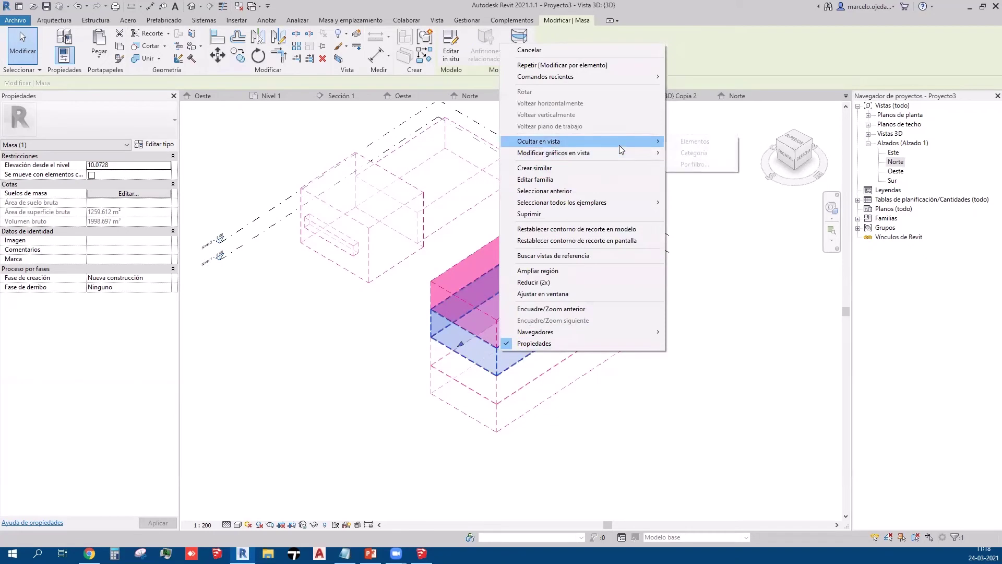
left_click(695, 142)
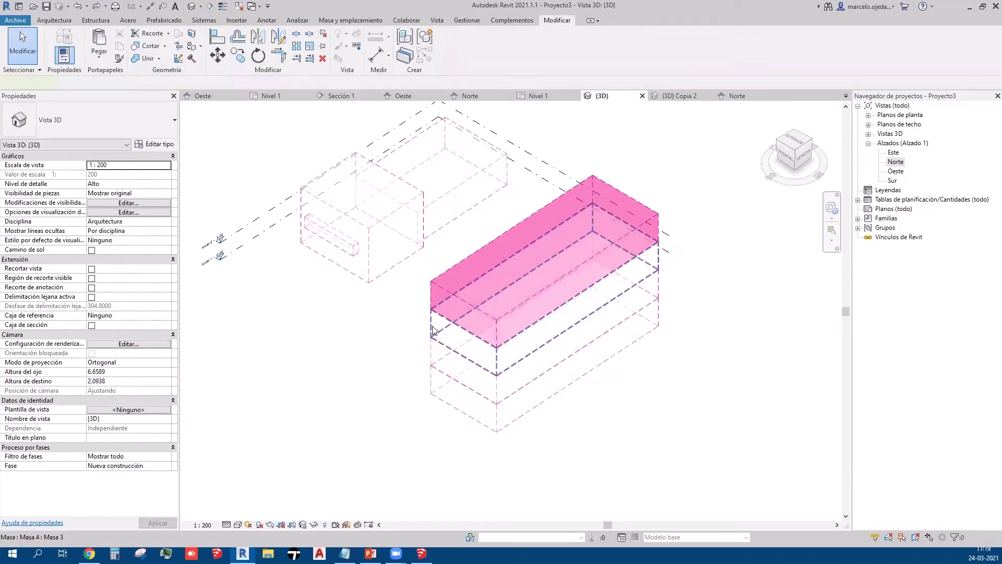
Step: Give the second box a solid-fill blue (RGB 000-128-255) surface override
left_click(432, 330)
right_click(432, 330)
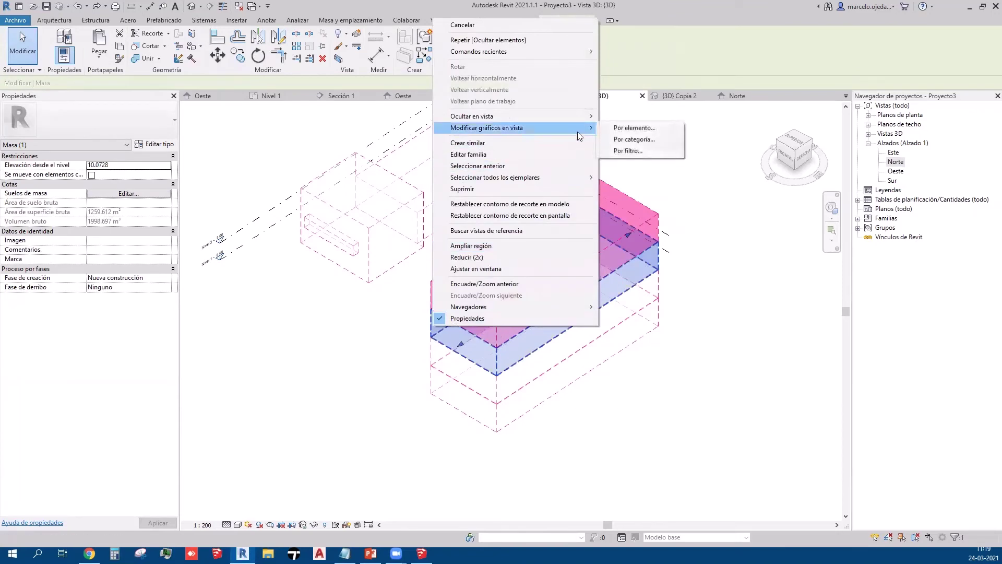
left_click(634, 128)
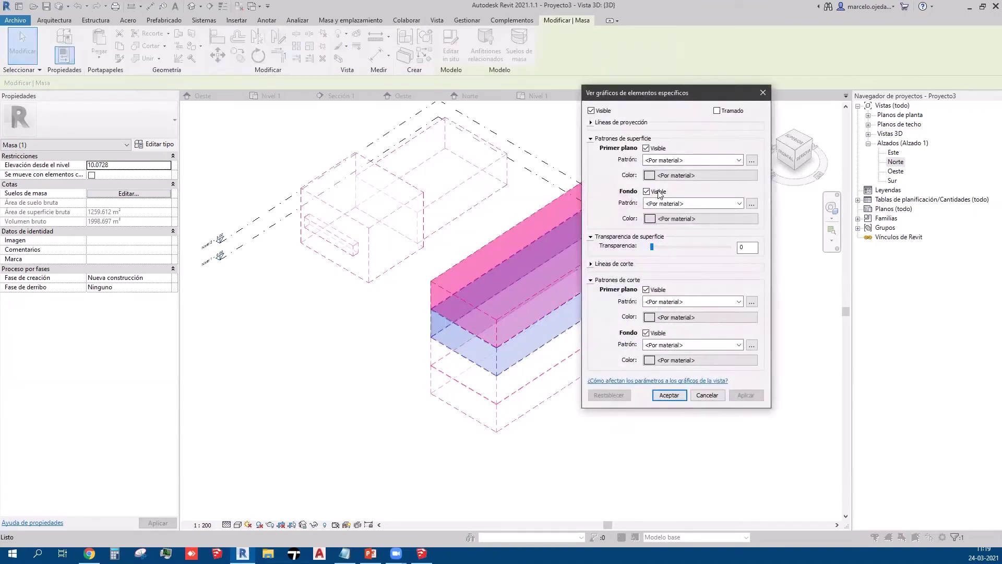
left_click(689, 161)
left_click(708, 177)
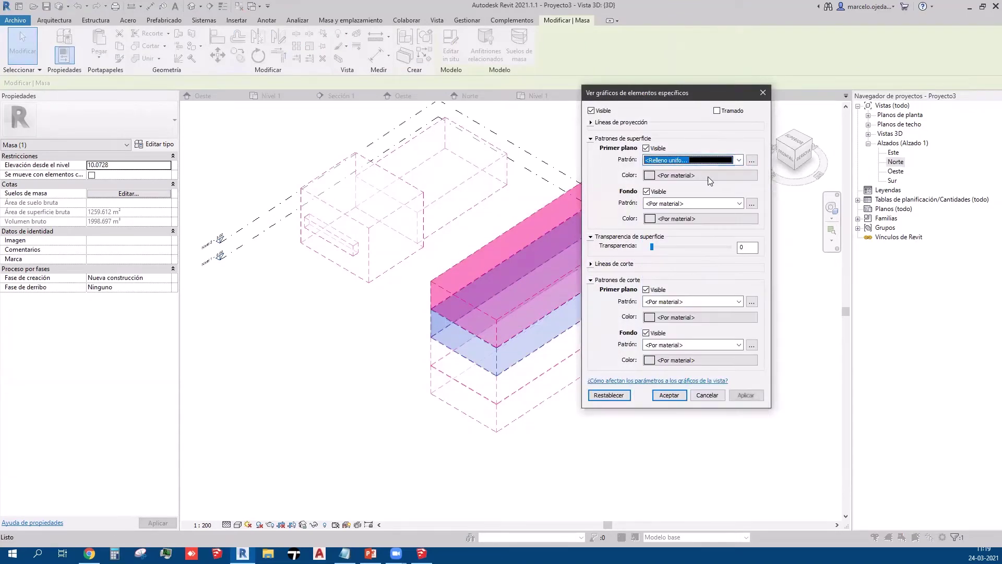
left_click(636, 176)
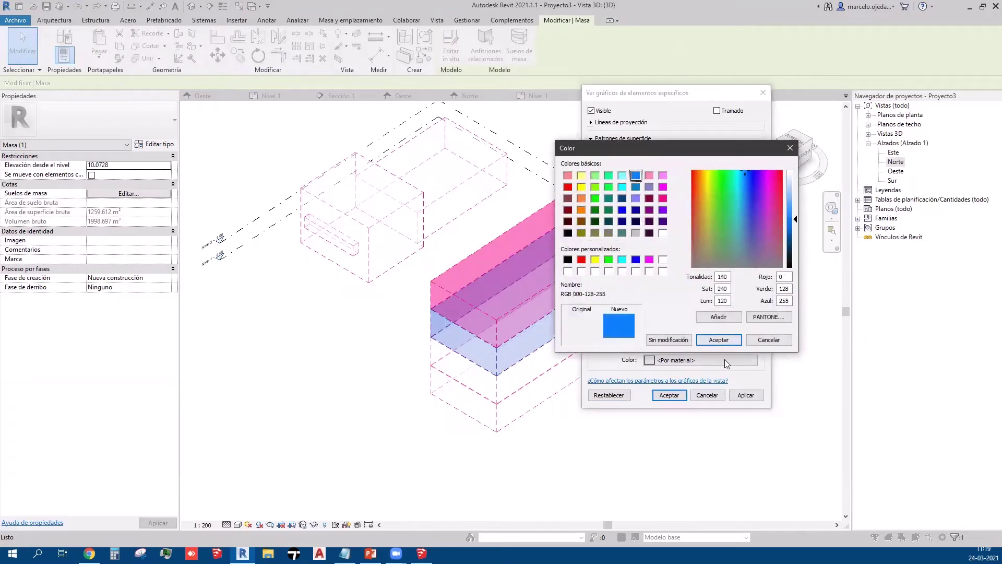
left_click(720, 342)
left_click(669, 395)
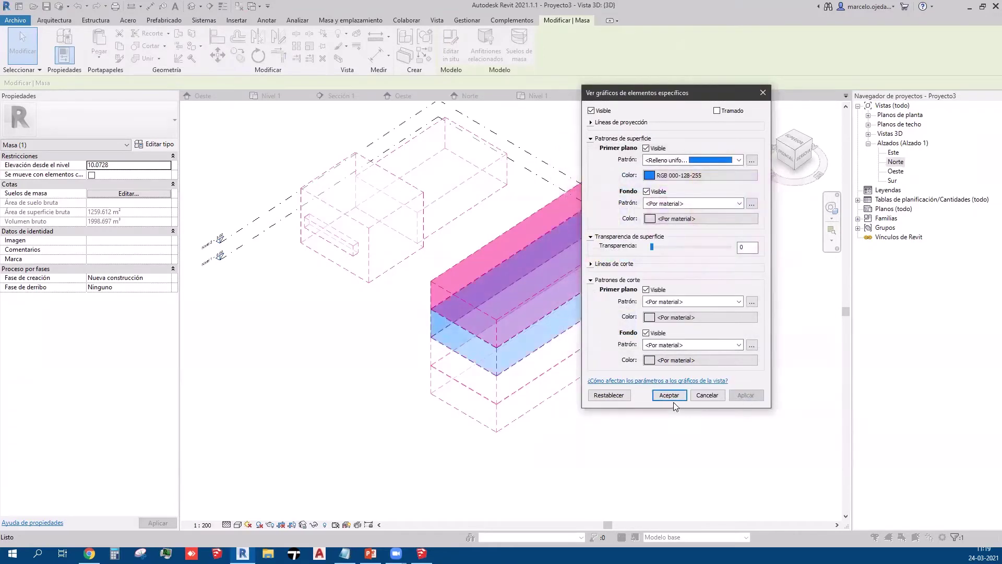
left_click(656, 458)
left_click(498, 392)
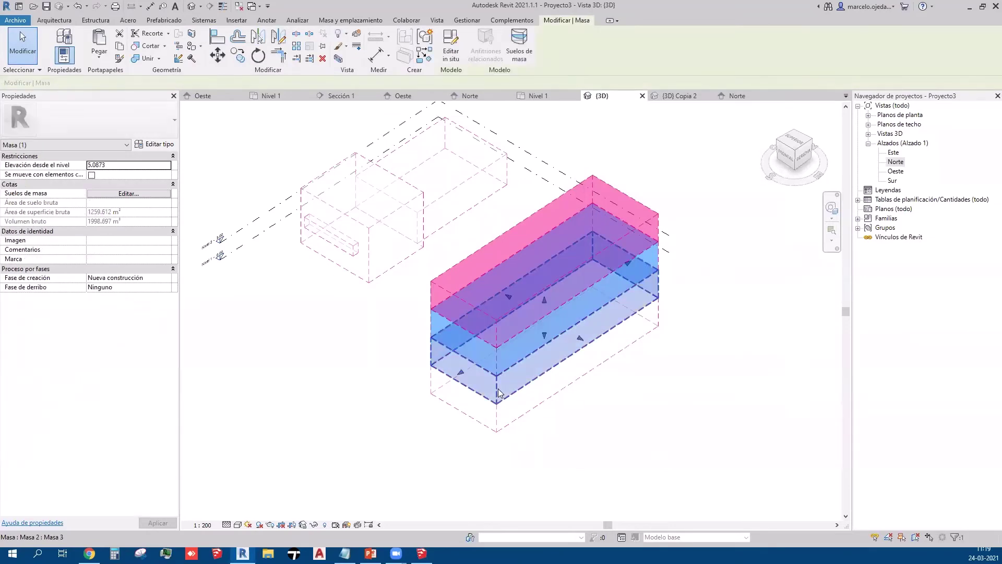
Step: Override the third stacked mass box with a solid light yellow surface fill in this view
right_click(499, 393)
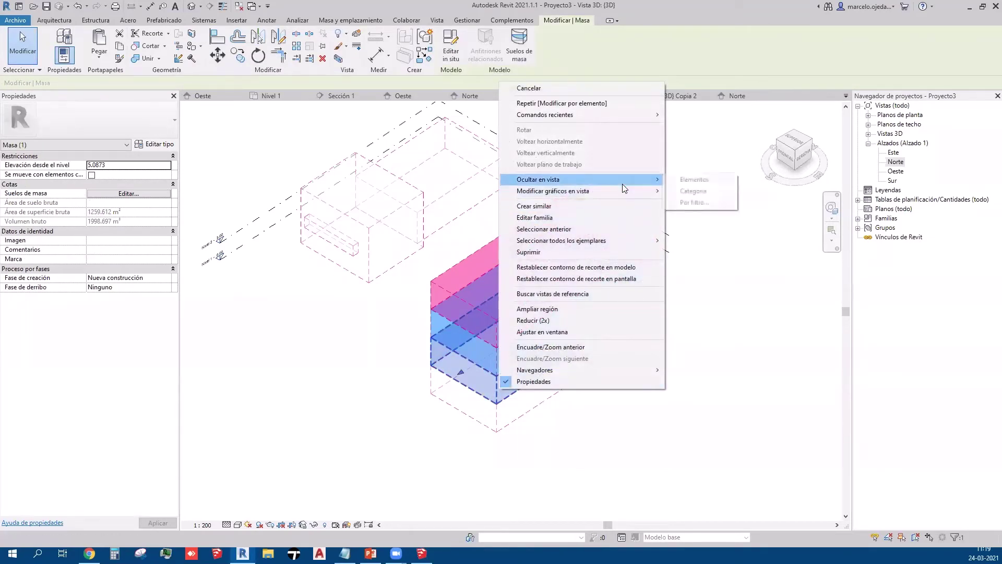
mouse_move(553, 191)
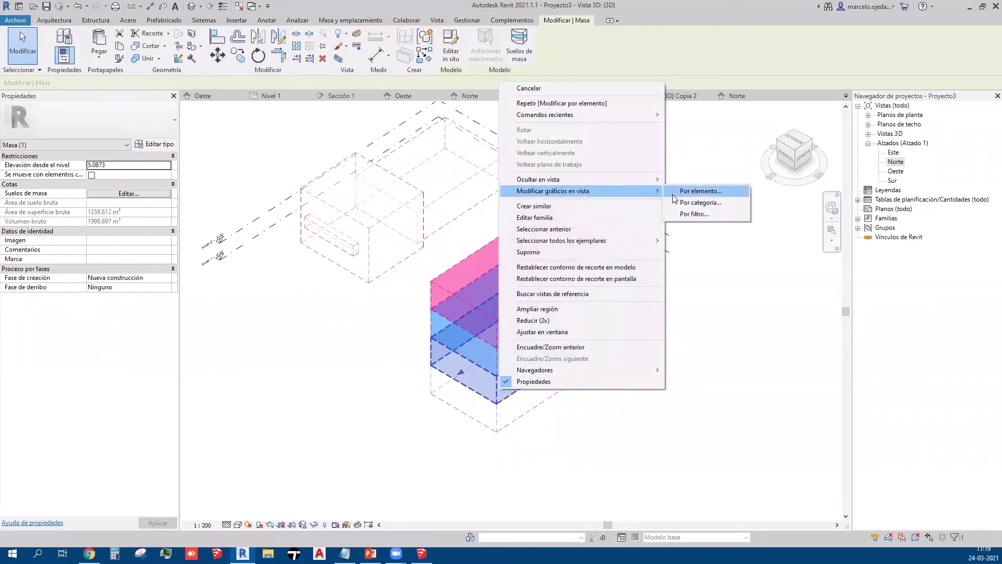
left_click(713, 191)
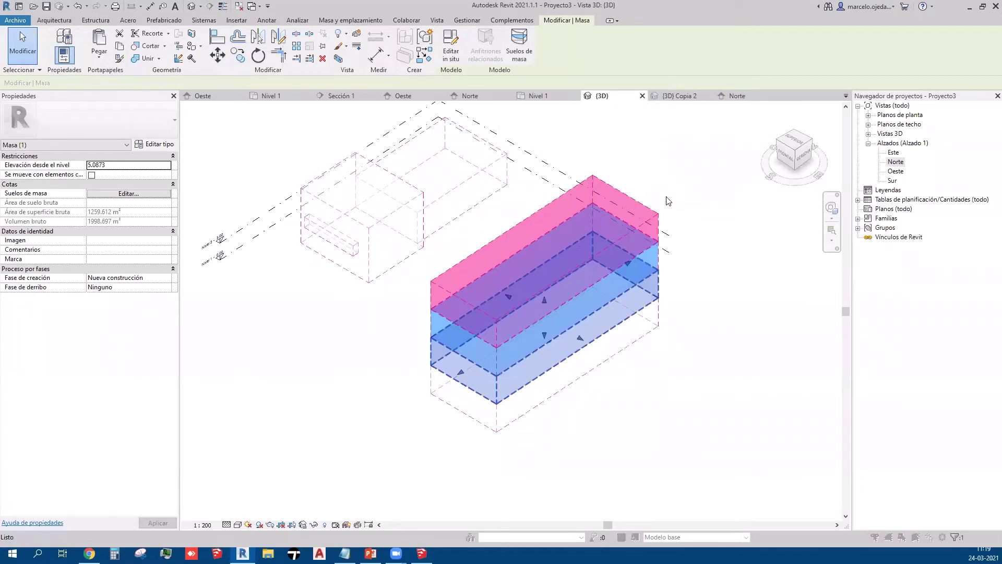
left_click(667, 176)
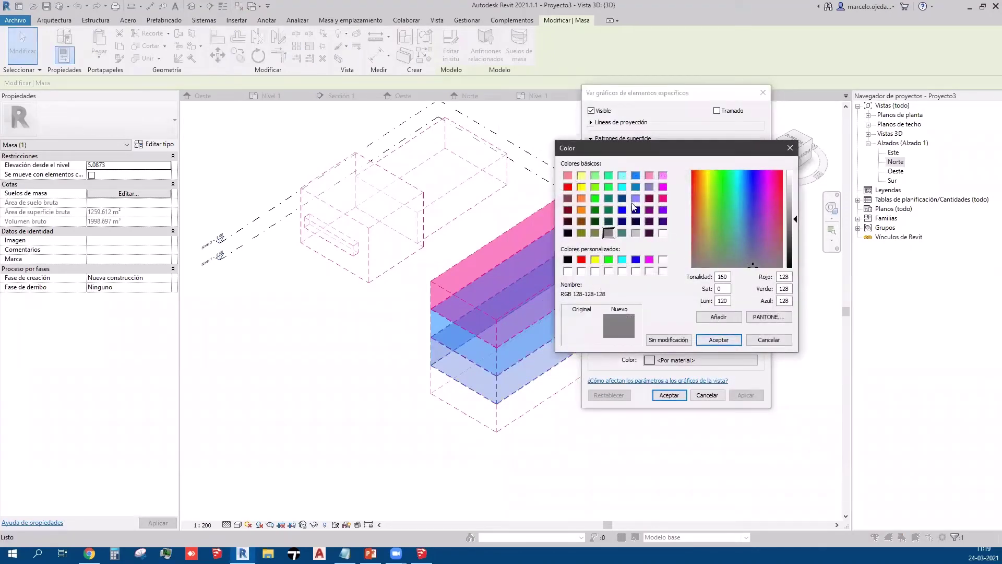
left_click(581, 176)
left_click(708, 335)
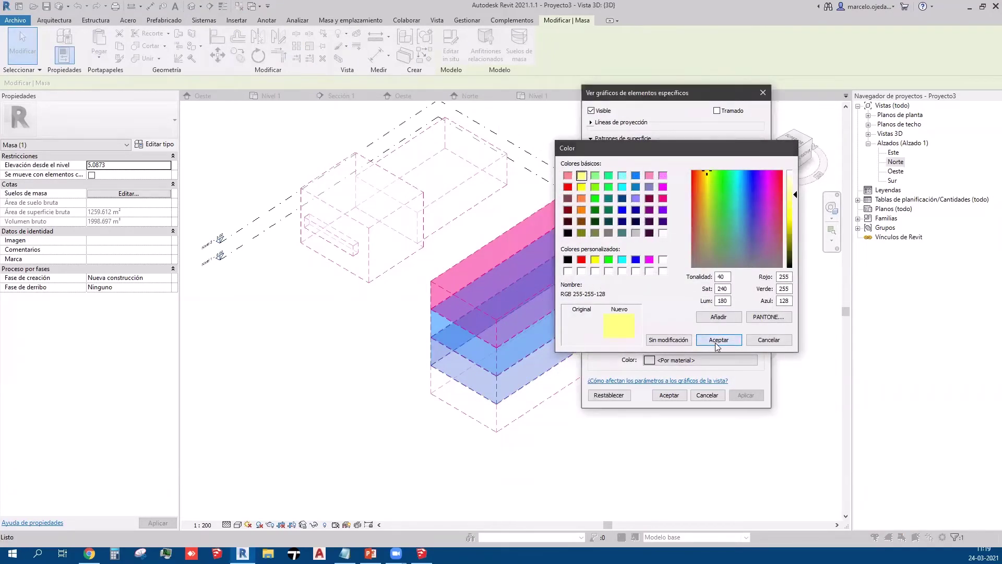
left_click(721, 160)
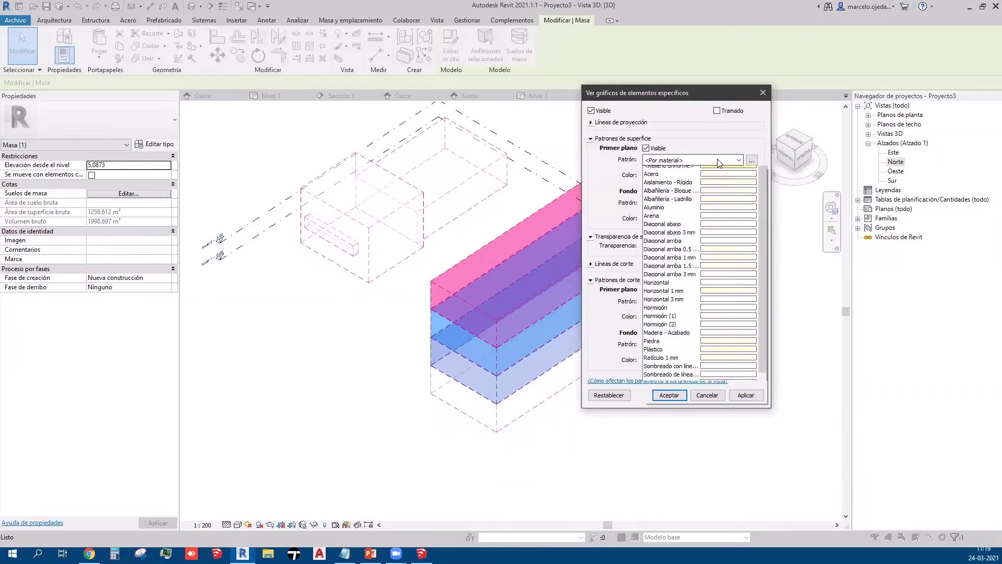
scroll(695, 198, "up", 1)
left_click(678, 172)
left_click(745, 395)
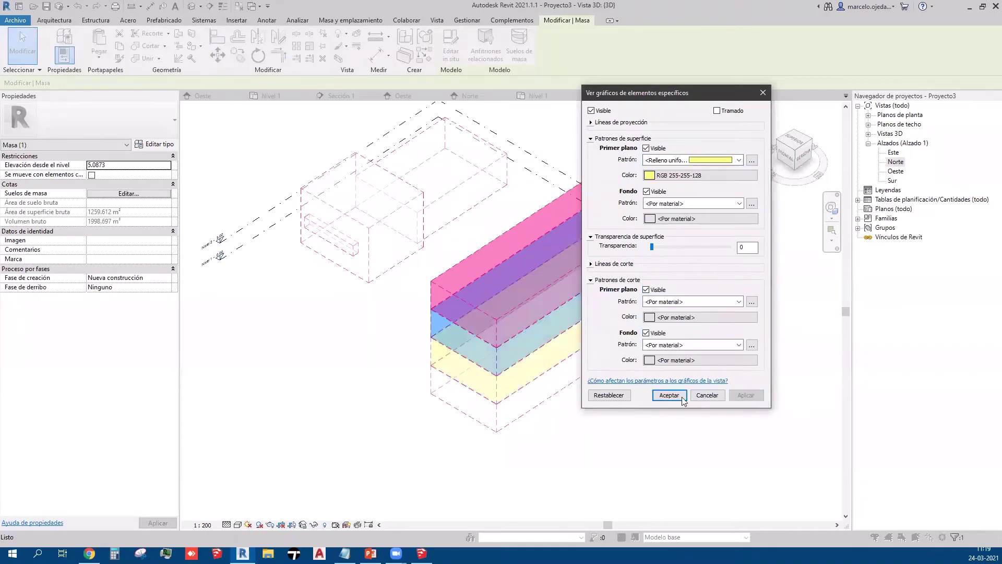
left_click(669, 396)
left_click(667, 467)
Step: Override the bottom mass box with a solid bright green (RGB 128-255-000) surface fill
left_click(509, 425)
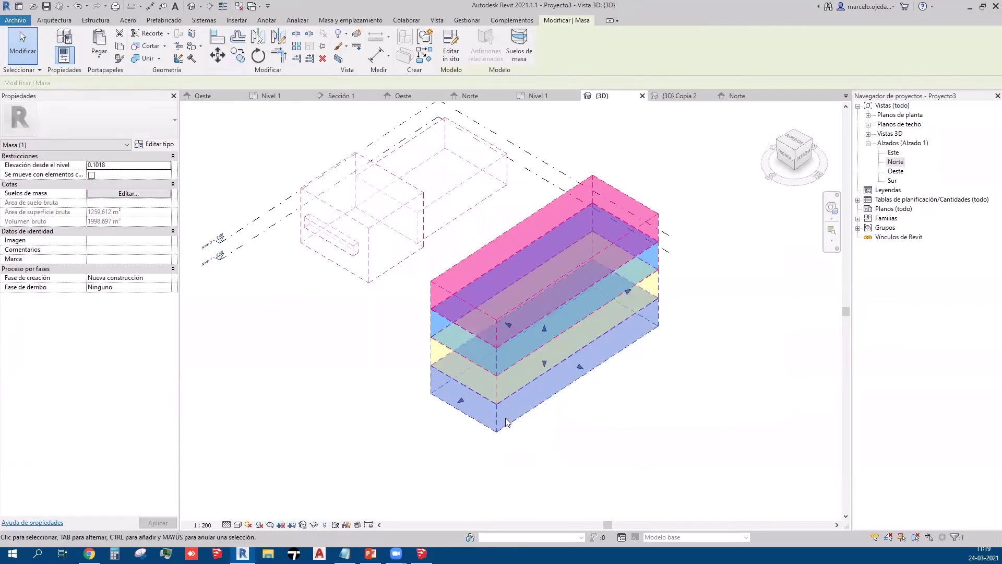
right_click(482, 428)
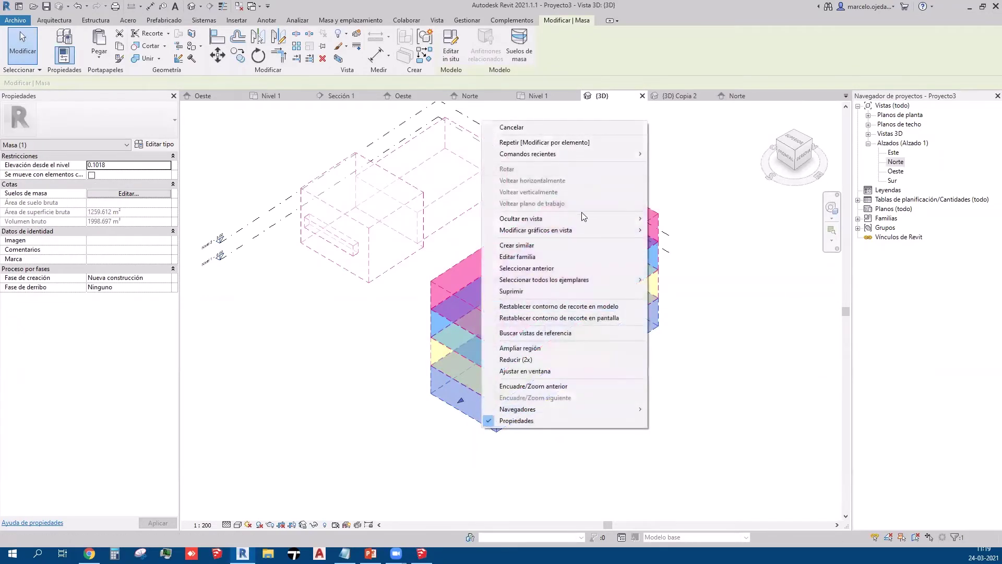
mouse_move(536, 230)
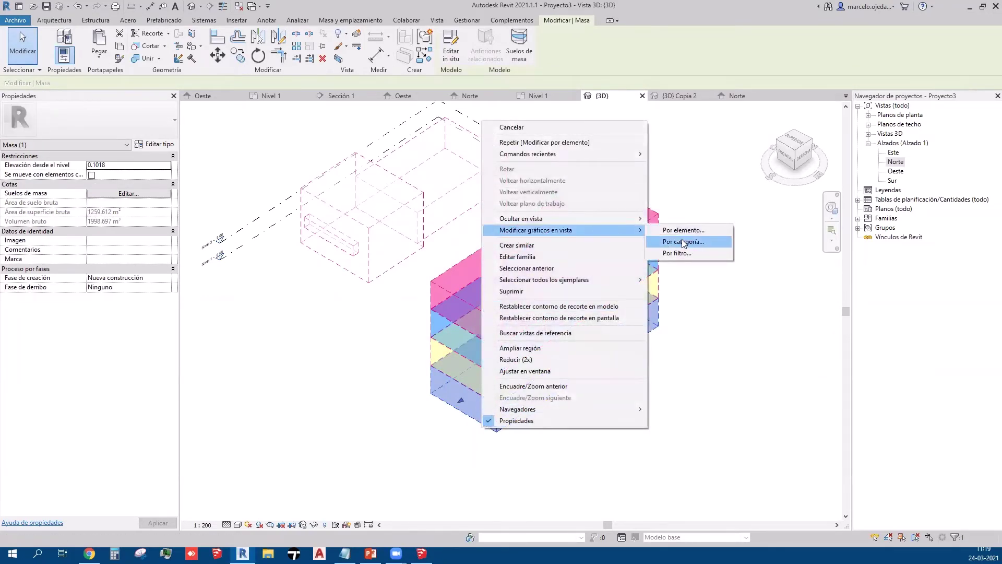
left_click(684, 231)
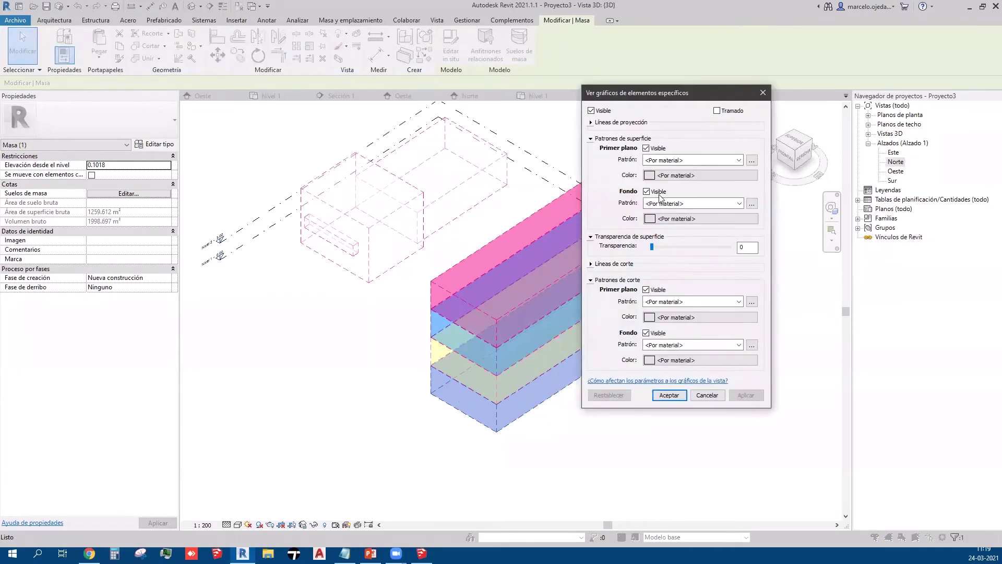
left_click(678, 160)
left_click(673, 180)
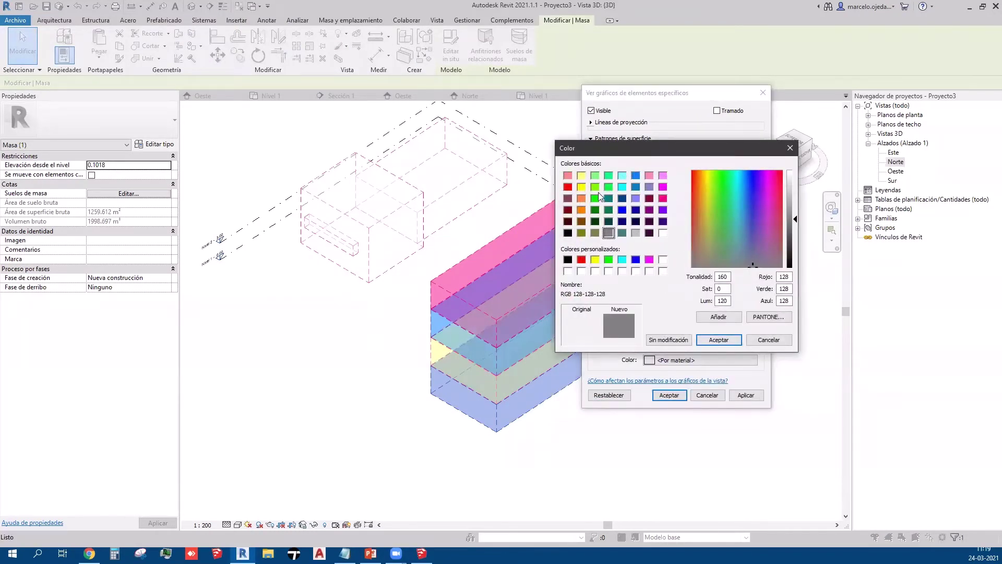
left_click(596, 196)
left_click(715, 339)
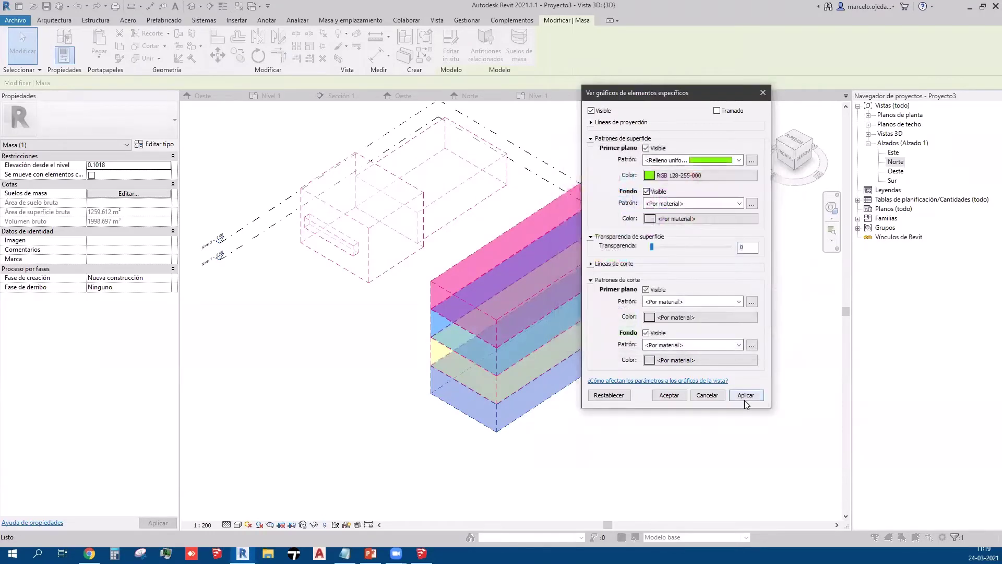
left_click(745, 395)
left_click(671, 395)
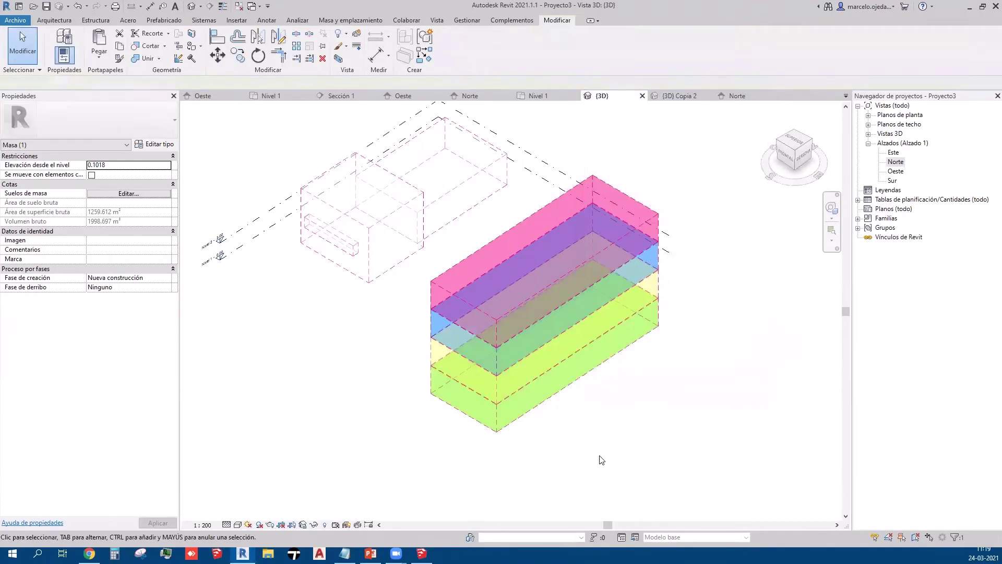
left_click(600, 459)
mouse_move(600, 458)
middle_mouse_down()
mouse_move(571, 414)
mouse_move(481, 382)
middle_mouse_up()
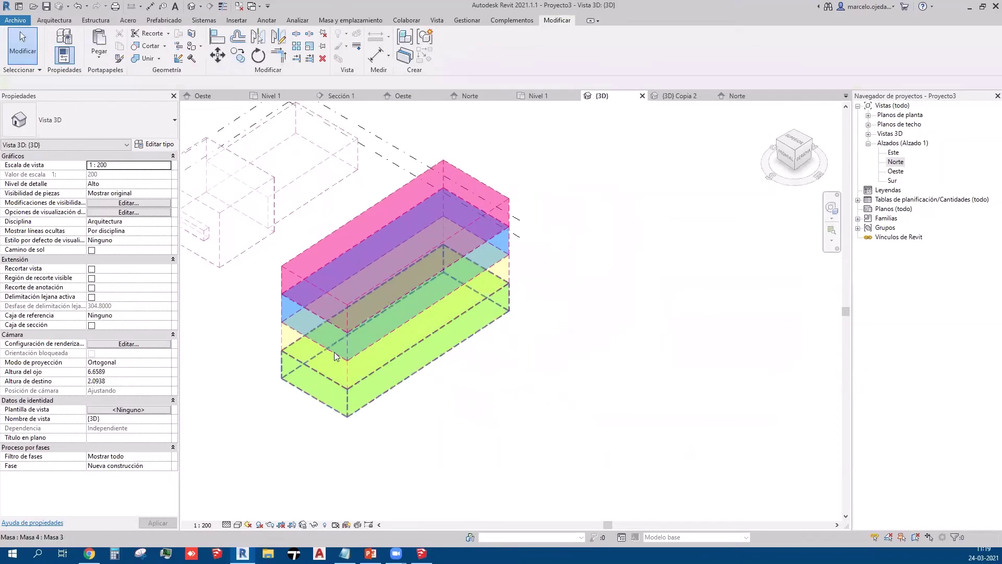
middle_click_drag(261, 375, 418, 410)
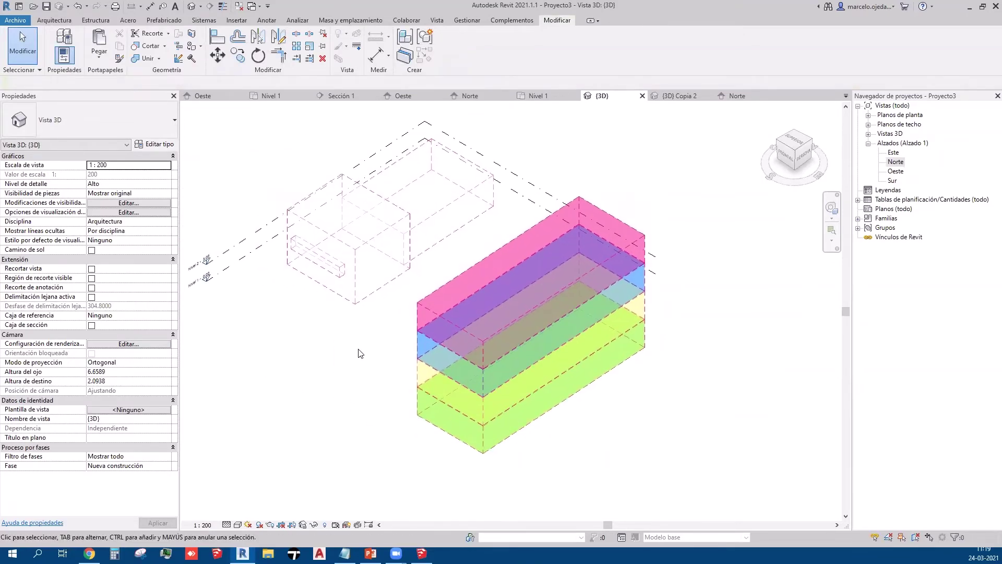
left_click(449, 313)
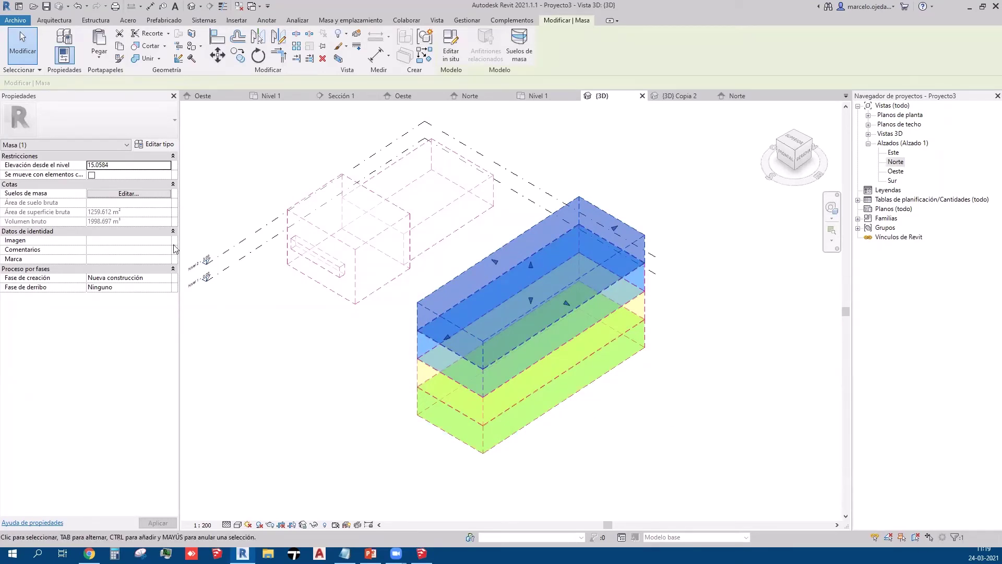
left_click(125, 167)
left_click(115, 166)
left_click(115, 165)
type("25")
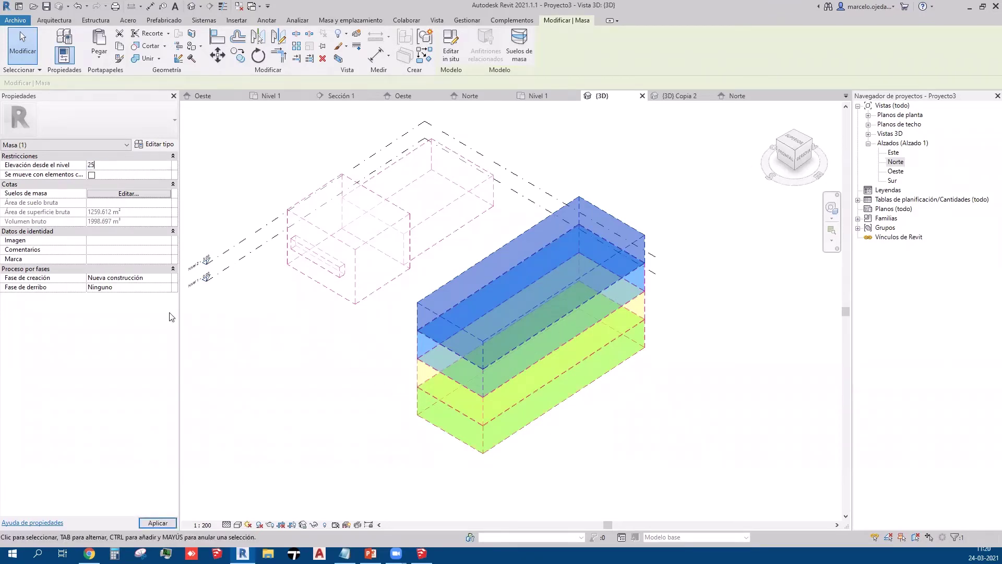
left_click(170, 522)
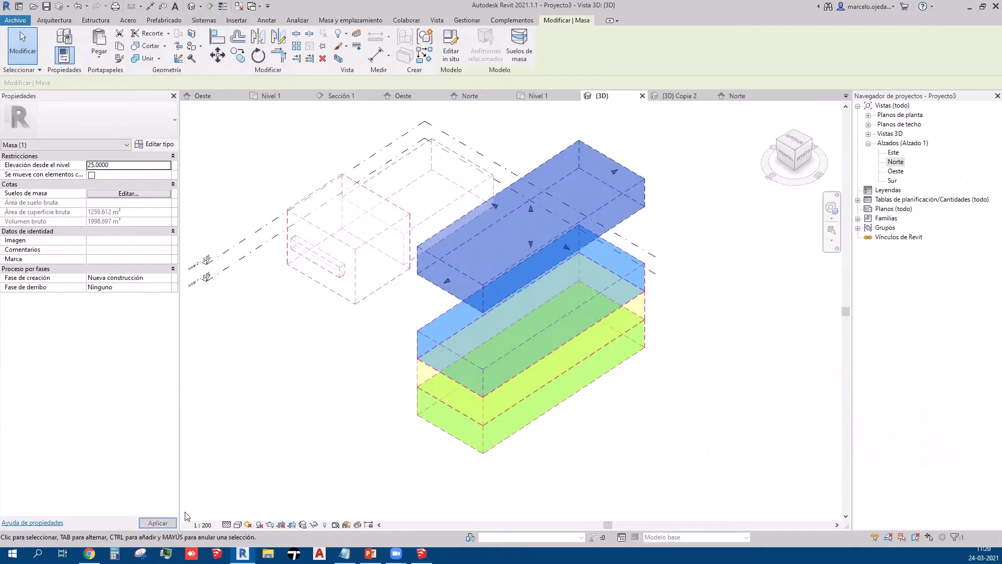
left_click(292, 488)
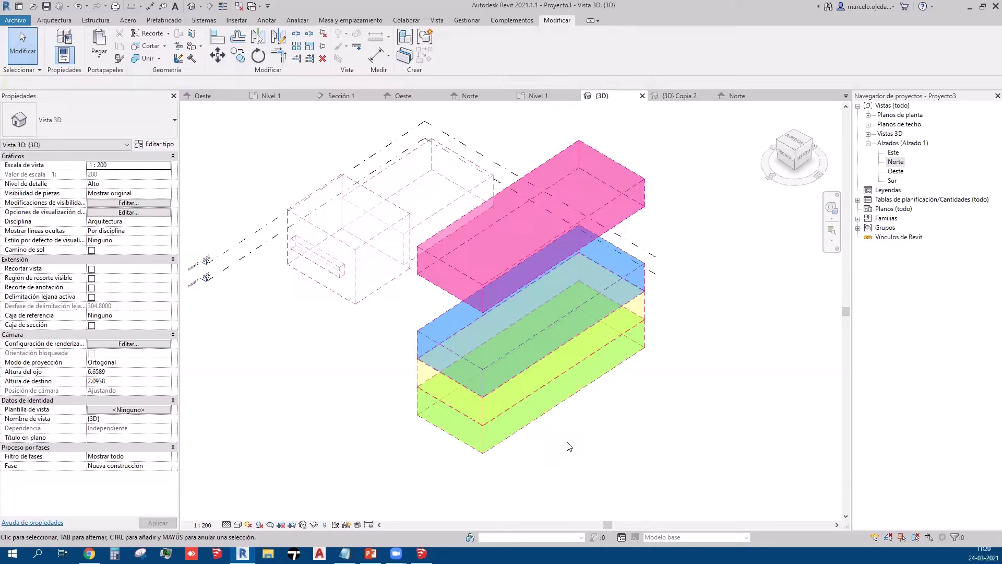
middle_click_drag(539, 440, 536, 401)
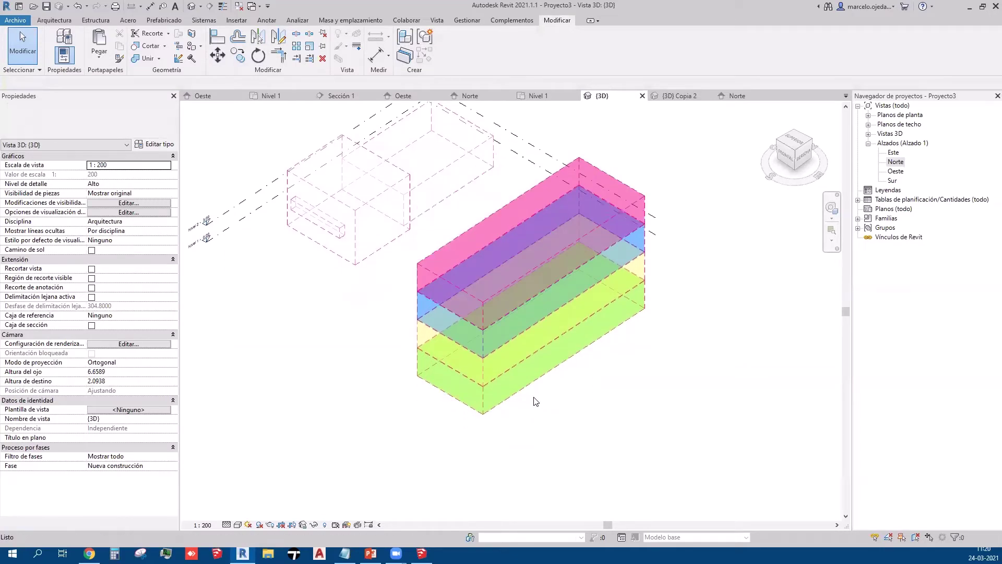
key("ctrl+z")
middle_click_drag(543, 423, 666, 452)
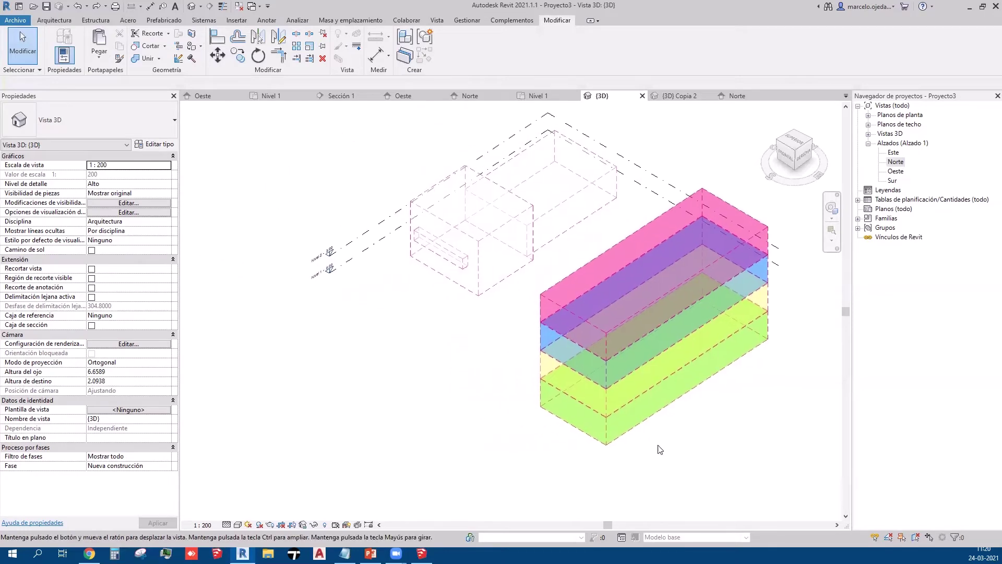
middle_click_drag(745, 457, 734, 476)
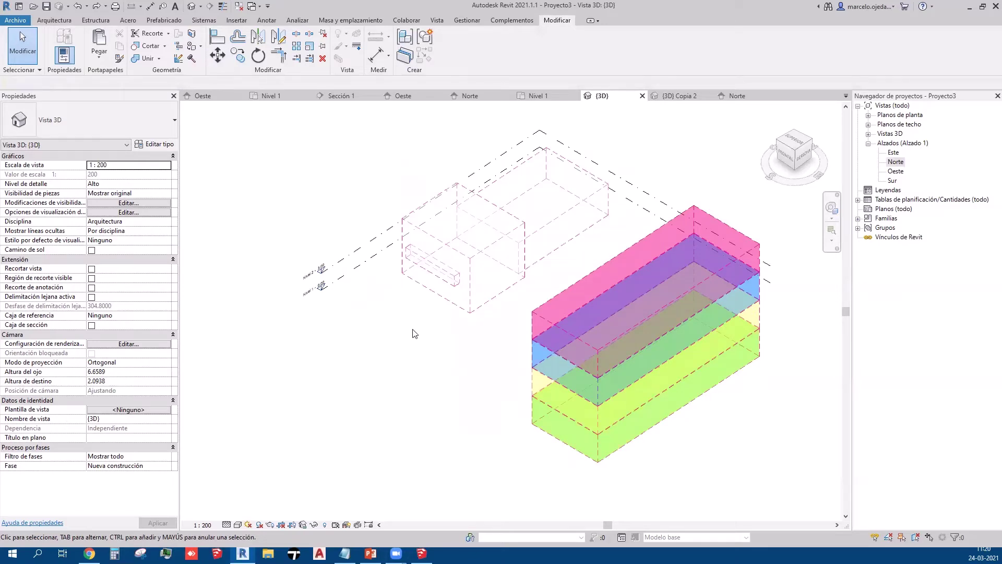
scroll(415, 333, "down", 2)
mouse_move(590, 397)
middle_mouse_down()
mouse_move(613, 405)
mouse_move(398, 394)
middle_mouse_up()
scroll(398, 394, "down", 1)
left_click(54, 20)
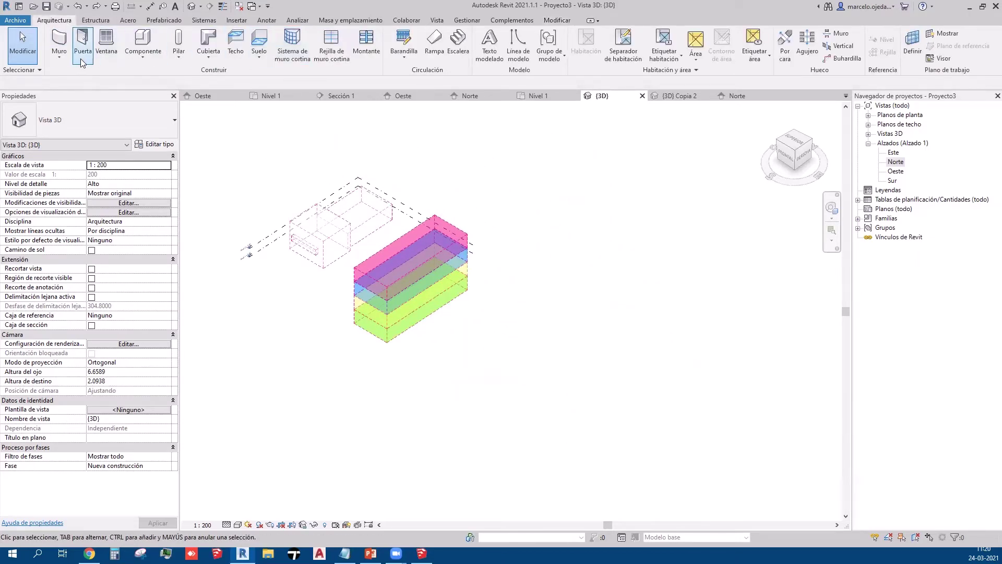
Step: Start an in-place mass named Masa 6 and sketch a rectangle beside the coloured stack
left_click(267, 20)
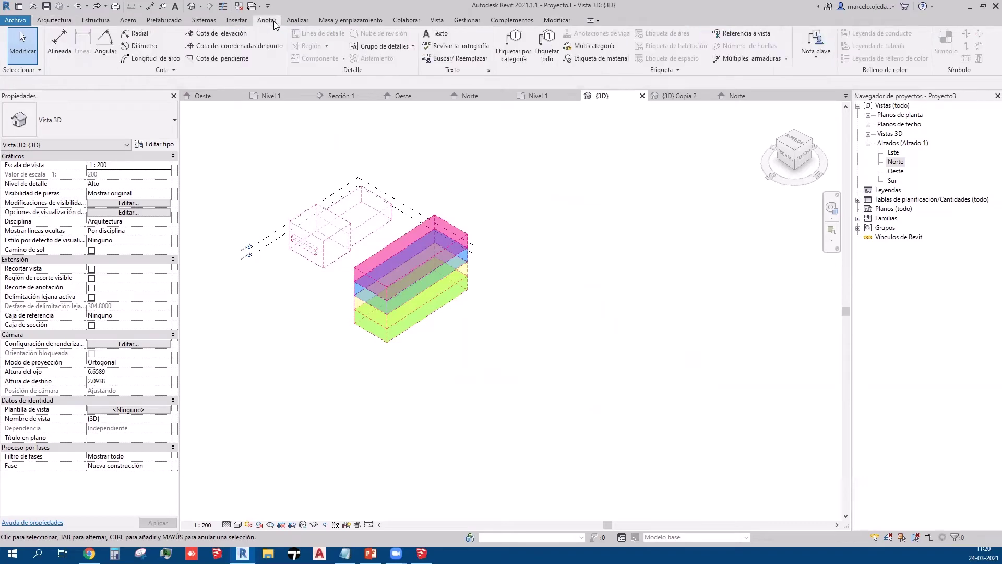
left_click(351, 20)
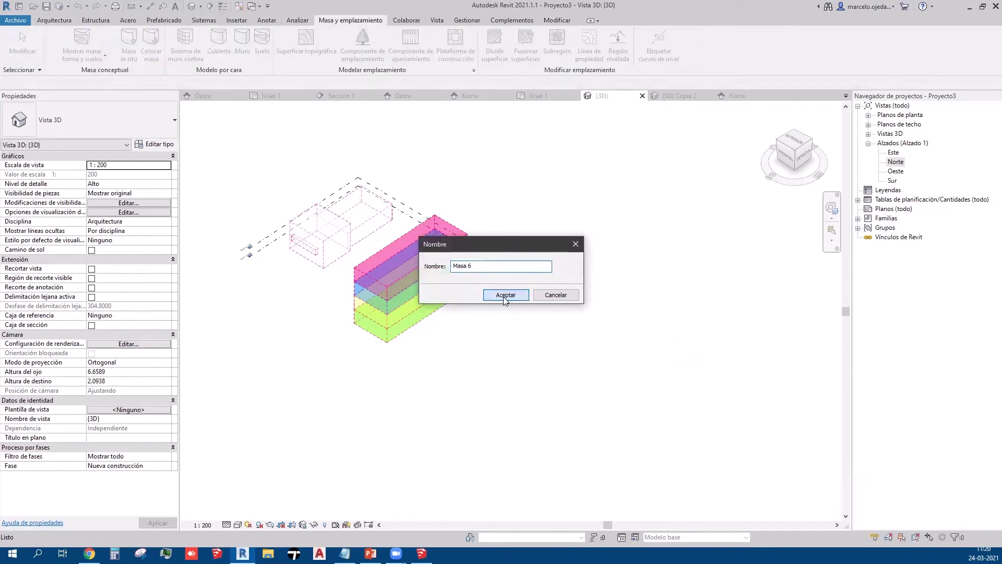
left_click(503, 295)
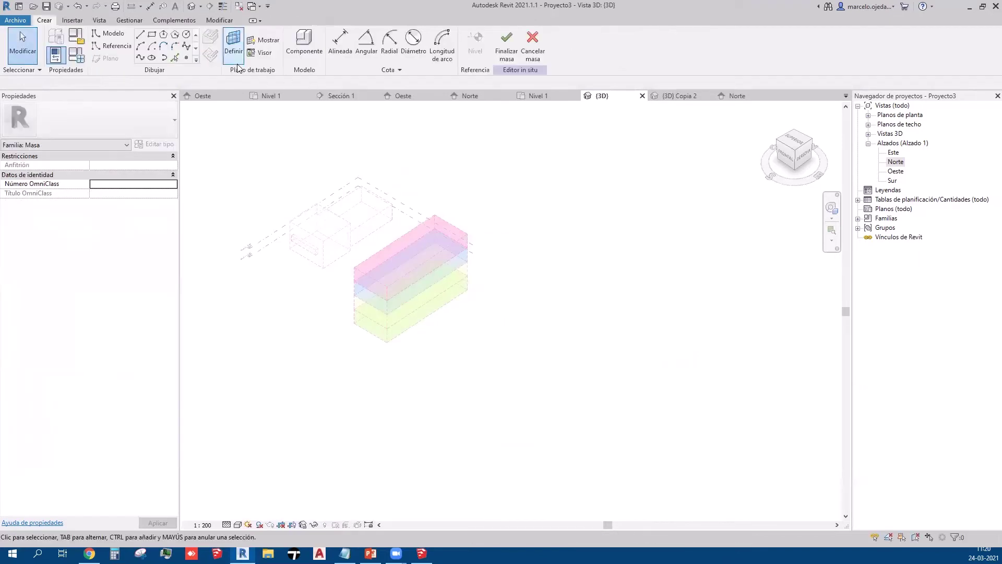
left_click(151, 35)
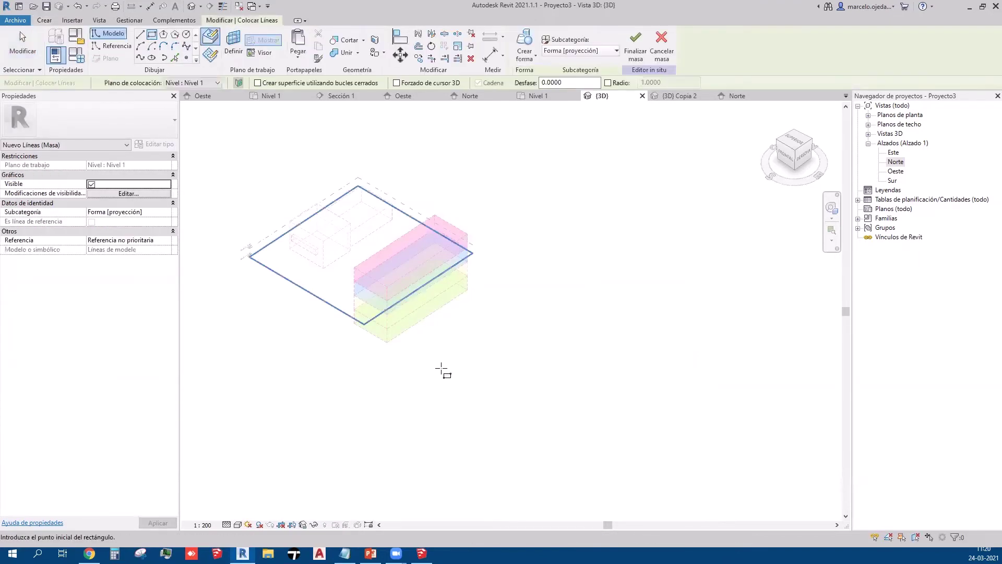
left_click(443, 367)
left_click(616, 354)
key("Escape")
key("Escape")
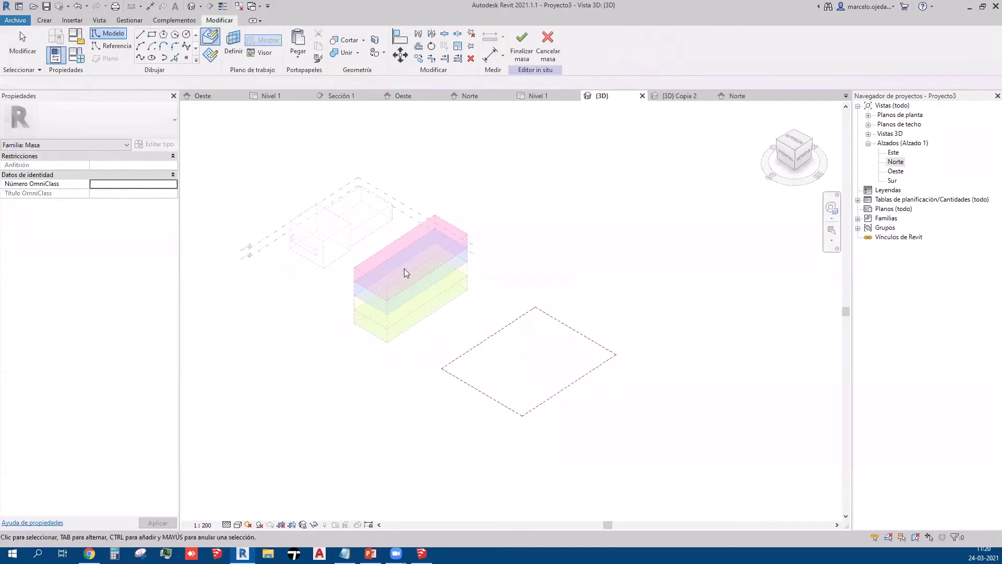
Step: Extrude the rectangle into a solid form and finish the Masa 6 in-place mass
left_click_drag(399, 264, 624, 445)
left_click(538, 56)
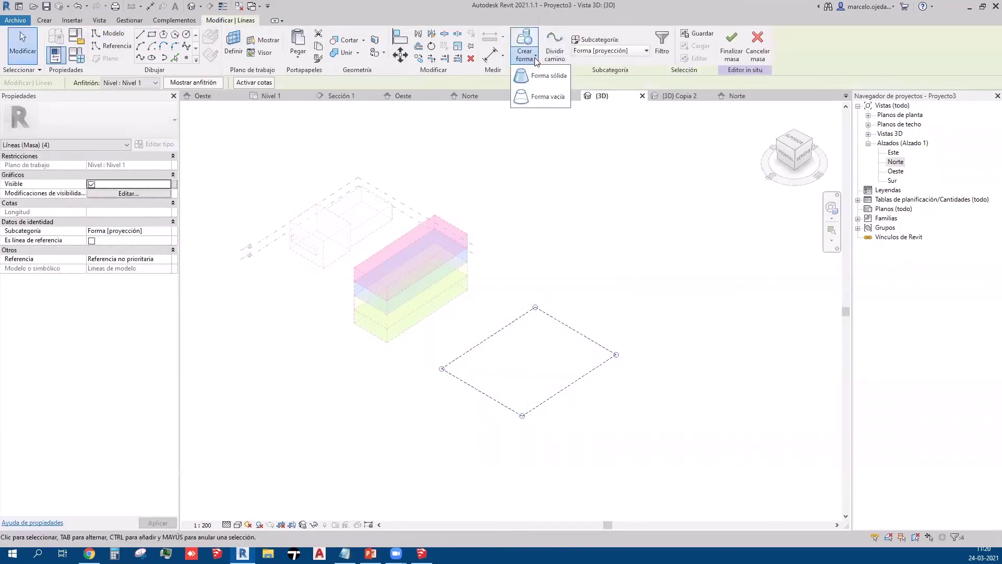
left_click(543, 79)
key("Escape")
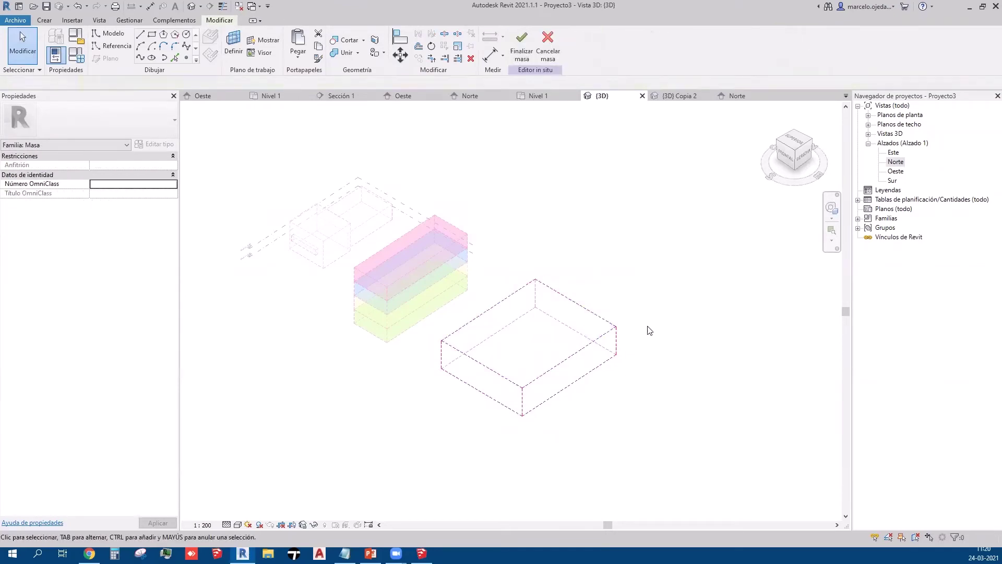
left_click(795, 47)
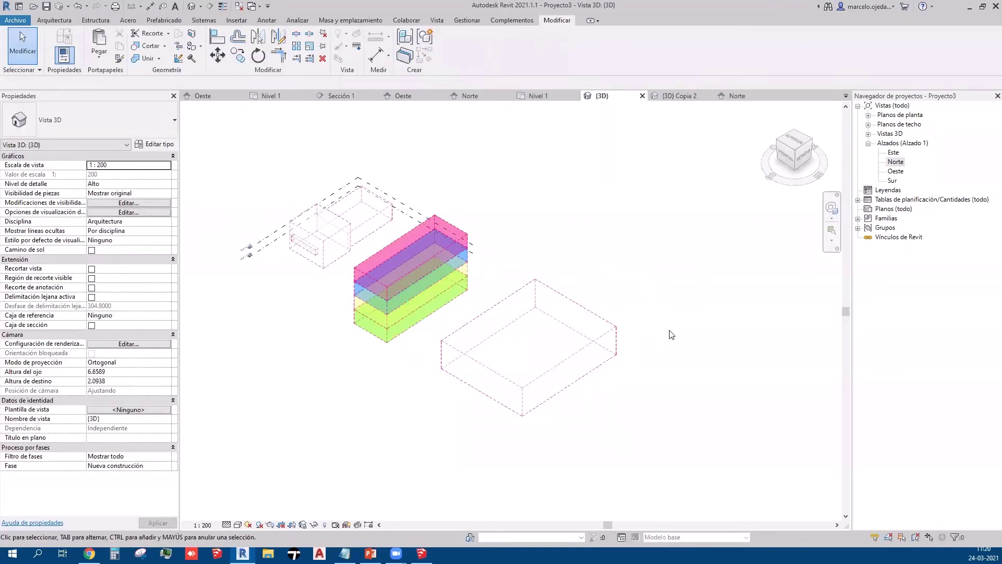
middle_click_drag(672, 334, 464, 307)
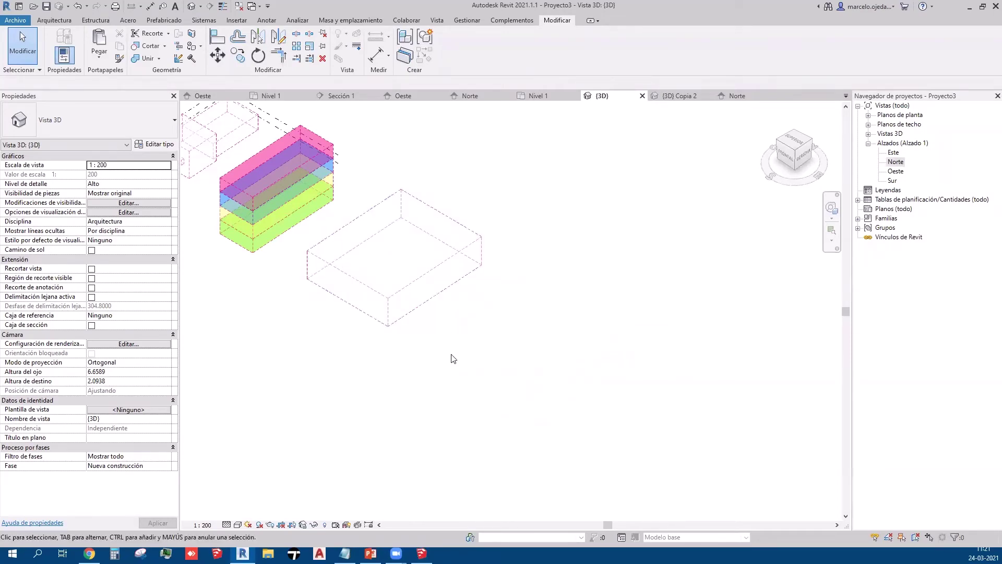
Step: Copy the plain mass box to a spot lower right of the original
left_click(419, 313)
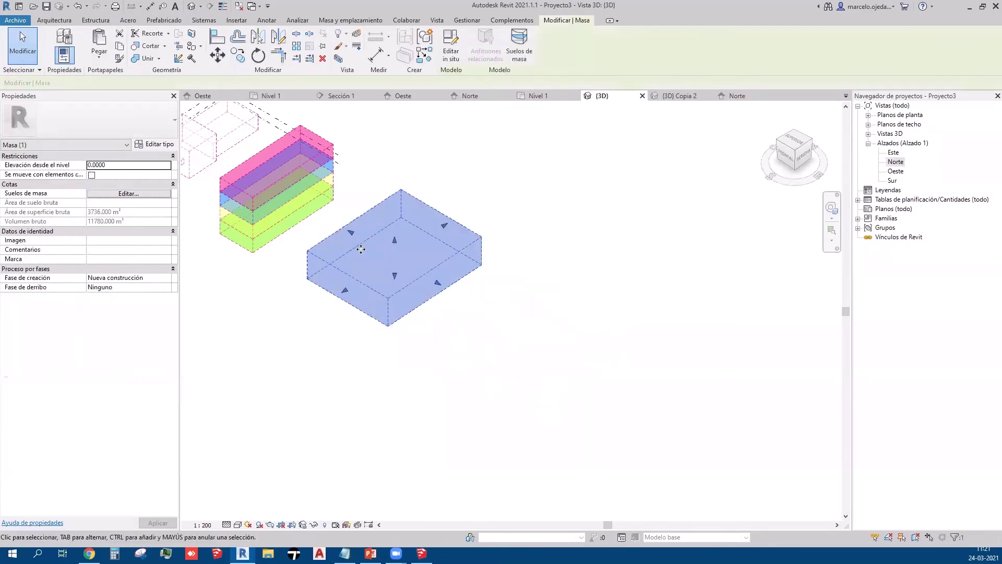
left_click(444, 63)
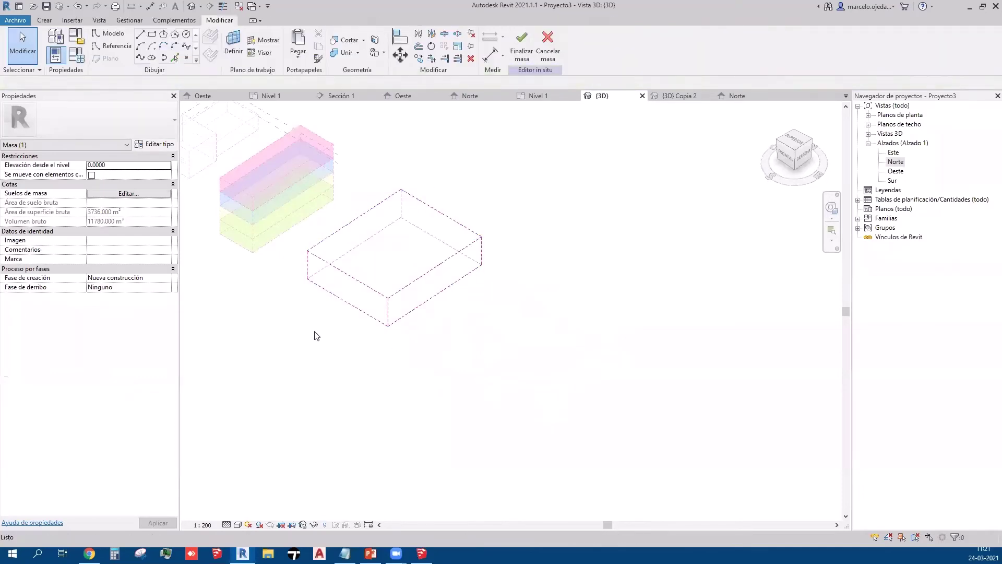
left_click(547, 45)
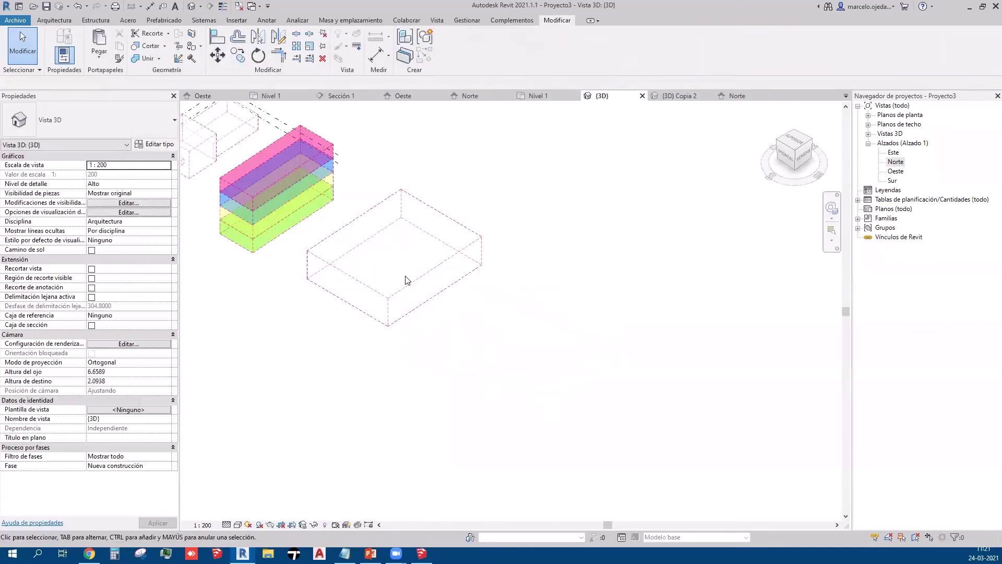
left_click(238, 55)
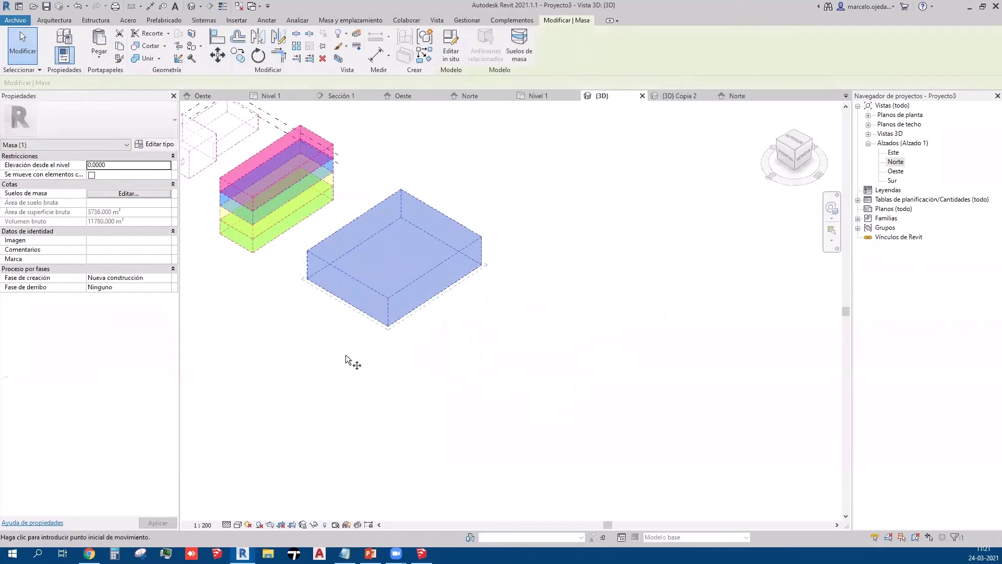
left_click(334, 332)
left_click(472, 412)
key("Escape")
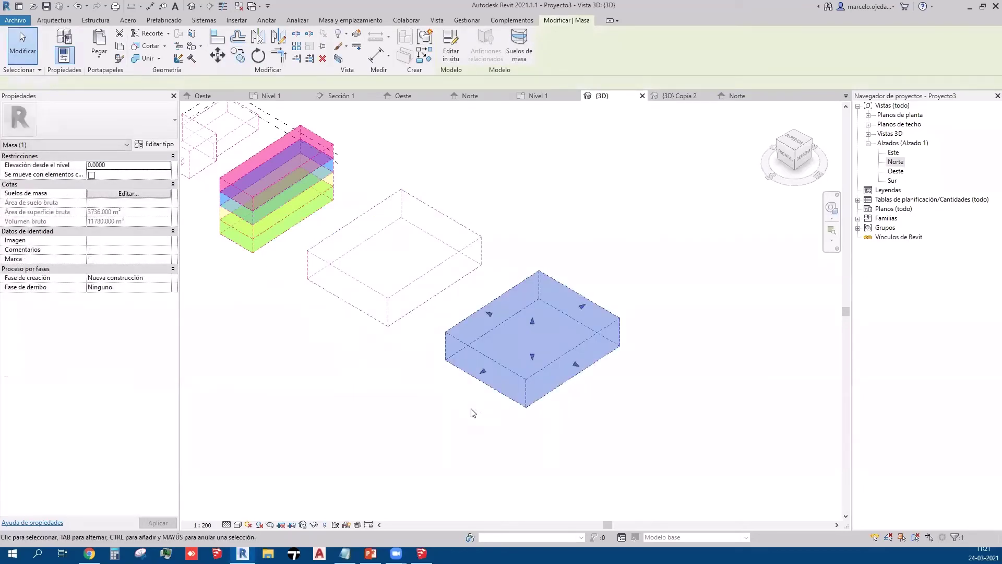
key("Escape")
Step: Select the copied box and open it for in-place mass editing
left_click(510, 373)
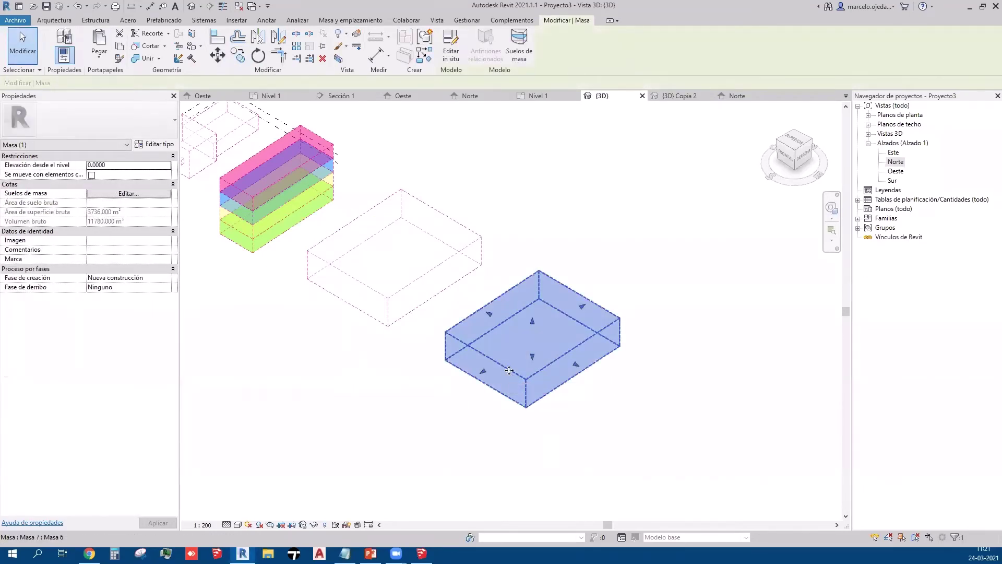
left_click(385, 300)
left_click(457, 345)
left_click(446, 61)
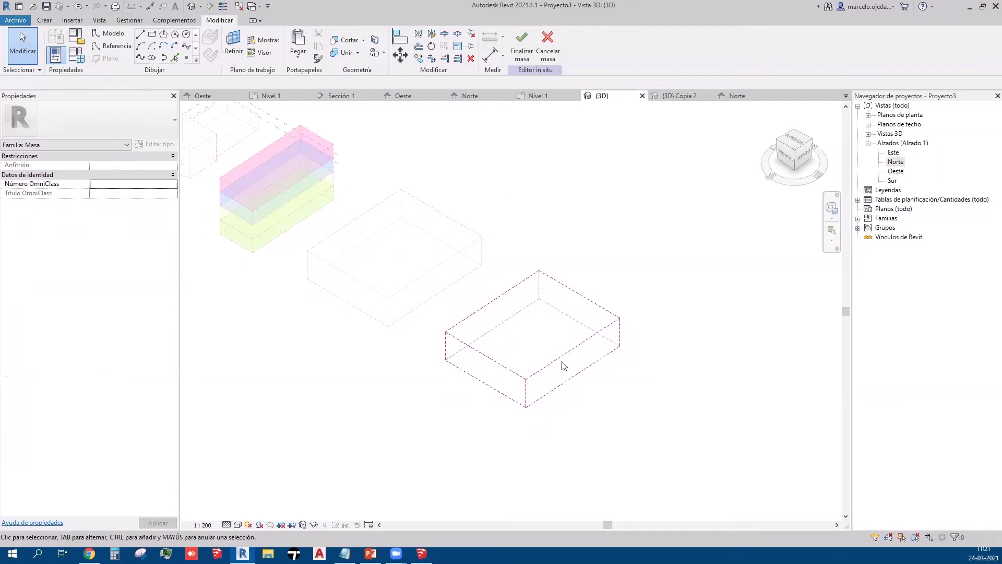
Step: Pull the copy's front-right face inward to shorten it and finish the mass
left_click(568, 377)
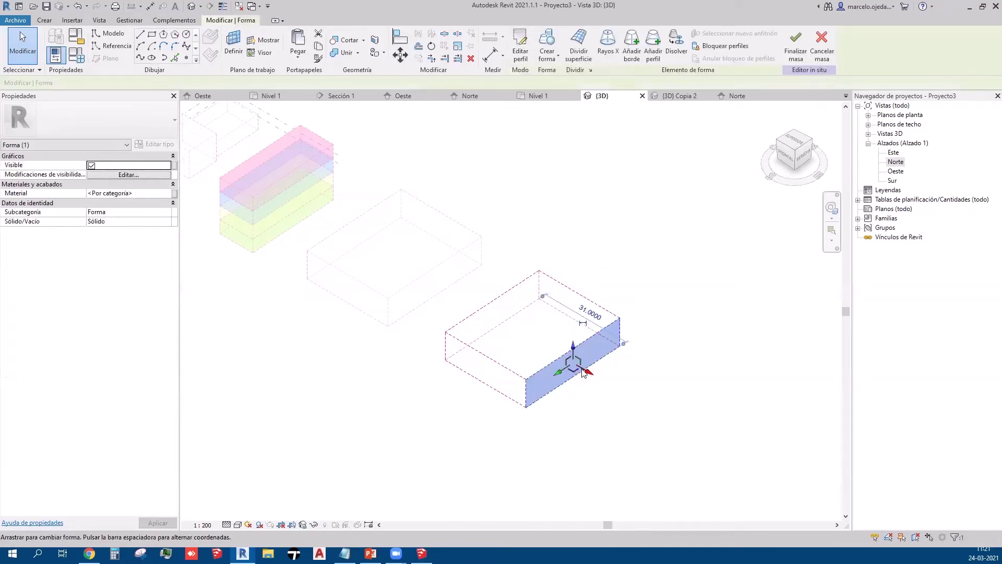
left_click_drag(584, 373, 534, 344)
left_click(617, 402)
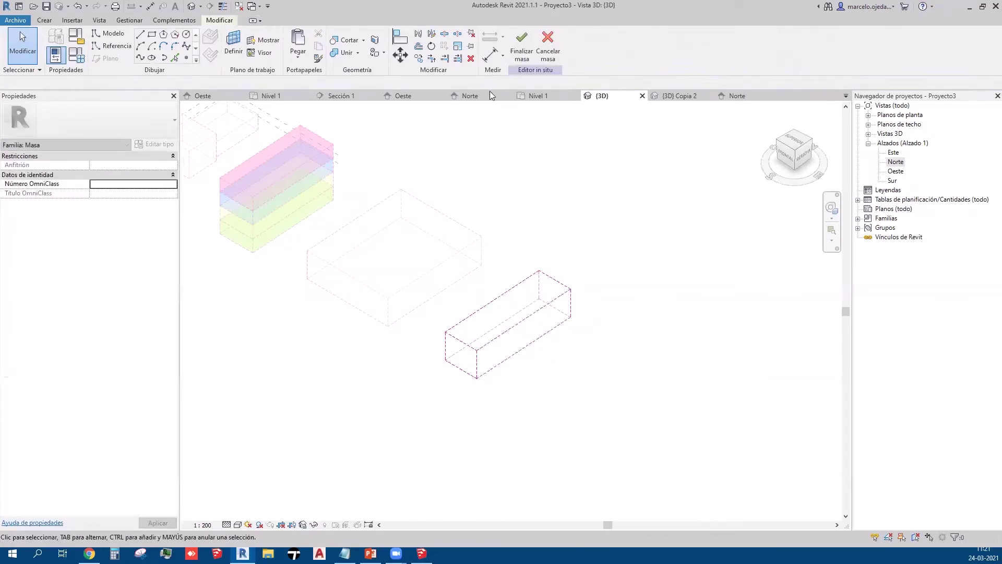
left_click(522, 44)
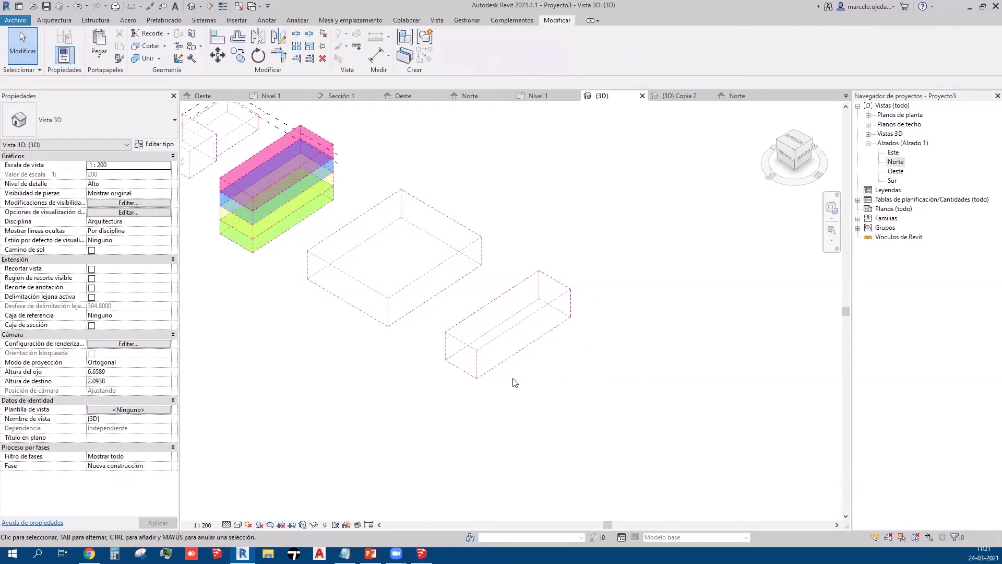
Step: Reopen the narrow mass in place, check its form, and finish it at 4594.421 m³
left_click(557, 327)
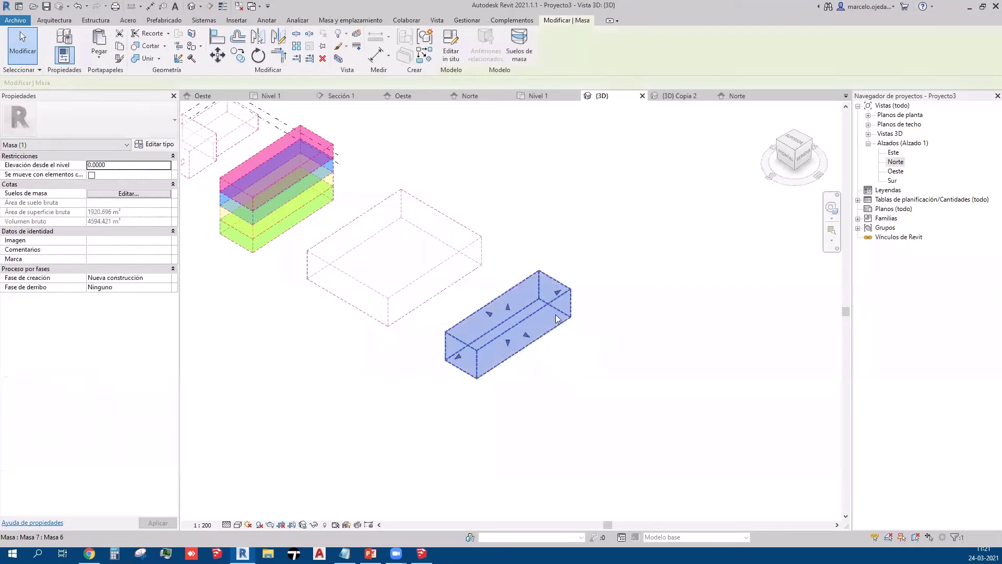
left_click(489, 376)
left_click(525, 400)
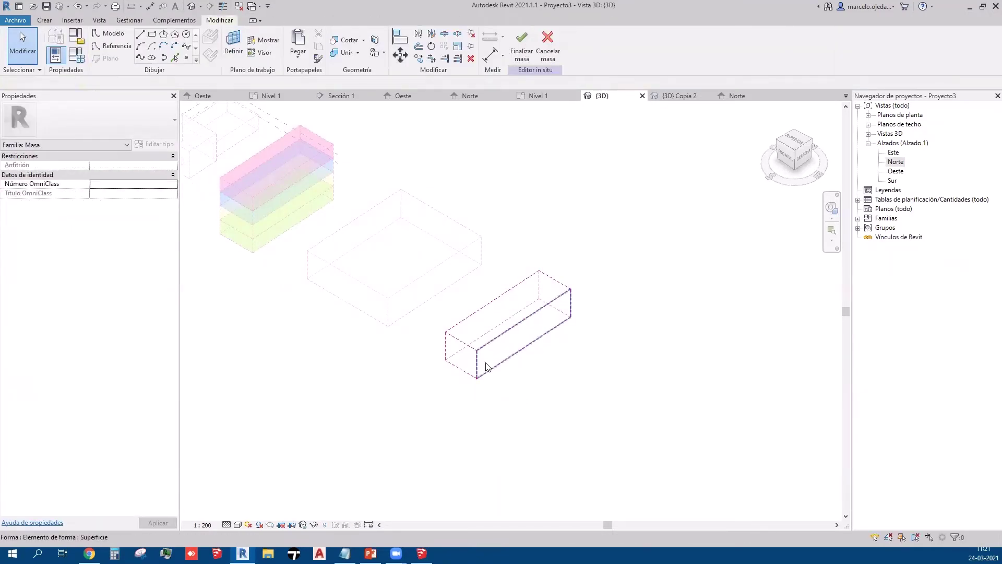
scroll(489, 392, "up", 2)
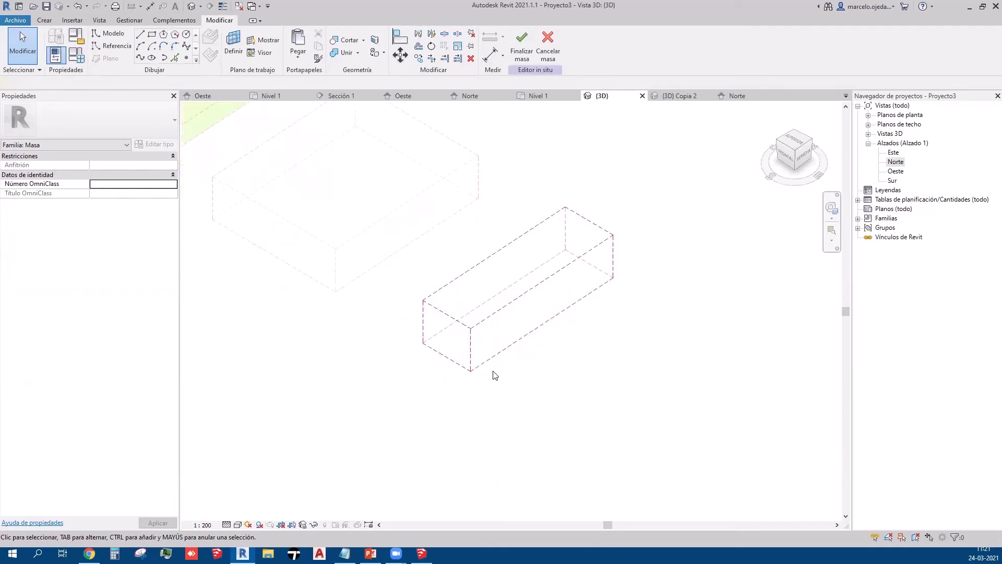
left_click(477, 365)
left_click(459, 349)
left_click(522, 51)
left_click(498, 353)
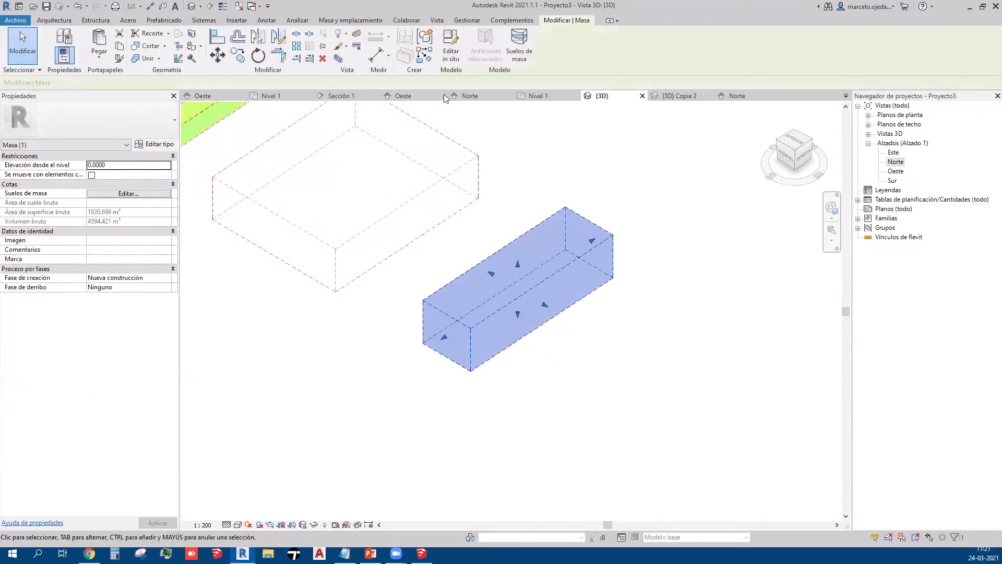
Step: Cancel the copy and open the Nivel 1 floor plan
left_click(246, 62)
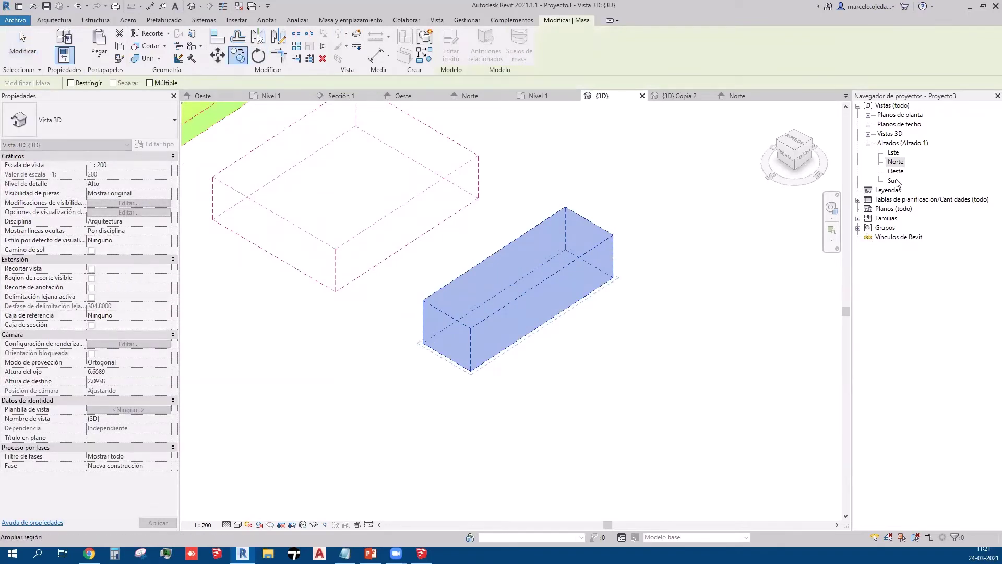
key("Escape")
left_click(868, 115)
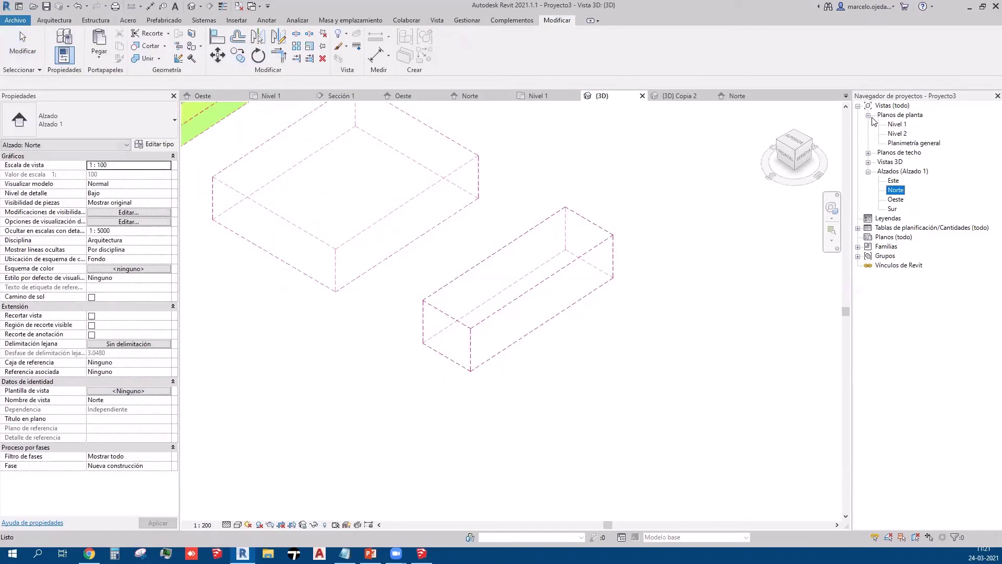
double_click(898, 124)
scroll(518, 264, "down", 1)
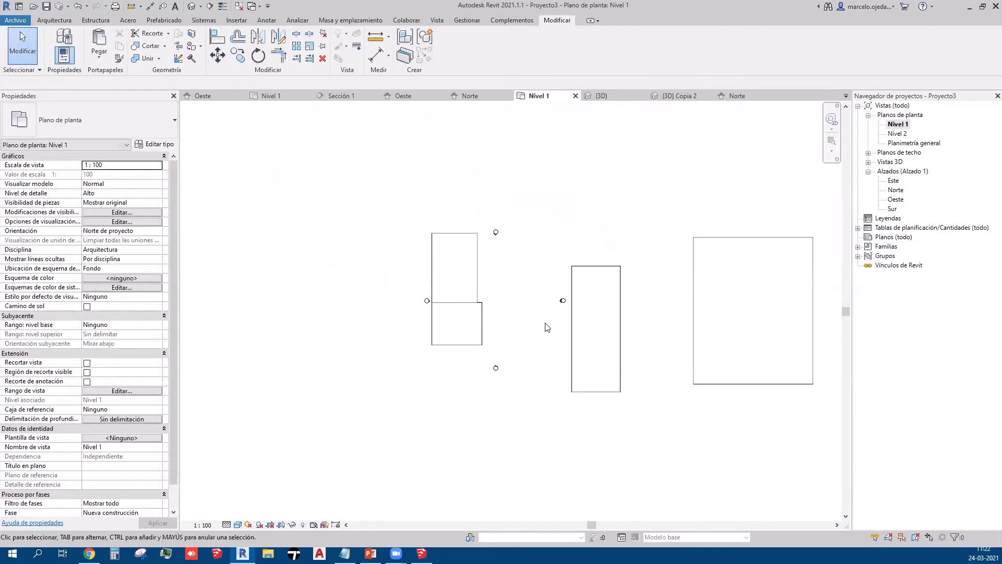
scroll(320, 364, "up", 3)
scroll(320, 364, "down", 3)
scroll(439, 365, "up", 2)
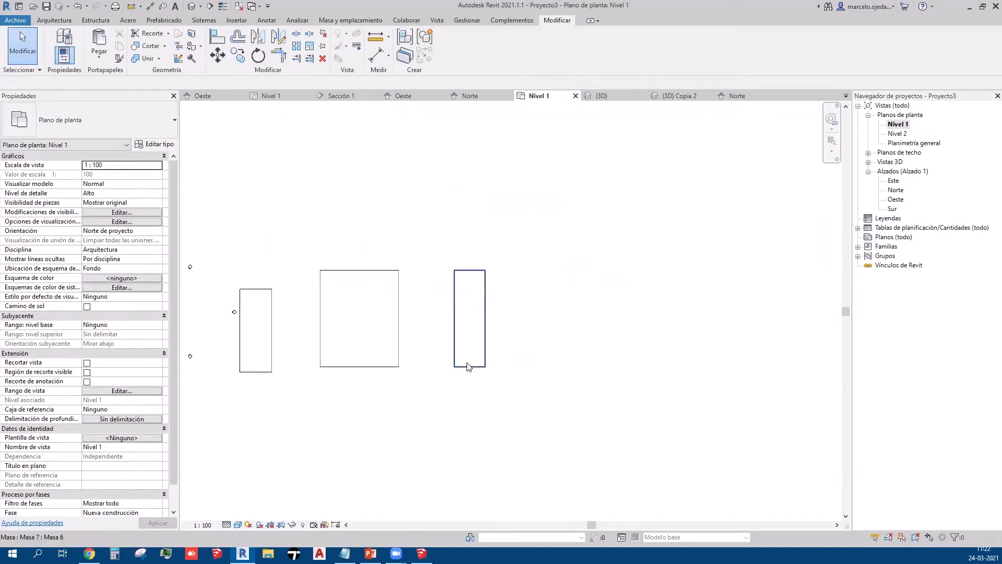
Step: Copy the narrow mass against its right edge and shrink the copy to a short bottom block
left_click(470, 363)
scroll(470, 358, "up", 2)
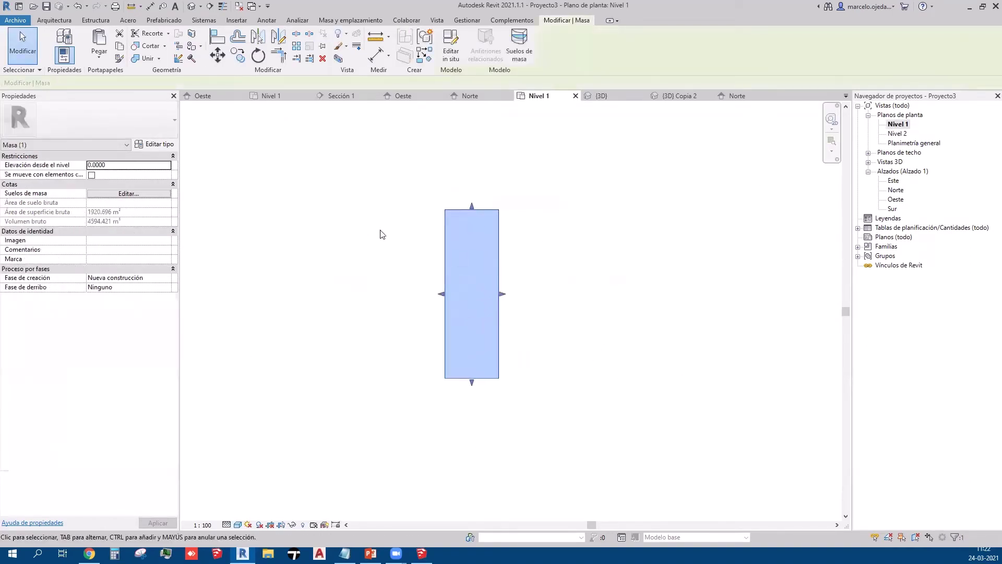
left_click(238, 55)
left_click(446, 377)
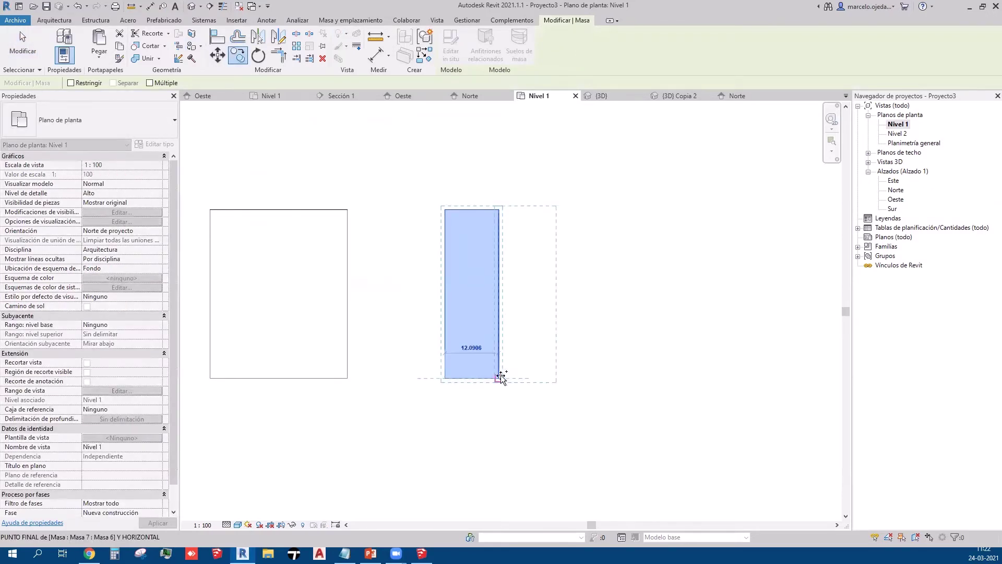
left_click(500, 377)
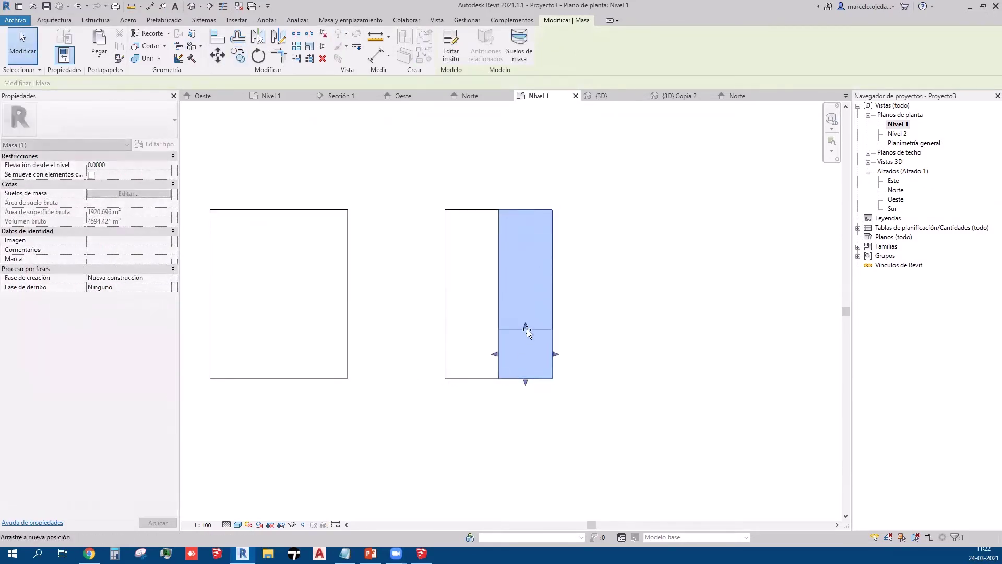
left_click_drag(527, 330, 527, 329)
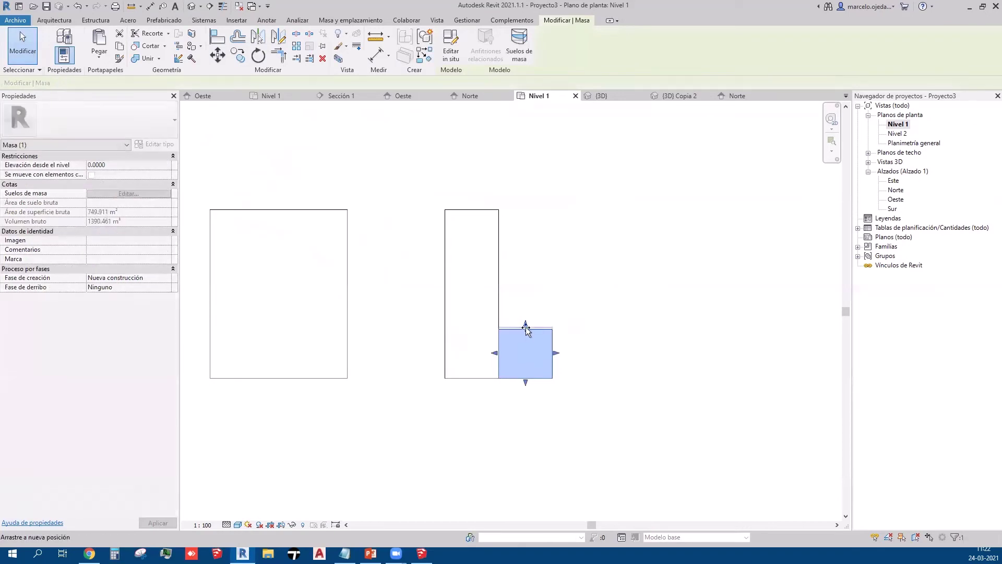
Step: Copy the resulting L-shaped pair of masses 42 units to the right
left_click_drag(561, 412, 436, 261)
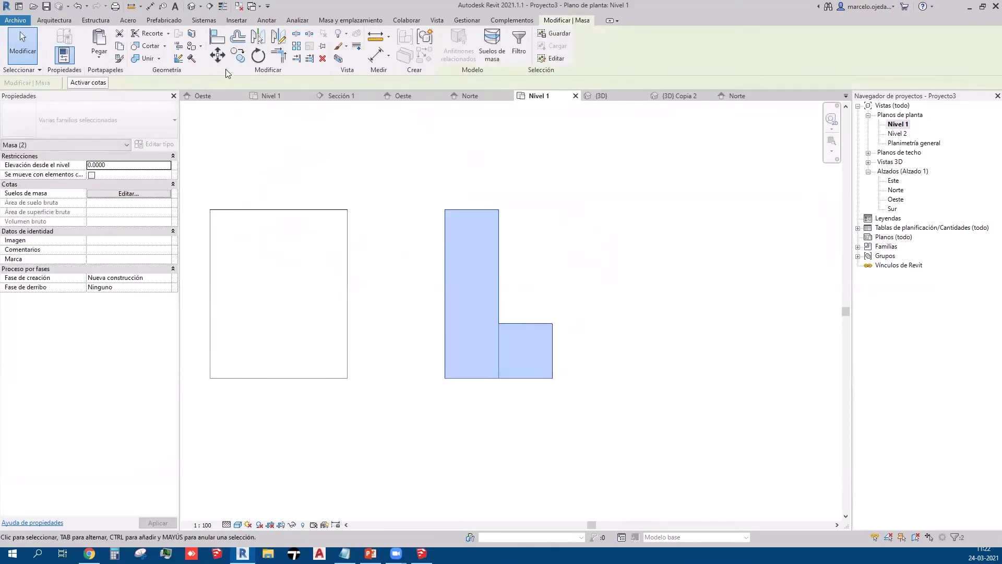
left_click(238, 55)
left_click(377, 332)
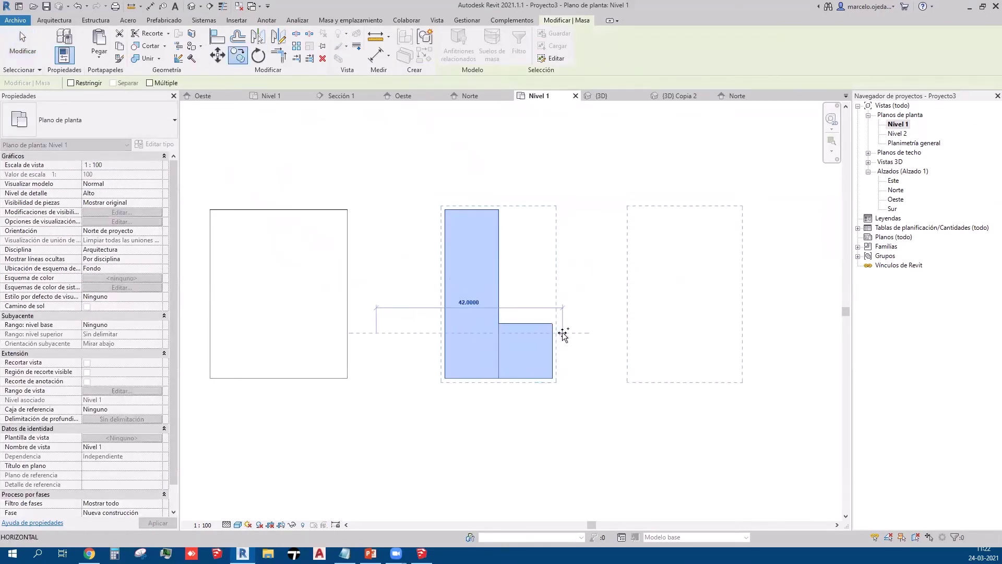
left_click(563, 332)
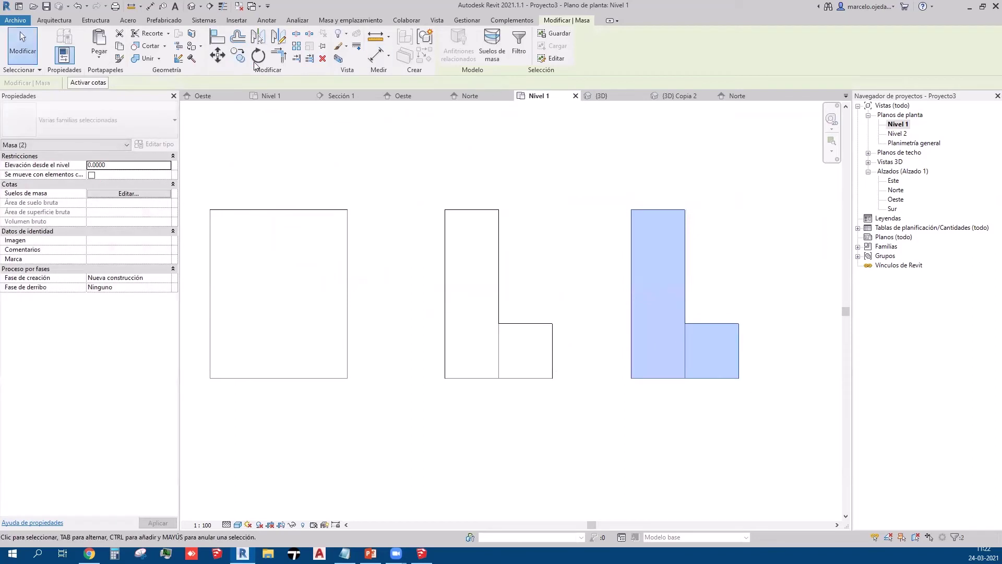
left_click(257, 59)
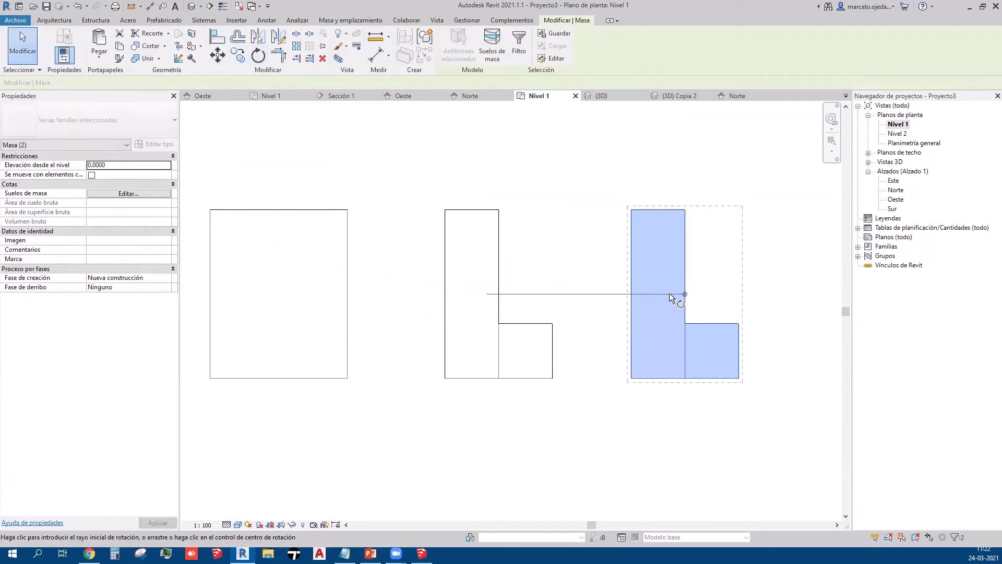
Step: Rotate the copied L shape 180 degrees and measure from the masses' corners
left_click(721, 294)
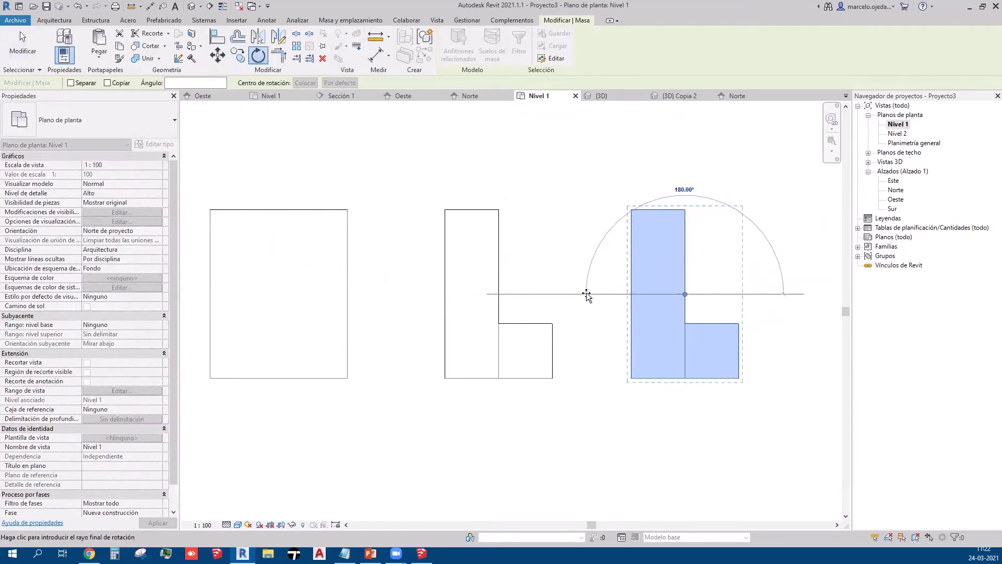
left_click(587, 295)
key("Escape")
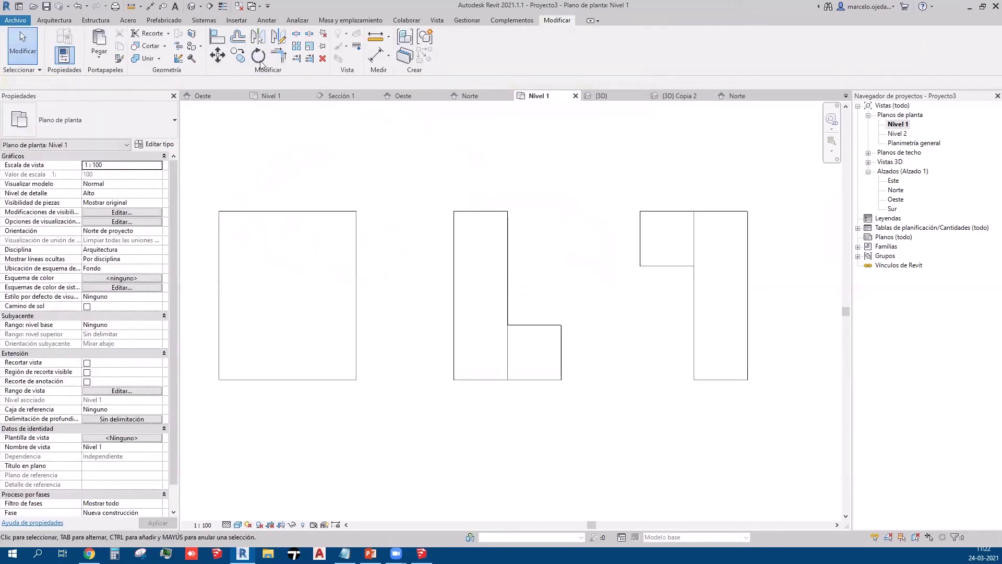
left_click(375, 37)
left_click(219, 210)
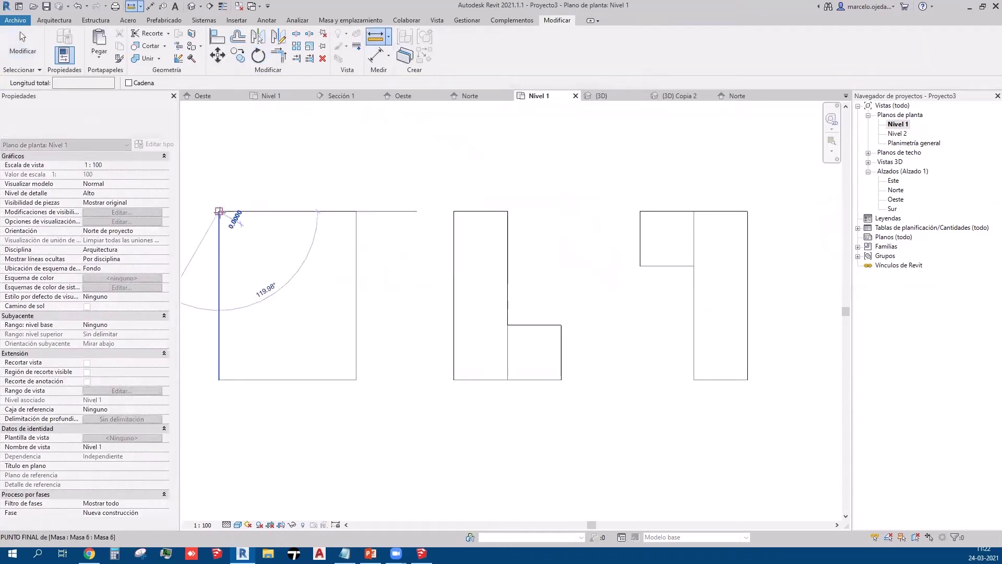
key("Escape")
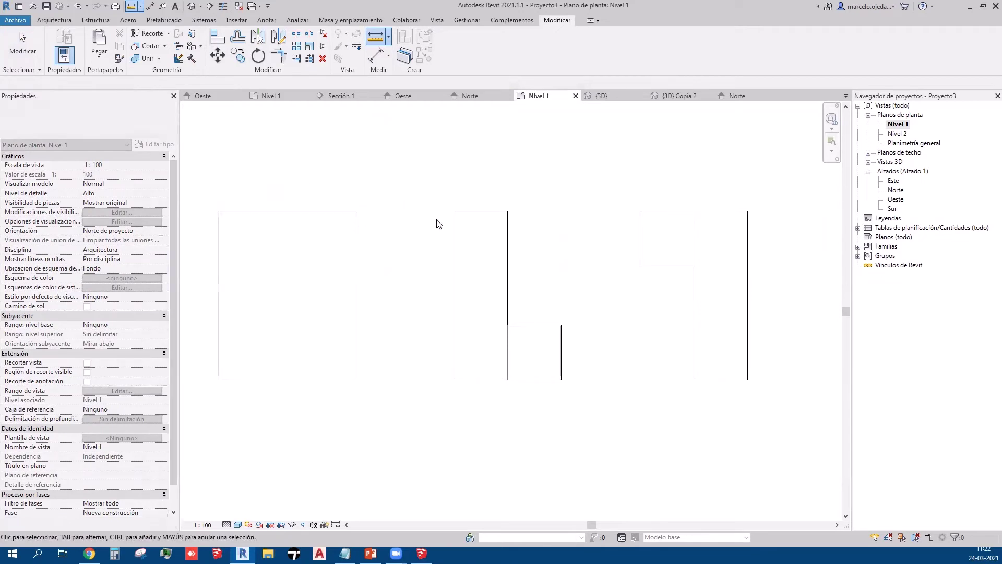
key("Escape")
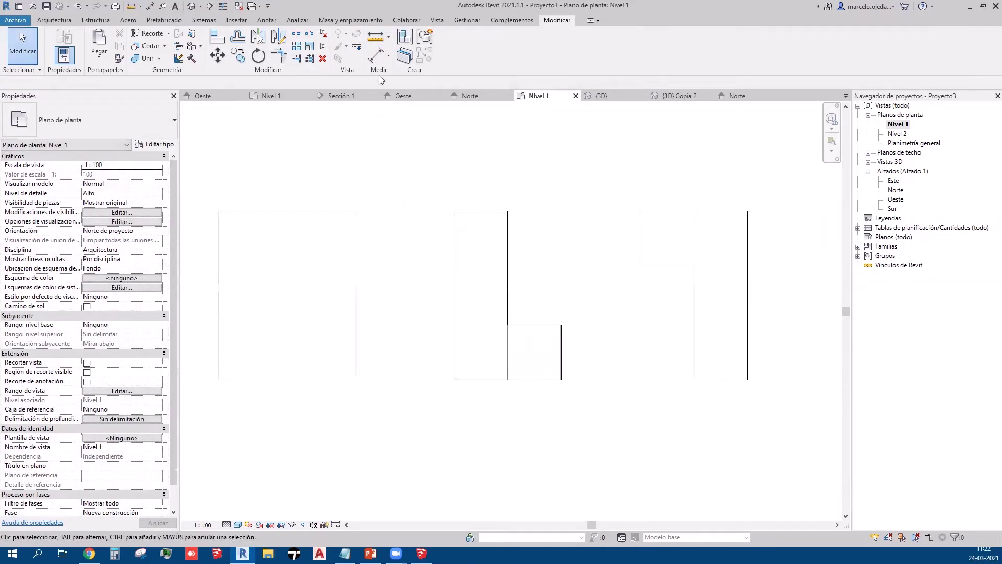
left_click(374, 45)
left_click(454, 380)
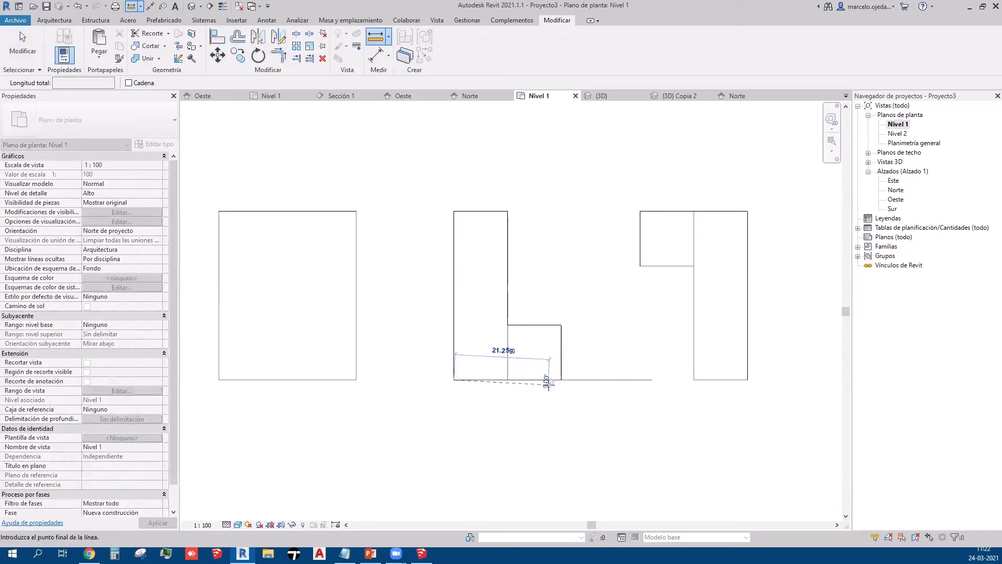
key("Escape")
key("Escape")
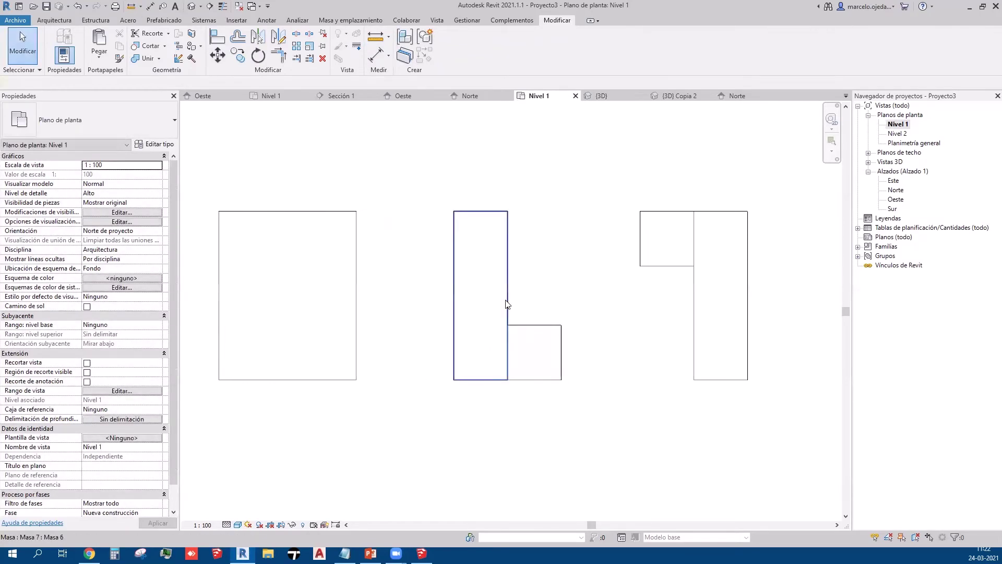
Step: Move the middle L's small mass flush against its tall rectangle
left_click(504, 298)
left_click(527, 334)
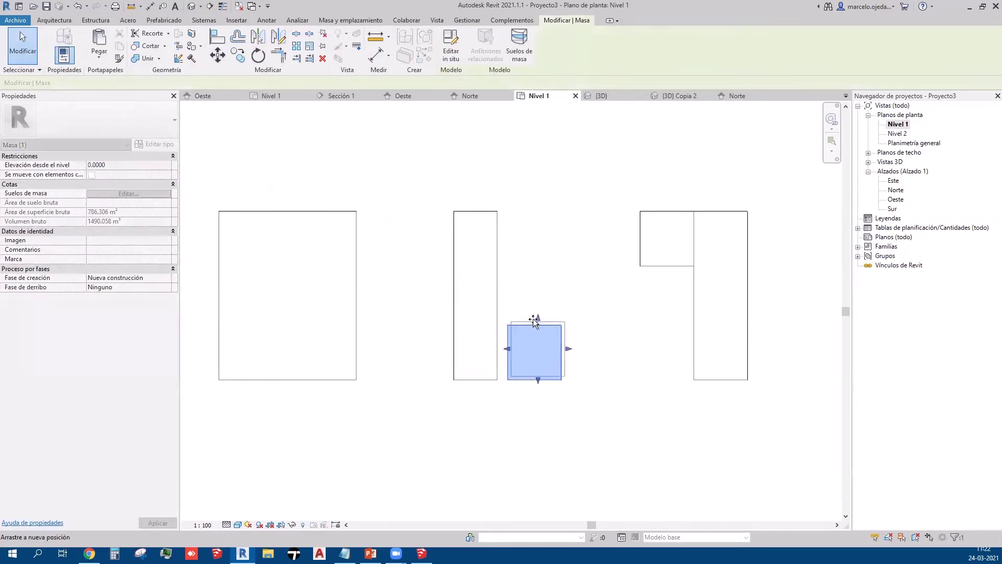
left_click_drag(516, 324, 540, 320)
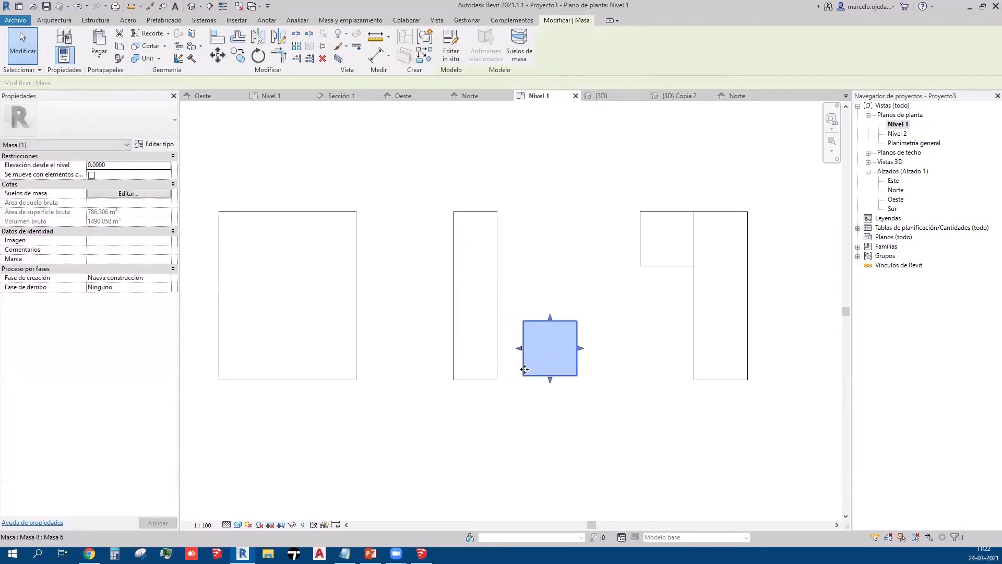
left_click(223, 61)
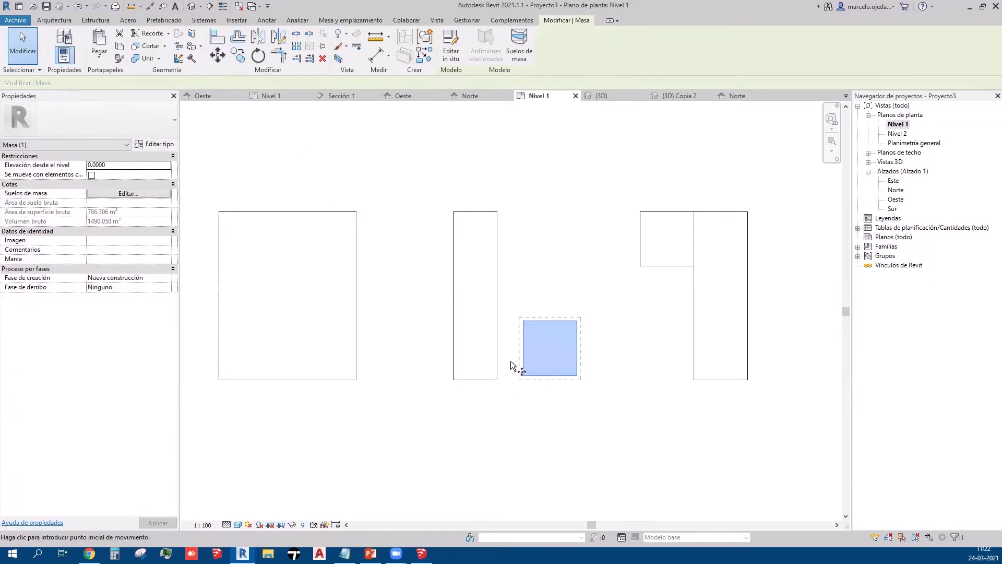
left_click(523, 376)
left_click(498, 381)
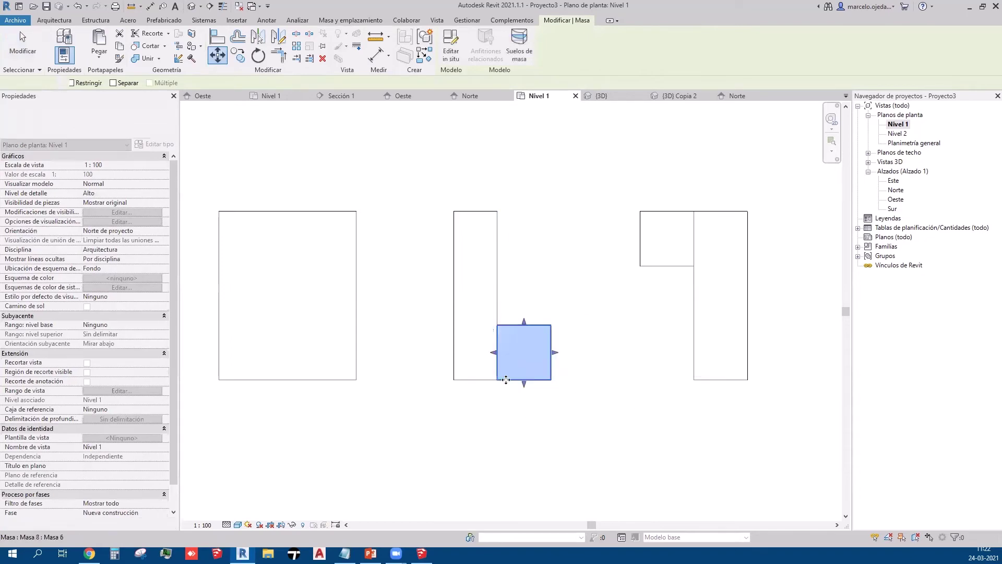
key("Escape")
Step: Narrow the tall right-hand mass and shorten the small square mass beside it
middle_click_drag(566, 403, 498, 411)
left_click(677, 318)
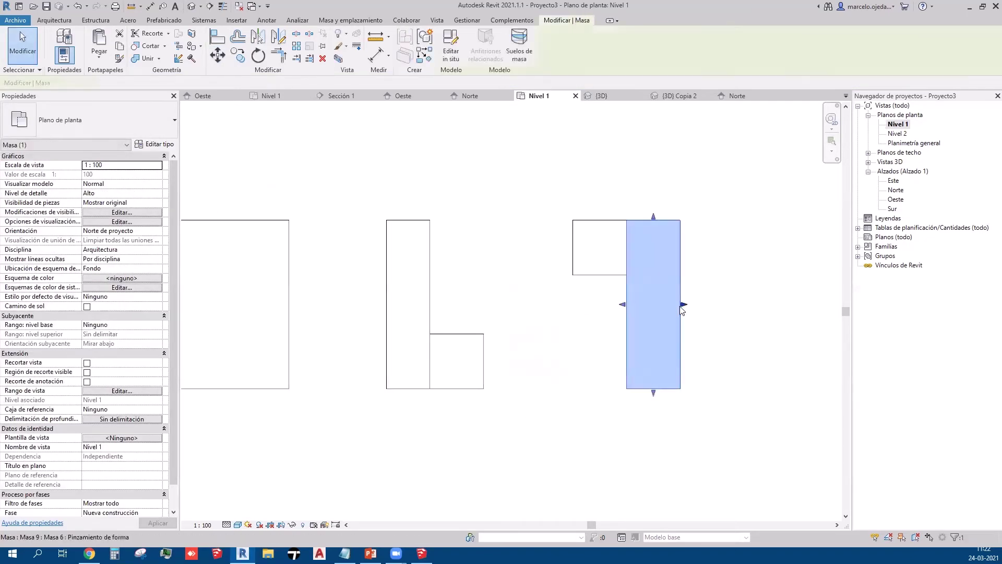
left_click_drag(685, 304, 672, 304)
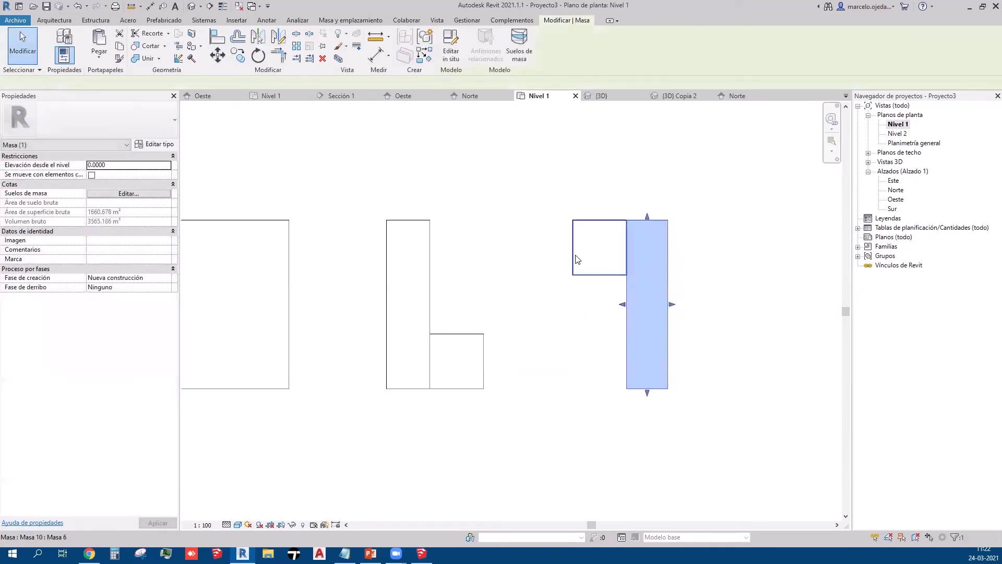
left_click(573, 253)
left_click_drag(588, 250, 589, 250)
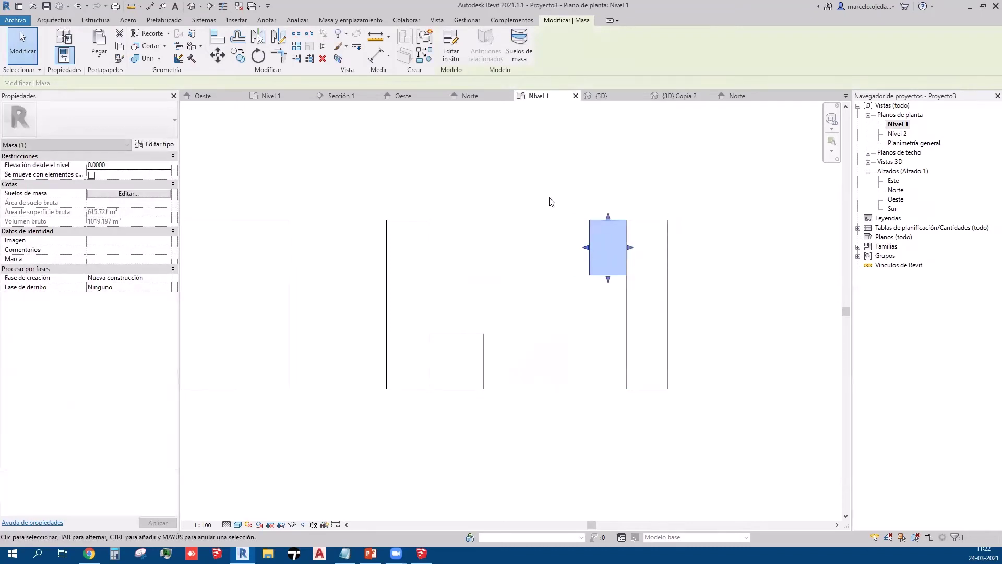
Step: Move both right-hand masses to the left
left_click_drag(552, 199, 716, 440)
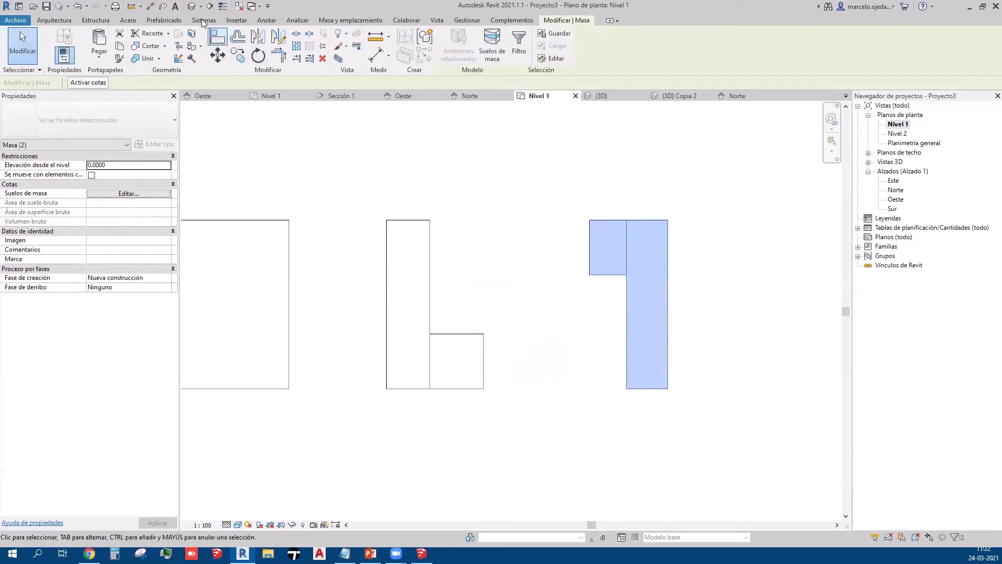
left_click(220, 56)
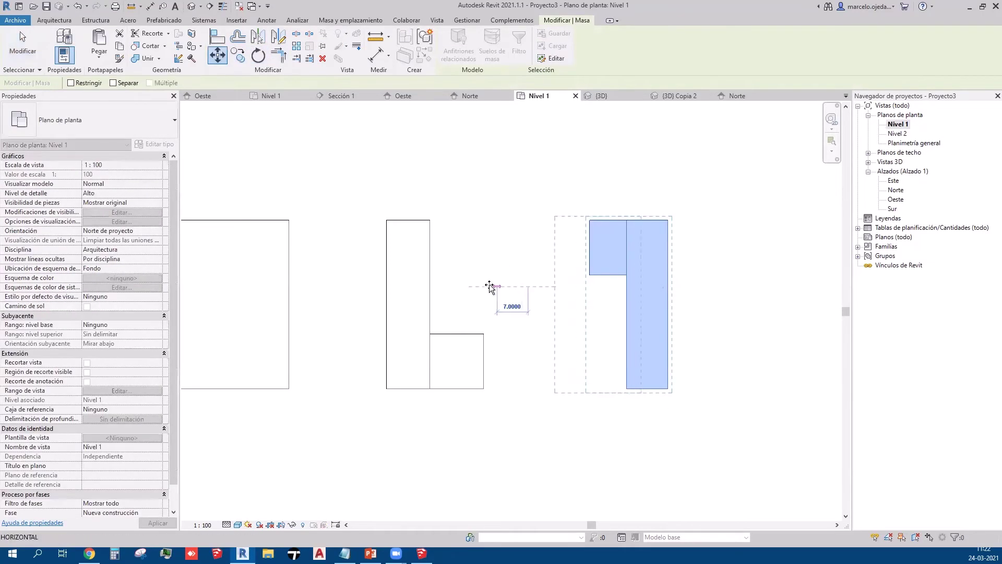
left_click(532, 282)
left_click(461, 279)
left_click(506, 200)
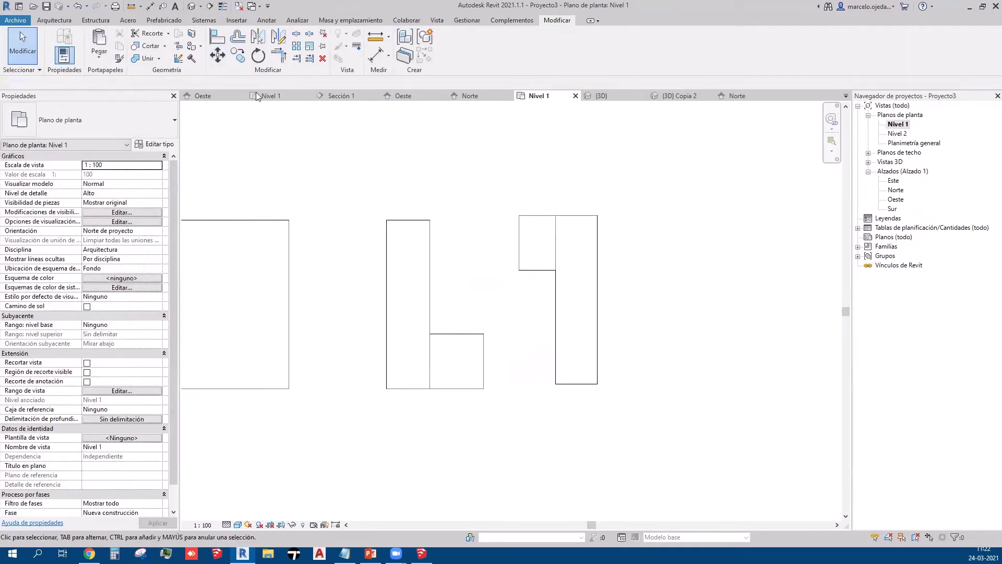
Step: In the {3D} view, join the cube mass into the long box, then select both L masses
left_click(193, 7)
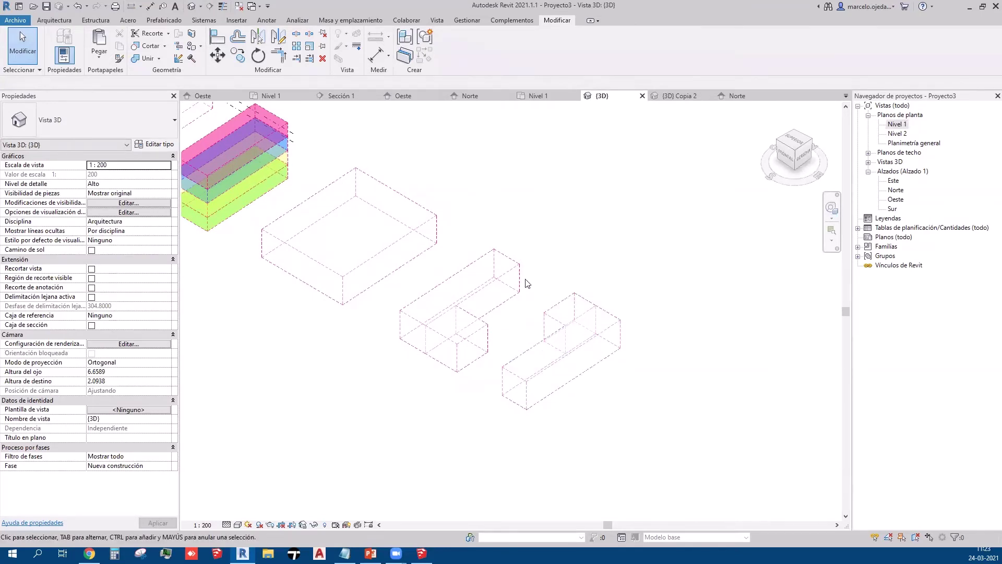
middle_click_drag(525, 407, 518, 374)
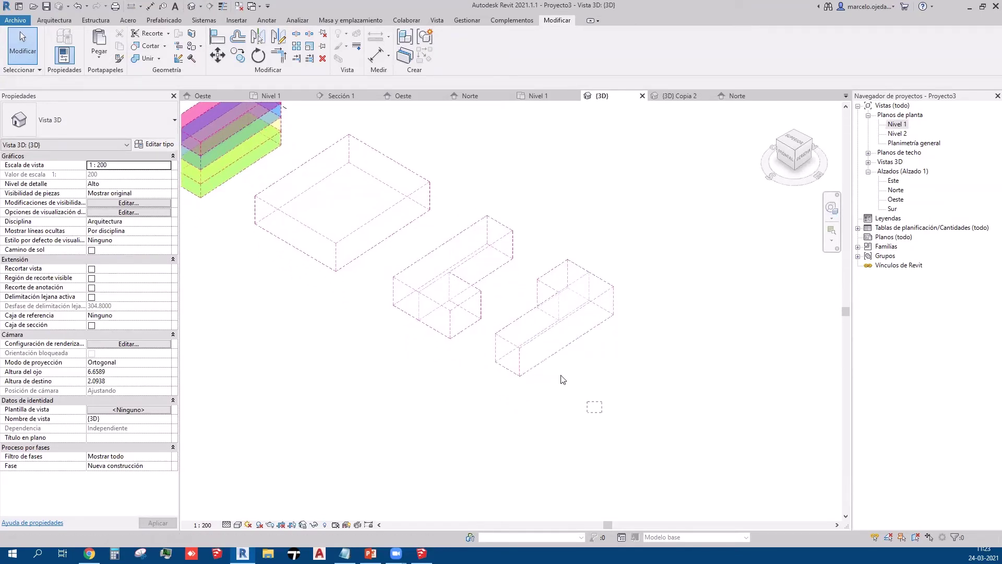
left_click(145, 58)
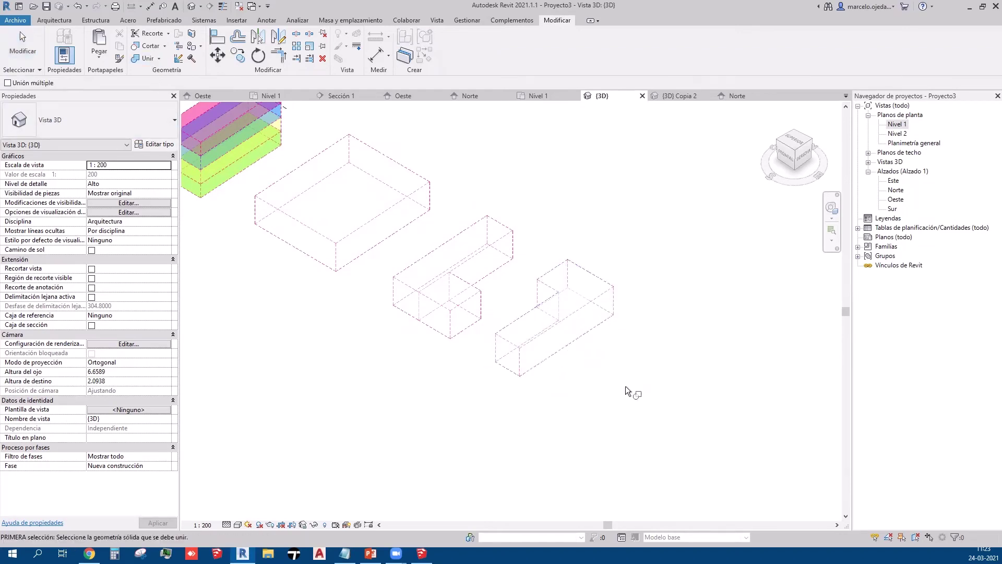
left_click(448, 306)
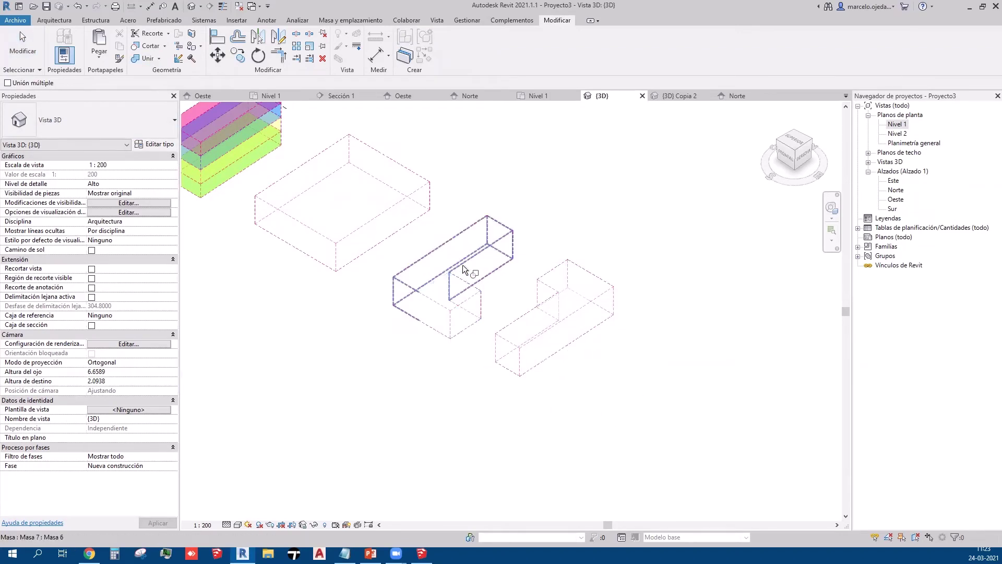
left_click(462, 265)
key("Escape")
scroll(376, 374, "down", 3)
left_click_drag(490, 362, 449, 344)
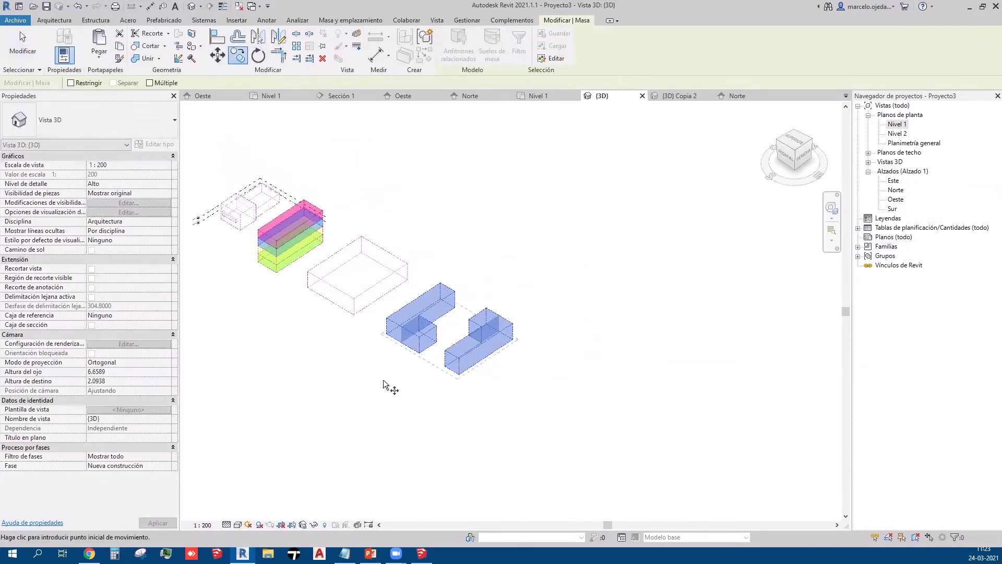
Step: Copy the two L-shaped masses to the lower right
left_click(383, 380)
left_click(493, 444)
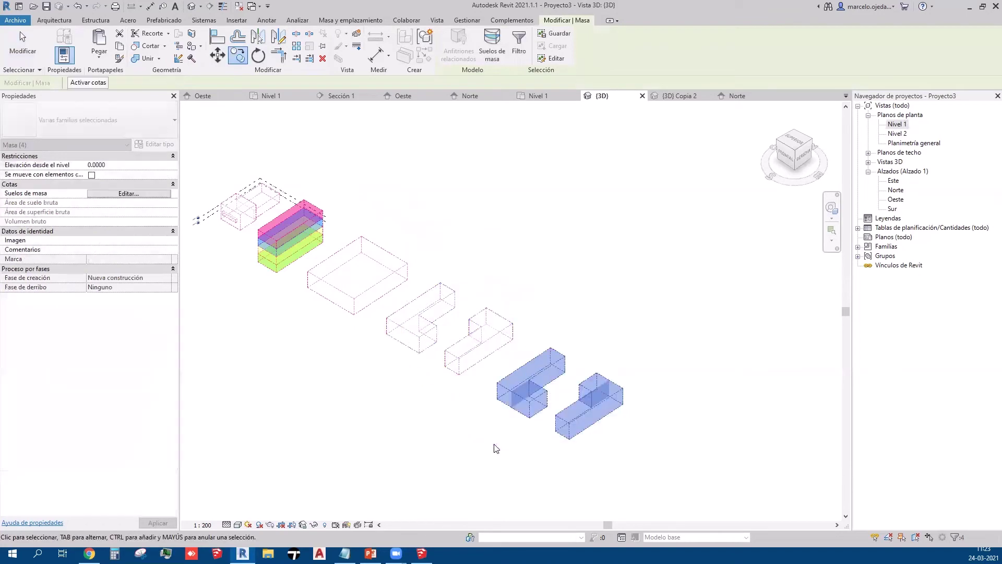
key("Escape")
scroll(639, 438, "up", 2)
left_click_drag(644, 433, 572, 333)
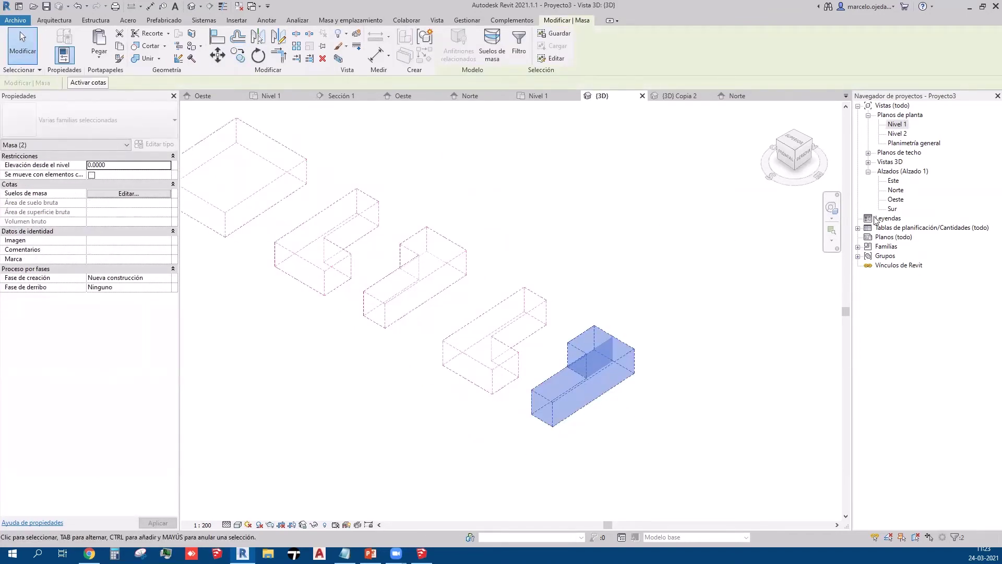
Step: Check the copies in the Norte elevation, then reselect them back in {3D}
double_click(897, 190)
scroll(522, 303, "down", 3)
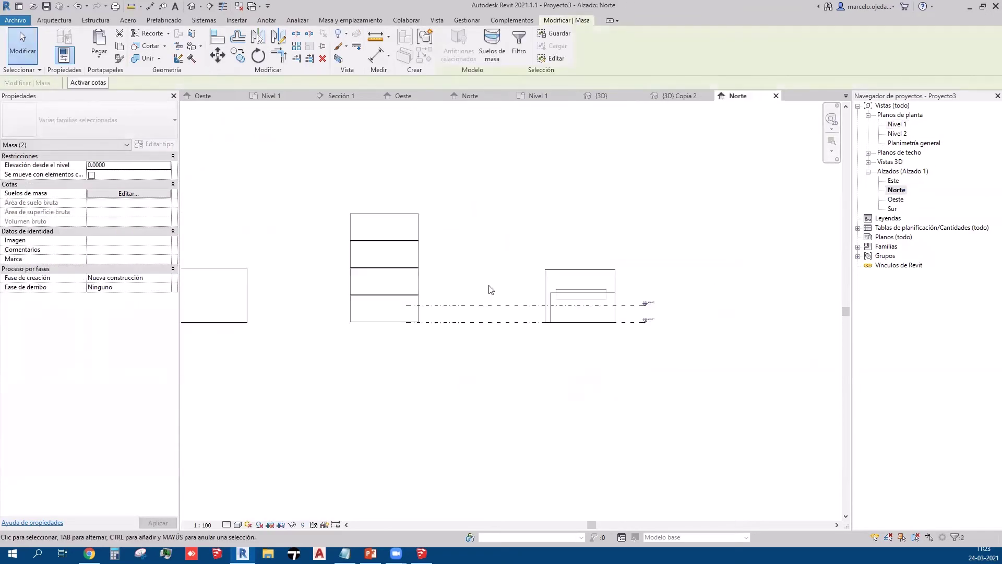
scroll(549, 318, "down", 3)
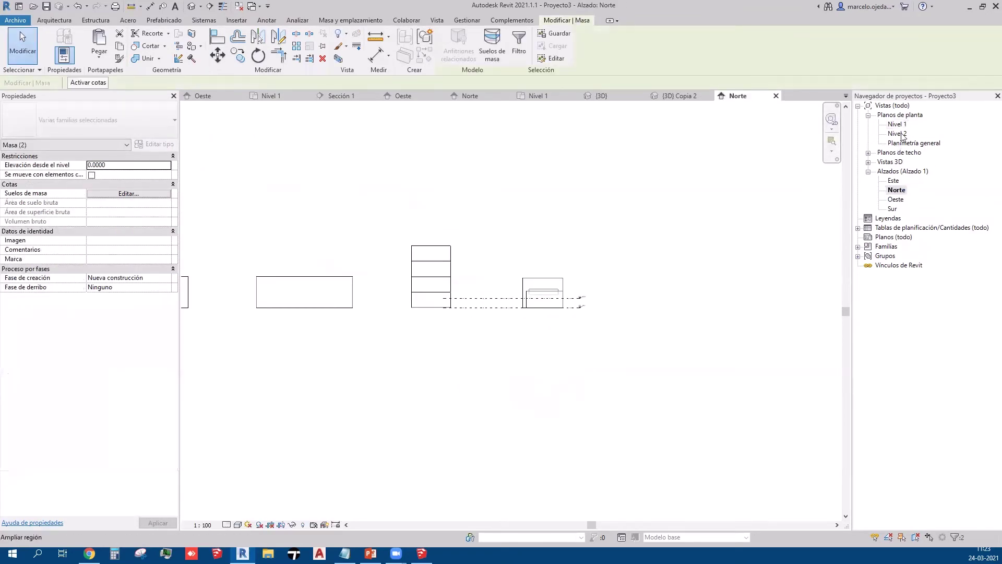
left_click(602, 95)
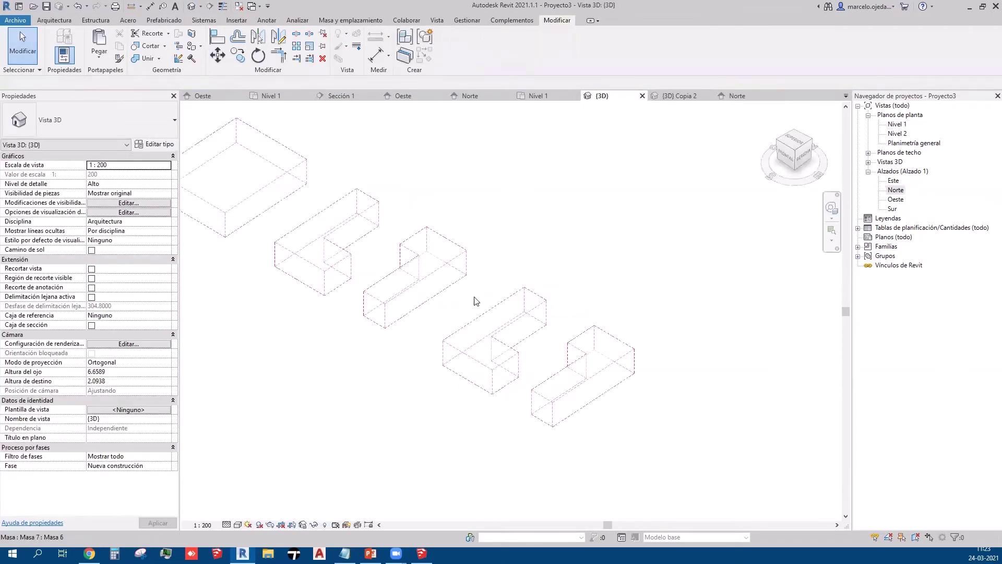
left_click_drag(622, 447, 475, 315)
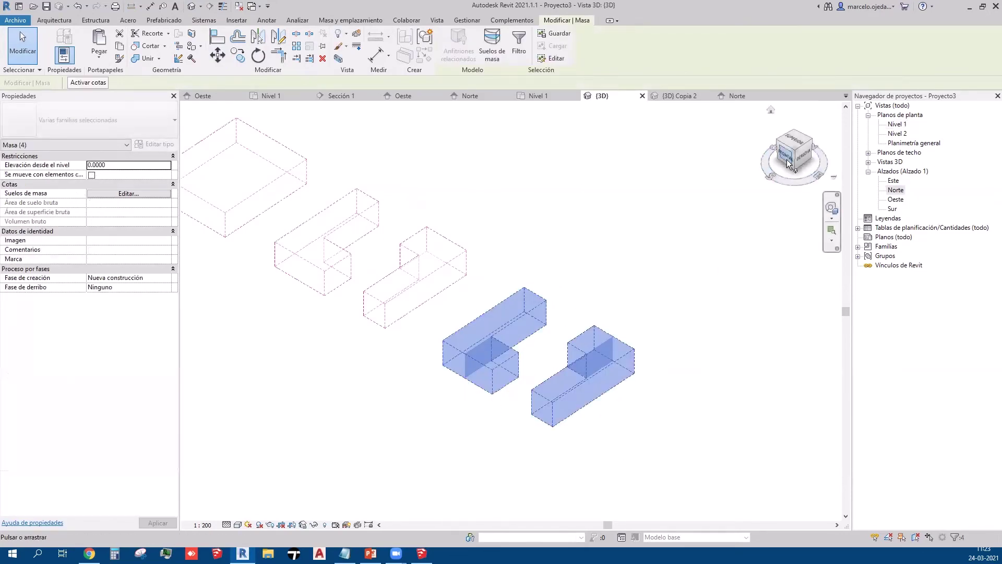
Step: From the front view, move the right pair of masses 18 units up
left_click(784, 159)
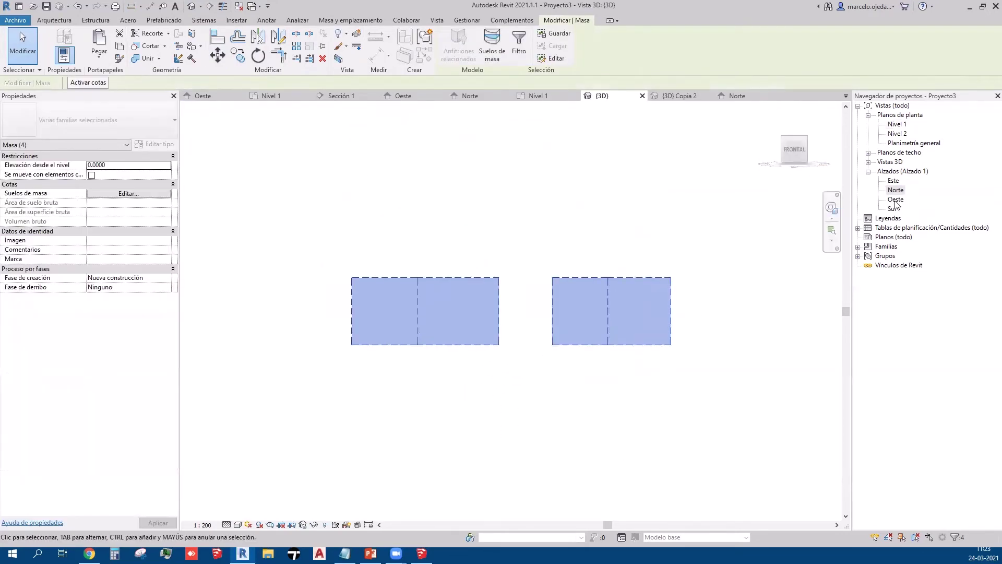
left_click(578, 410)
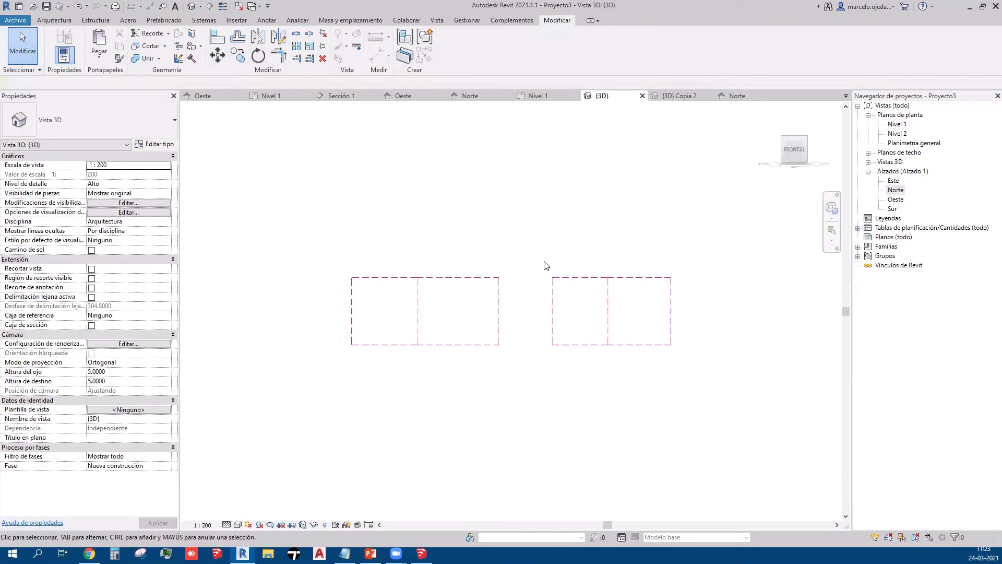
left_click_drag(544, 261, 698, 420)
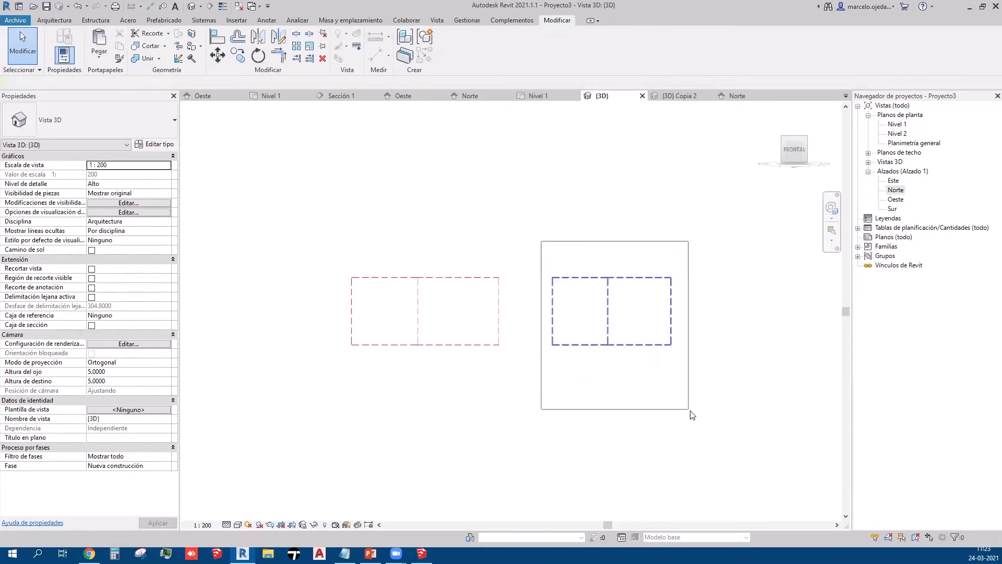
left_click(221, 60)
left_click(525, 282)
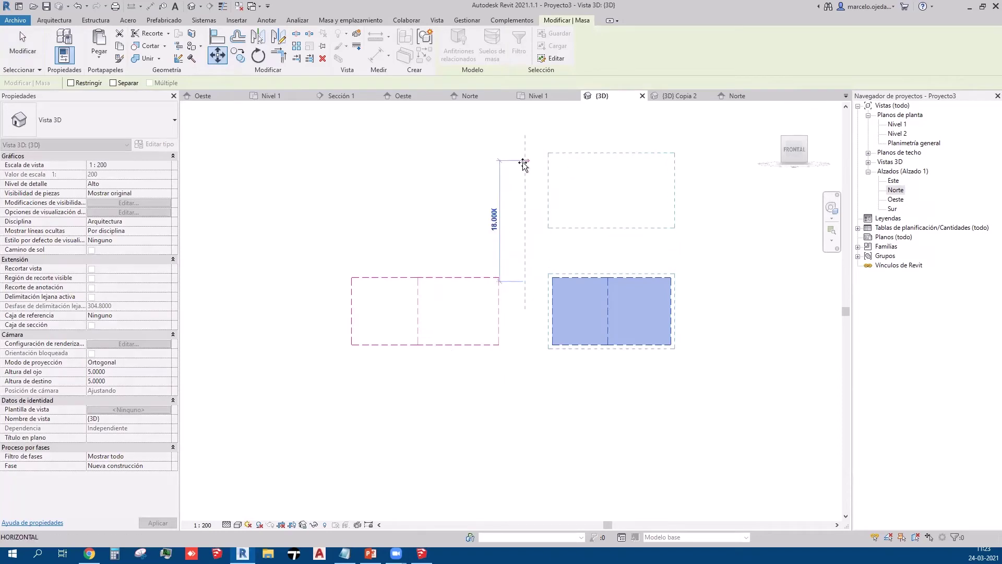
left_click(524, 161)
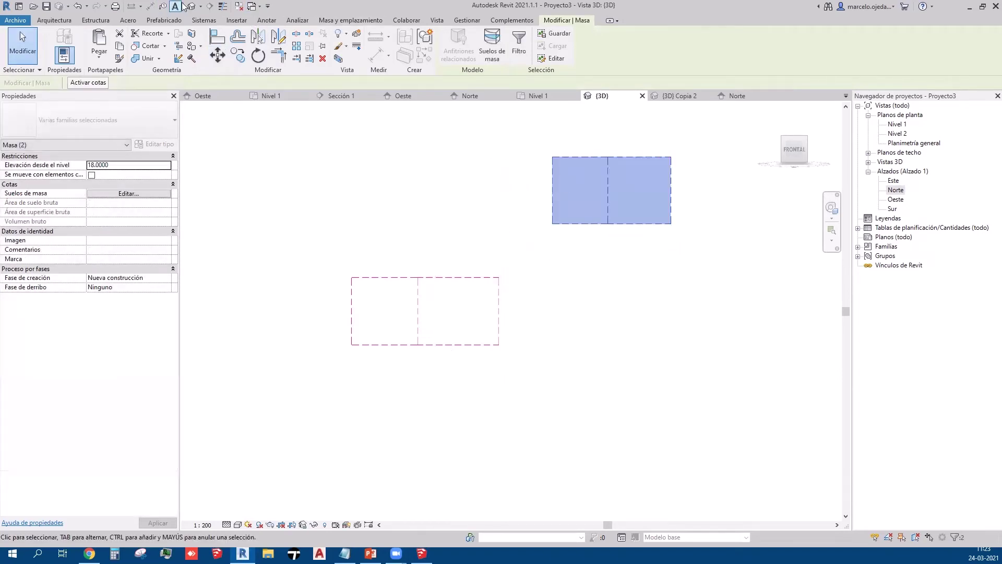
key("Escape")
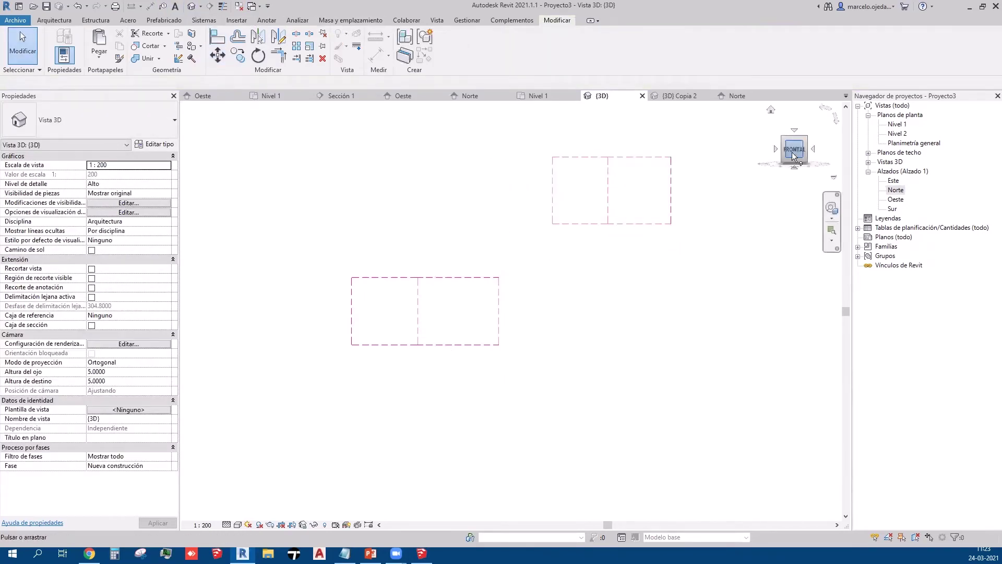
Step: Return to an isometric view and select the L-shaped pair, now at elevation 18.0000
left_click(806, 139)
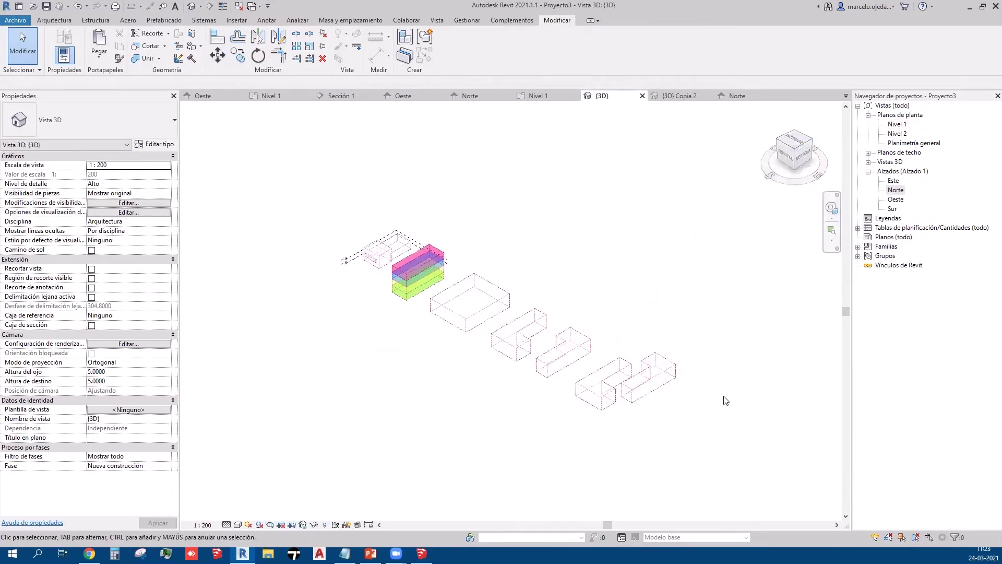
scroll(630, 452, "up", 3)
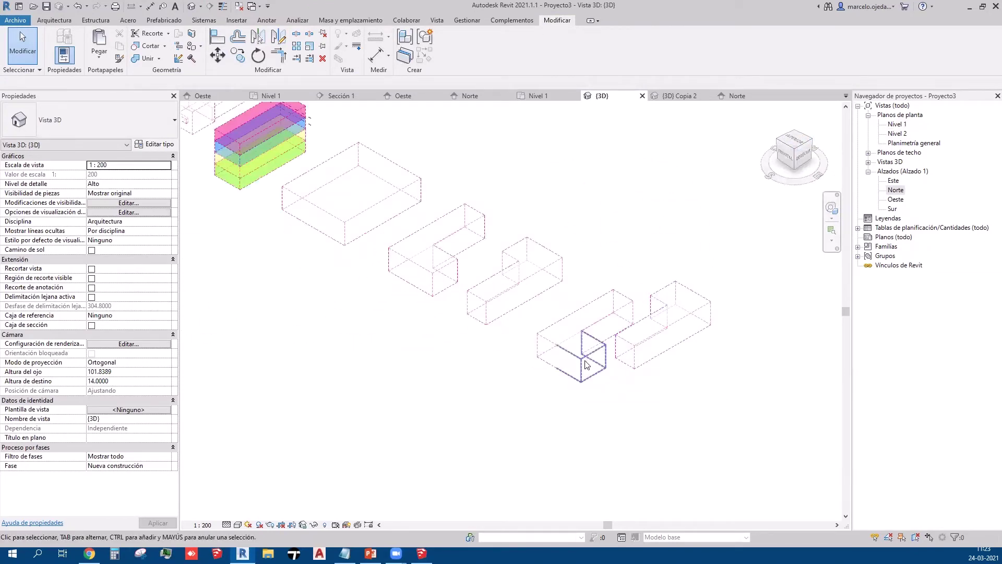
left_click(600, 377)
left_click(650, 416)
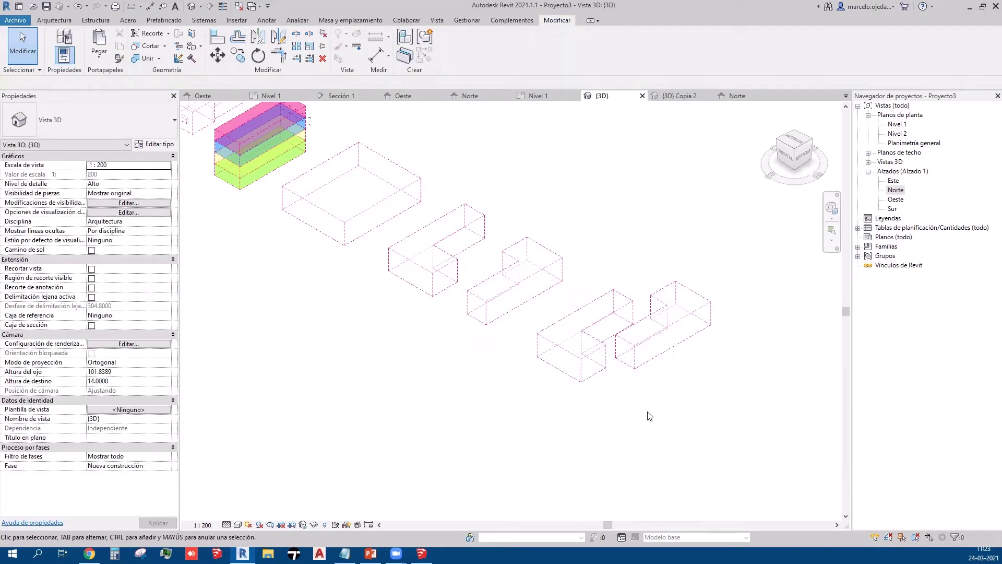
left_click(666, 287)
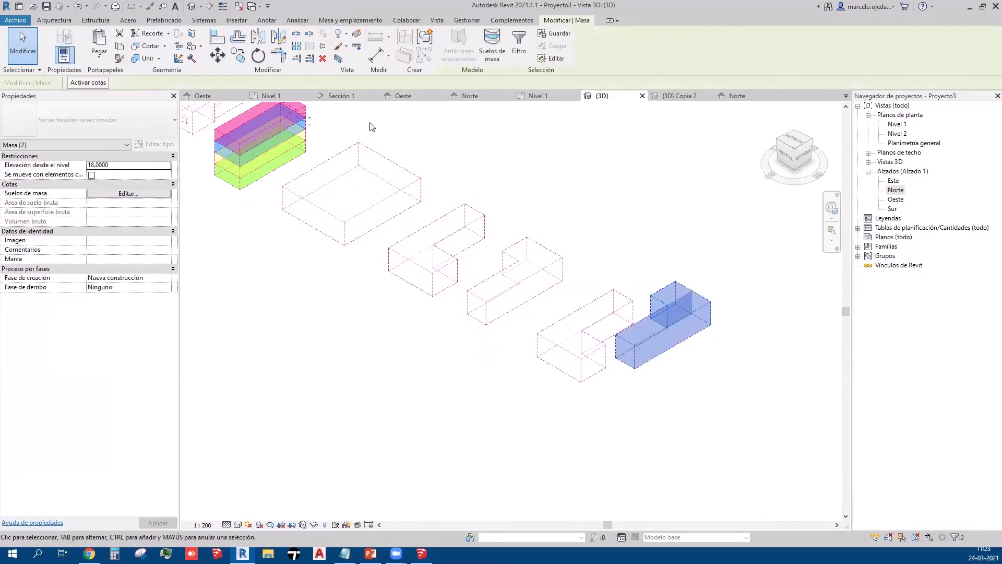
Step: From the front view, move the L-shaped masses down 30 to elevation -12
left_click(785, 156)
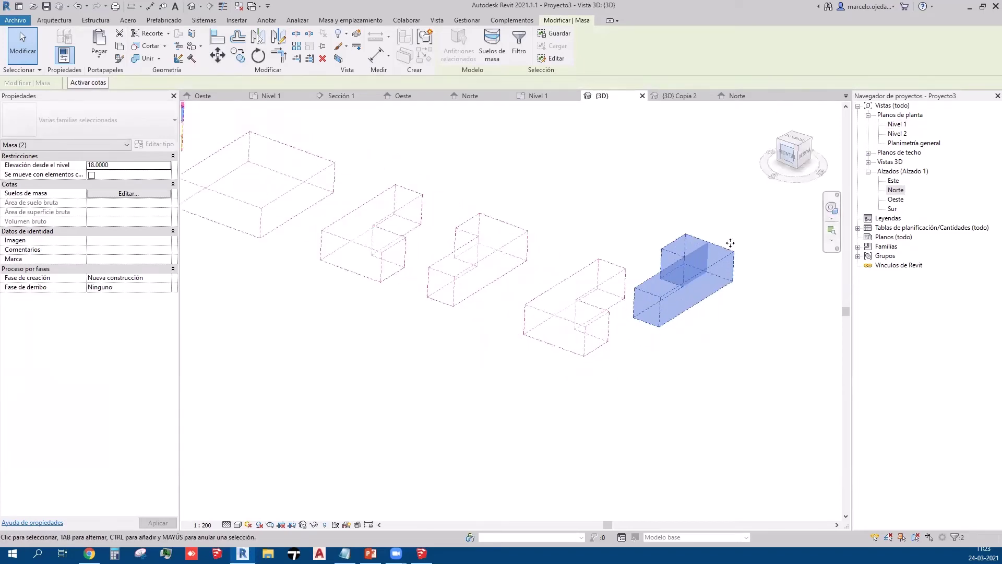
left_click(226, 55)
scroll(536, 267, "down", 2)
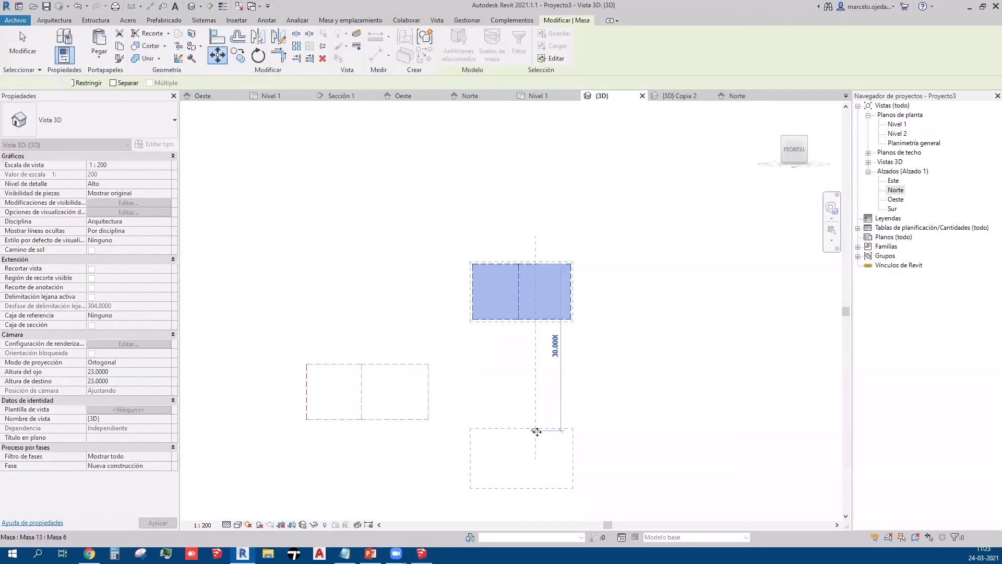
left_click(537, 432)
key("Escape")
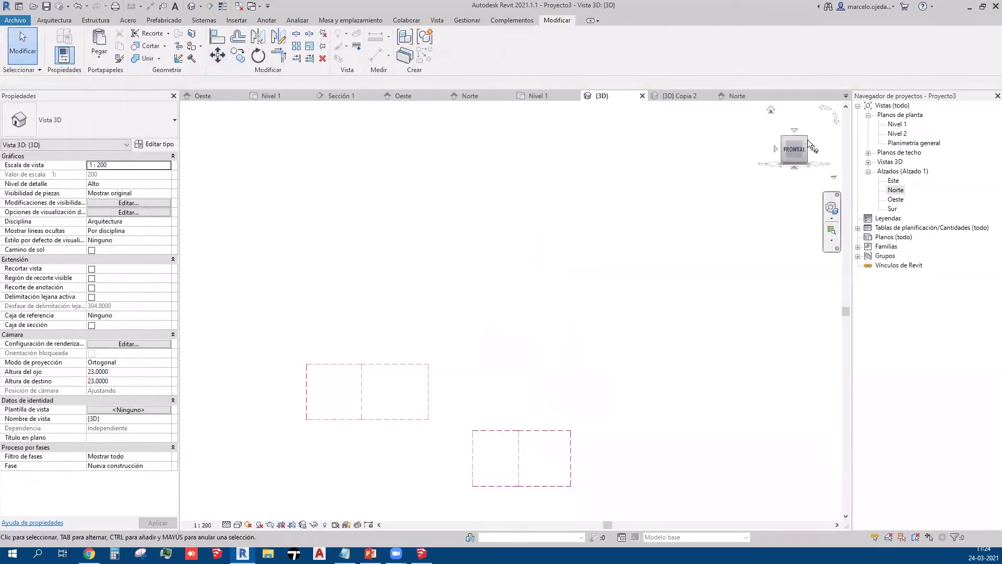
left_click(807, 139)
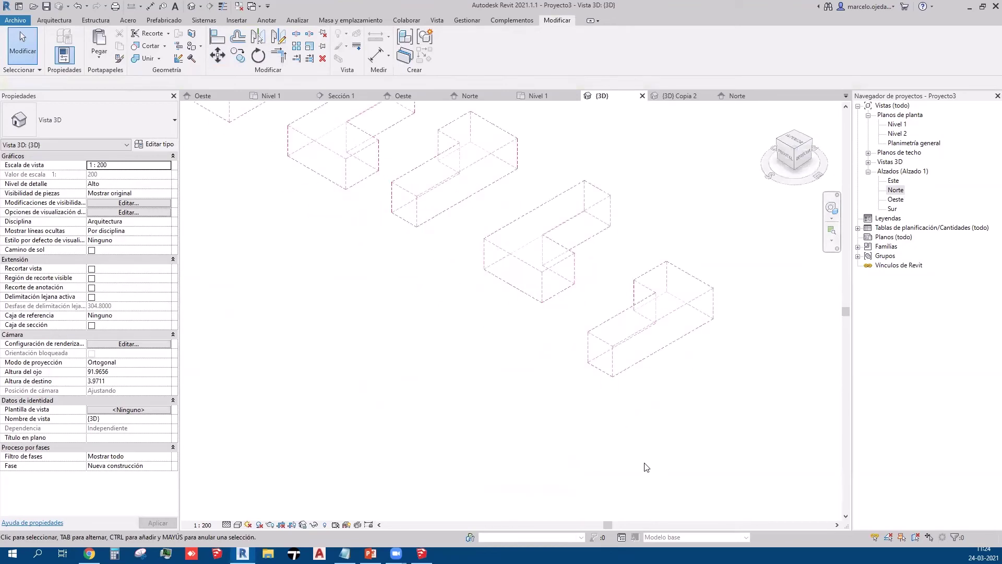
Step: From the top view, shift the lower-right L-shaped masses upward in plan
left_click(684, 278)
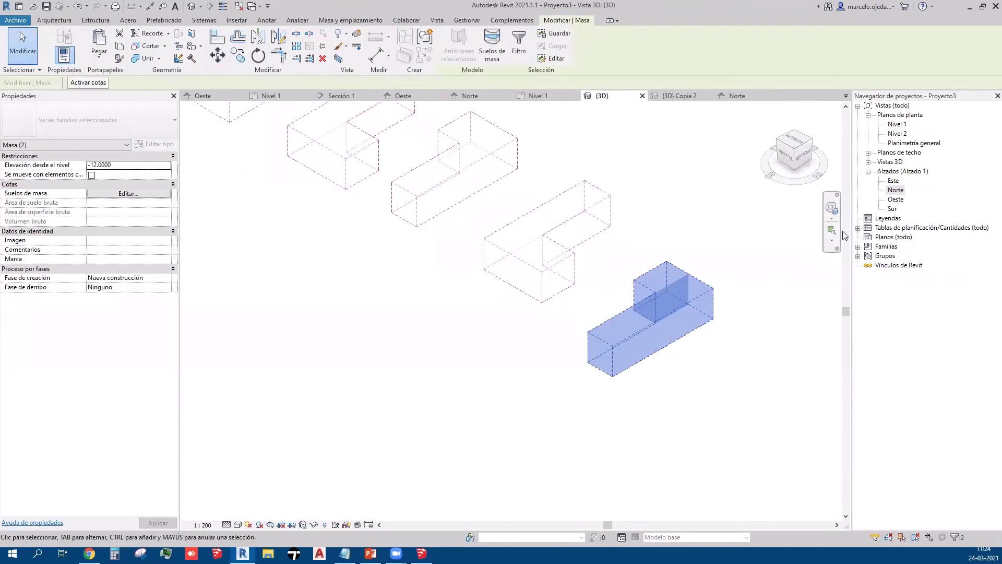
mouse_move(795, 152)
left_click(798, 141)
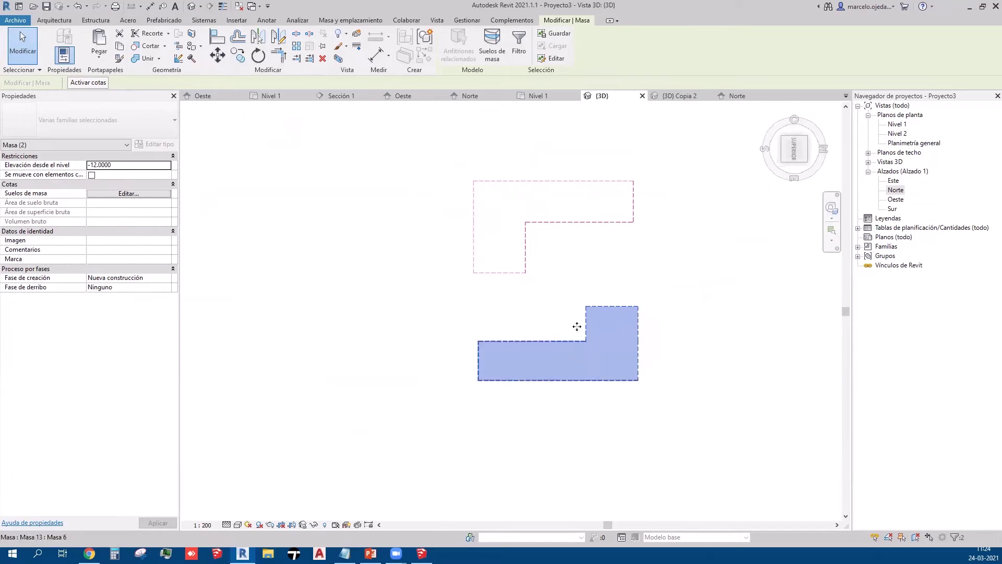
left_click_drag(577, 326, 576, 276)
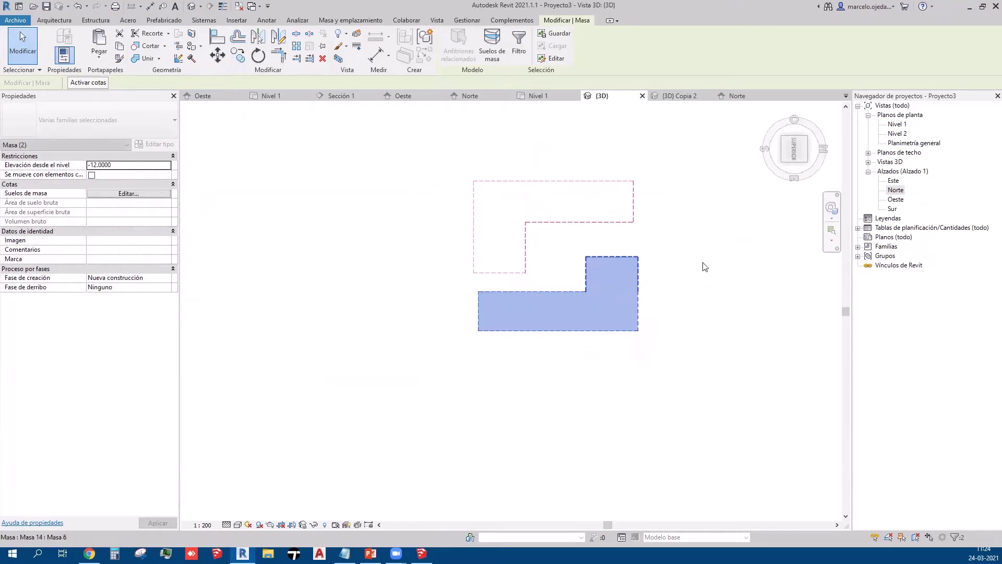
left_click(782, 164)
left_click(595, 419)
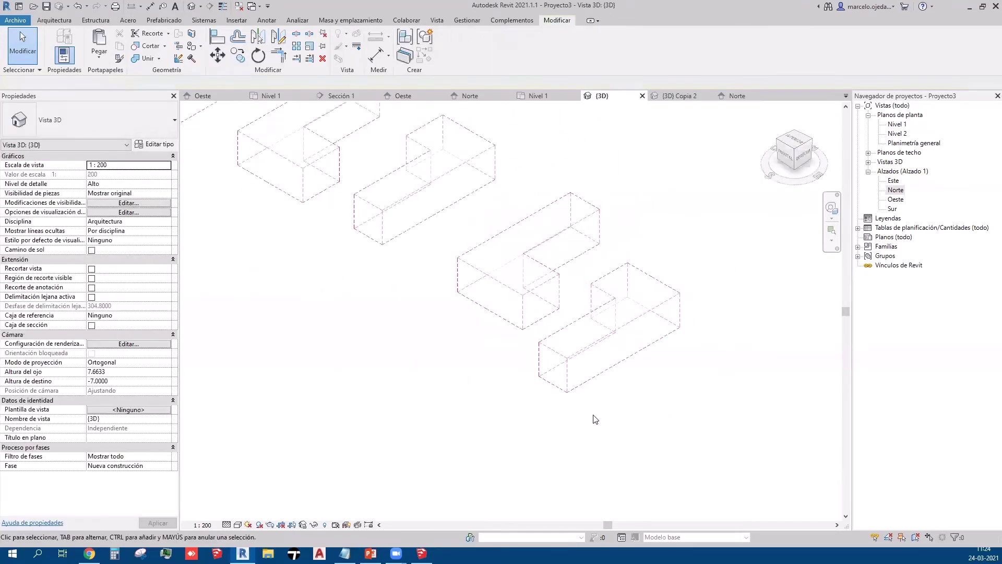
scroll(596, 419, "down", 1)
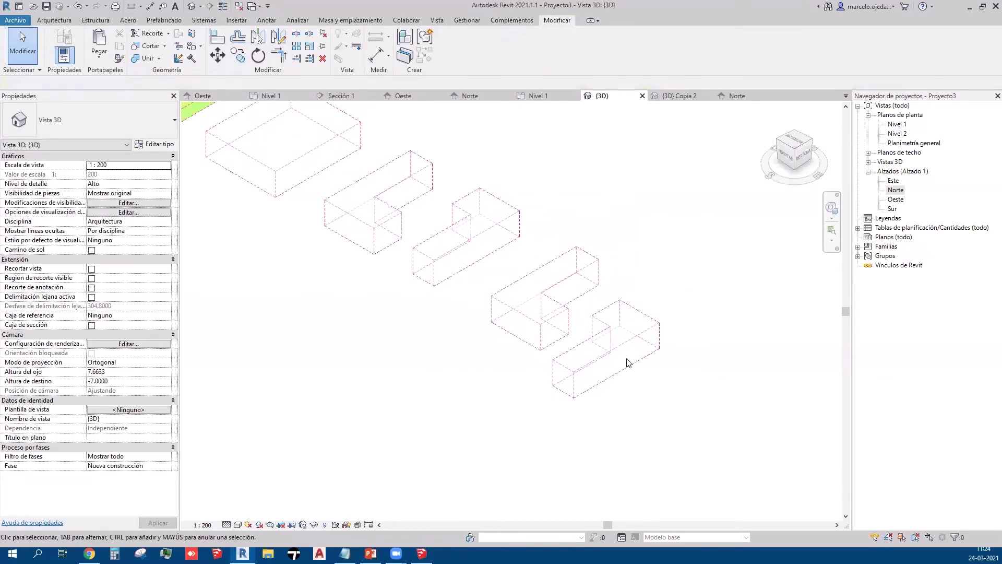
Step: Reselect the L-shaped masses, drag them to their new plan position, and view front-right isometric
left_click_drag(662, 410, 599, 316)
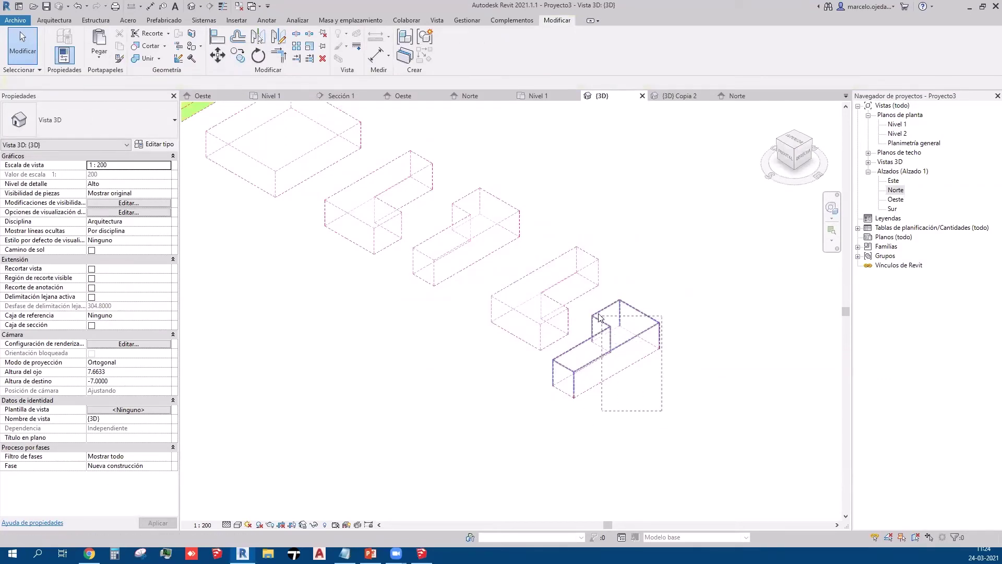
left_click_drag(795, 156, 749, 228)
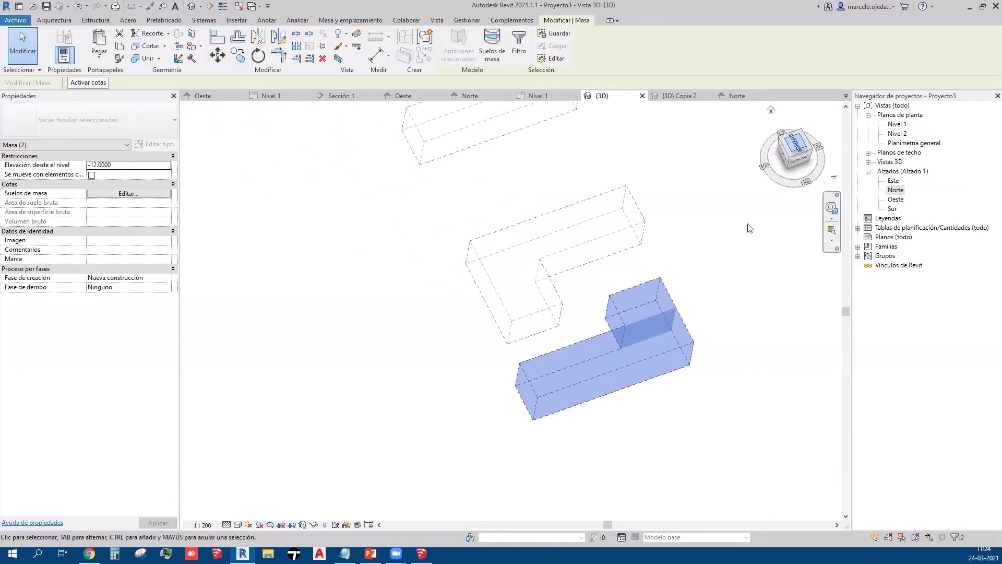
left_click_drag(545, 306, 542, 278)
left_click_drag(781, 148, 781, 144)
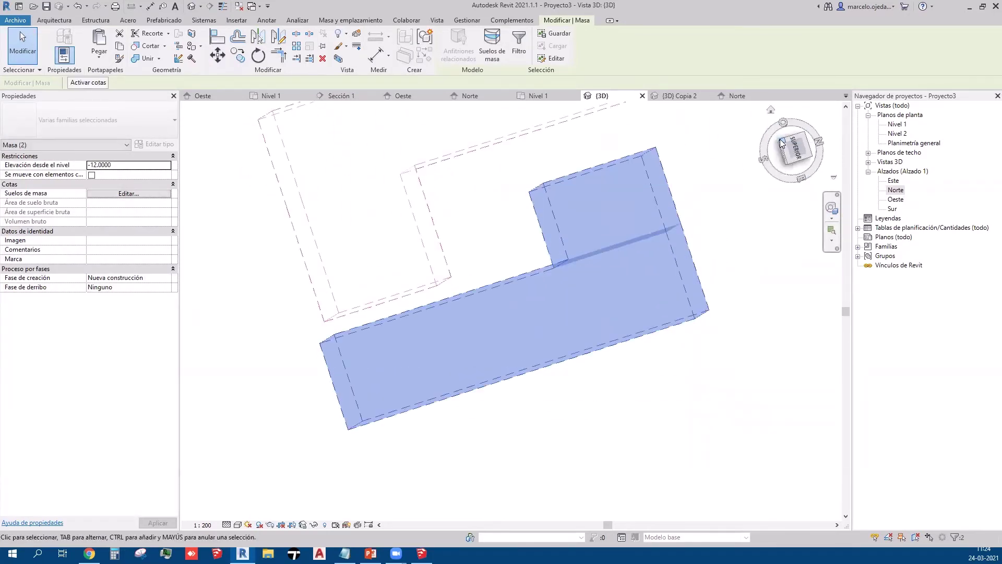
left_click(782, 143)
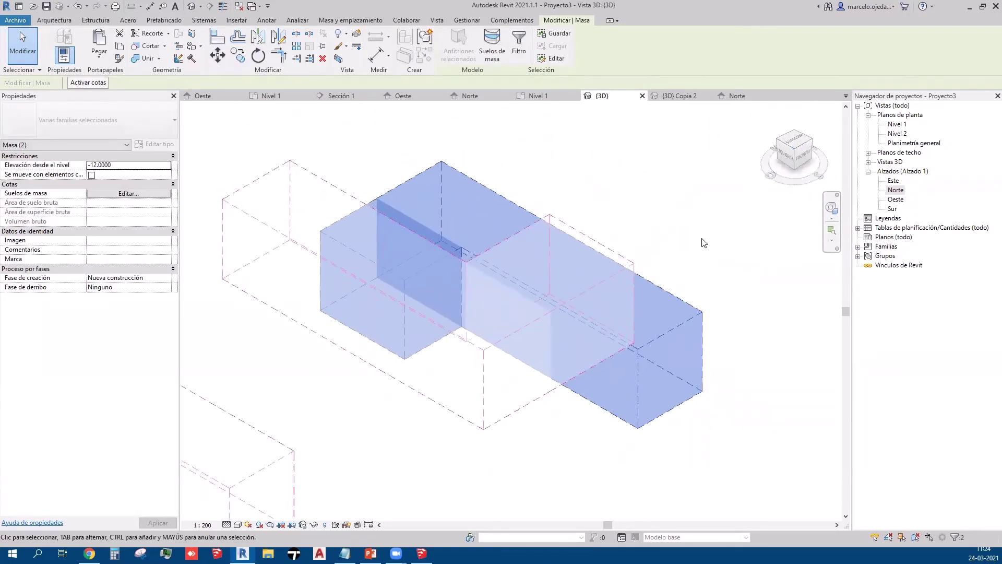
left_click(813, 147)
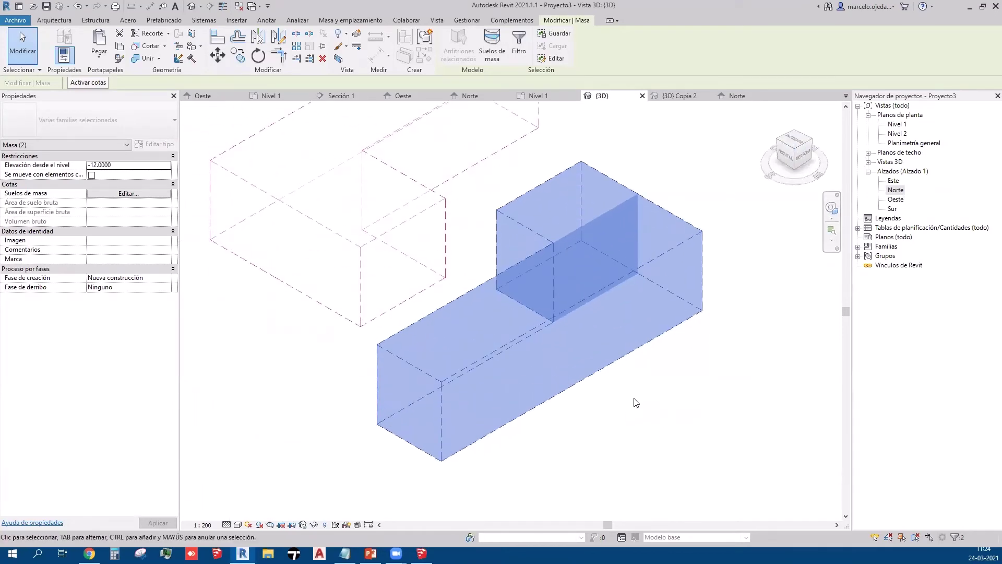
left_click(636, 402)
scroll(647, 433, "down", 5)
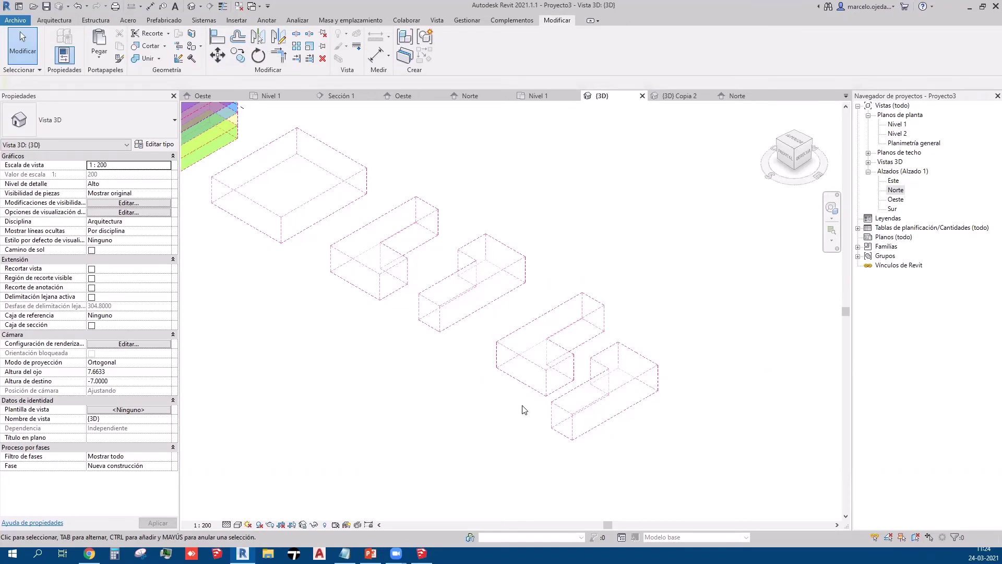
Step: Start a new in-place mass, keeping the default name Masa 15
scroll(522, 408, "up", 2)
scroll(517, 404, "up", 1)
scroll(490, 392, "up", 1)
scroll(472, 385, "up", 1)
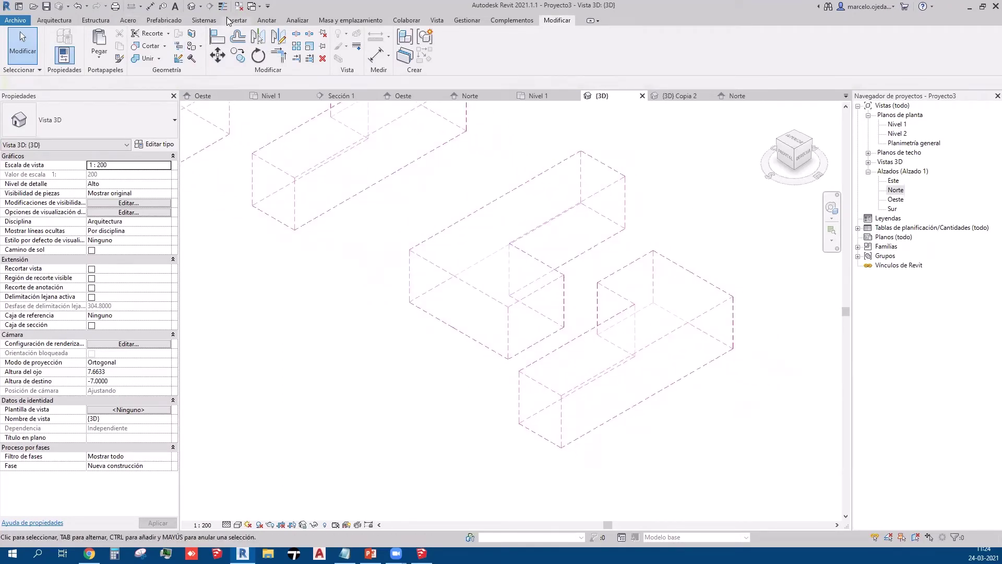
left_click(267, 20)
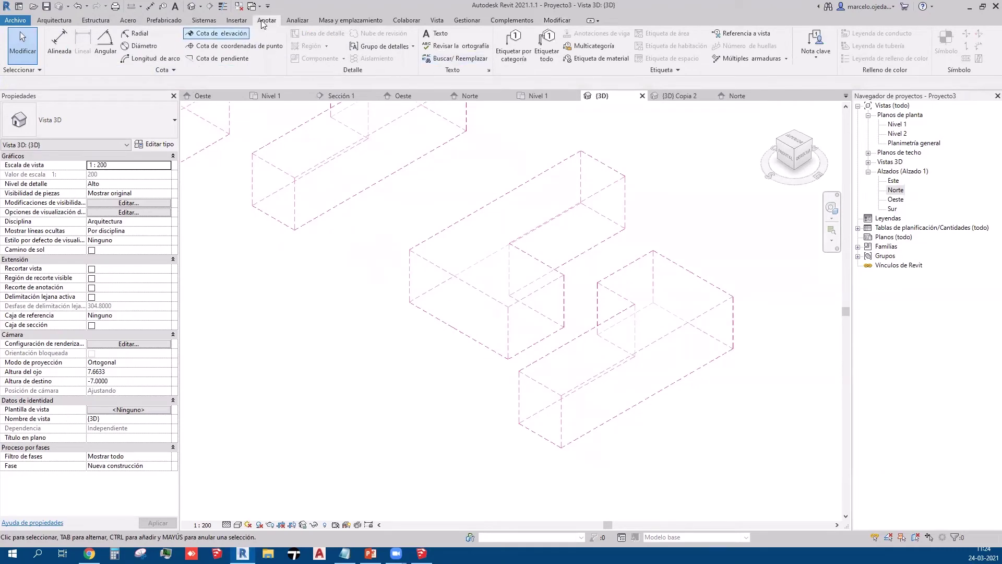
left_click(297, 20)
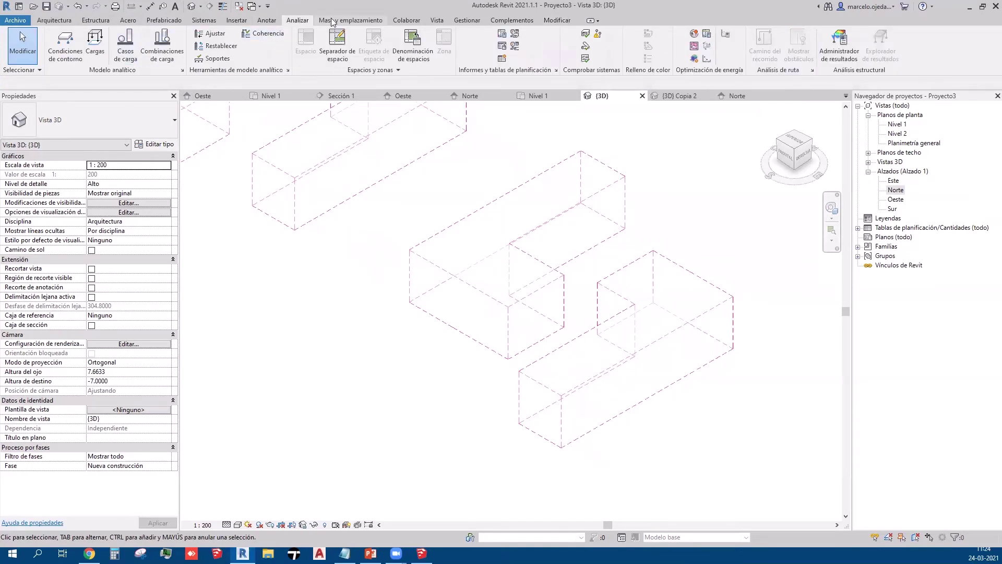
left_click(340, 20)
left_click(129, 47)
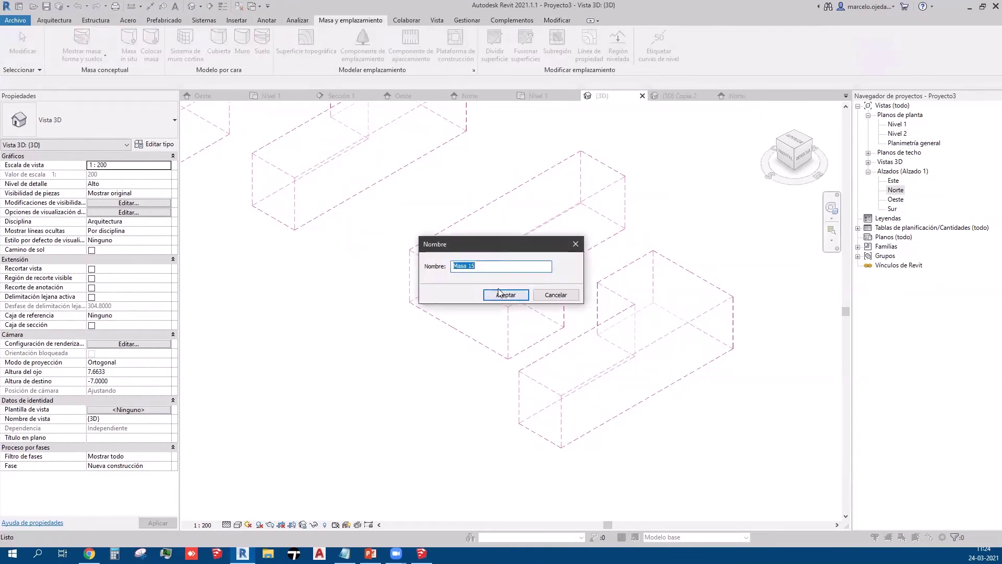
left_click(499, 295)
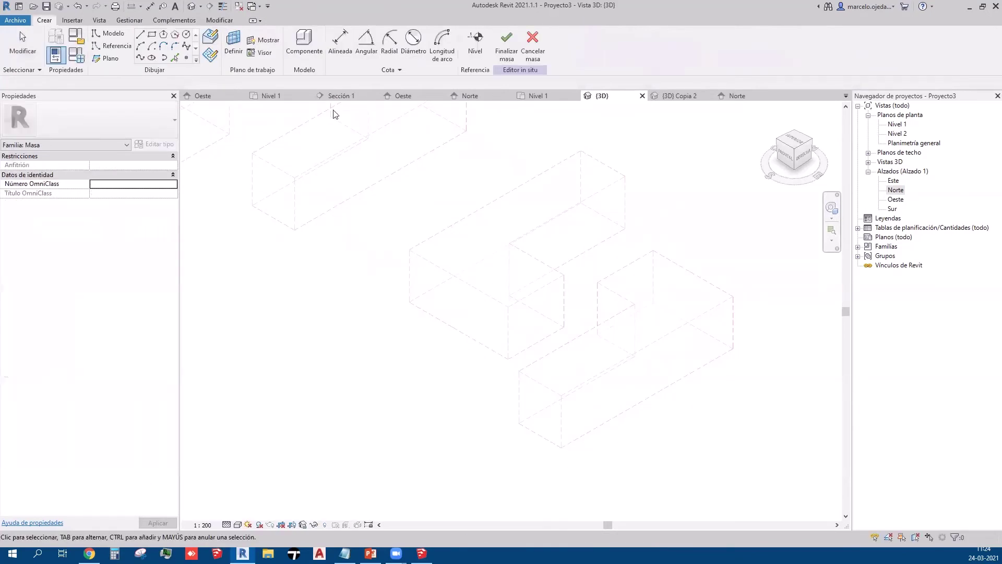
Step: Sketch a seven-line arrow outline with Model Lines from the rectangle corner
left_click(140, 35)
scroll(401, 246, "up", 3)
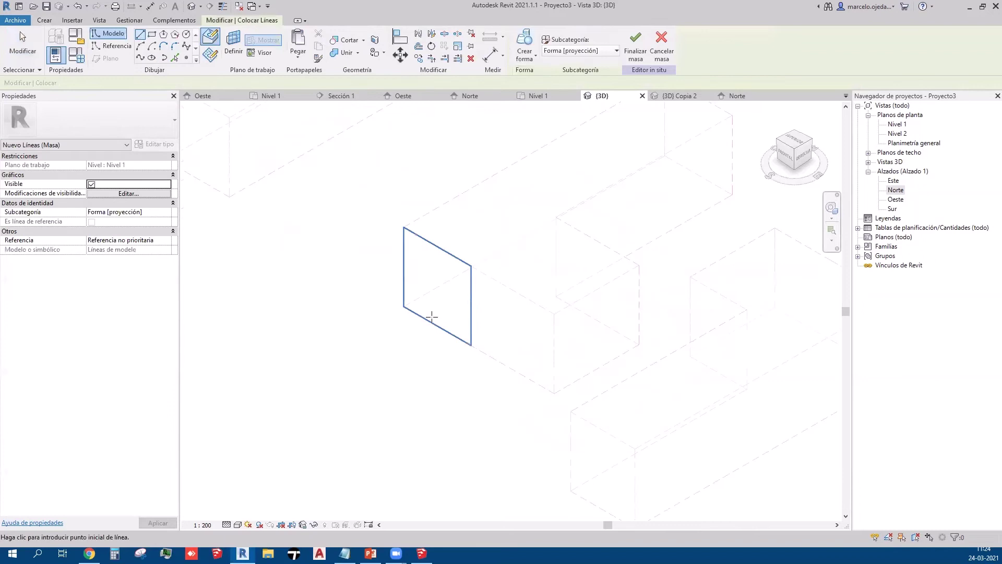
left_click(479, 352)
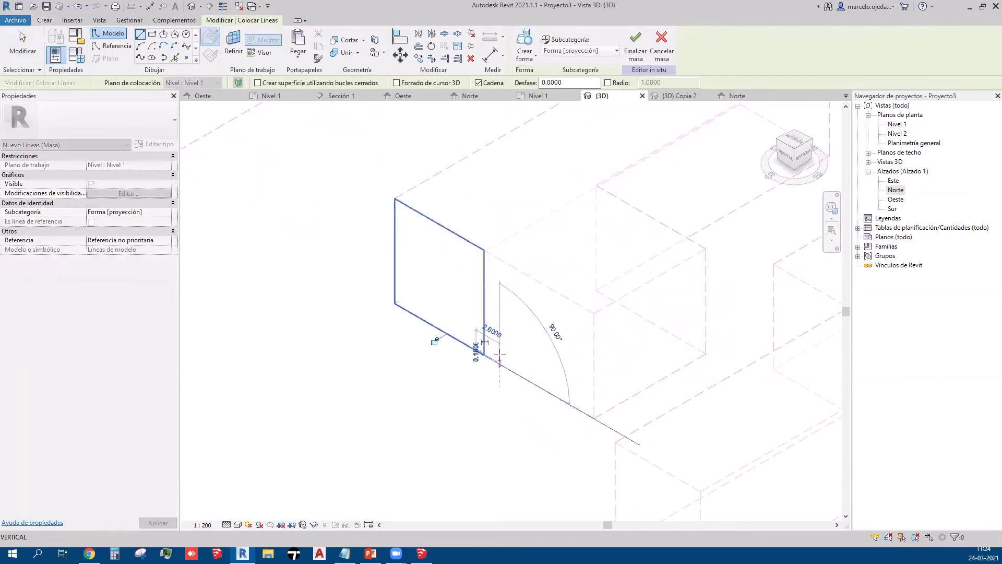
left_click(500, 312)
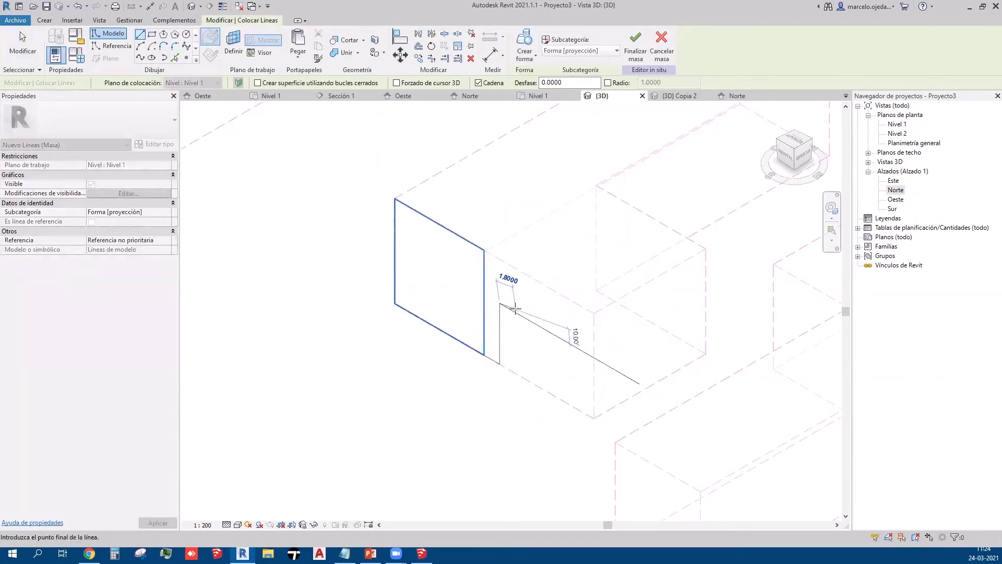
left_click(516, 309)
left_click(482, 250)
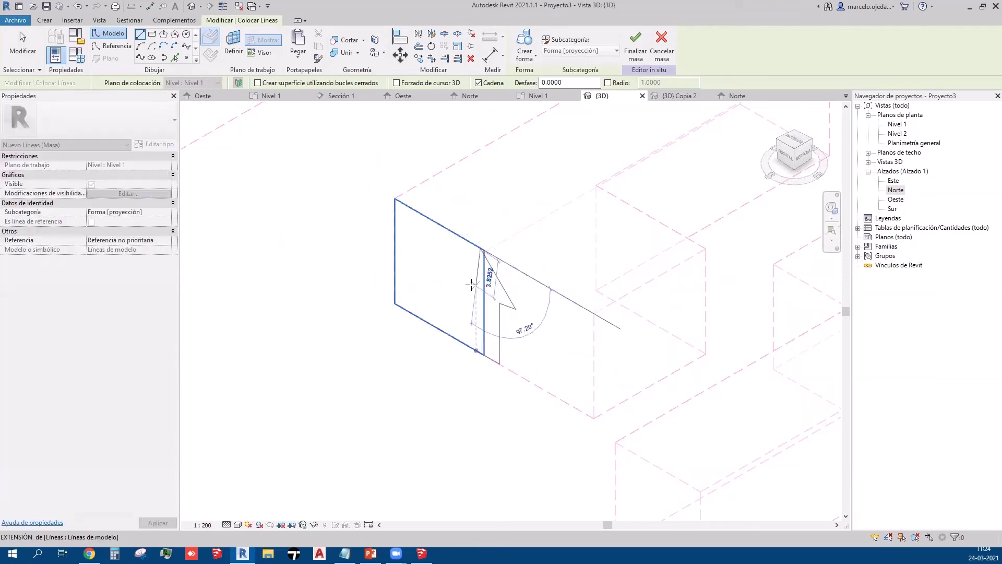
left_click(461, 286)
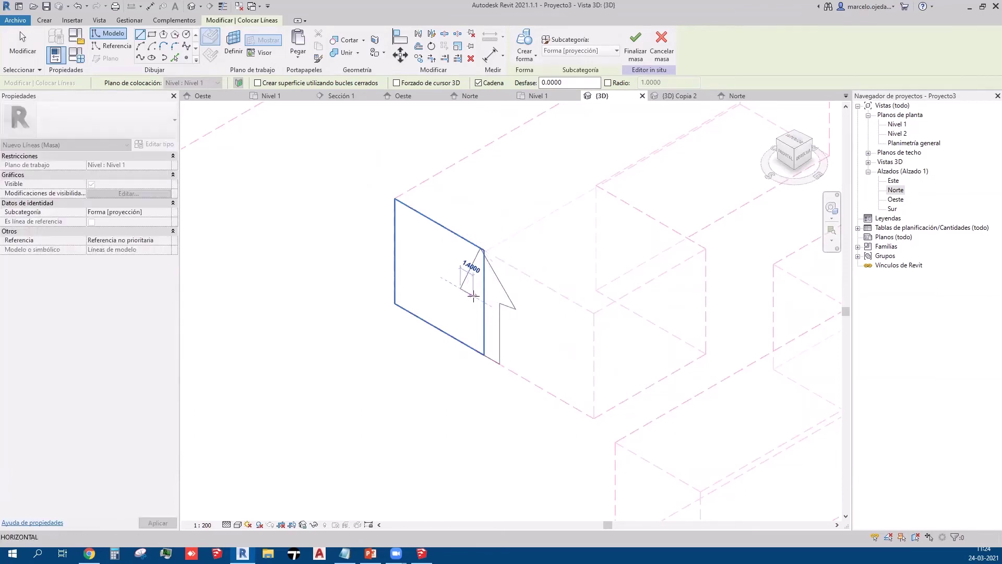
left_click(476, 295)
left_click(476, 351)
left_click(500, 364)
key("Escape")
key("Escape")
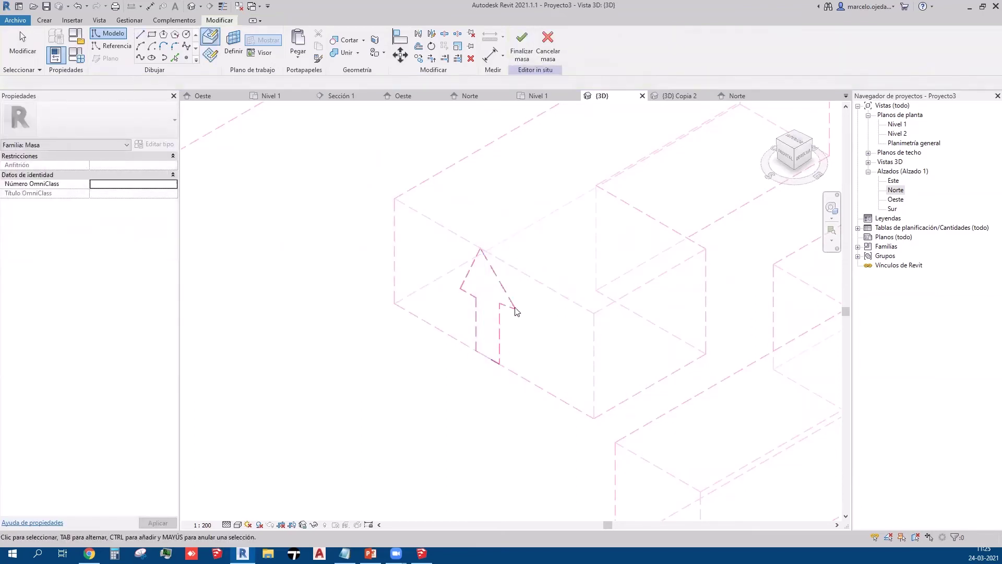
Step: Turn the seven arrow lines into a solid form and finish the mass
left_click_drag(447, 208, 563, 418)
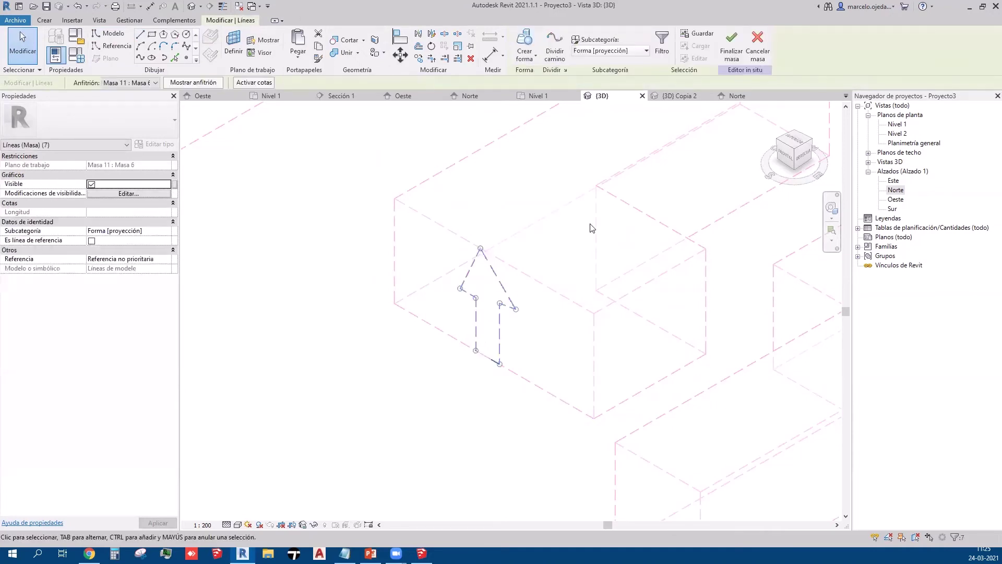
left_click(525, 51)
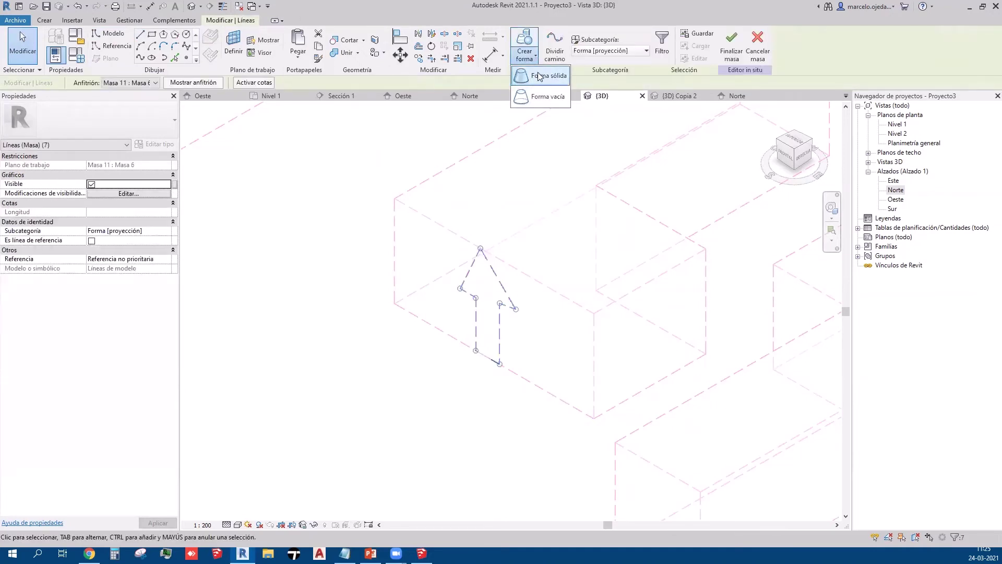
left_click(540, 79)
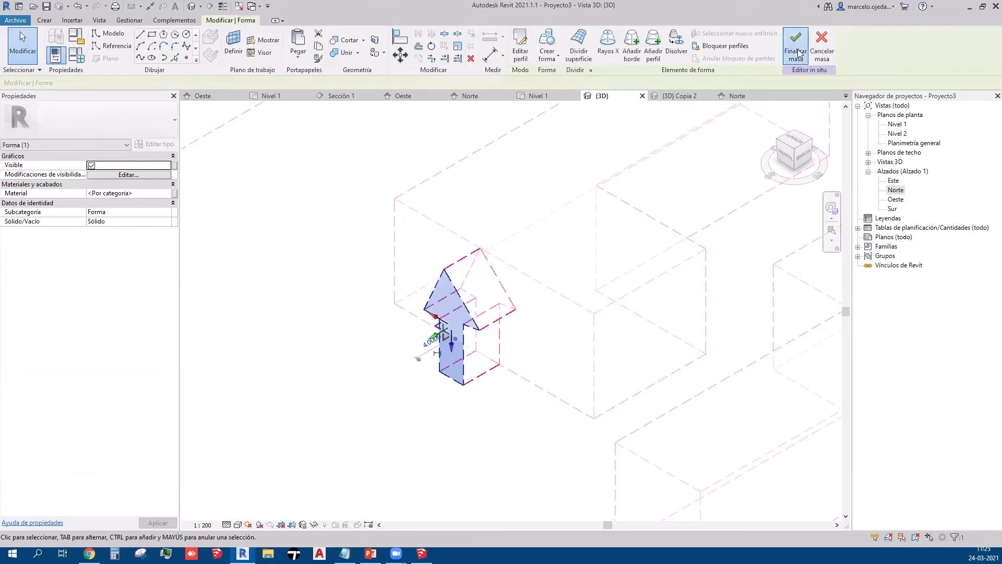
left_click(795, 46)
scroll(379, 266, "down", 3)
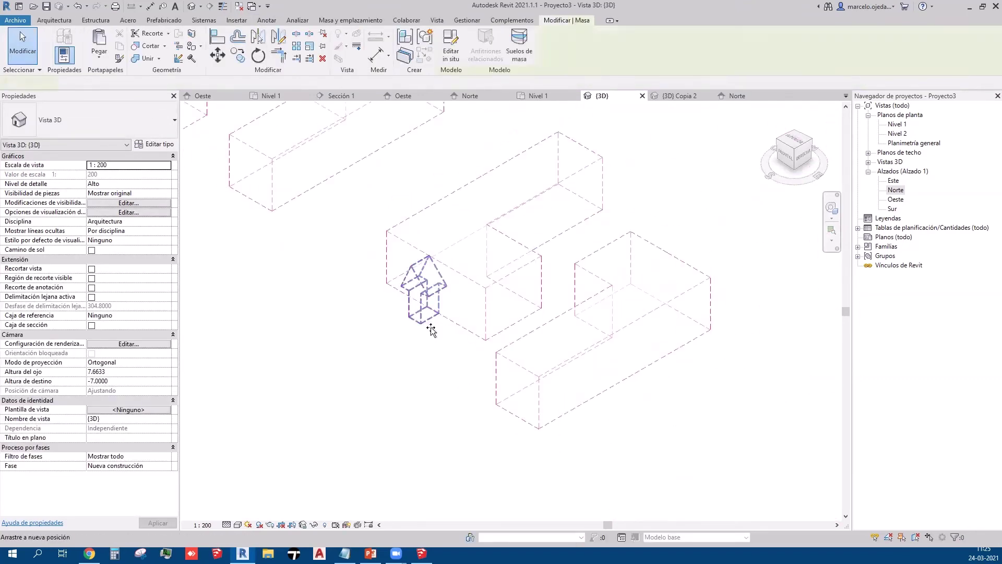
Step: Move the arrow mass down away from the box and make it thinner
left_click_drag(421, 282, 424, 347)
left_click(419, 391)
scroll(419, 392, "down", 2)
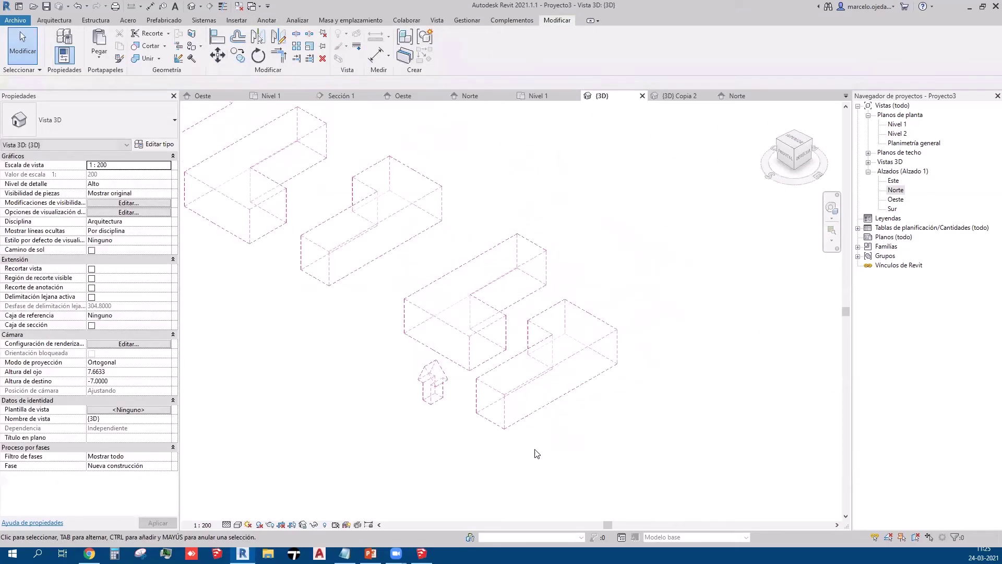
left_click(390, 345)
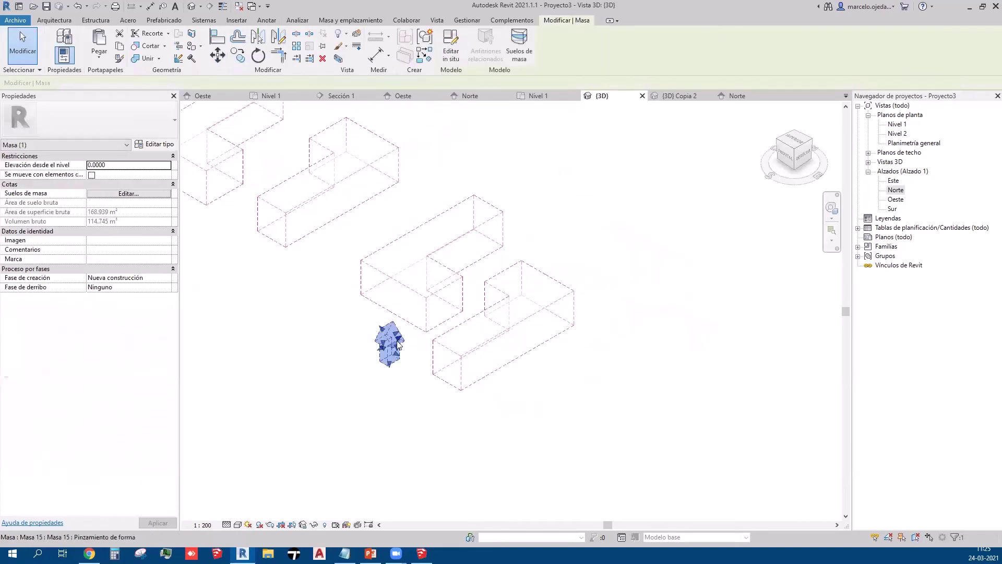
scroll(391, 346, "up", 4)
left_click_drag(356, 362, 440, 409)
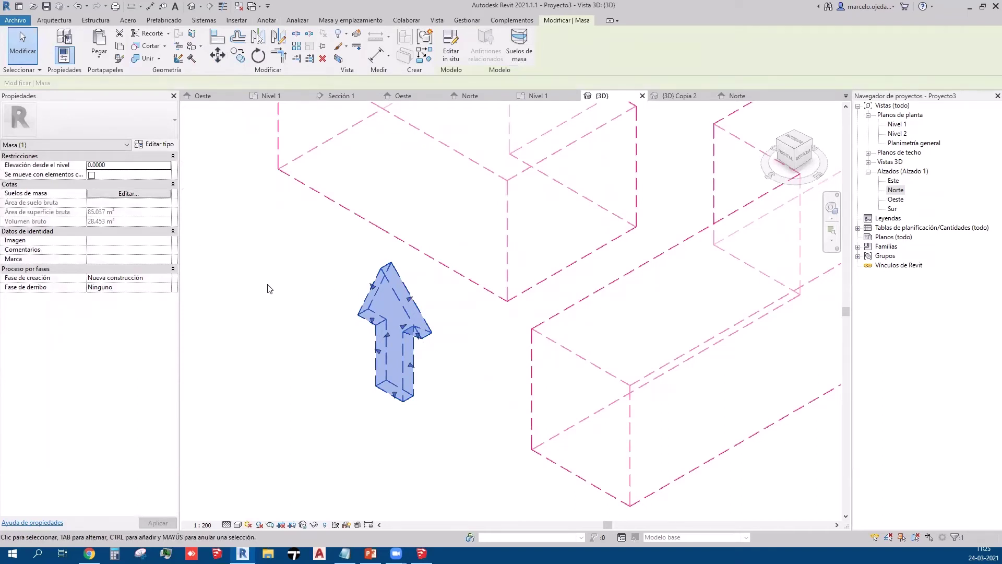
Step: Override the arrow's graphics in view with a solid magenta (255-000-128) surface fill
right_click(366, 311)
left_click(321, 316)
right_click(368, 313)
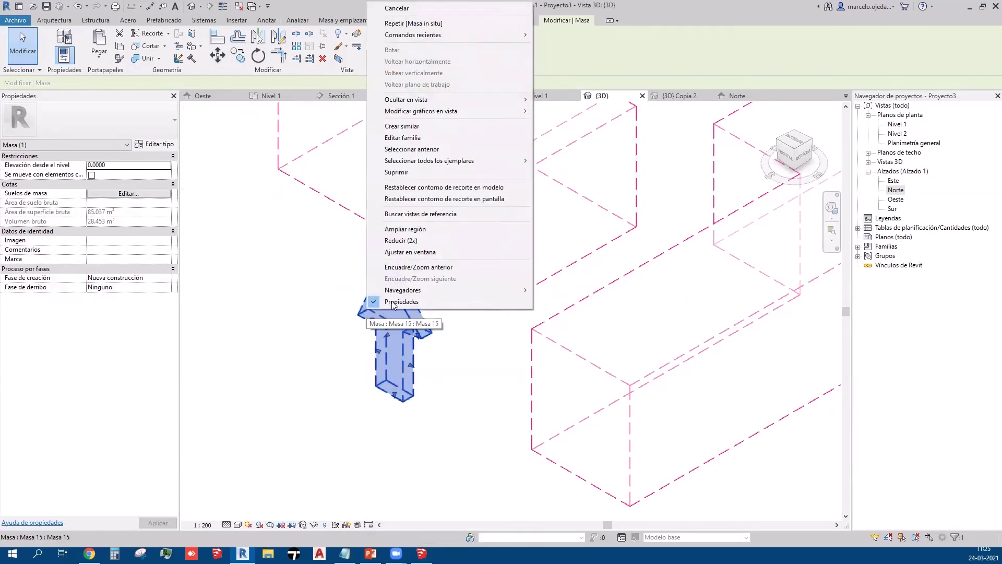
mouse_move(420, 110)
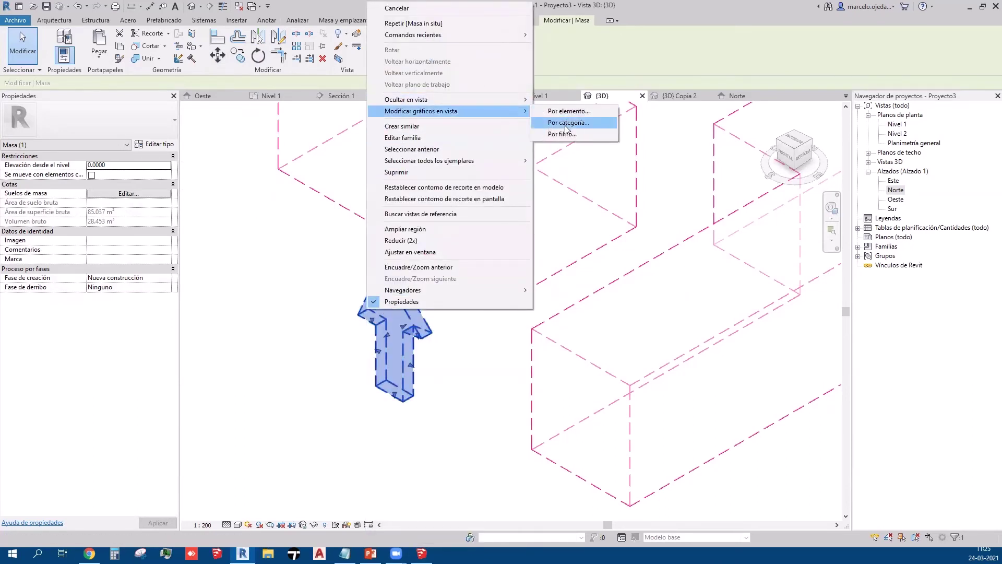
left_click(571, 110)
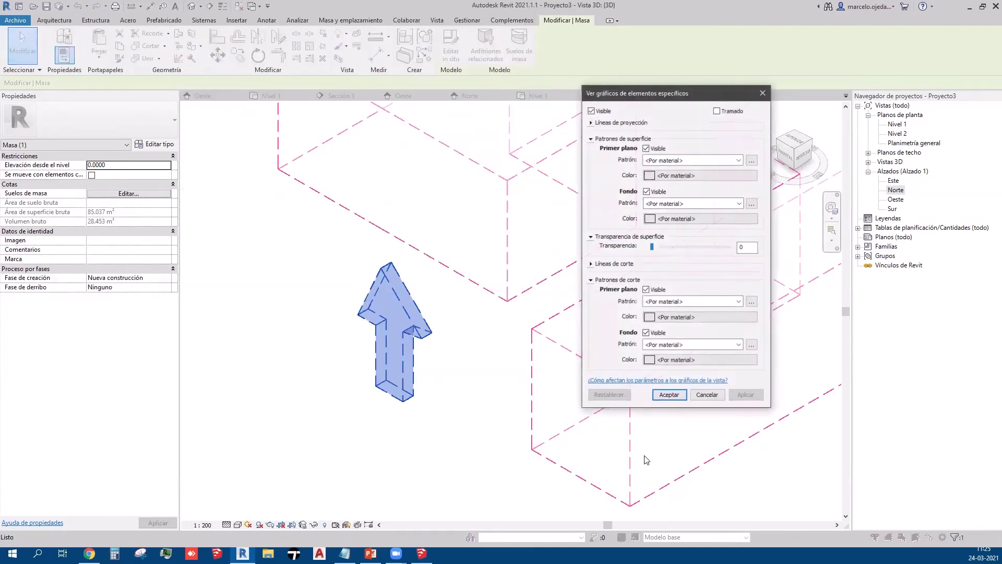
left_click(693, 160)
left_click(700, 168)
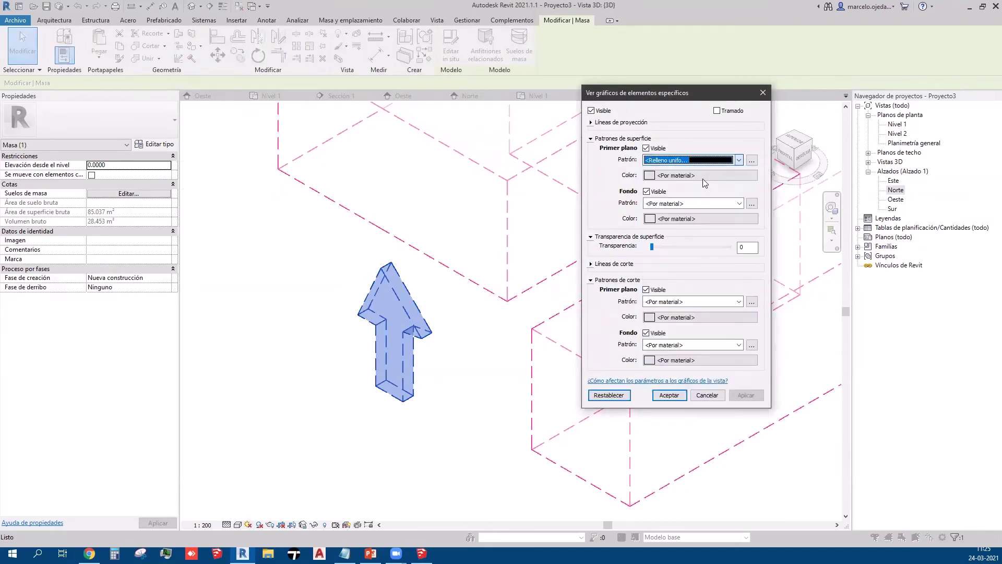
left_click(662, 198)
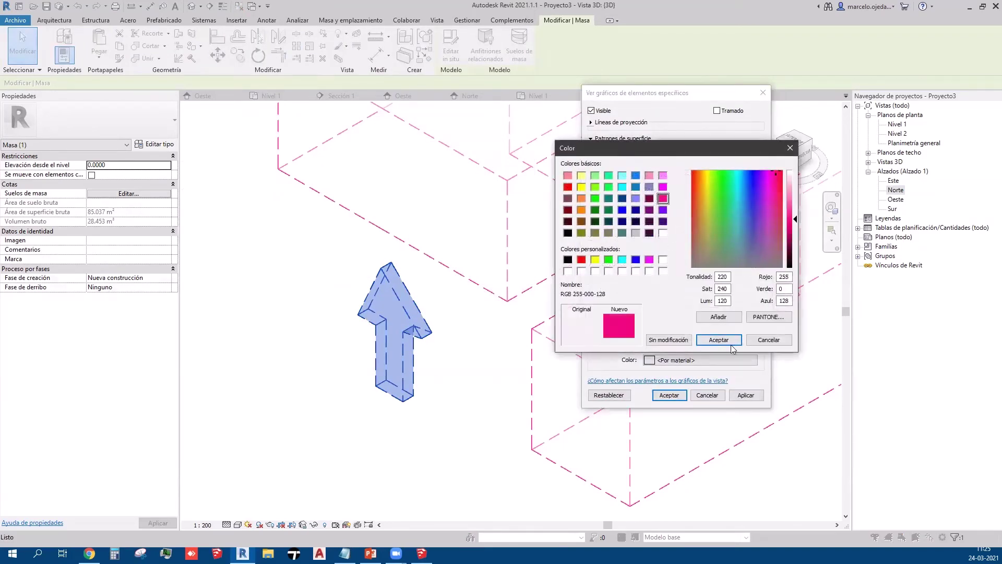
left_click(718, 340)
left_click(746, 395)
left_click(669, 396)
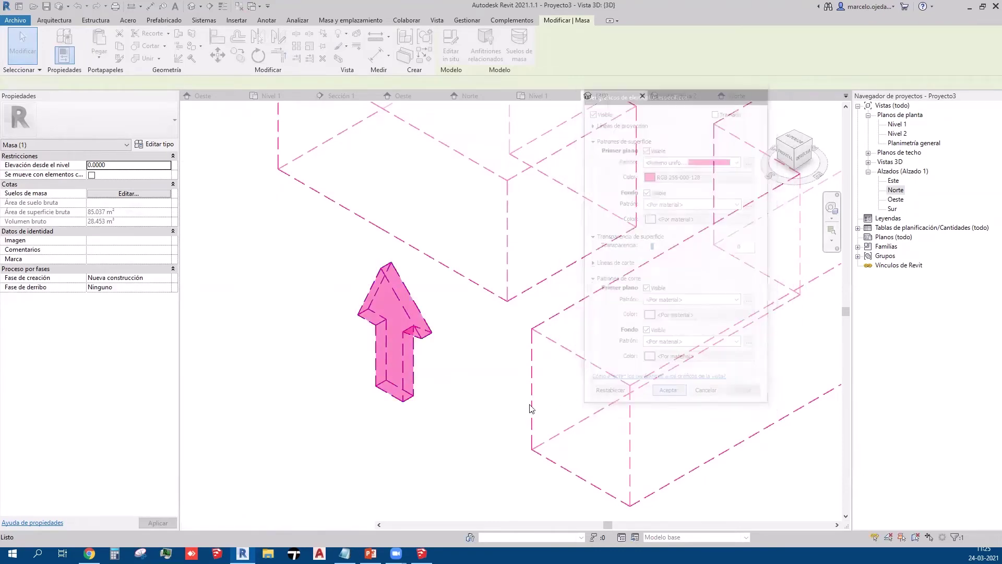
scroll(426, 408, "down", 5)
middle_click_drag(585, 418, 771, 432)
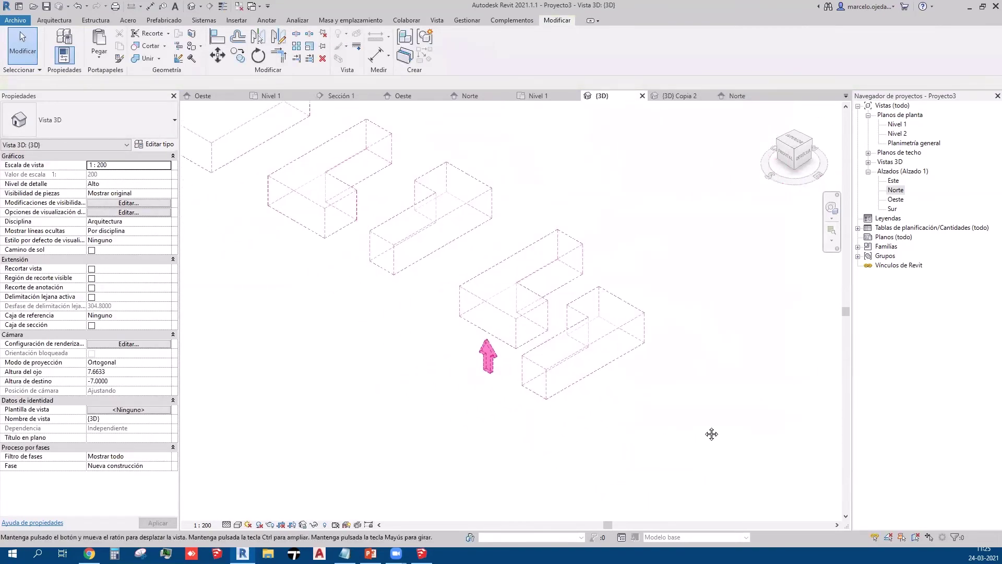
middle_click_drag(714, 452, 668, 450)
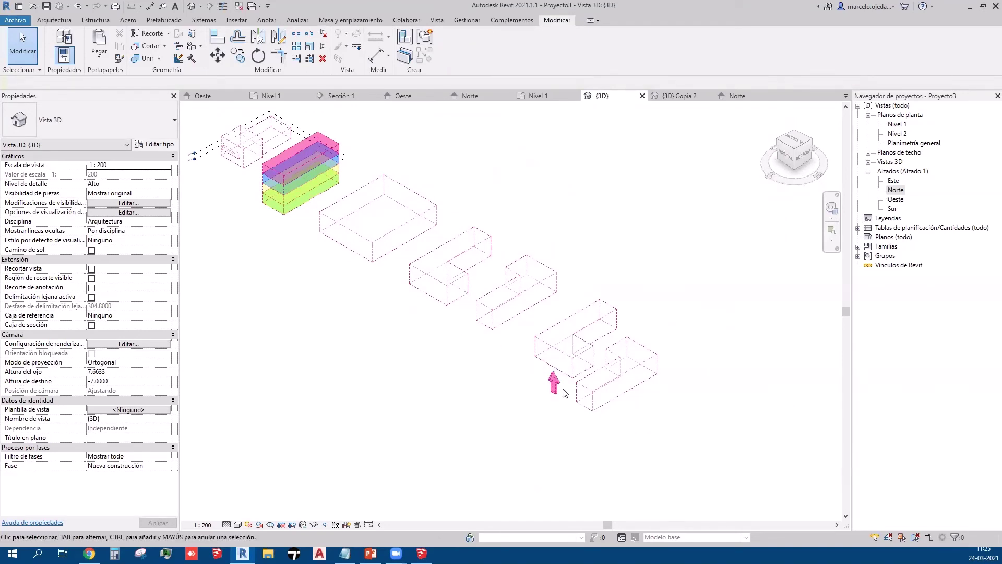
Step: Copy both L-shaped mass groups to a new position
left_click(555, 385)
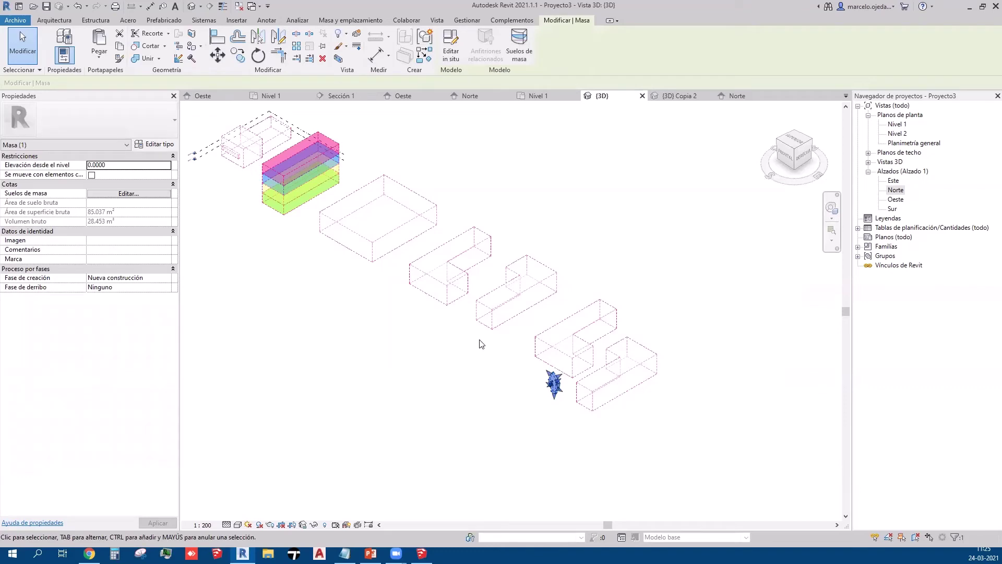
scroll(417, 347, "down", 1)
left_click(388, 307)
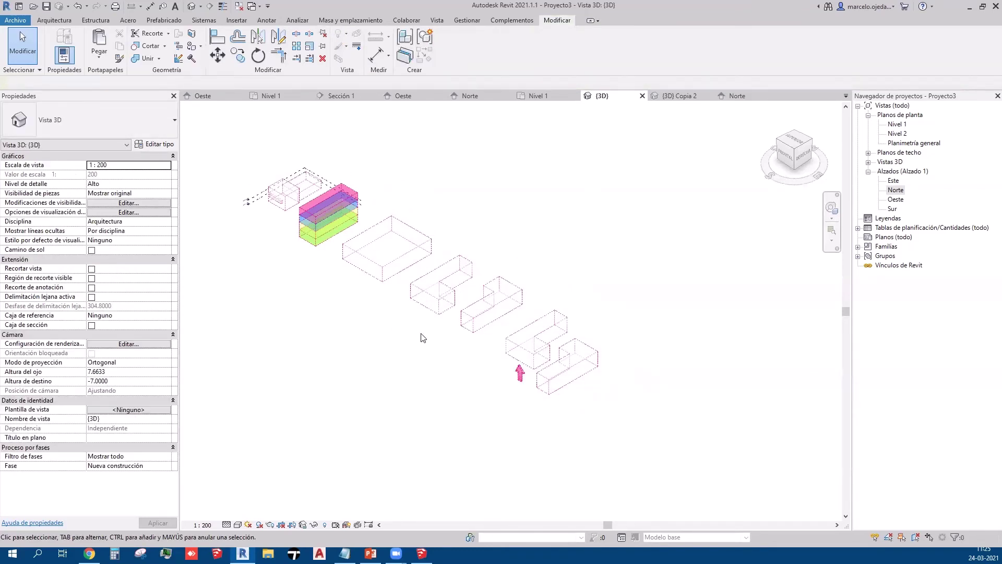
scroll(623, 440, "up", 1)
scroll(614, 427, "up", 1)
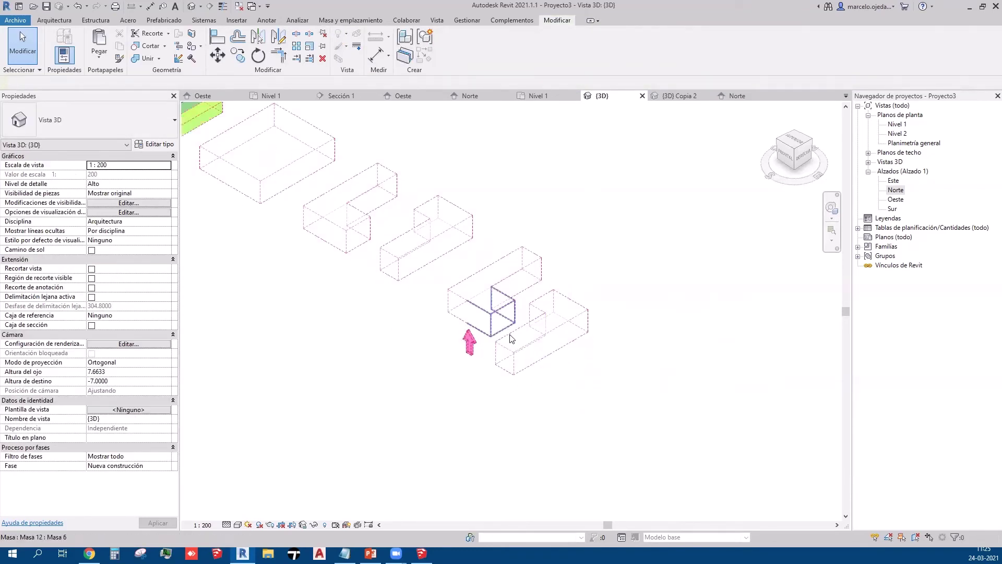
scroll(495, 303, "down", 1)
left_click_drag(548, 381, 488, 274)
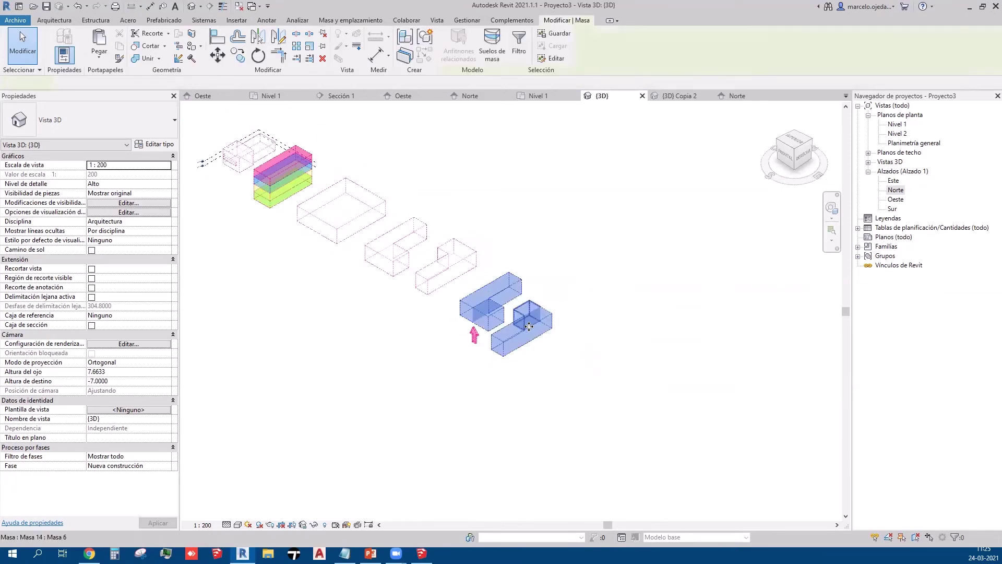
left_click(238, 55)
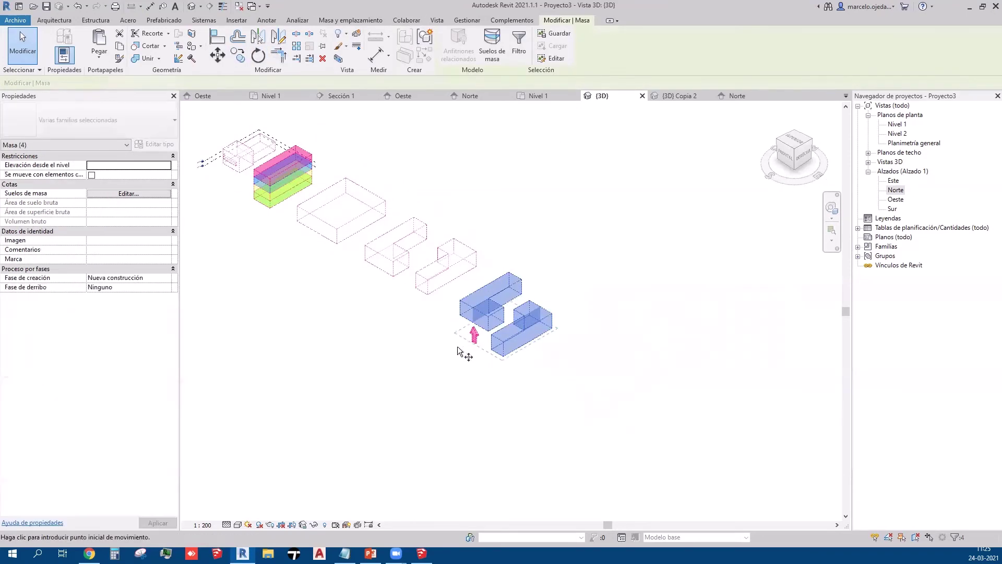
left_click(457, 346)
left_click(531, 391)
key("Escape")
Step: Drag the small box mass down onto the larger mass, then select two masses
scroll(590, 407, "up", 1)
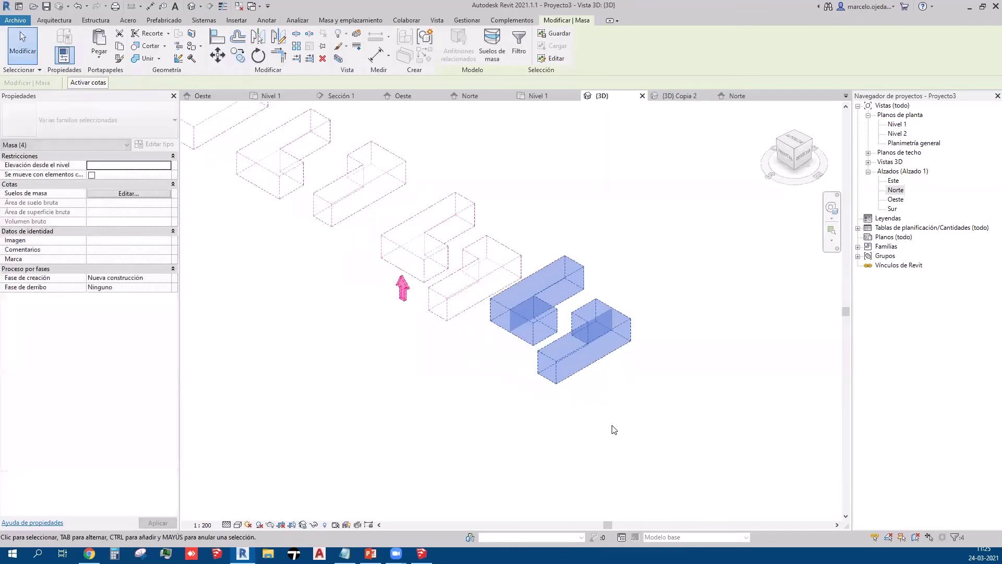
scroll(566, 381, "up", 1)
scroll(566, 381, "up", 1)
left_click(596, 270)
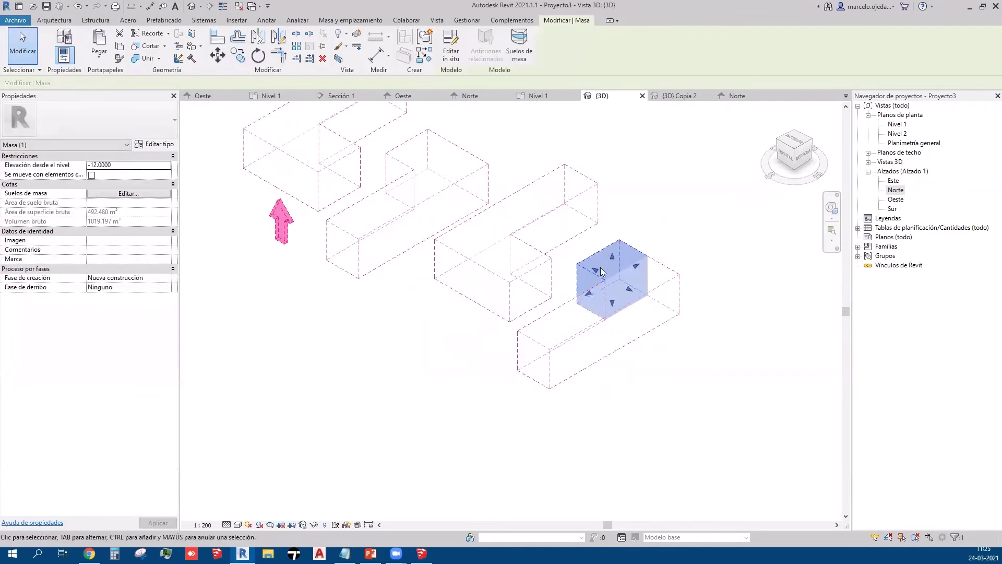
mouse_move(595, 271)
left_mouse_down()
mouse_move(531, 308)
mouse_move(575, 320)
left_mouse_up()
left_click(694, 415)
scroll(689, 411, "down", 2)
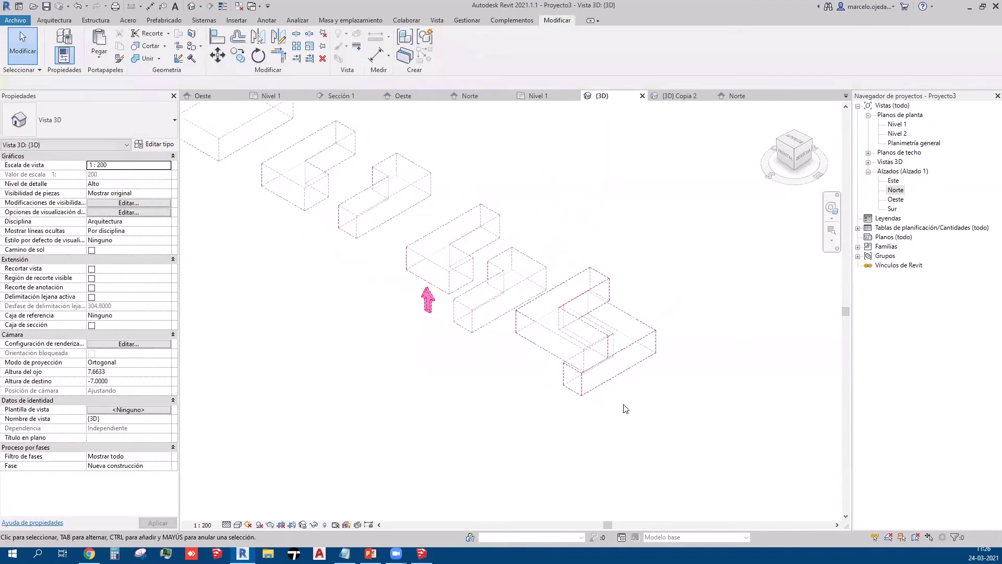
scroll(649, 415, "down", 1)
middle_click_drag(649, 415, 641, 410)
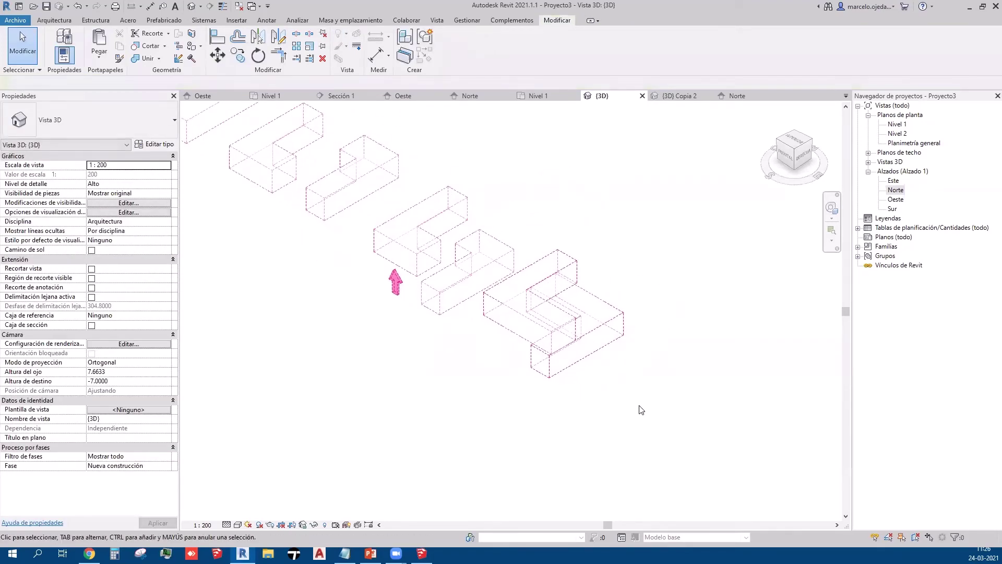
middle_click_drag(635, 414, 559, 375)
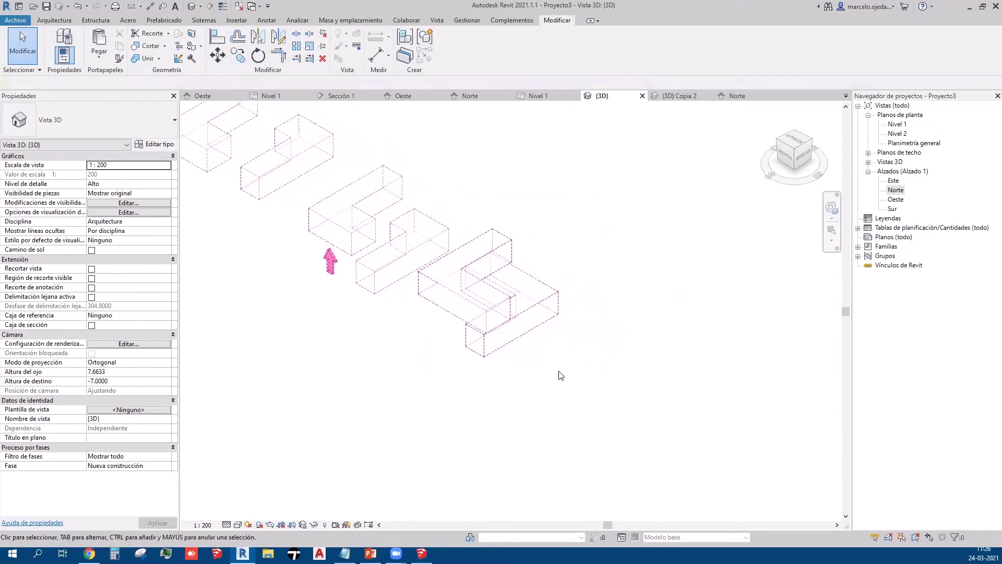
left_click_drag(590, 355, 535, 287)
Step: Give the selected masses a solid blue (0-128-255) surface fill override
right_click(535, 288)
mouse_move(589, 344)
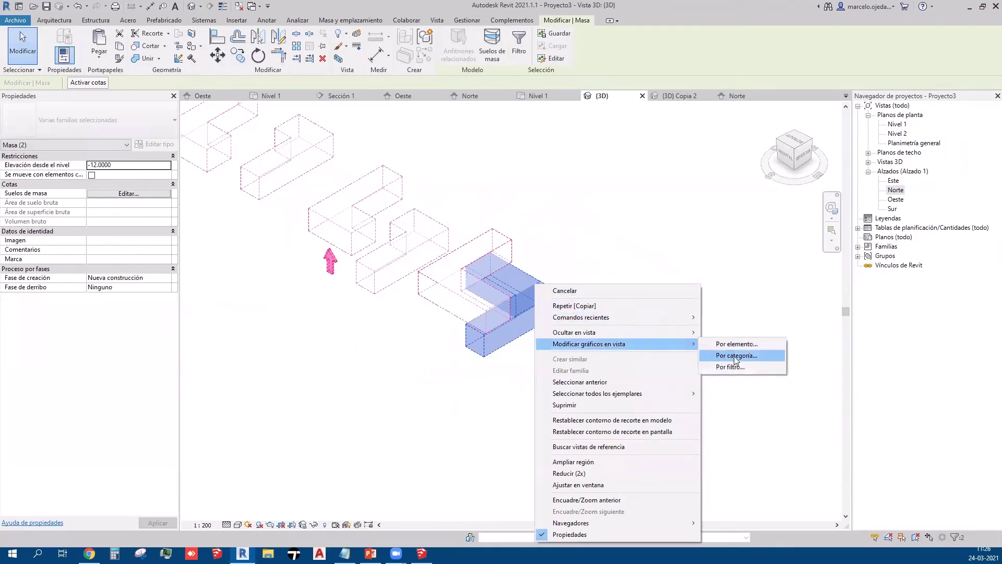
left_click(730, 344)
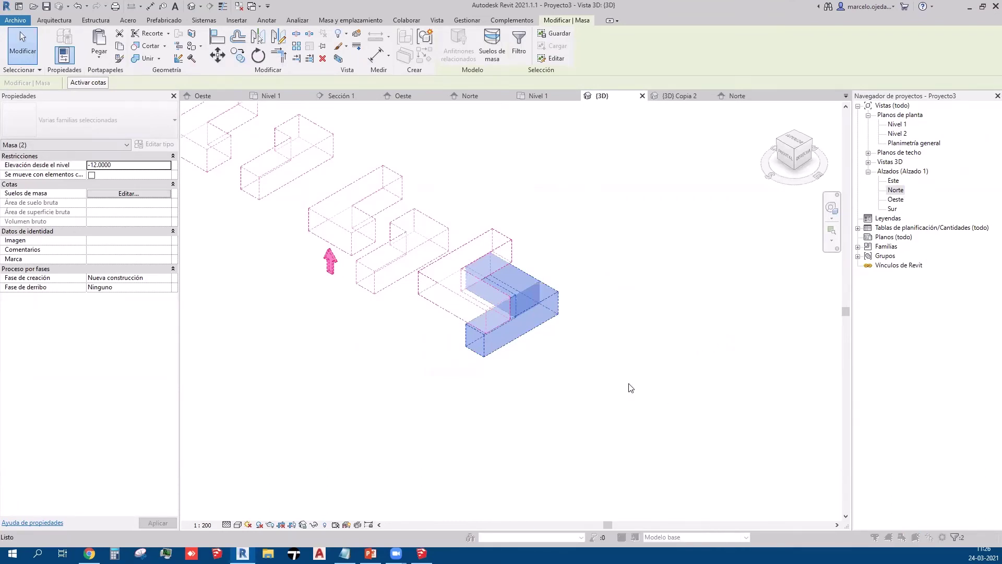
left_click(714, 176)
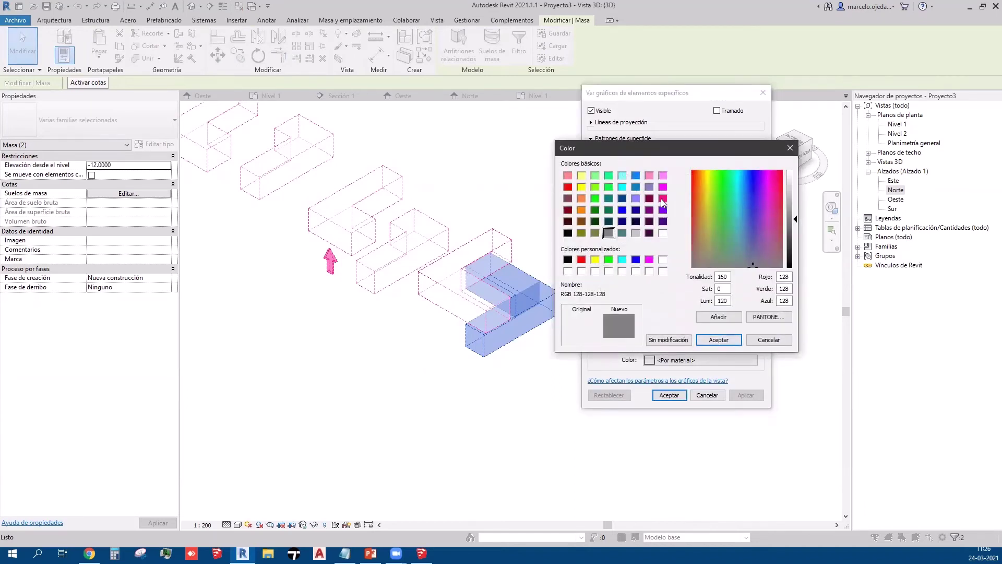
left_click(635, 177)
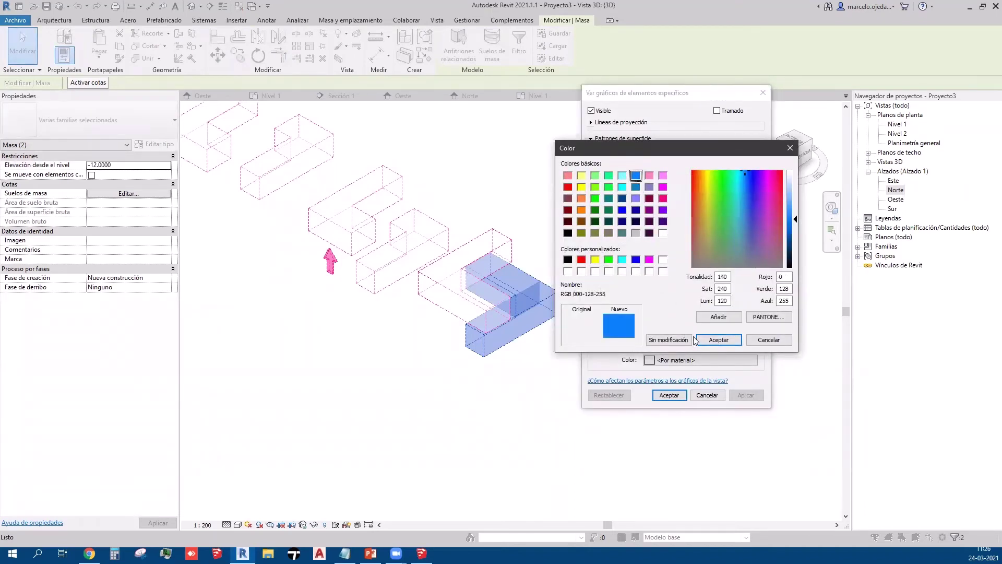
left_click(710, 340)
left_click(709, 159)
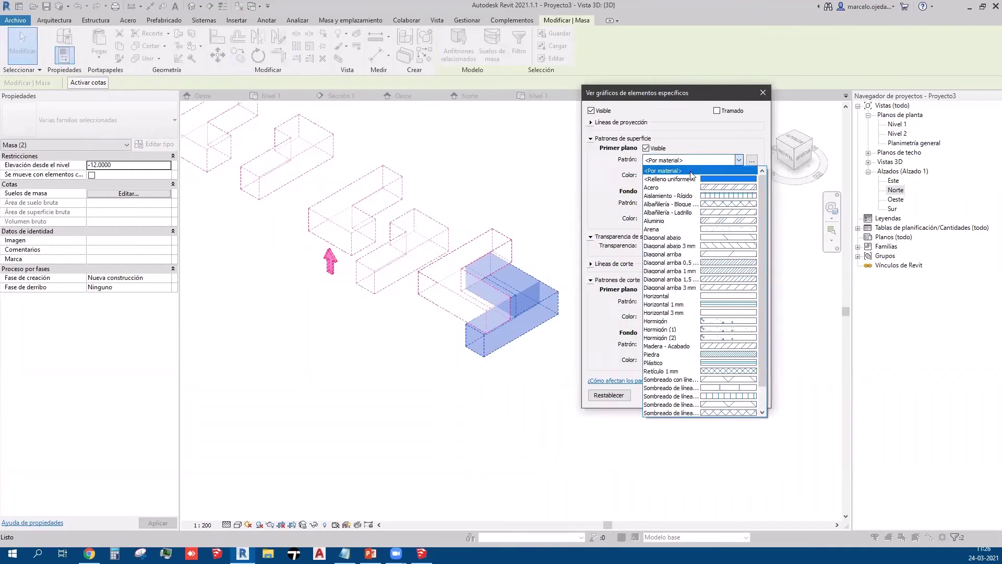
left_click(693, 178)
left_click(746, 396)
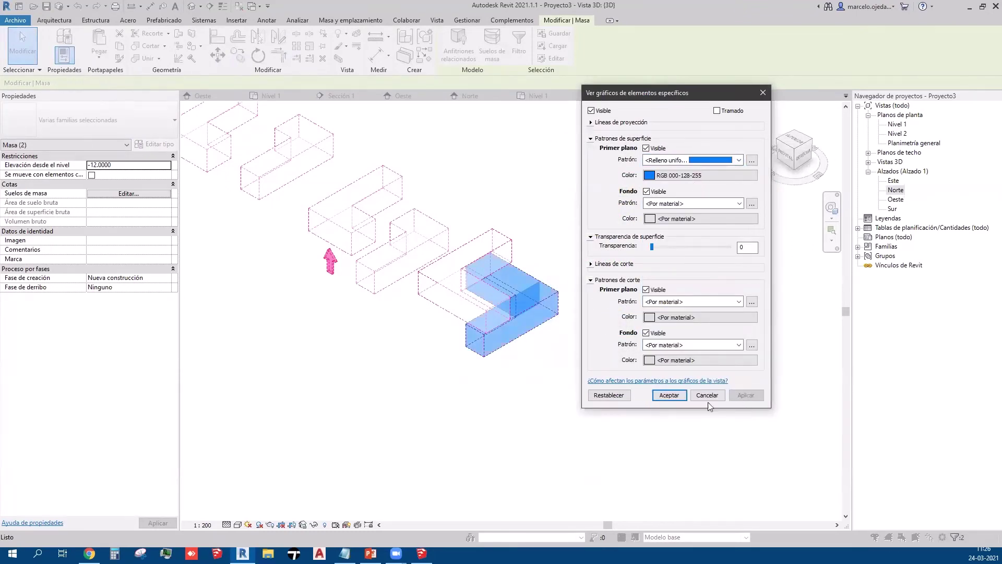
left_click(669, 395)
left_click(633, 448)
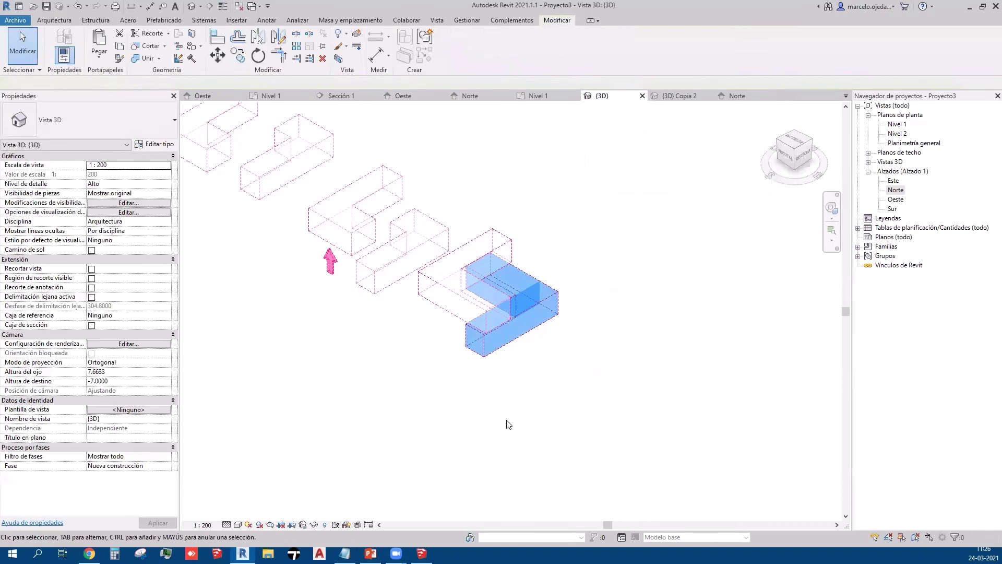
Step: Select the pair of masses behind the blue ones and open their per-element graphic overrides
left_click(437, 289)
key("Escape")
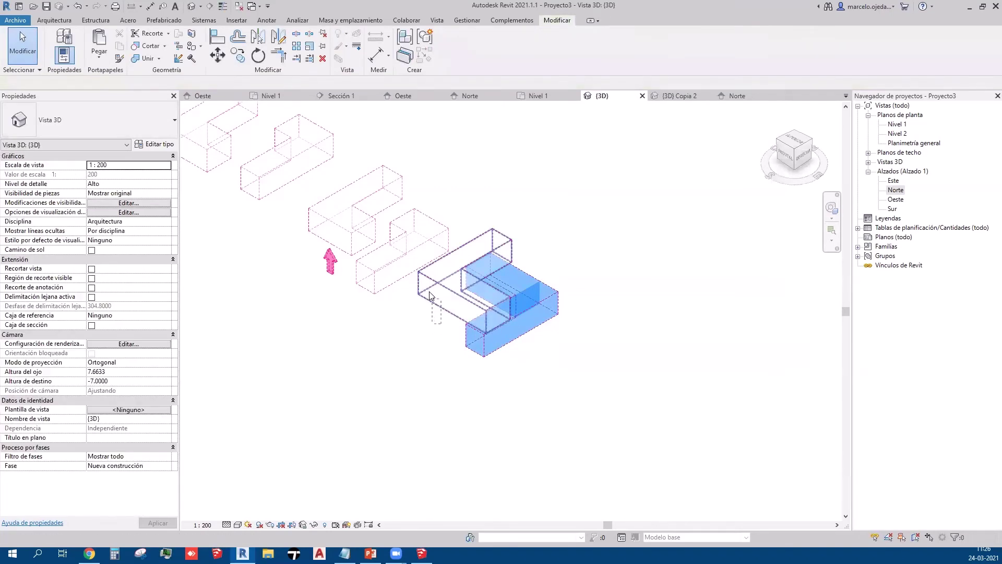
left_click(425, 281)
right_click(426, 281)
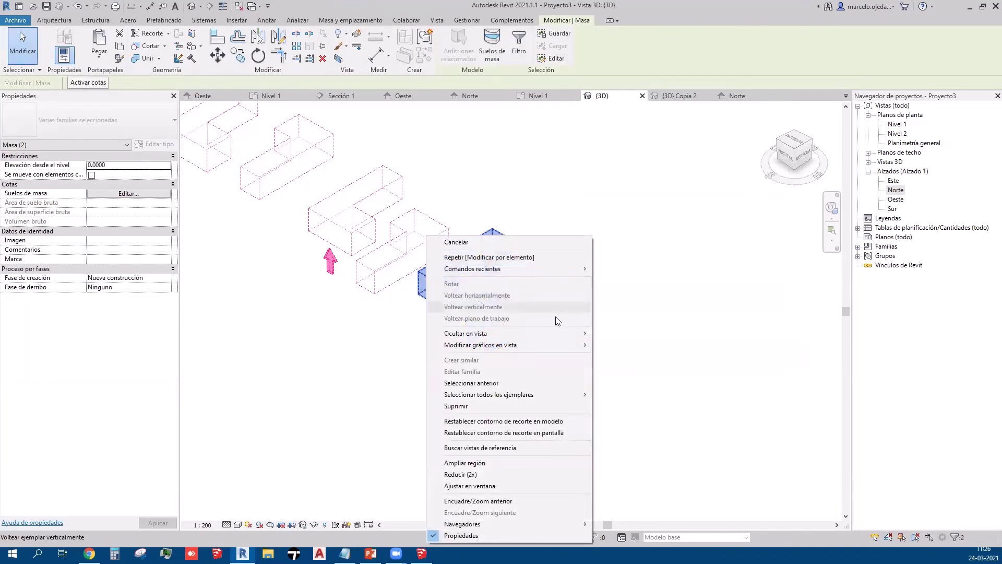
mouse_move(465, 333)
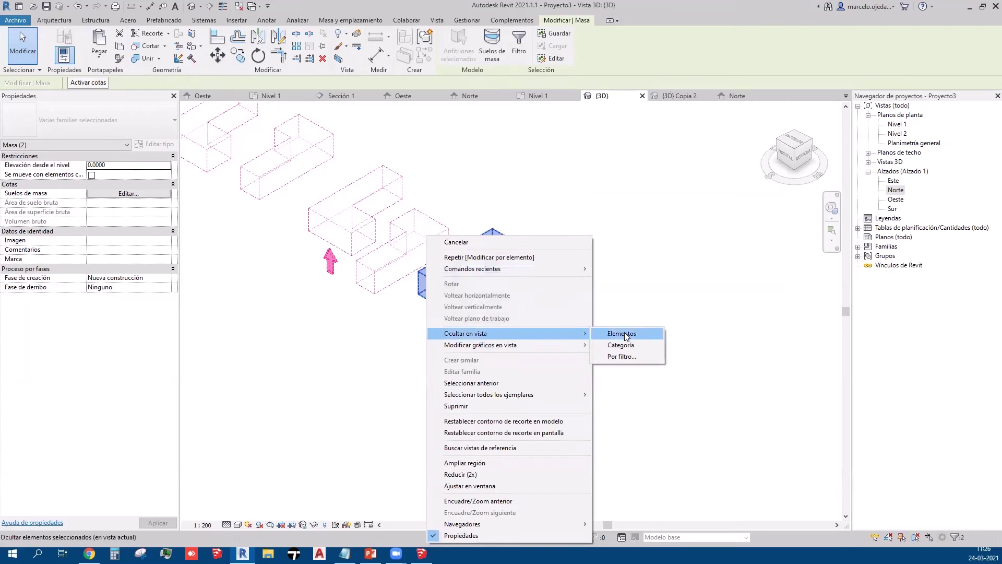
left_click(637, 347)
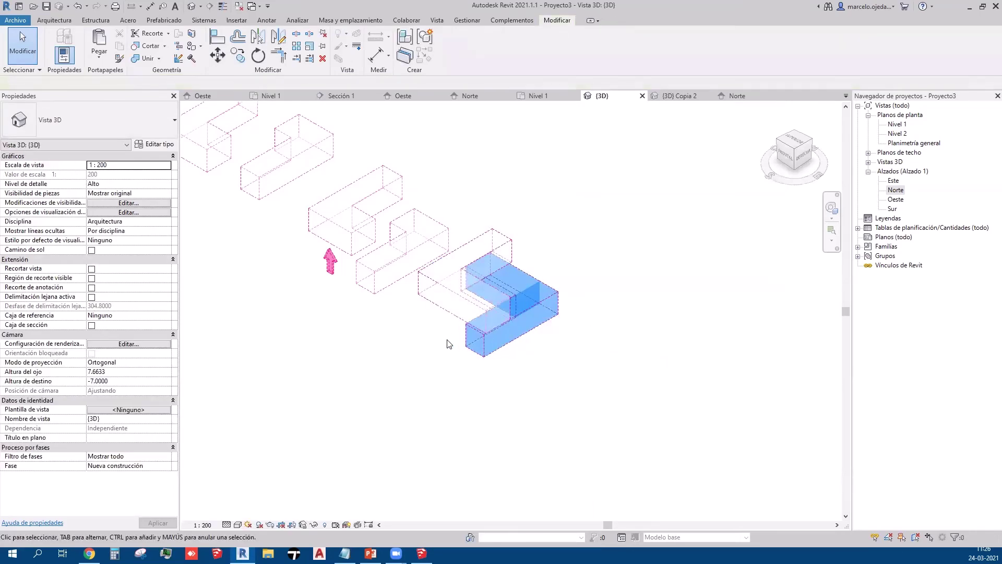
left_click(430, 279)
right_click(430, 279)
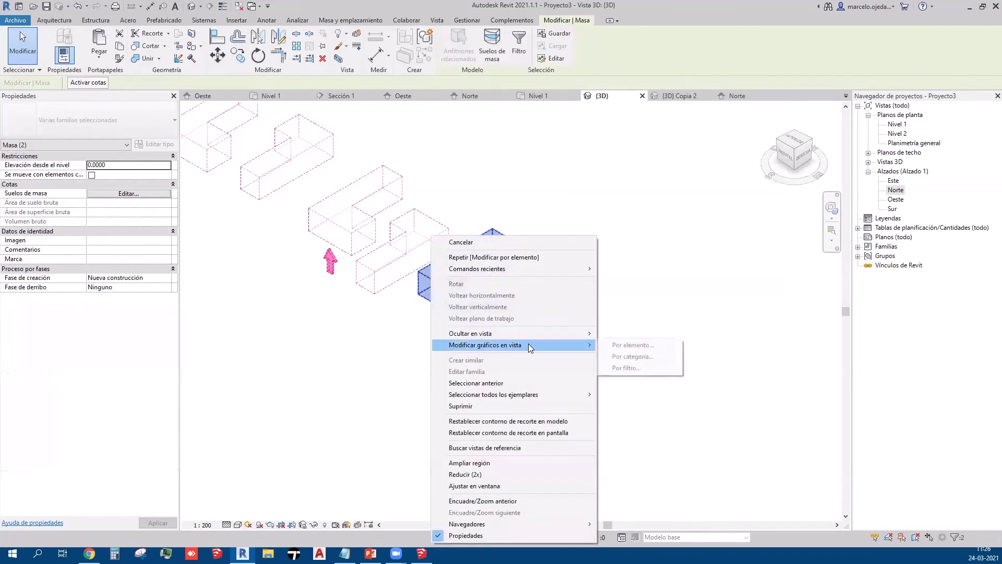
left_click(631, 345)
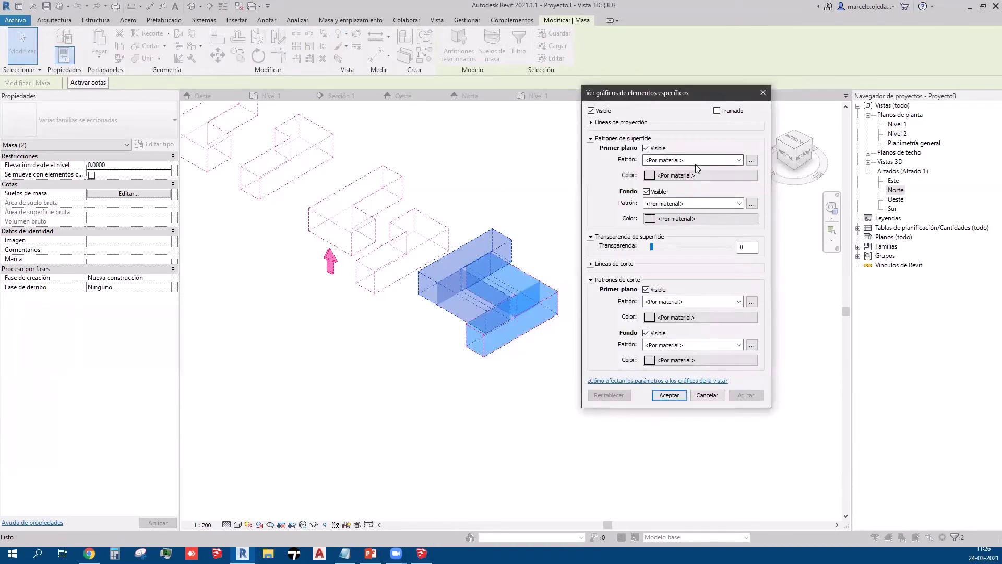
Step: Set a solid magenta (255-000-128) surface fill on that pair
left_click(699, 175)
left_click(663, 198)
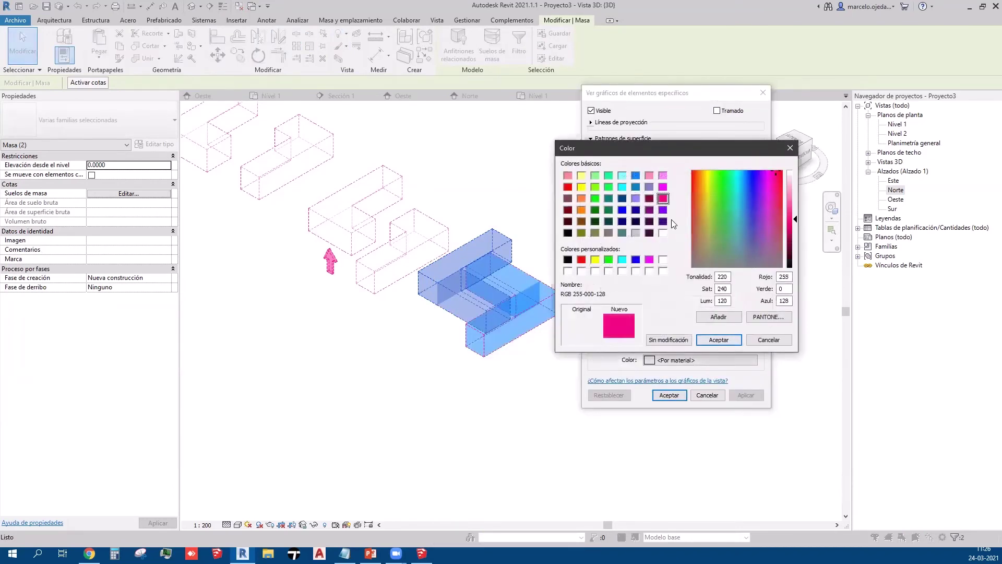
left_click(720, 340)
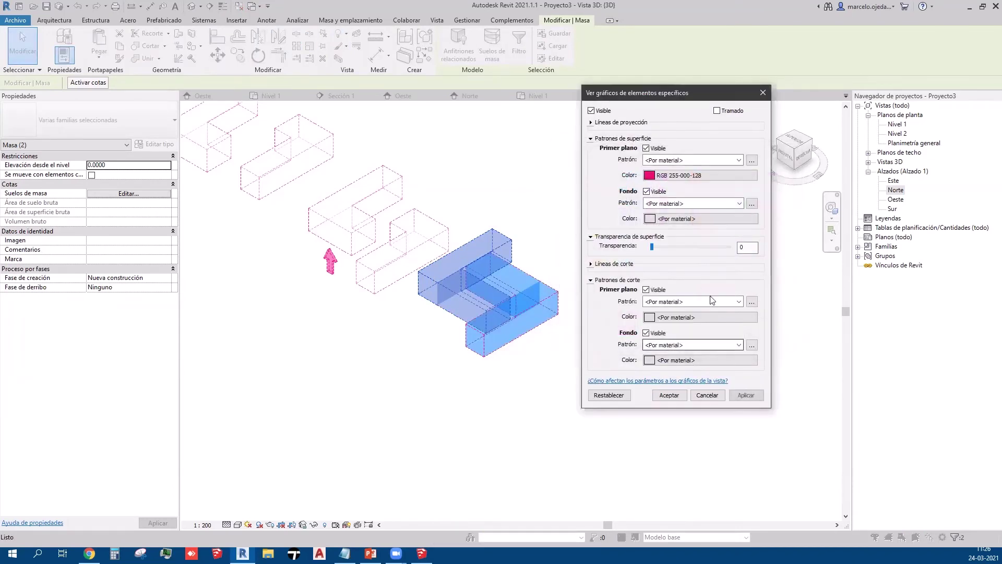
left_click(685, 160)
left_click(722, 332)
left_click(746, 395)
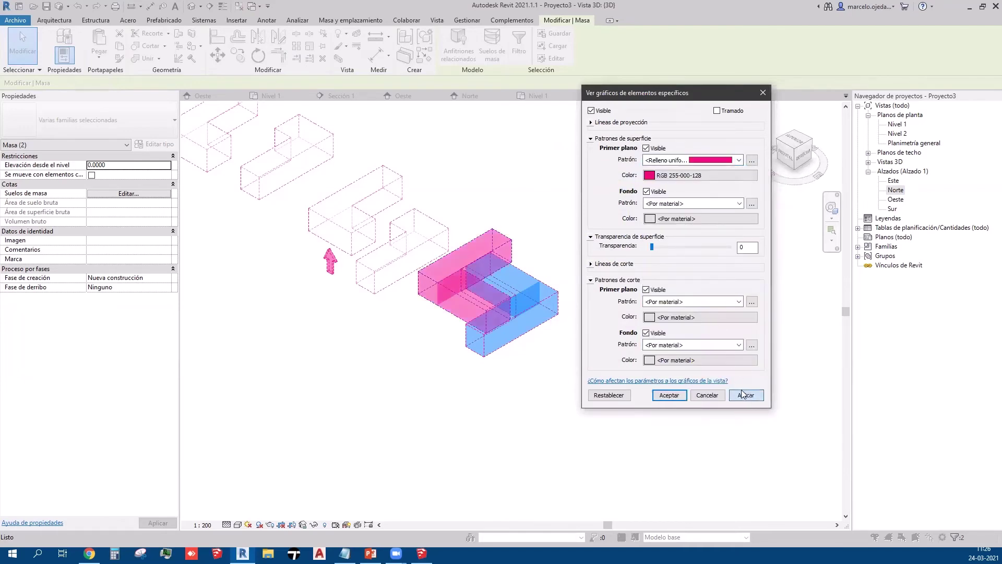
left_click(669, 395)
Step: Rotate the four blue and pink masses by a small angle, then pan the view
scroll(592, 405, "down", 2)
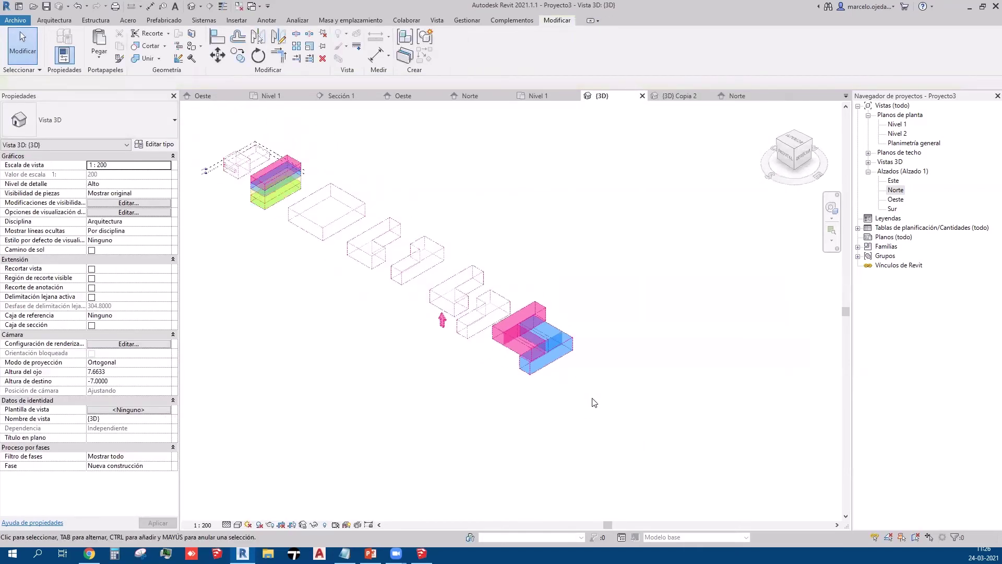
middle_click_drag(617, 443, 642, 463)
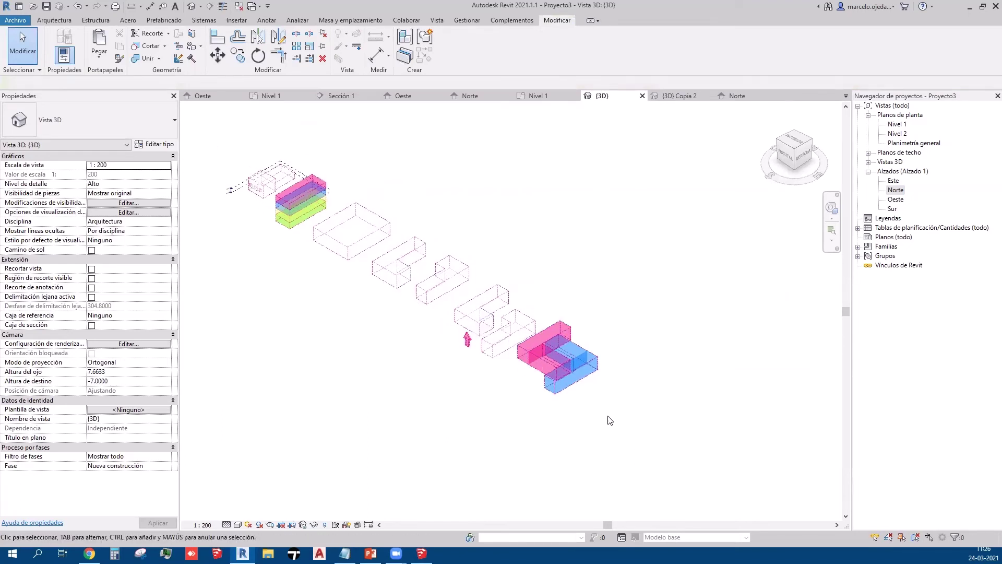
left_click_drag(610, 421, 544, 329)
scroll(548, 344, "up", 2)
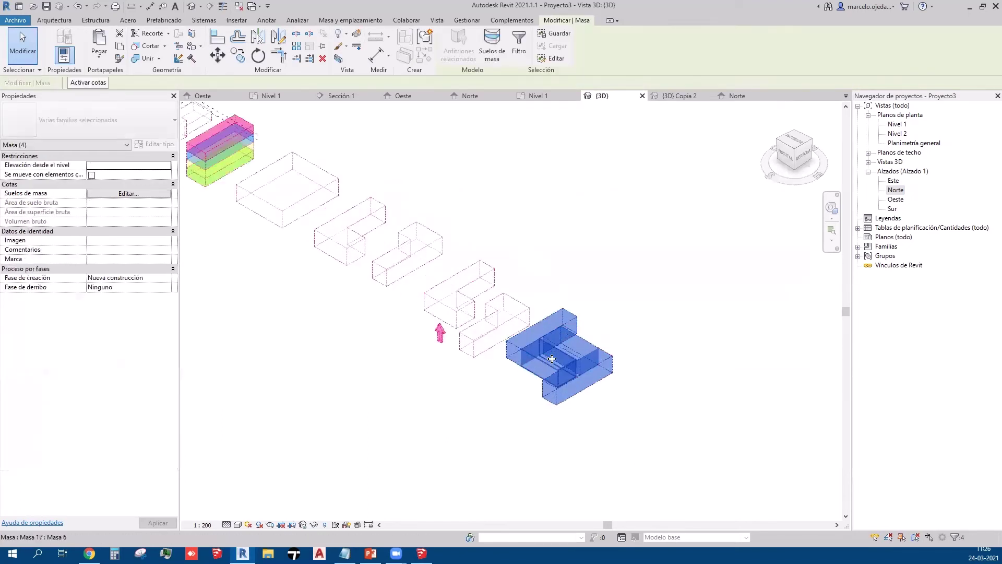
left_click(258, 55)
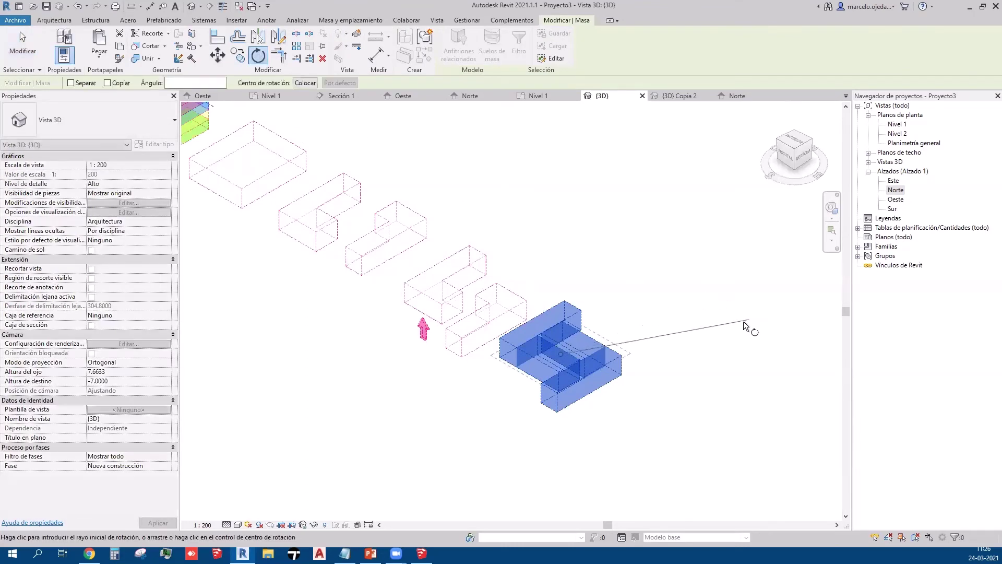
left_click(743, 322)
left_click(704, 307)
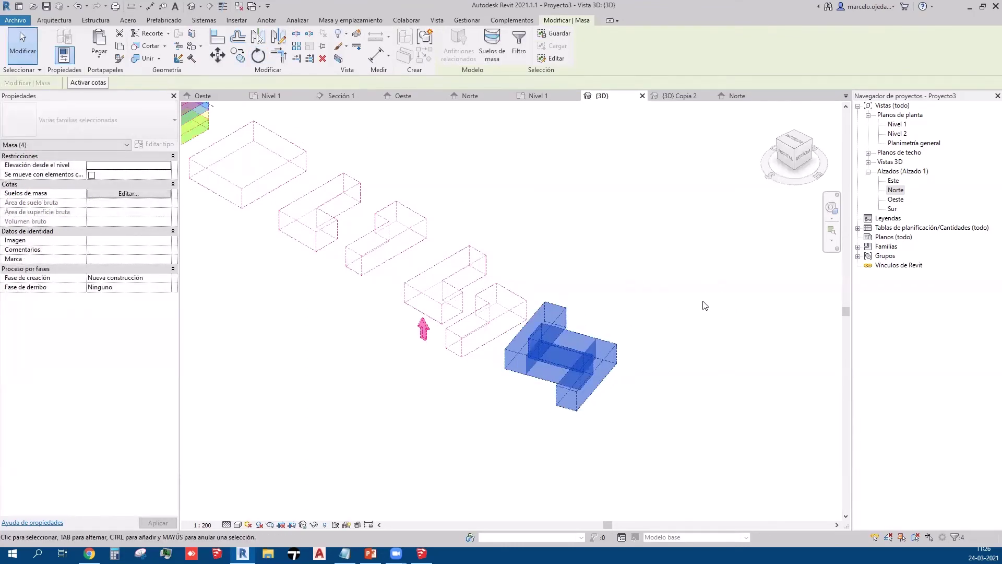
left_click(705, 306)
scroll(718, 412, "down", 2)
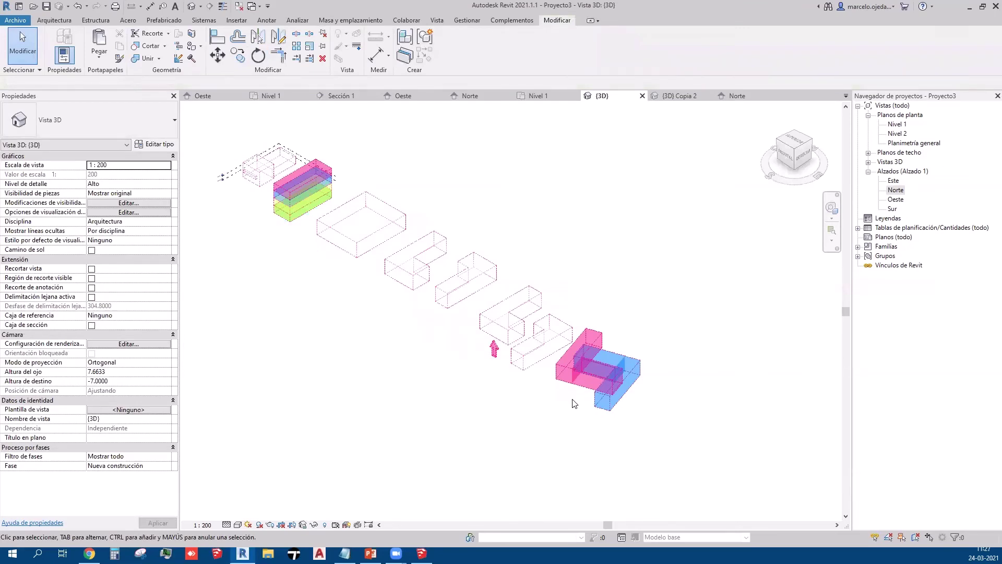
middle_click_drag(625, 473, 603, 442)
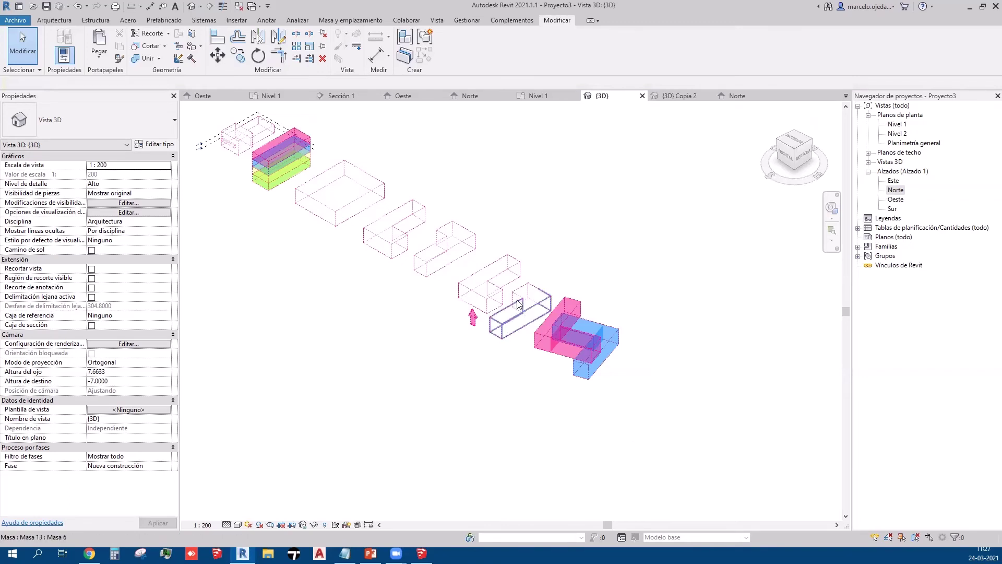
middle_click_drag(681, 425, 647, 403)
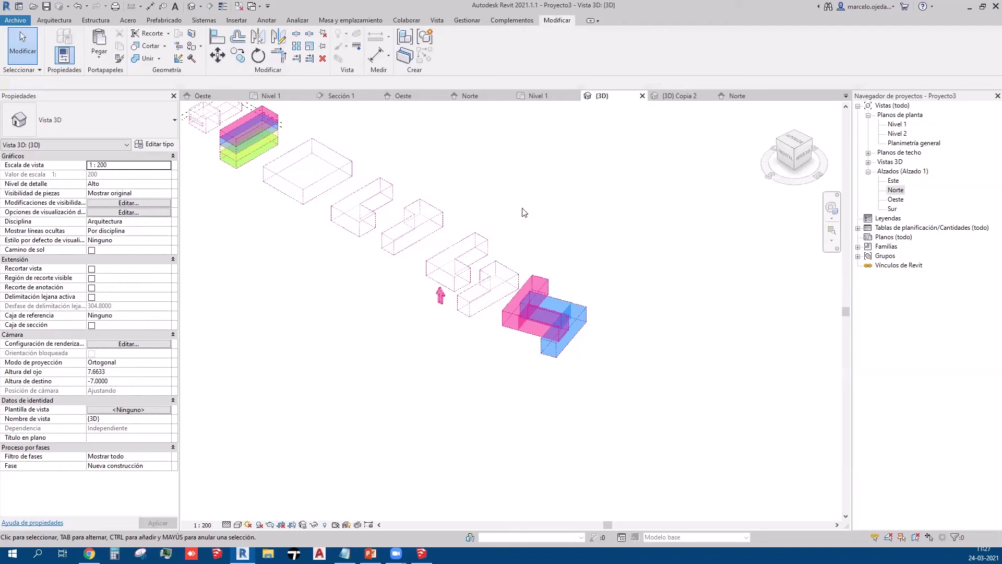
Step: In the Norte elevation, raise Nivel 2 from 3.00 to 5.40
double_click(894, 191)
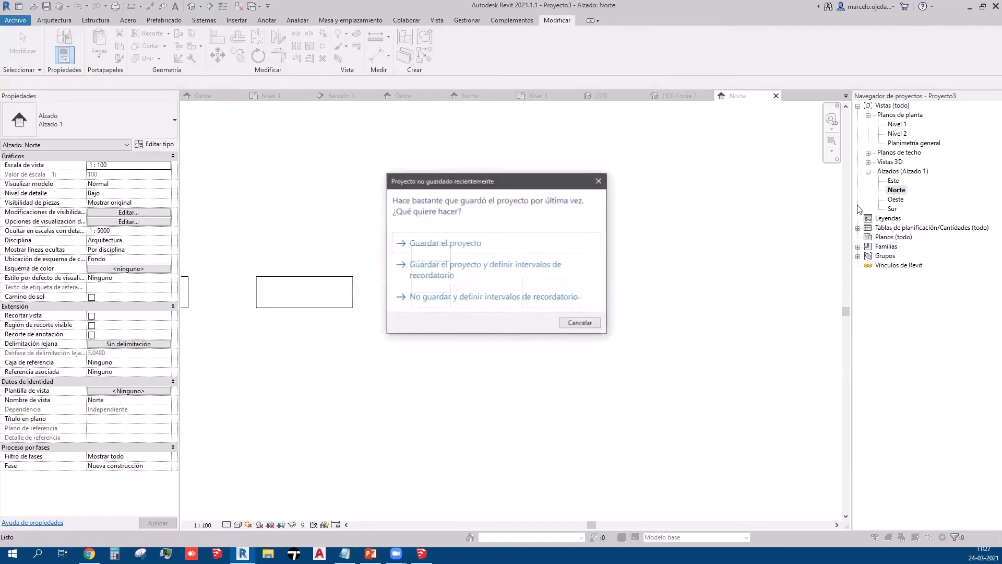
left_click(599, 181)
scroll(698, 253, "up", 3)
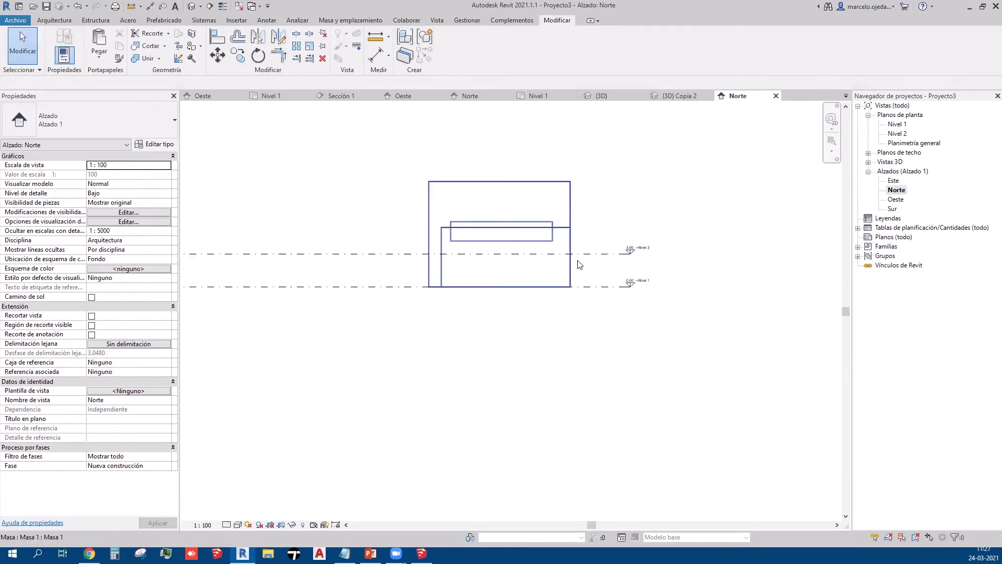
left_click(590, 254)
left_click_drag(592, 254, 593, 230)
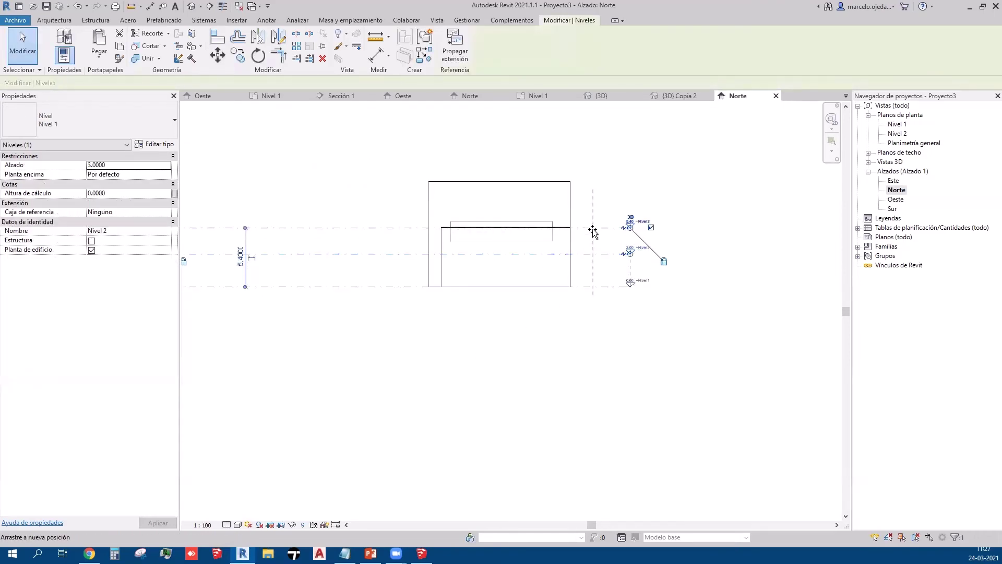
Step: Copy levels to create Nivel 3 5.000 above, then Nivel 4 3.700 above it
left_click(237, 54)
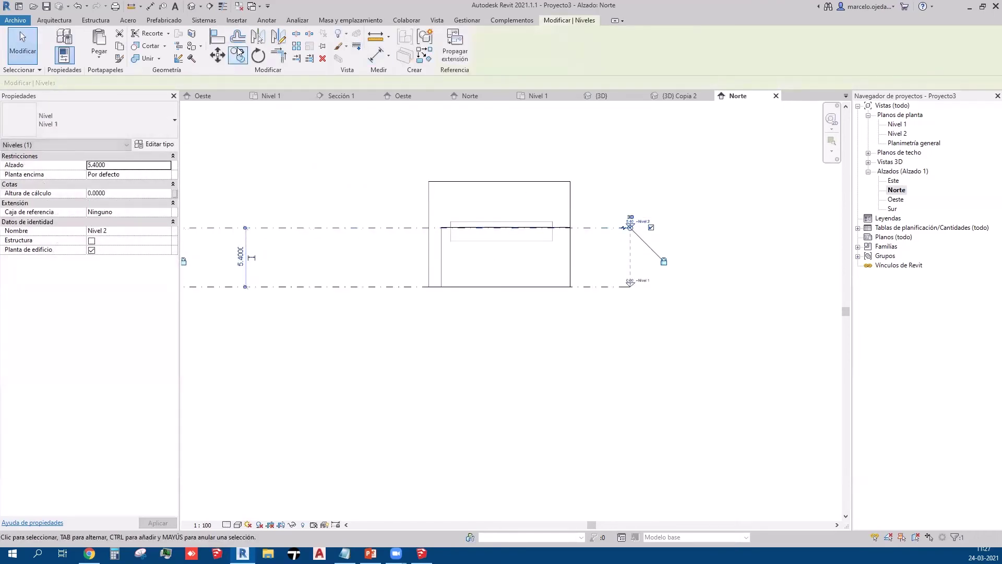
left_click(361, 228)
left_click(363, 173)
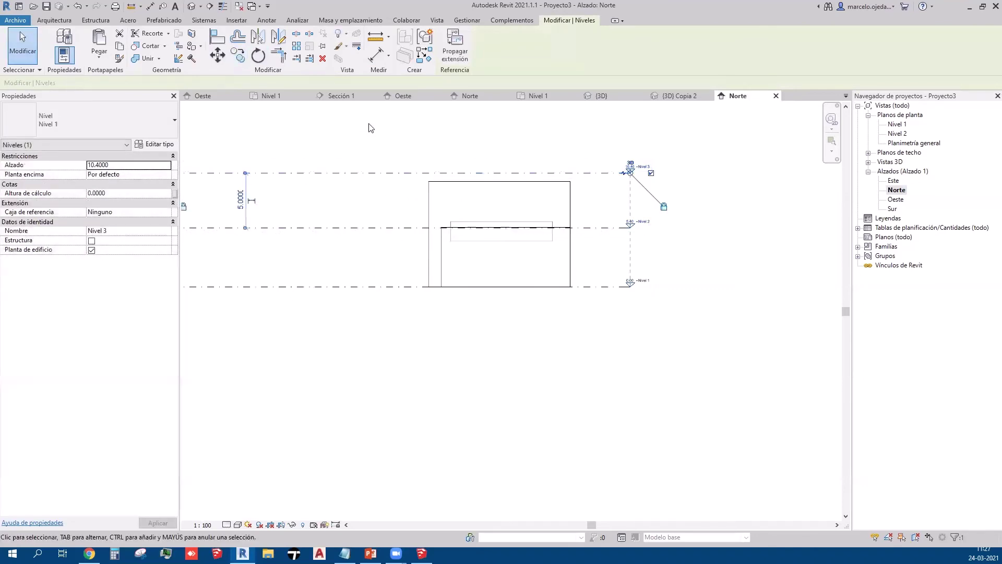
left_click(237, 55)
left_click(335, 173)
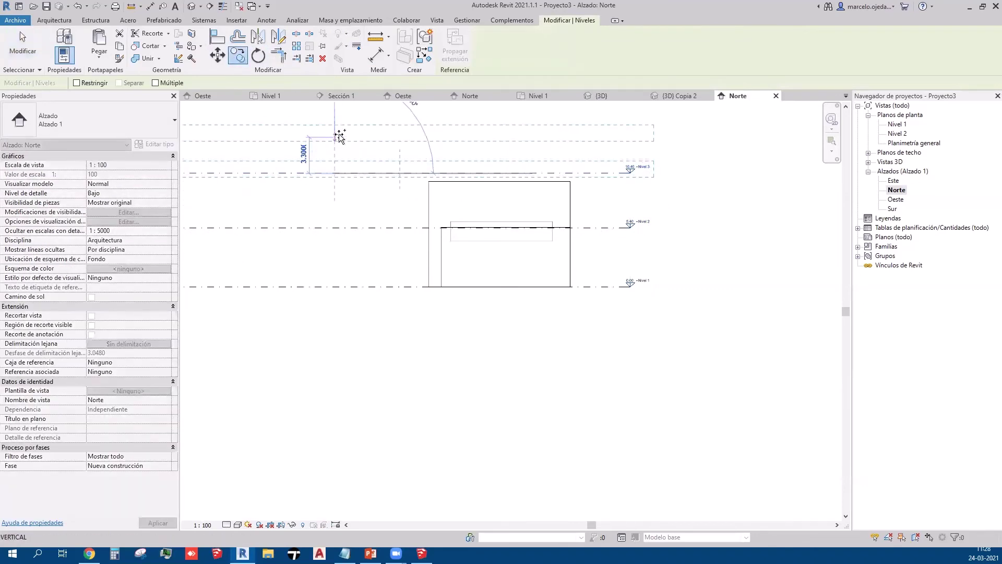
left_click(331, 132)
left_click(40, 53)
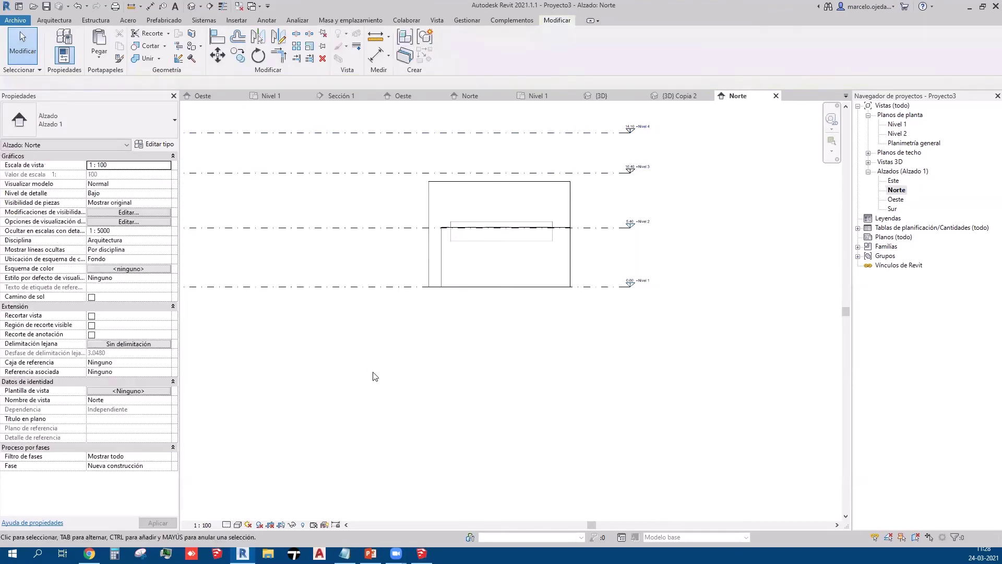
Step: Raise the first mass's top face onto the Nivel 3 line
left_click(497, 181)
left_click_drag(499, 177, 499, 173)
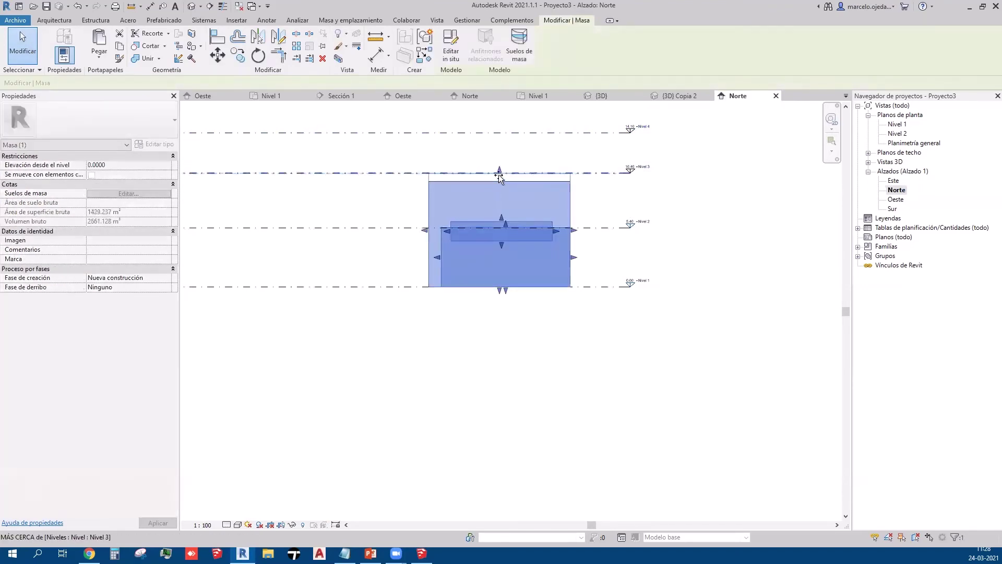
left_click(416, 157)
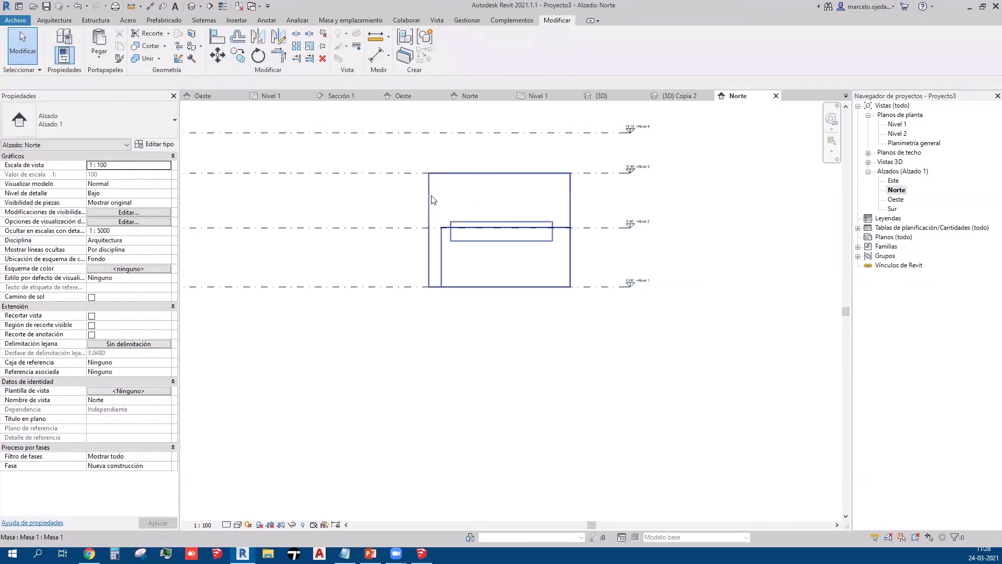
left_click(372, 190)
middle_click_drag(348, 284, 714, 332)
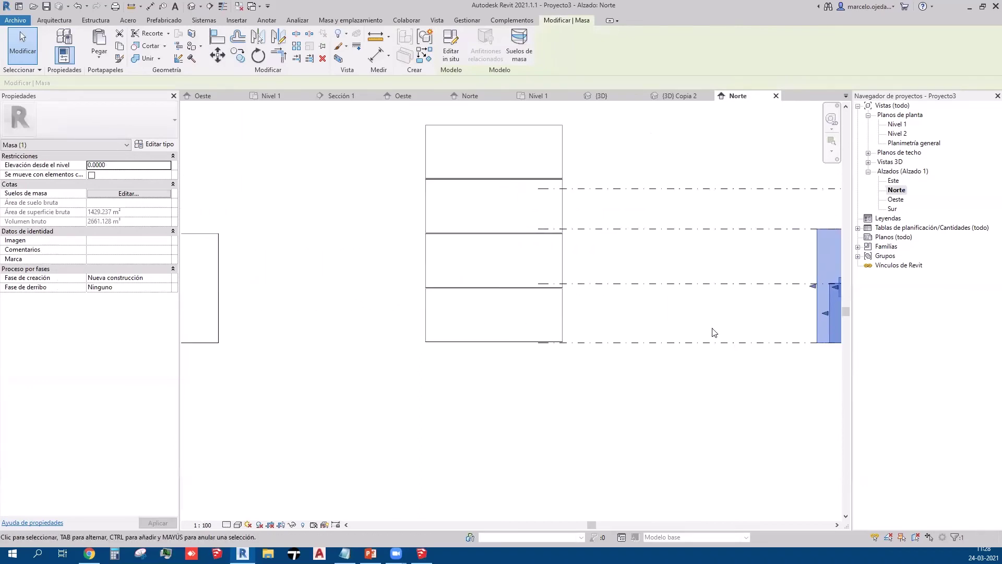
Step: Copy Nivel 4 up 3.700 to create Nivel 5
left_click(578, 188)
left_click(238, 55)
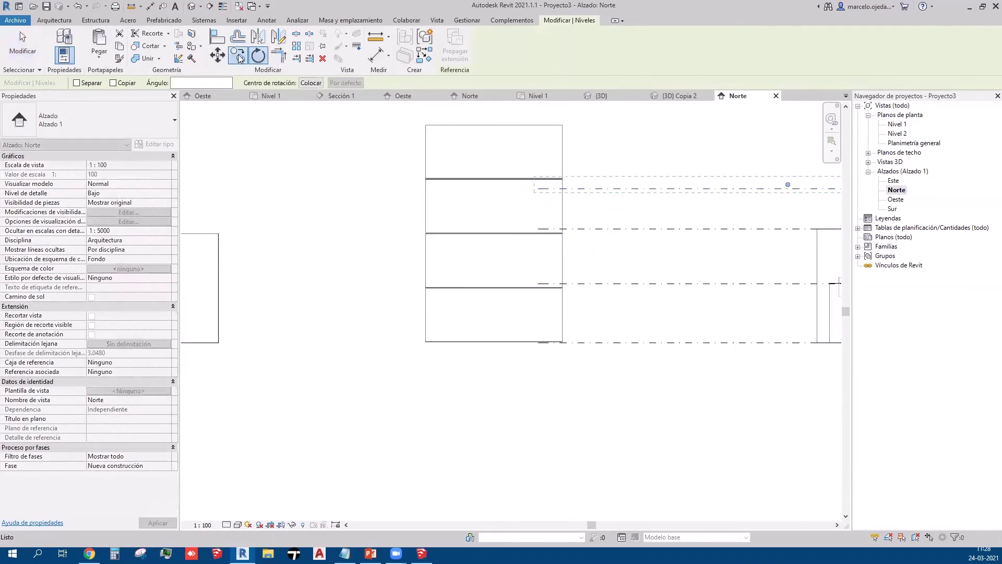
left_click(622, 229)
left_click(621, 188)
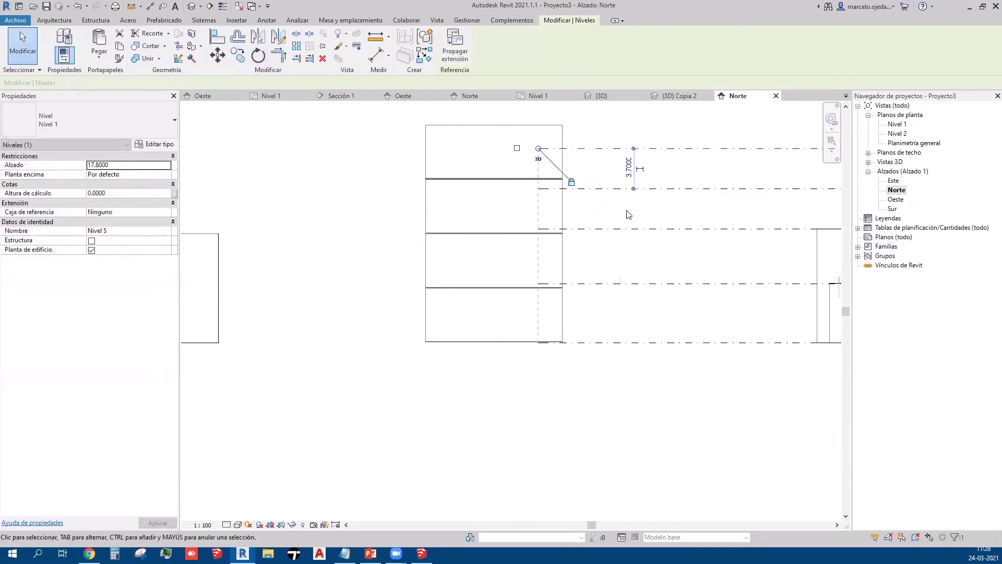
left_click(574, 160)
Step: Lower the top mass's upper face to the Nivel 5 line
left_click(494, 148)
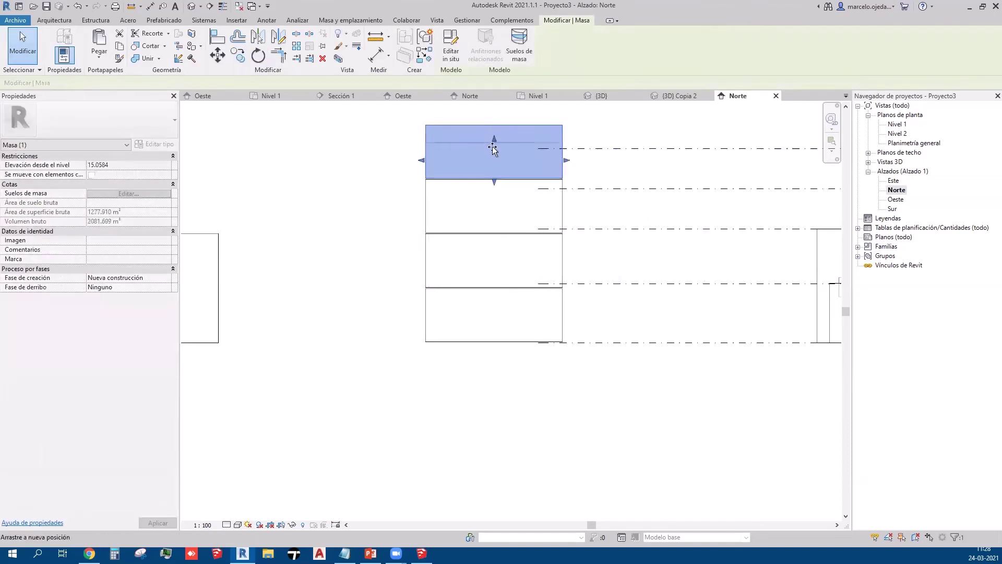
left_click_drag(493, 149, 336, 151)
left_click(632, 148)
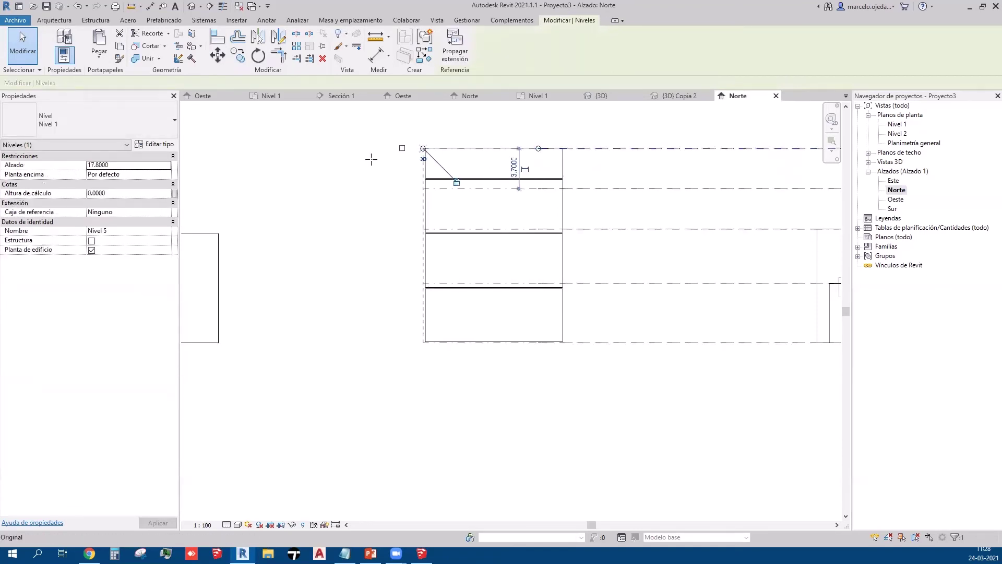
left_click(653, 179)
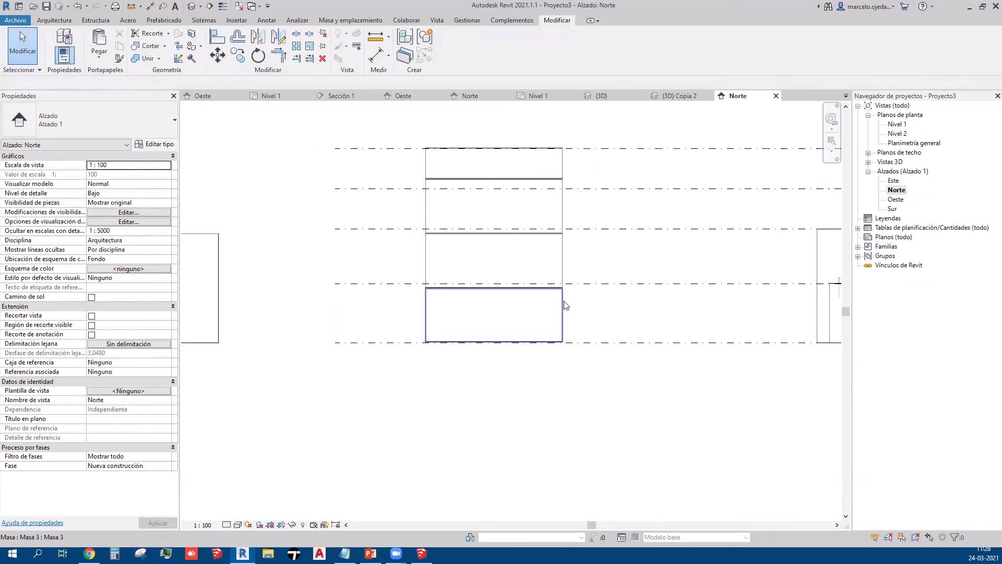
left_click(511, 289)
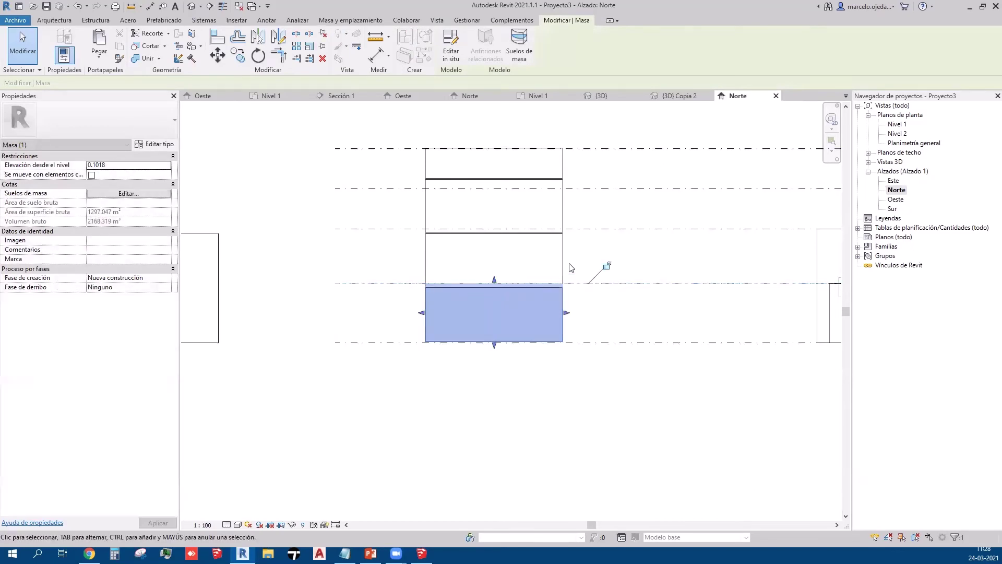
left_click(600, 265)
Step: Fit the middle mass so its top and bottom snap to one storey's level lines
left_click(567, 268)
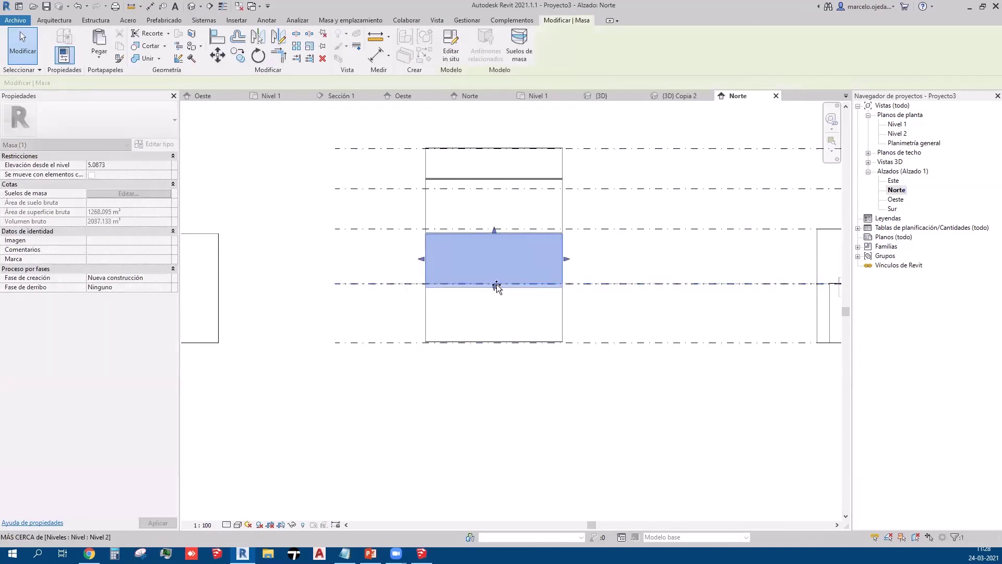
left_click_drag(492, 229, 567, 211)
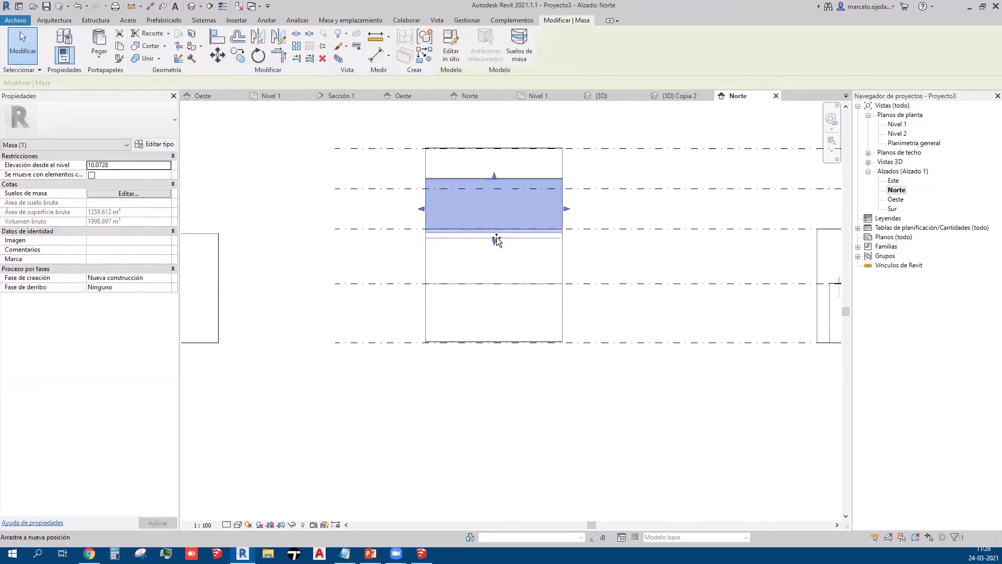
left_click_drag(497, 236, 497, 231)
left_click(616, 214)
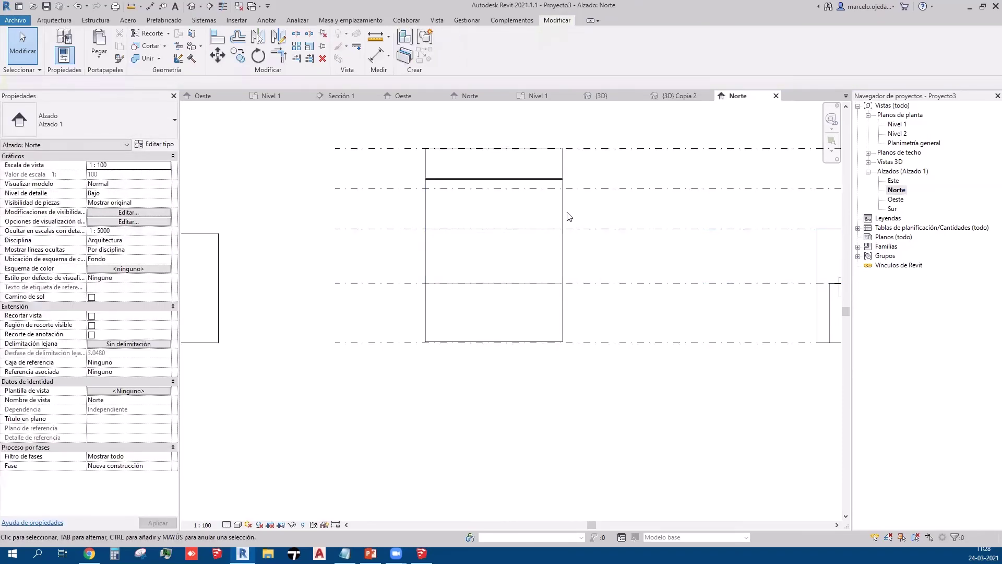
left_click(492, 182)
left_click_drag(492, 182, 491, 188)
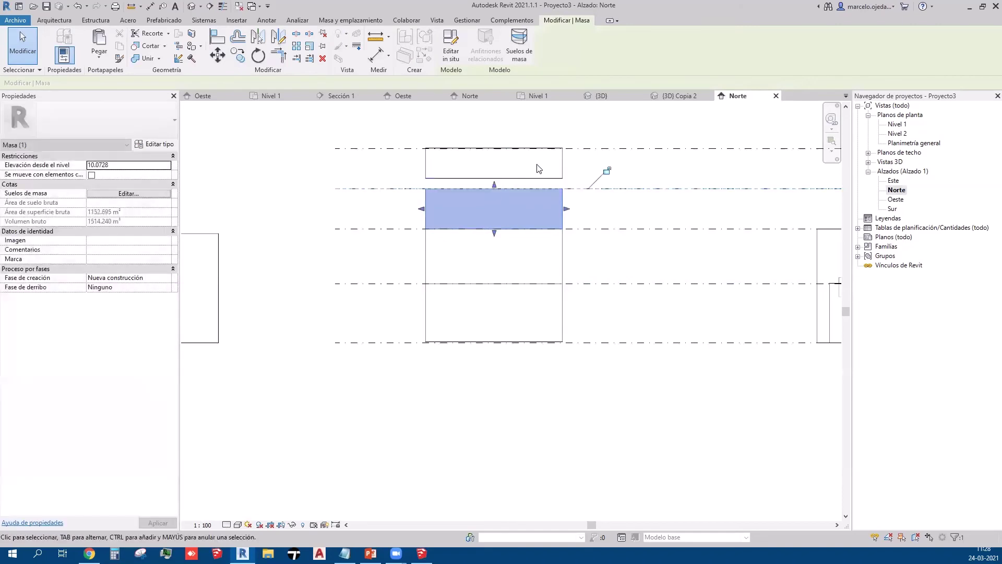
left_click_drag(494, 226, 492, 186)
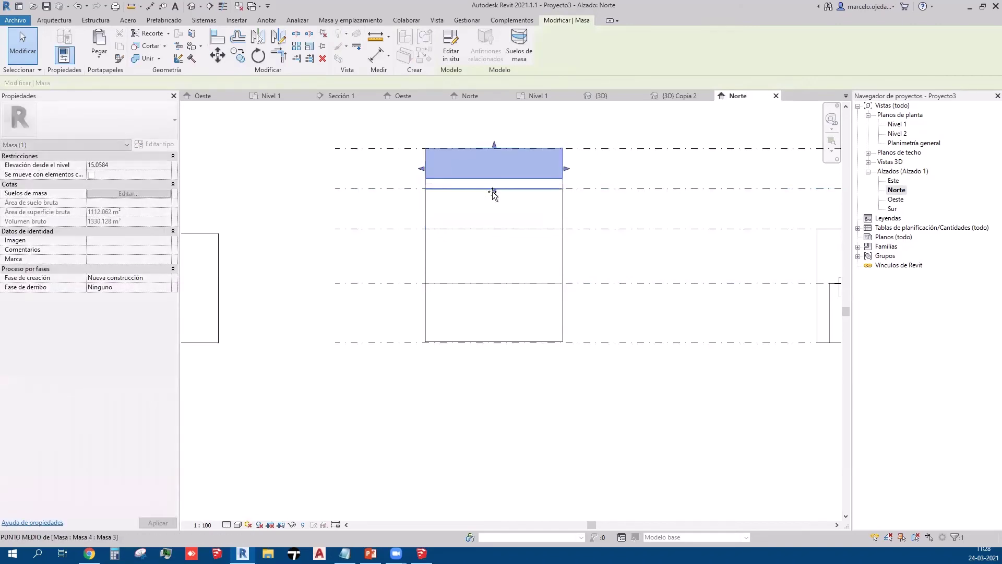
left_click(608, 266)
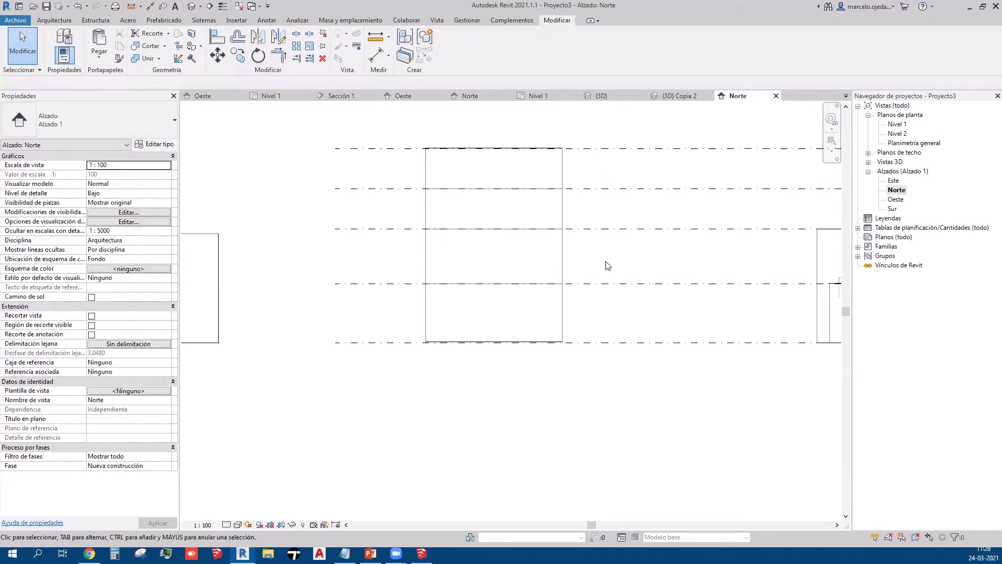
Step: Draw two vertical reference planes along the tower's left and right edges in the Norte elevation
left_click(266, 21)
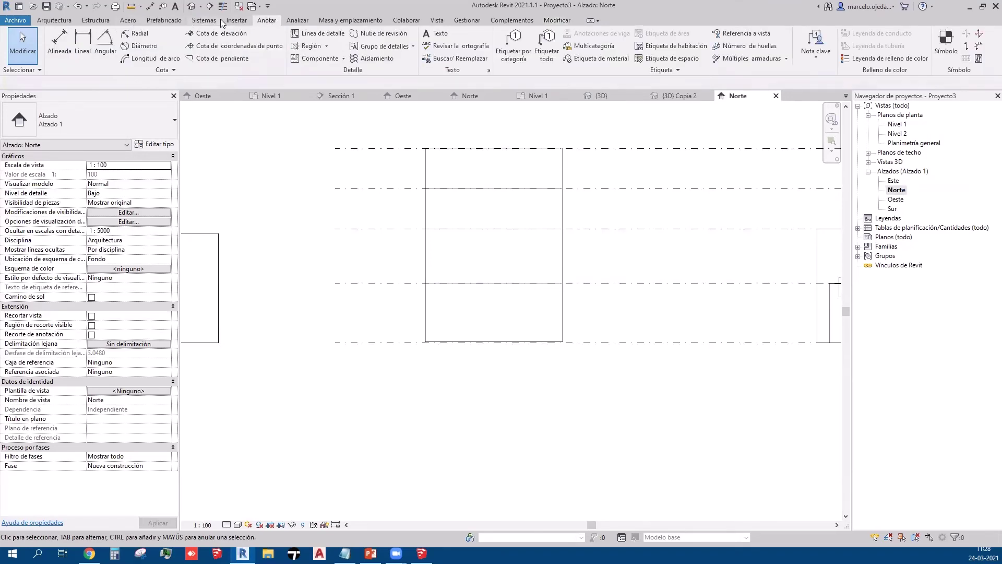
left_click(61, 22)
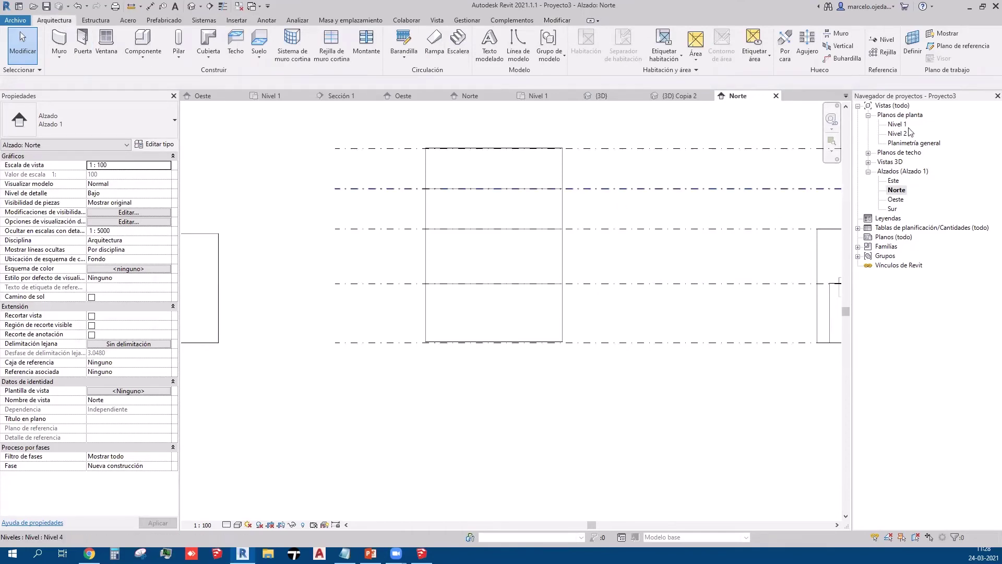
left_click(963, 45)
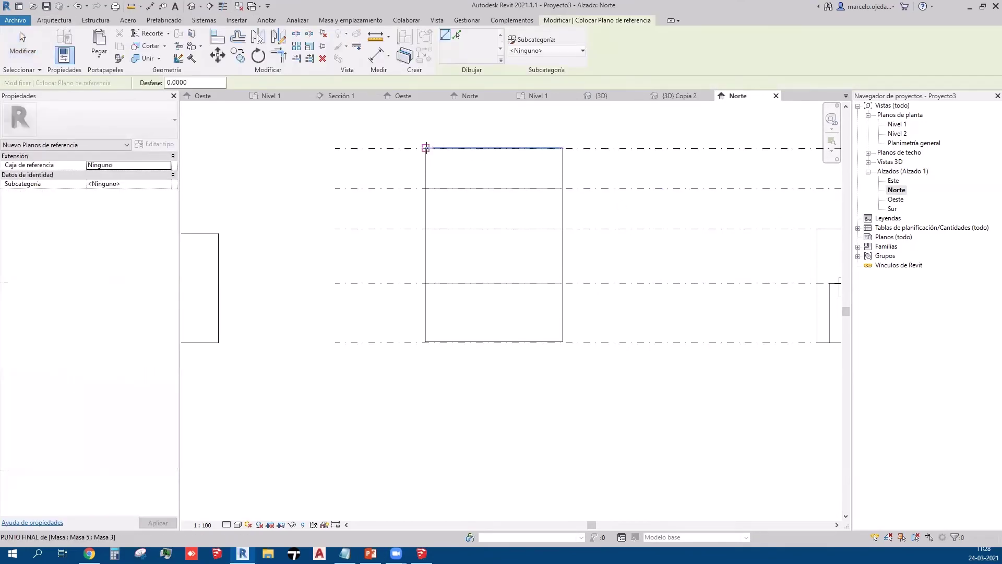
left_click(425, 148)
left_click(425, 408)
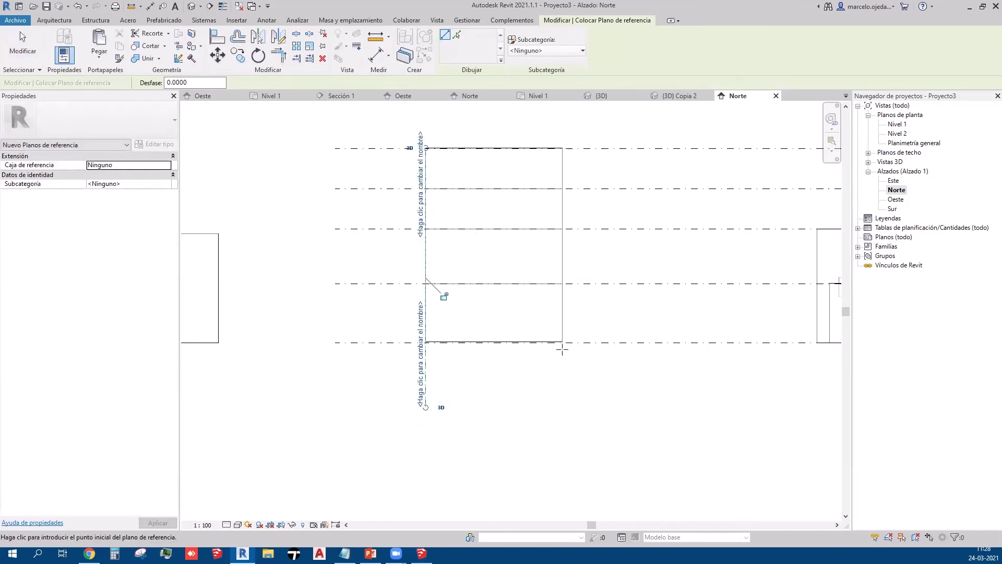
left_click(562, 342)
left_click(562, 115)
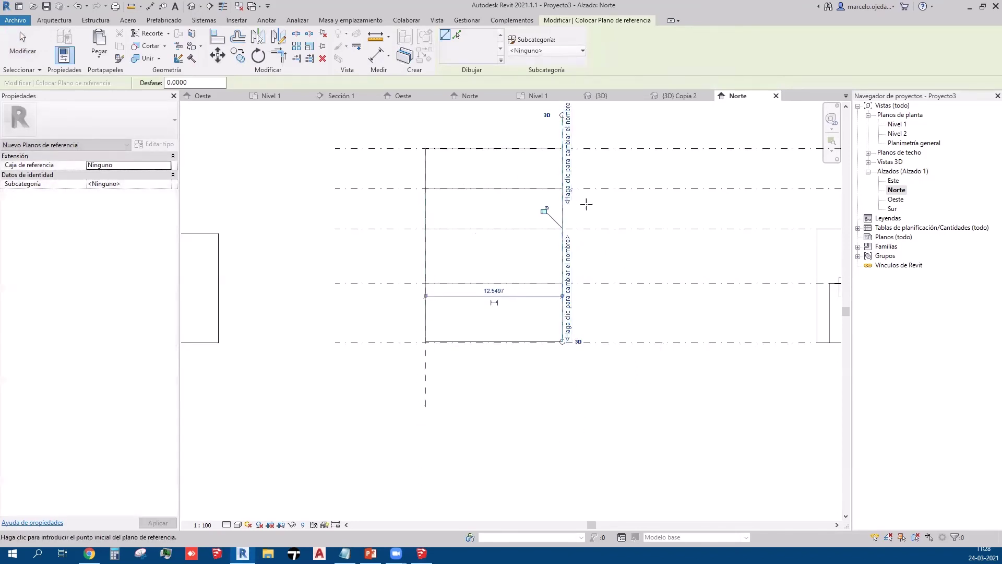
key("Escape")
key("Escape")
left_click(563, 330)
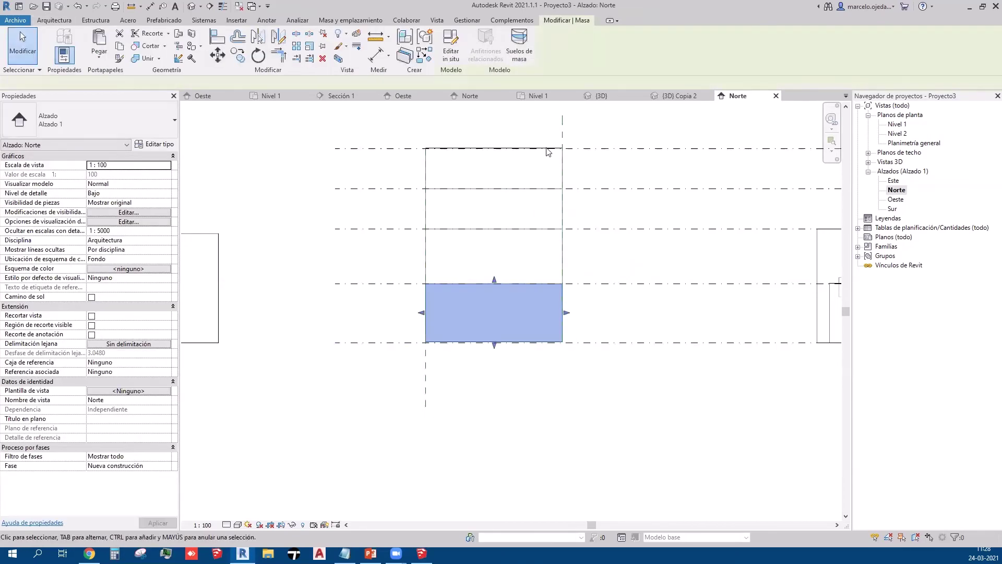
left_click(562, 397)
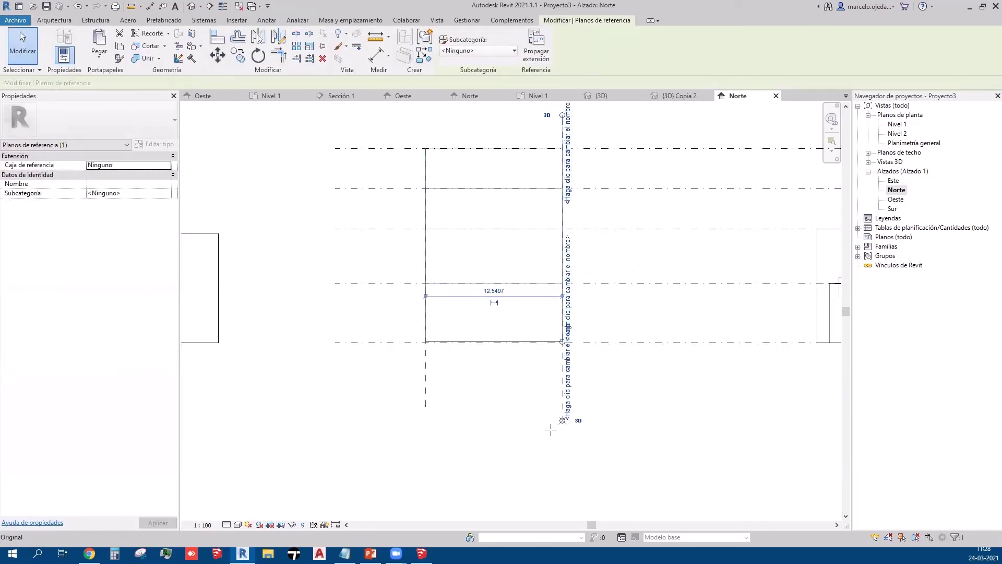
Step: Copy both reference planes 32.0000 to the left onto the long mass
scroll(756, 378, "down", 2)
left_click_drag(678, 409, 519, 384)
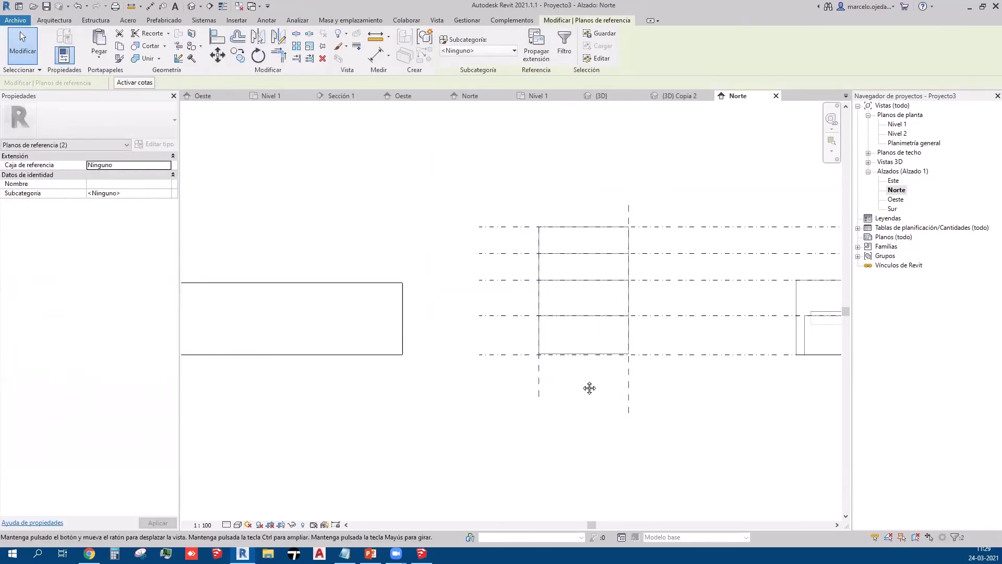
middle_click_drag(589, 388, 666, 351)
scroll(594, 326, "down", 2)
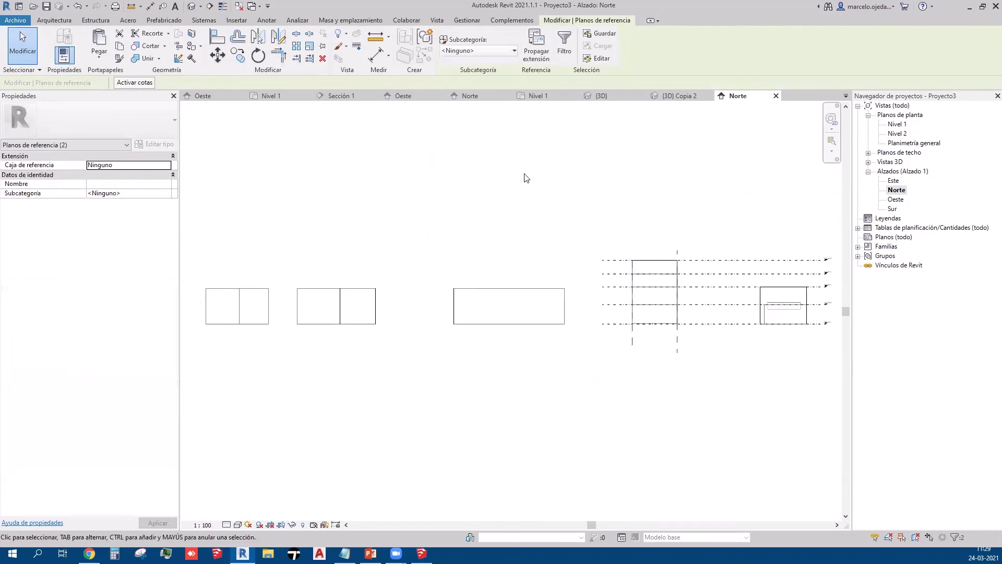
left_click(238, 54)
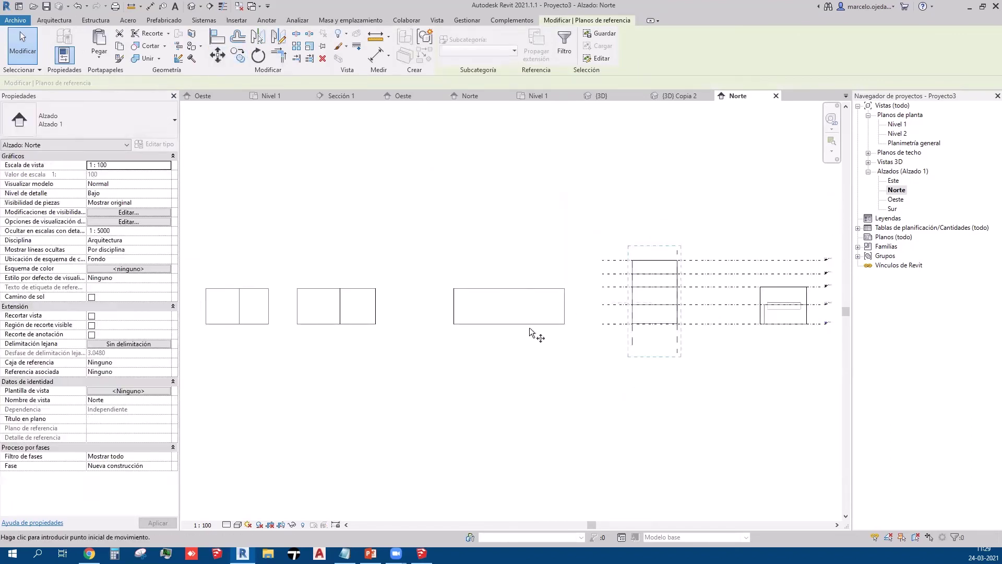
left_click(661, 358)
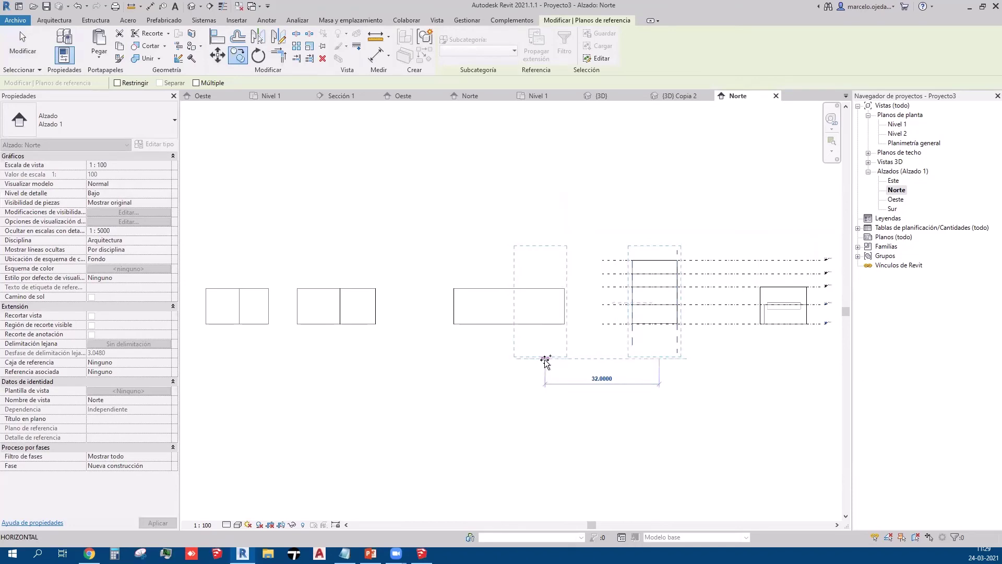
left_click(546, 364)
key("Escape")
Step: Stretch the long mass's left and right faces onto the copied reference planes
left_click(559, 313)
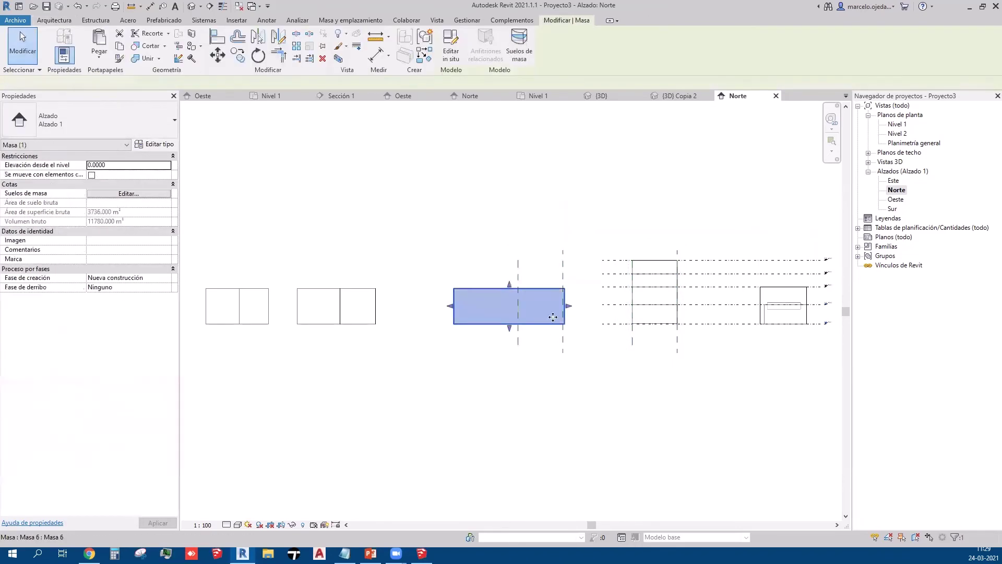
scroll(561, 308, "up", 4)
scroll(576, 307, "up", 1)
left_click_drag(573, 307, 566, 307)
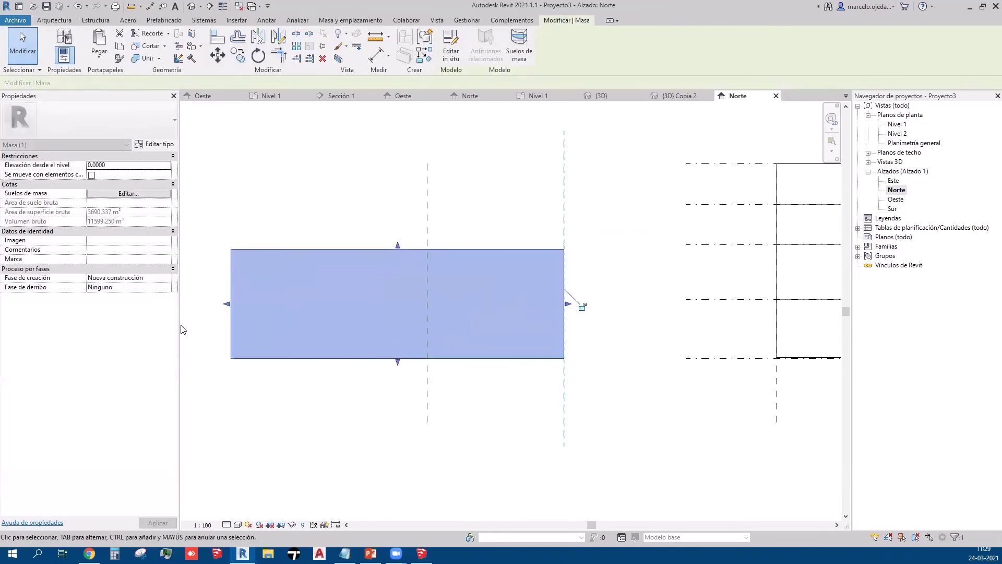
left_click_drag(227, 304, 427, 307)
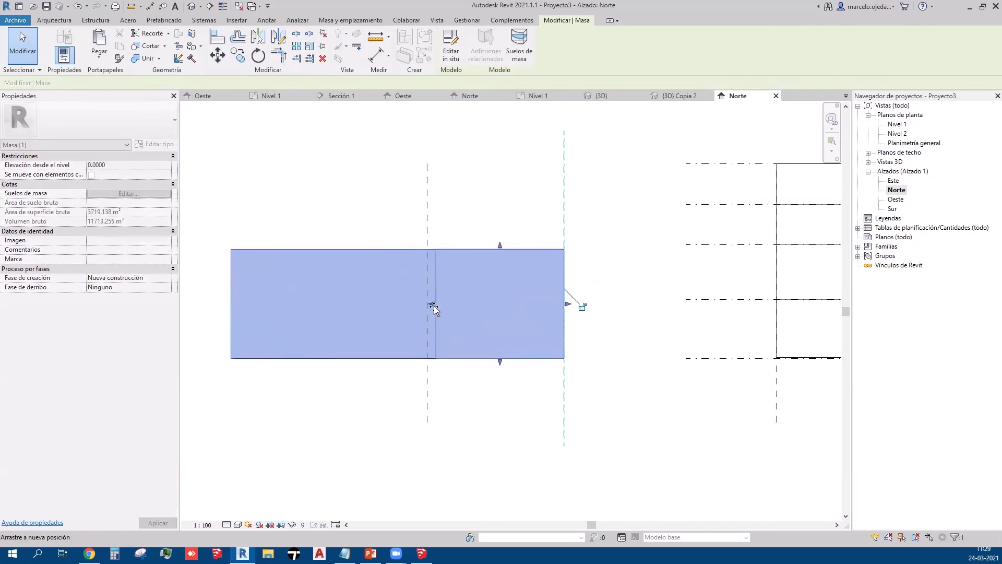
key("Escape")
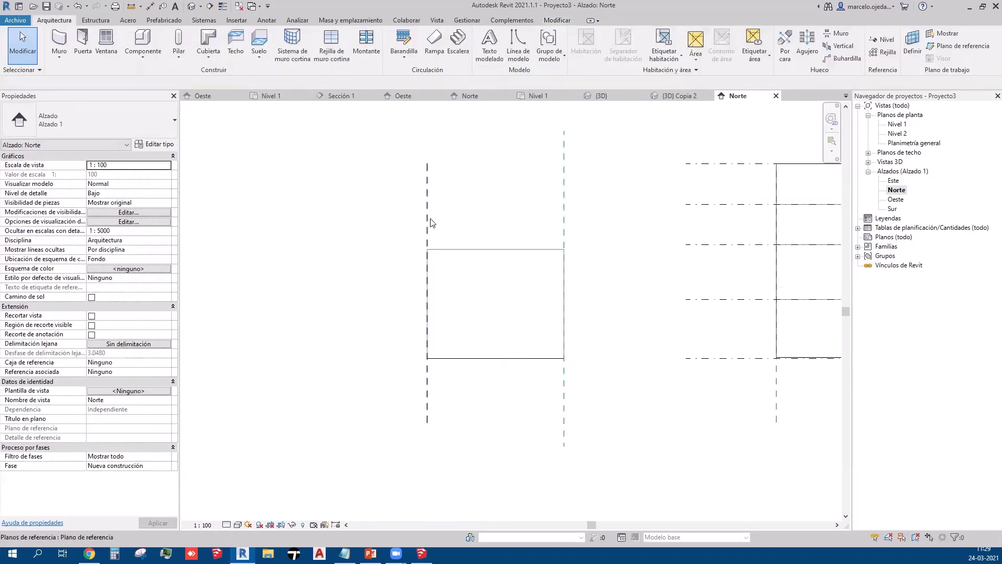
Step: Set the distance between the two reference planes to 15
left_click(427, 218)
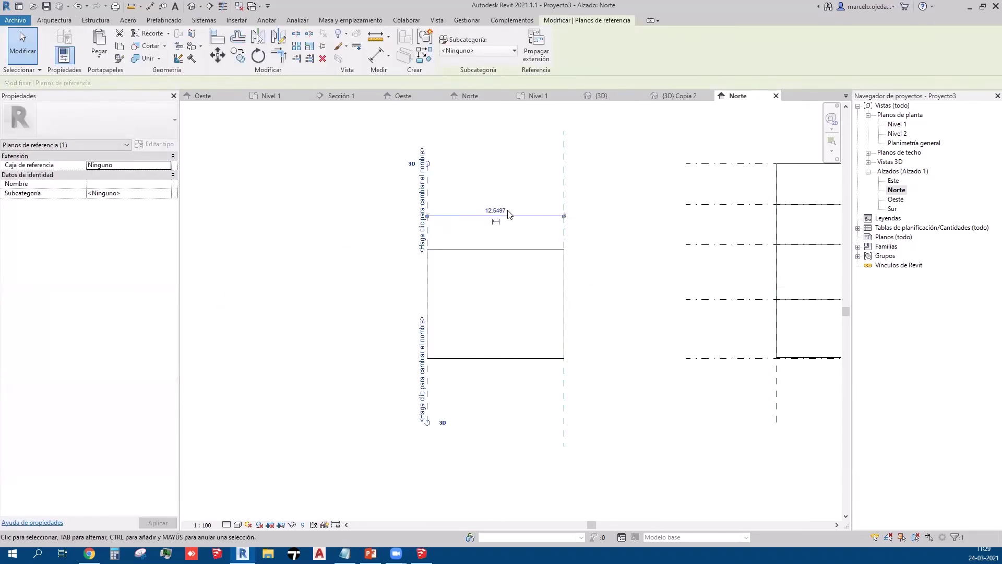
left_click(502, 210)
type("15")
key("Return")
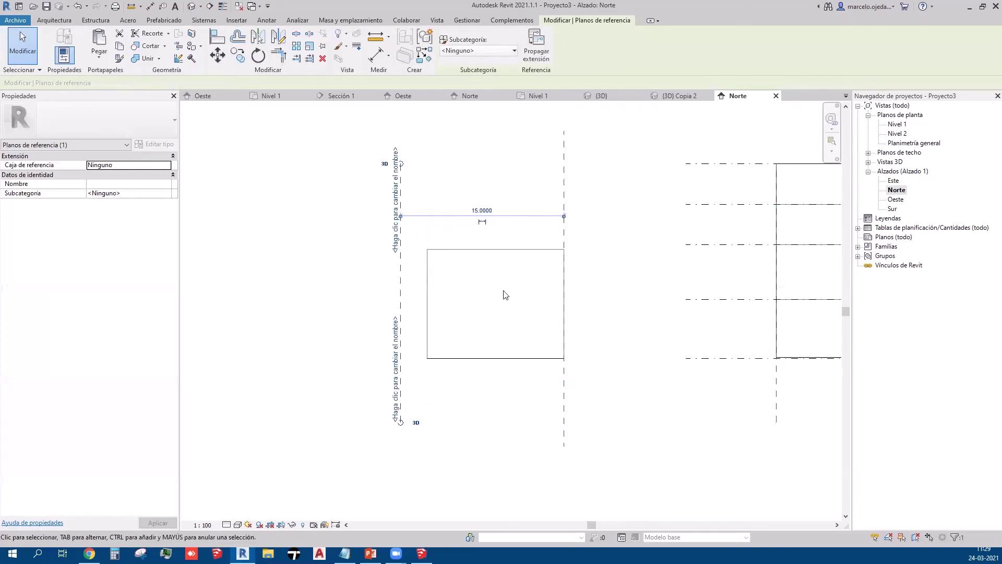
key("Escape")
Step: Snap the mass's left face onto the moved plane and return to the {3D} view
left_click(432, 310)
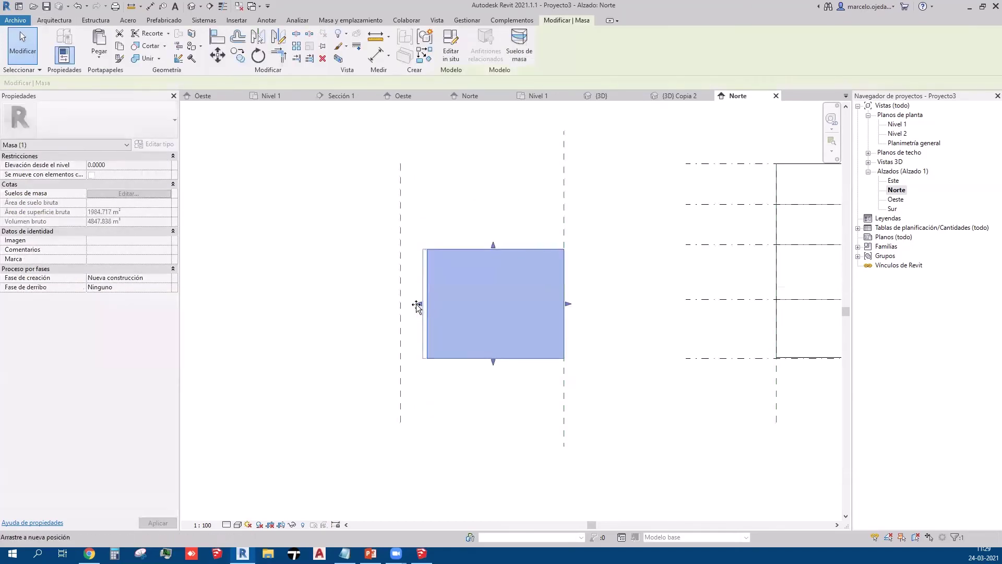
left_click_drag(420, 304, 400, 300)
key("Escape")
scroll(358, 329, "down", 2)
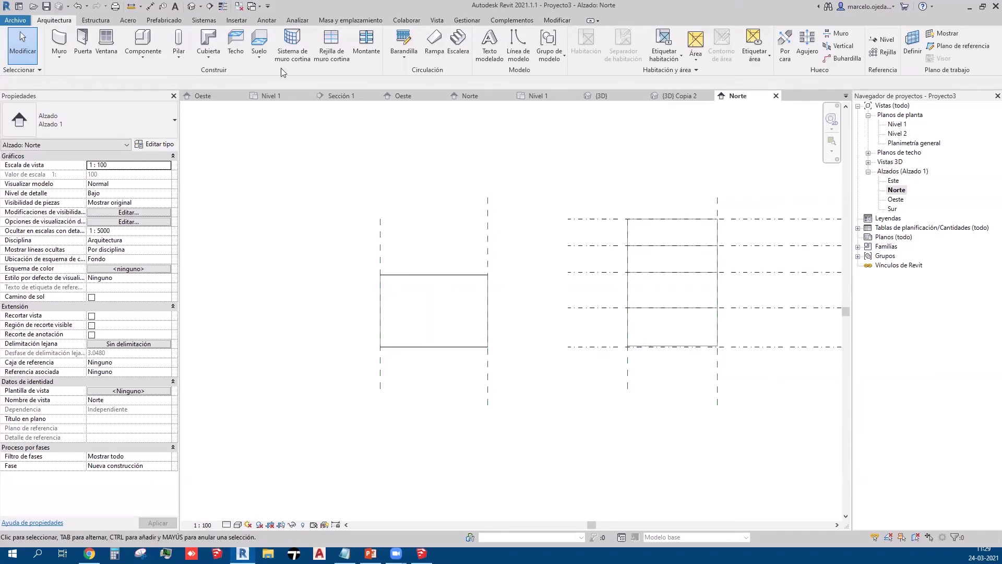
left_click(192, 6)
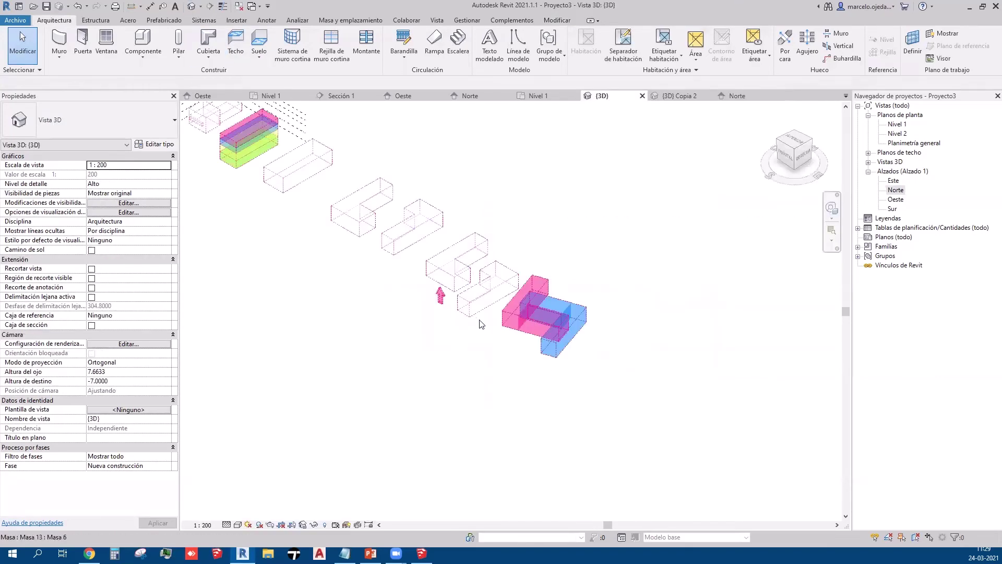
middle_click(479, 322)
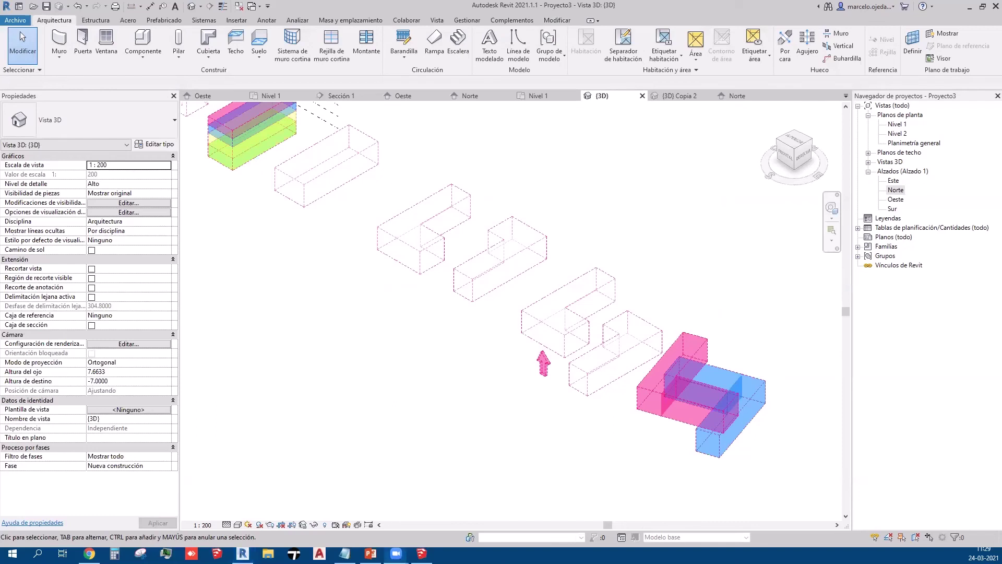
left_click(270, 20)
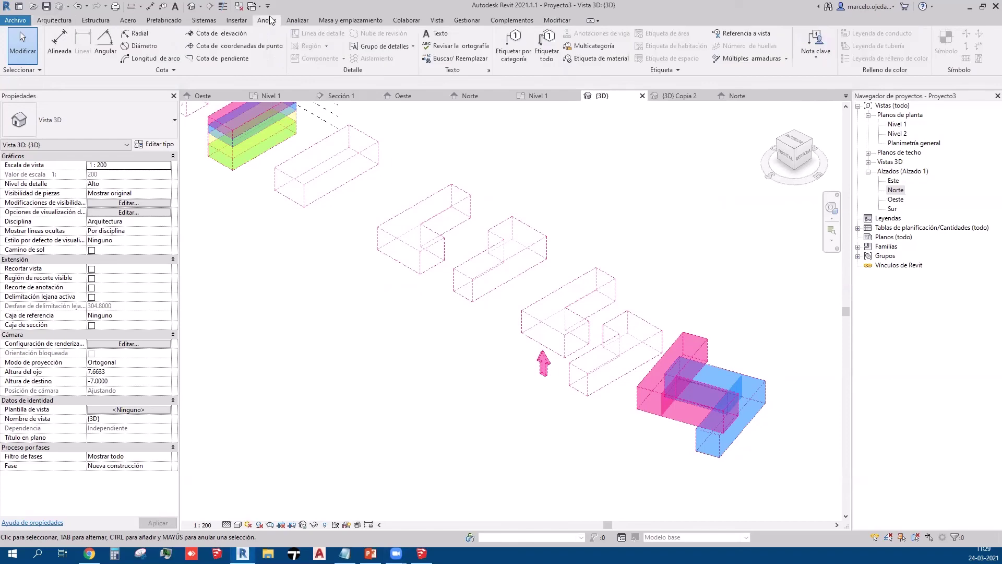
scroll(626, 370, "up", 2)
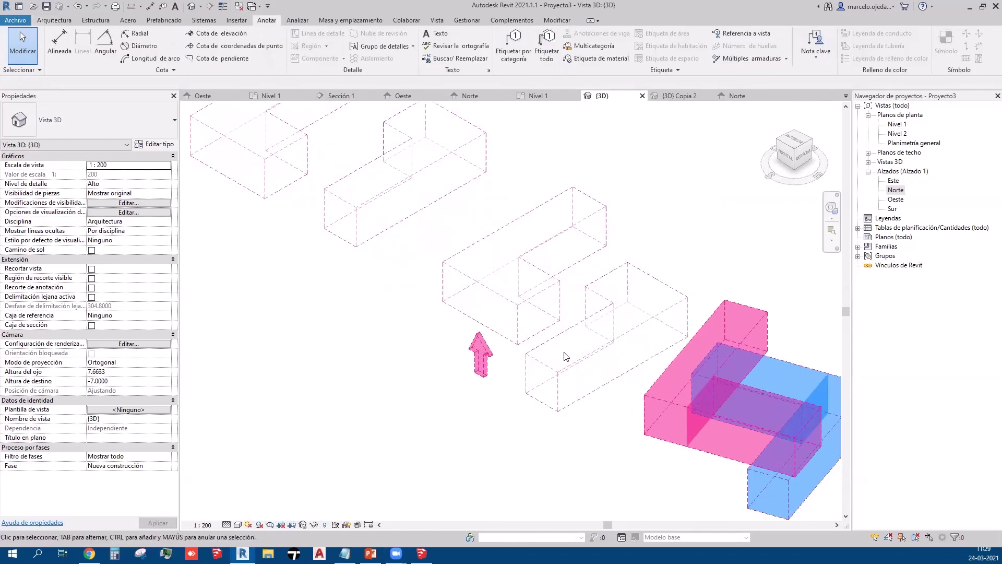
middle_click_drag(566, 357, 551, 363)
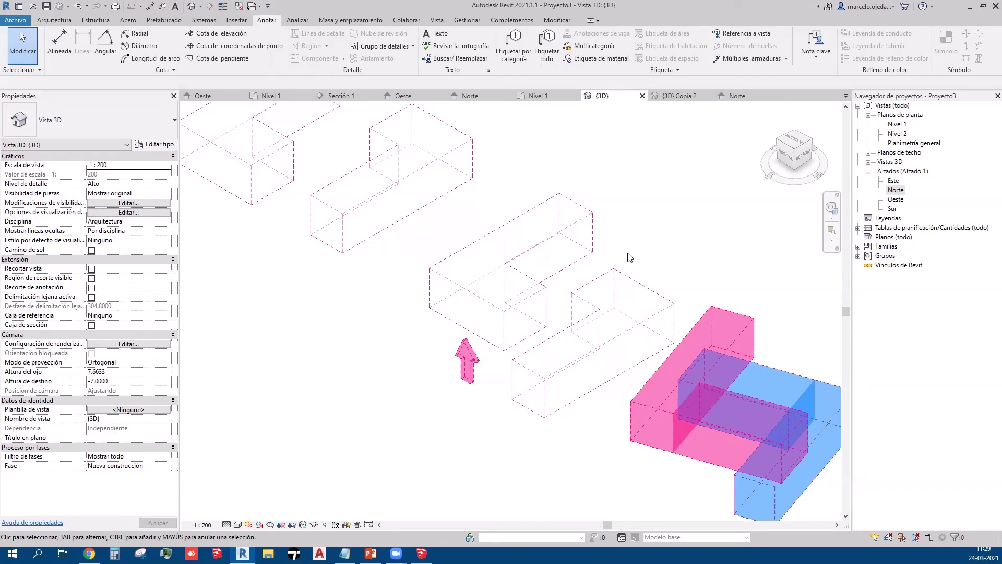
left_click(595, 244)
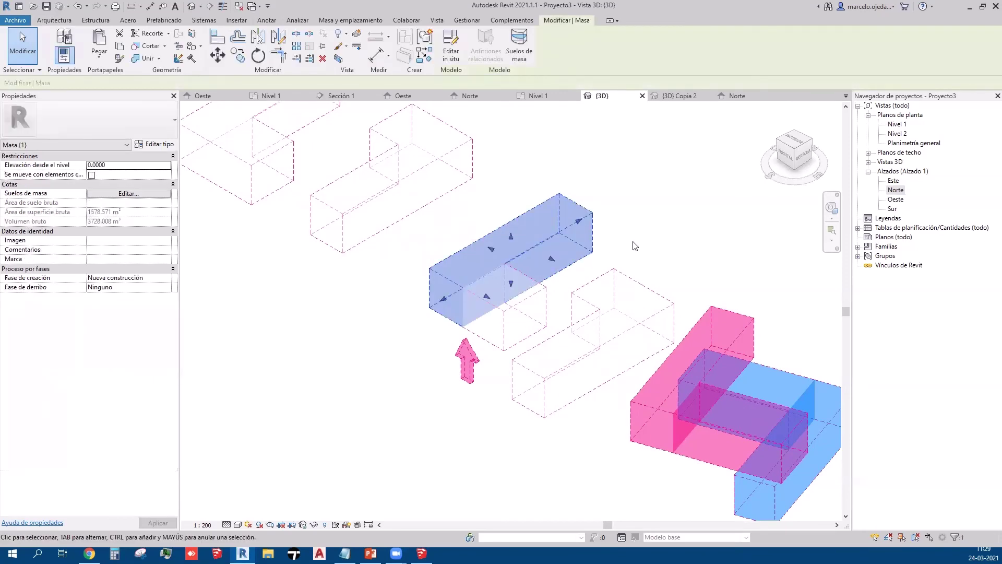
Step: Apply the <Líneas invisibles> line style to the box's top and side edges with Línea de trabajo
left_click(357, 50)
left_click(478, 51)
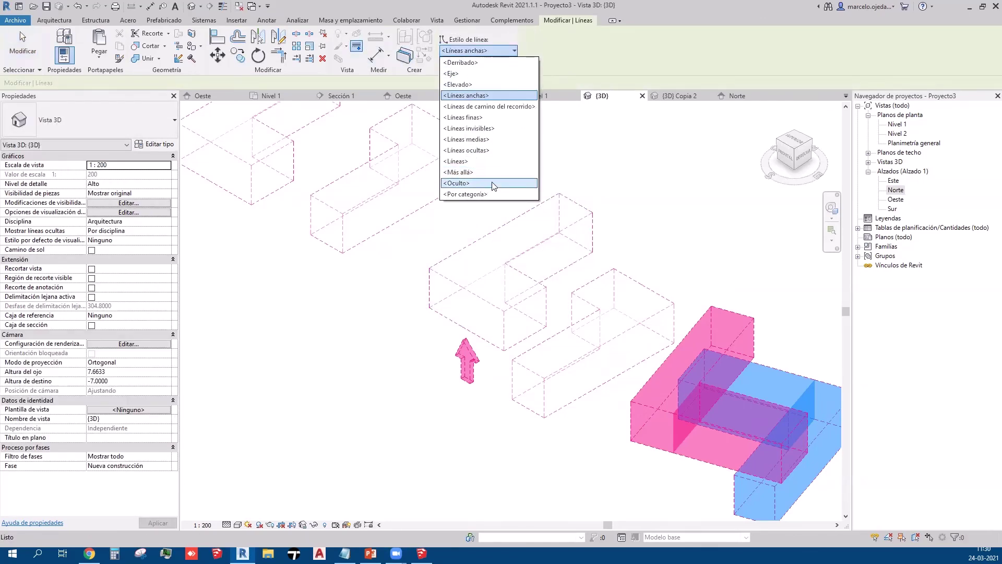
left_click(492, 130)
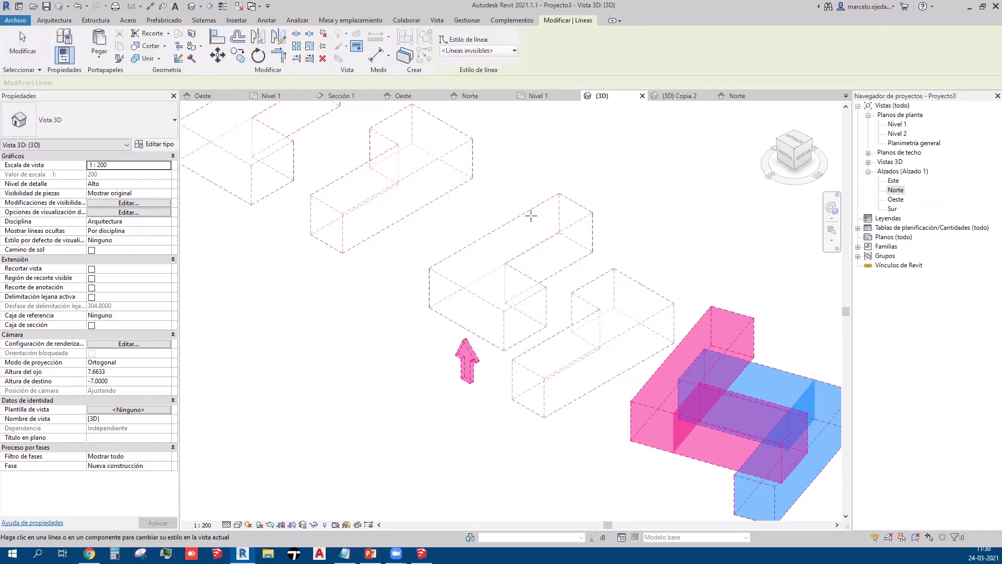
left_click(528, 211)
left_click(574, 202)
left_click(593, 232)
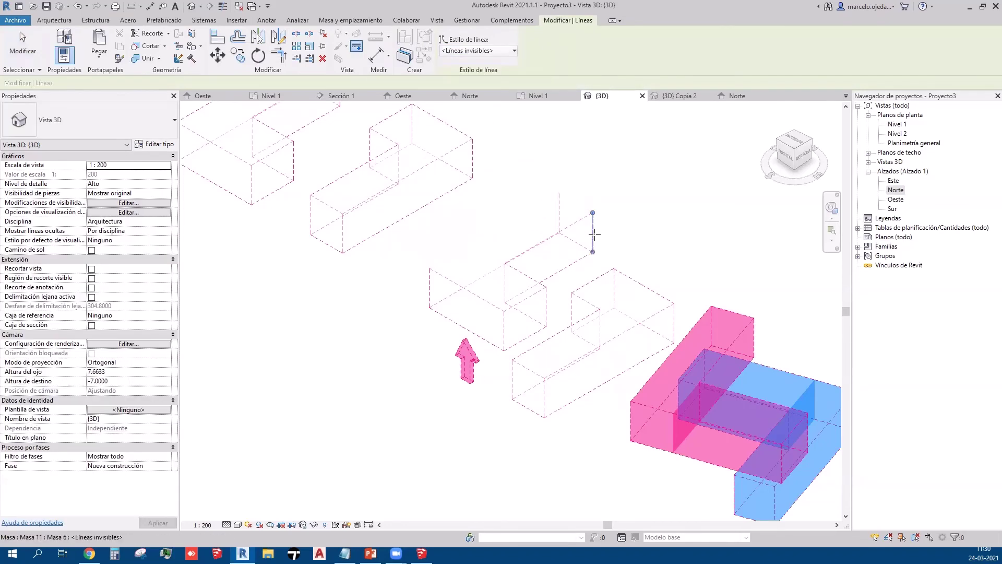
left_click(427, 292)
left_click(446, 278)
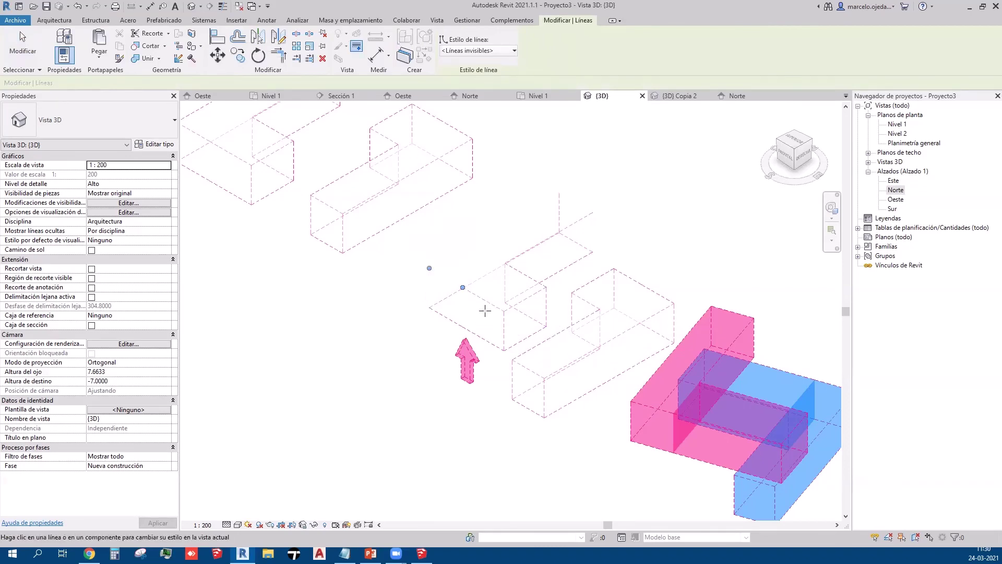
Step: Hide the box's remaining diagonal bottom and front-corner edges
middle_click_drag(409, 380, 369, 347)
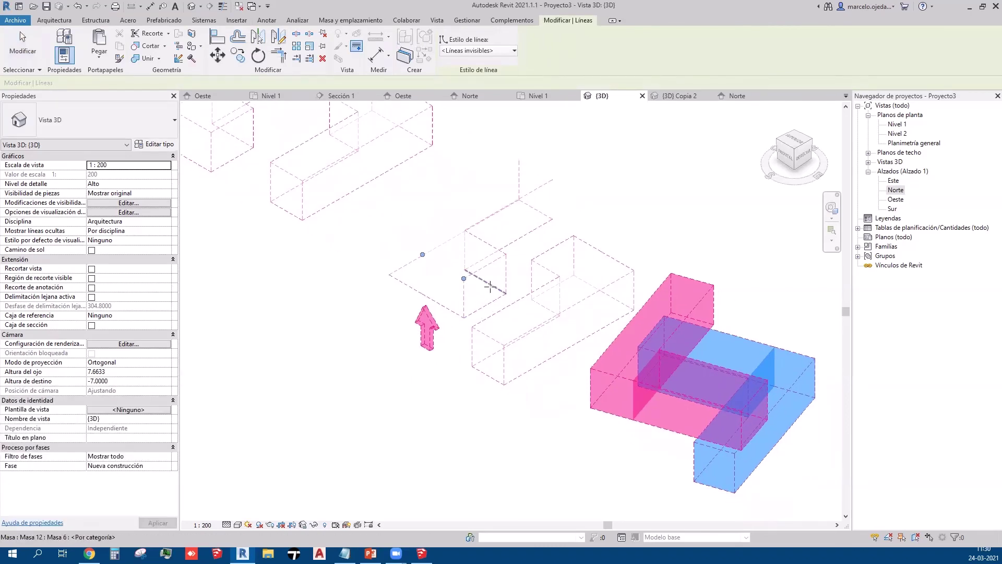
left_click(490, 286)
left_click(509, 244)
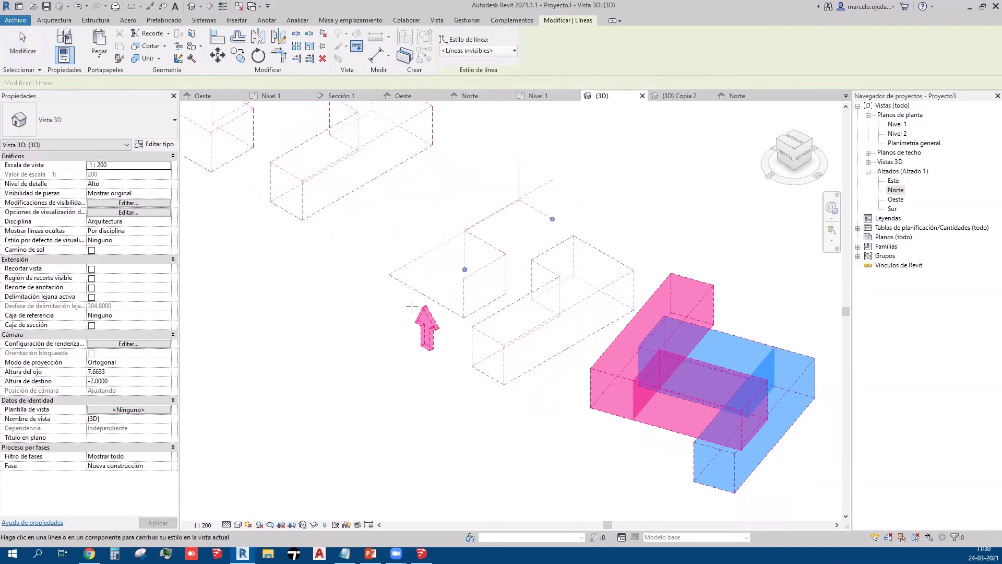
left_click(451, 266)
left_click(266, 20)
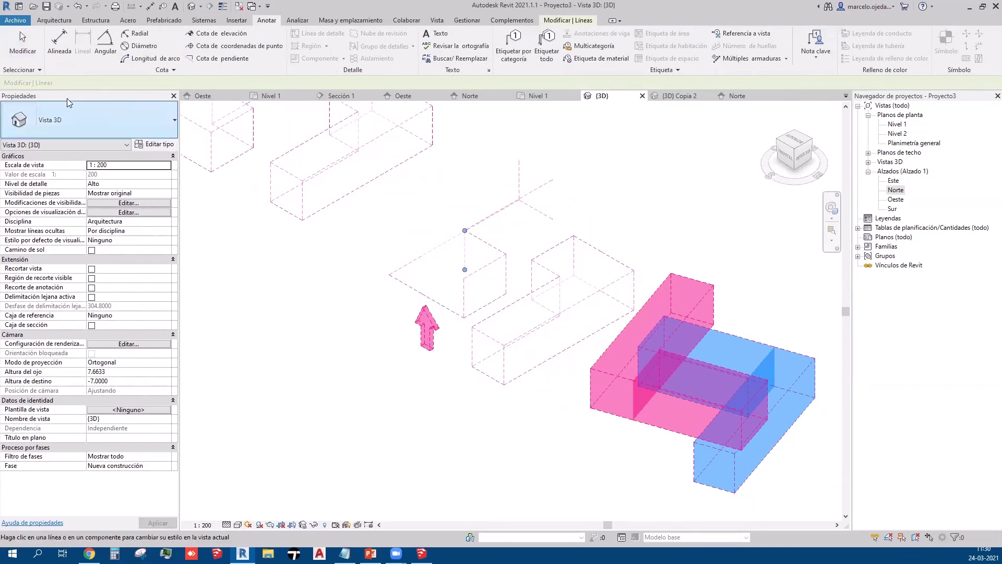
Step: Exit the linework tool, reframe the masses, and open then cancel Visibility/Graphics Overrides
left_click(22, 45)
scroll(662, 289, "down", 2)
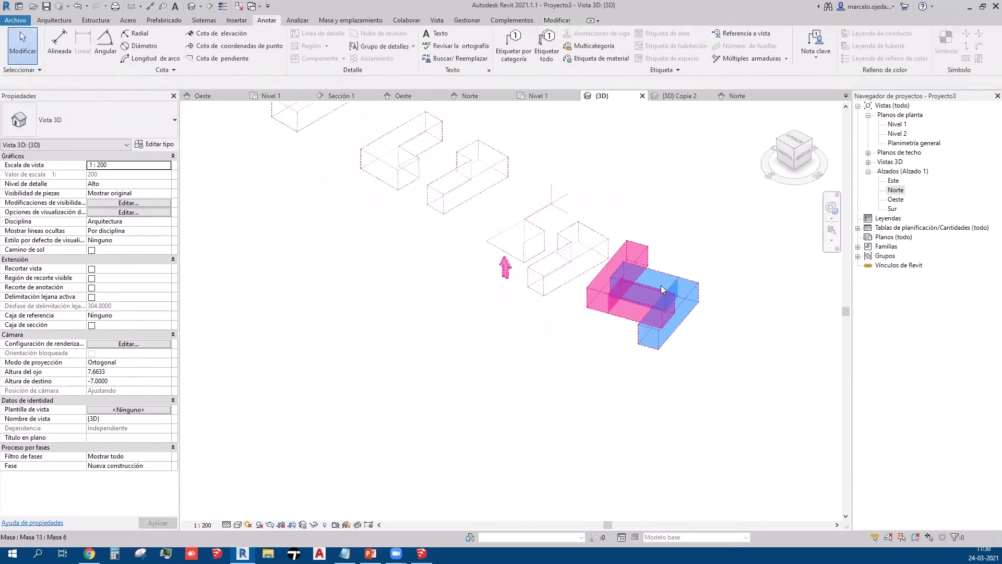
scroll(662, 288, "up", 1)
scroll(649, 387, "up", 2)
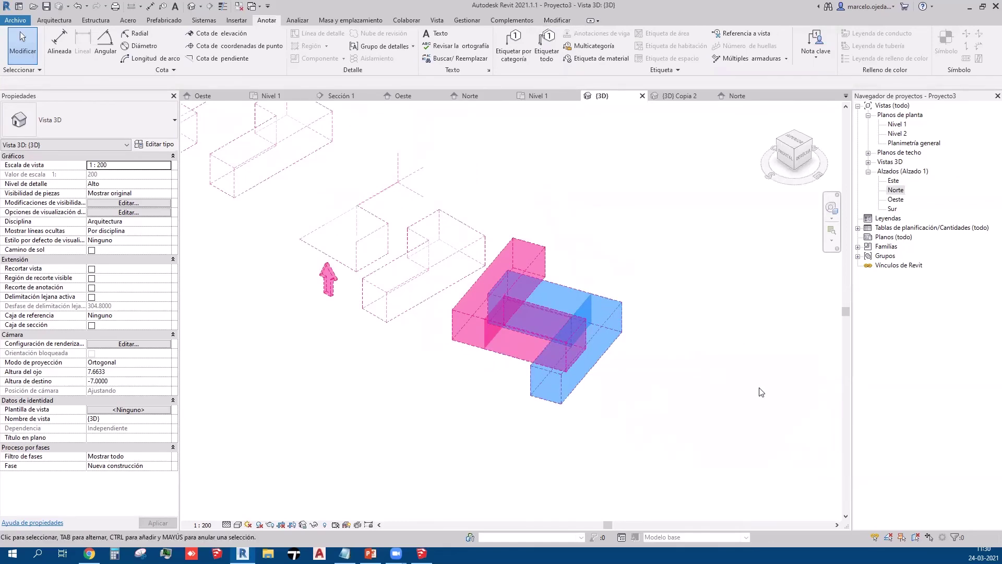
scroll(760, 392, "down", 1)
scroll(797, 385, "down", 1)
middle_click_drag(771, 416, 702, 398)
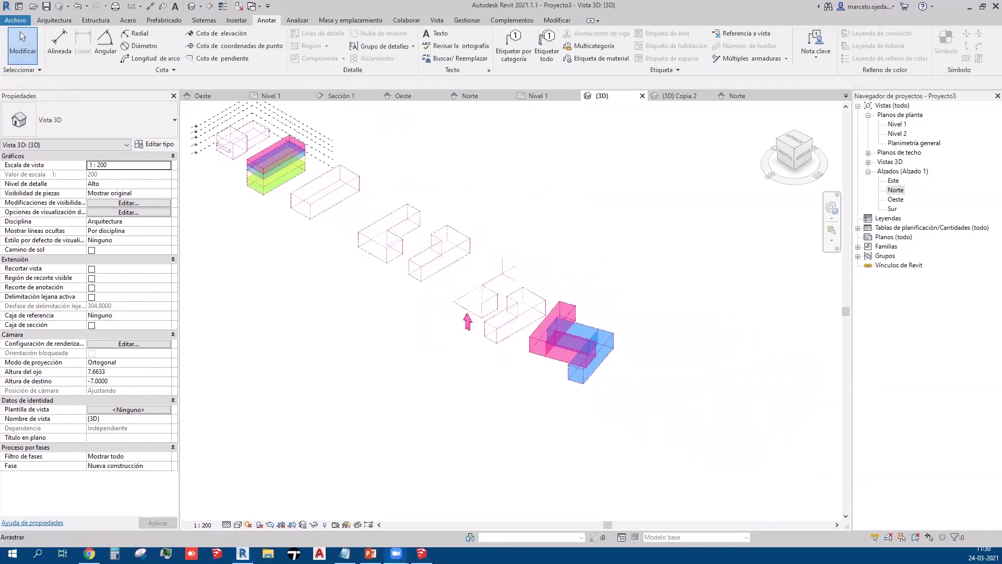
scroll(422, 281, "up", 2)
scroll(422, 281, "up", 3)
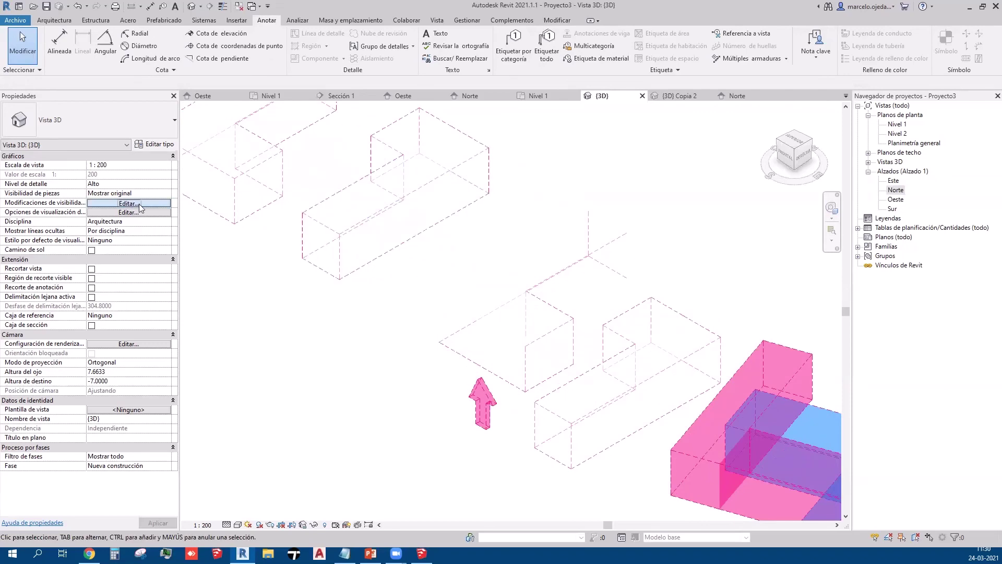
left_click(133, 204)
scroll(367, 334, "down", 2)
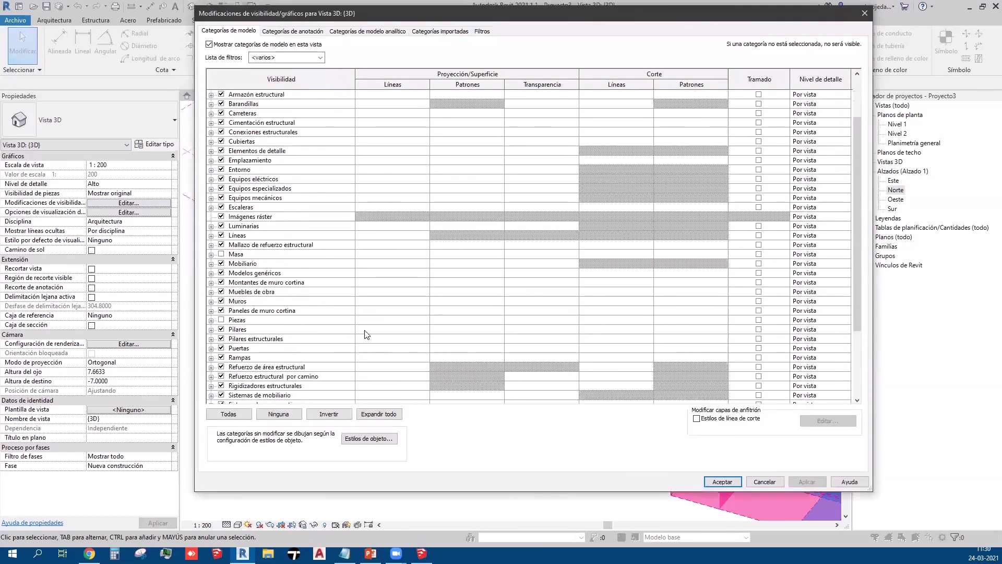
left_click(865, 13)
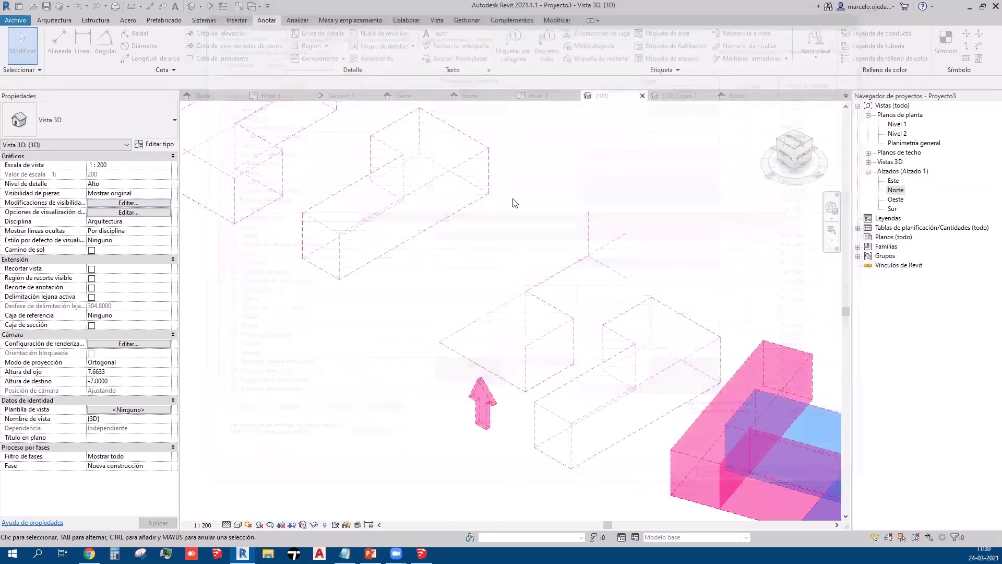
Step: Reframe the 3D view on the top-left boxes and reopen Visibility/Graphics with VV
middle_click_drag(645, 279, 612, 327)
scroll(492, 306, "down", 1)
scroll(492, 306, "down", 1)
scroll(493, 306, "down", 1)
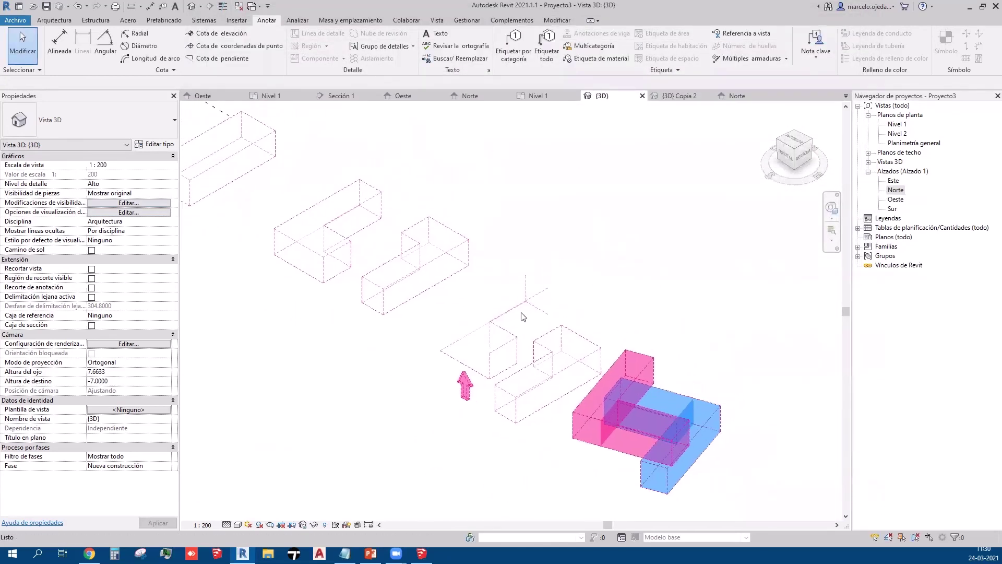
scroll(246, 262, "down", 1)
middle_click_drag(415, 353, 520, 381)
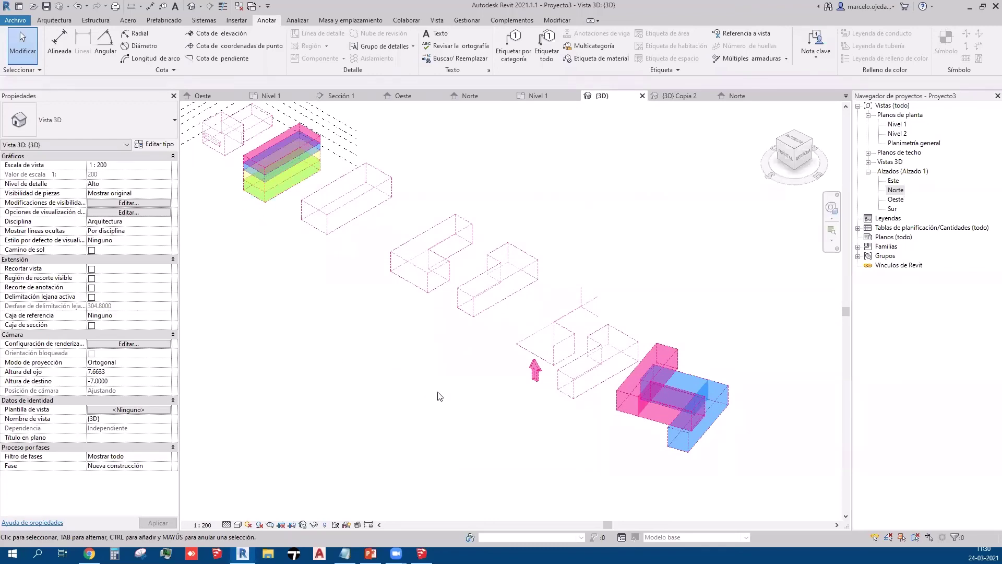
key("v")
key("v")
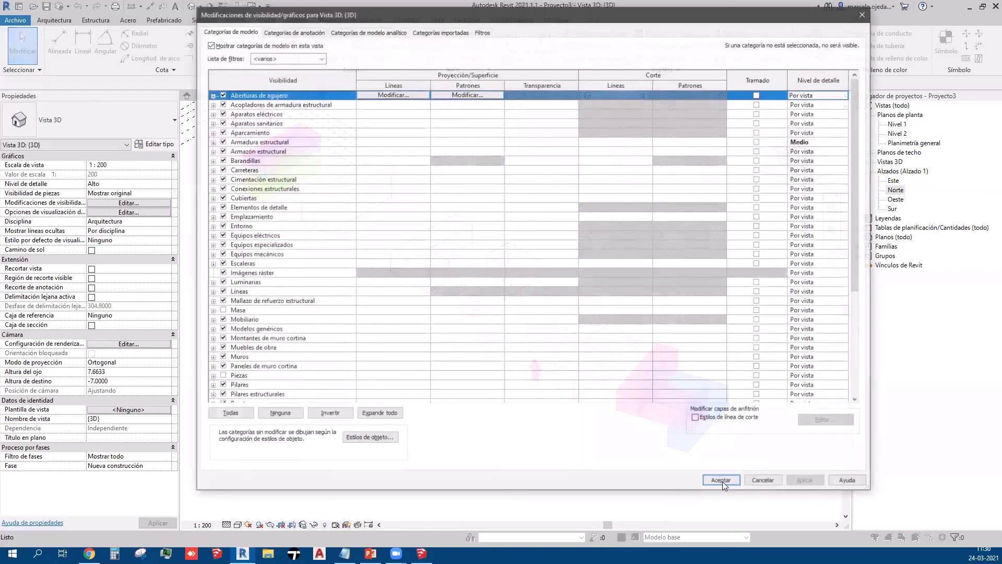
Step: Expand the Masa subcategories and turn the Masa category on in this view
scroll(291, 326, "down", 1)
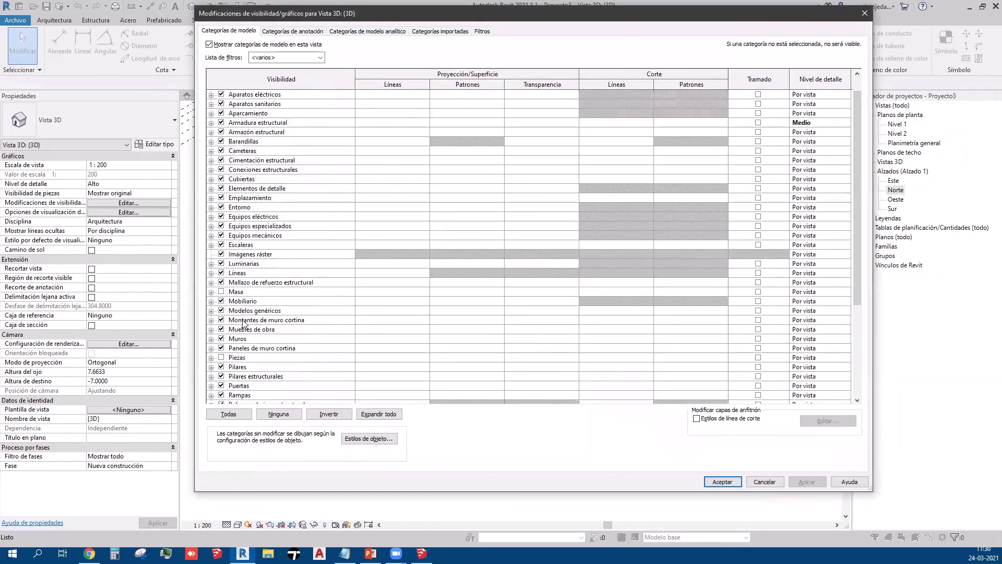
left_click(213, 339)
left_click(211, 339)
scroll(337, 382, "down", 1)
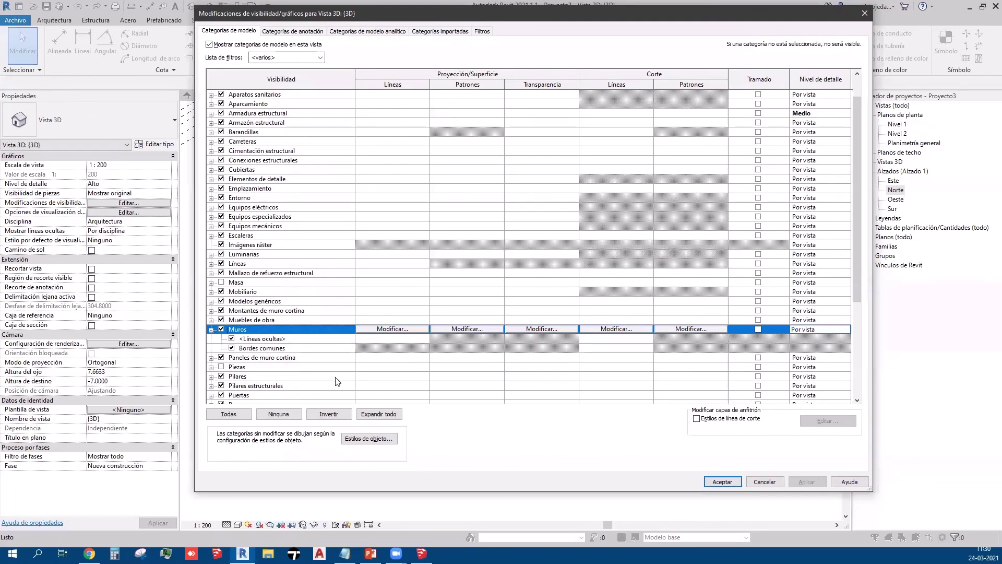
left_click(211, 329)
left_click(212, 282)
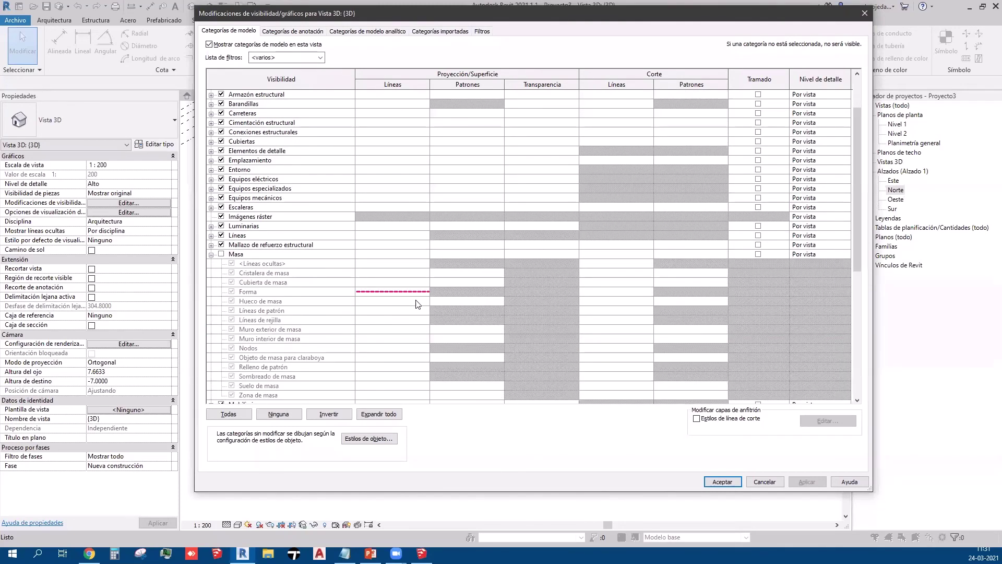
scroll(404, 297, "down", 2)
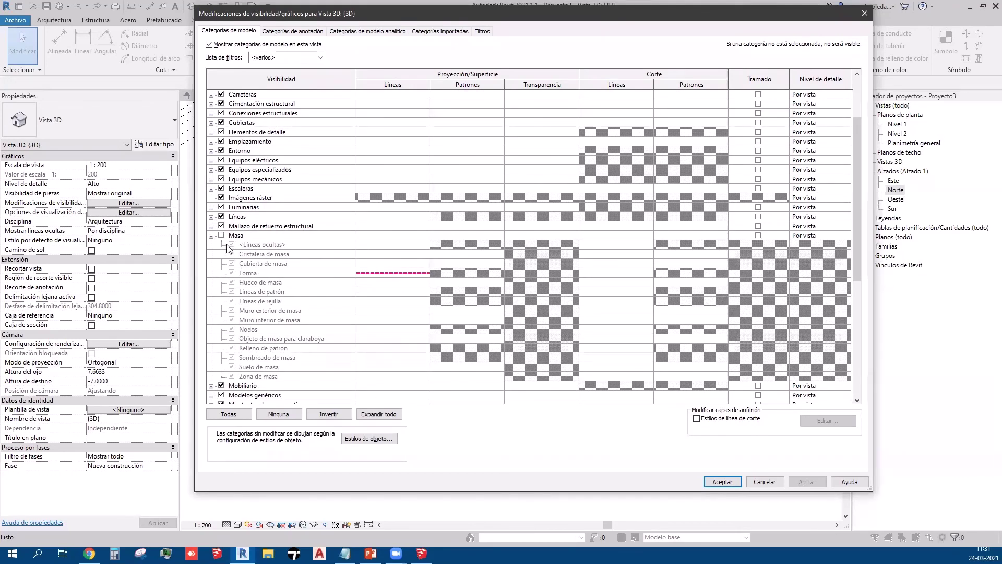
left_click(221, 236)
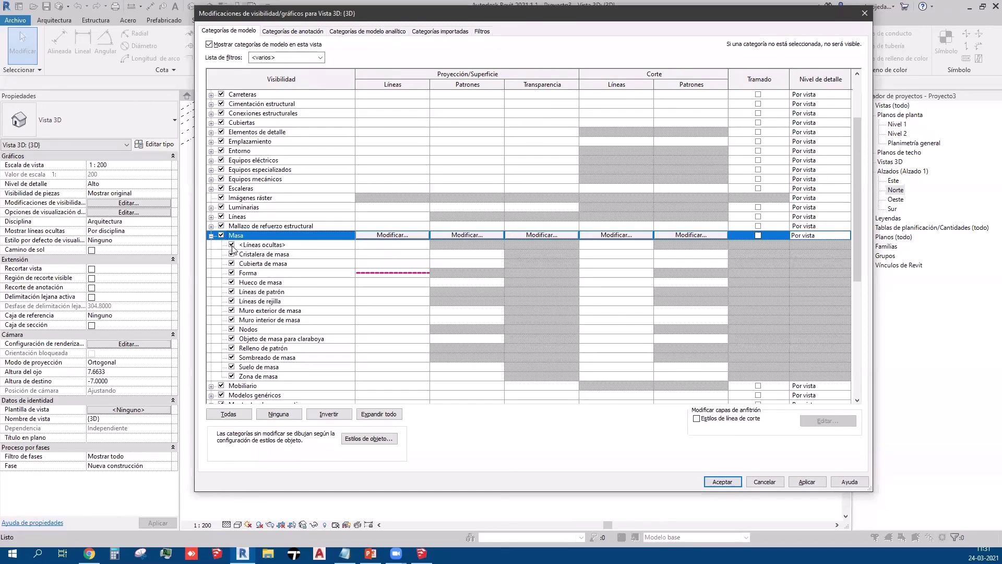
Step: Uncheck <Líneas ocultas> and every Masa subcategory except Forma and Suelo de masa
left_click(232, 245)
left_click(233, 254)
left_click(232, 263)
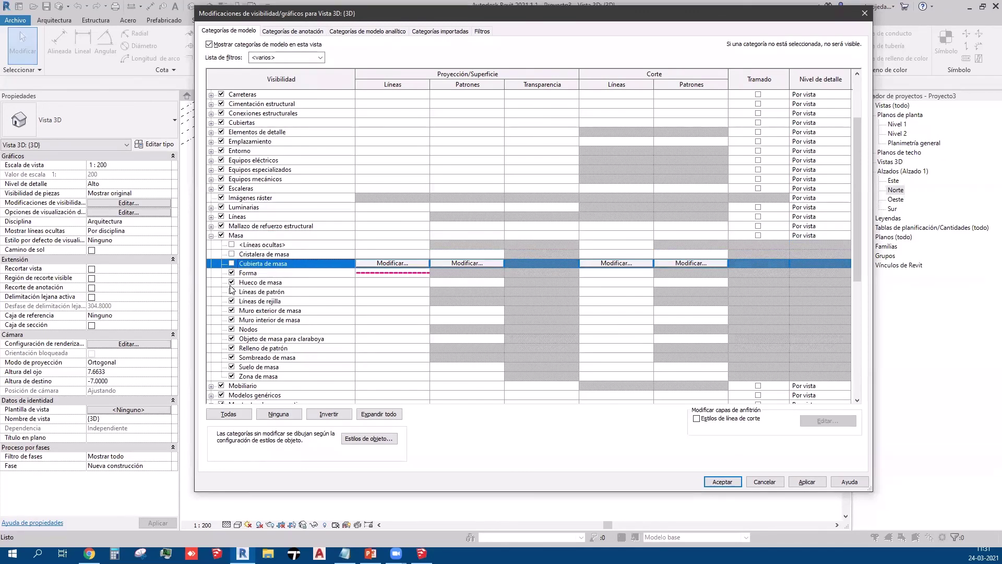
left_click(232, 283)
left_click(232, 301)
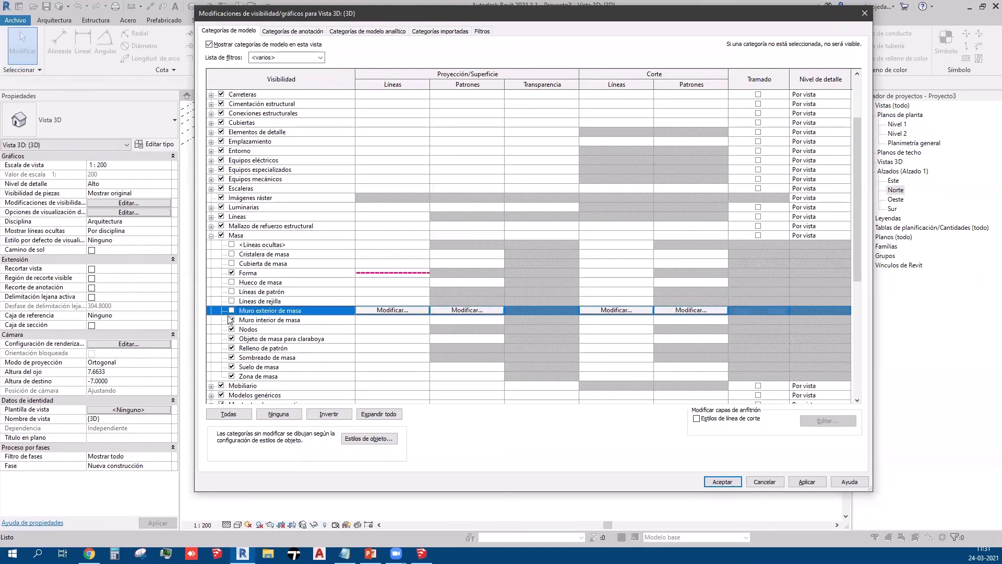
left_click(231, 320)
left_click(232, 338)
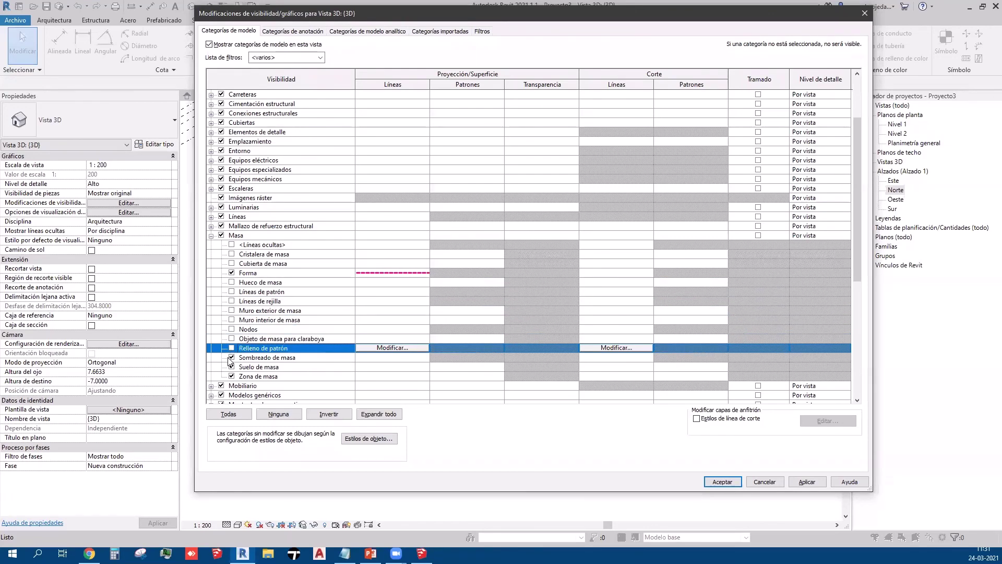
left_click(231, 357)
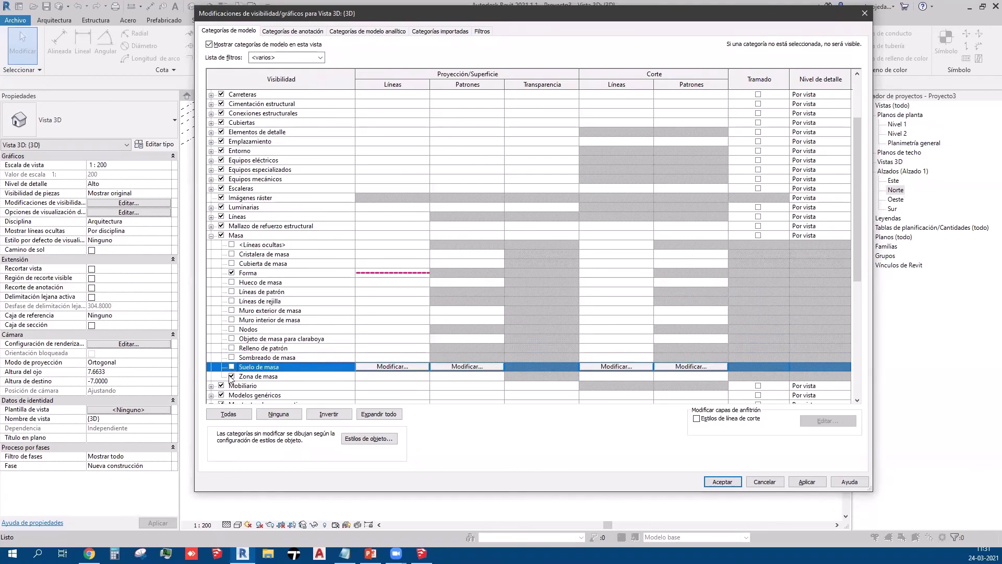
left_click(232, 377)
left_click(231, 367)
Step: Accept the Masa visibility changes and reframe the masses in the 3D view
left_click(810, 484)
left_click(729, 480)
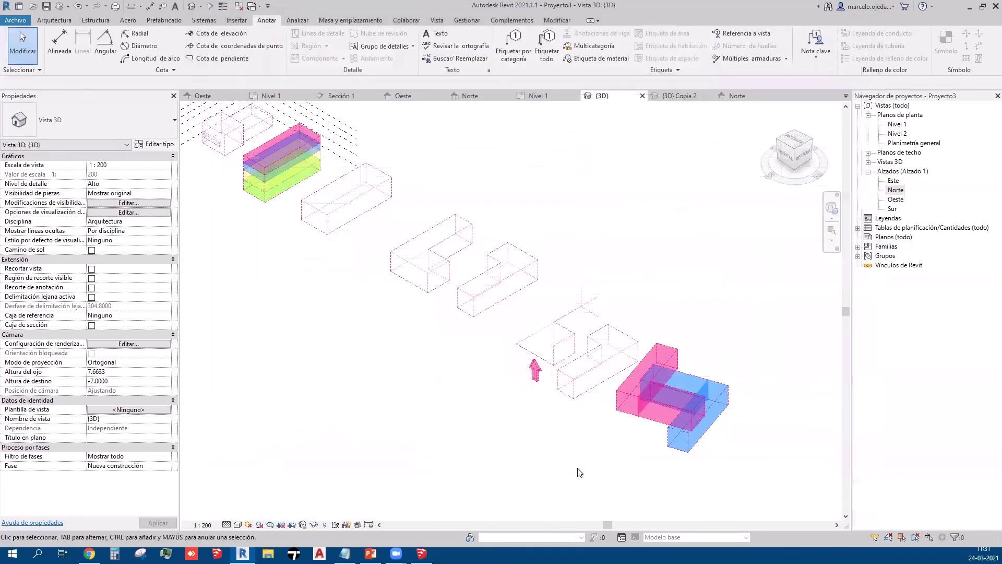
scroll(518, 406, "up", 2)
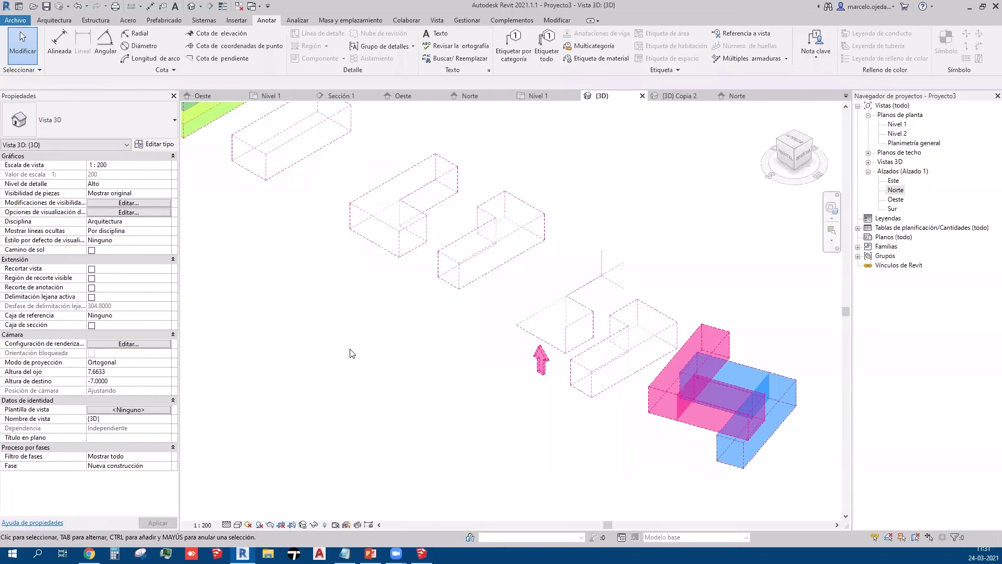
middle_click_drag(353, 354, 341, 341)
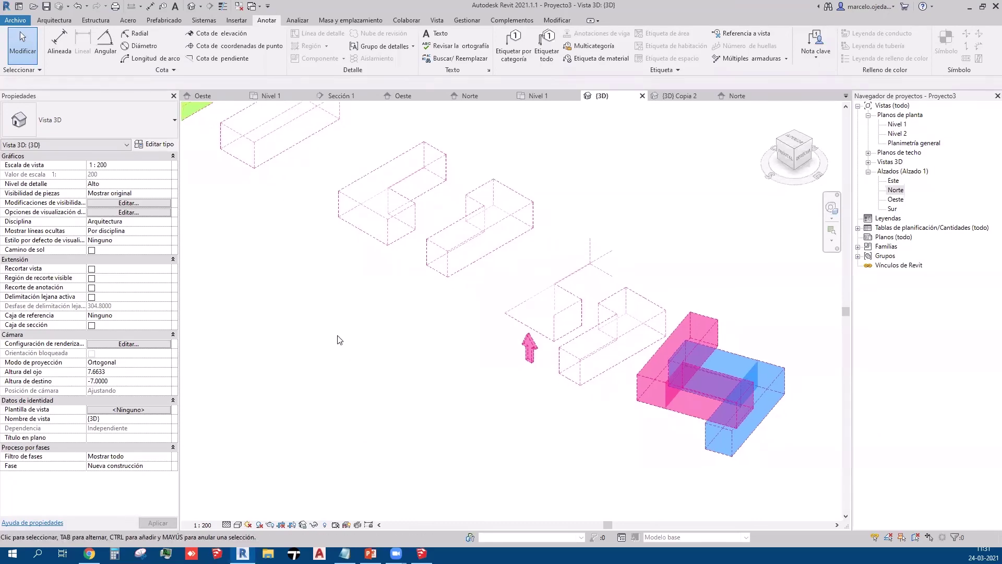
Step: Override Forma's projection lines in this view to blue RGB 000-128-255 and accept
key("v")
key("v")
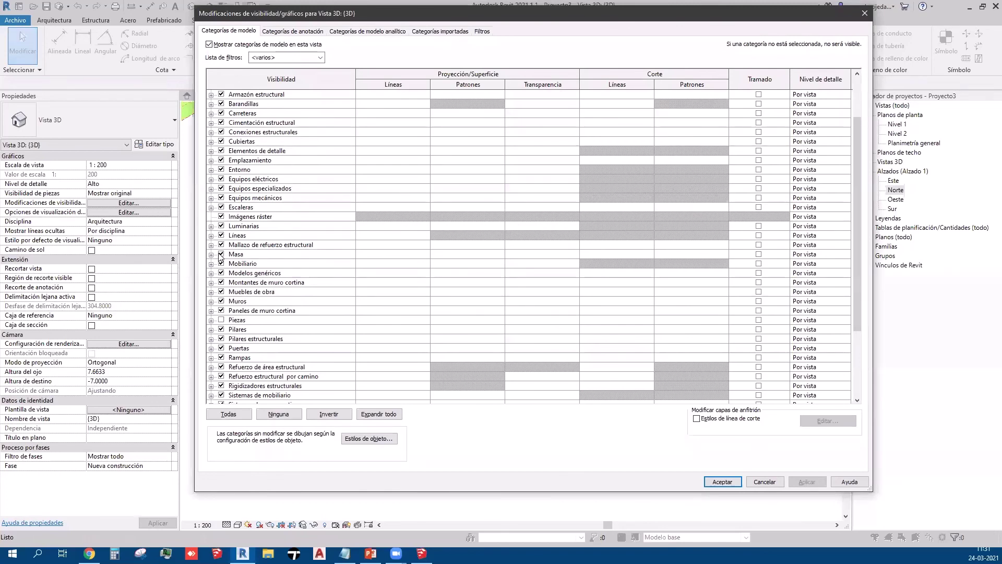
left_click(211, 255)
scroll(413, 298, "down", 1)
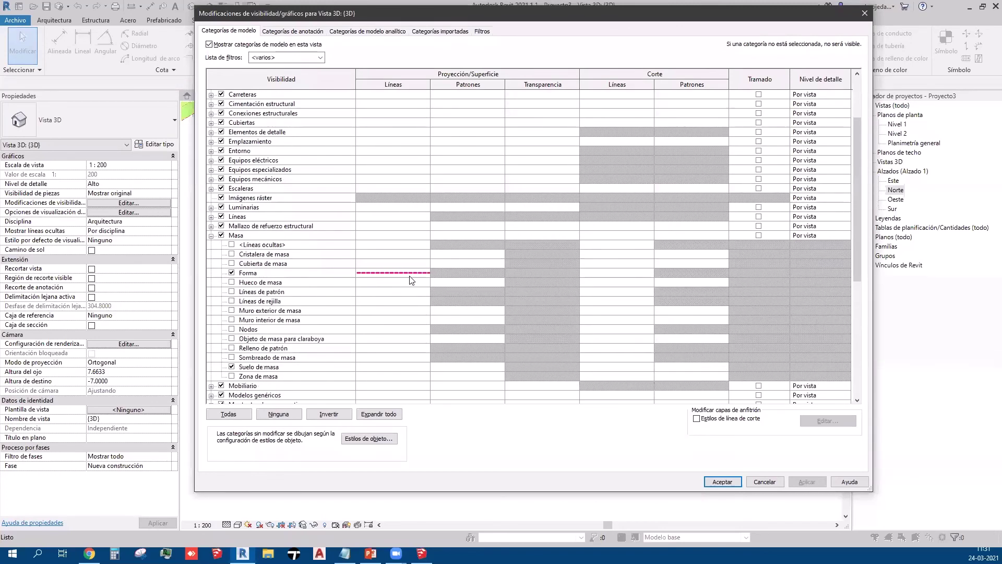
left_click(410, 275)
left_click(410, 275)
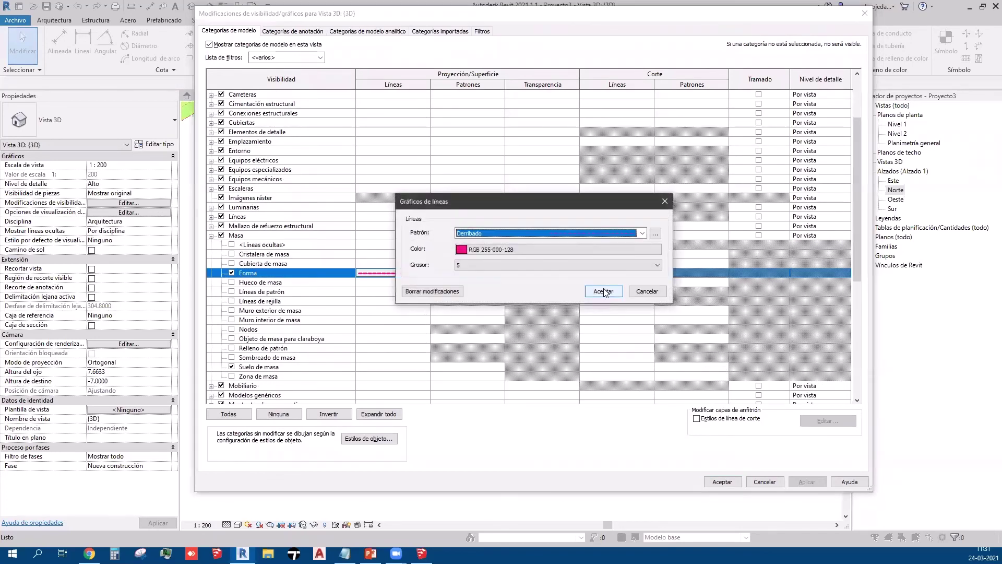
left_click(569, 250)
left_click(494, 179)
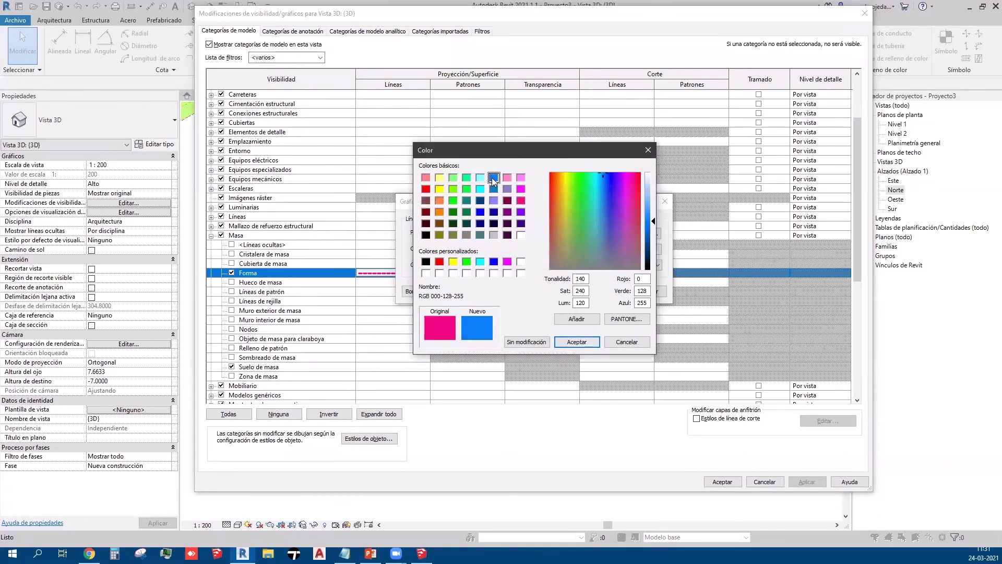
left_click(576, 342)
left_click(598, 292)
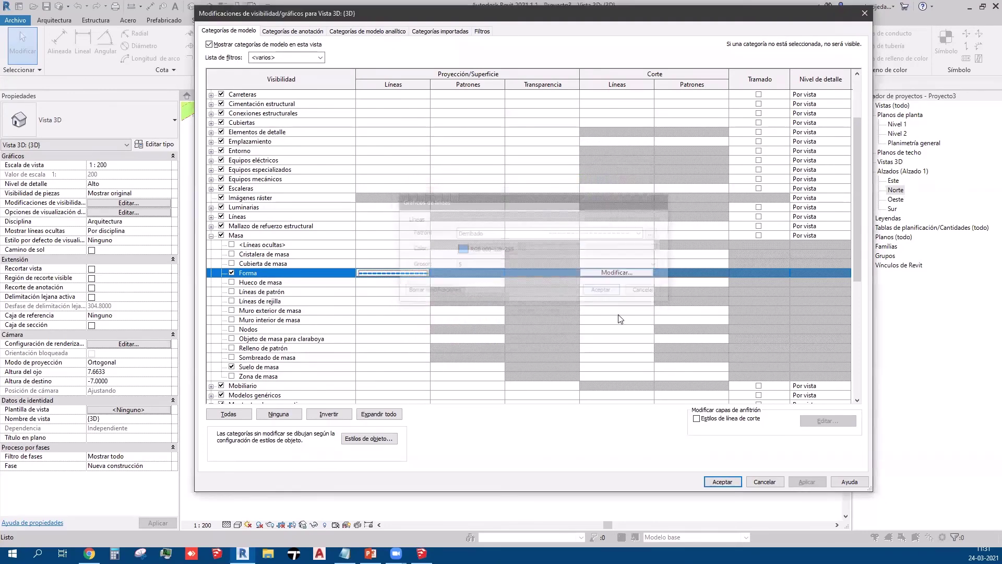
left_click(806, 481)
left_click(720, 481)
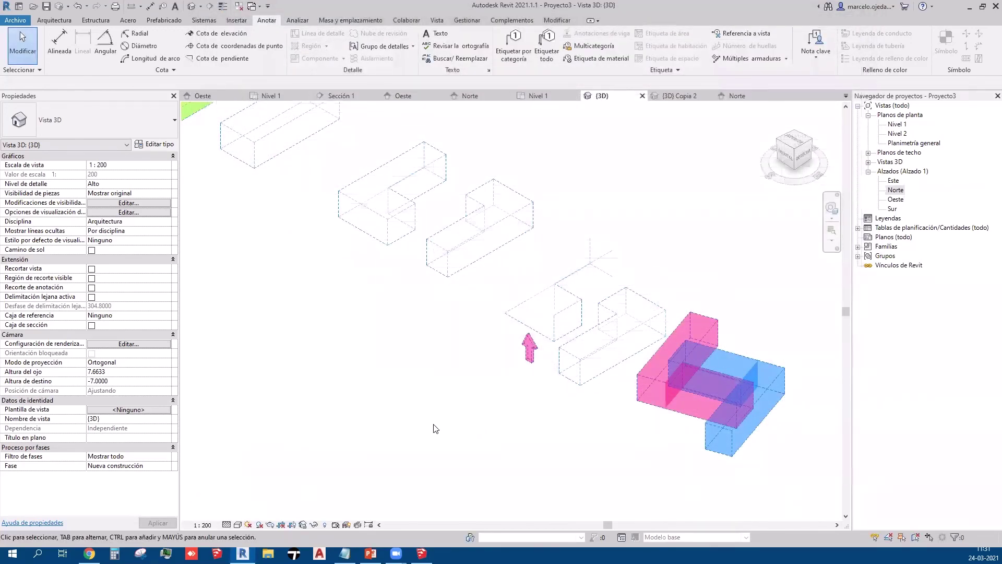
Step: Override the long box mass's projection lines by element to solid pink RGB 255-000-128
left_click(623, 334)
right_click(623, 335)
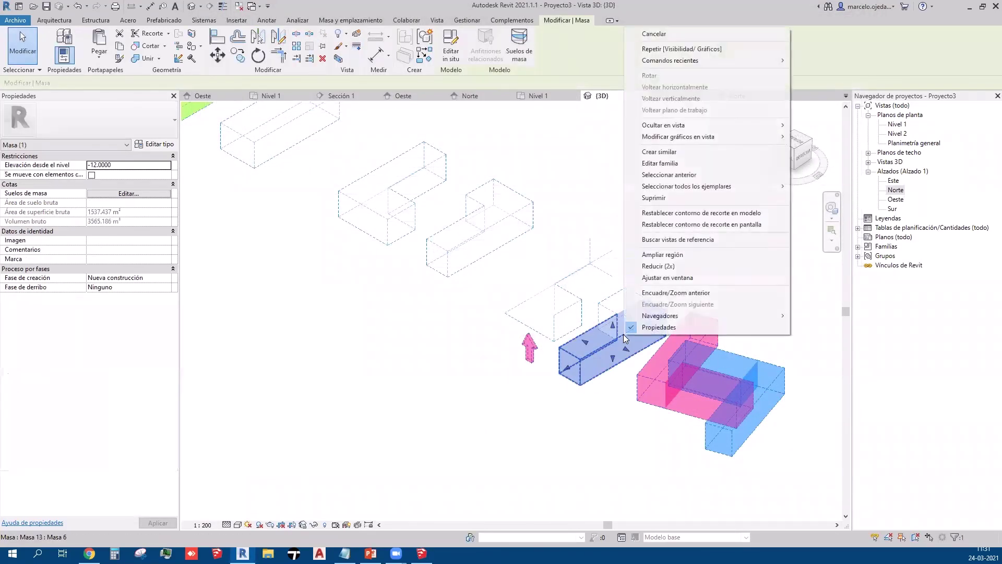
mouse_move(678, 136)
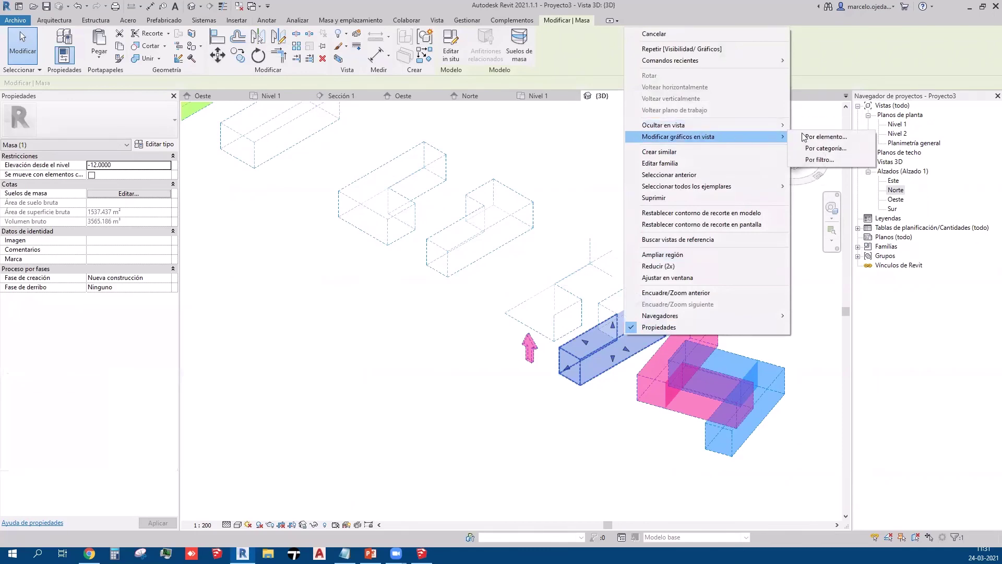
left_click(828, 137)
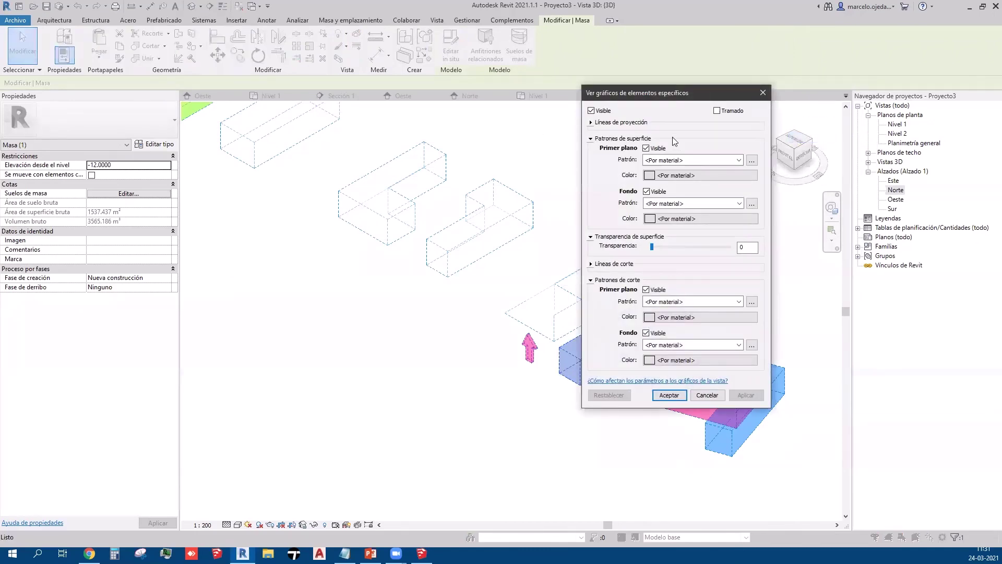
left_click(591, 122)
left_click(681, 149)
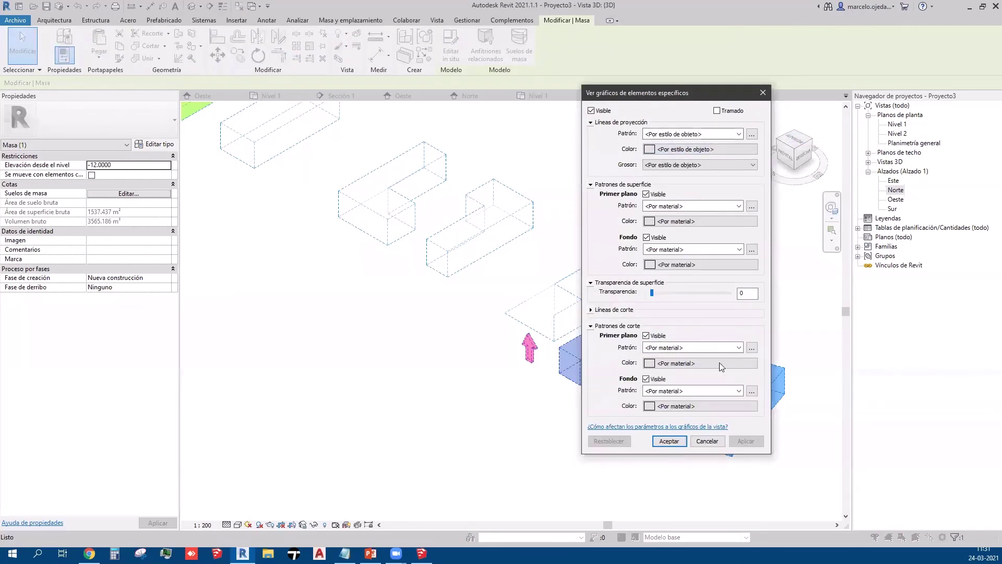
left_click(662, 221)
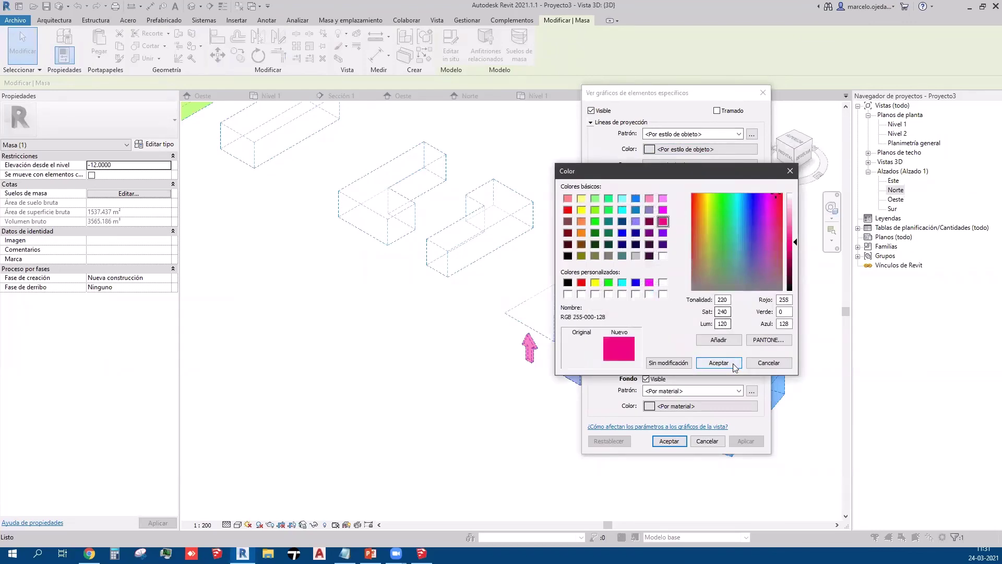
left_click(719, 363)
left_click(692, 135)
left_click(681, 149)
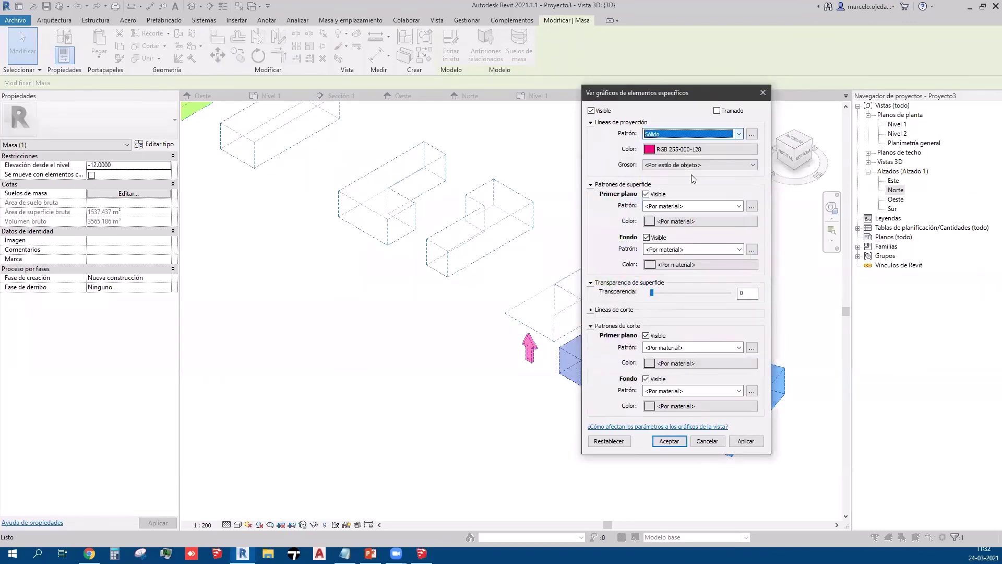
left_click(670, 441)
scroll(613, 489, "up", 3)
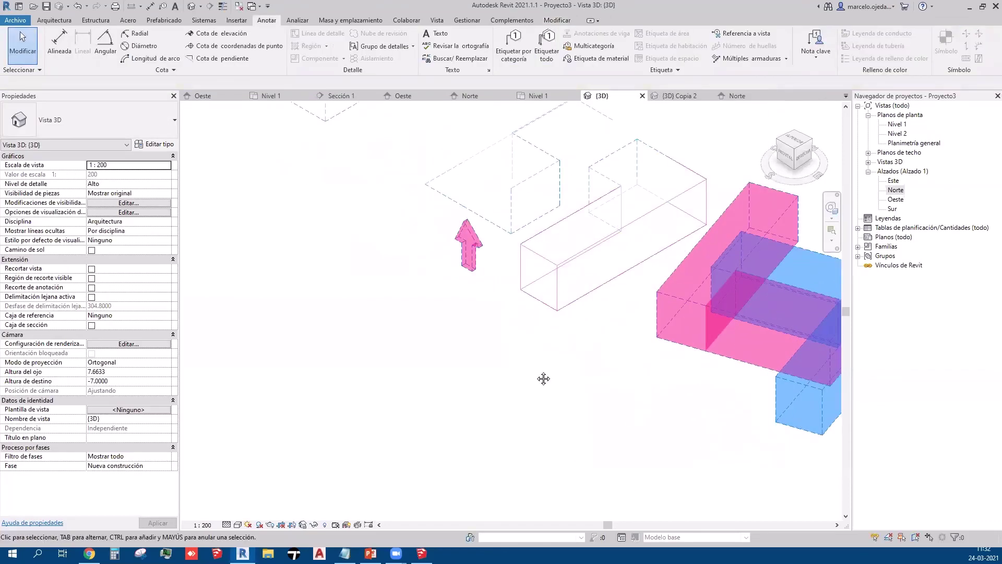
scroll(433, 350, "down", 2)
scroll(431, 349, "down", 2)
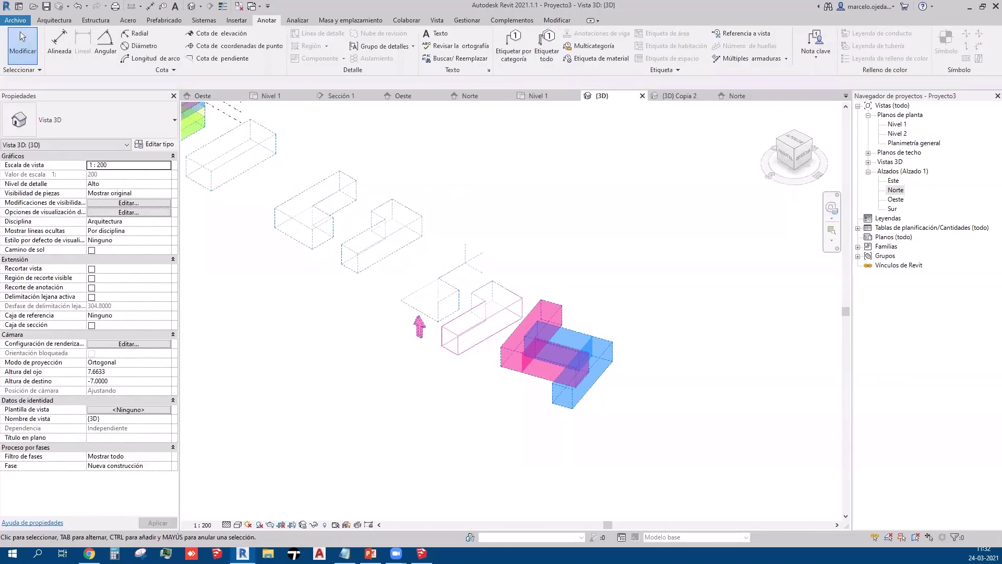